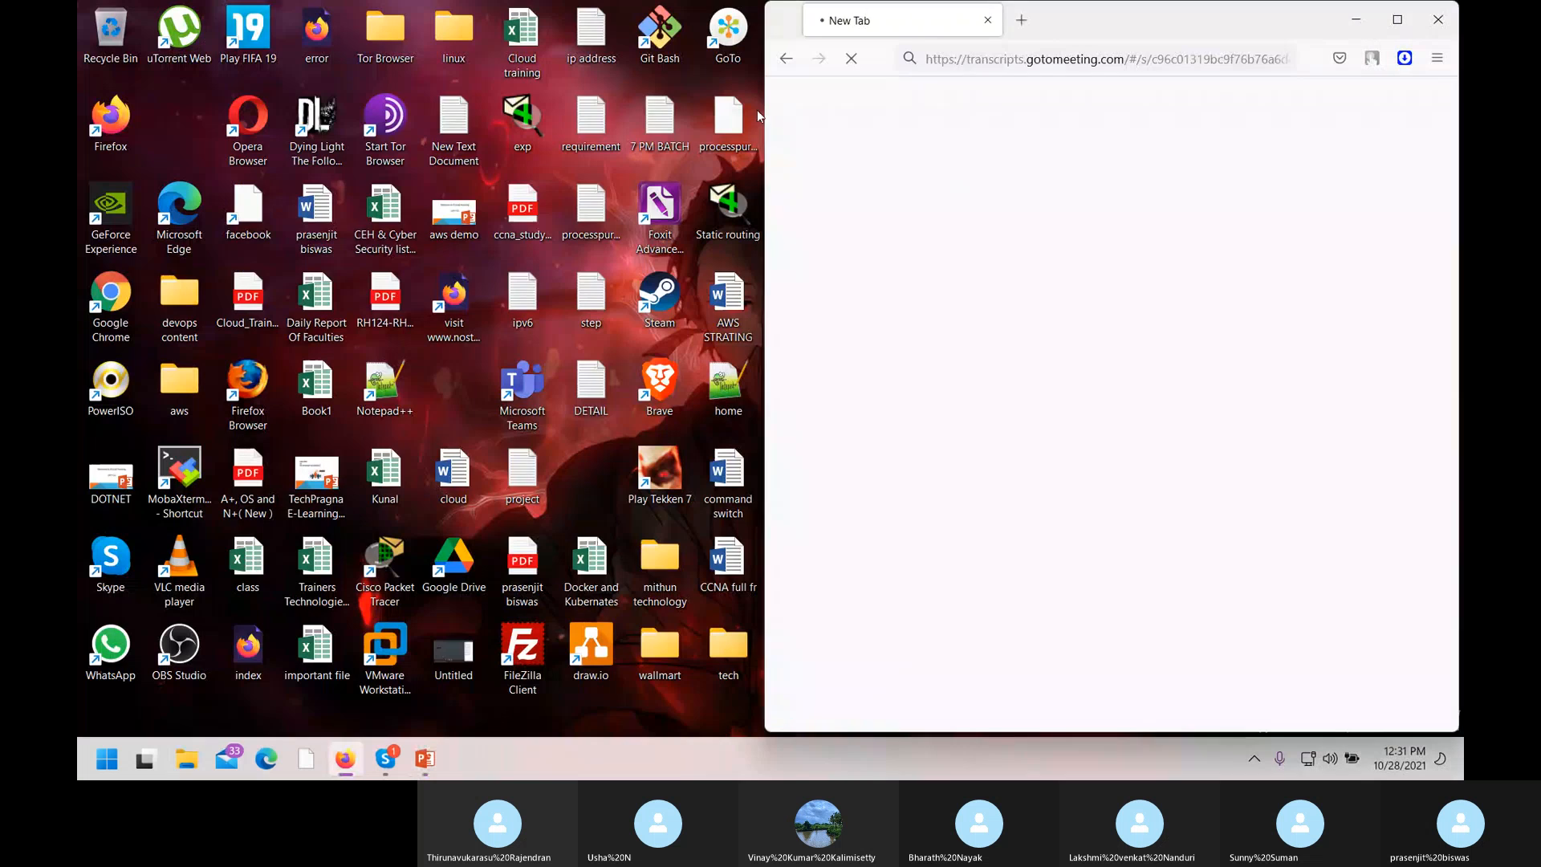
Maximize Firefox and load the EC2 Management Console from the address-bar suggestions.
{"action": "left_click", "coordinate": [1404, 14]}
{"action": "left_click", "coordinate": [542, 59]}
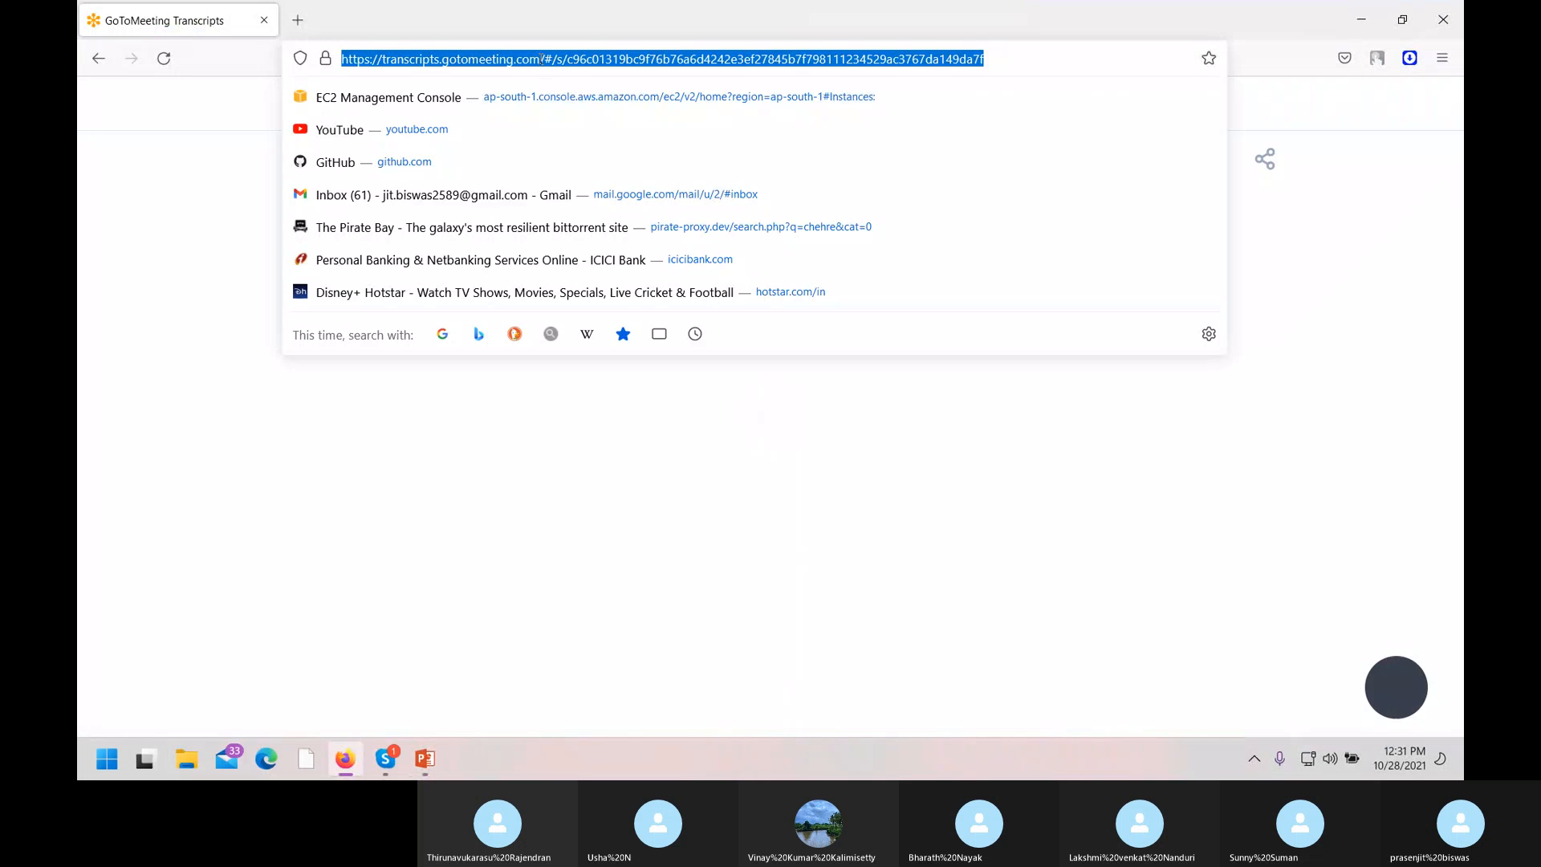
{"action": "type", "text": "aw"}
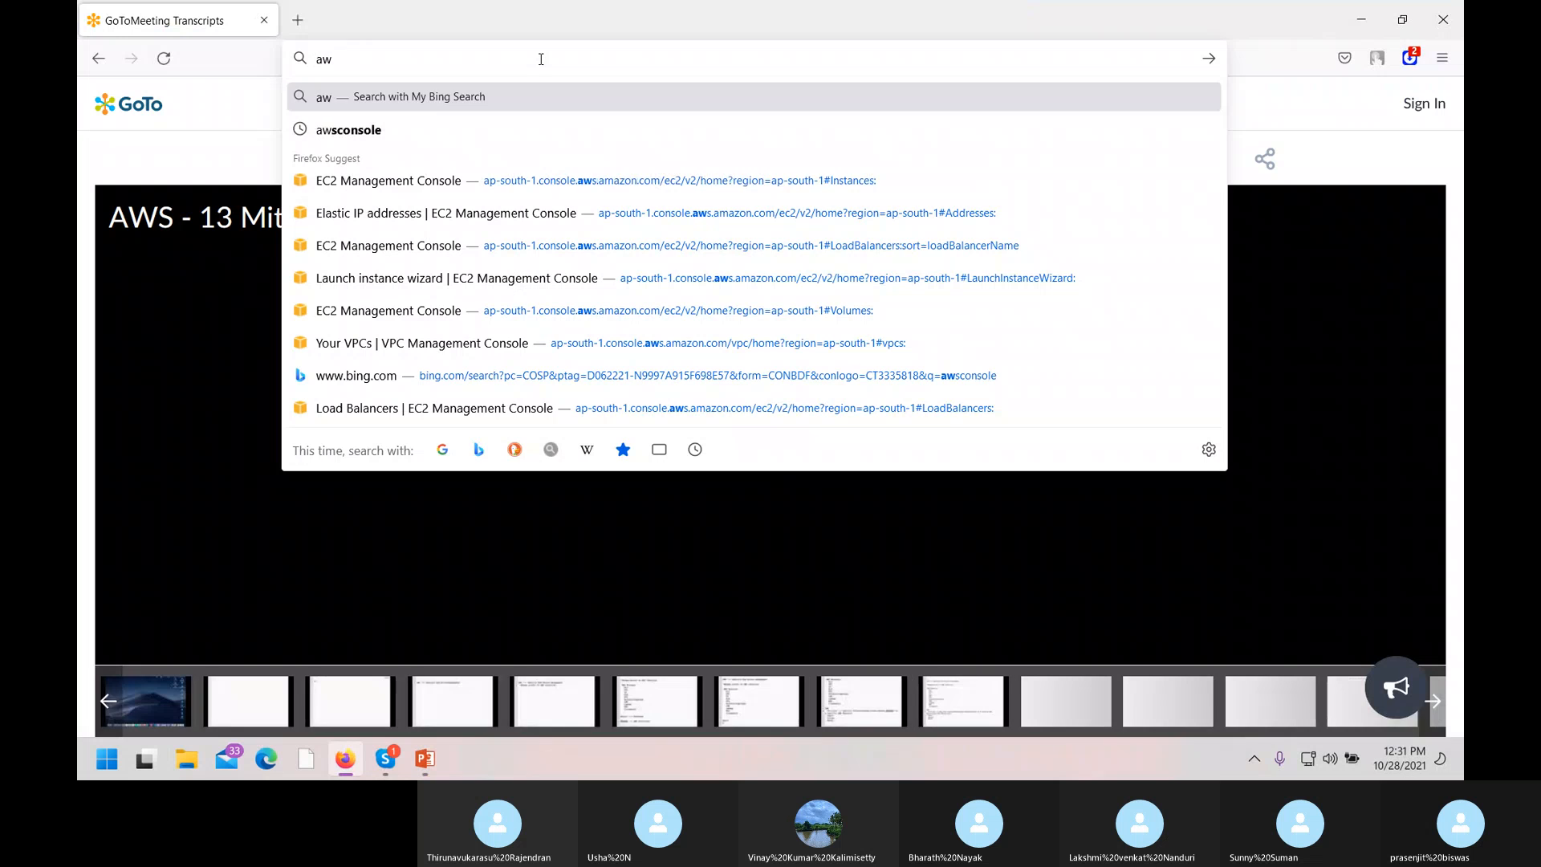
{"action": "key", "text": "Down"}
{"action": "key", "text": "Down"}
{"action": "key", "text": "Return"}
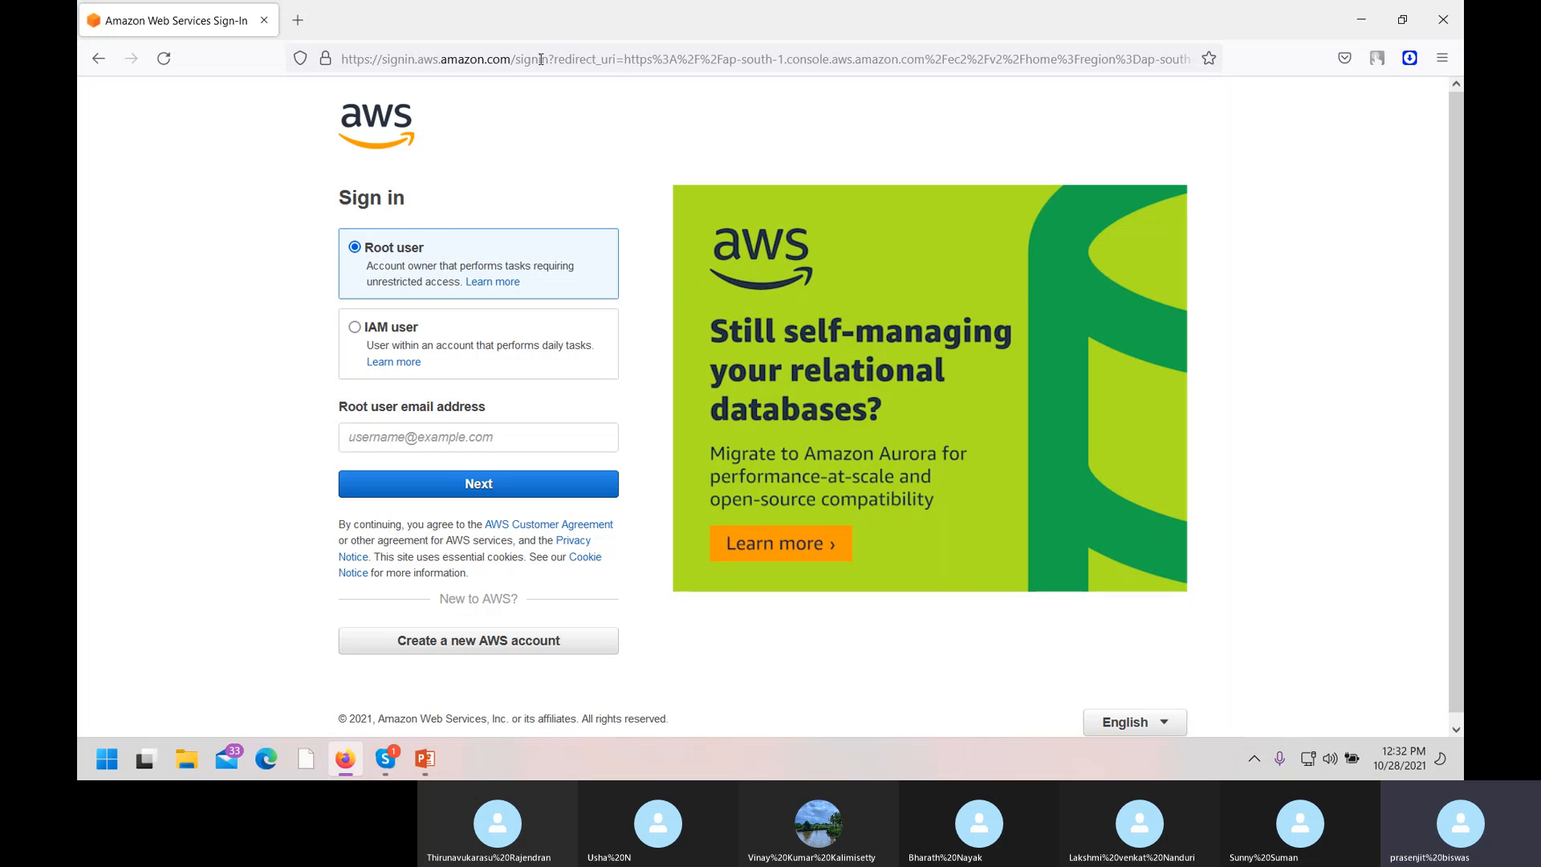
Sign in as root with the saved e-mail, the captcha characters and the saved password.
{"action": "left_click", "coordinate": [444, 444]}
{"action": "type", "text": "j"}
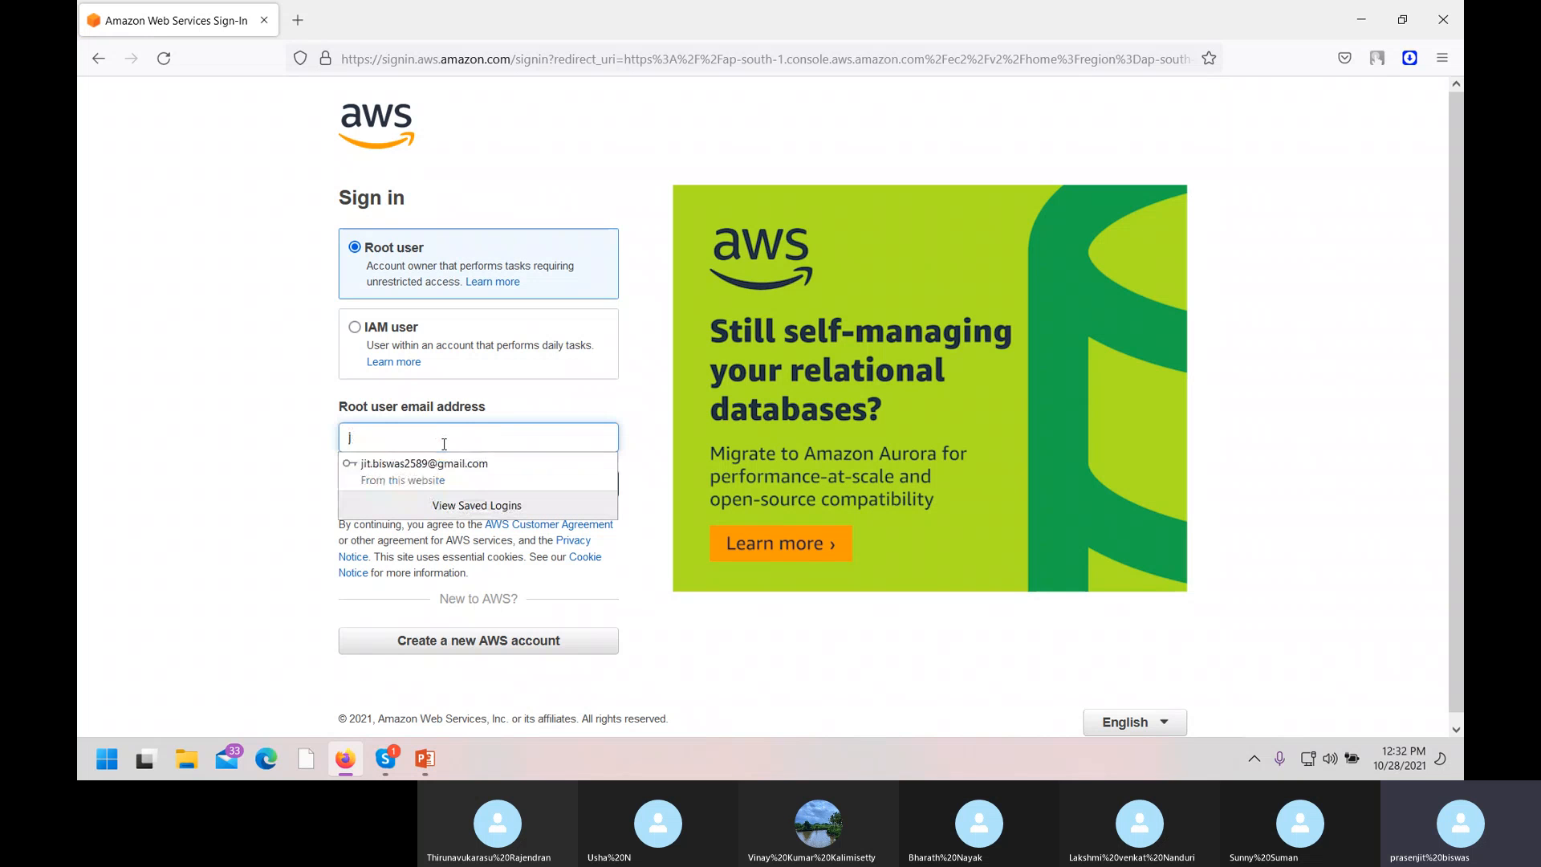
{"action": "left_click", "coordinate": [440, 471]}
{"action": "left_click", "coordinate": [438, 487]}
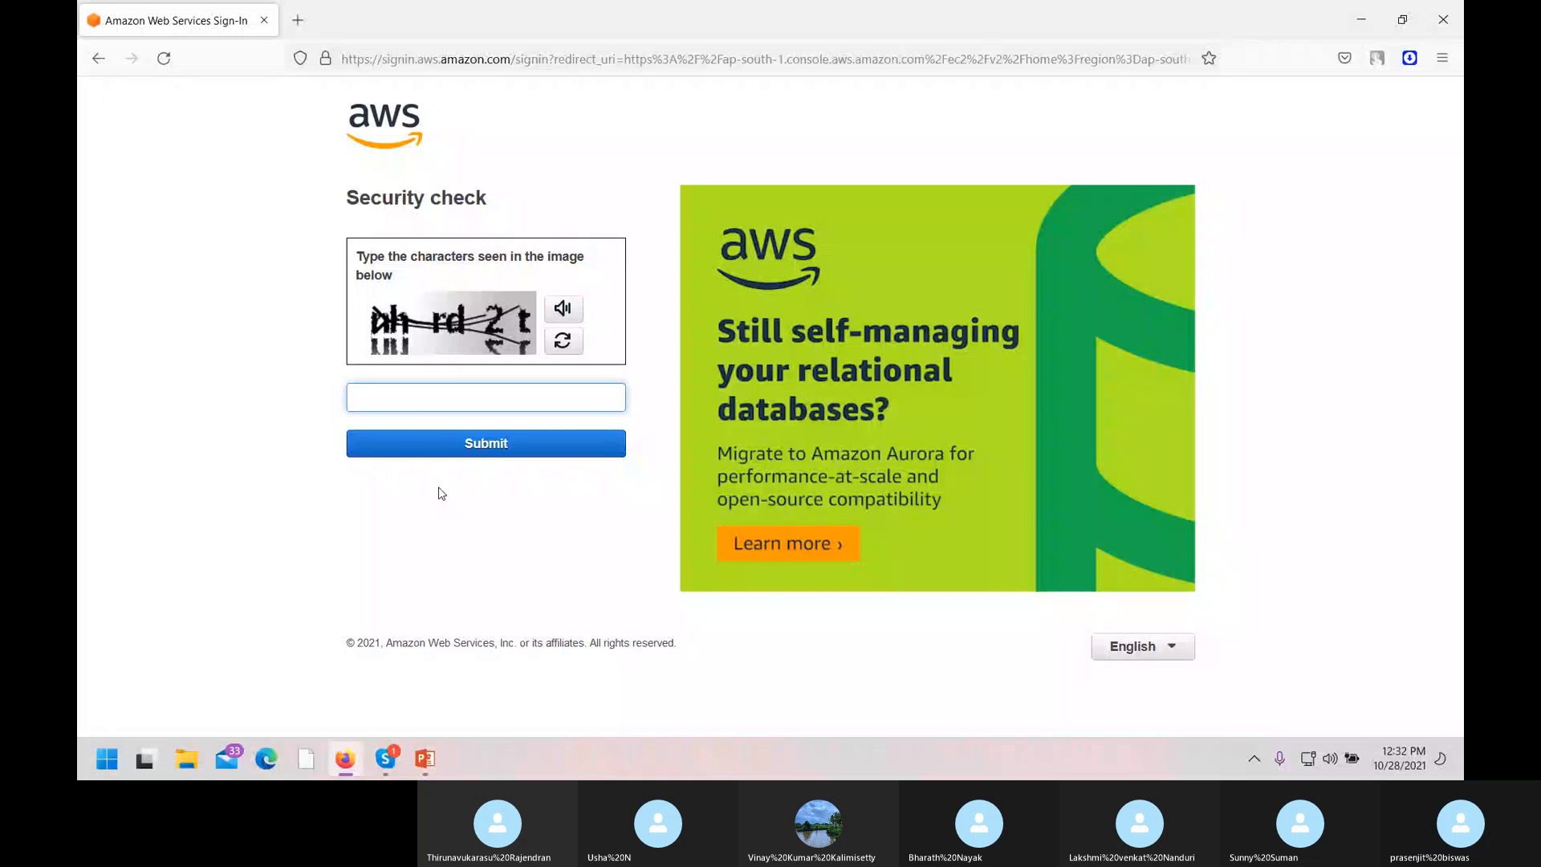
{"action": "type", "text": "nhrd2t"}
{"action": "left_click", "coordinate": [465, 443]}
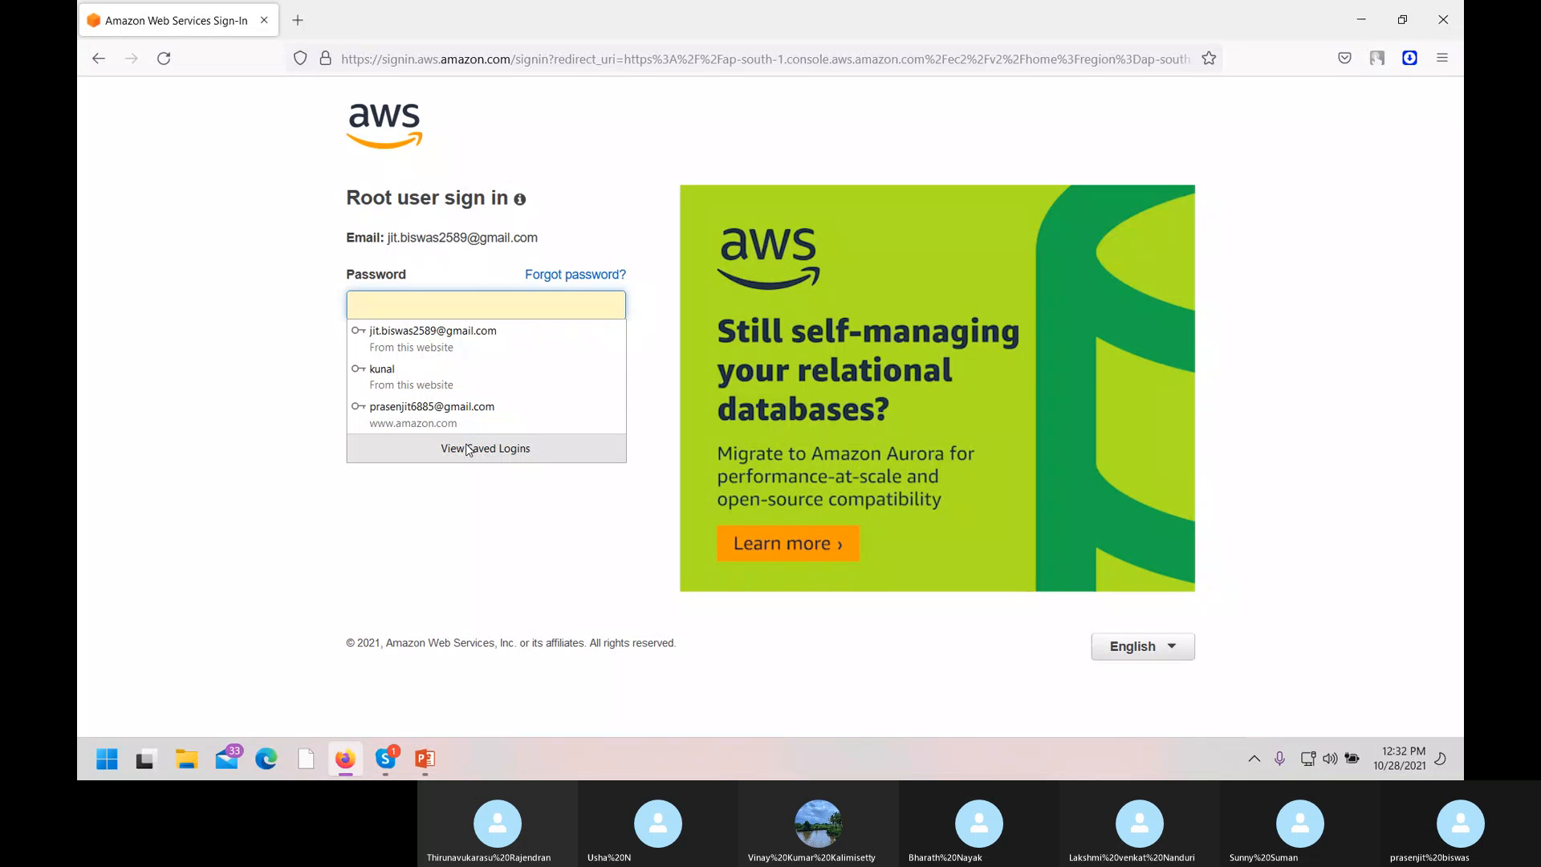
{"action": "left_click", "coordinate": [412, 339]}
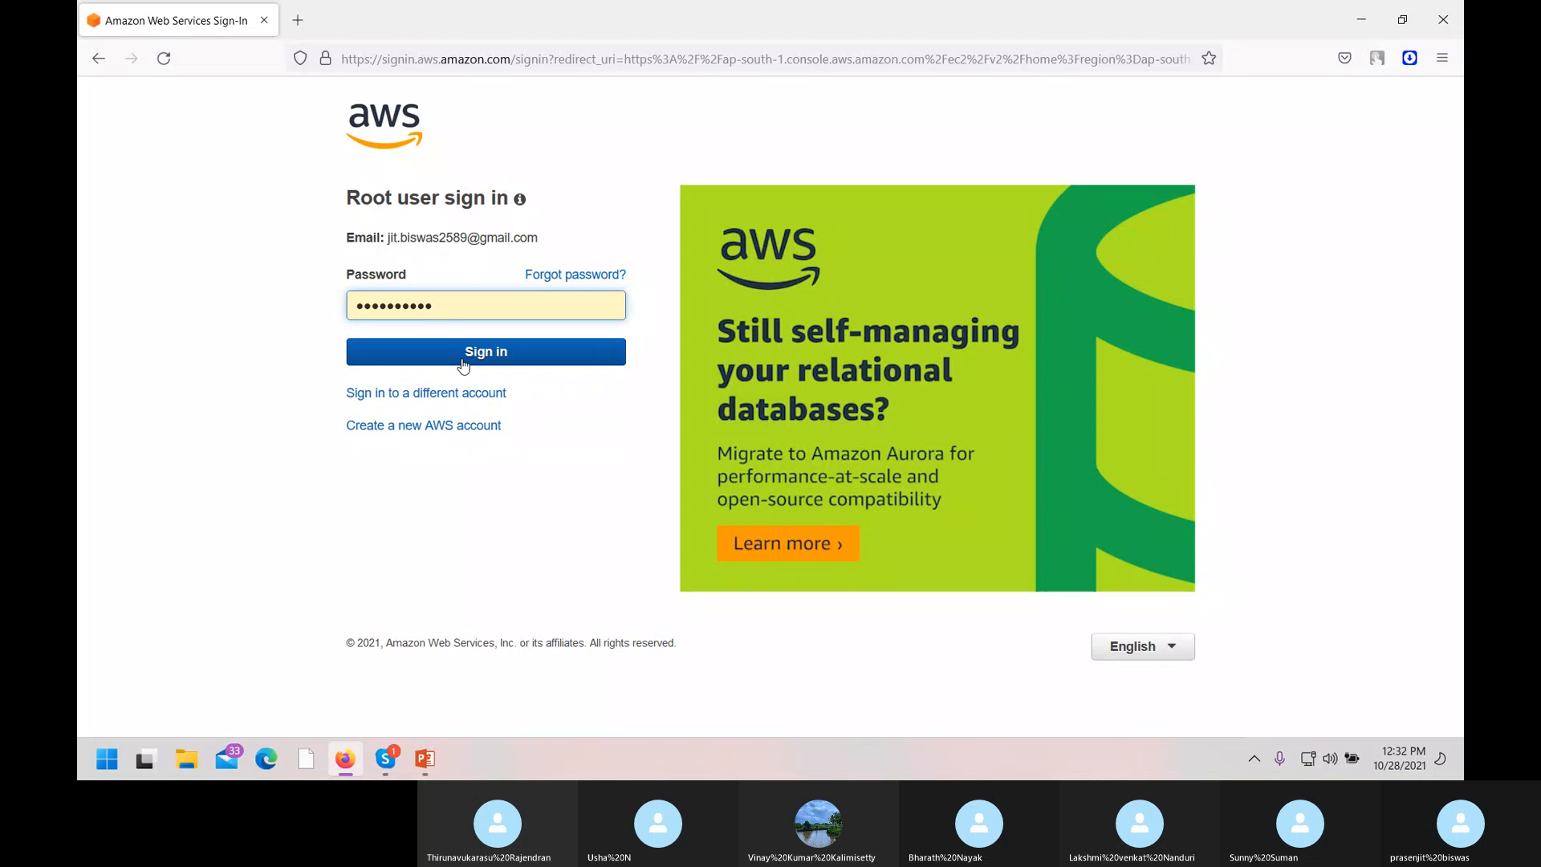
{"action": "left_click", "coordinate": [464, 364]}
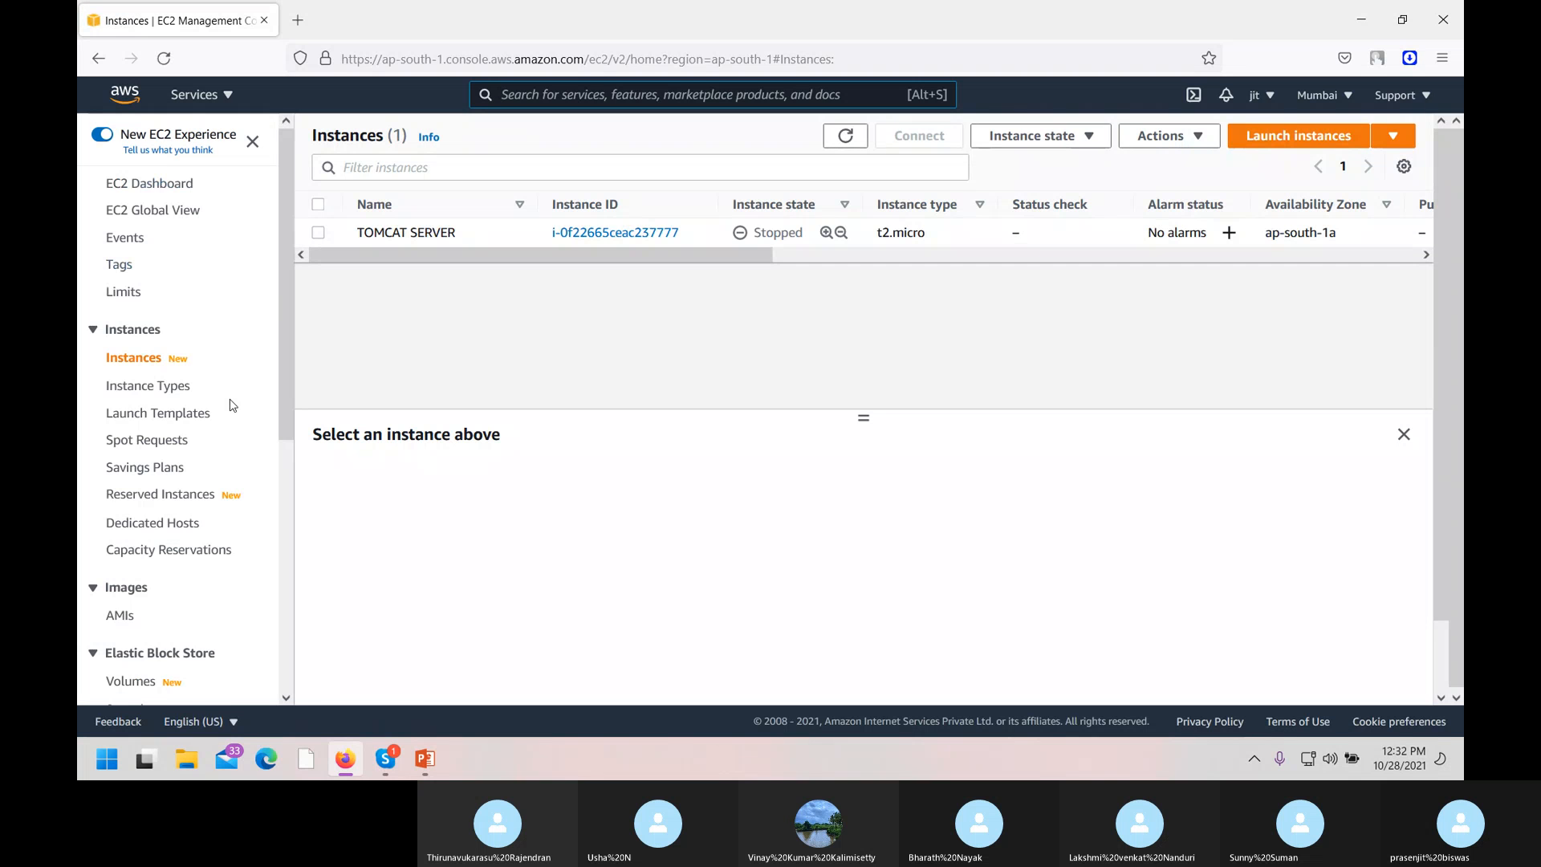
Find DynamoDB under Database in the All services list and open it.
{"action": "left_click", "coordinate": [229, 105]}
{"action": "scroll", "coordinate": [616, 570], "scroll_direction": "down", "scroll_amount": 7}
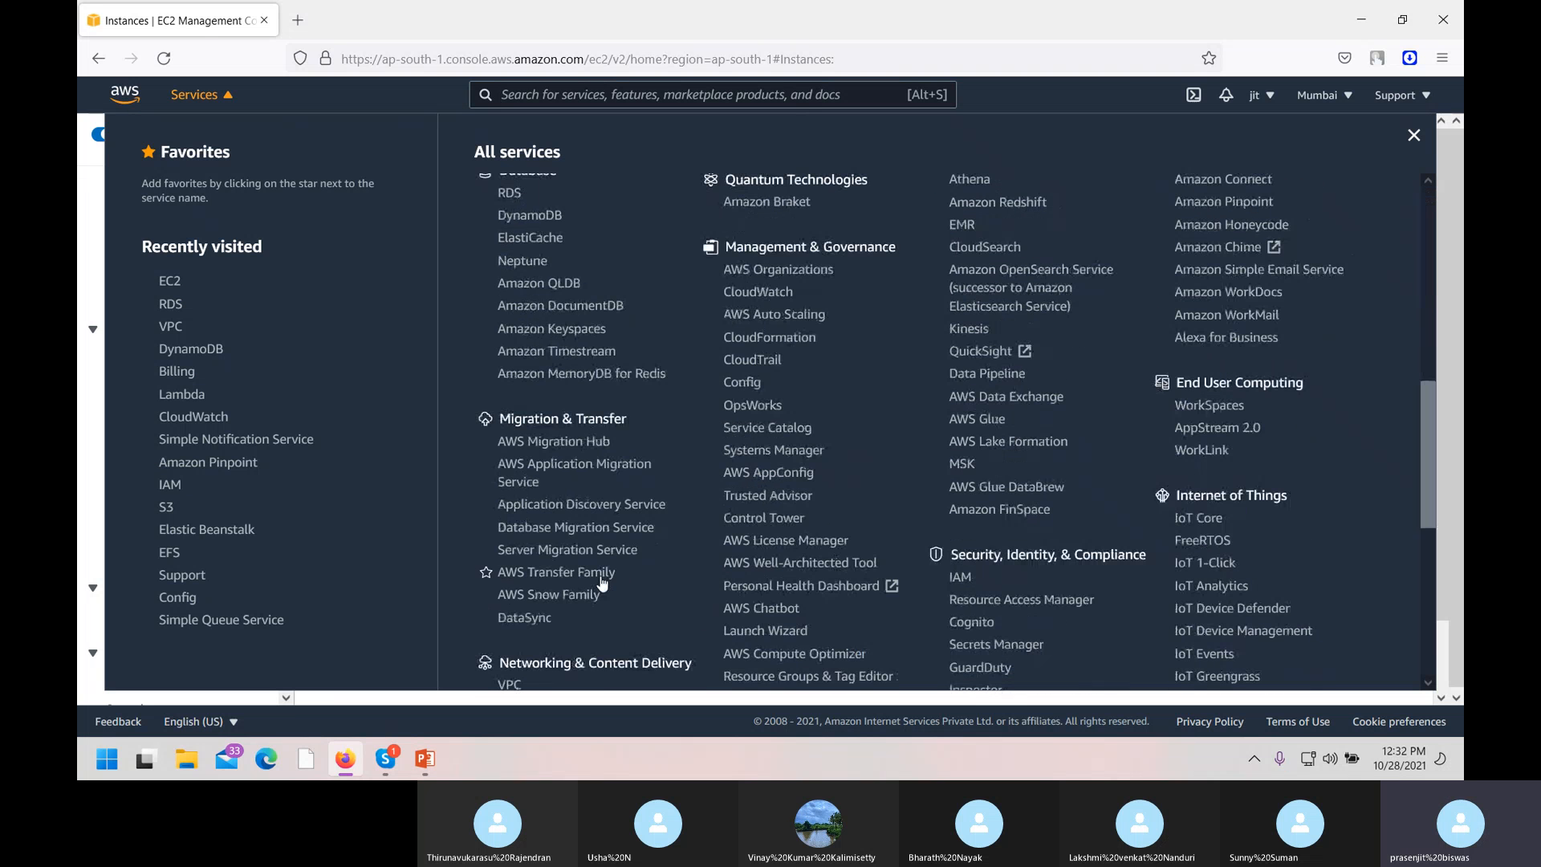
{"action": "scroll", "coordinate": [615, 546], "scroll_direction": "down", "scroll_amount": 5}
{"action": "scroll", "coordinate": [615, 538], "scroll_direction": "up", "scroll_amount": 6}
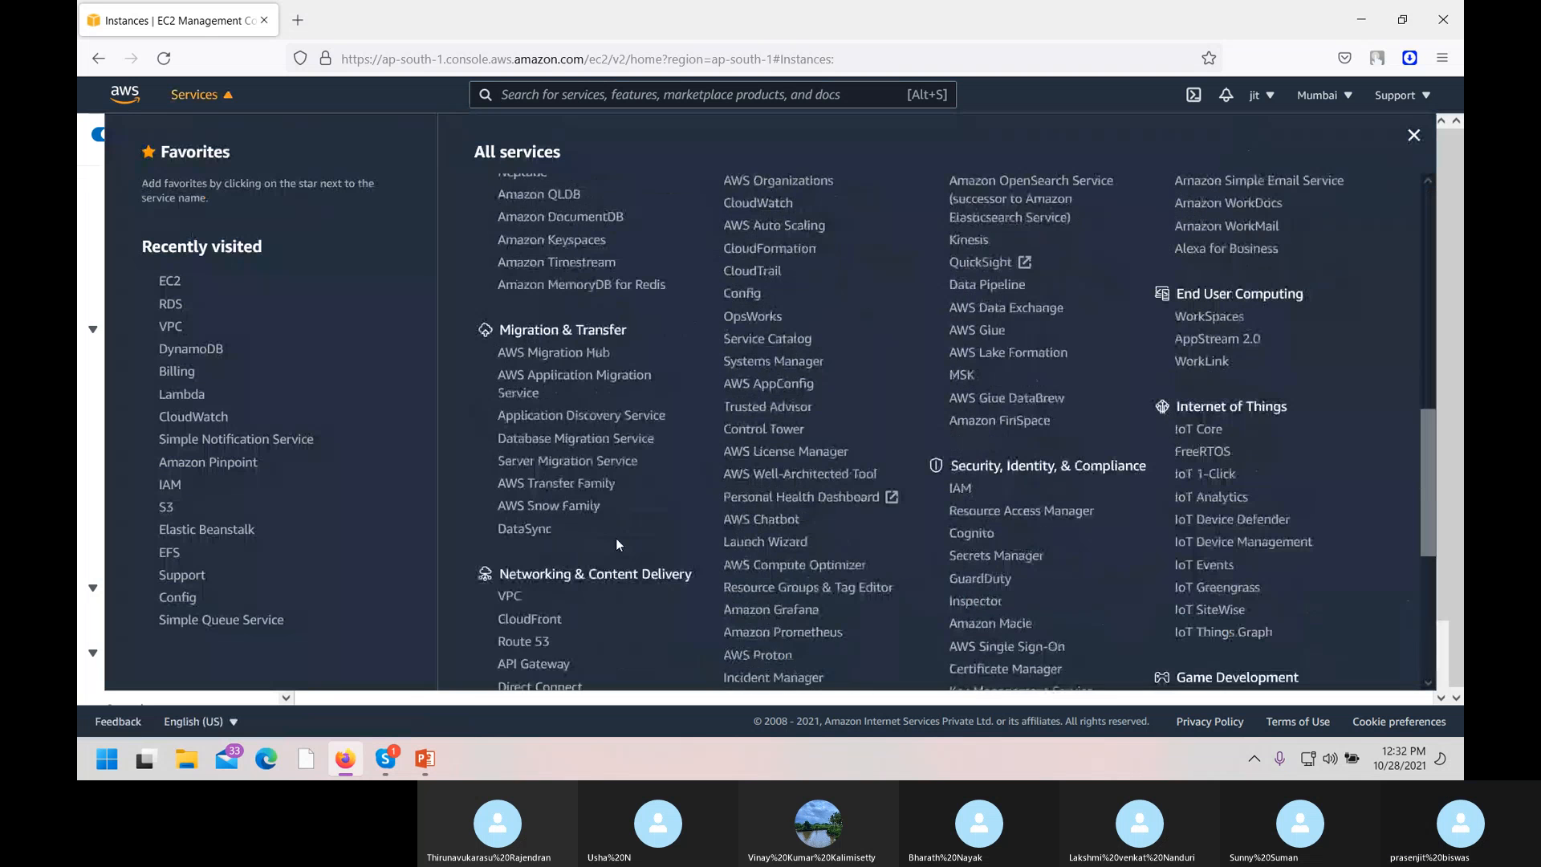
{"action": "scroll", "coordinate": [615, 538], "scroll_direction": "up", "scroll_amount": 1}
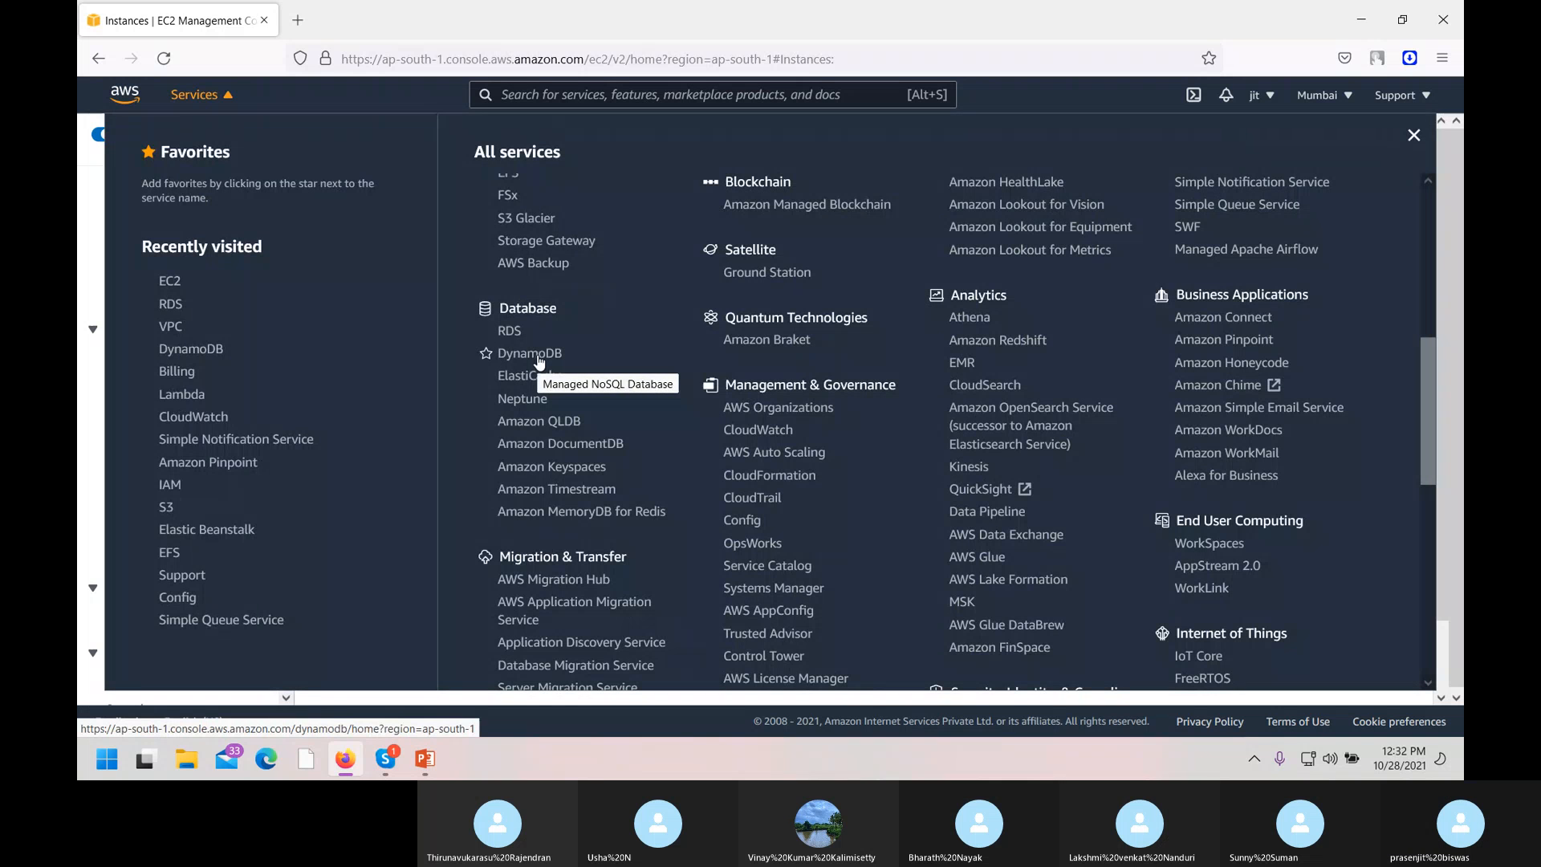
{"action": "left_click", "coordinate": [527, 355]}
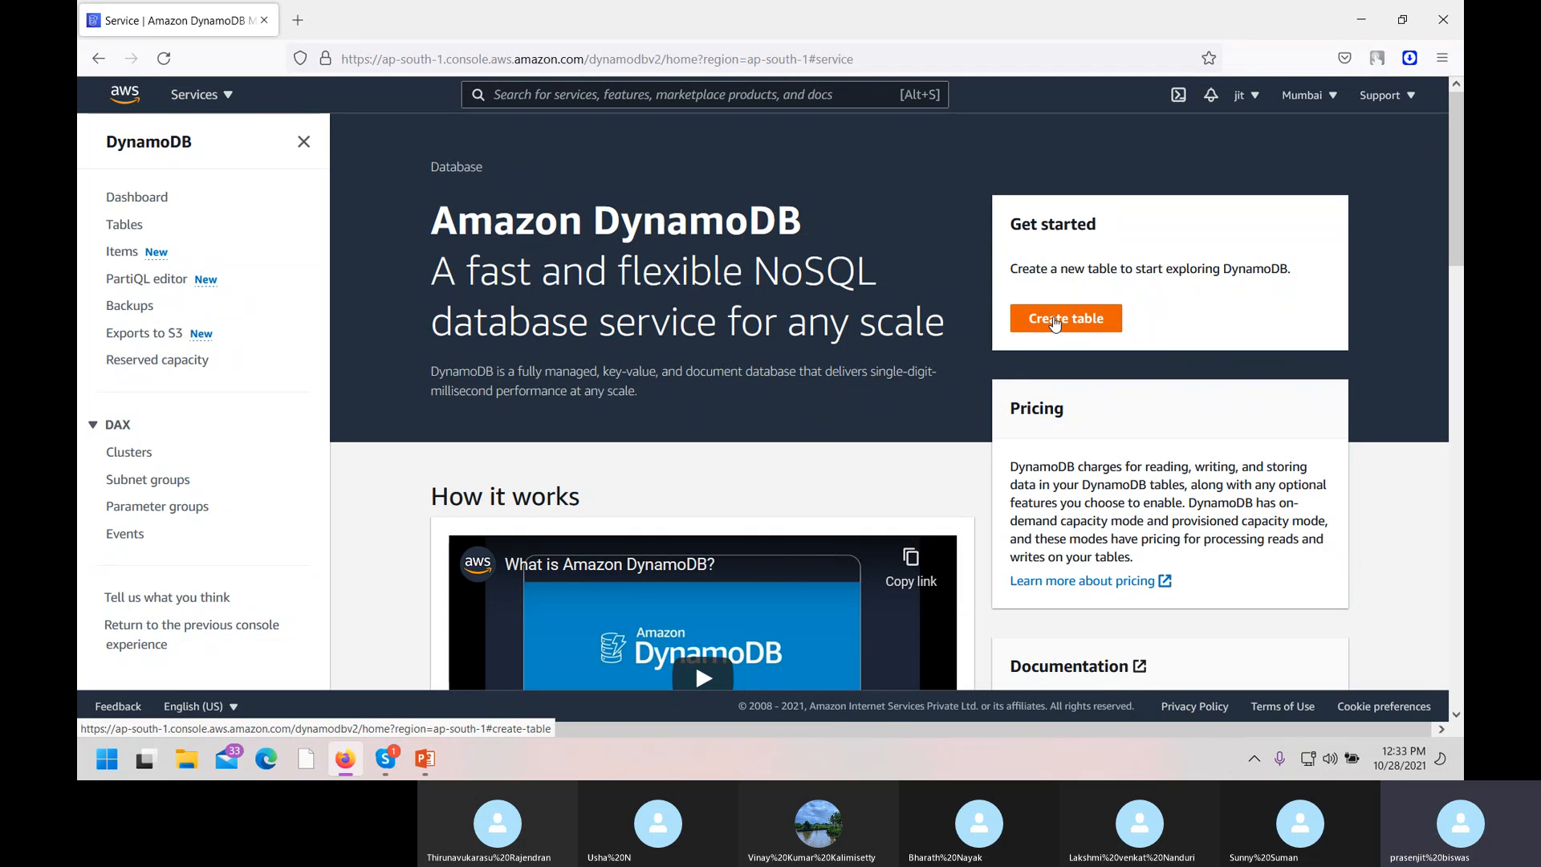
Start a new DynamoDB table and name it batchtable.
{"action": "left_click", "coordinate": [1056, 324]}
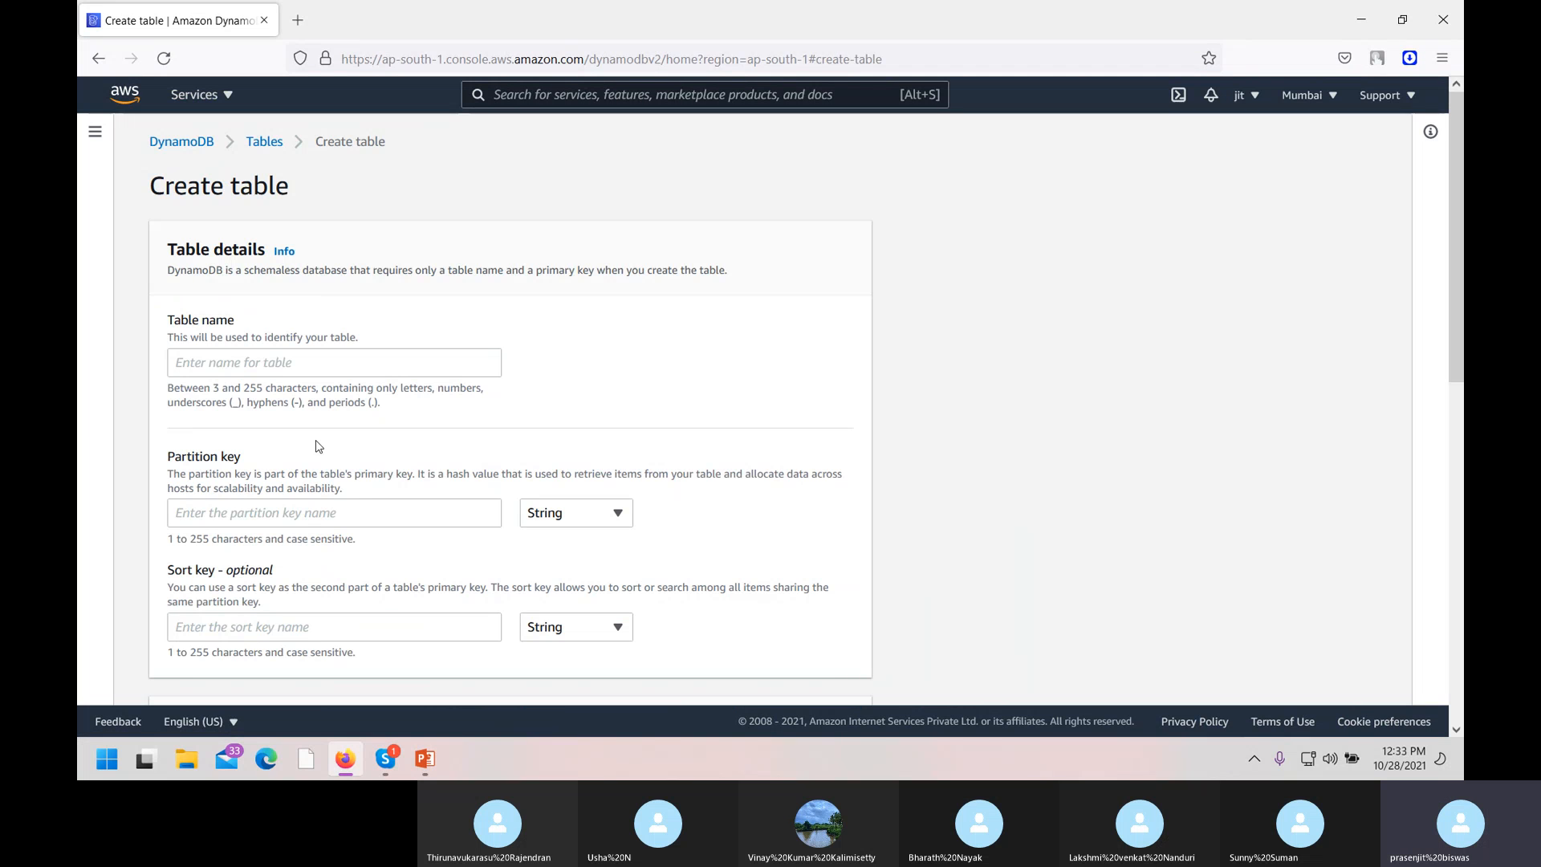
{"action": "left_click", "coordinate": [300, 365]}
{"action": "type", "text": "b"}
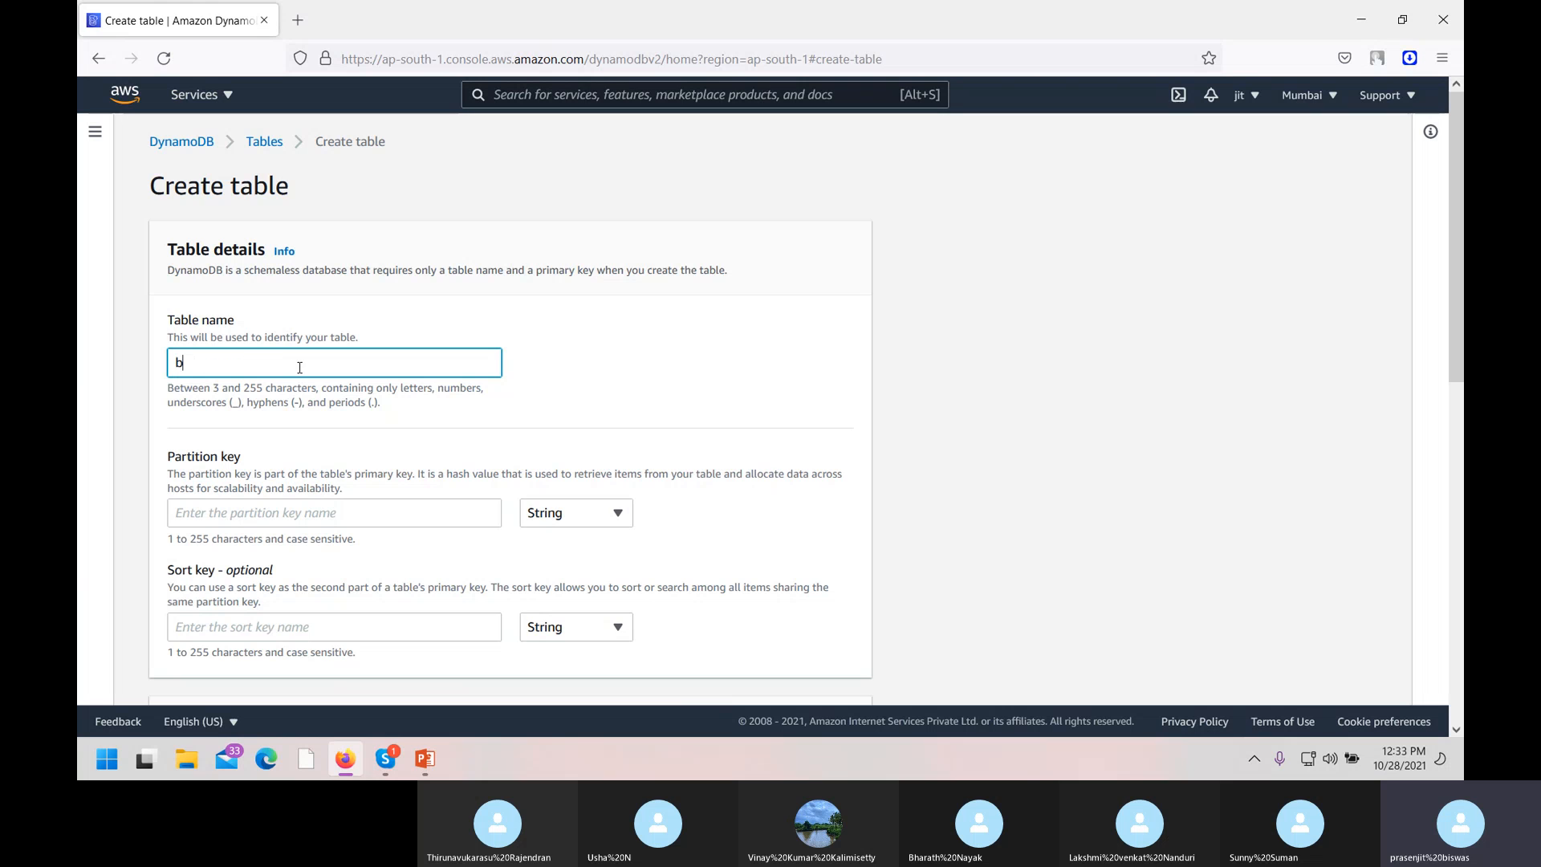
{"action": "type", "text": "atch"}
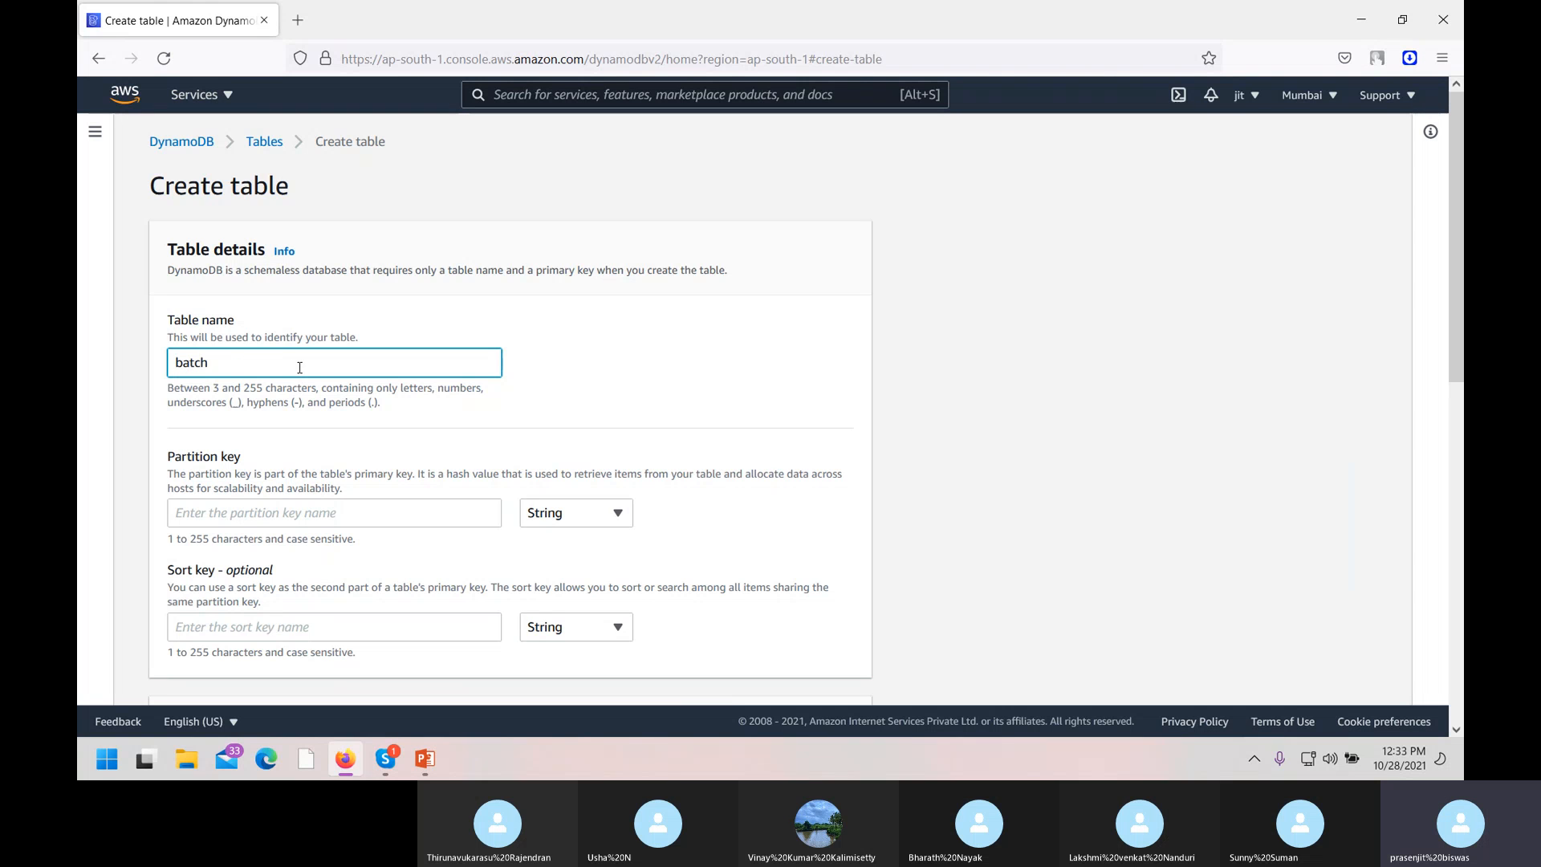
{"action": "type", "text": "table"}
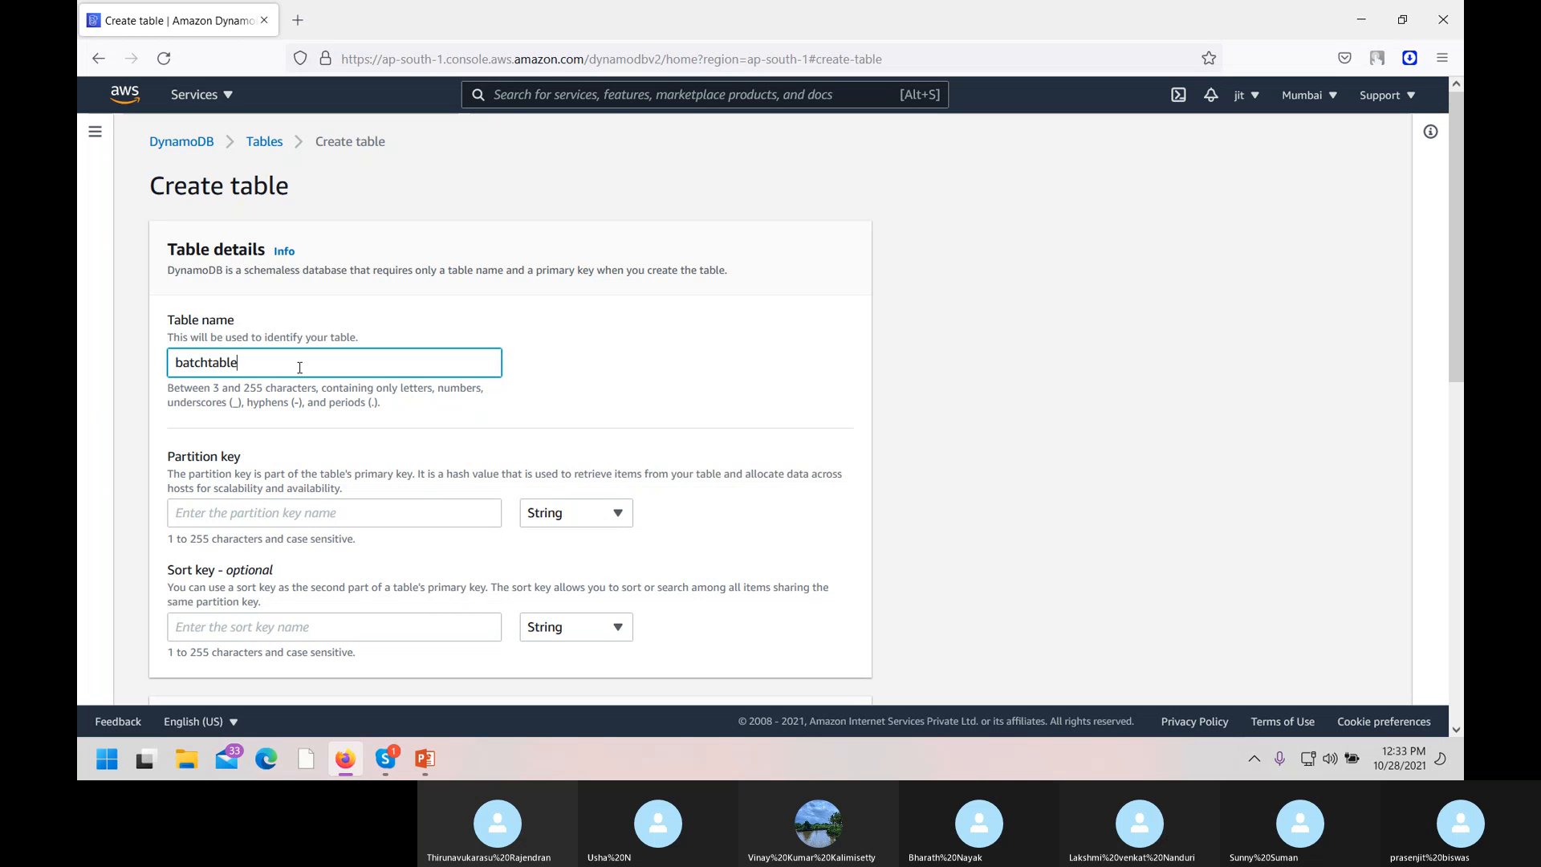
Set the partition key to Name (String) and the sort key to id.
{"action": "left_click", "coordinate": [269, 509]}
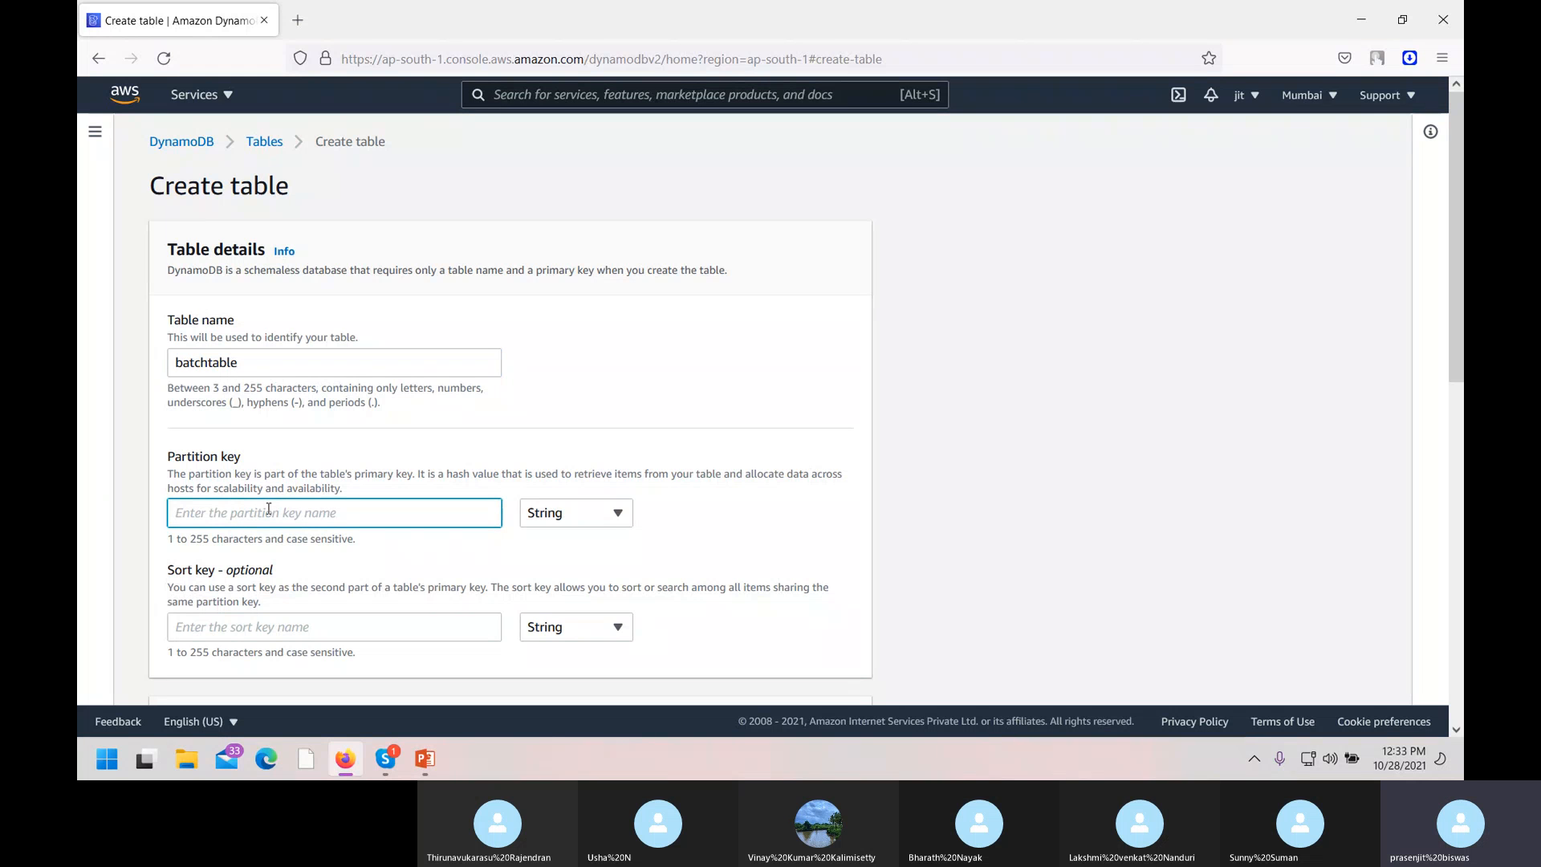
{"action": "type", "text": "bat"}
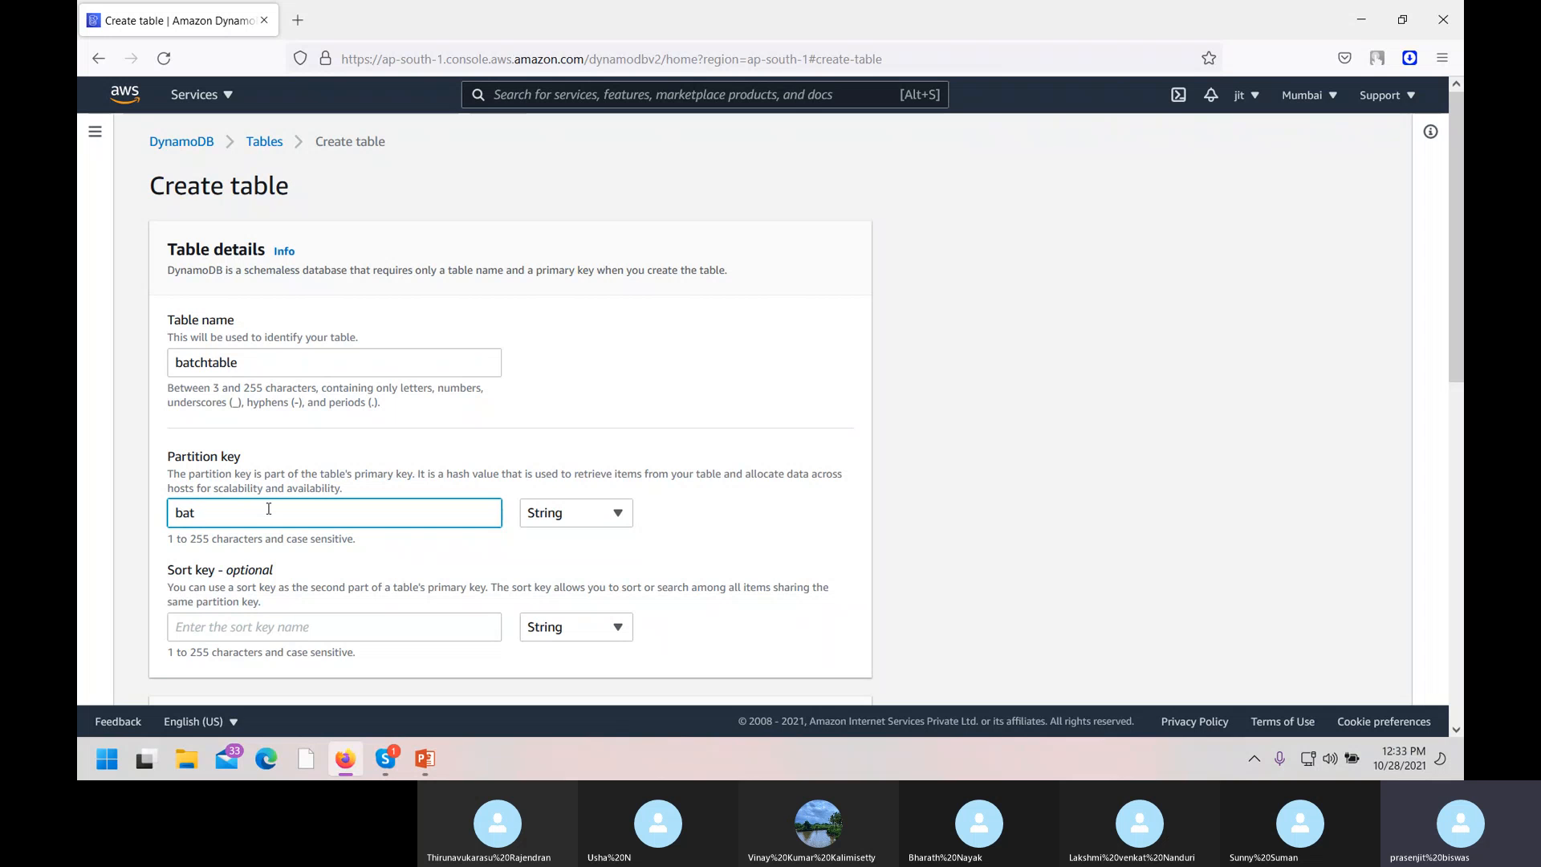
{"action": "key", "text": "BackSpace"}
{"action": "key", "text": "BackSpace"}
{"action": "type", "text": "ba"}
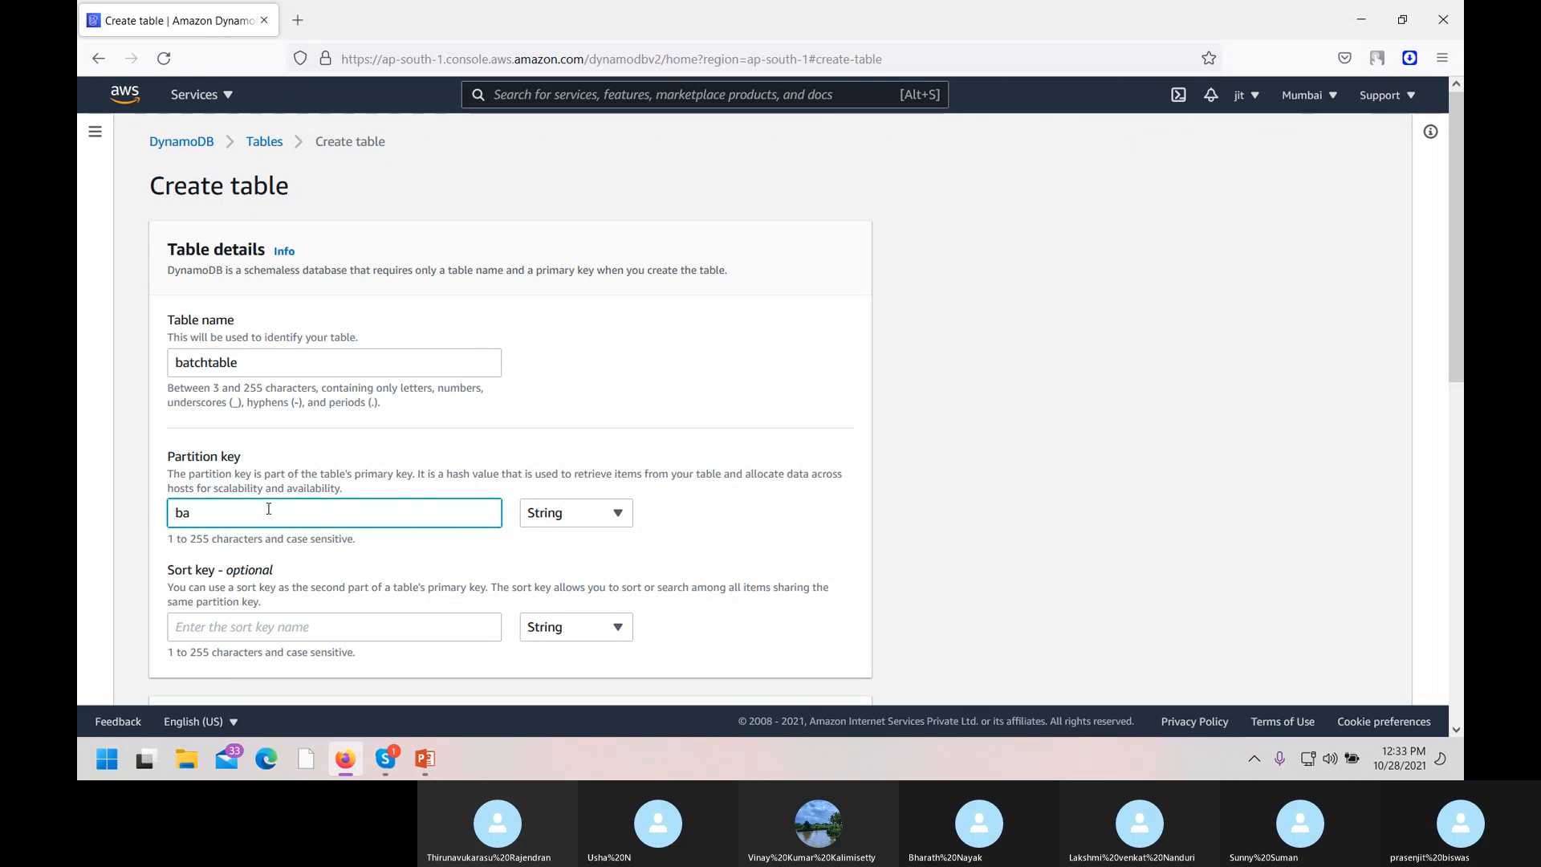
{"action": "key", "text": "BackSpace"}
{"action": "key", "text": "BackSpace"}
{"action": "key", "text": "BackSpace"}
{"action": "type", "text": "Namr"}
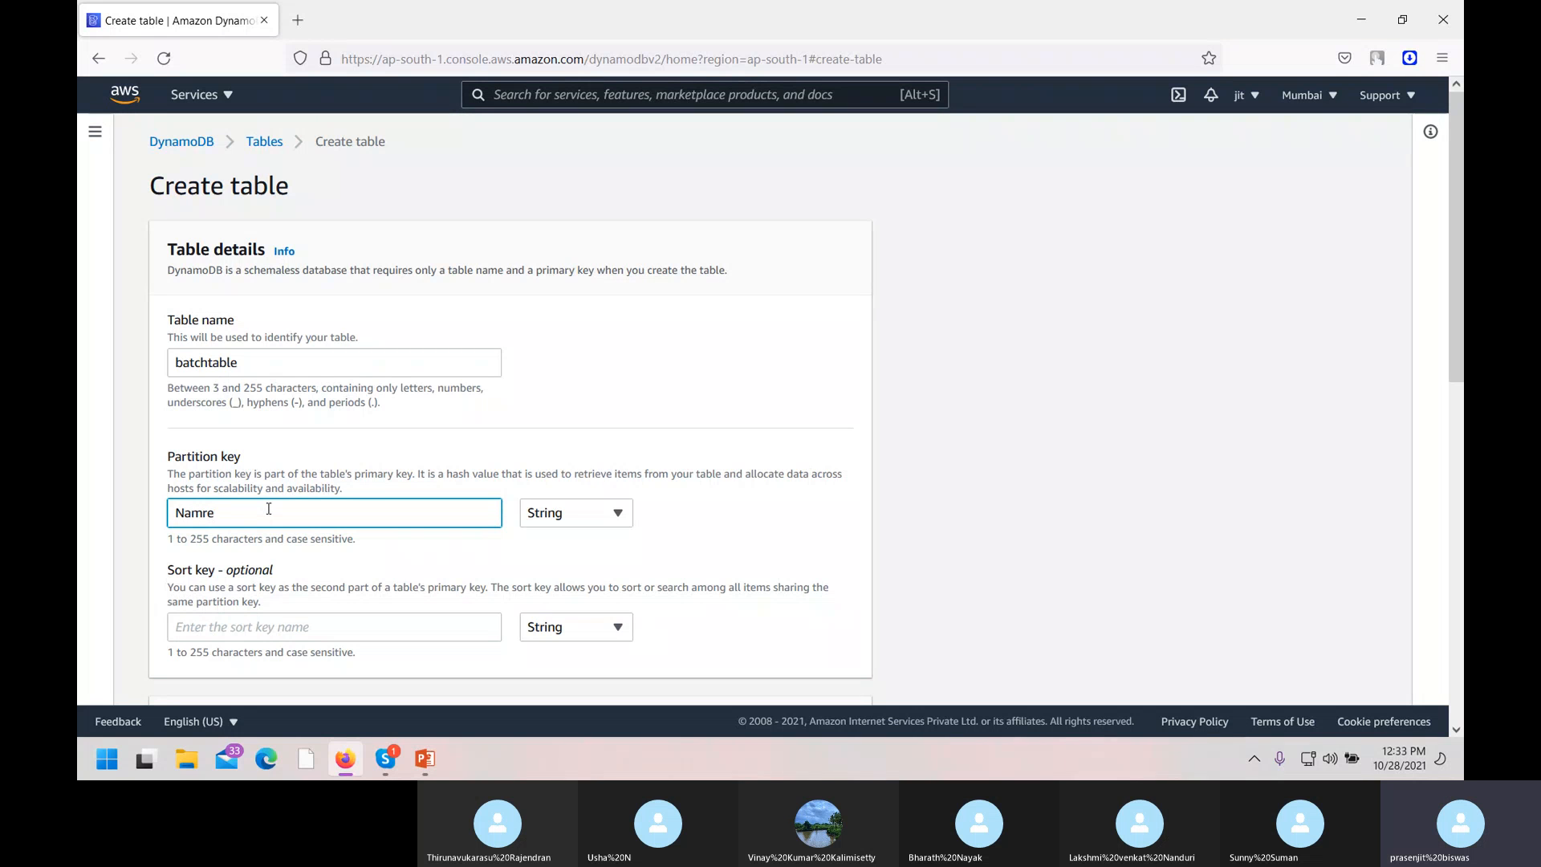
{"action": "key", "text": "BackSpace"}
{"action": "type", "text": "e"}
{"action": "left_click", "coordinate": [618, 513]}
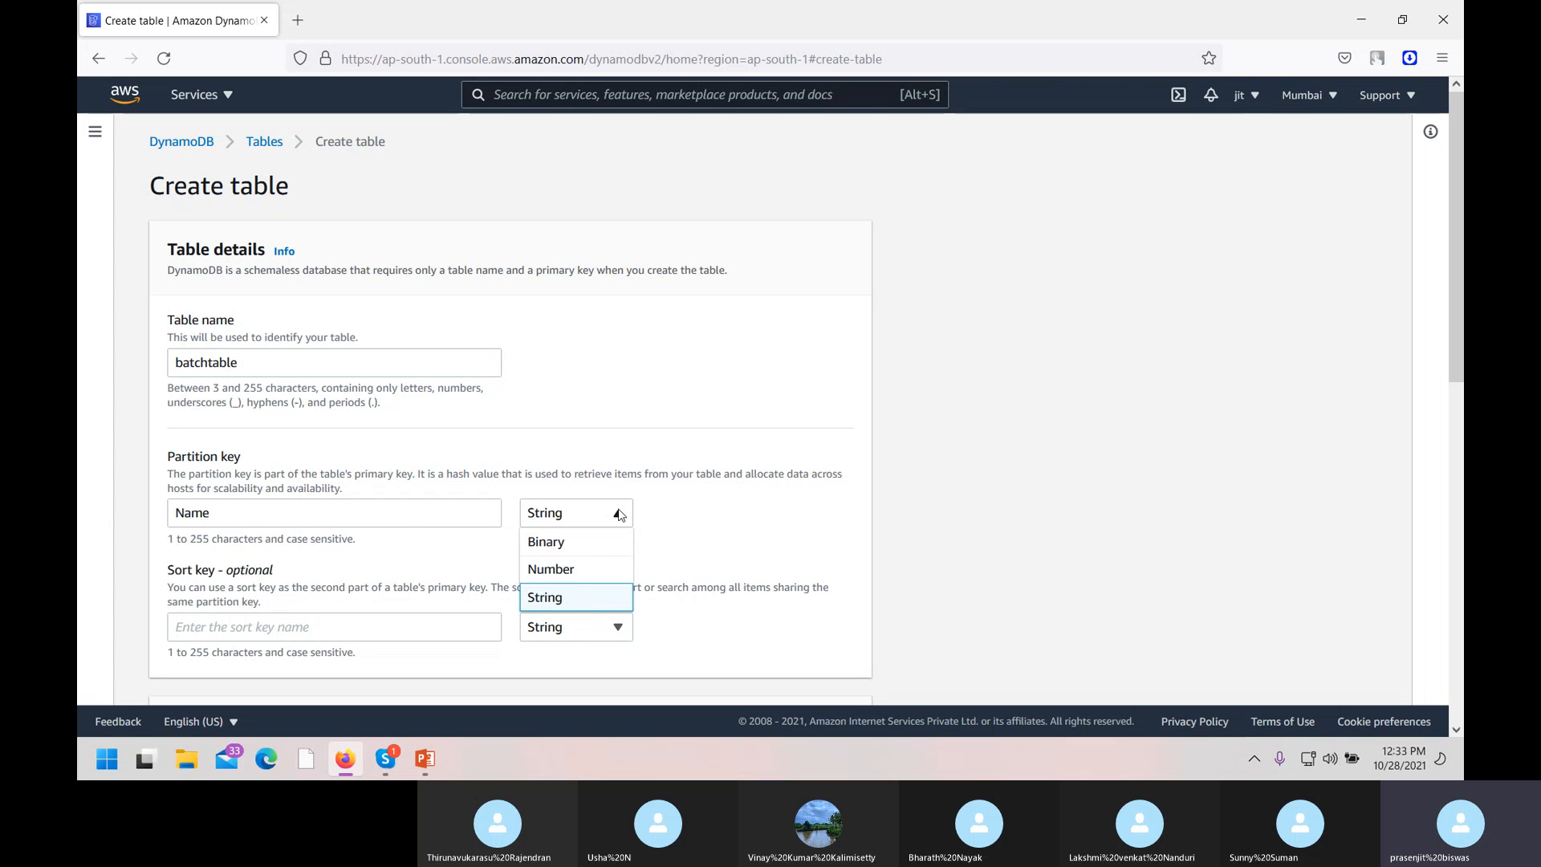
{"action": "left_click", "coordinate": [557, 601]}
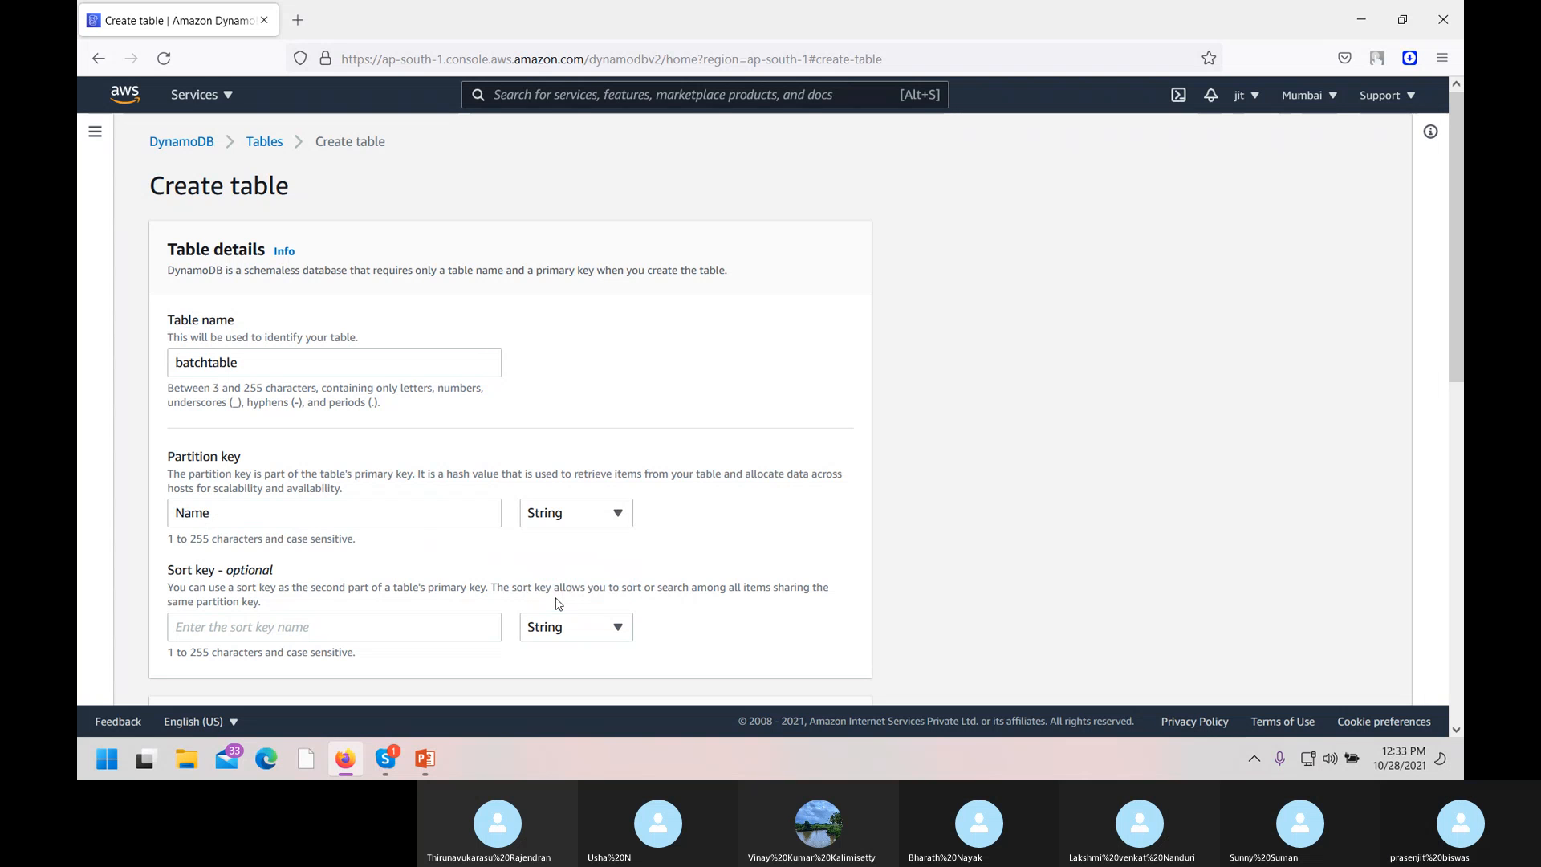
{"action": "left_click", "coordinate": [272, 630]}
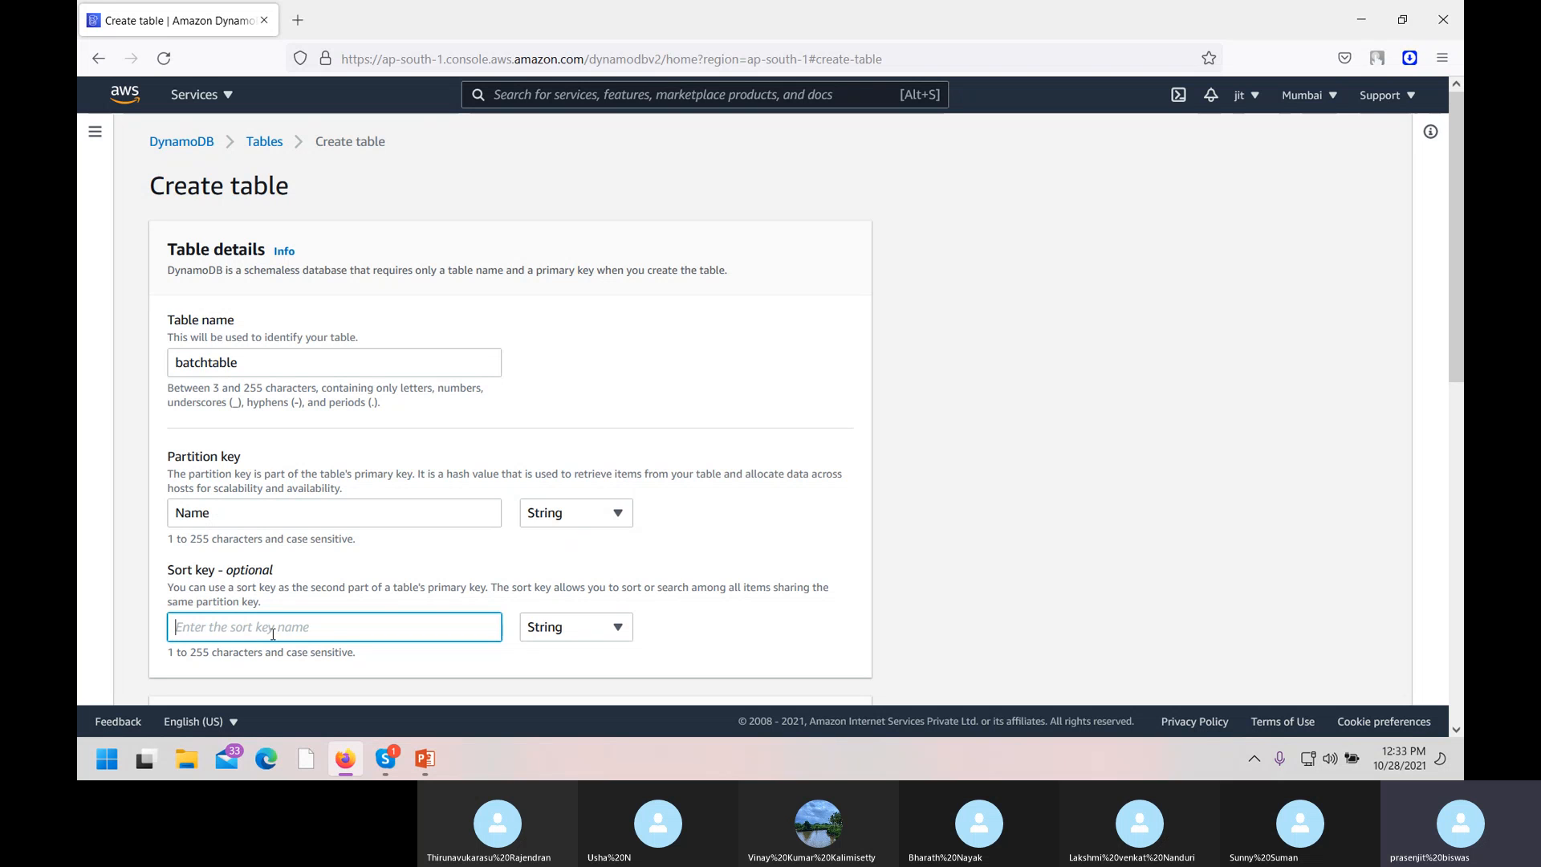
{"action": "type", "text": "id"}
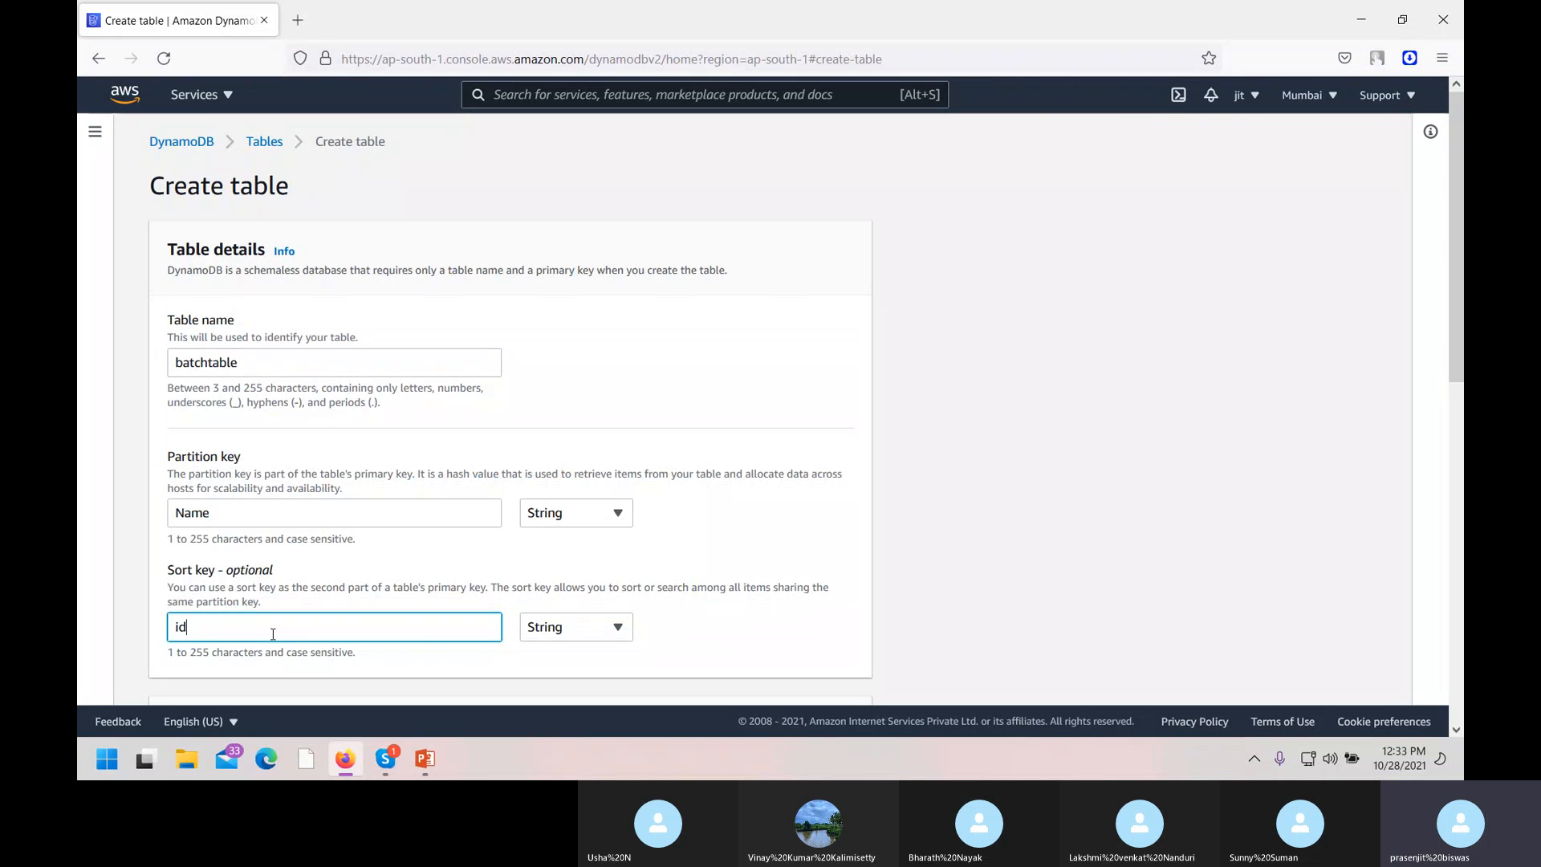
{"action": "scroll", "coordinate": [273, 633], "scroll_direction": "down", "scroll_amount": 3}
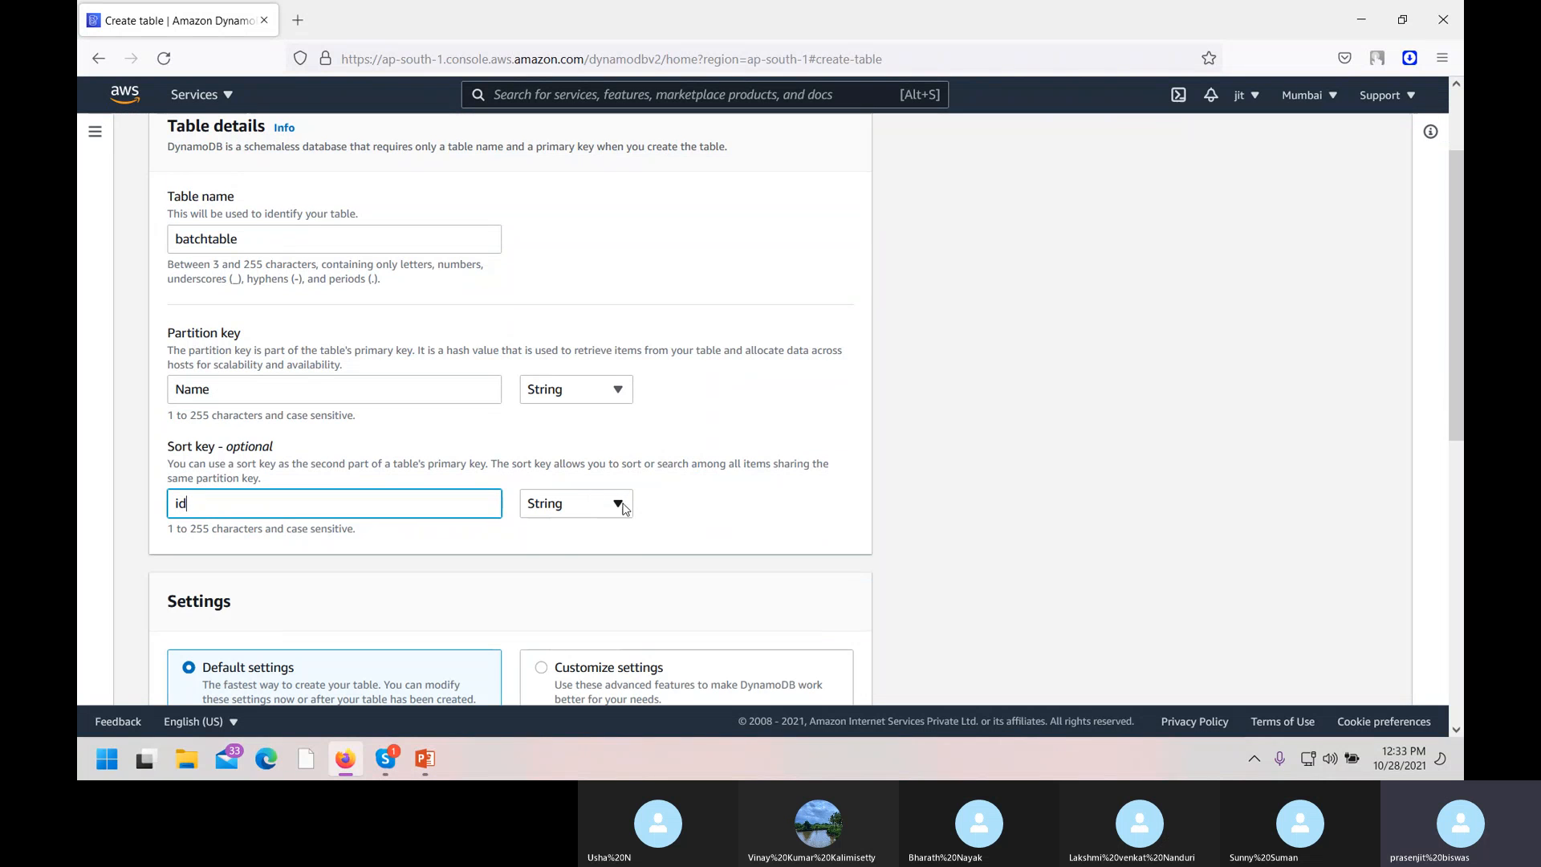
Change the sort key id data type to Number.
{"action": "left_click", "coordinate": [623, 504]}
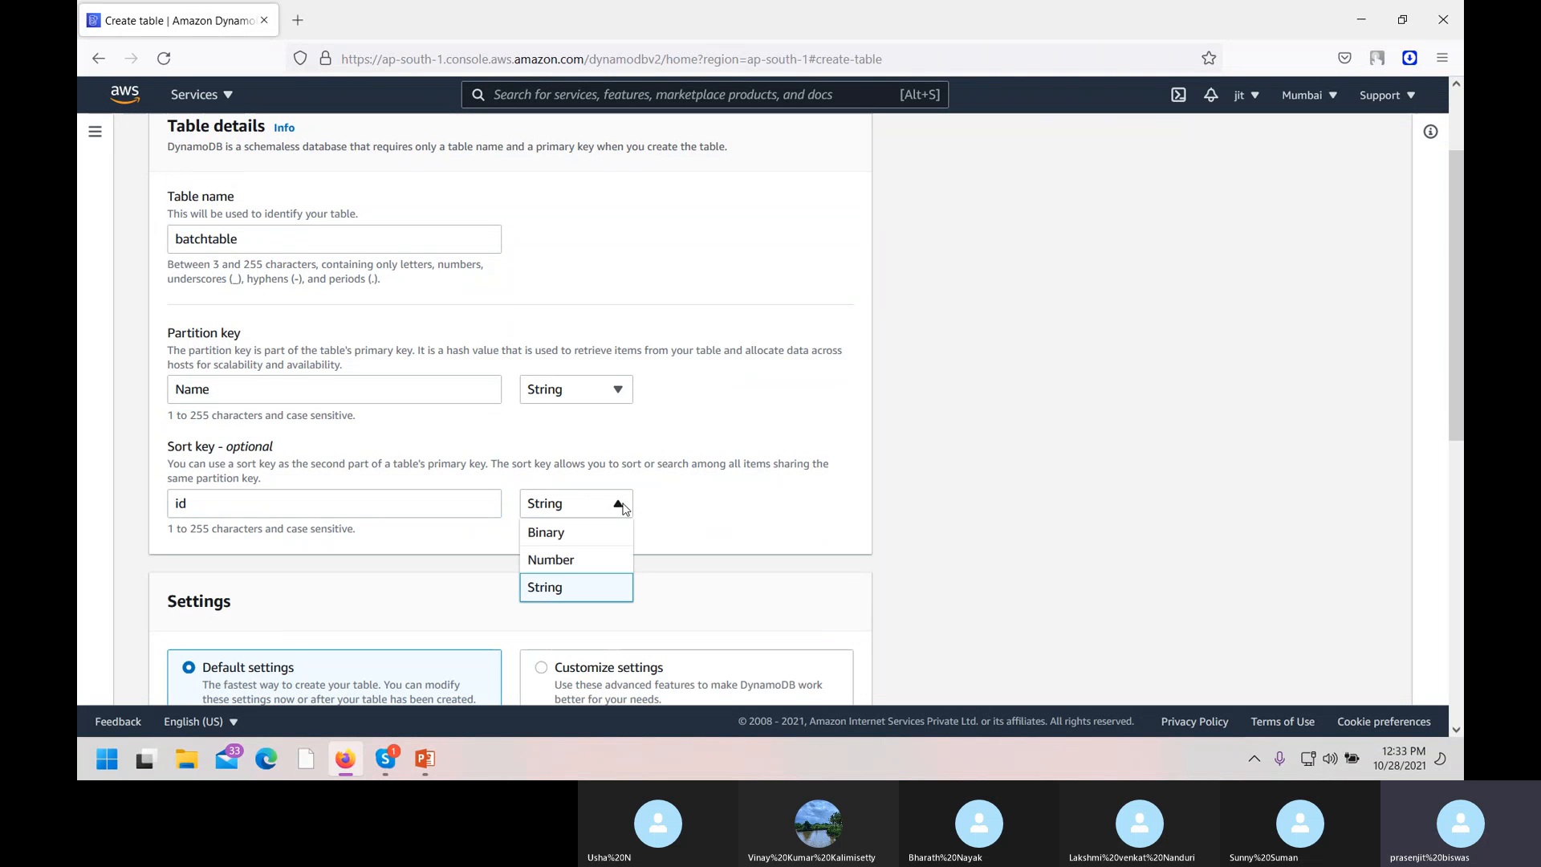
{"action": "left_click", "coordinate": [563, 562]}
{"action": "scroll", "coordinate": [564, 568], "scroll_direction": "down", "scroll_amount": 3}
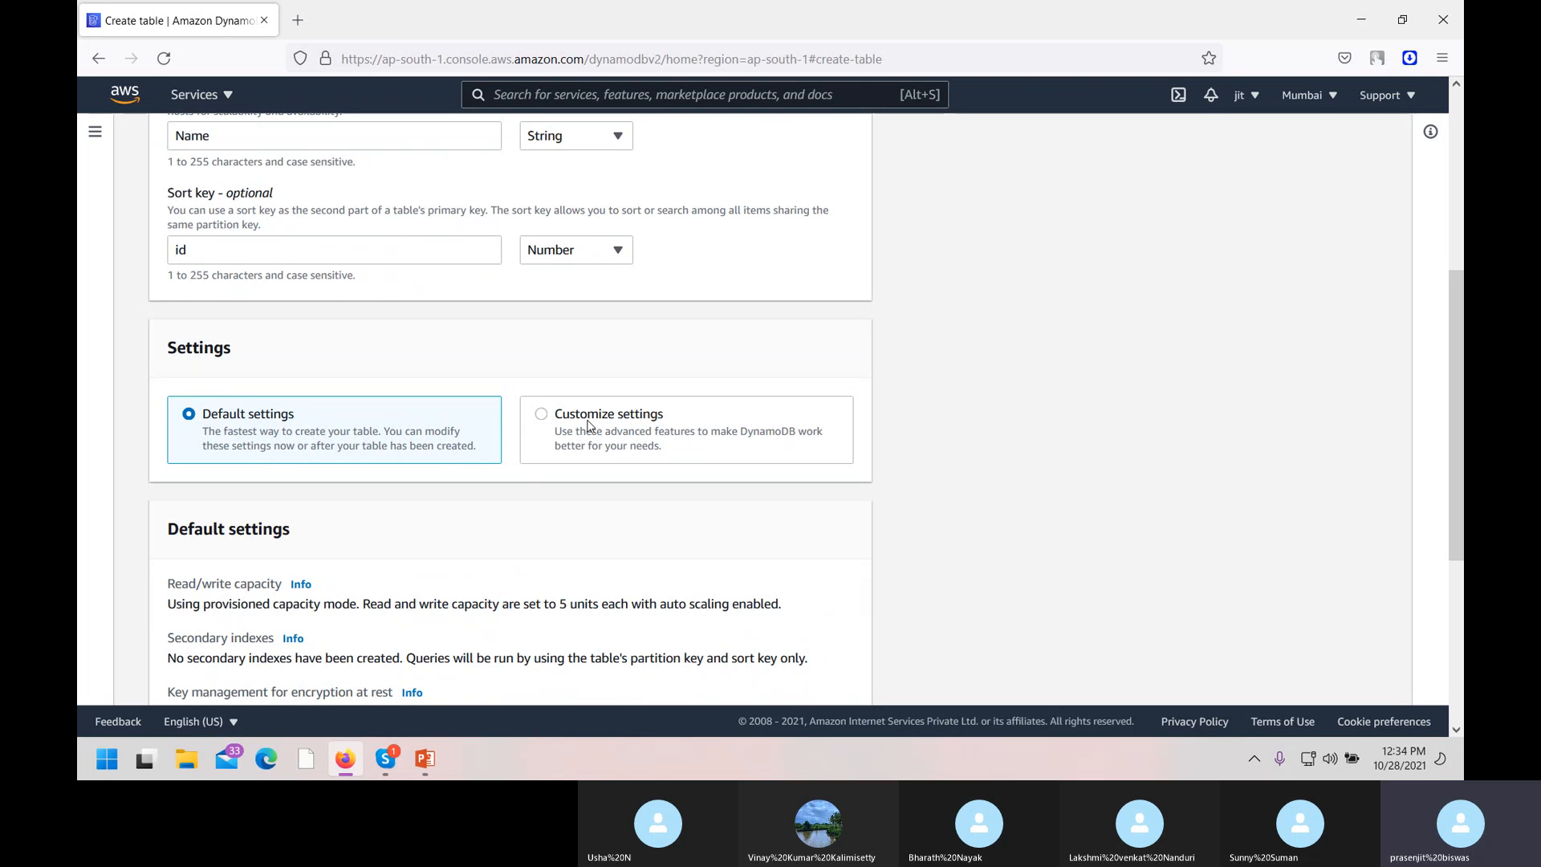
Review the customizable capacity options, then switch batchtable back to Default settings.
{"action": "left_click", "coordinate": [588, 425]}
{"action": "scroll", "coordinate": [329, 538], "scroll_direction": "down", "scroll_amount": 3}
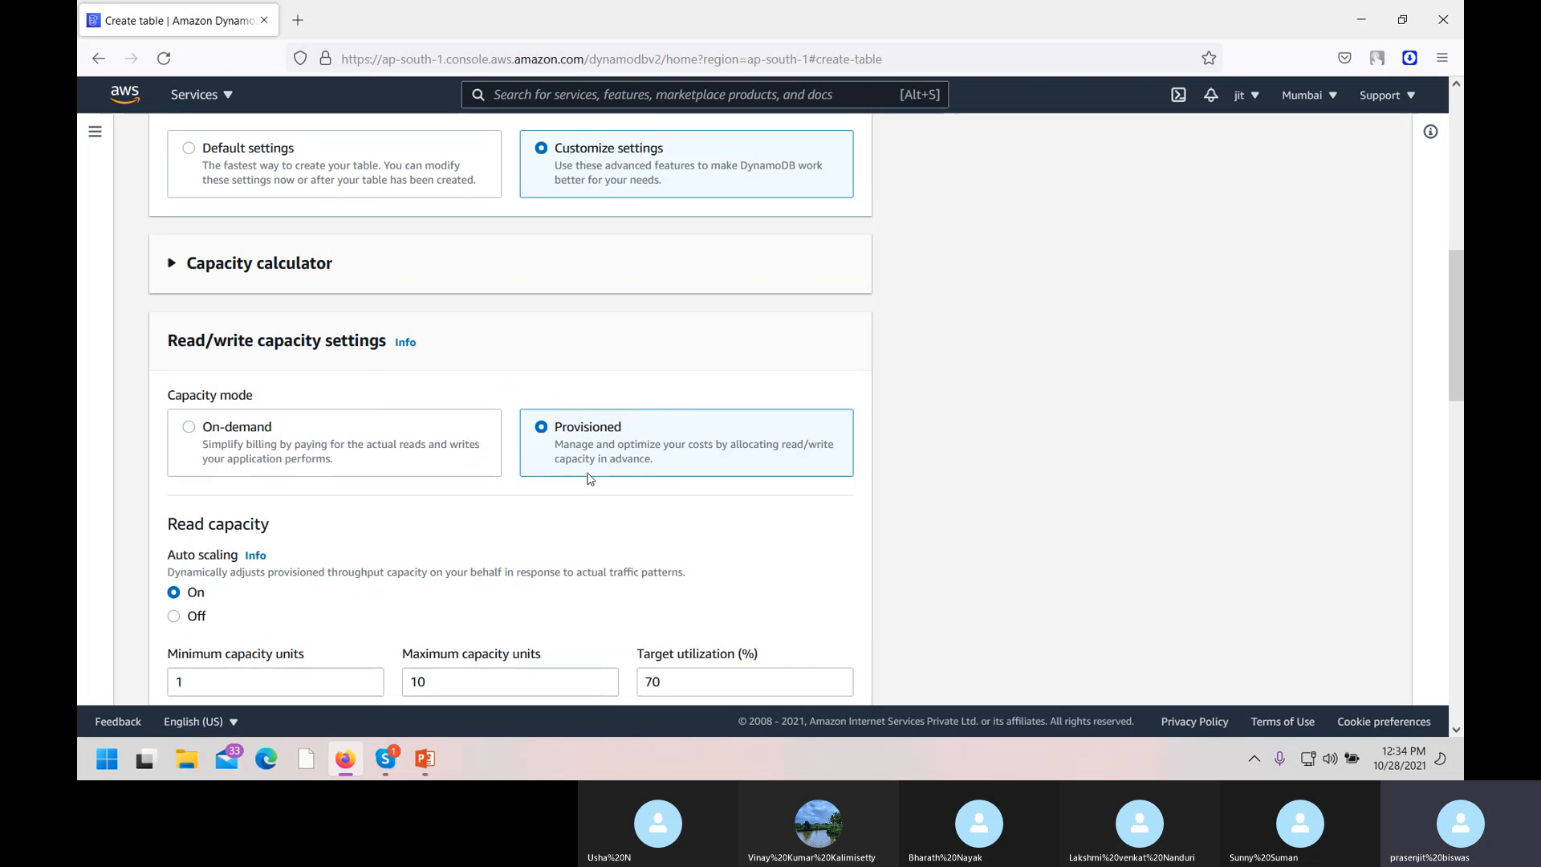
{"action": "scroll", "coordinate": [493, 581], "scroll_direction": "down", "scroll_amount": 2}
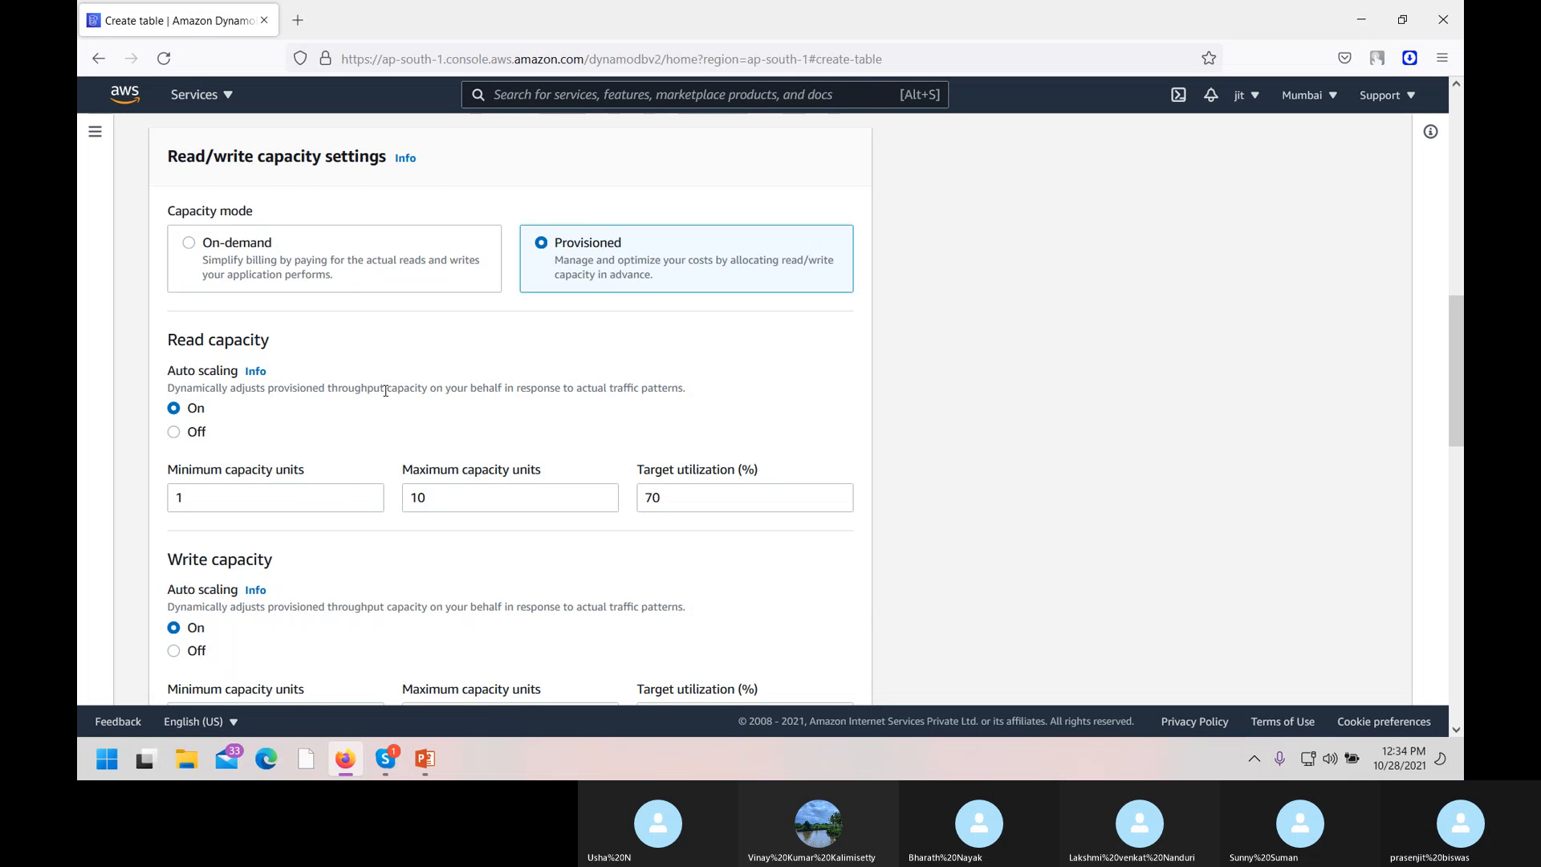
{"action": "scroll", "coordinate": [385, 391], "scroll_direction": "down", "scroll_amount": 2}
{"action": "scroll", "coordinate": [533, 464], "scroll_direction": "down", "scroll_amount": 3}
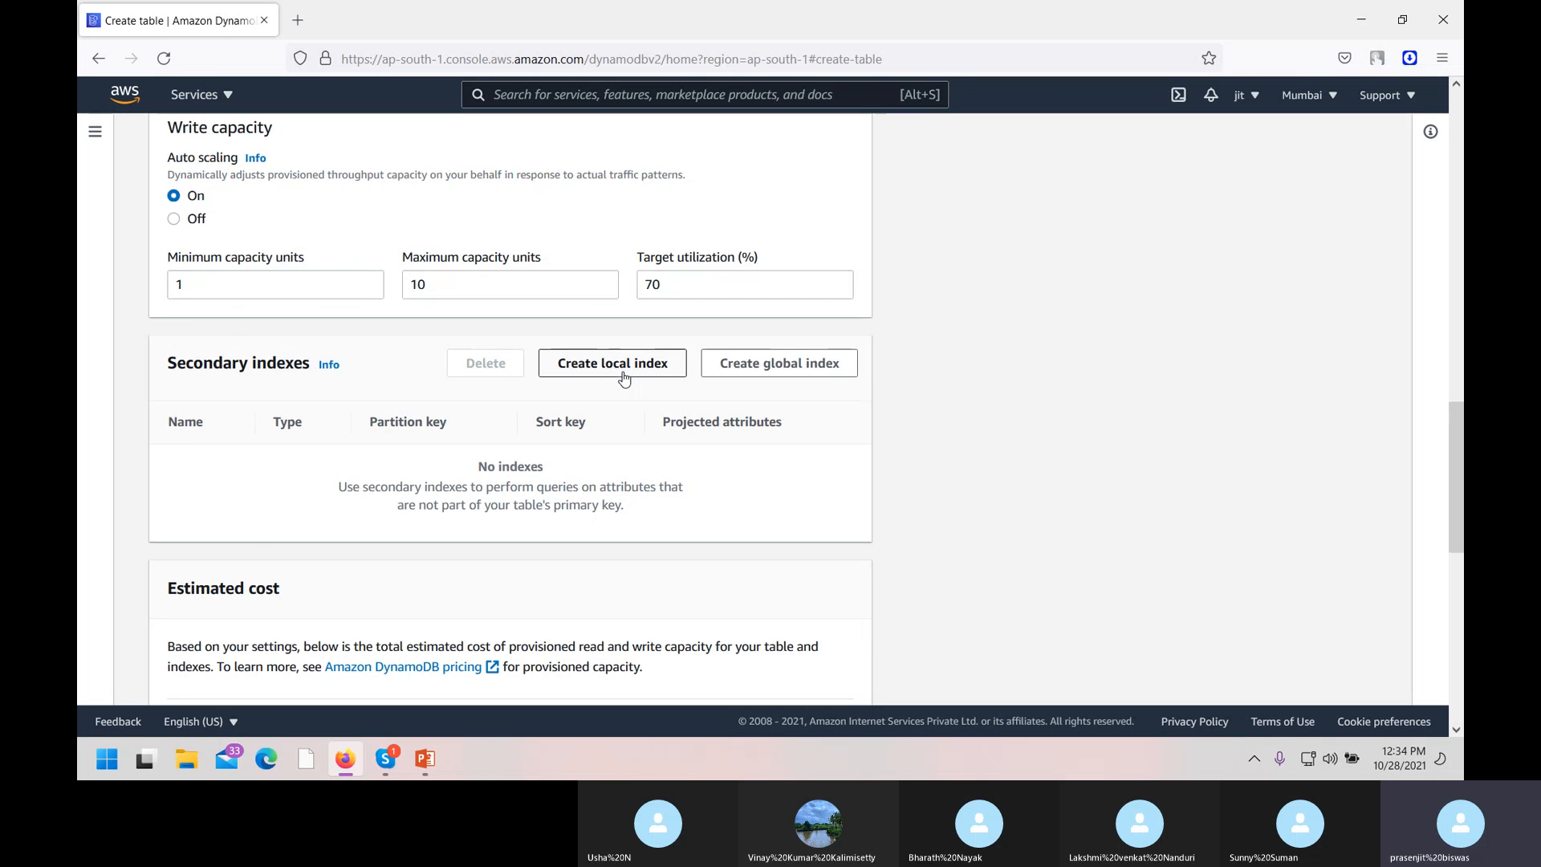
{"action": "scroll", "coordinate": [625, 378], "scroll_direction": "down", "scroll_amount": 8}
{"action": "scroll", "coordinate": [576, 453], "scroll_direction": "up", "scroll_amount": 6}
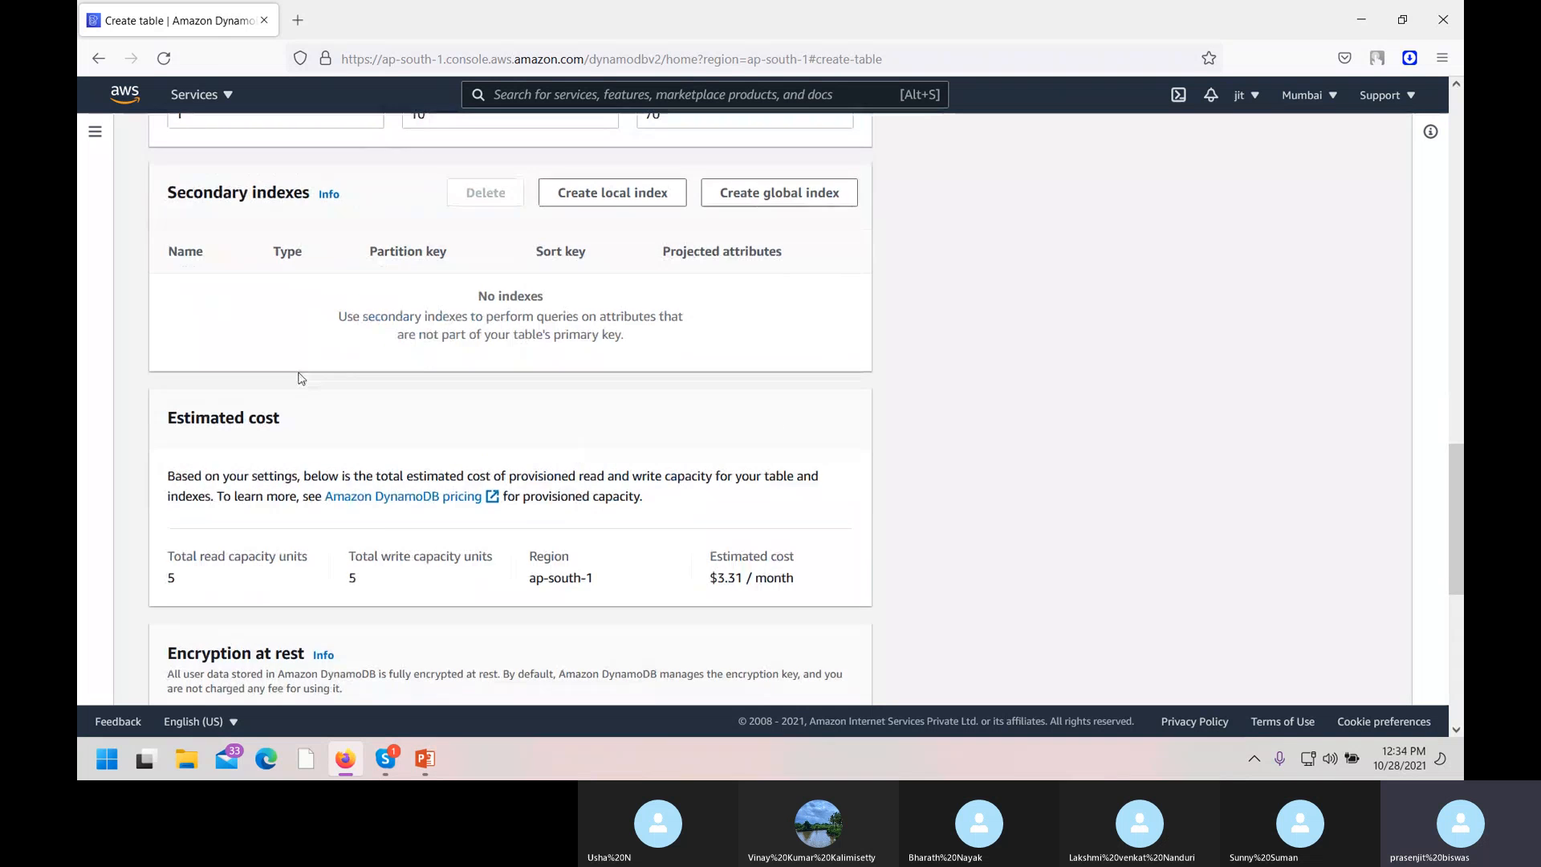
{"action": "scroll", "coordinate": [438, 401], "scroll_direction": "up", "scroll_amount": 5}
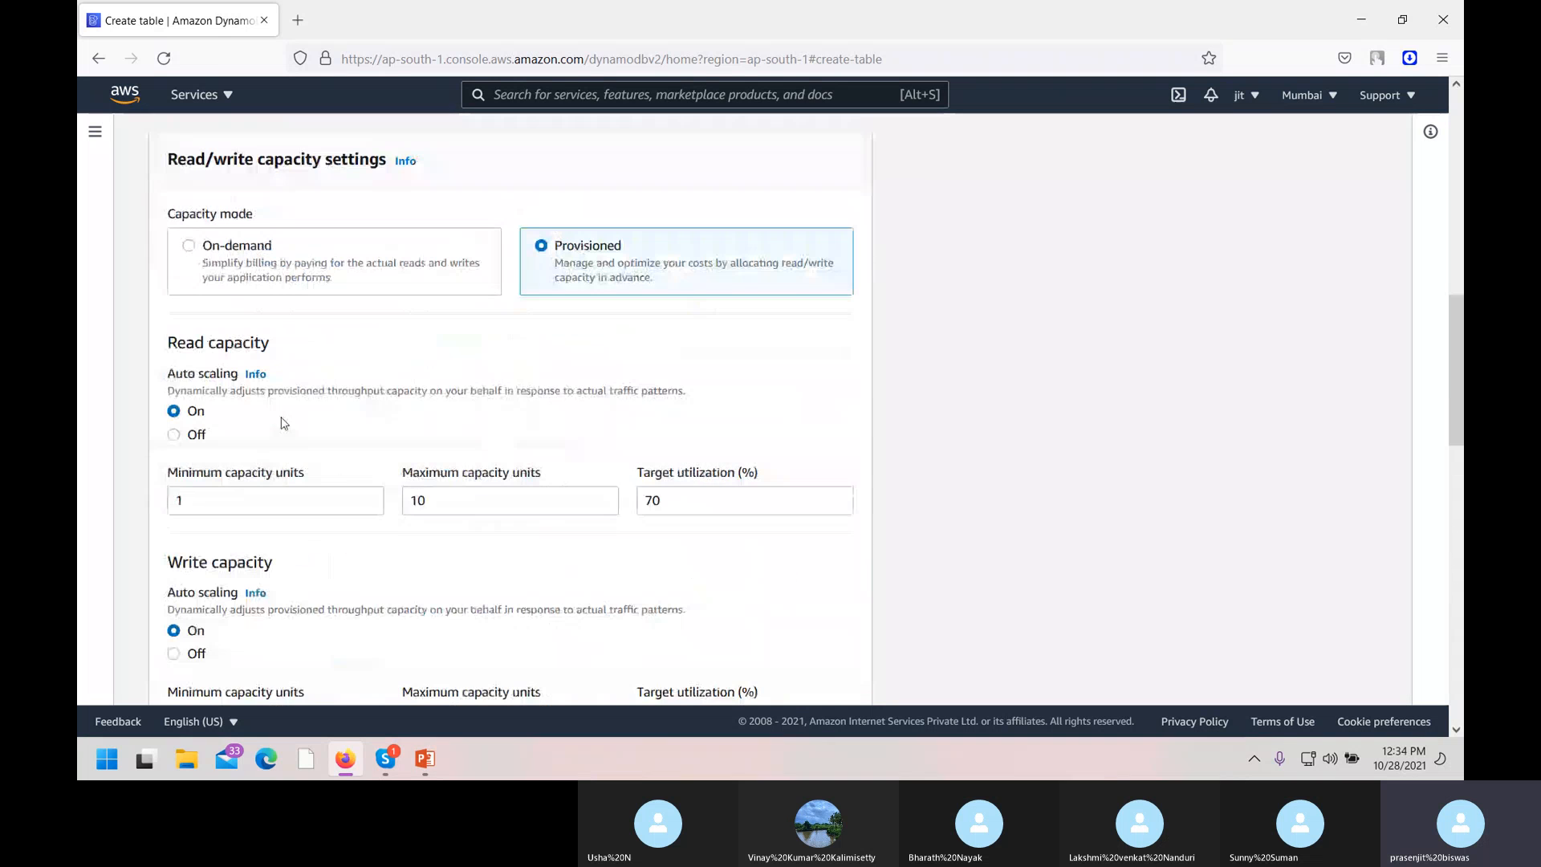
{"action": "left_click", "coordinate": [280, 264]}
{"action": "scroll", "coordinate": [382, 437], "scroll_direction": "up", "scroll_amount": 5}
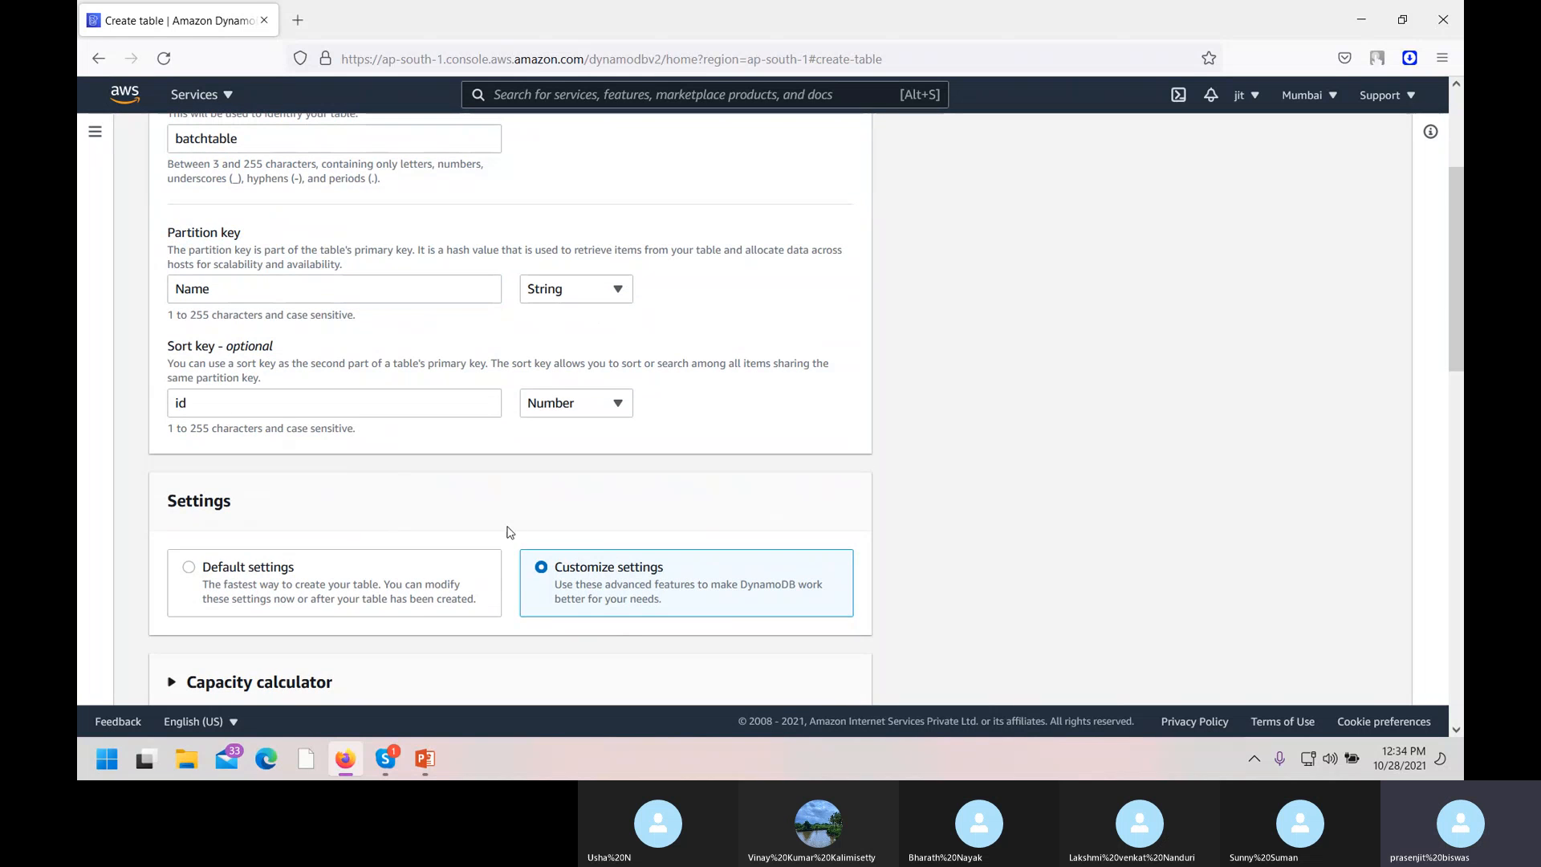
{"action": "left_click", "coordinate": [290, 580]}
{"action": "scroll", "coordinate": [291, 580], "scroll_direction": "down", "scroll_amount": 5}
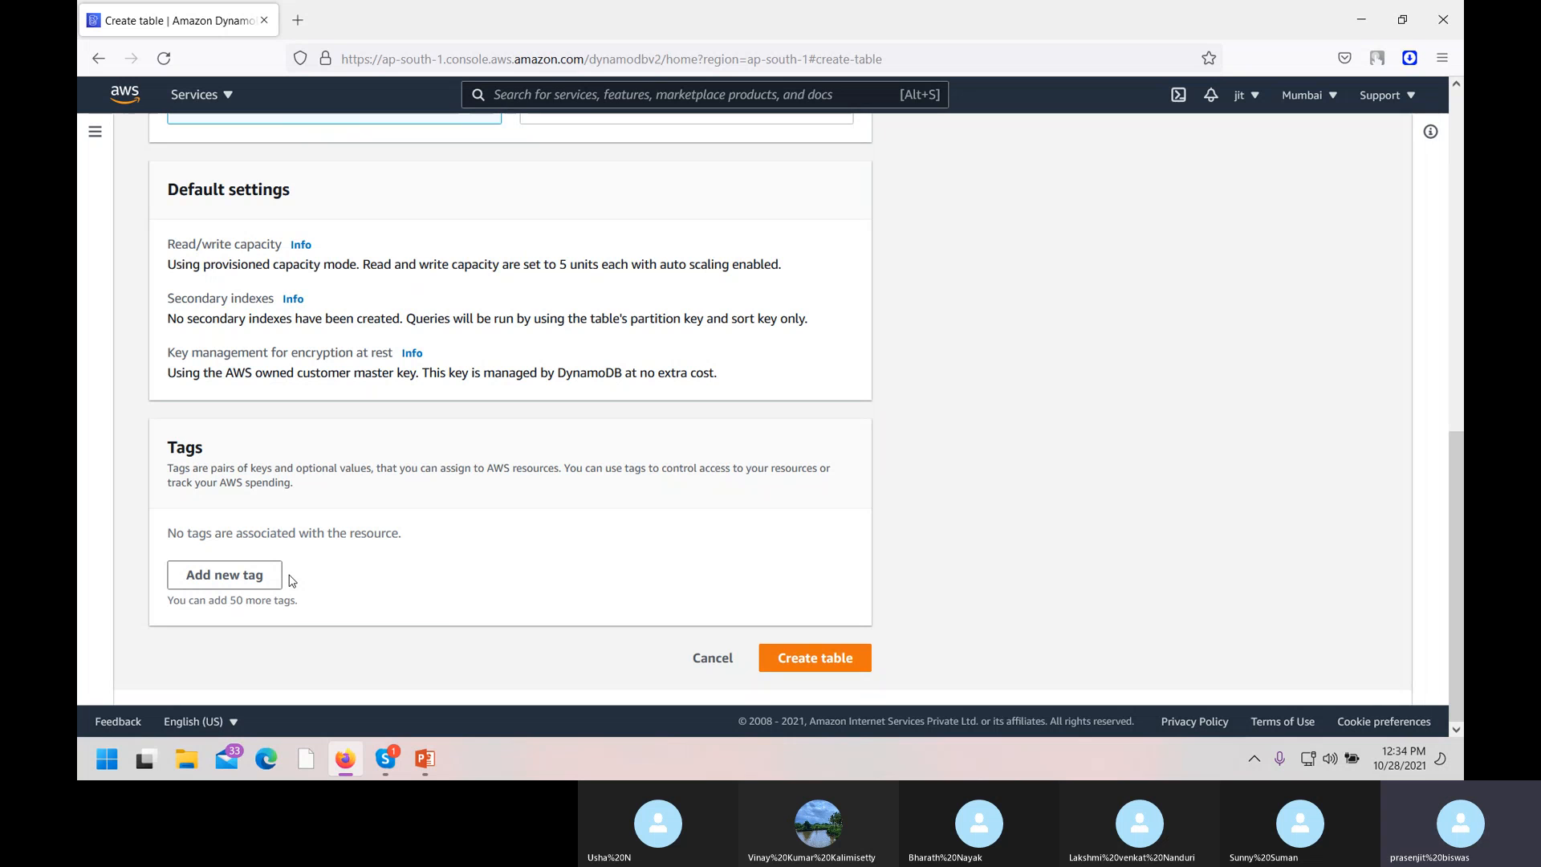
Create the batchtable table with its Name/id keys and default settings.
{"action": "left_click", "coordinate": [823, 659]}
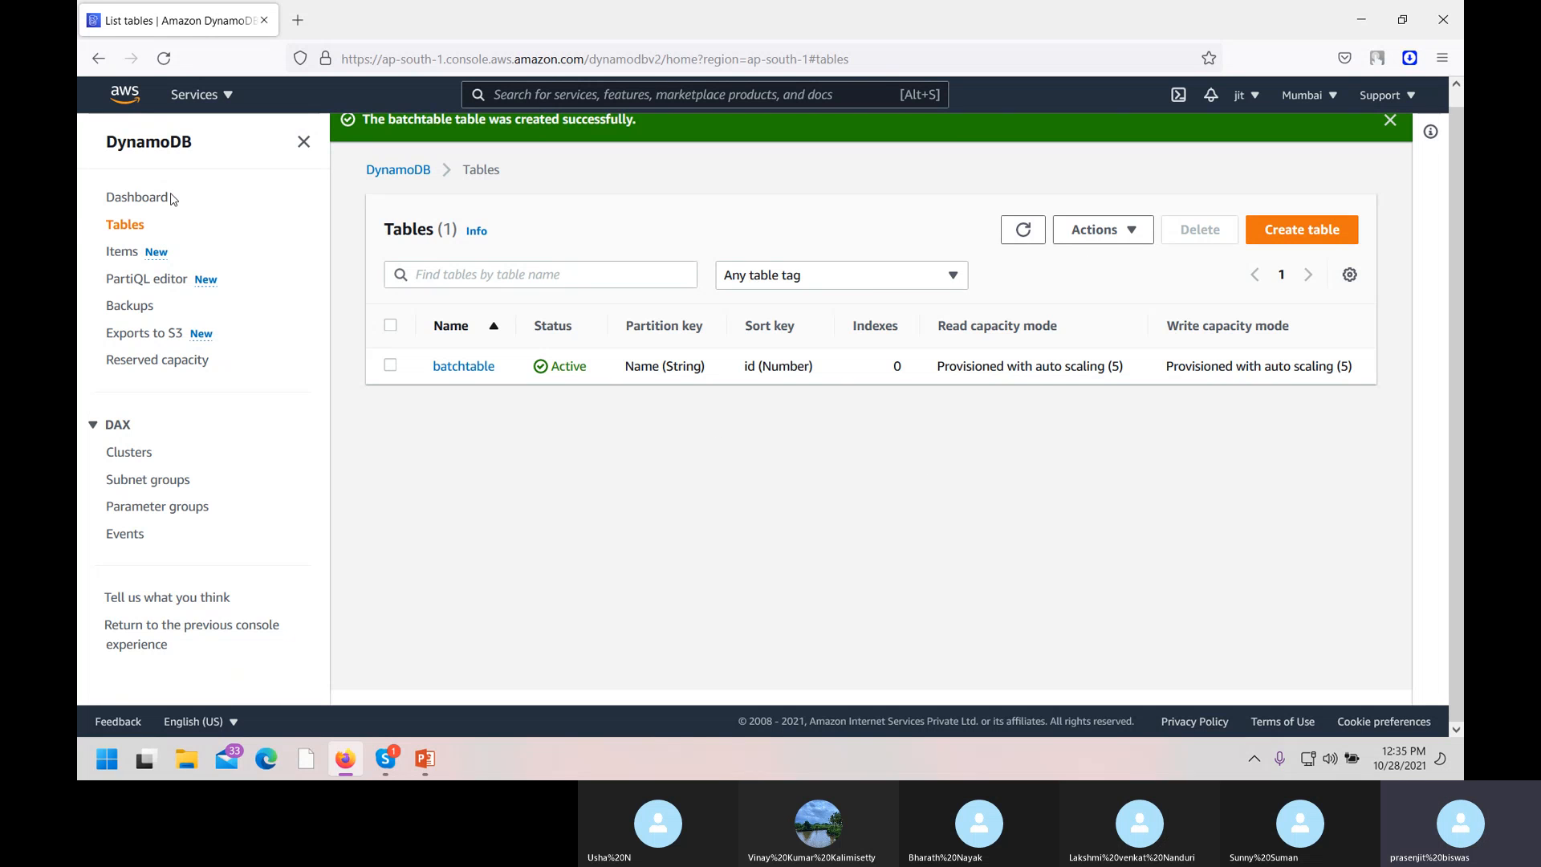
Start a new batchtable item and enter a person's name with id 001.
{"action": "left_click", "coordinate": [117, 255]}
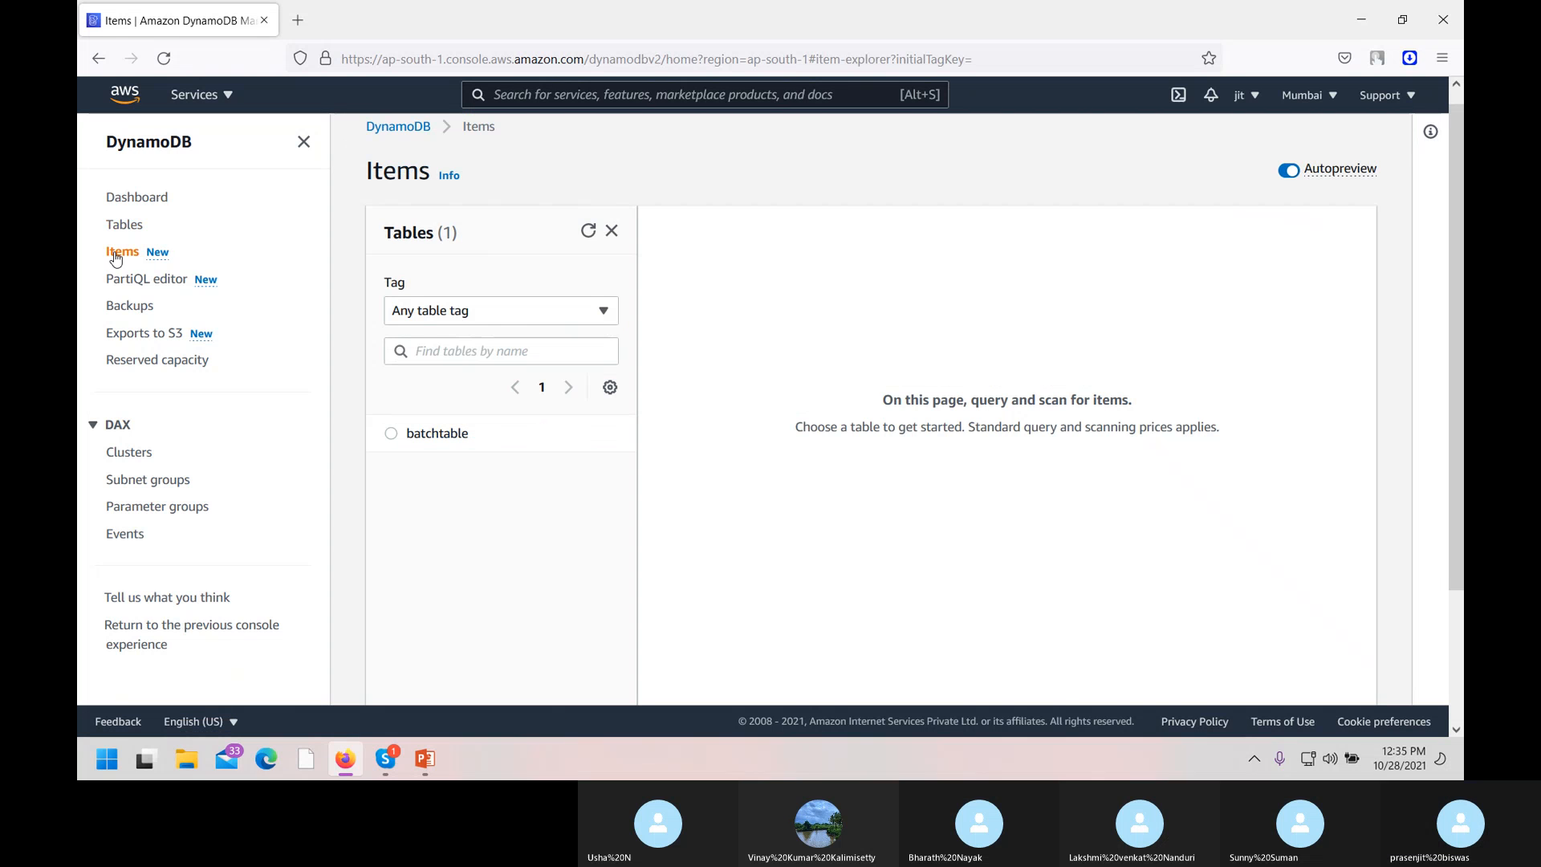
{"action": "left_click", "coordinate": [392, 434]}
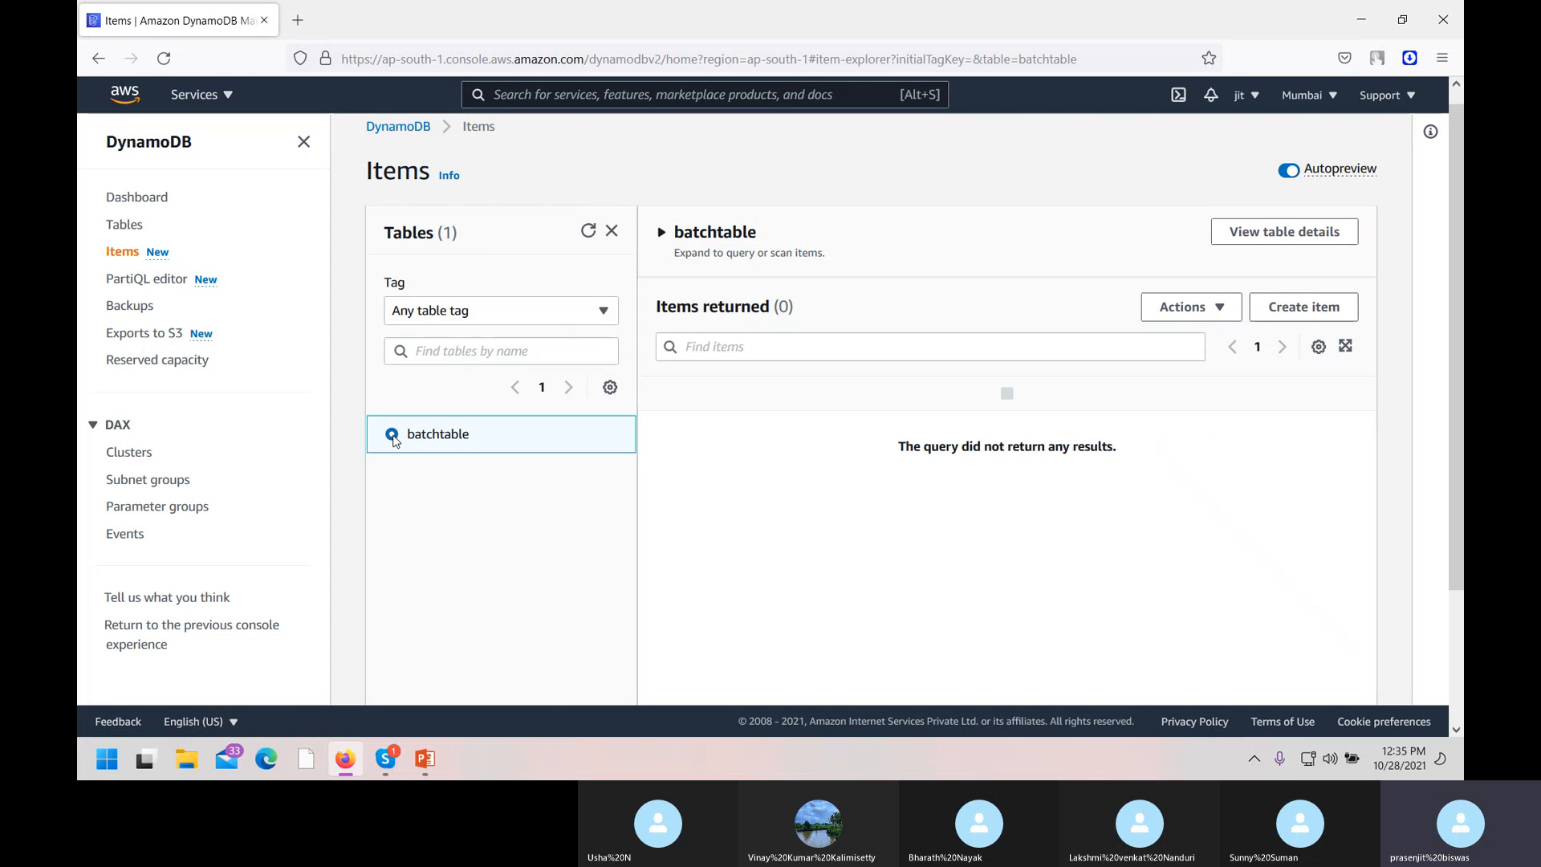
{"action": "left_click", "coordinate": [1309, 317]}
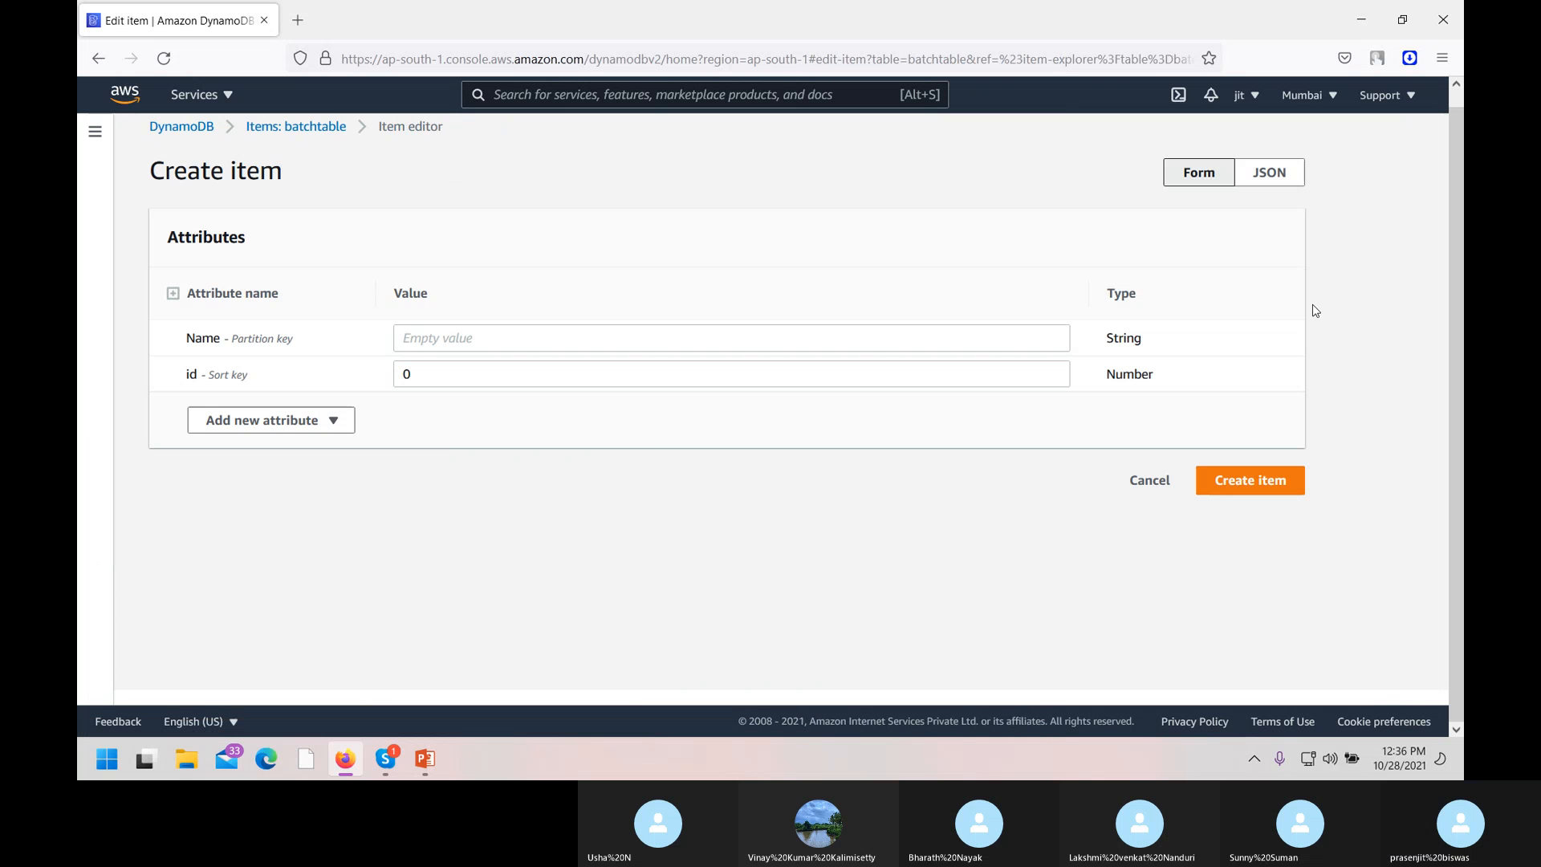
{"action": "left_click", "coordinate": [468, 344]}
{"action": "type", "text": "batc"}
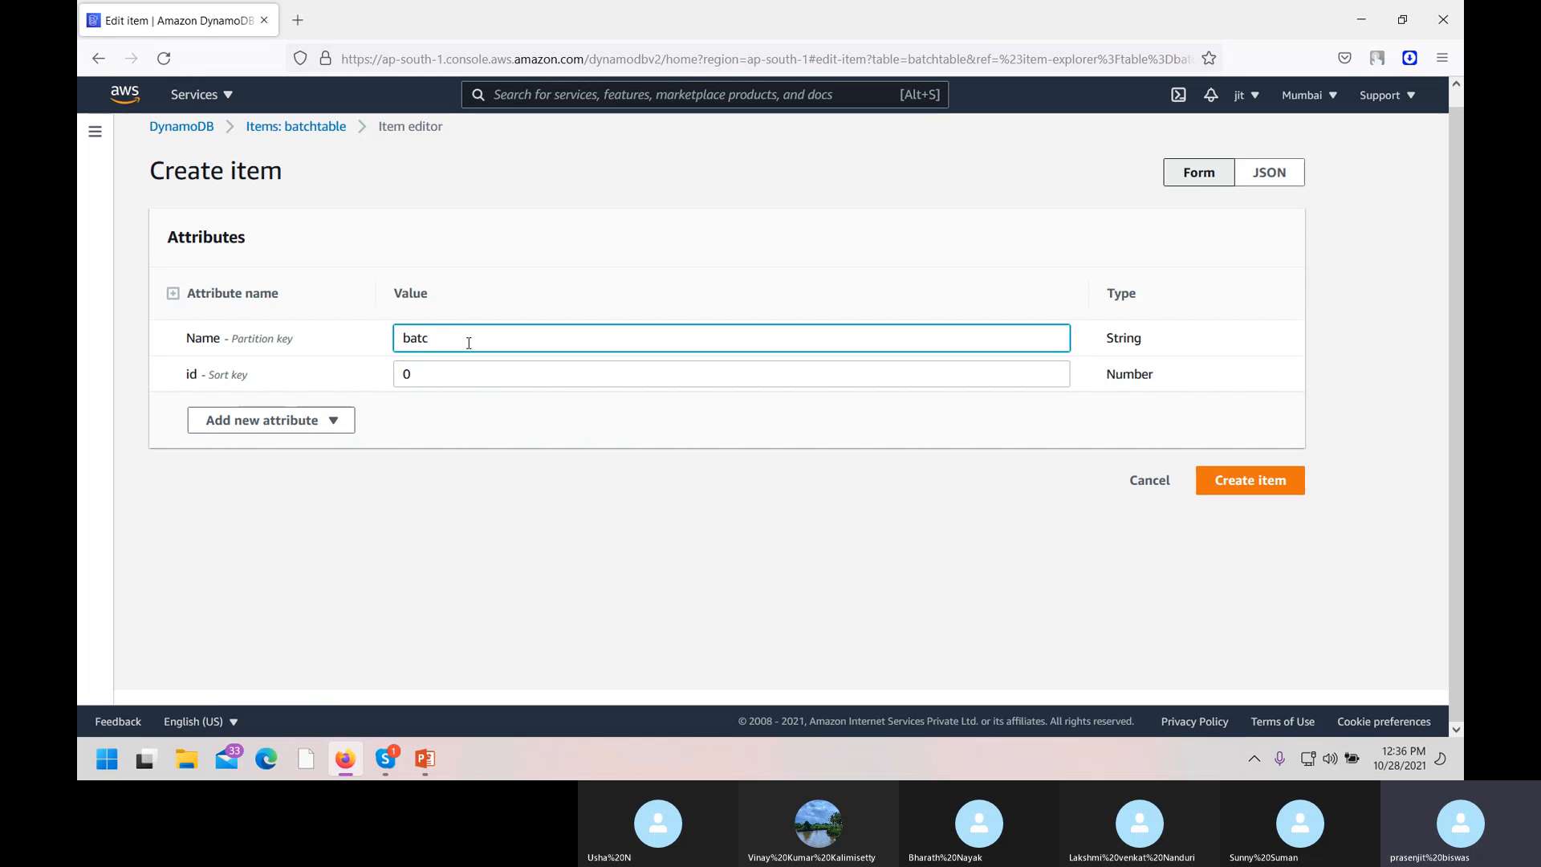
{"action": "key", "text": "BackSpace"}
{"action": "key", "text": "BackSpace"}
{"action": "key", "text": "BackSpace"}
{"action": "key", "text": "BackSpace"}
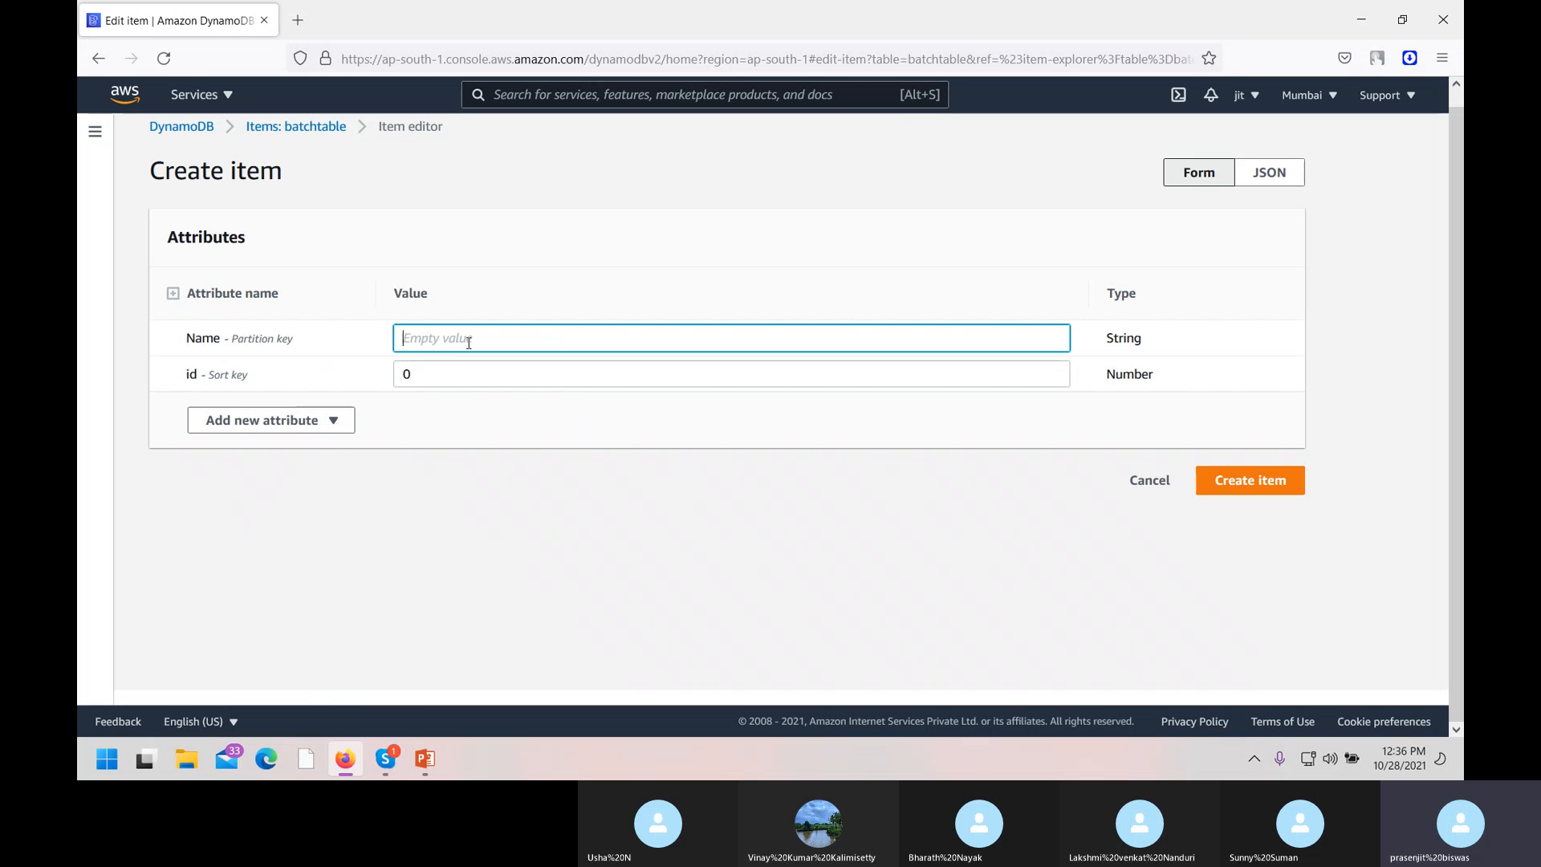
{"action": "type", "text": "pr"}
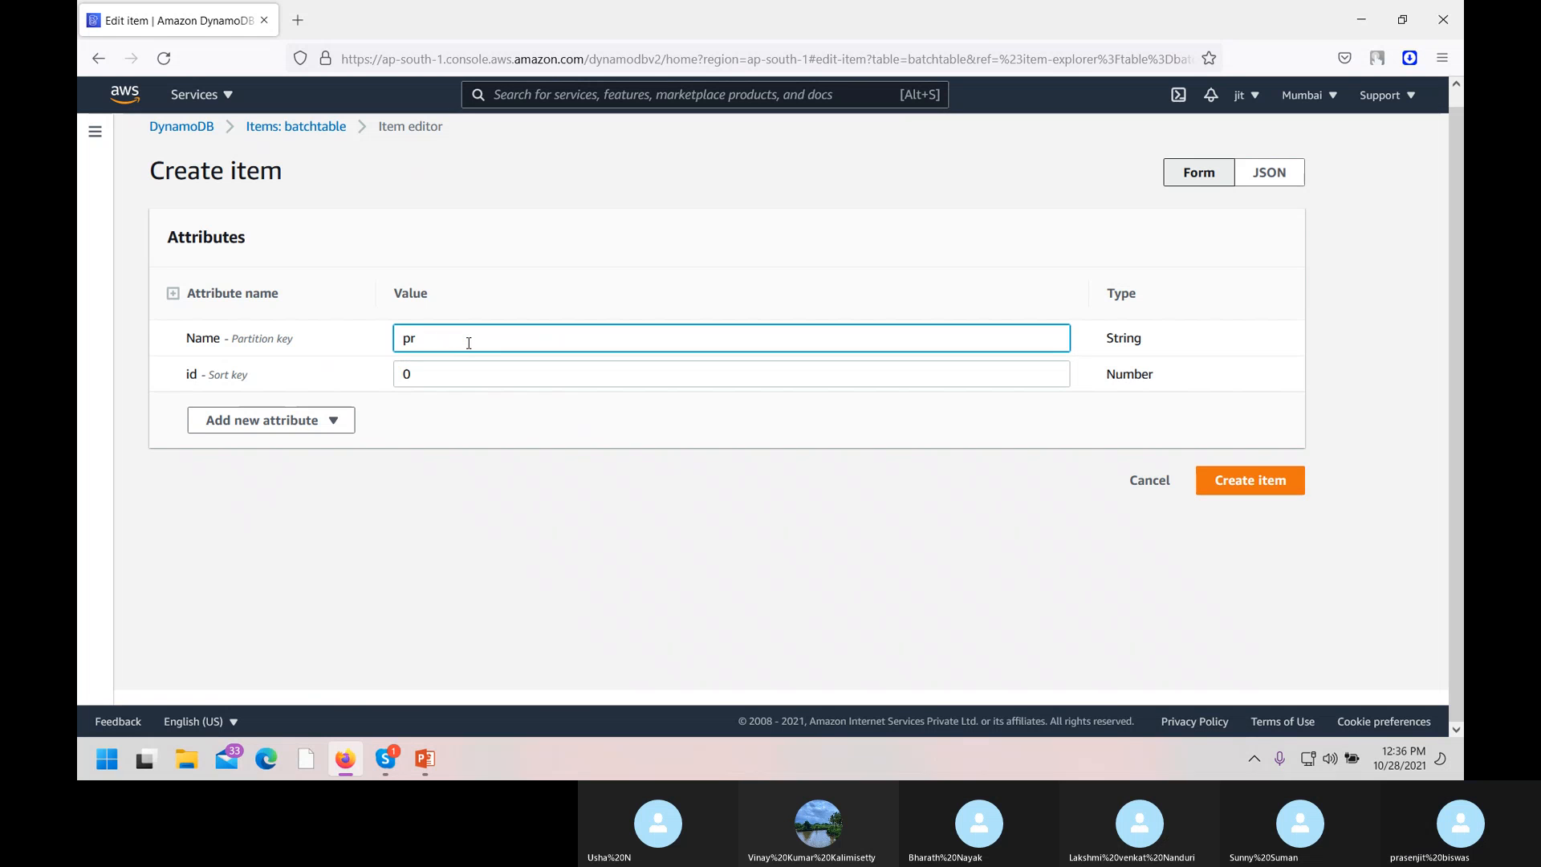
{"action": "type", "text": "asenjit"}
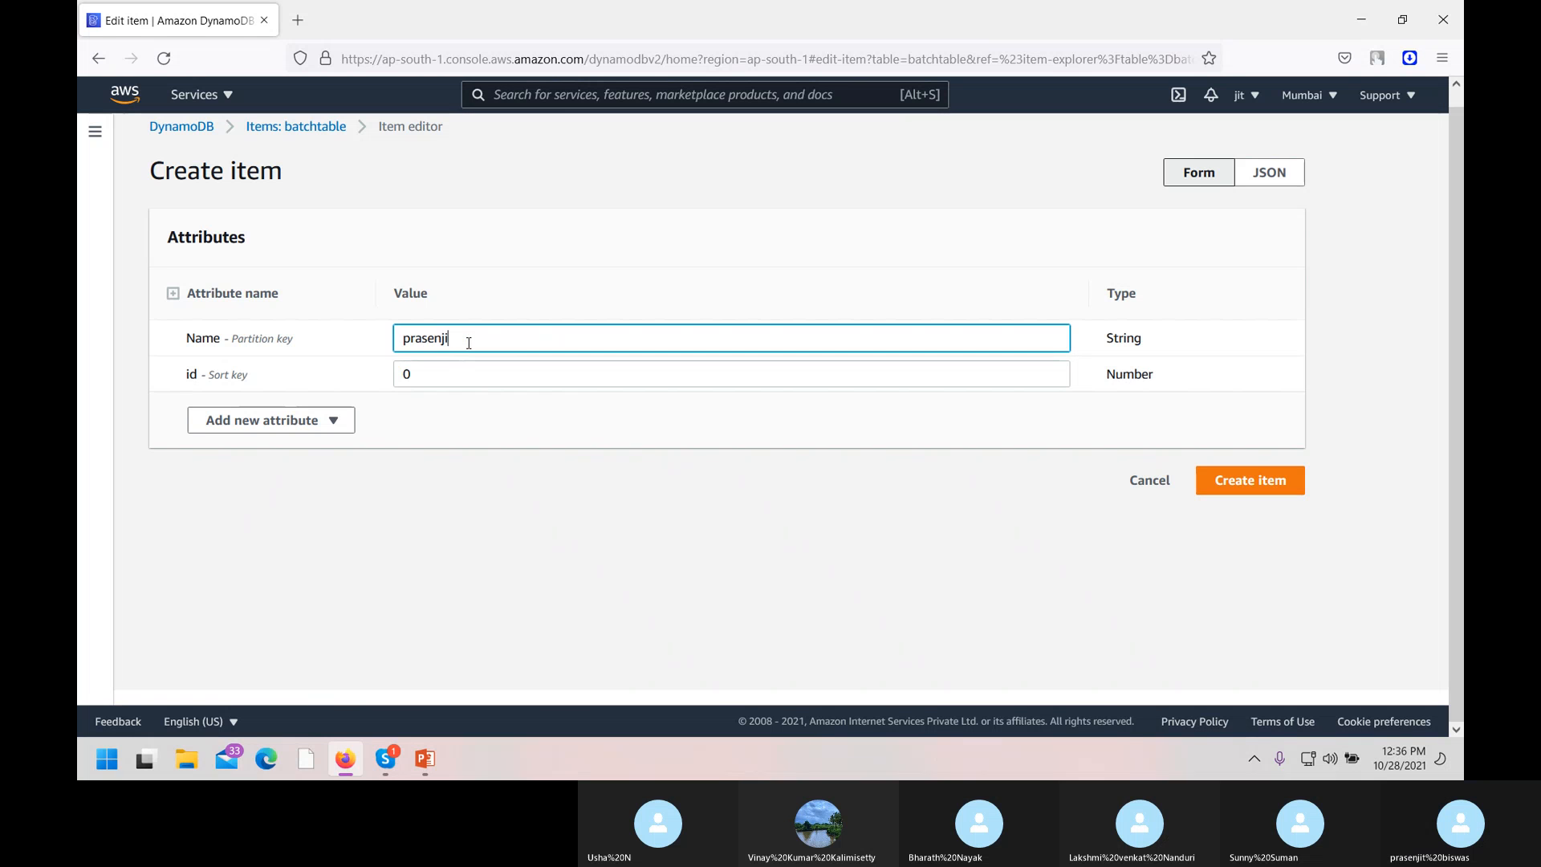
{"action": "left_click", "coordinate": [454, 382]}
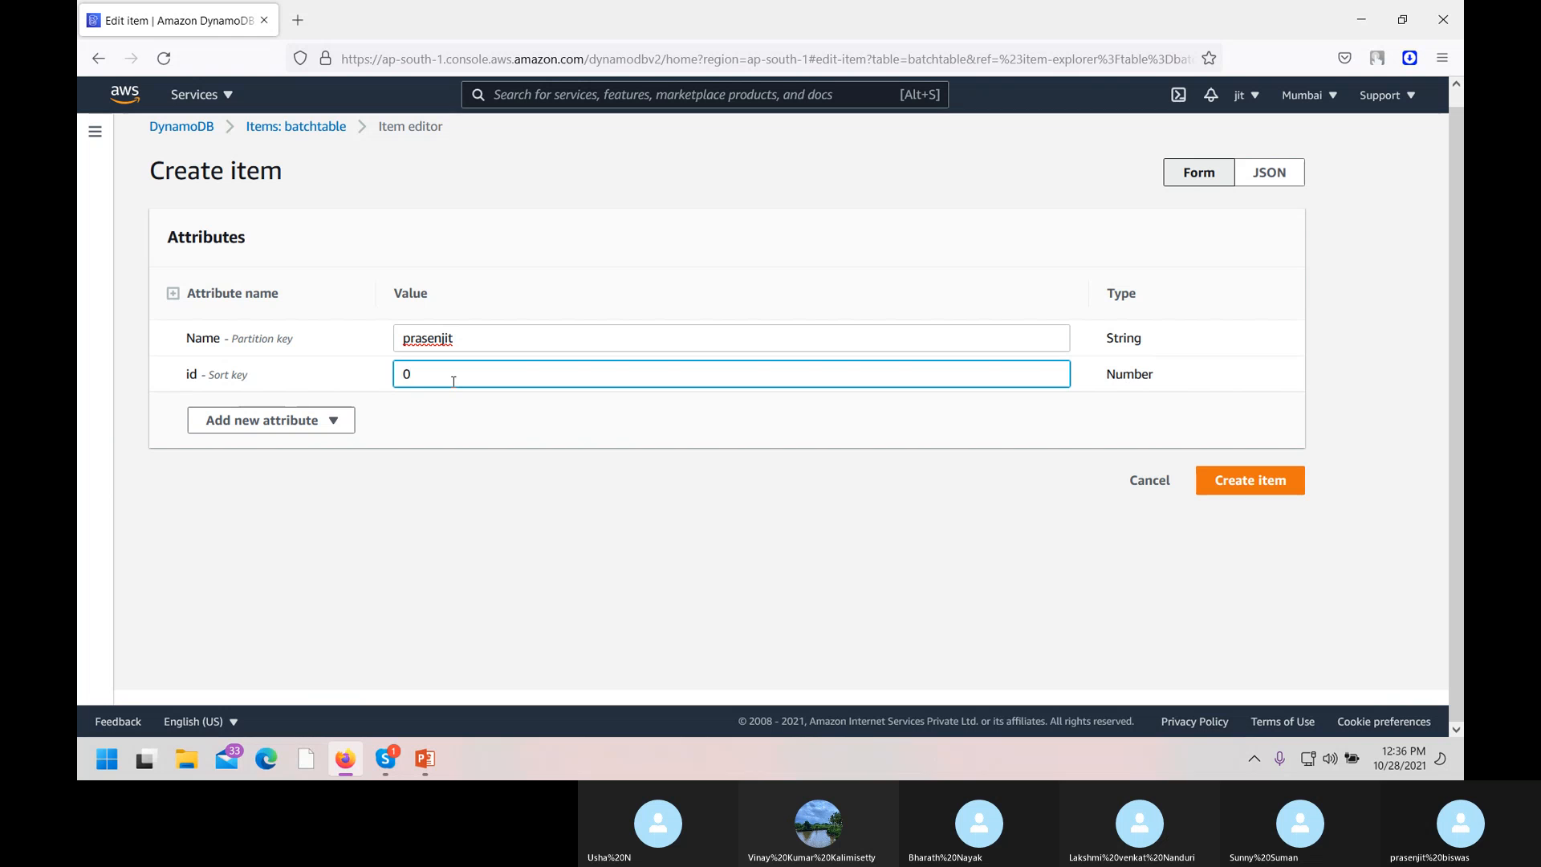
{"action": "key", "text": "BackSpace"}
{"action": "type", "text": "10"}
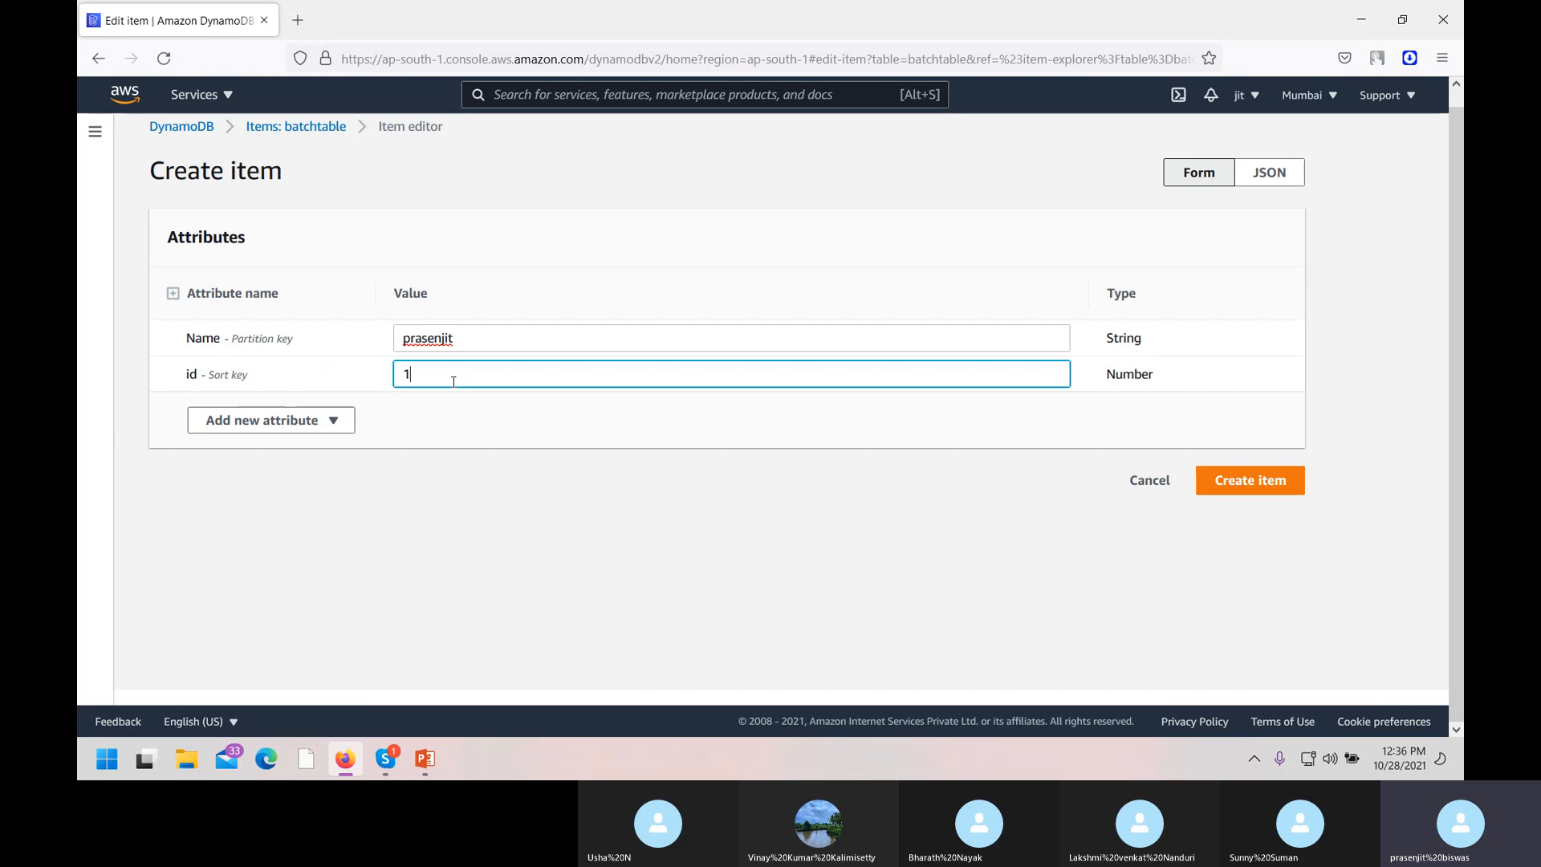
{"action": "key", "text": "BackSpace"}
{"action": "key", "text": "BackSpace"}
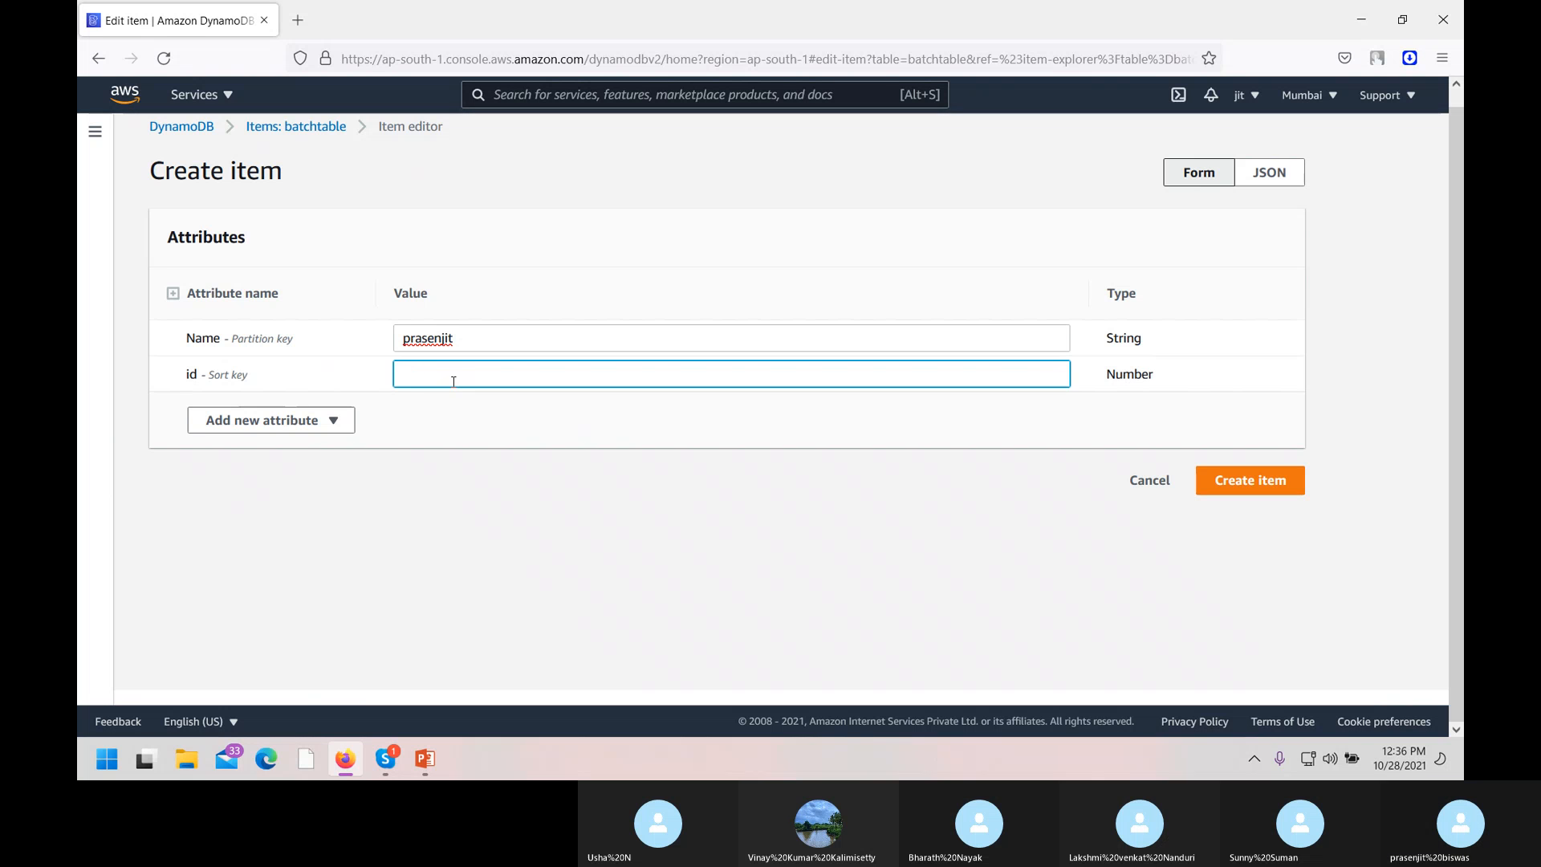
{"action": "type", "text": "001"}
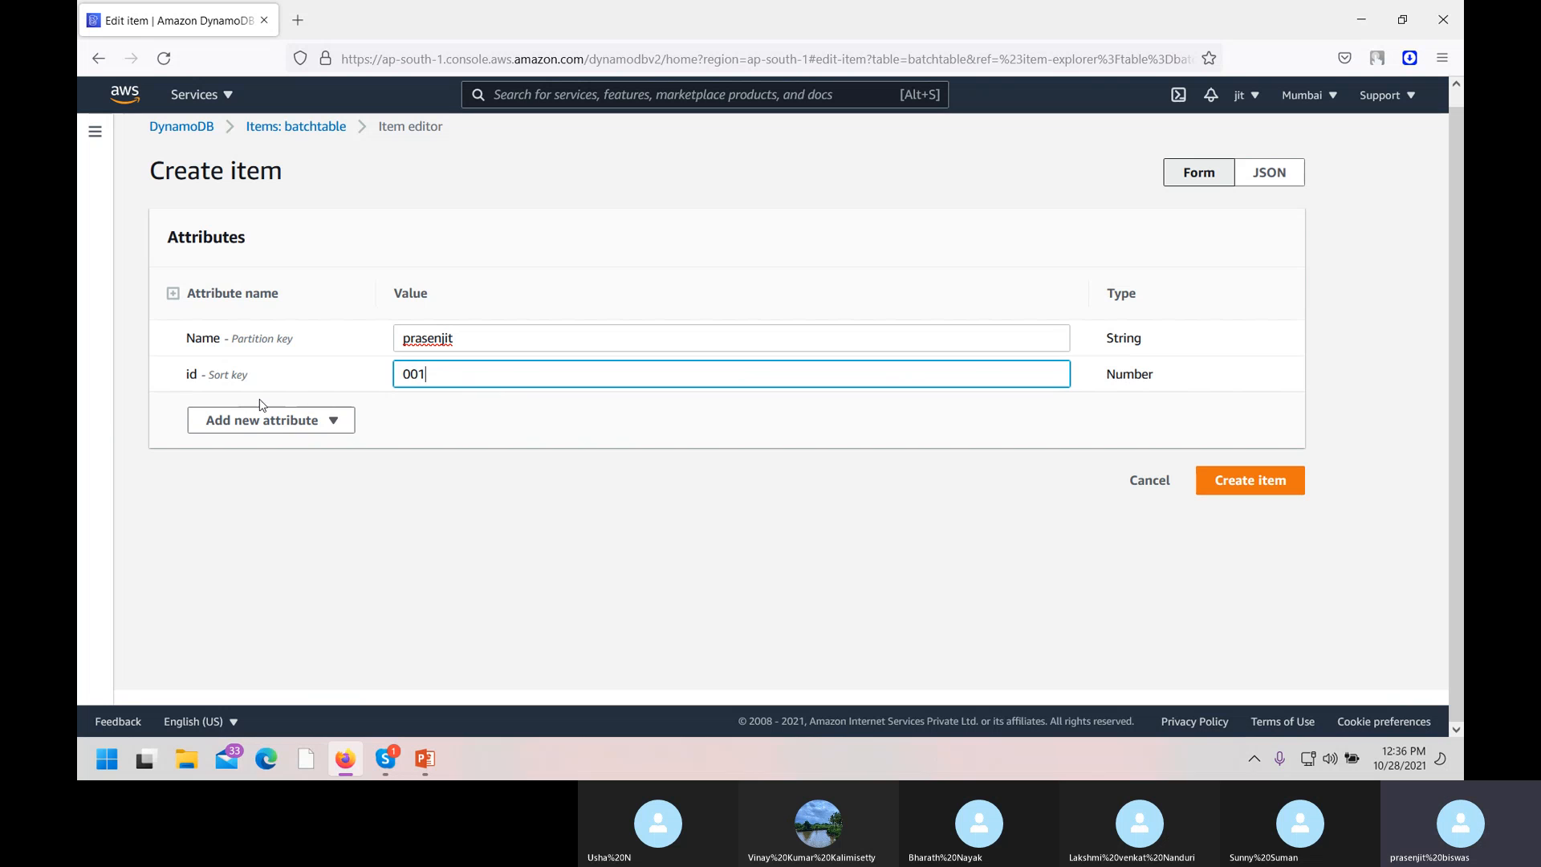
Add String attribute course = aws and Number attribute mobile = 1234568, then save the item.
{"action": "left_click", "coordinate": [335, 427]}
{"action": "left_click", "coordinate": [335, 426]}
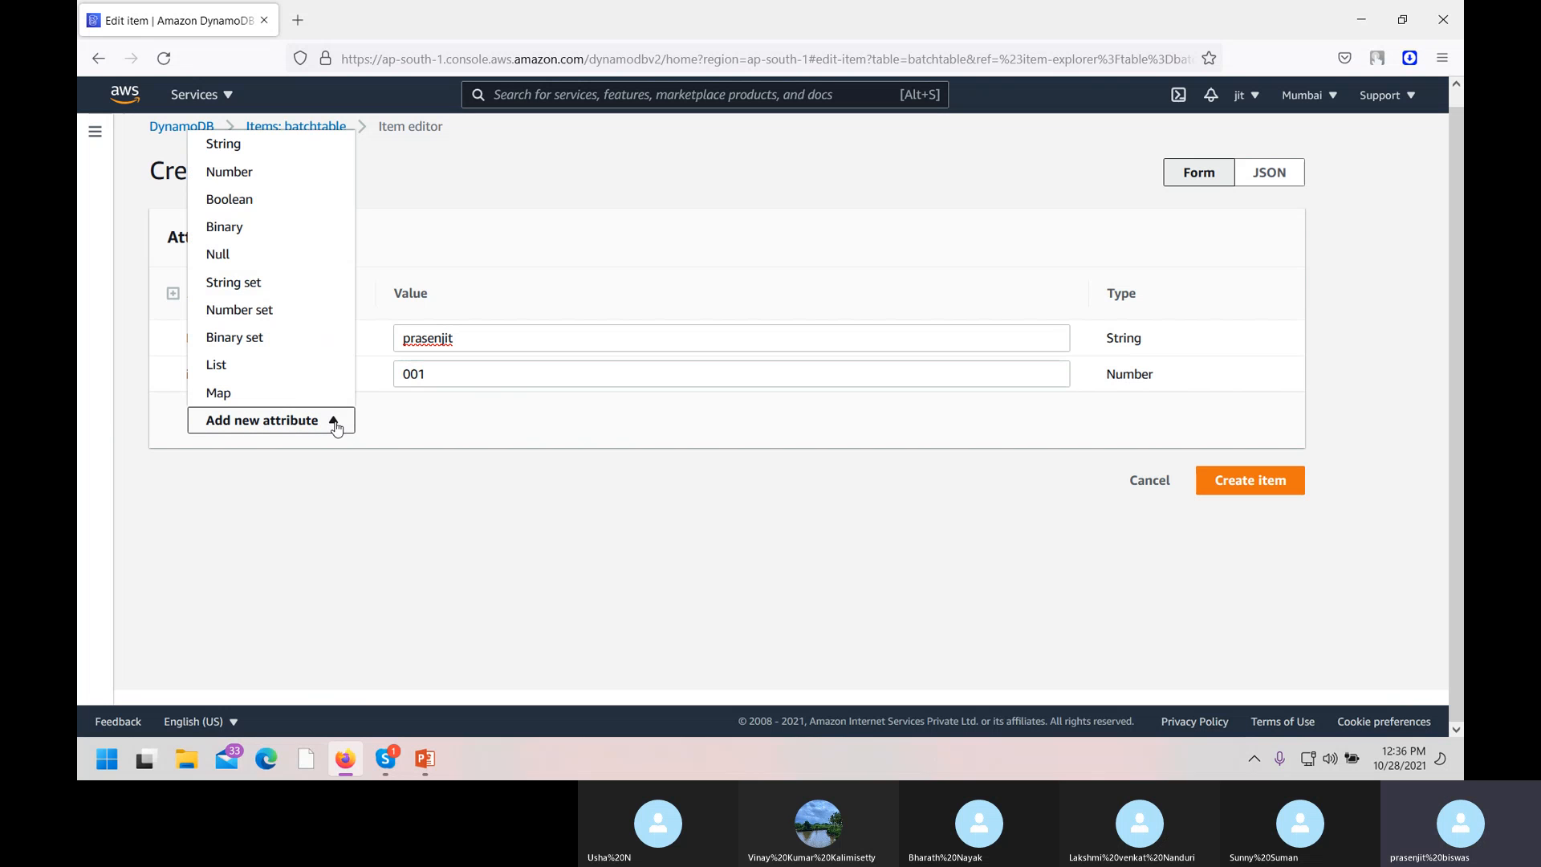
{"action": "left_click", "coordinate": [271, 149]}
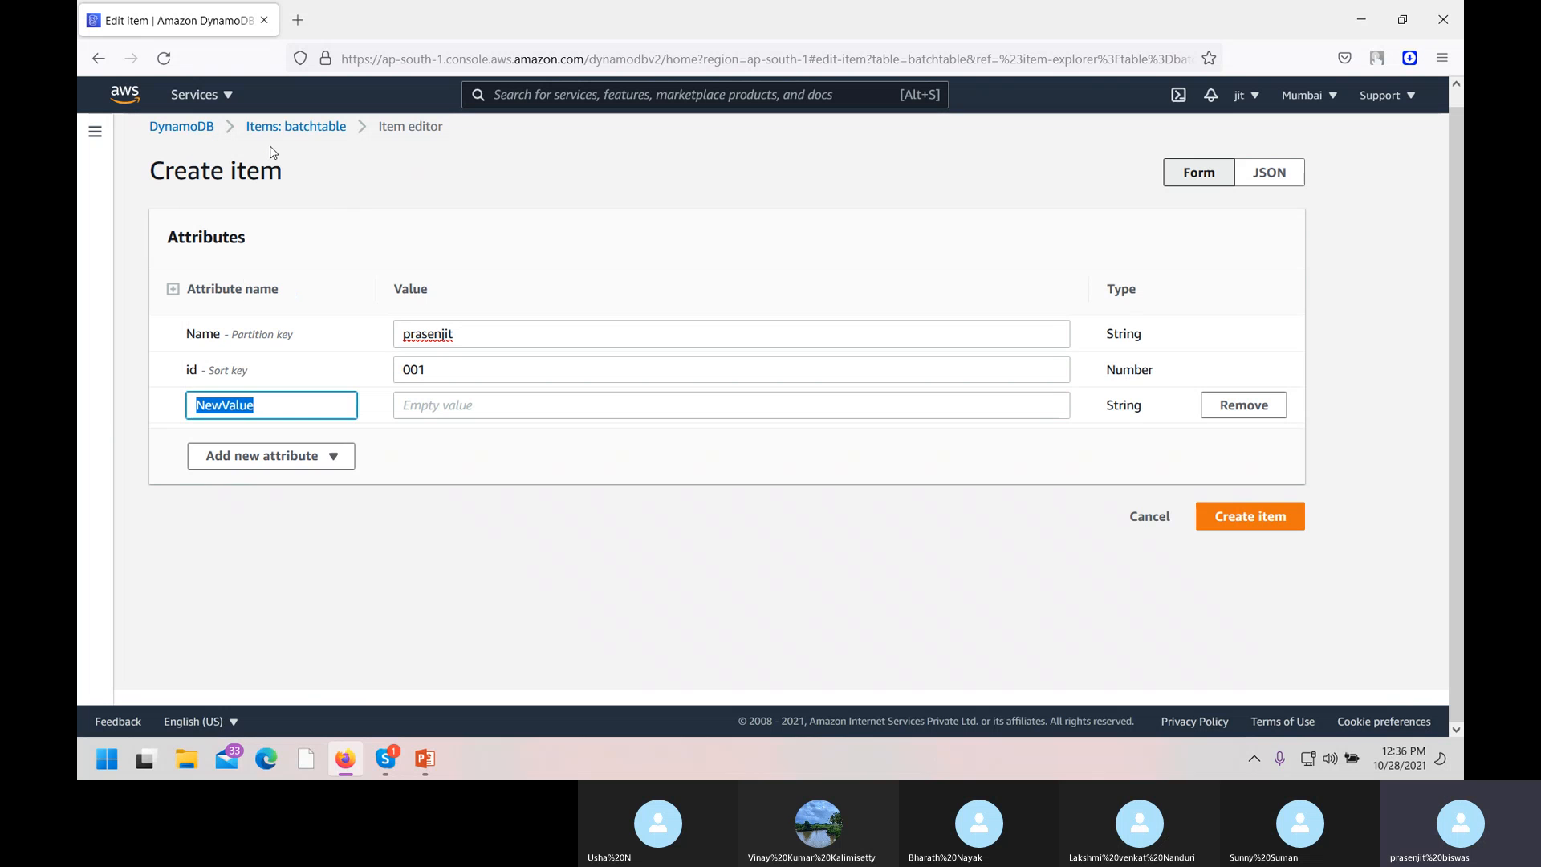
{"action": "type", "text": "course"}
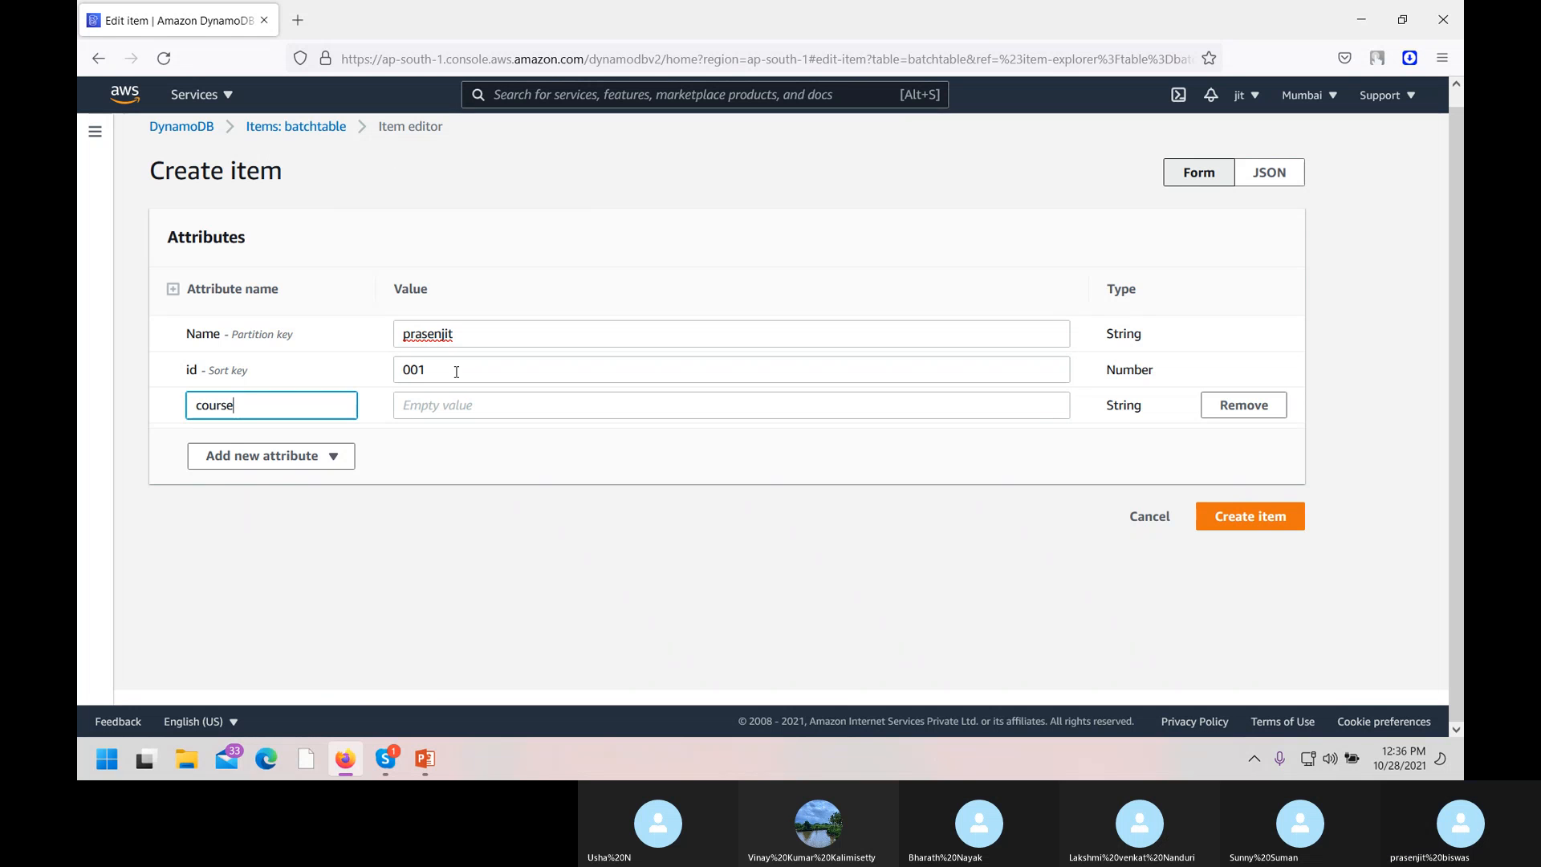
{"action": "left_click", "coordinate": [429, 410]}
{"action": "type", "text": "aws"}
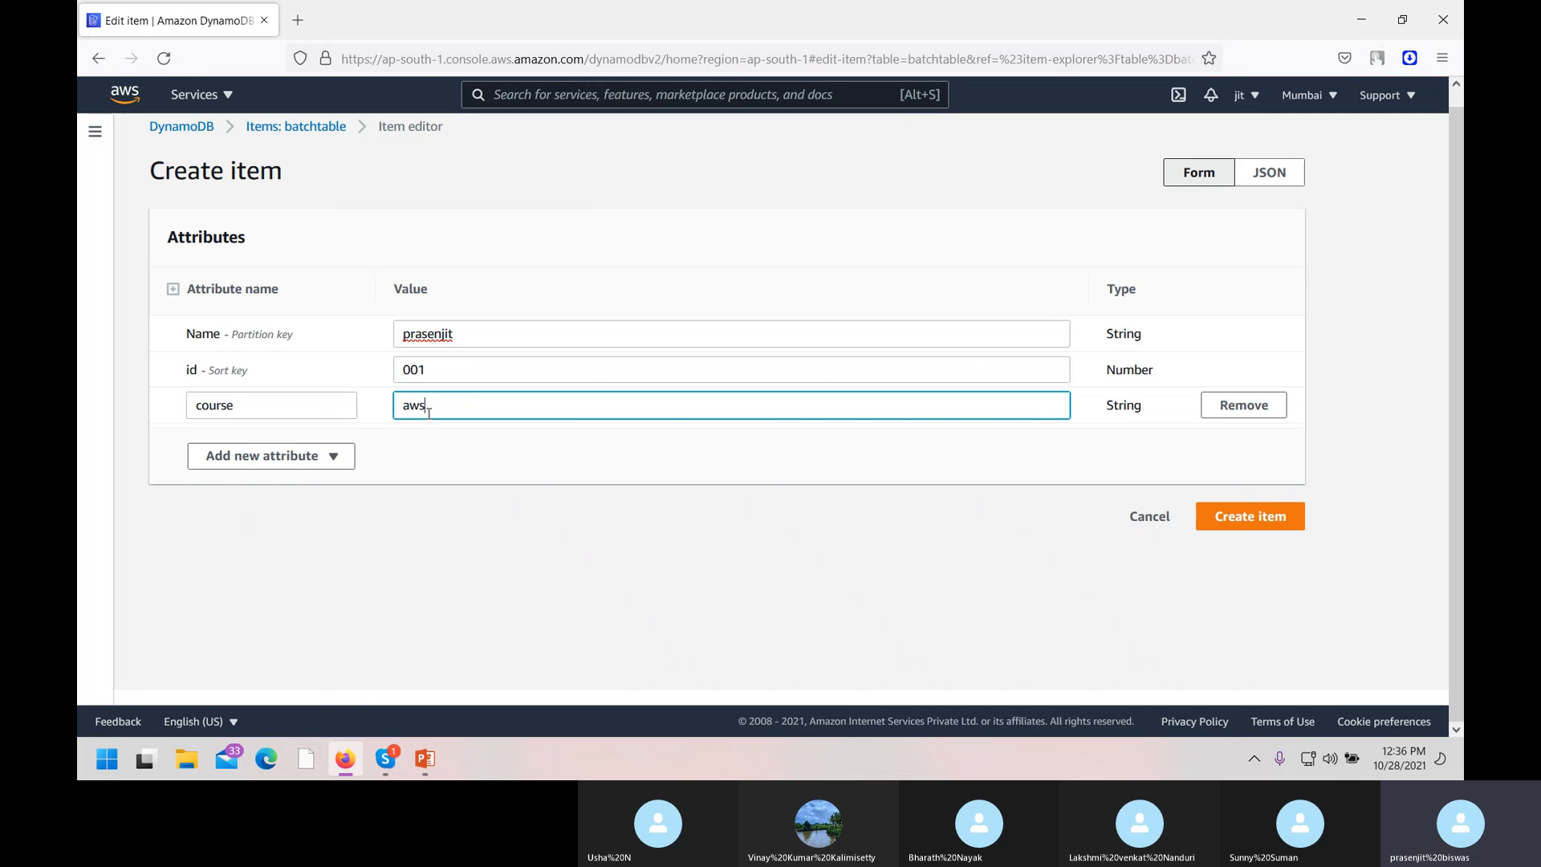
{"action": "left_click", "coordinate": [350, 461]}
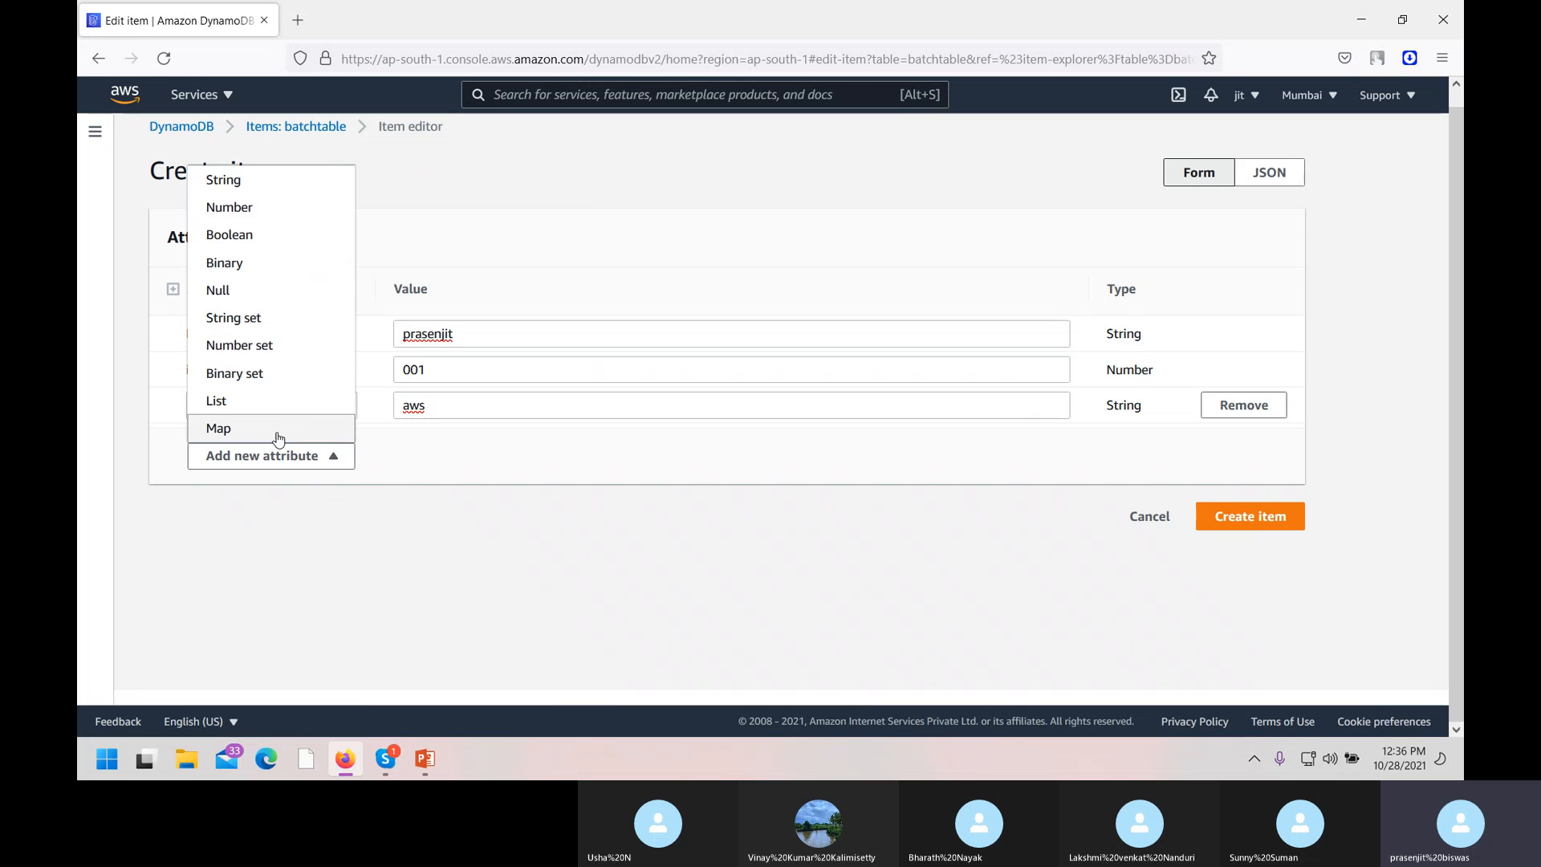
{"action": "left_click", "coordinate": [285, 218]}
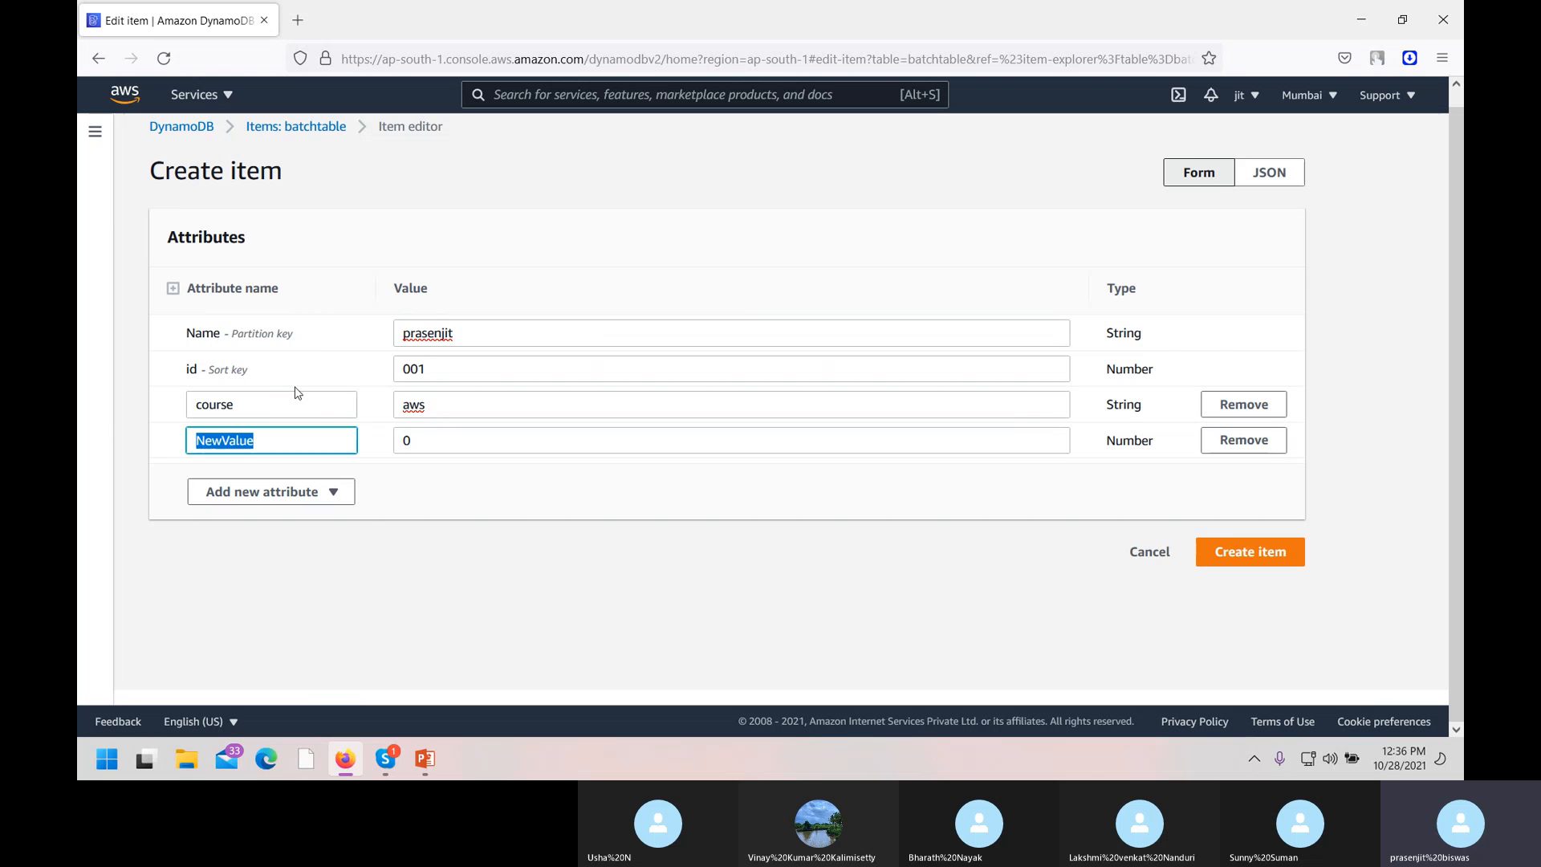
{"action": "type", "text": "mobile"}
{"action": "left_click", "coordinate": [468, 440]}
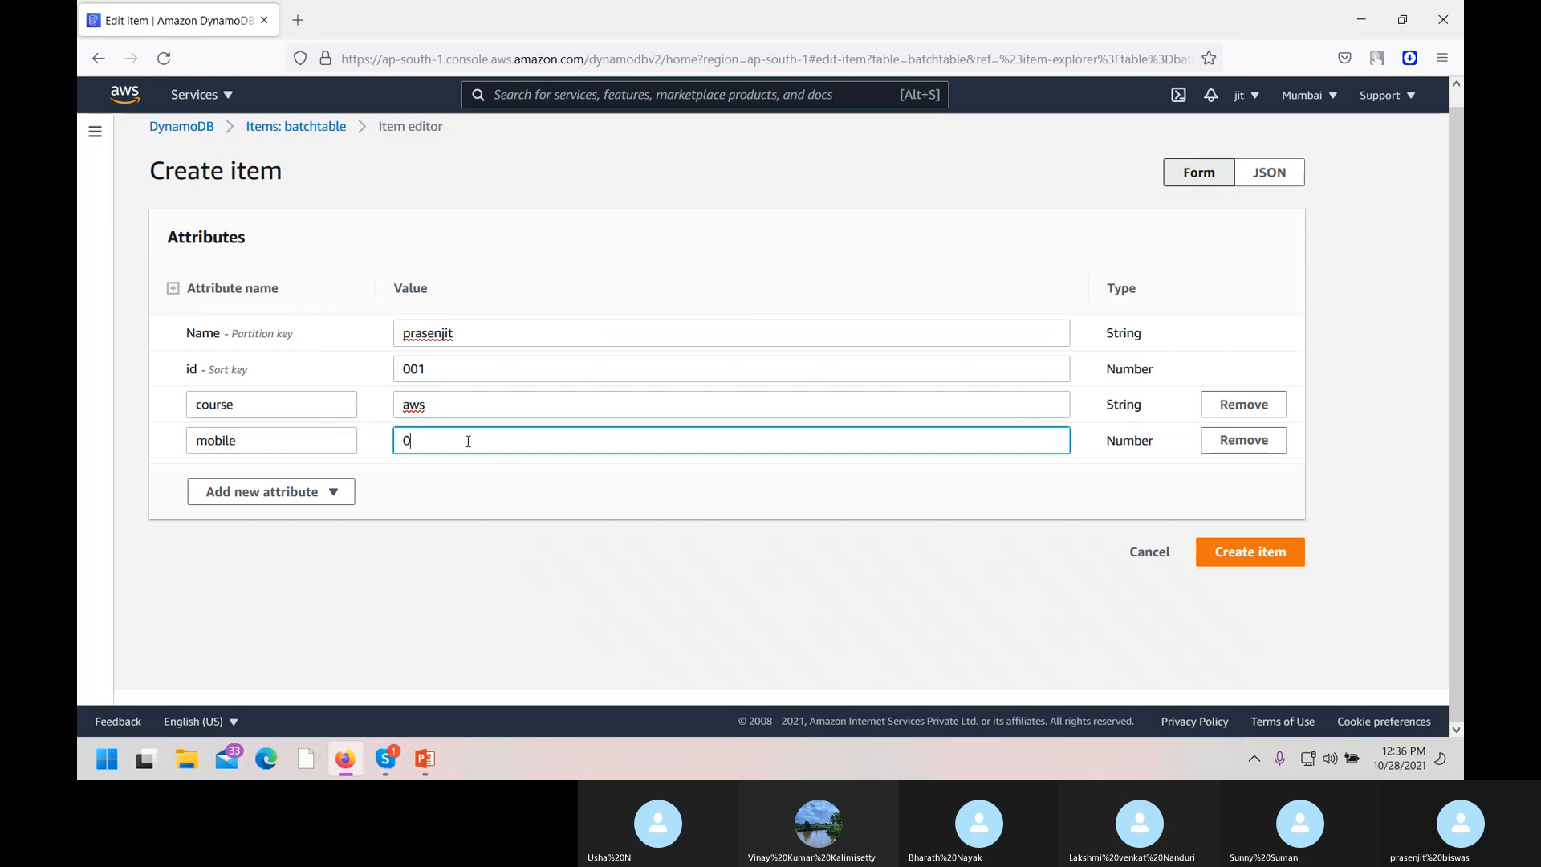
{"action": "key", "text": "BackSpace"}
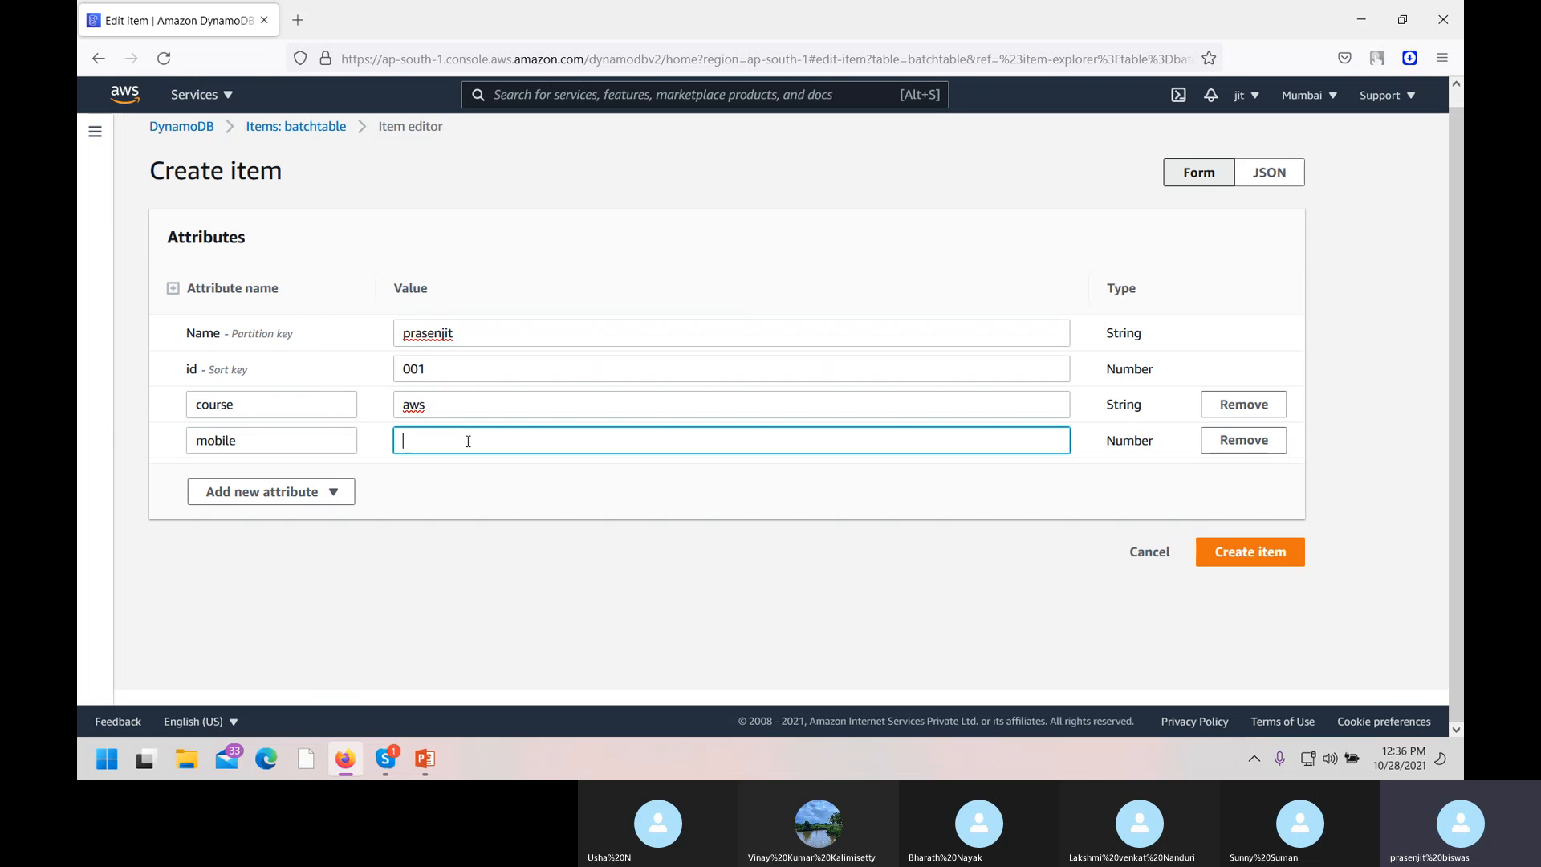
{"action": "type", "text": "1234568"}
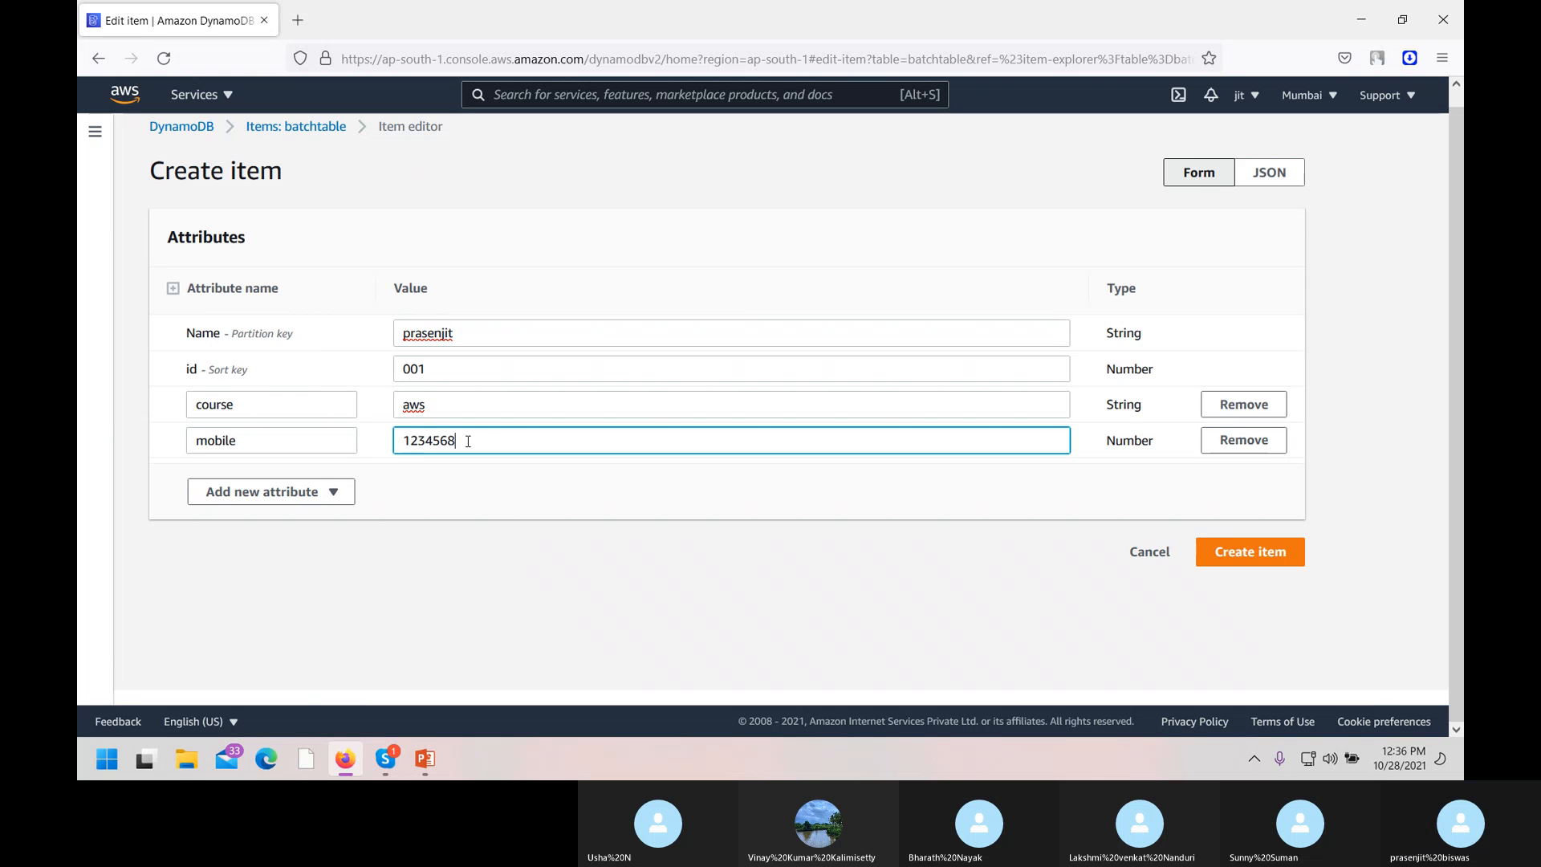
{"action": "left_click", "coordinate": [1249, 556]}
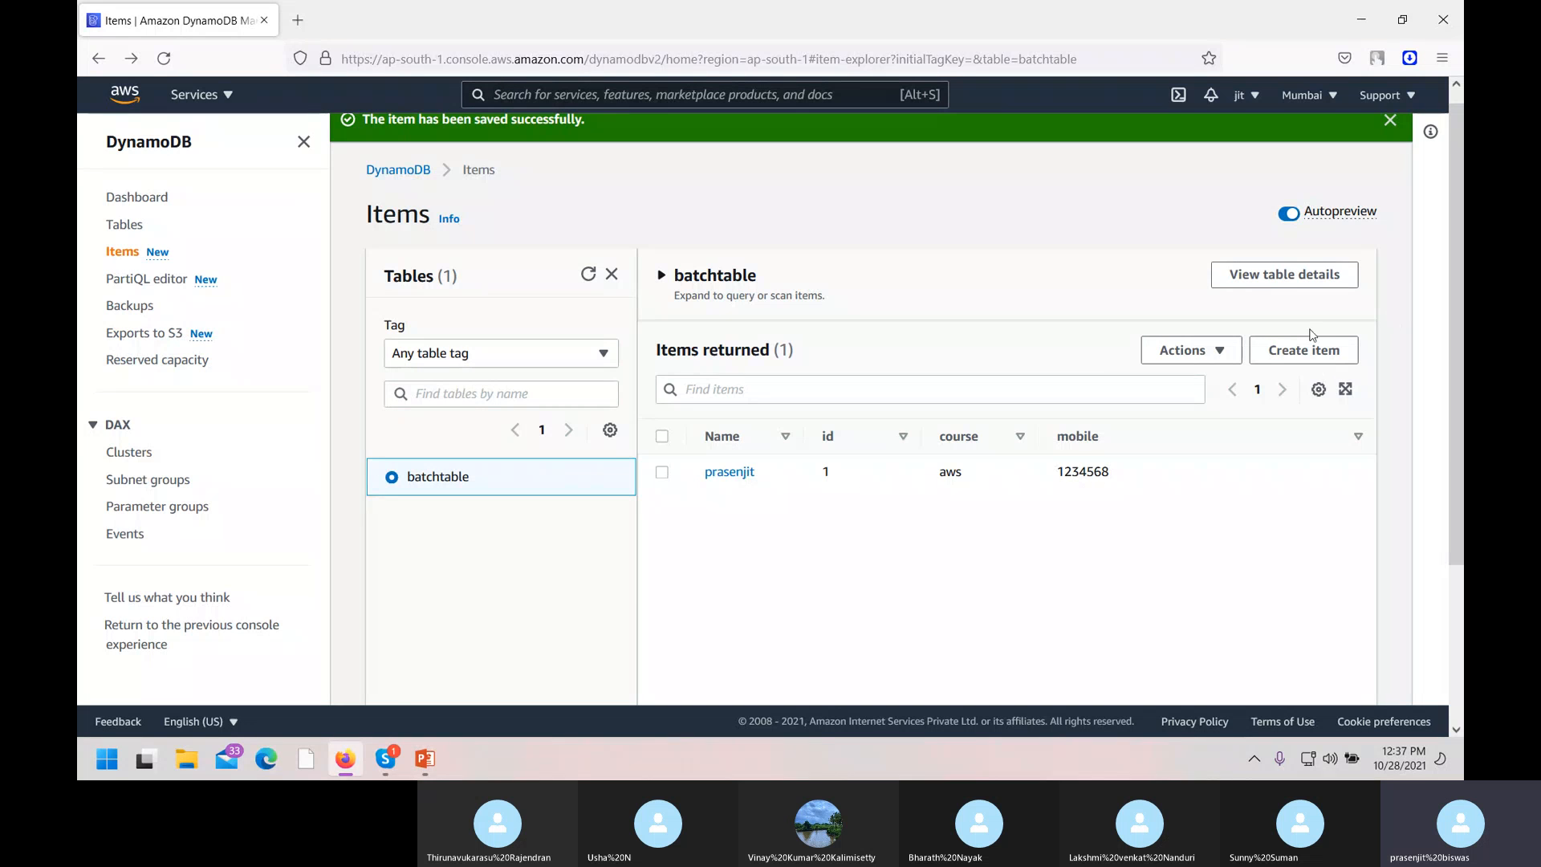
Start a second new batchtable item and place the cursor in its Name value.
{"action": "left_click", "coordinate": [1301, 355]}
{"action": "left_click", "coordinate": [481, 384]}
Enter the item's name, id 002 and a String attribute course = devops.
{"action": "type", "text": "kunal"}
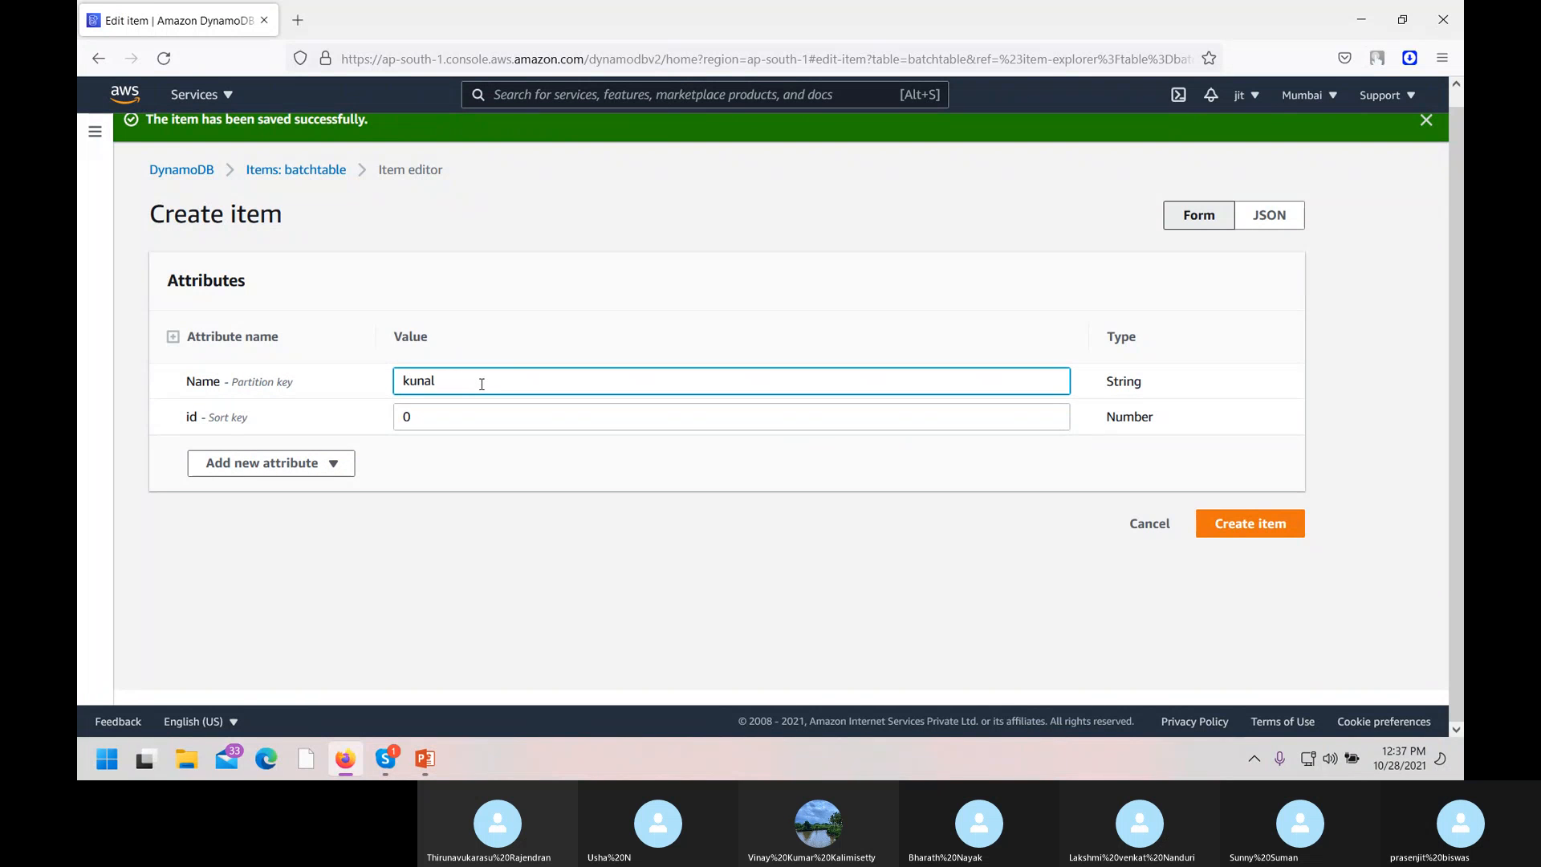
{"action": "left_click", "coordinate": [453, 408]}
{"action": "key", "text": "BackSpace"}
{"action": "type", "text": "002"}
{"action": "left_click", "coordinate": [333, 478]}
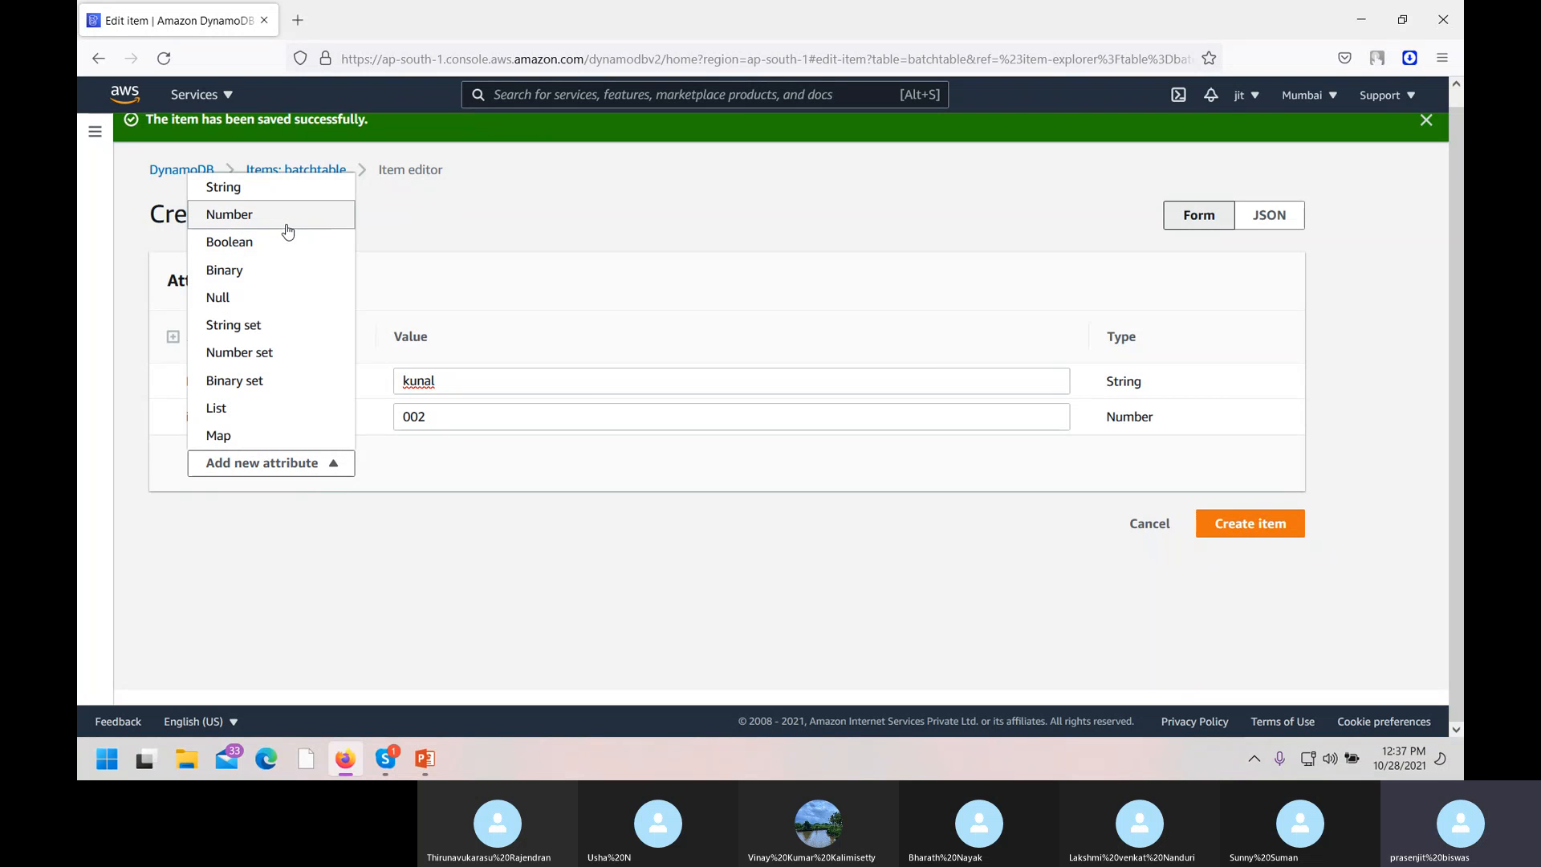
{"action": "left_click", "coordinate": [283, 191]}
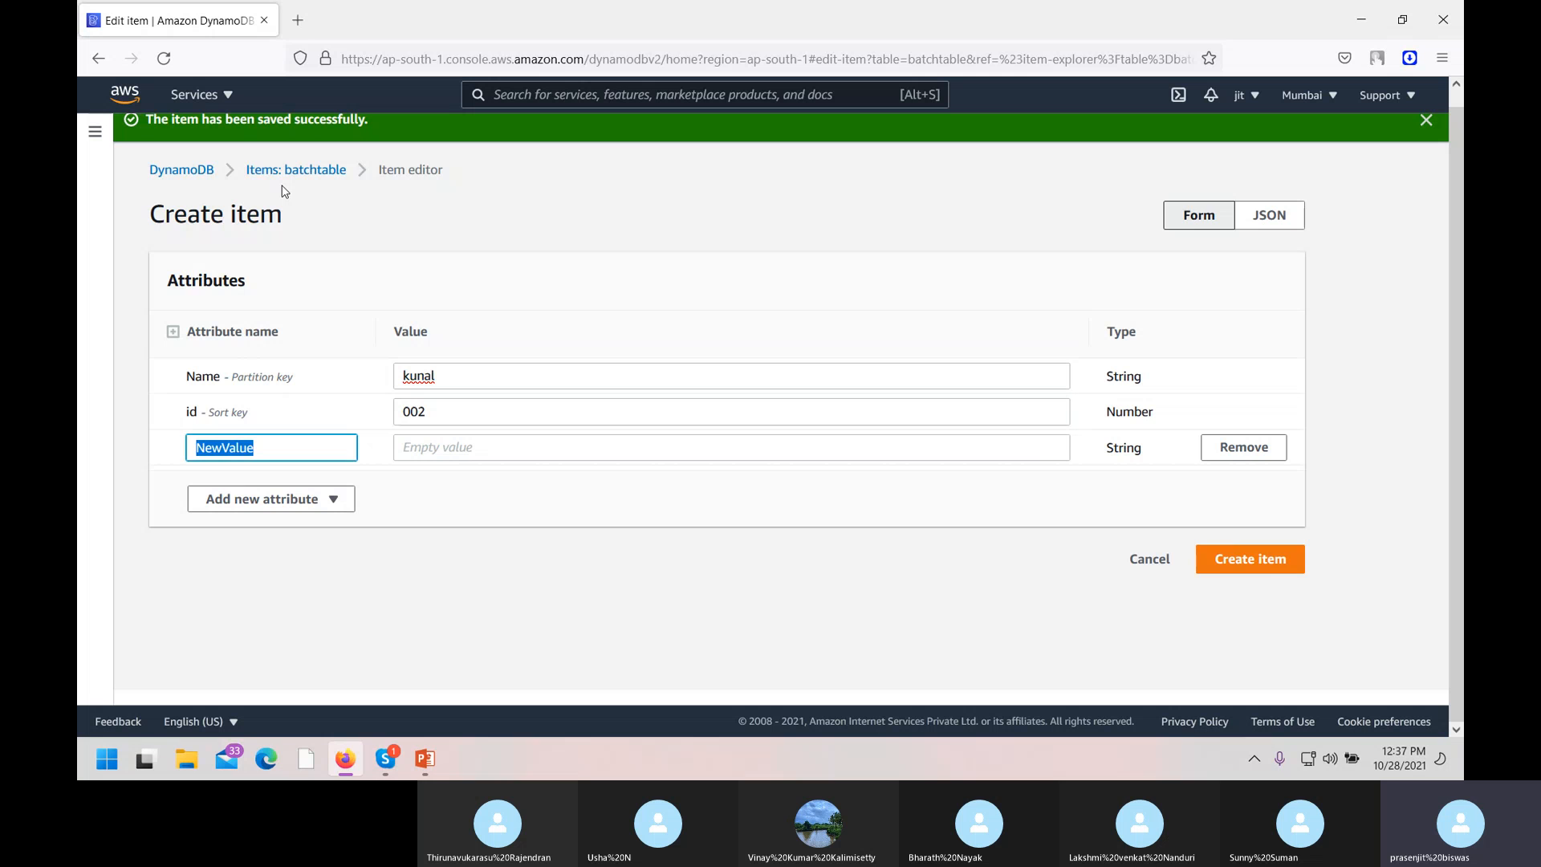
{"action": "type", "text": "course"}
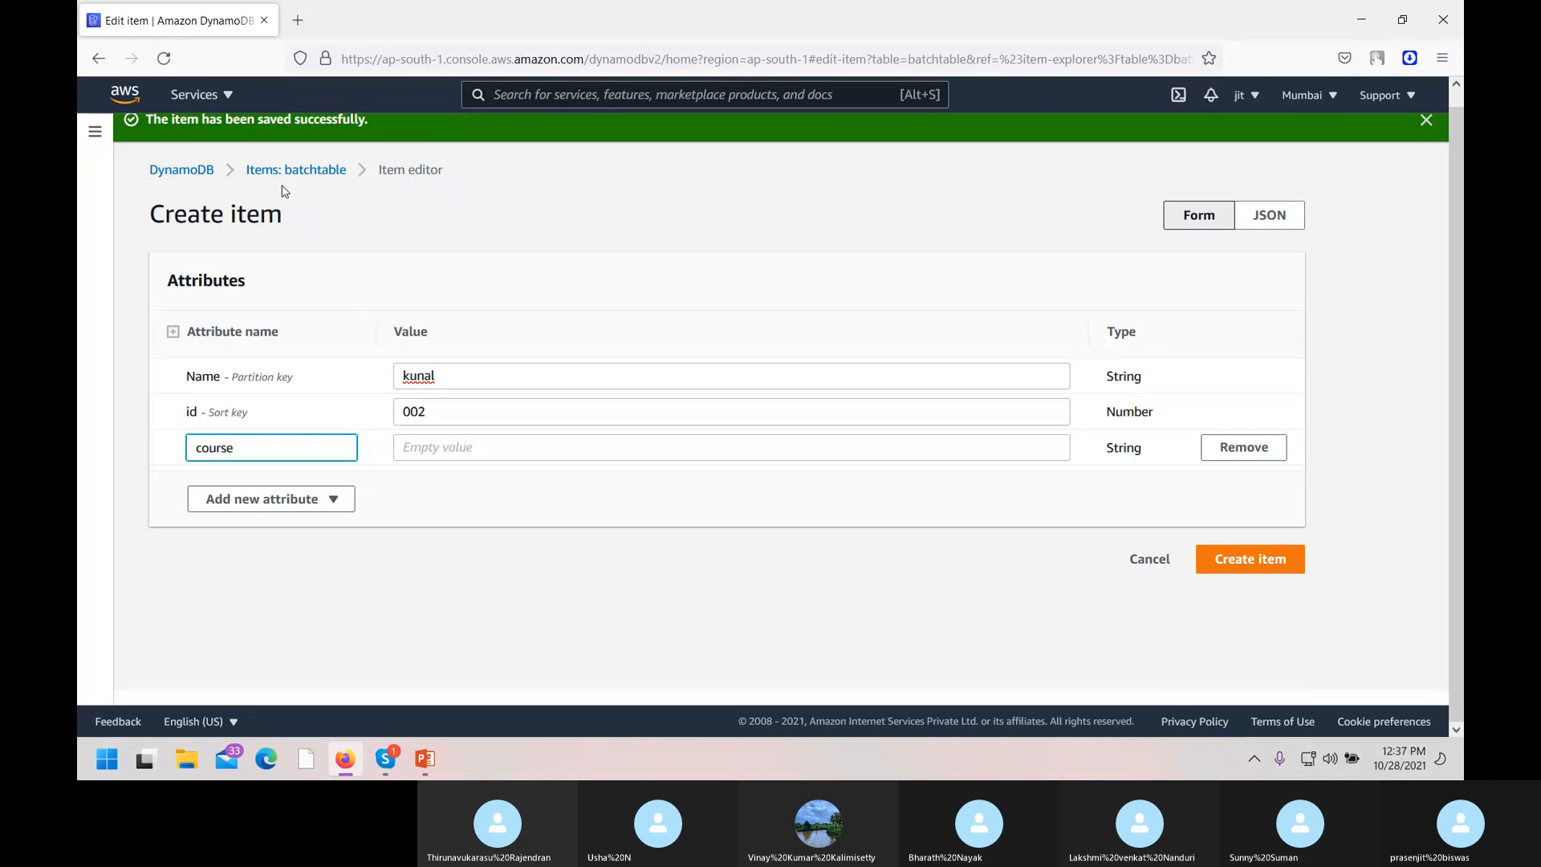
{"action": "left_click", "coordinate": [429, 457]}
{"action": "type", "text": "devops"}
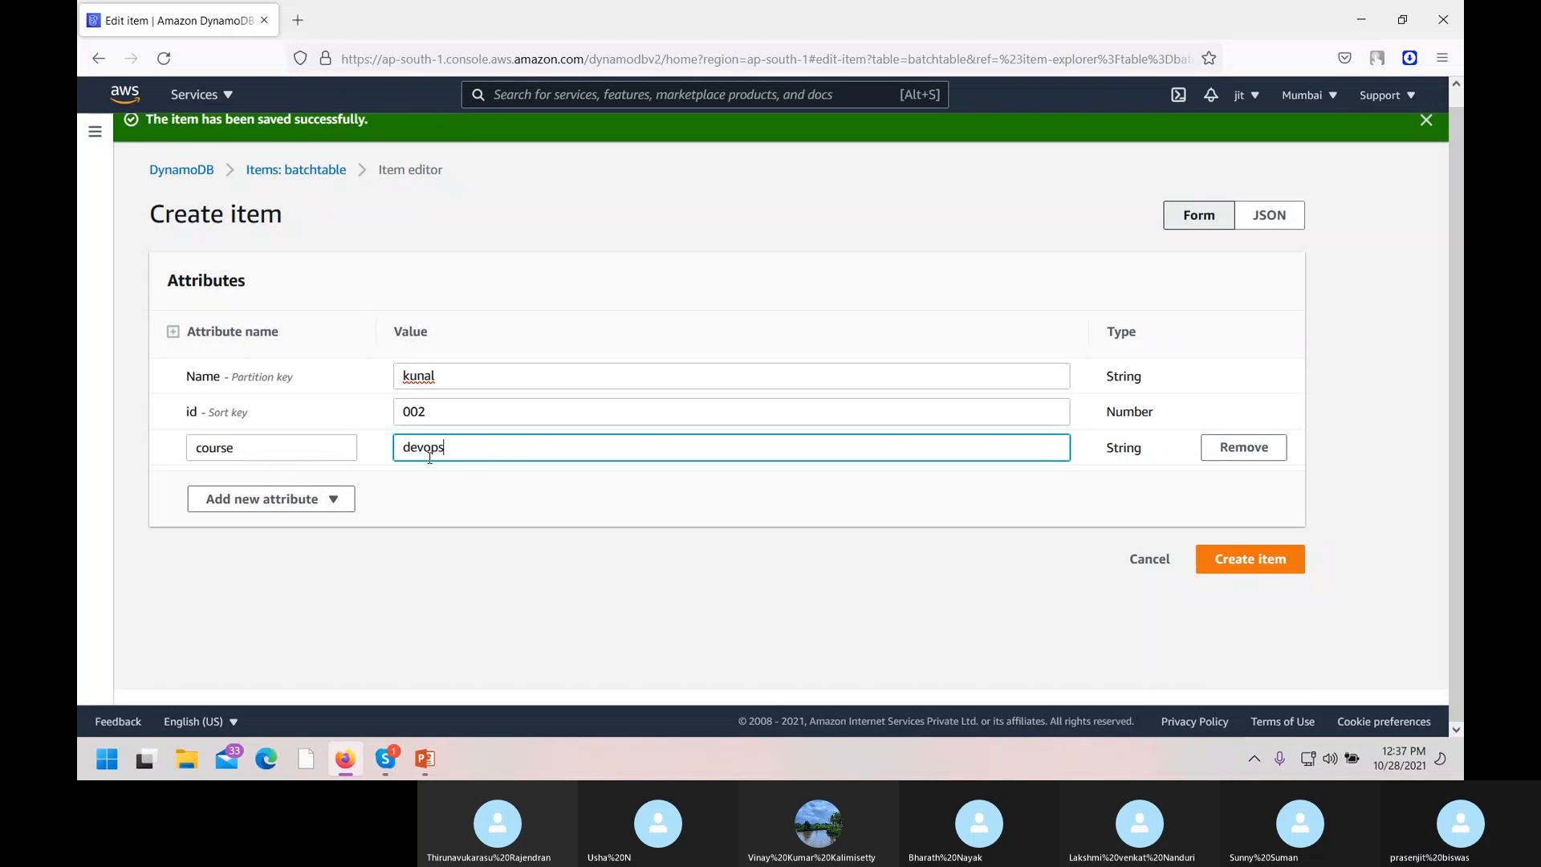
Add Number attribute phone = 12584 and a Map attribute hyper with a nested map field.
{"action": "left_click", "coordinate": [294, 502]}
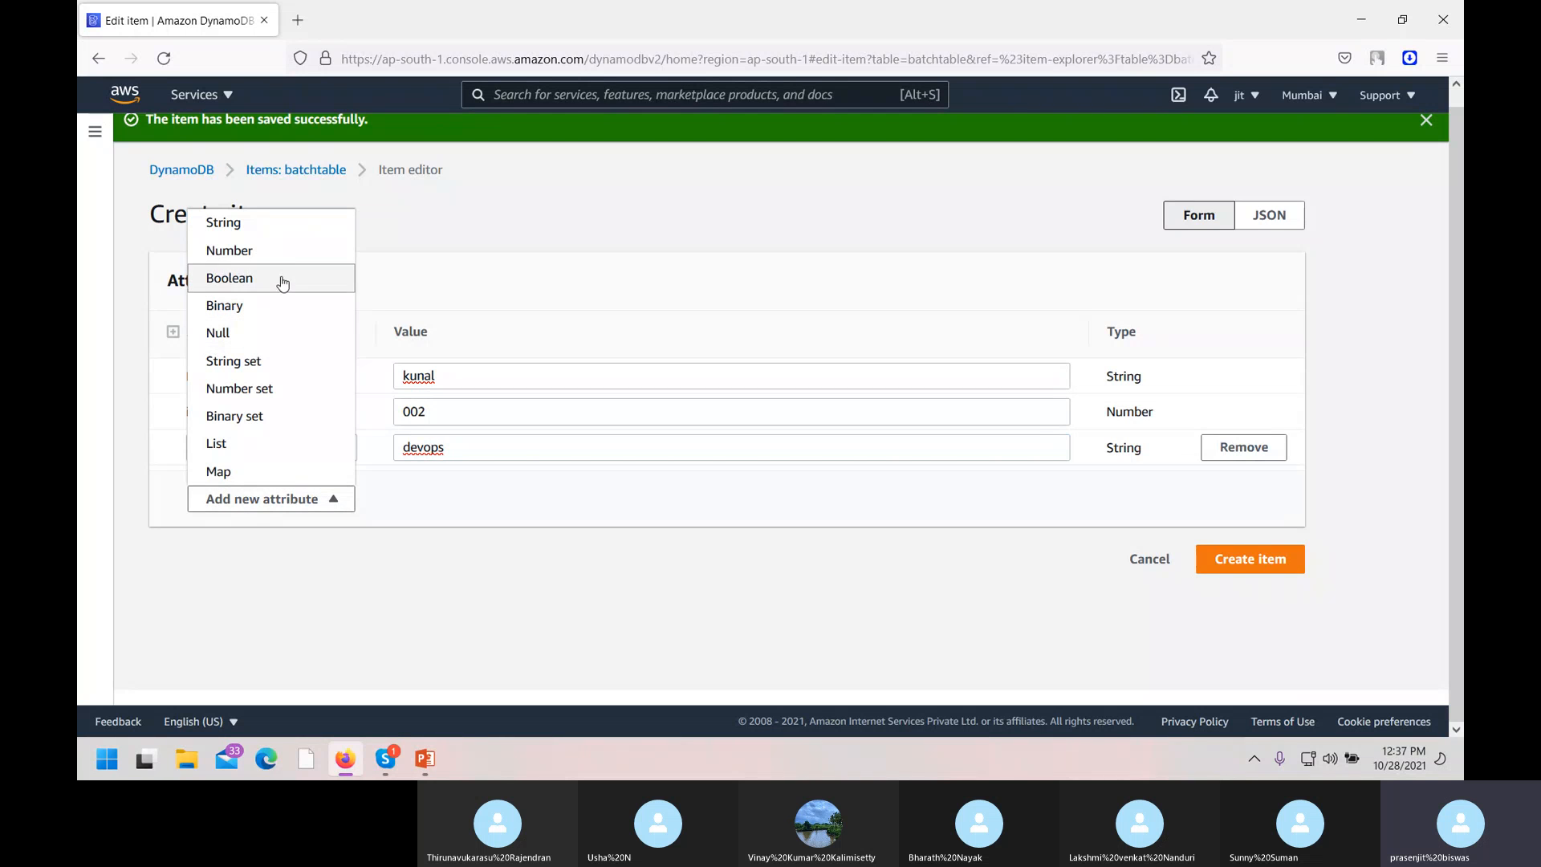
{"action": "left_click", "coordinate": [288, 260]}
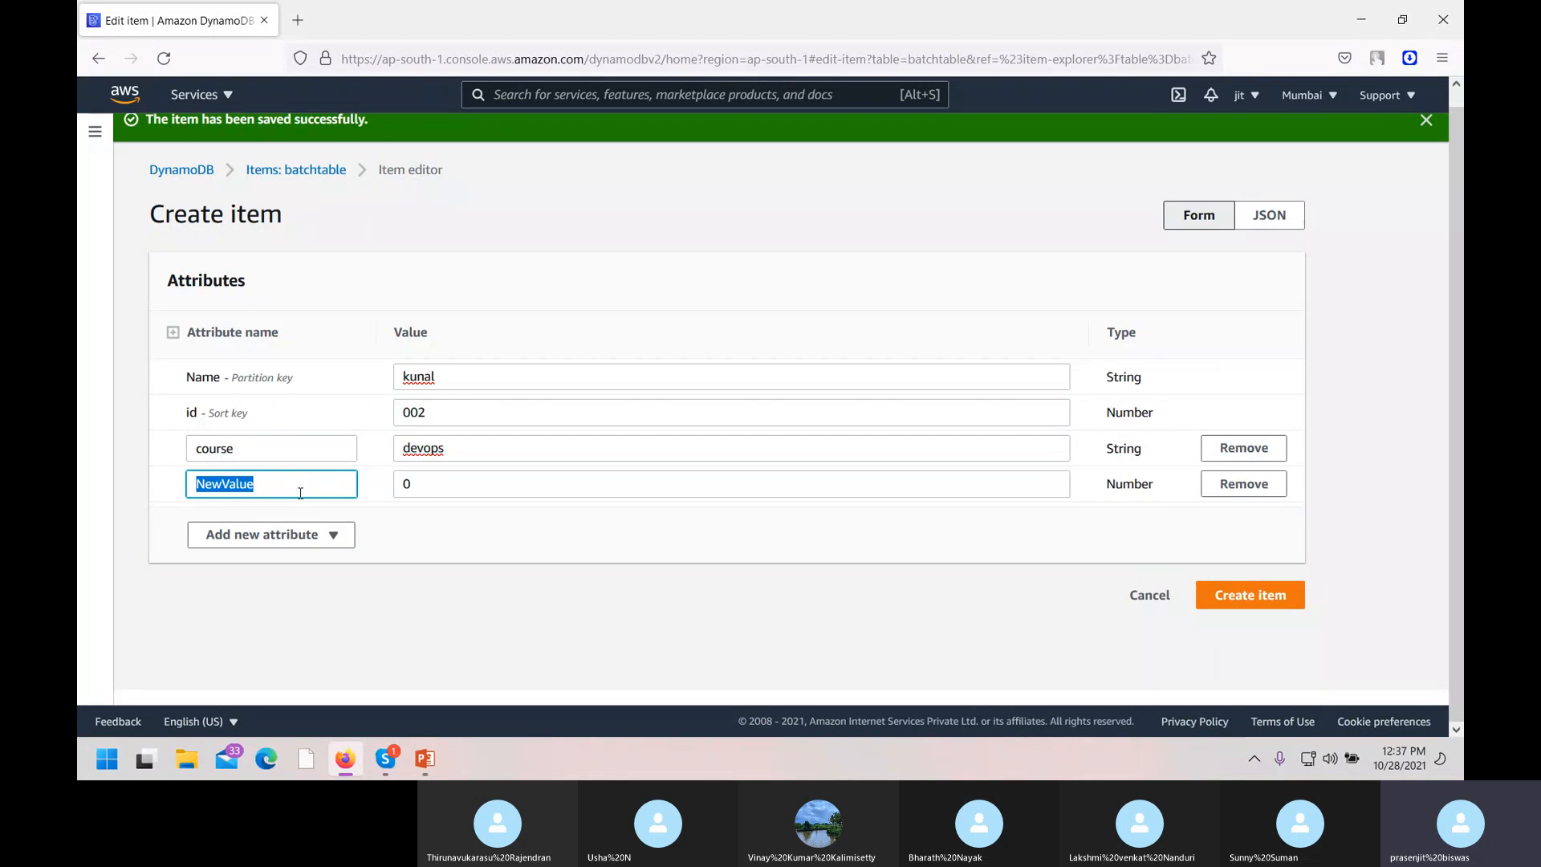
{"action": "type", "text": "phone"}
{"action": "left_click", "coordinate": [447, 481]}
{"action": "key", "text": "BackSpace"}
{"action": "type", "text": "12584"}
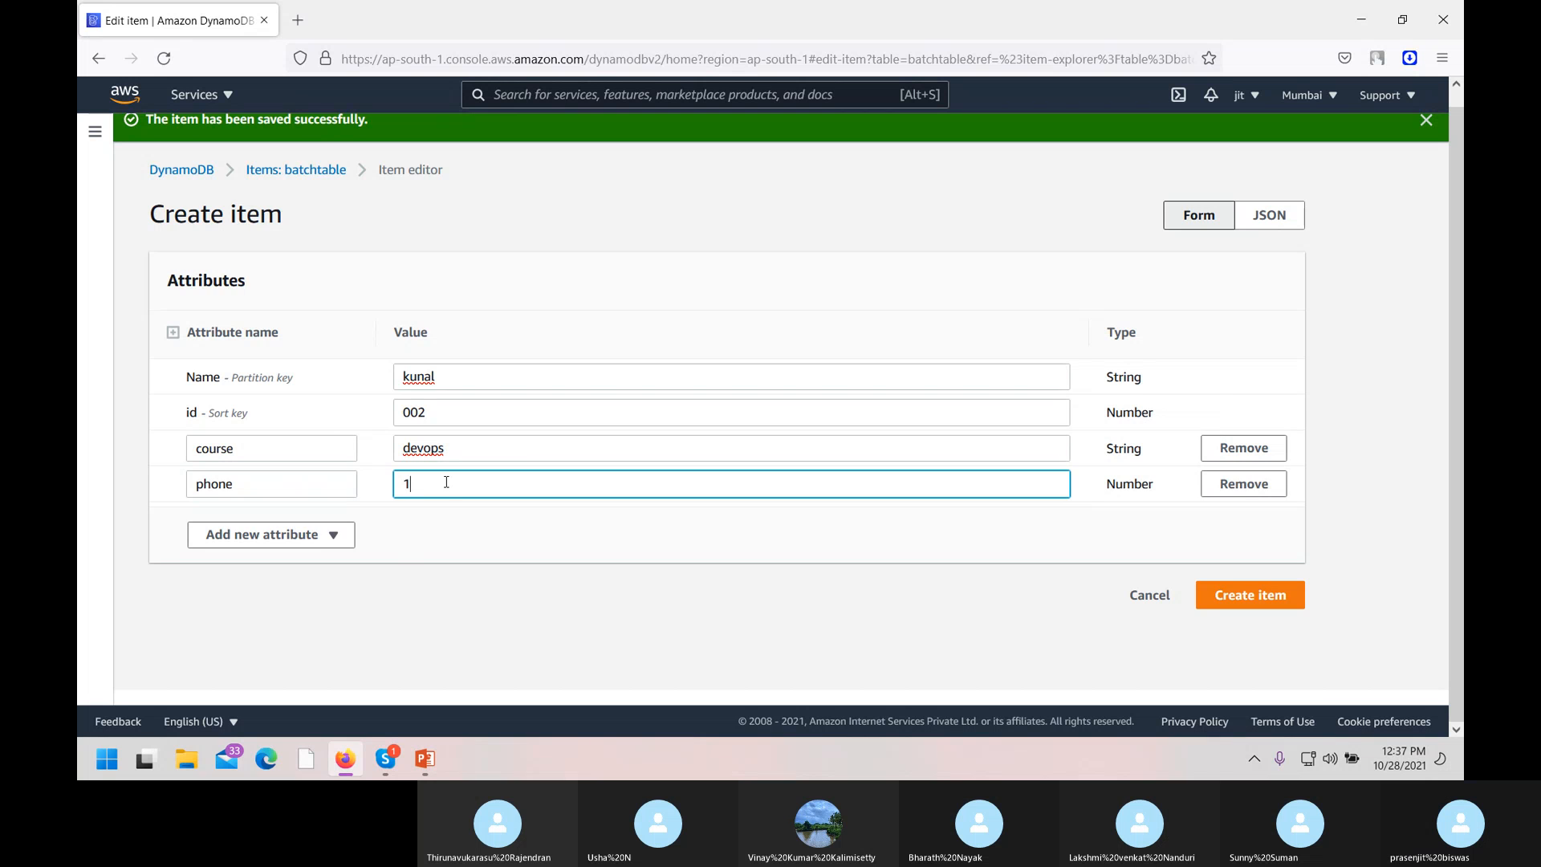
{"action": "left_click", "coordinate": [333, 543]}
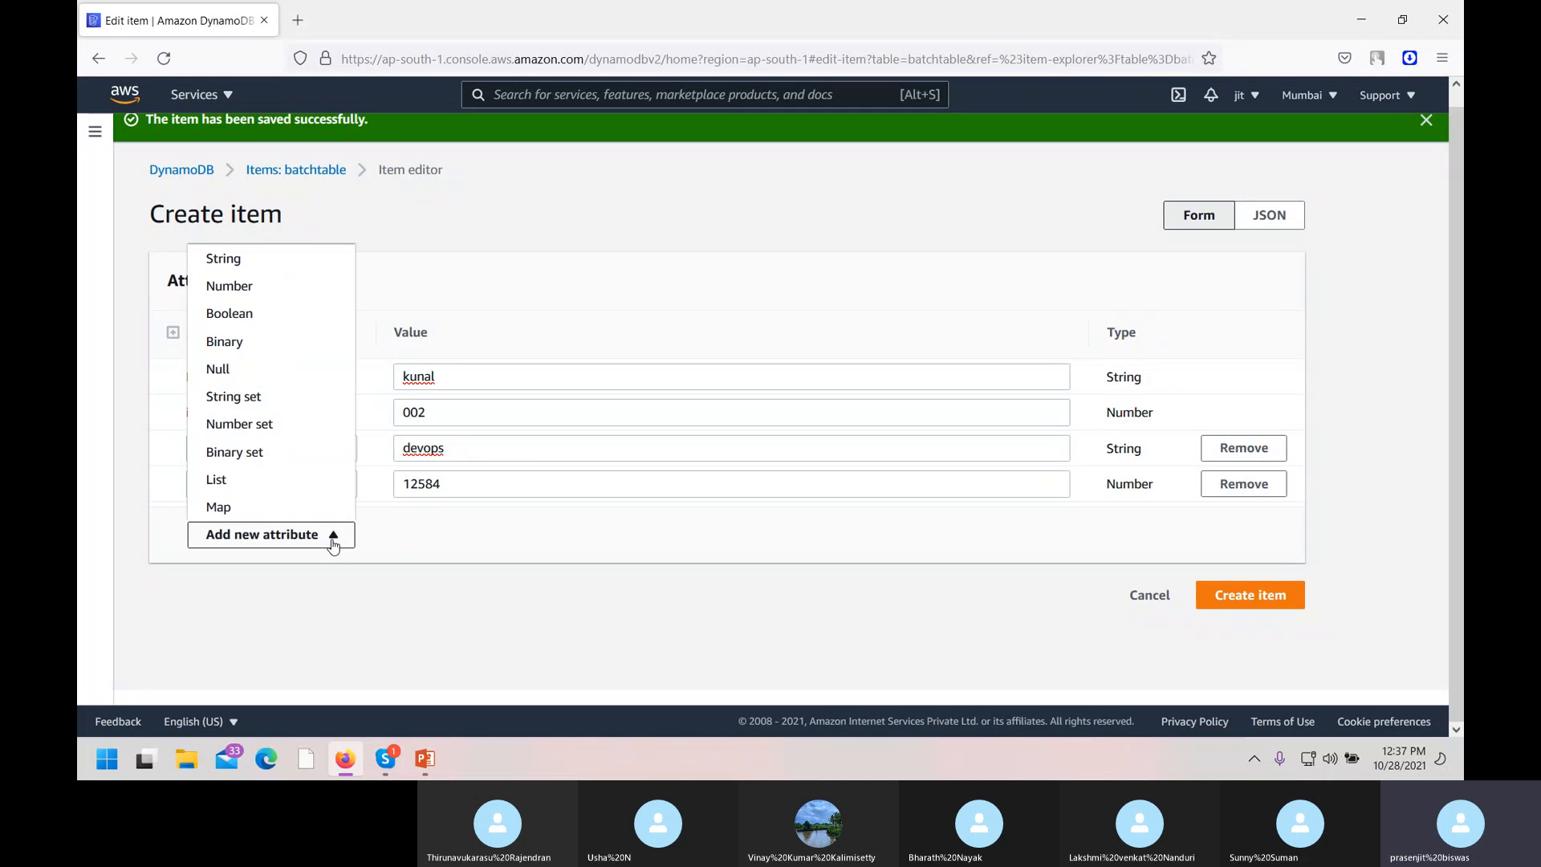
{"action": "left_click", "coordinate": [269, 512]}
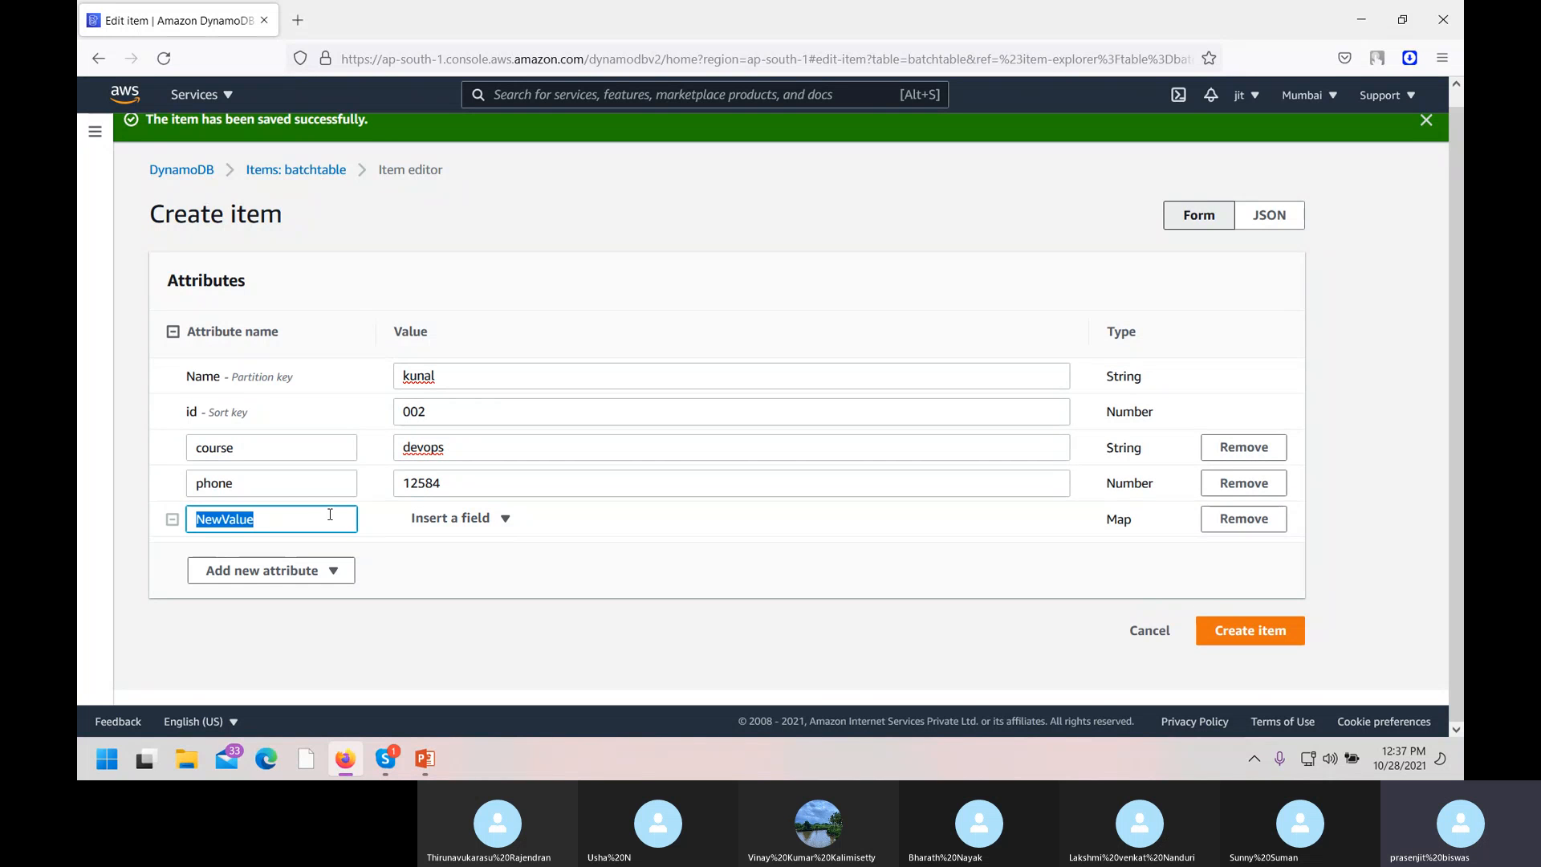
{"action": "type", "text": "hyper"}
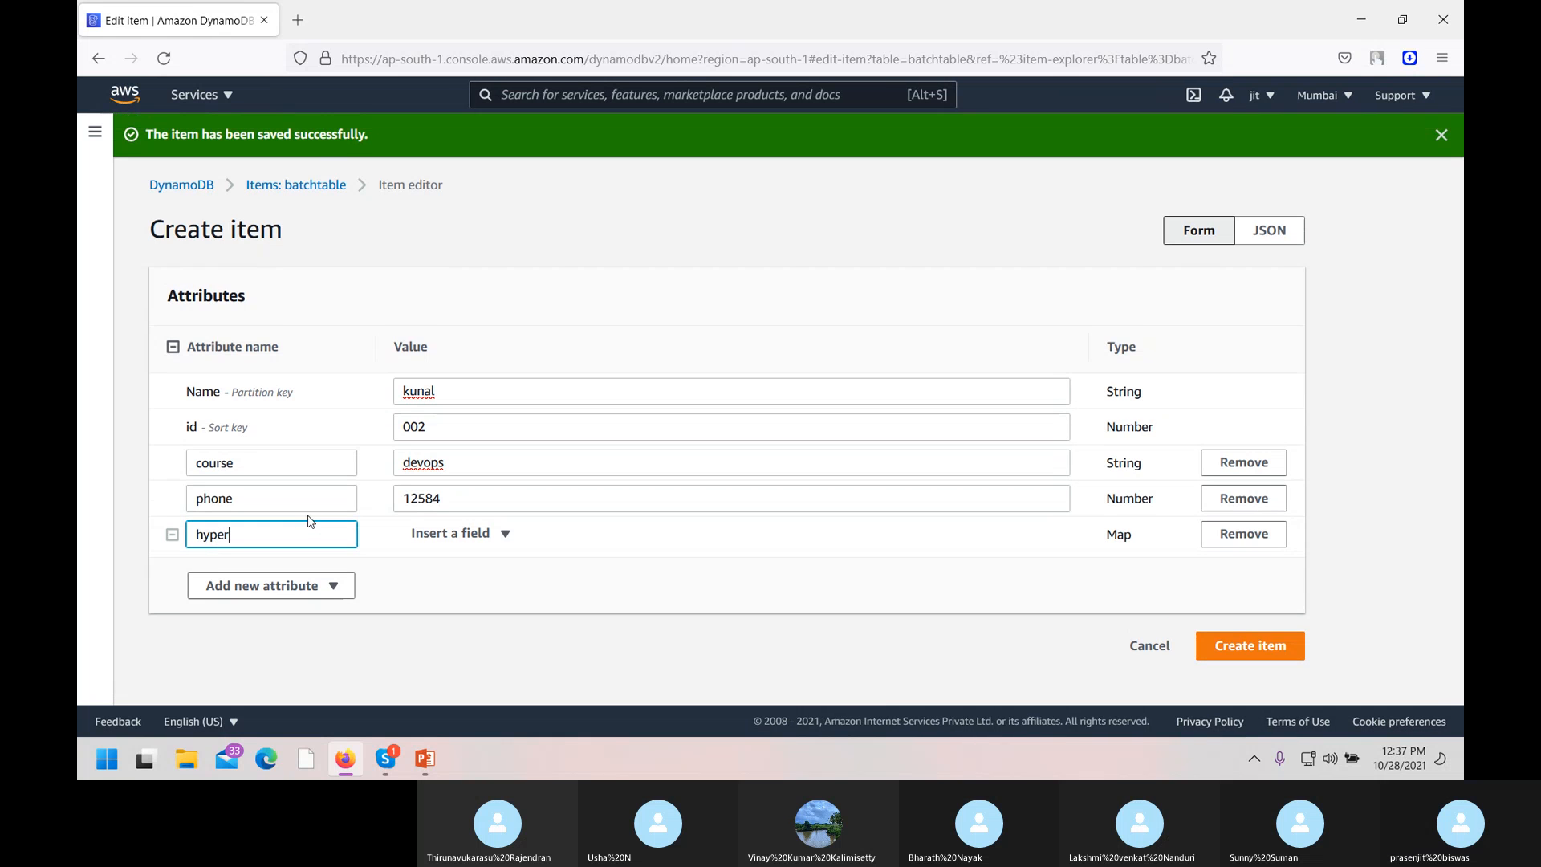
{"action": "left_click", "coordinate": [507, 544]}
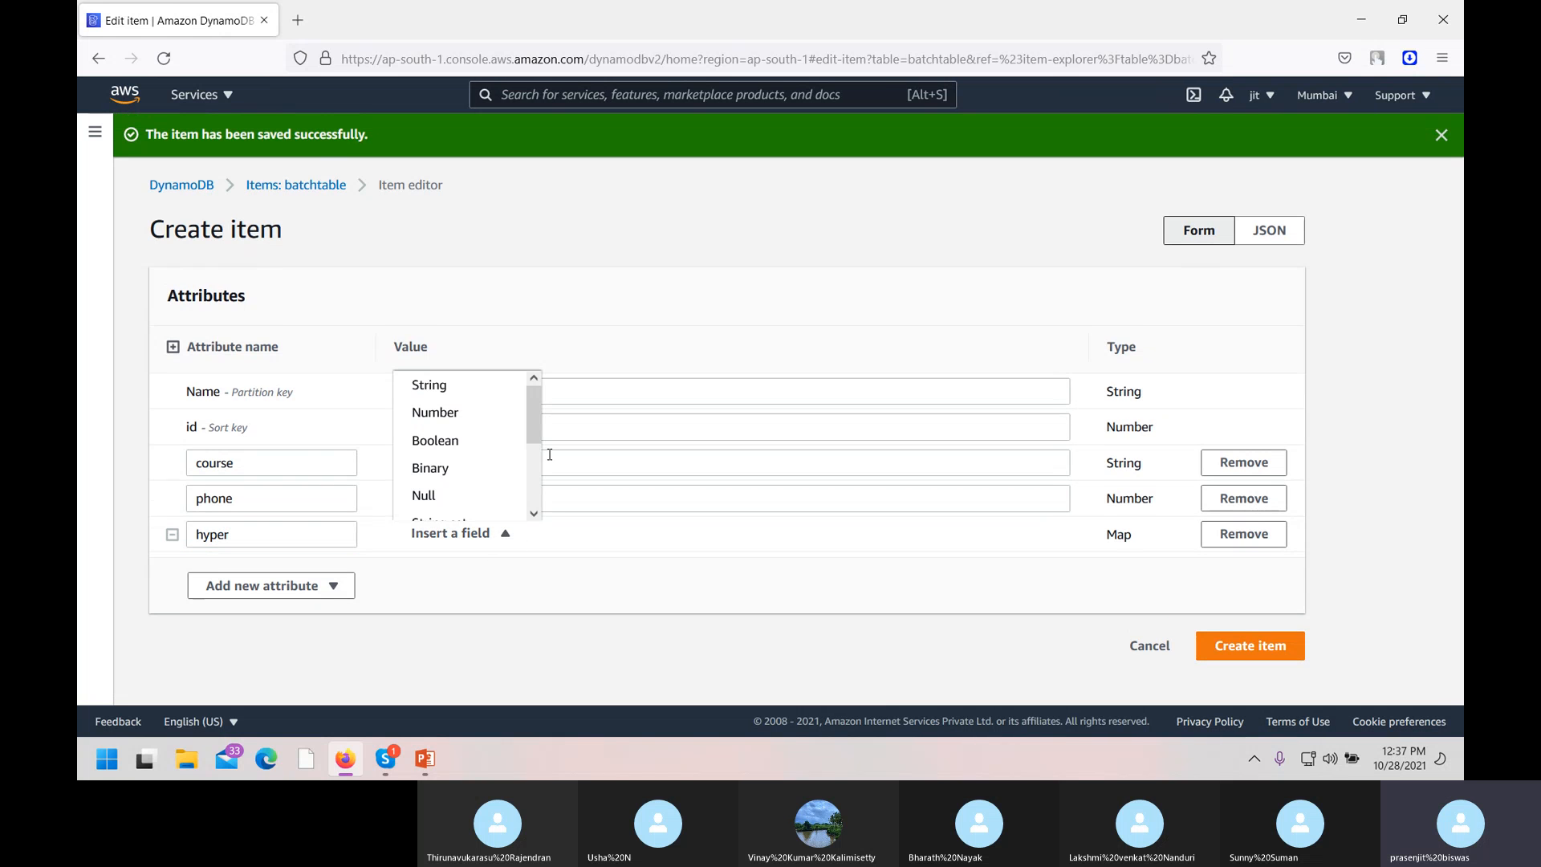
{"action": "left_click_drag", "start_coordinate": [536, 419], "coordinate": [535, 483]}
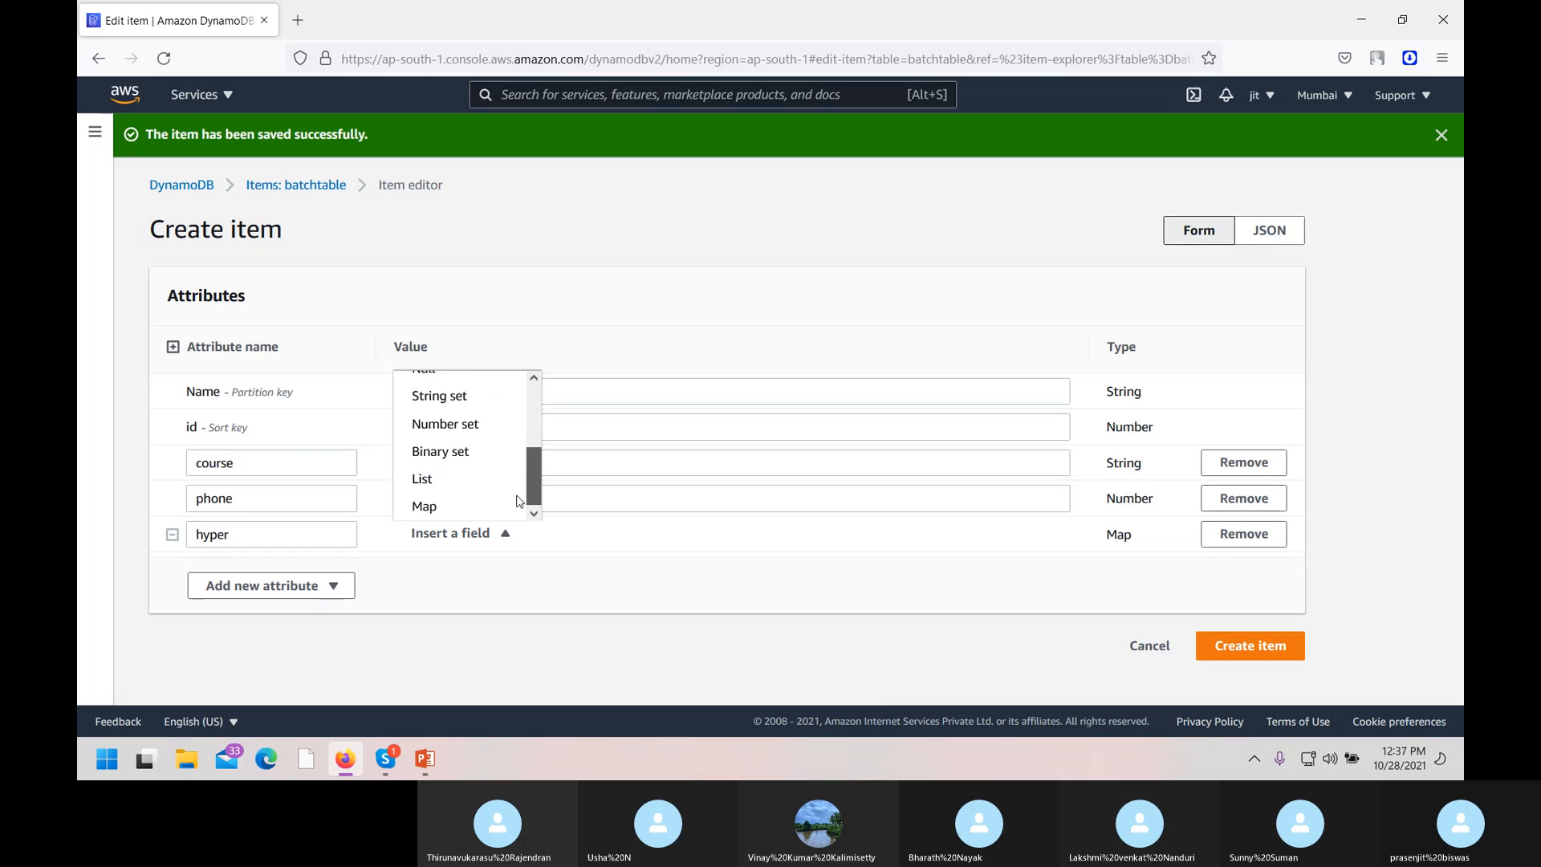
{"action": "left_click", "coordinate": [425, 504]}
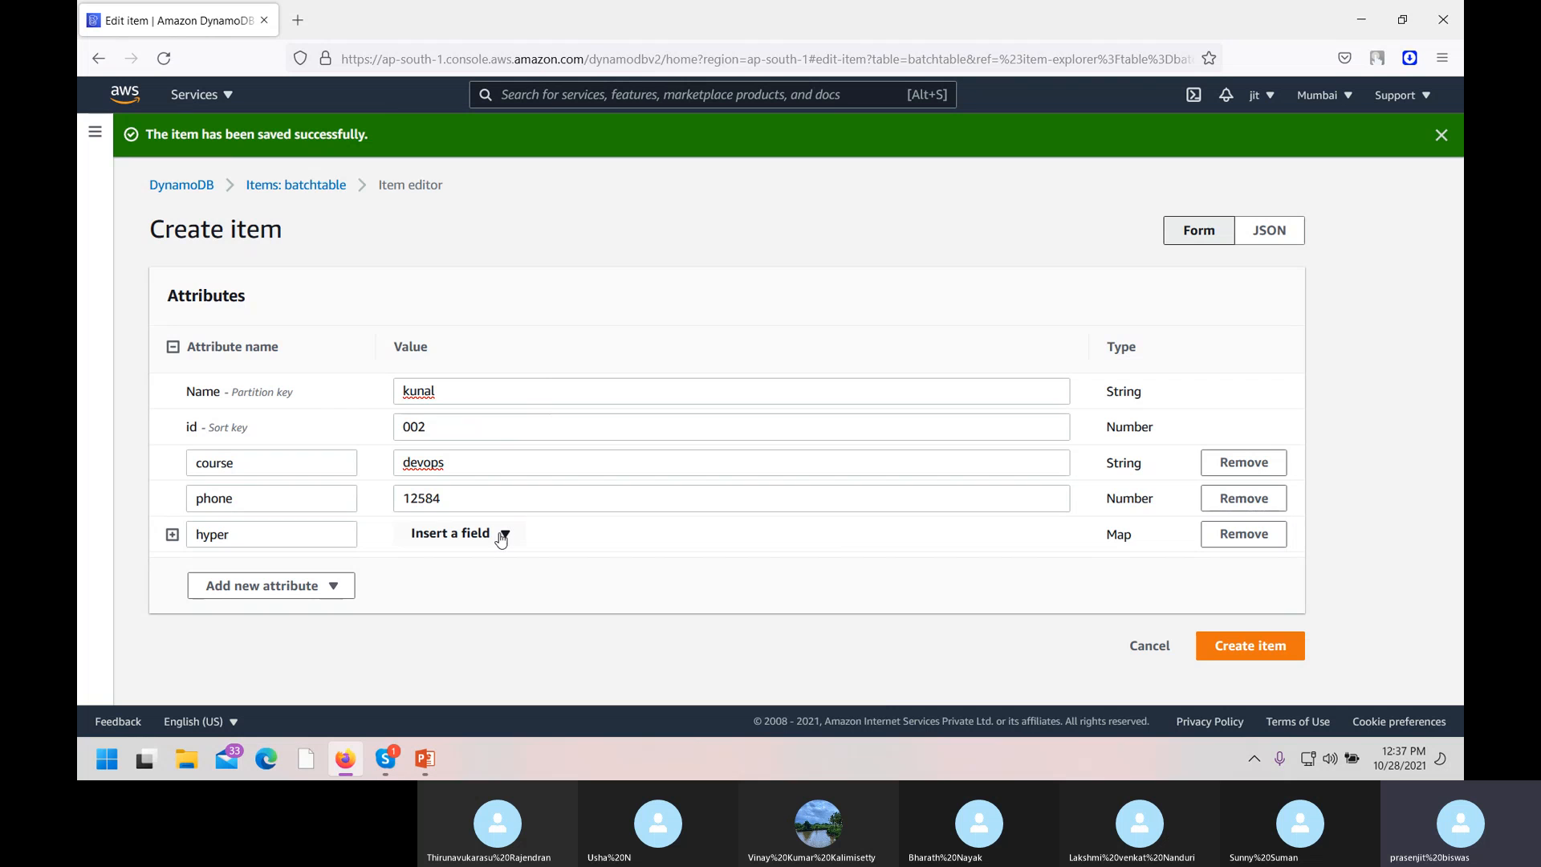
Save the second item and inspect its hyper value in the items list.
{"action": "left_click", "coordinate": [1242, 647]}
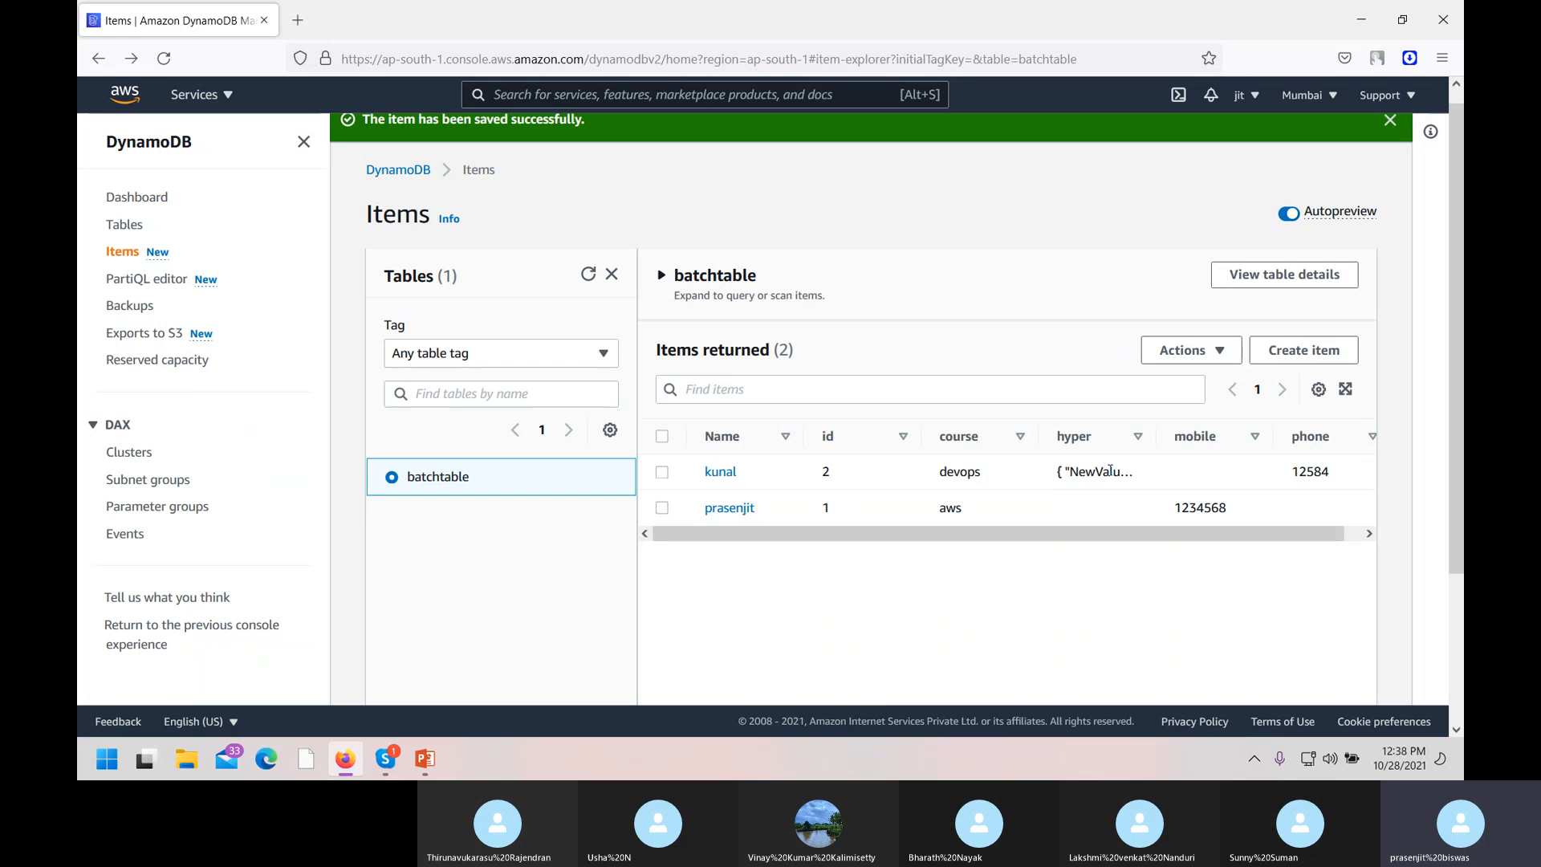
{"action": "double_click", "coordinate": [1086, 473]}
{"action": "left_click_drag", "start_coordinate": [1169, 533], "coordinate": [1273, 543]}
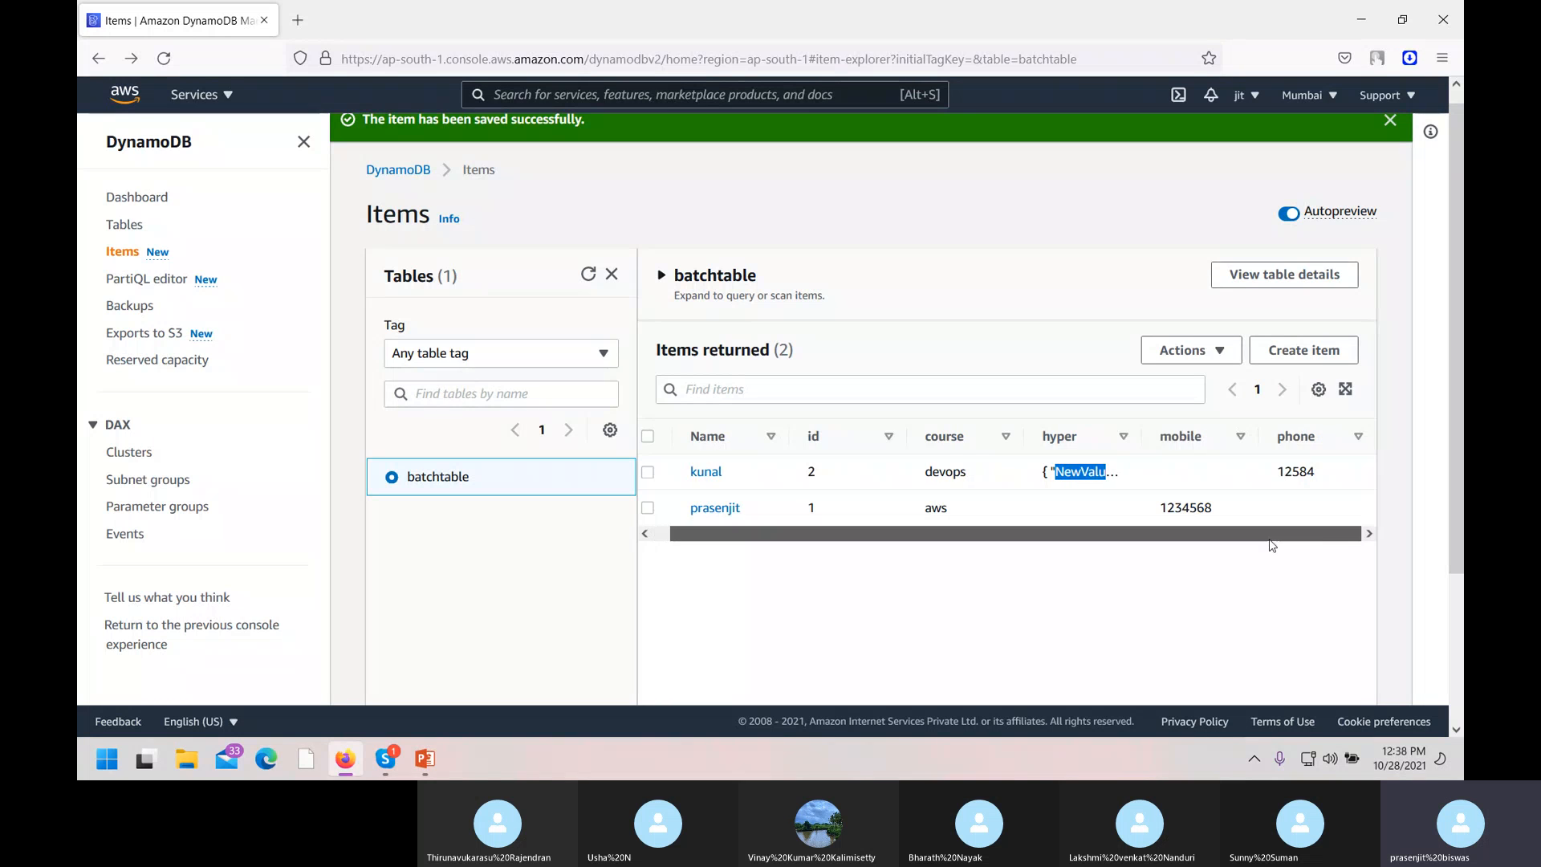
Select the new item and view its Actions menu, closing it without choosing anything.
{"action": "left_click", "coordinate": [1227, 359]}
{"action": "left_click", "coordinate": [648, 472]}
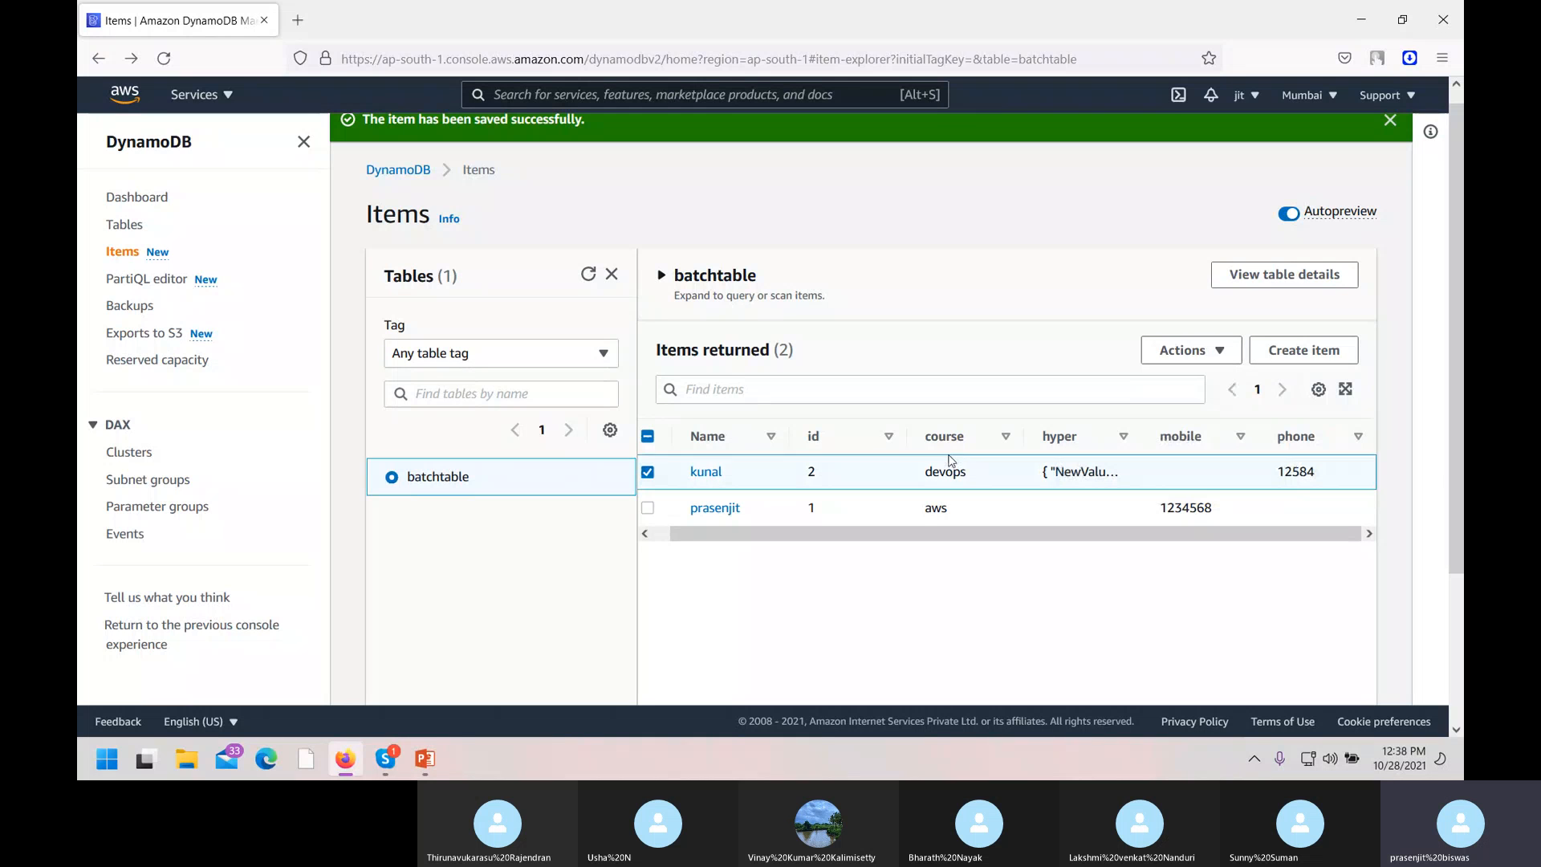
{"action": "left_click", "coordinate": [1212, 356]}
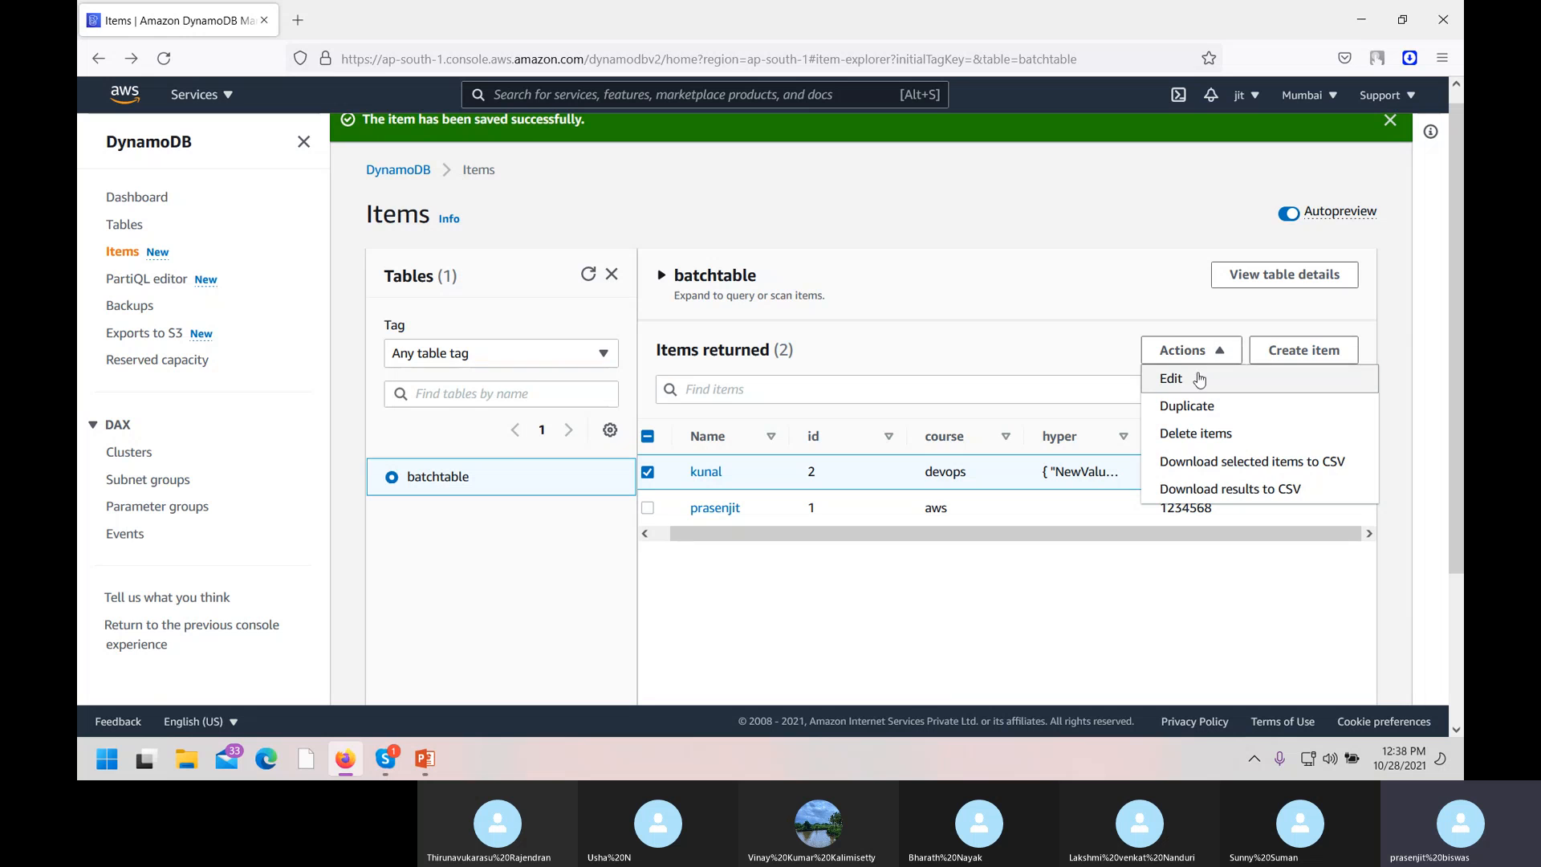
{"action": "left_click", "coordinate": [1106, 722]}
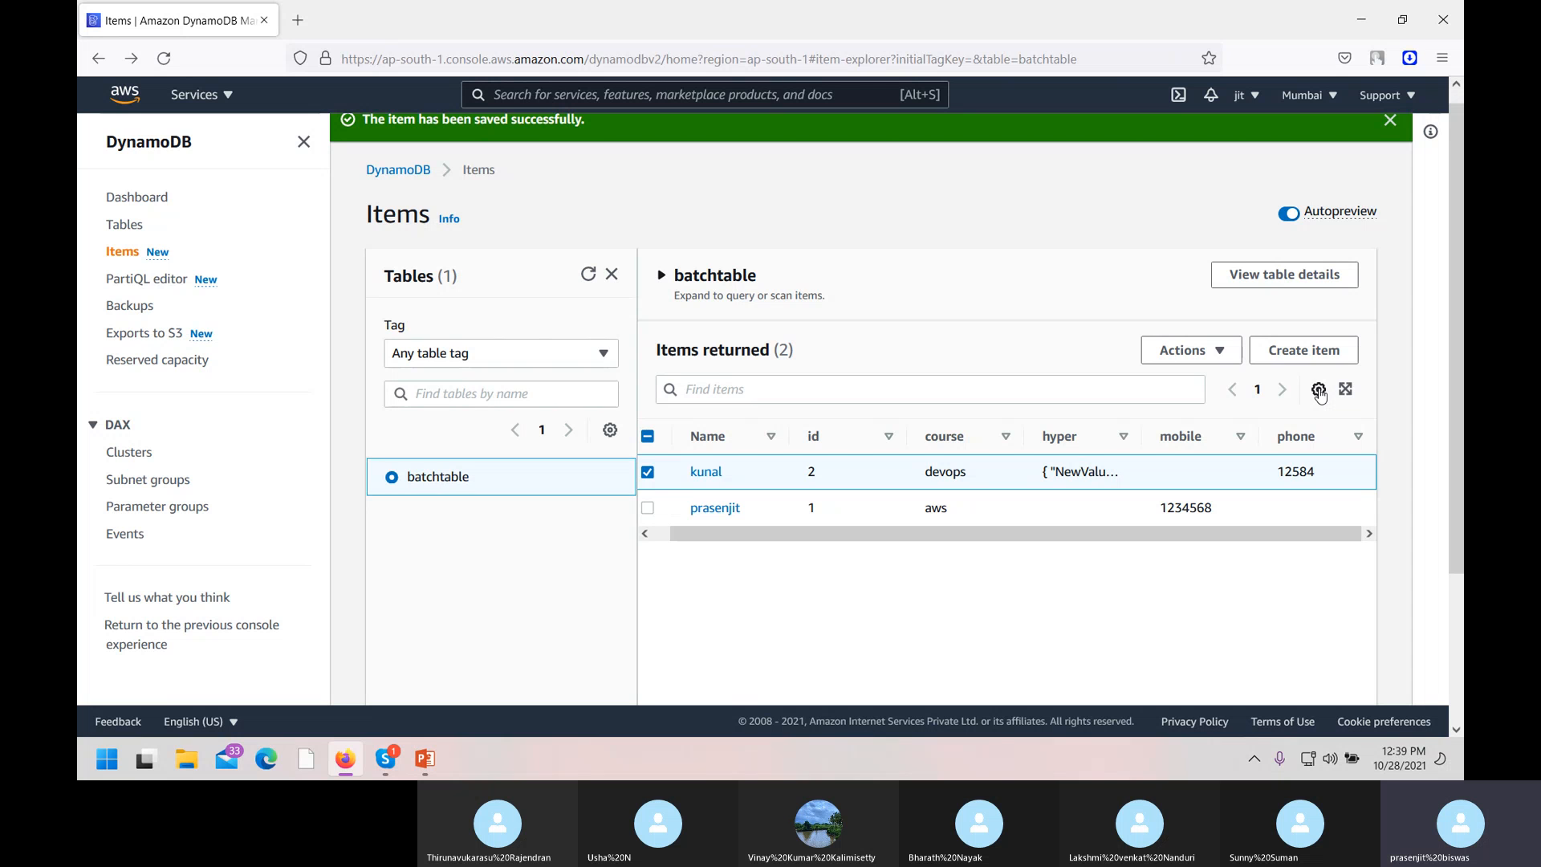
Delete the bacjup backup from the Backups list, confirming with 'delete'.
{"action": "left_click", "coordinate": [137, 308]}
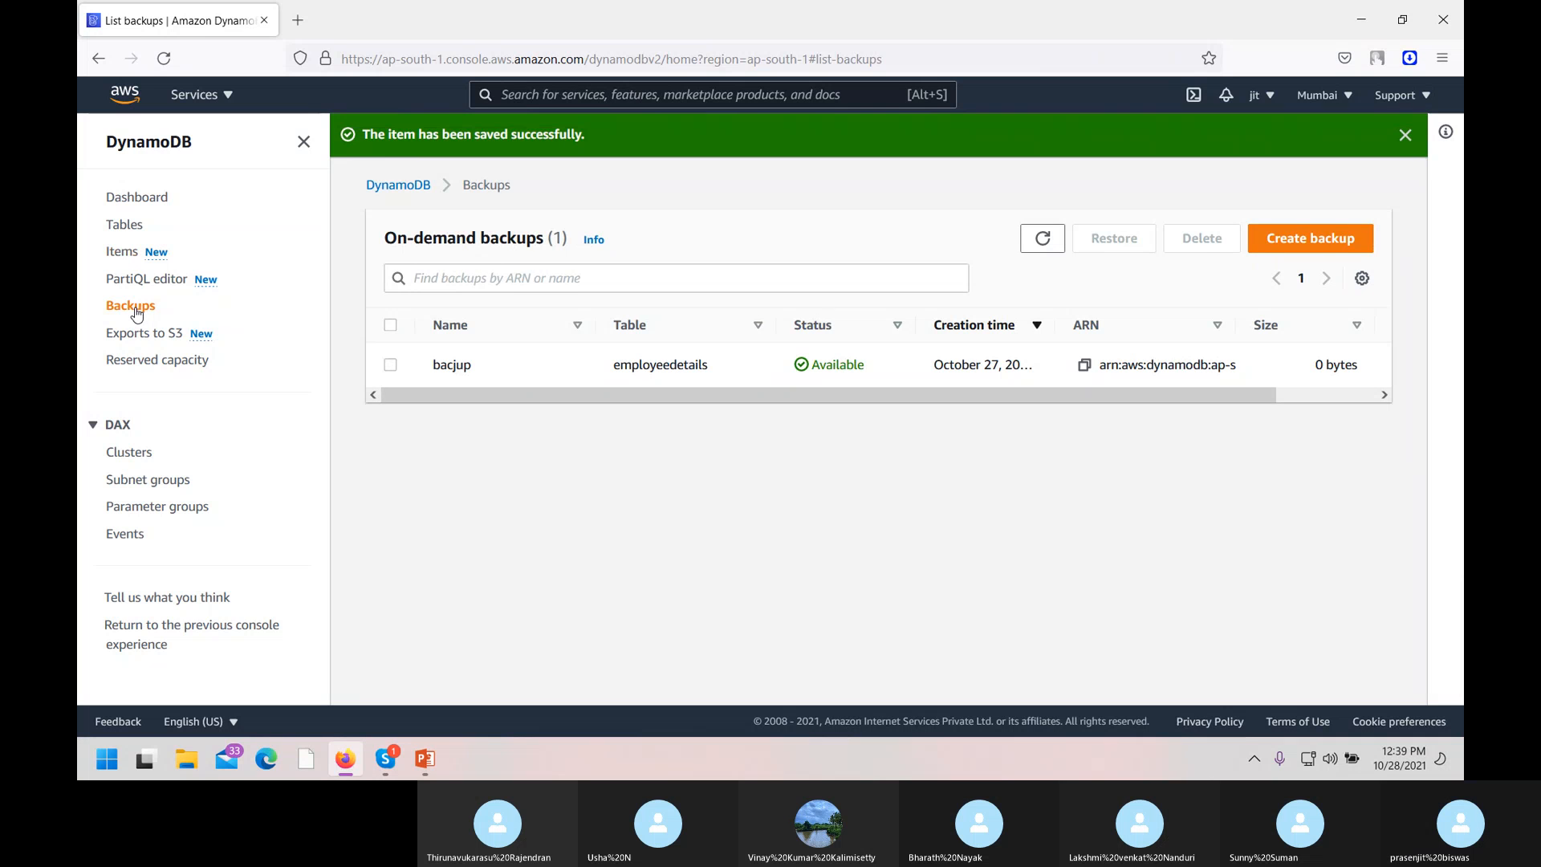
{"action": "left_click", "coordinate": [390, 367]}
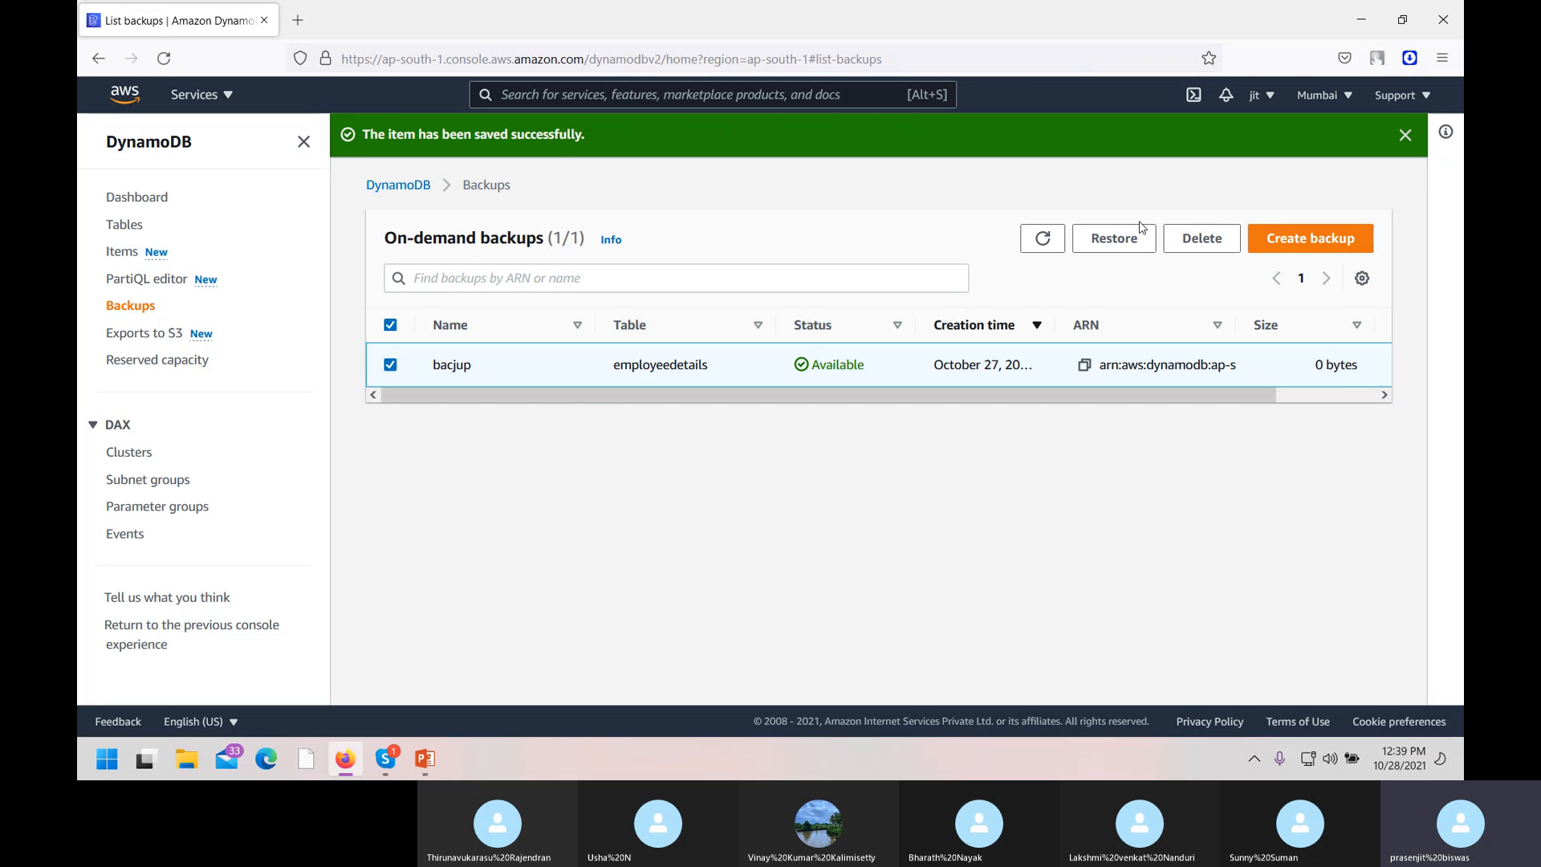
{"action": "left_click", "coordinate": [1197, 245]}
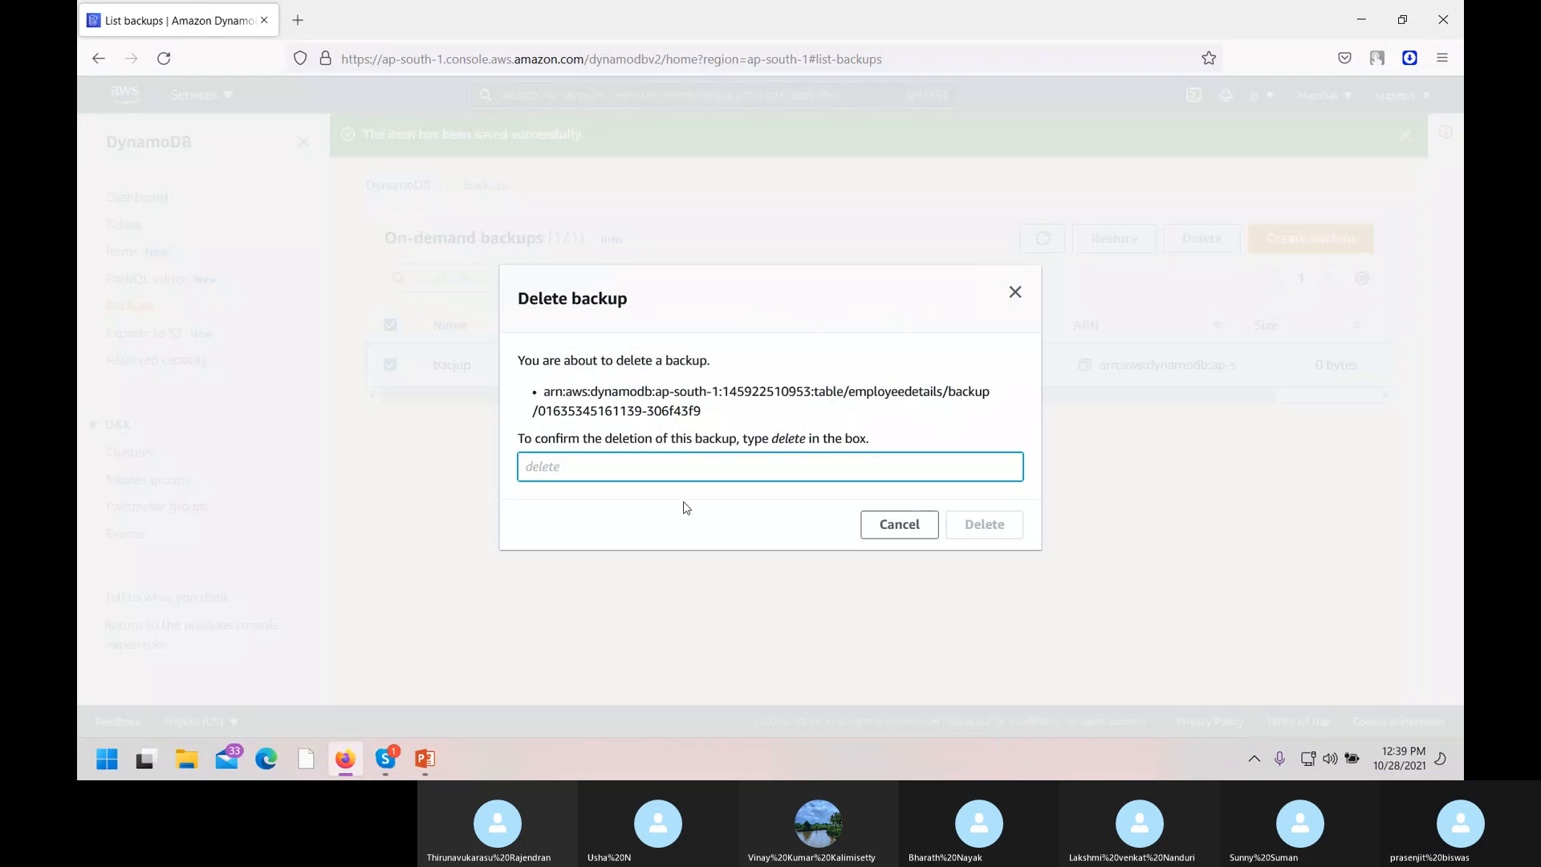
{"action": "type", "text": "delete"}
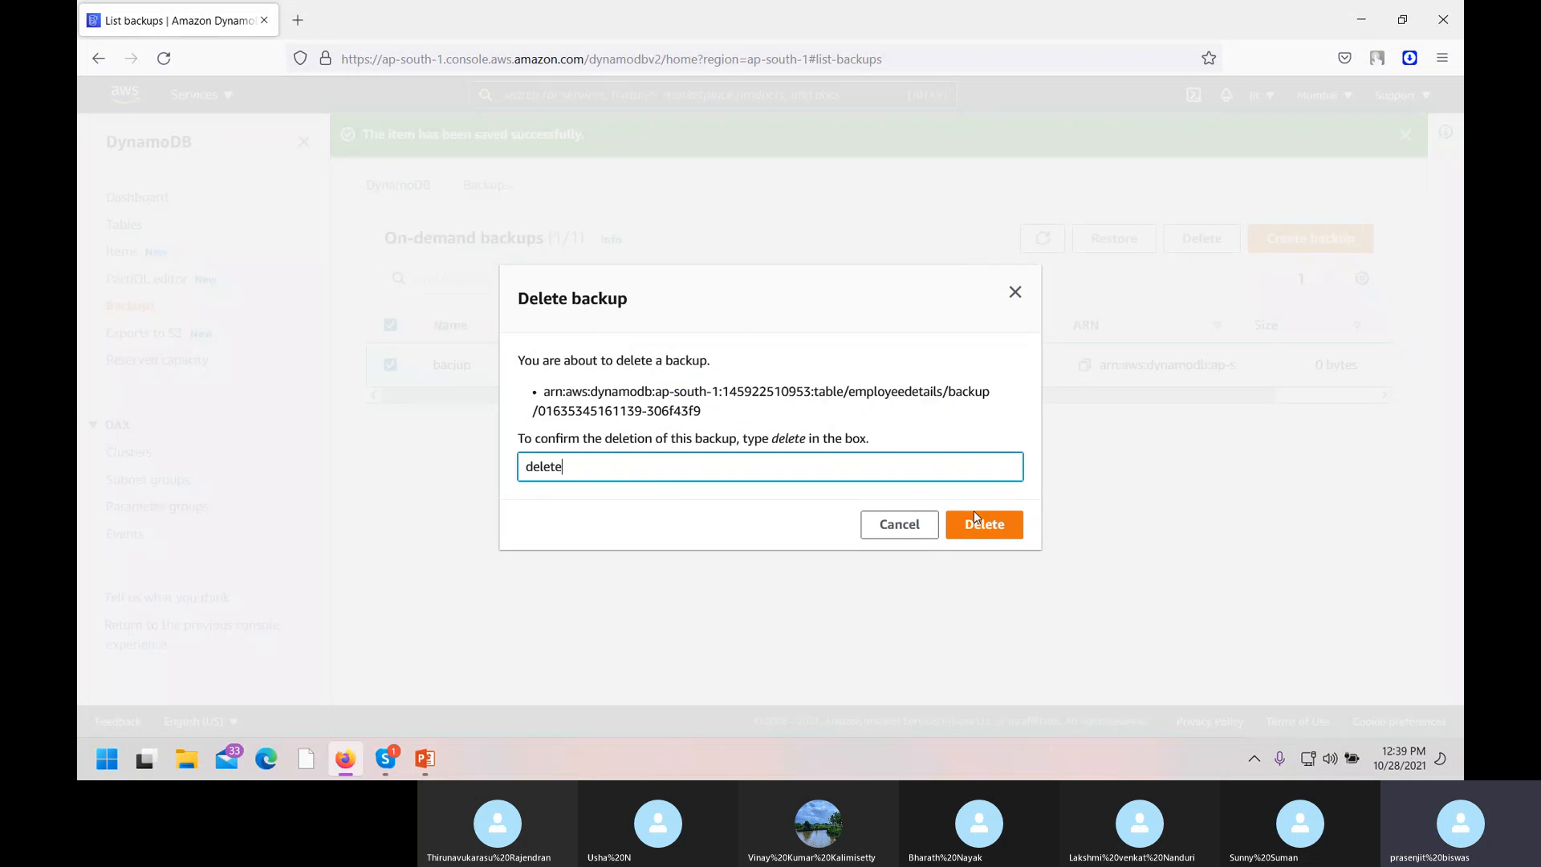
{"action": "left_click", "coordinate": [974, 513]}
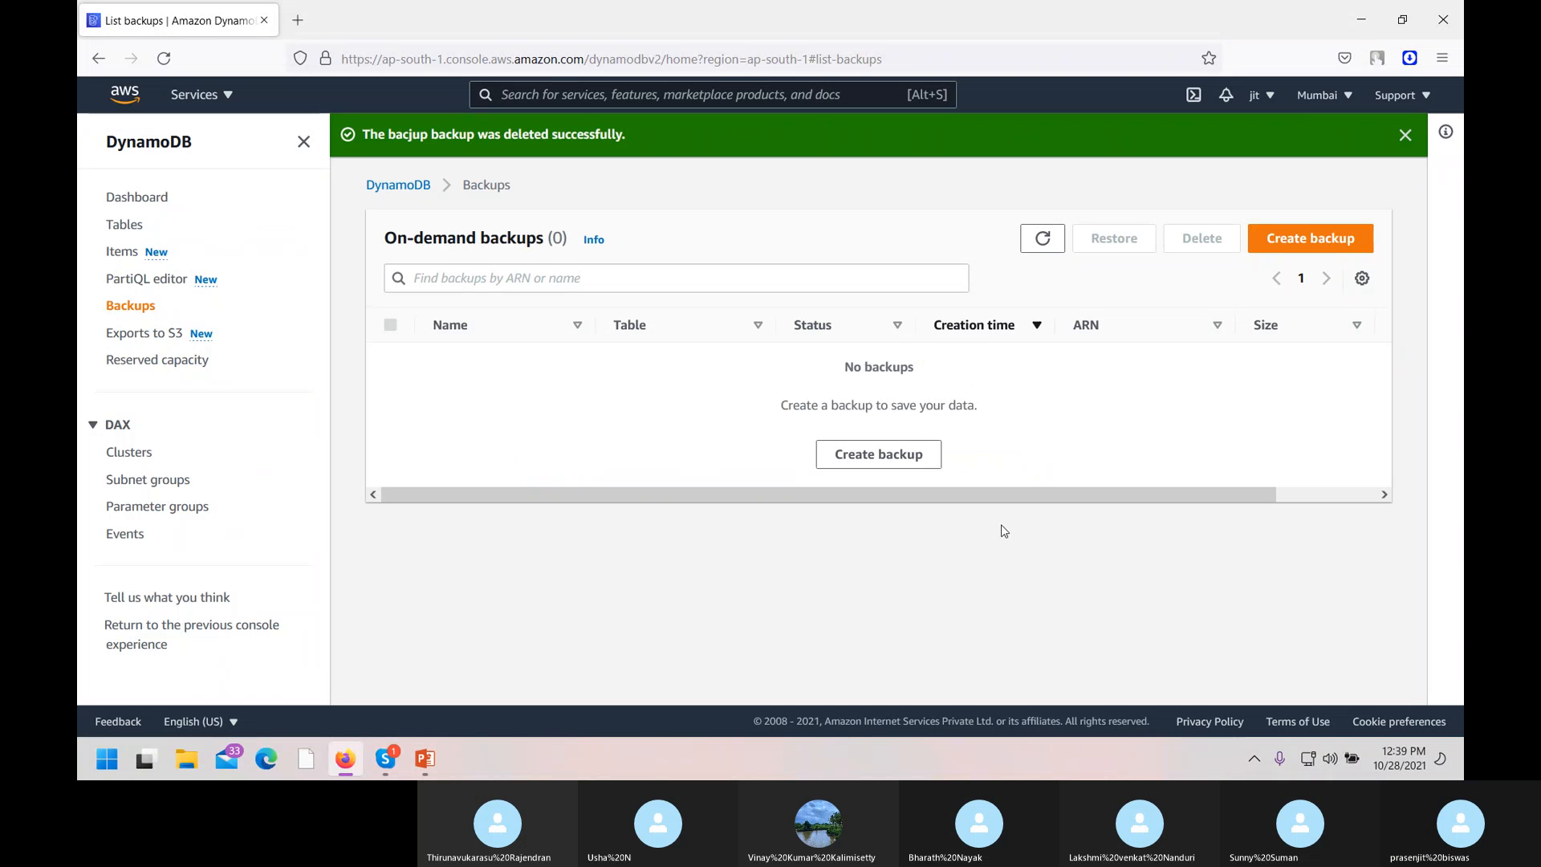
Back up the batchtable table on demand under the name batch12bp.
{"action": "left_click", "coordinate": [1310, 238]}
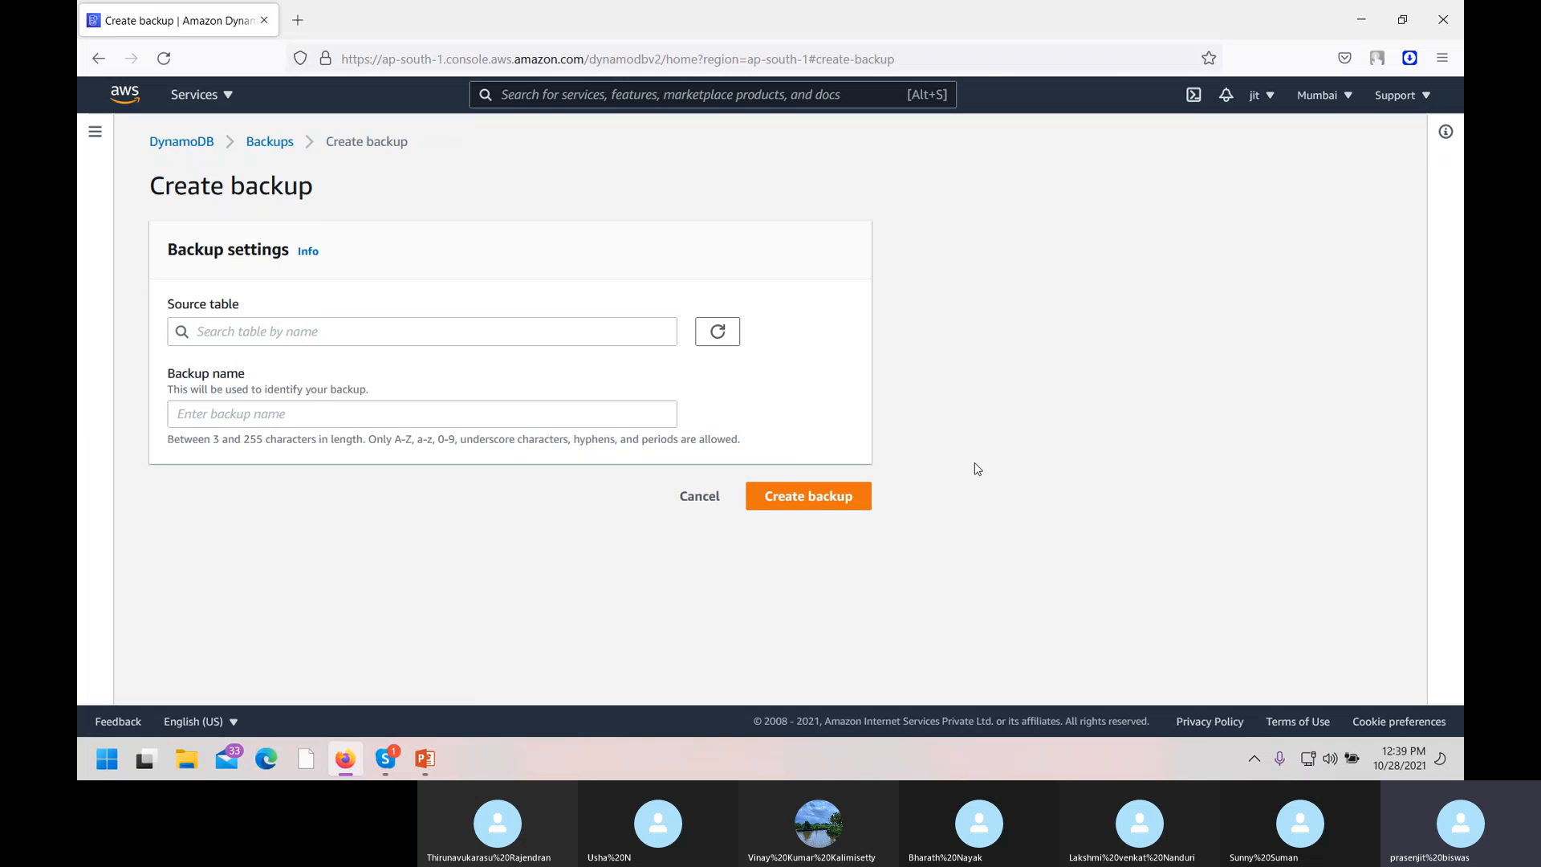
{"action": "left_click", "coordinate": [328, 331]}
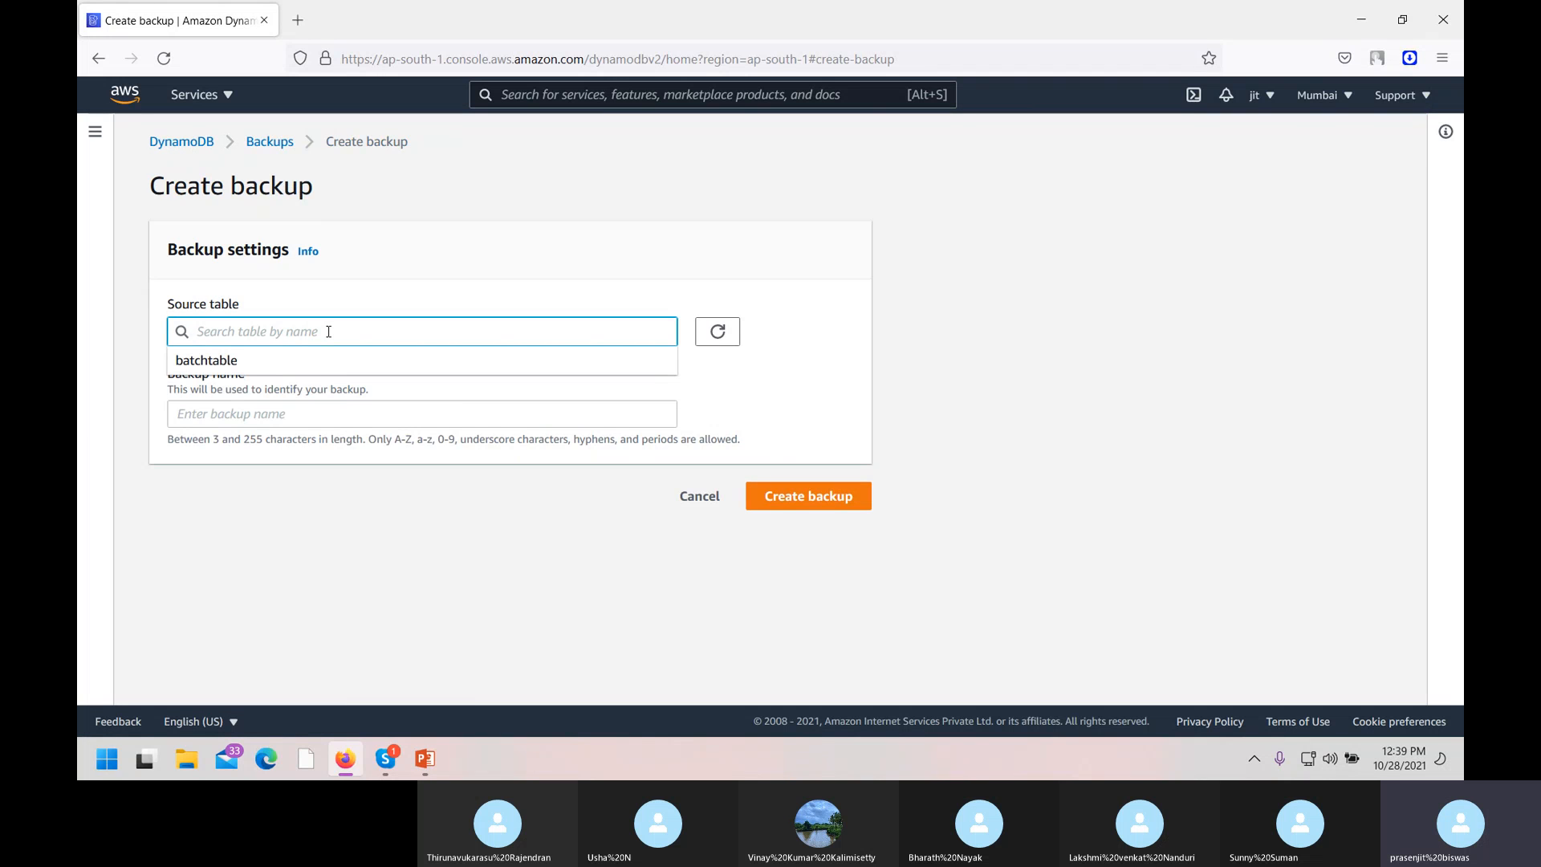
{"action": "left_click", "coordinate": [215, 362]}
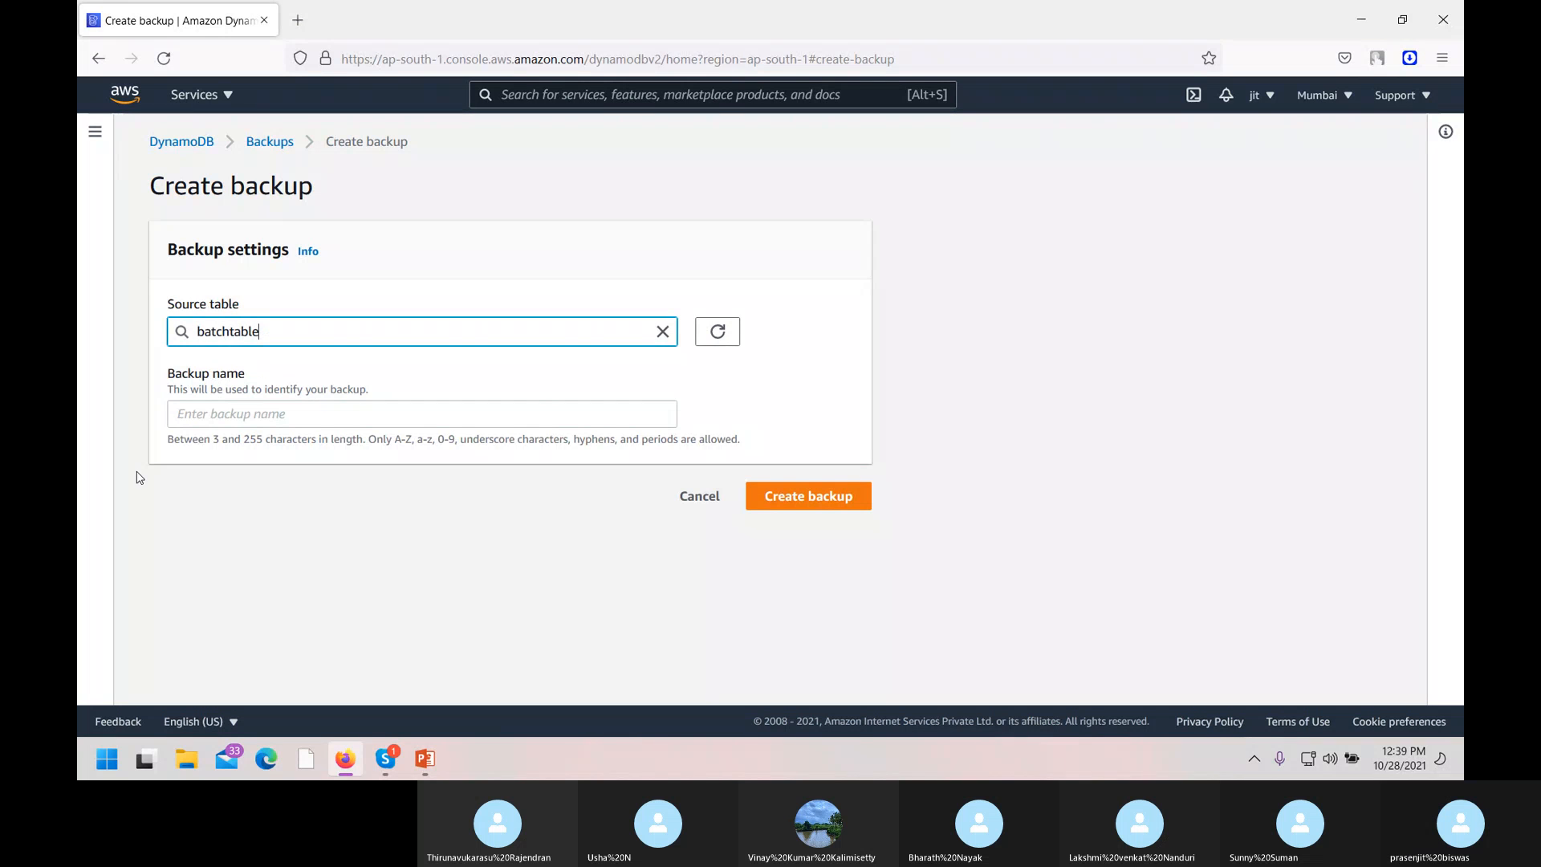
{"action": "left_click", "coordinate": [253, 419]}
{"action": "type", "text": "batch12bp"}
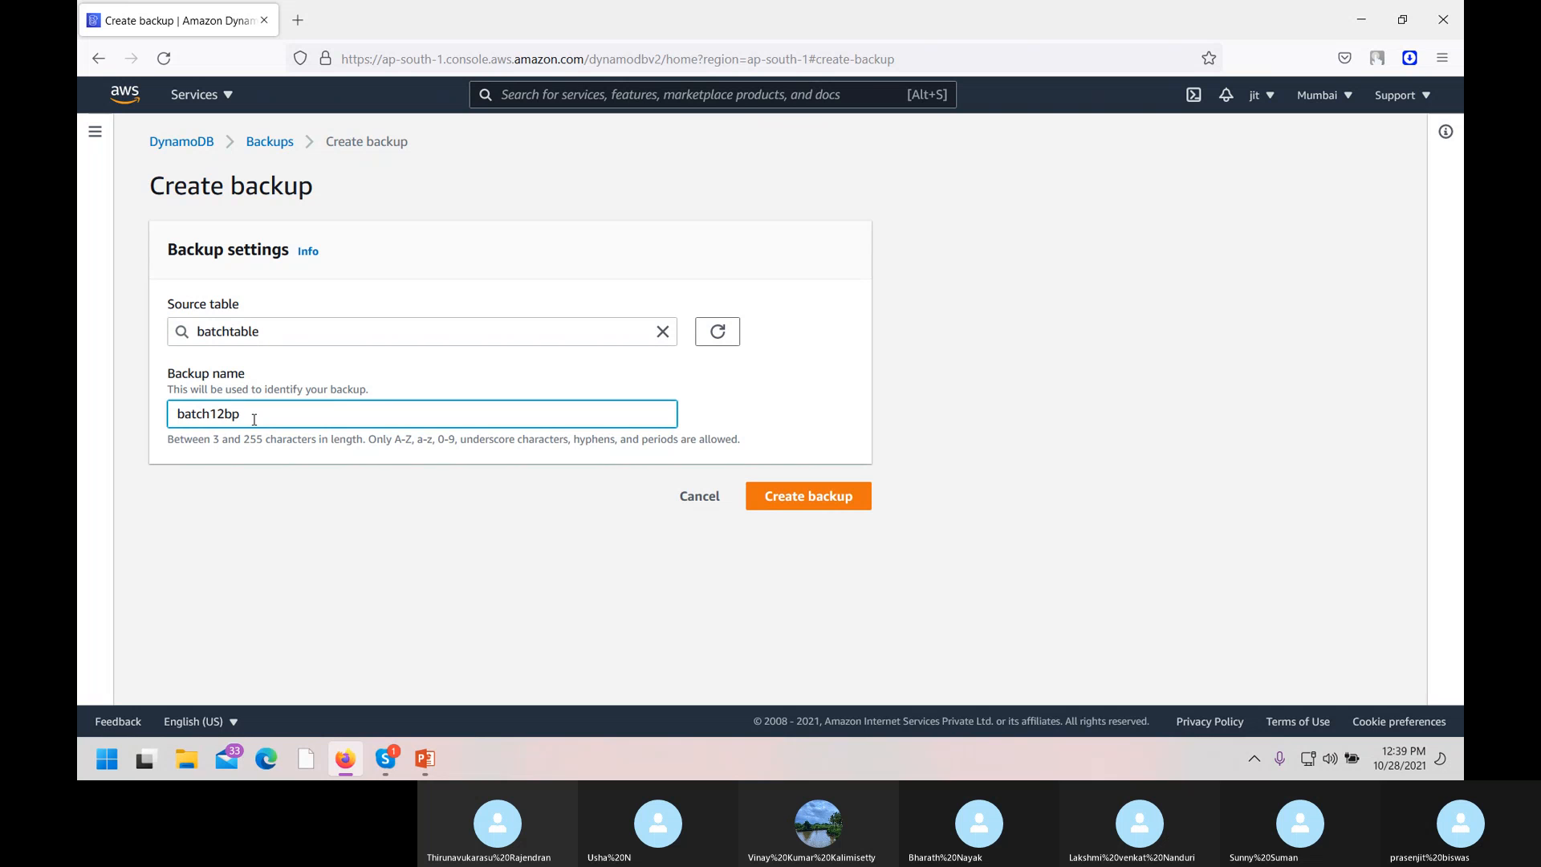
{"action": "left_click", "coordinate": [794, 495]}
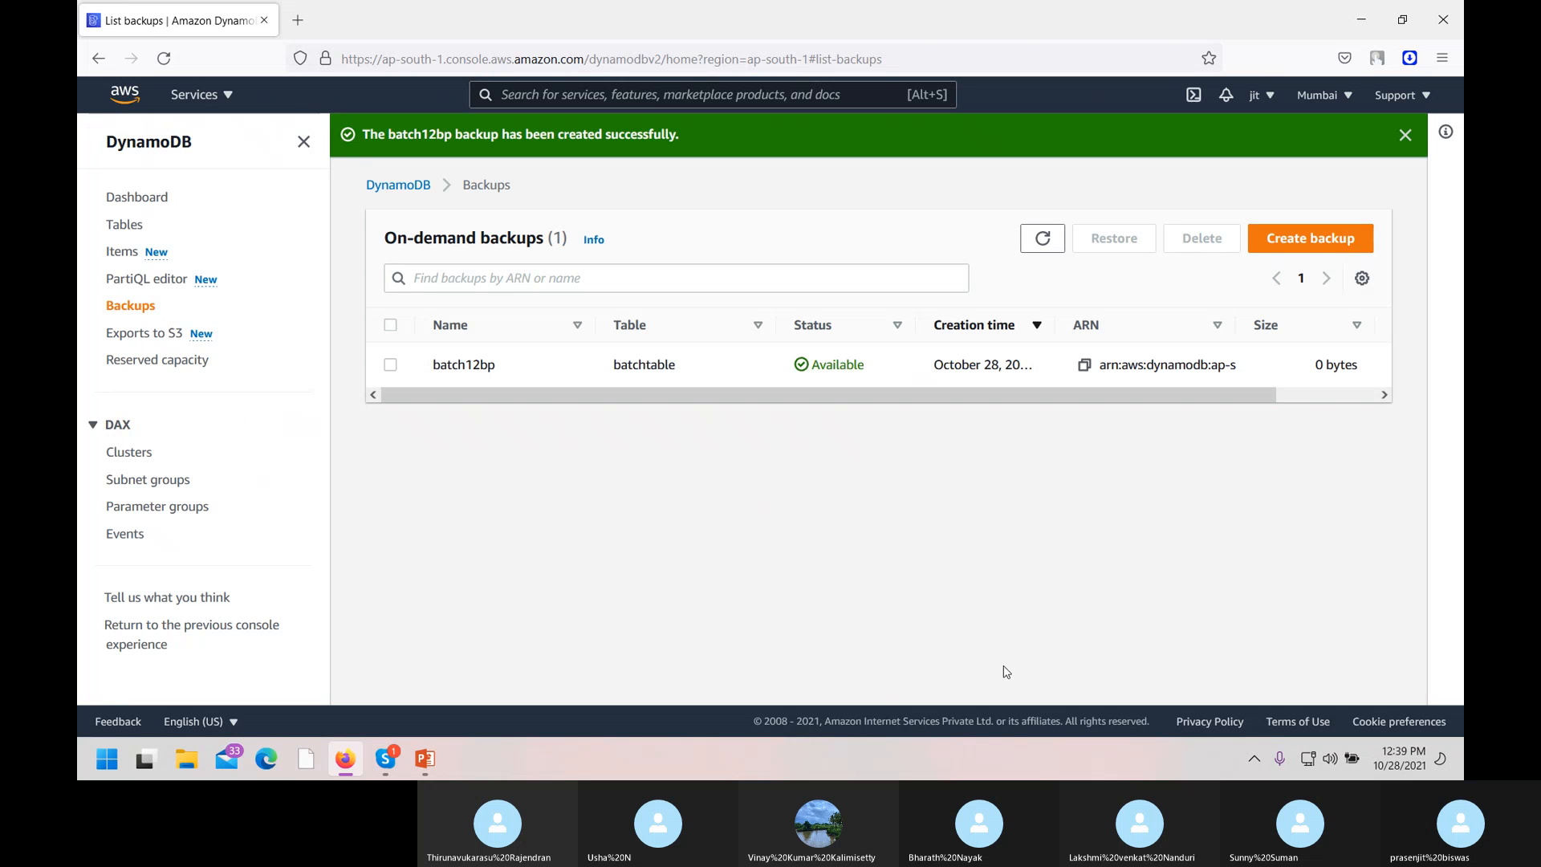
{"action": "left_click_drag", "start_coordinate": [910, 395], "coordinate": [719, 430]}
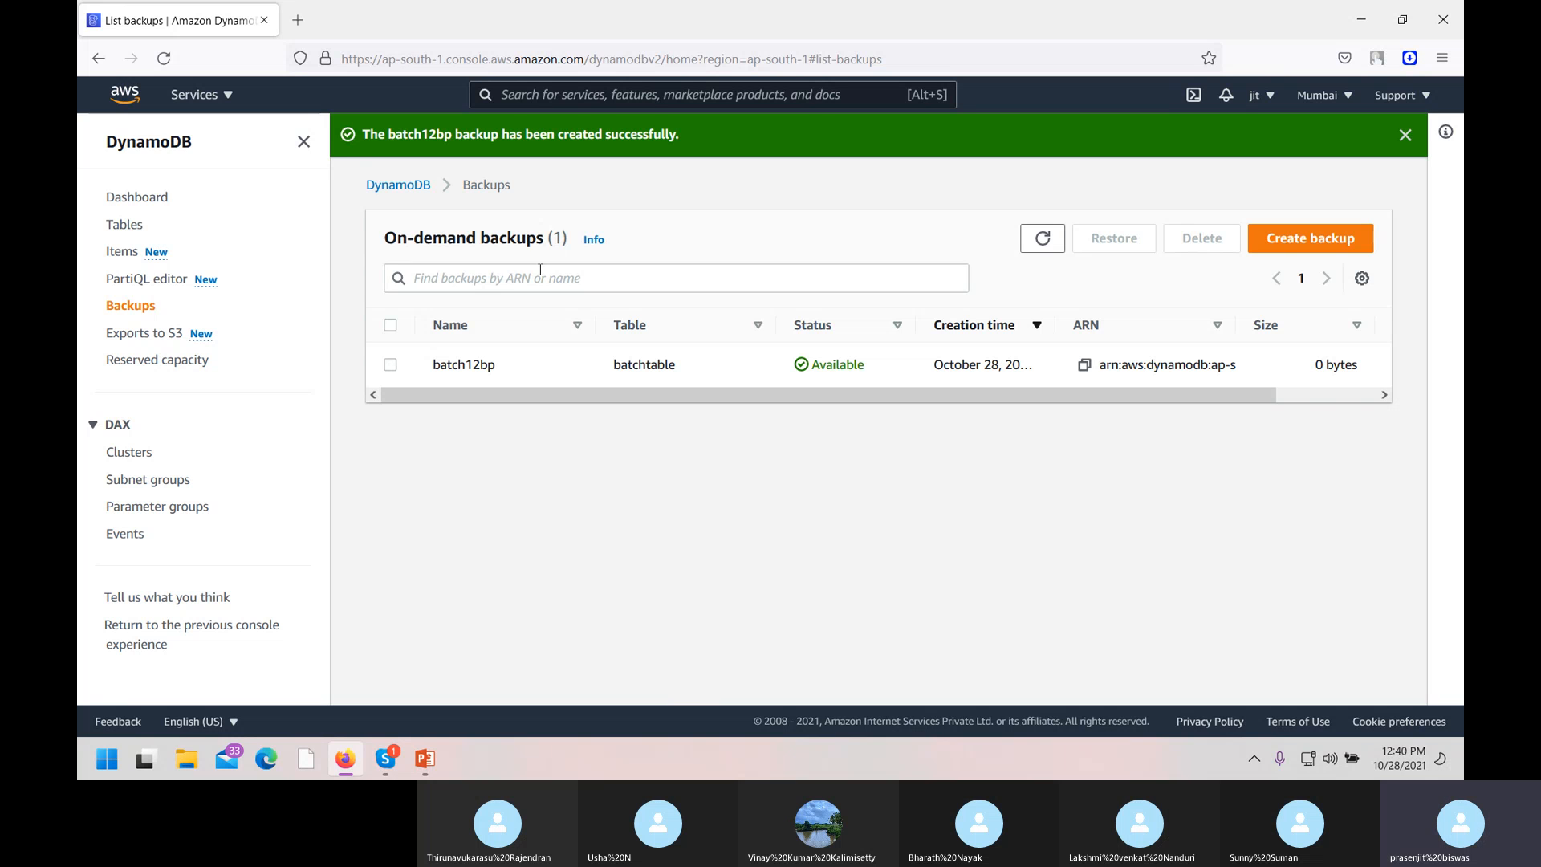
Start an S3 export of batchtable and enable point-in-time recovery on it.
{"action": "left_click", "coordinate": [129, 345]}
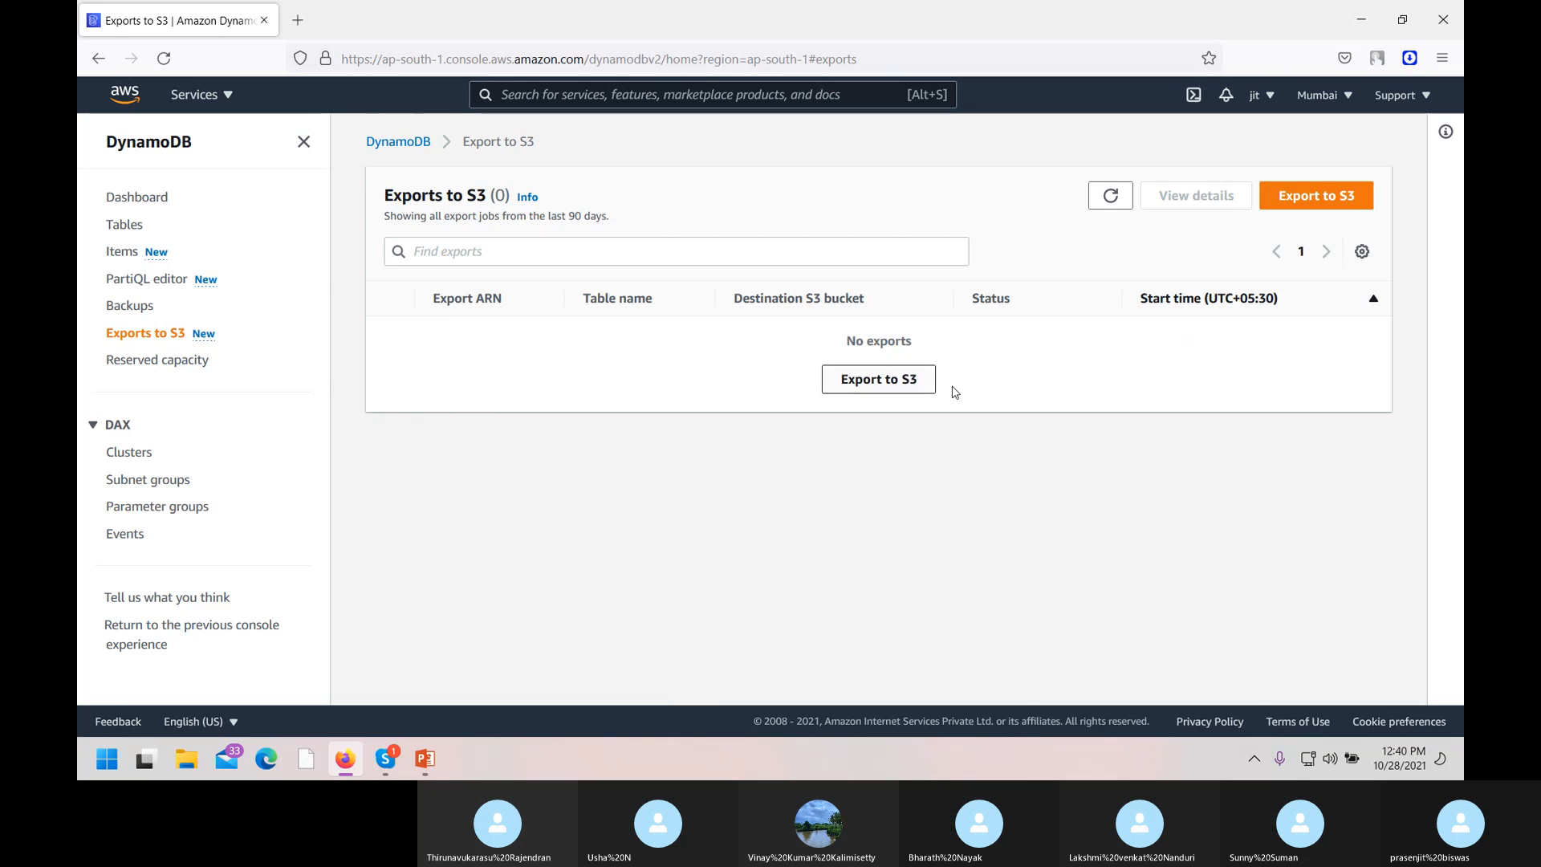
{"action": "left_click", "coordinate": [875, 388]}
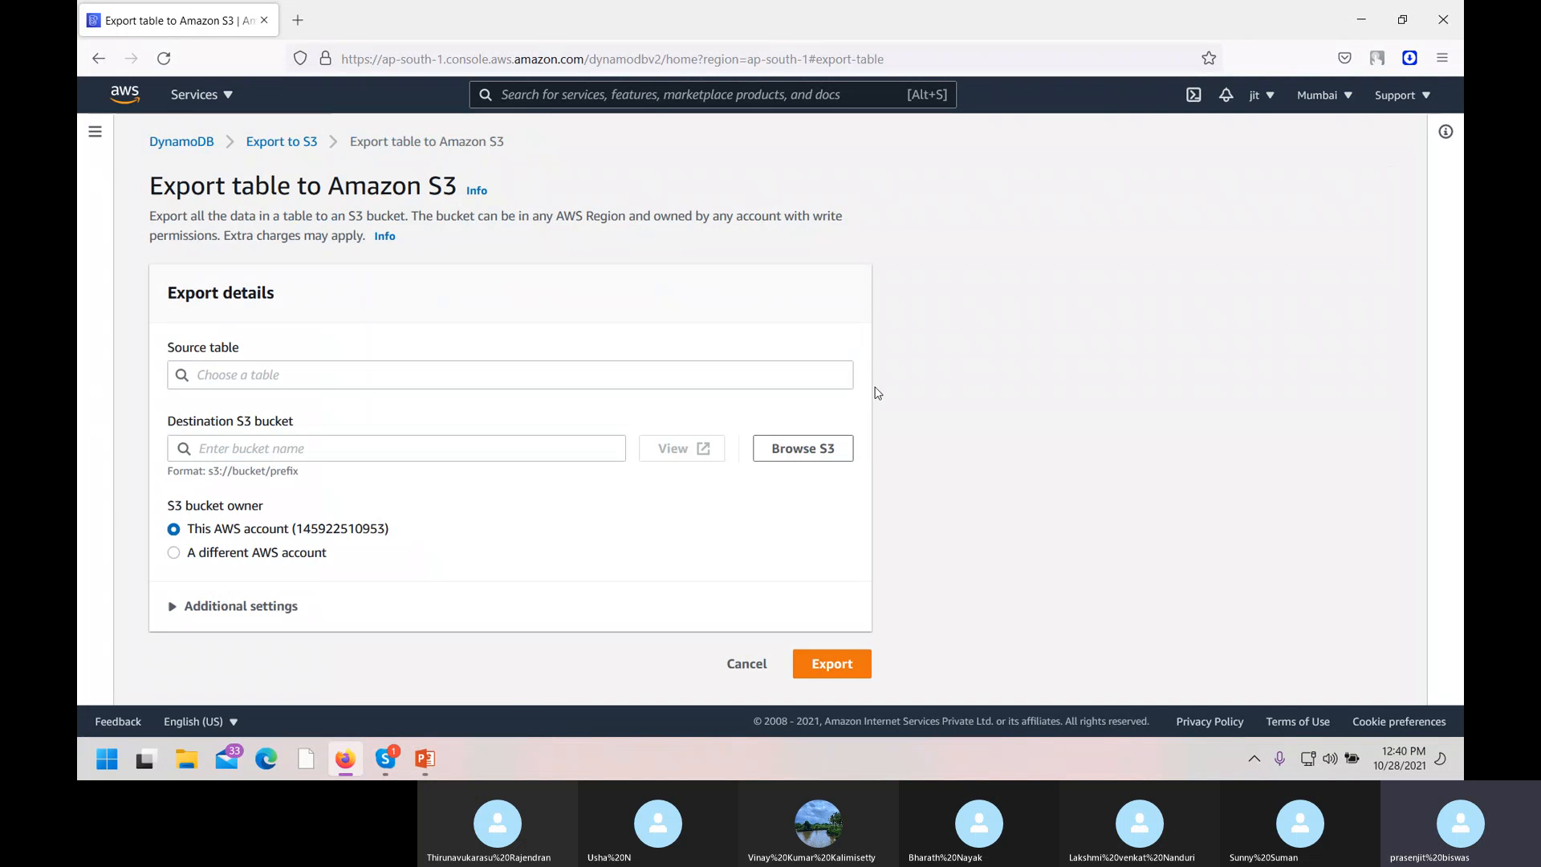
{"action": "left_click", "coordinate": [340, 370]}
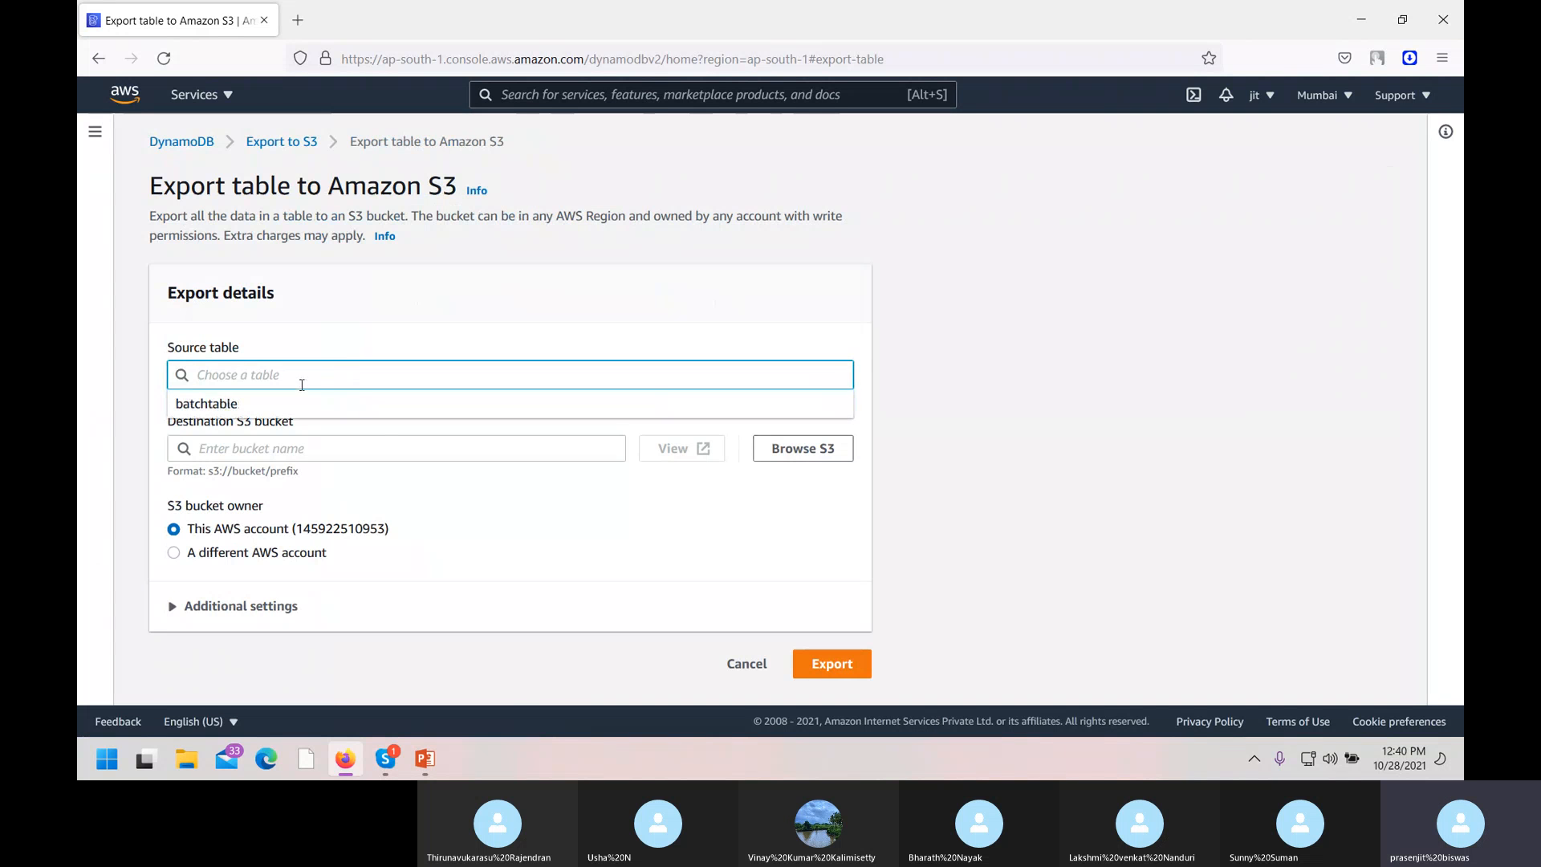
{"action": "left_click", "coordinate": [243, 405]}
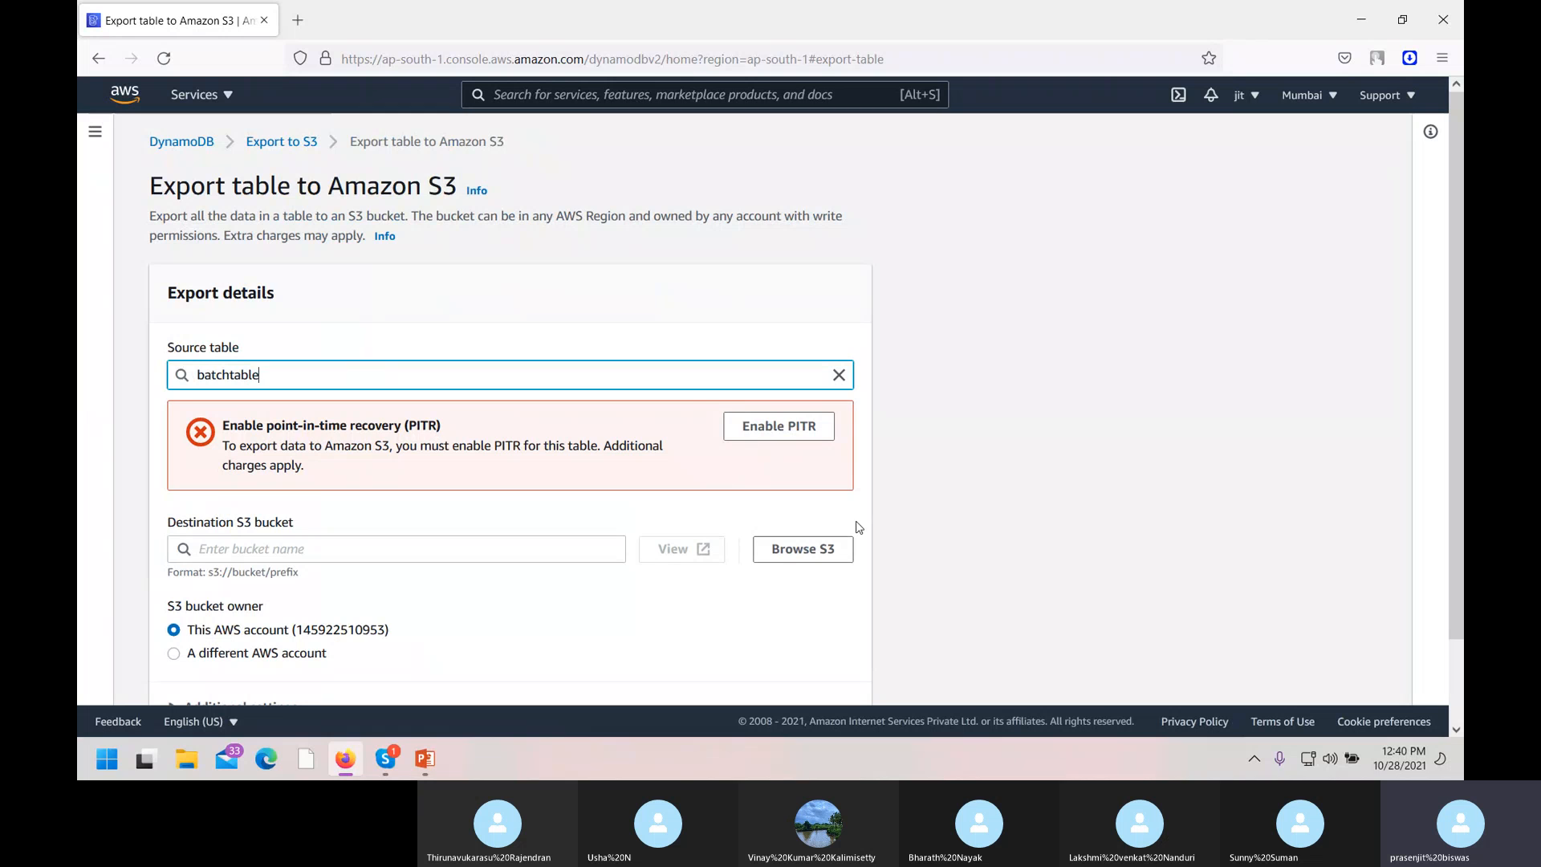
{"action": "left_click", "coordinate": [770, 430]}
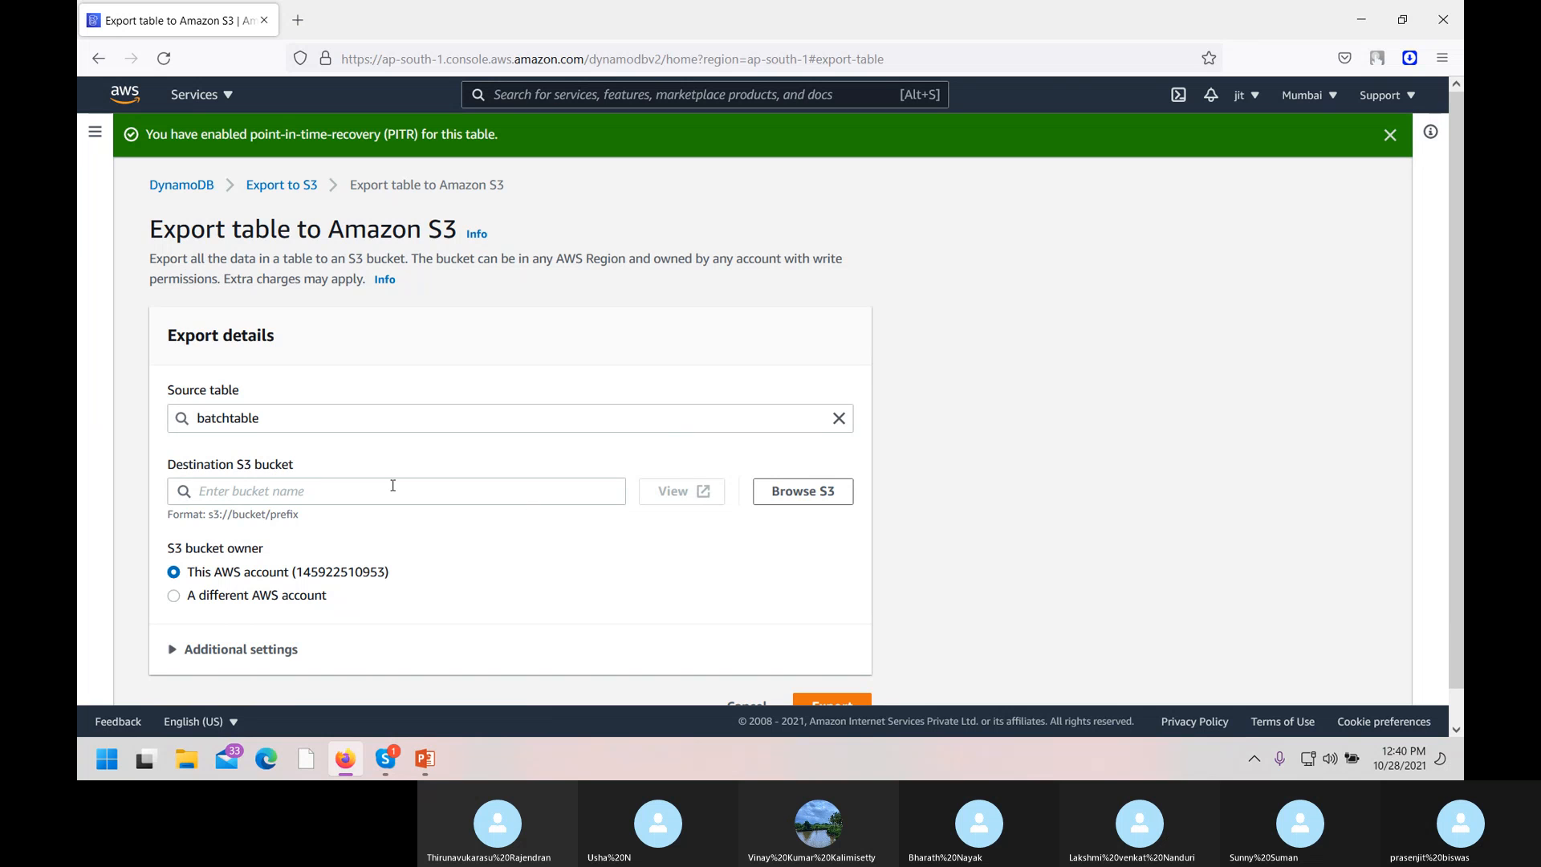
Choose the awspratical bucket as the destination, then cancel the export.
{"action": "left_click", "coordinate": [799, 495]}
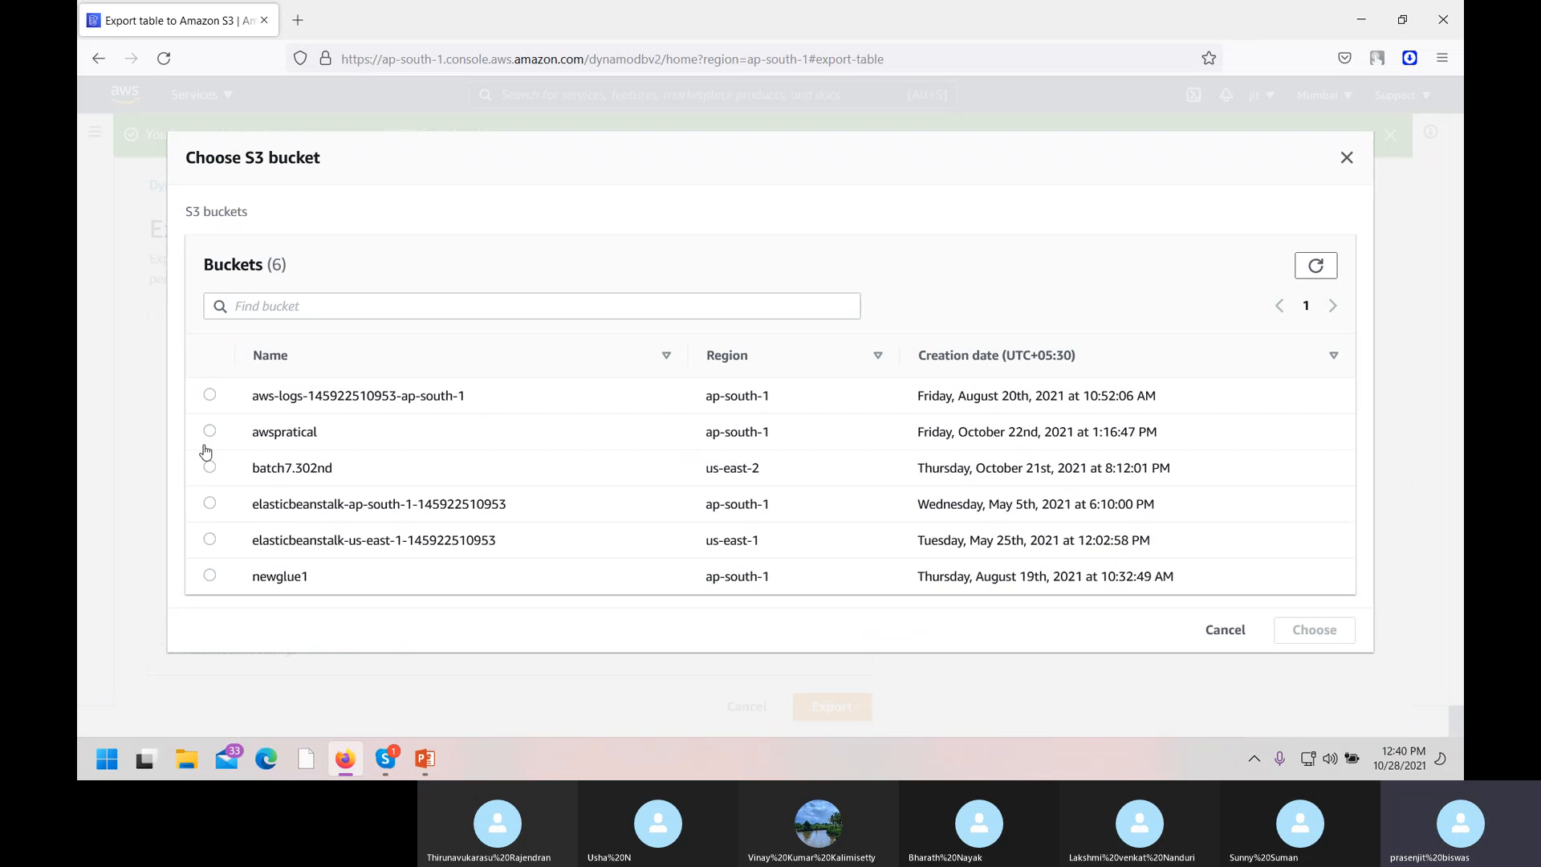
{"action": "left_click", "coordinate": [210, 431]}
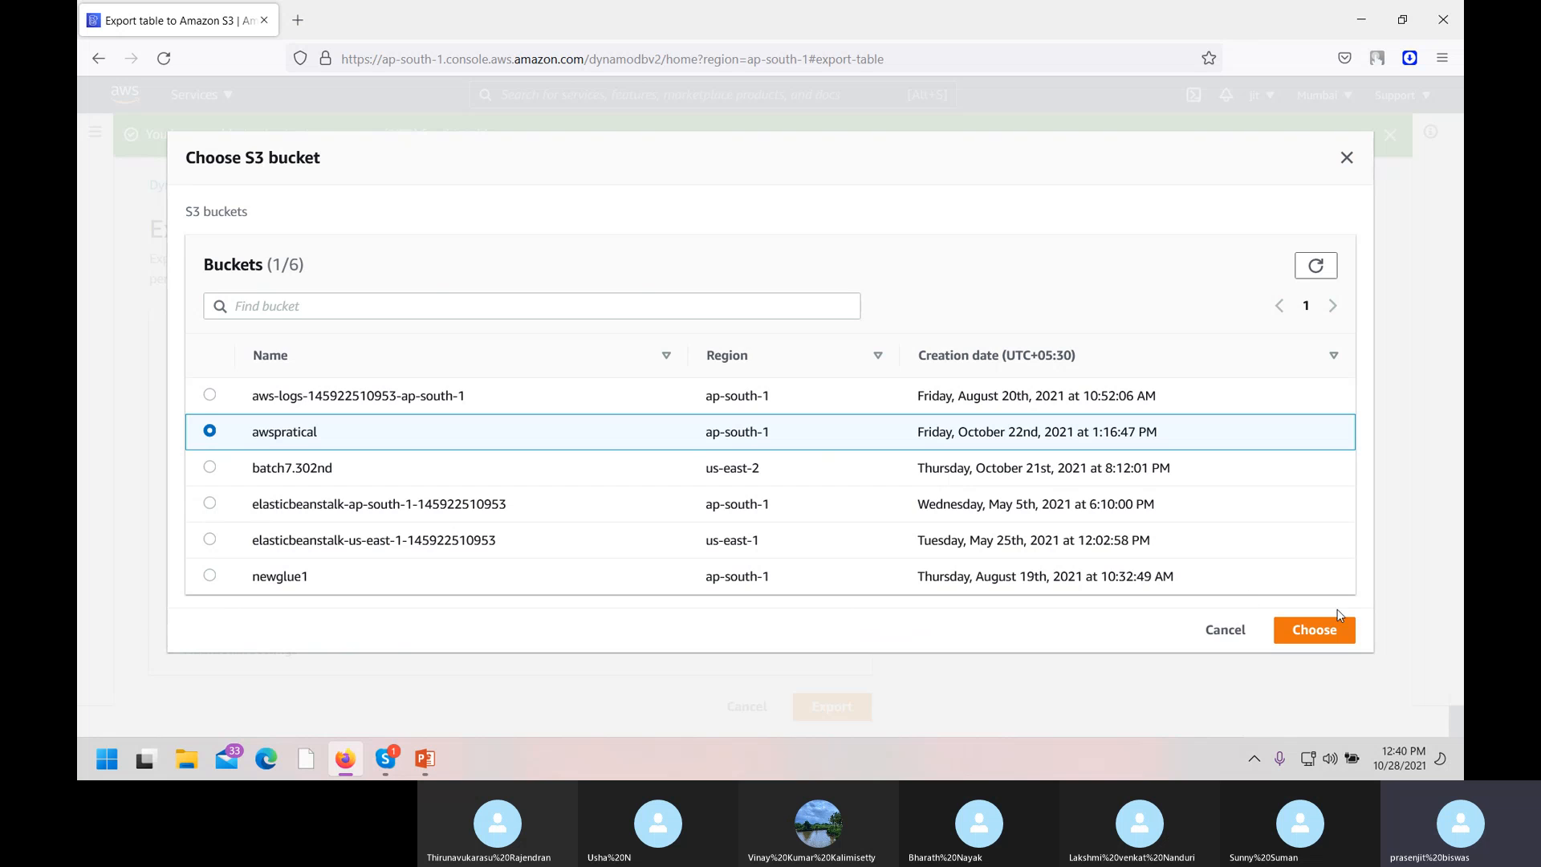
{"action": "left_click", "coordinate": [1316, 633]}
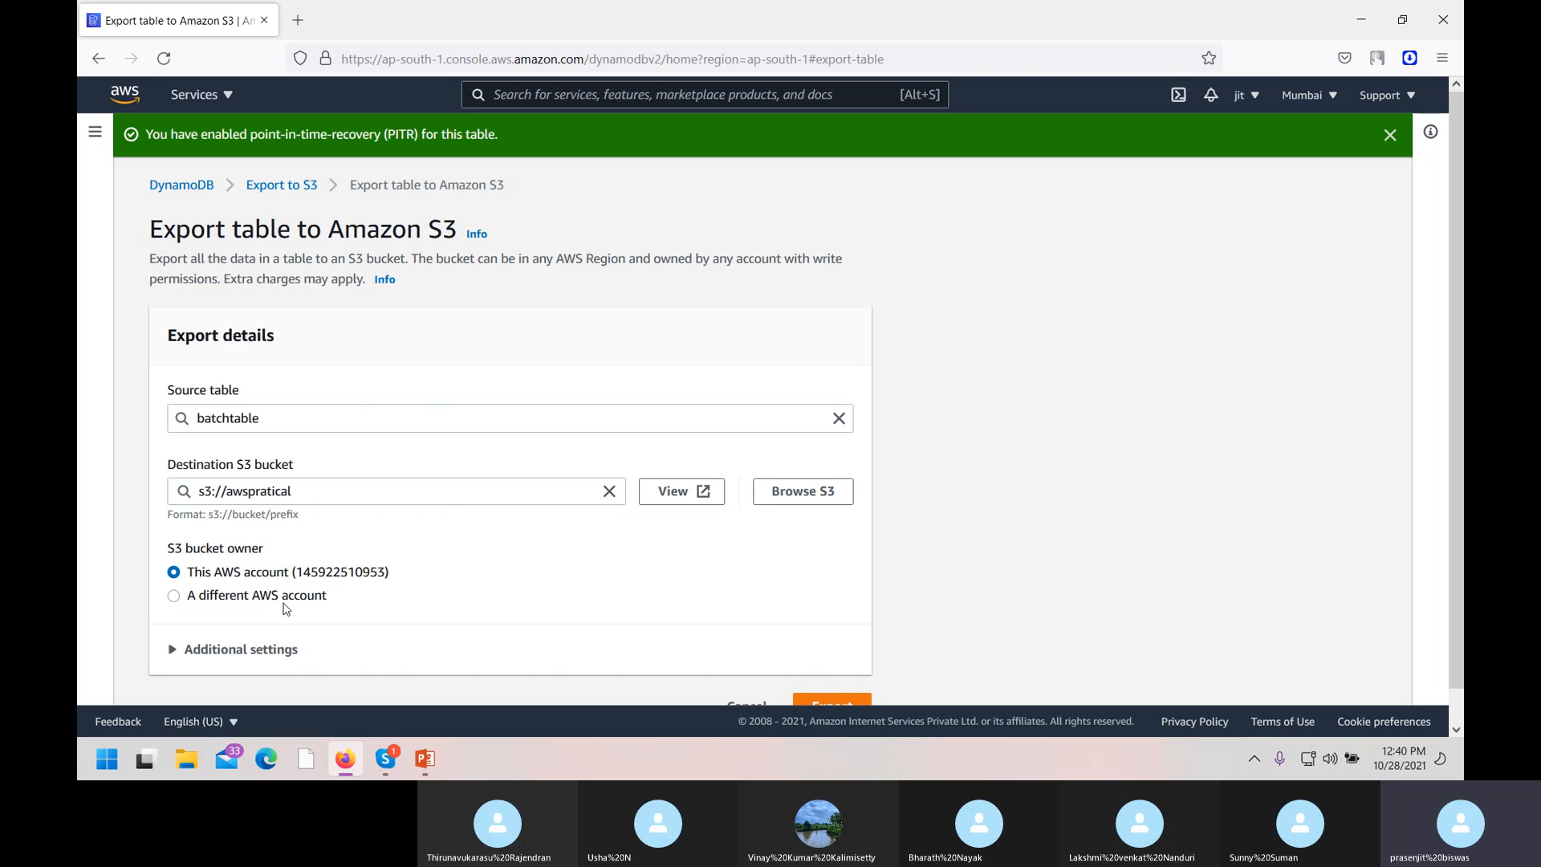
{"action": "scroll", "coordinate": [280, 614], "scroll_direction": "down", "scroll_amount": 1}
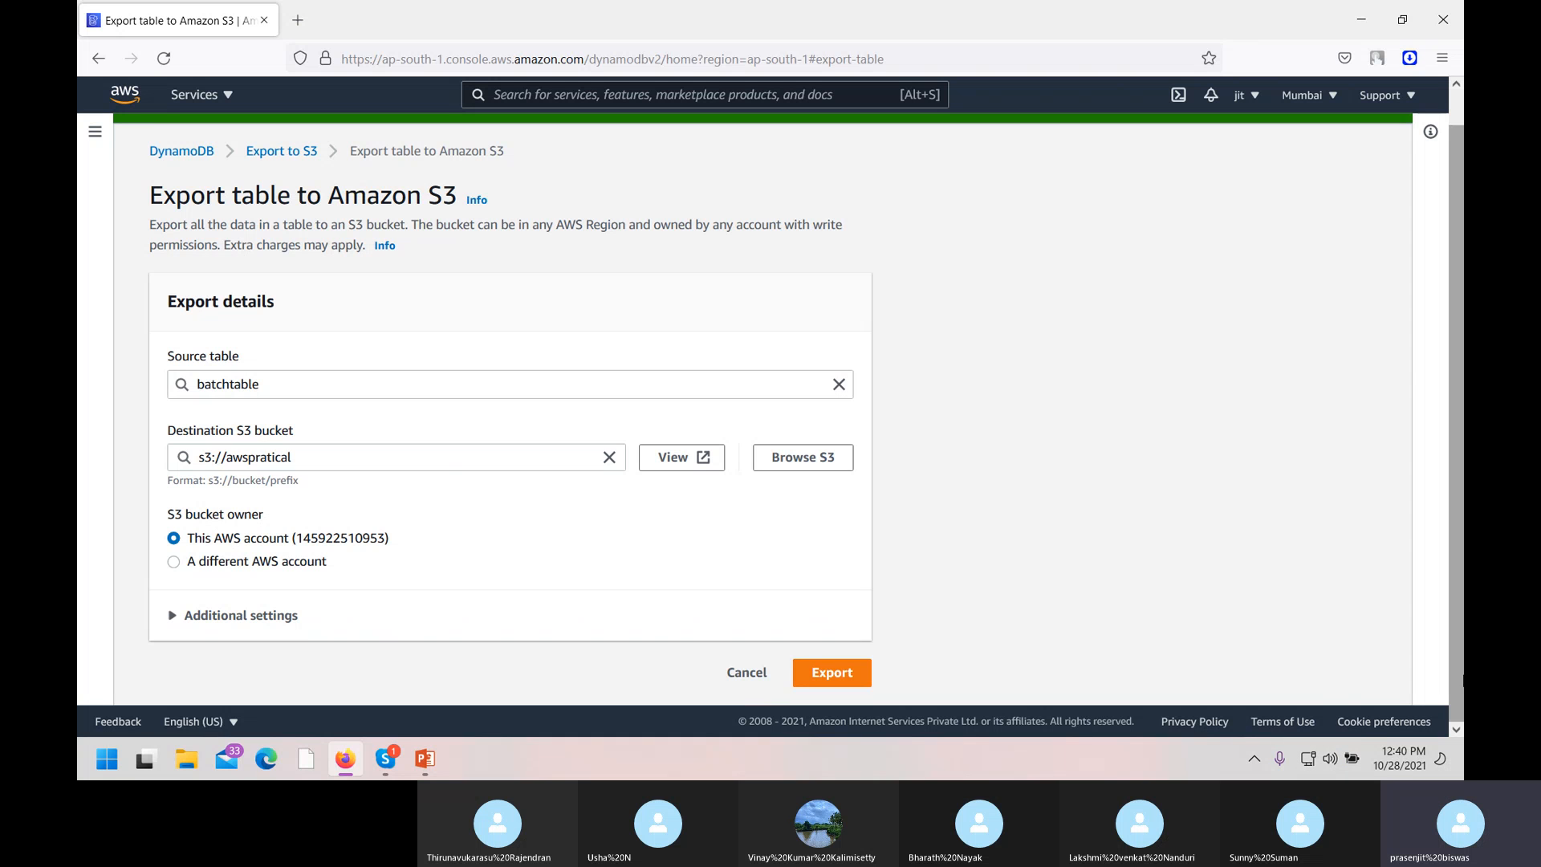
{"action": "left_click", "coordinate": [764, 674]}
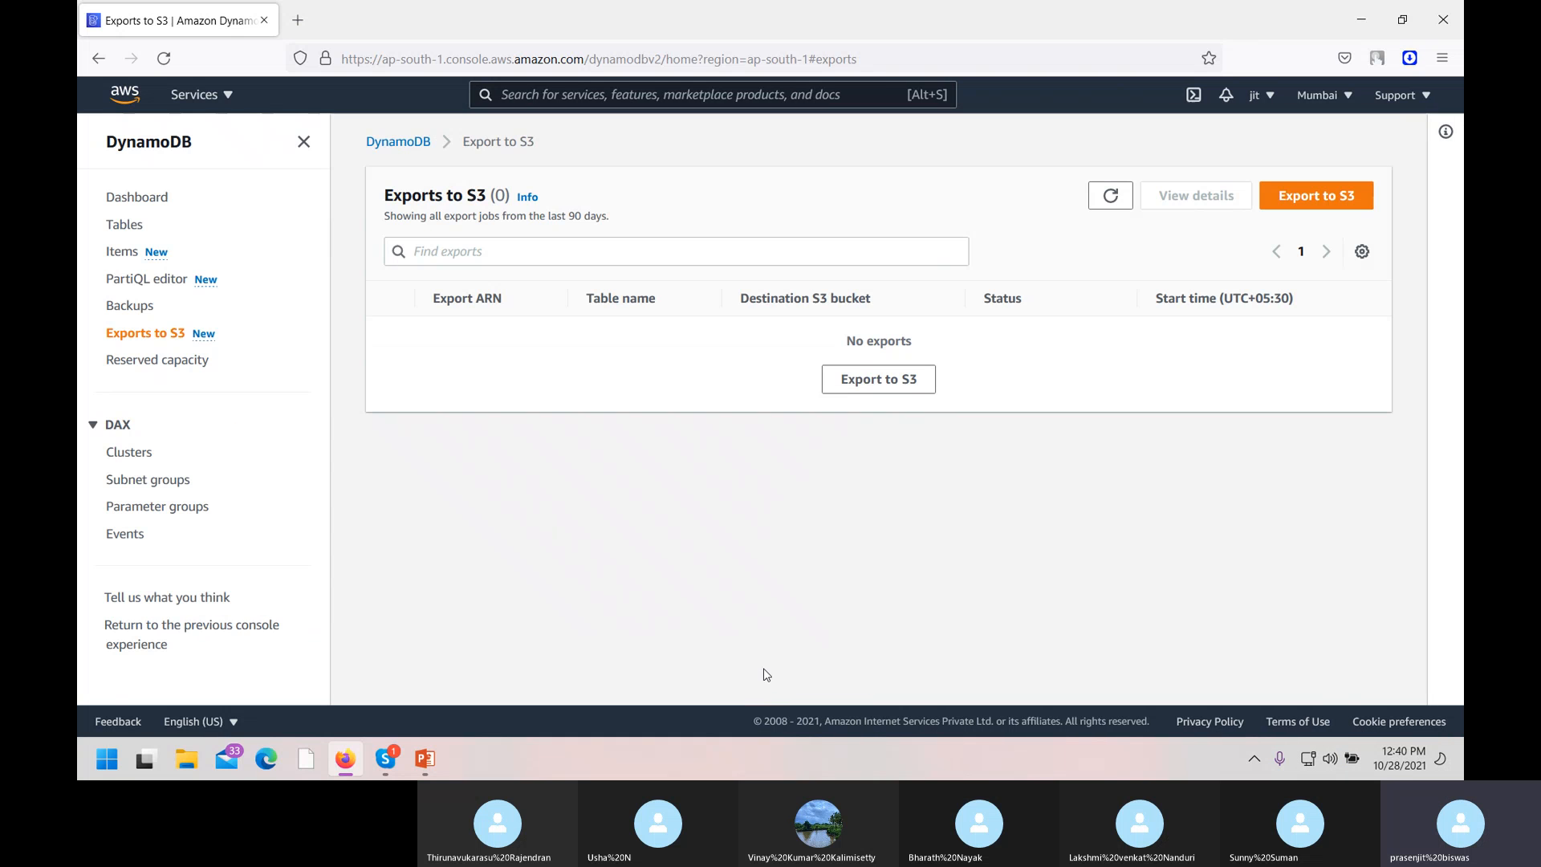
Delete batchtable, confirming with 'delete', refresh the tables, and view the Backups list.
{"action": "left_click", "coordinate": [122, 232]}
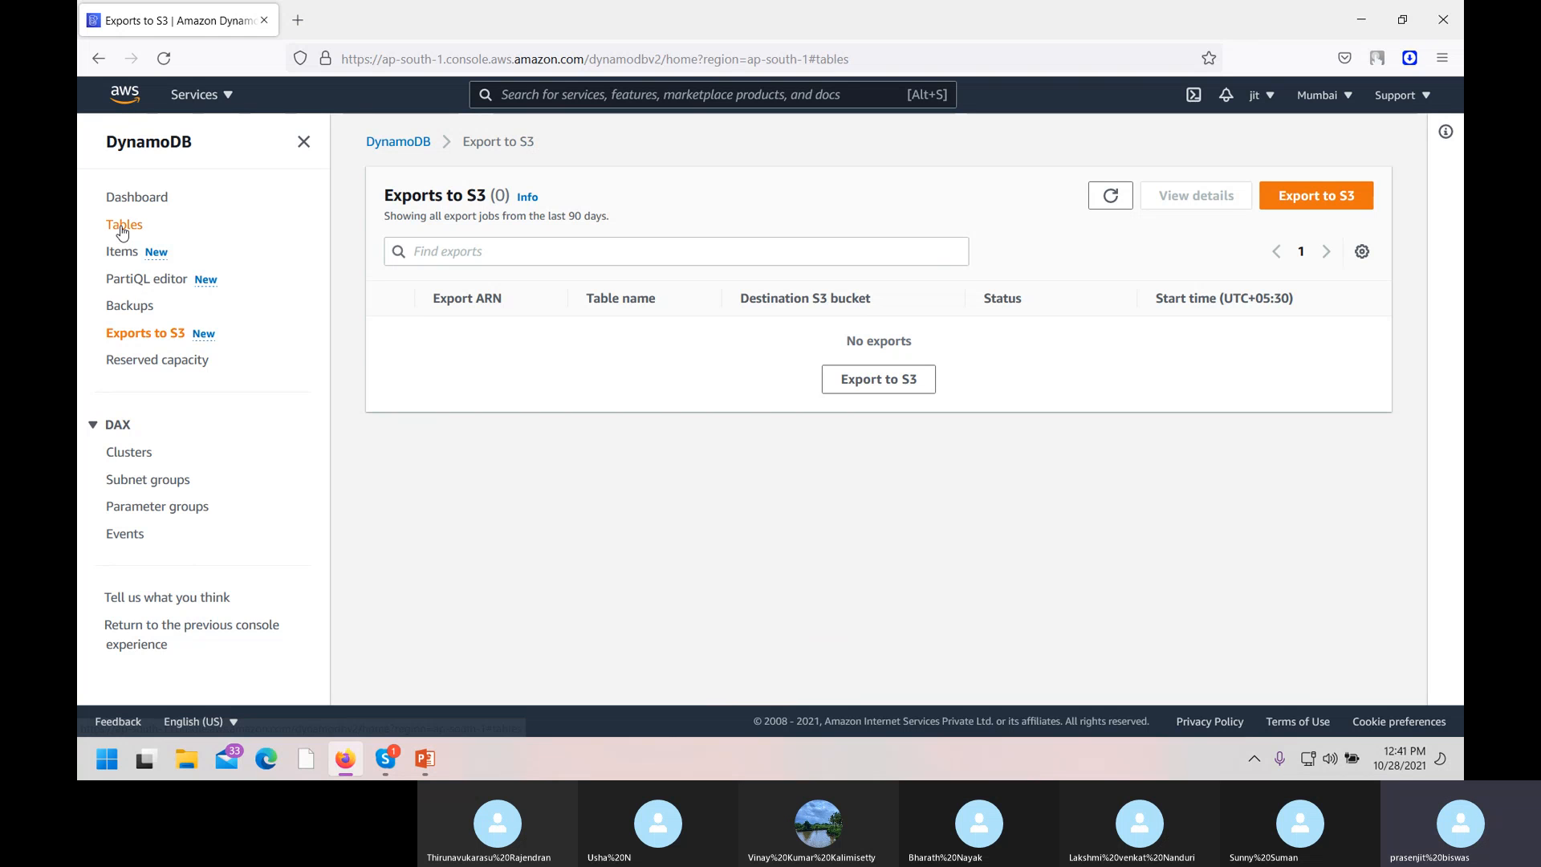
{"action": "left_click", "coordinate": [390, 338]}
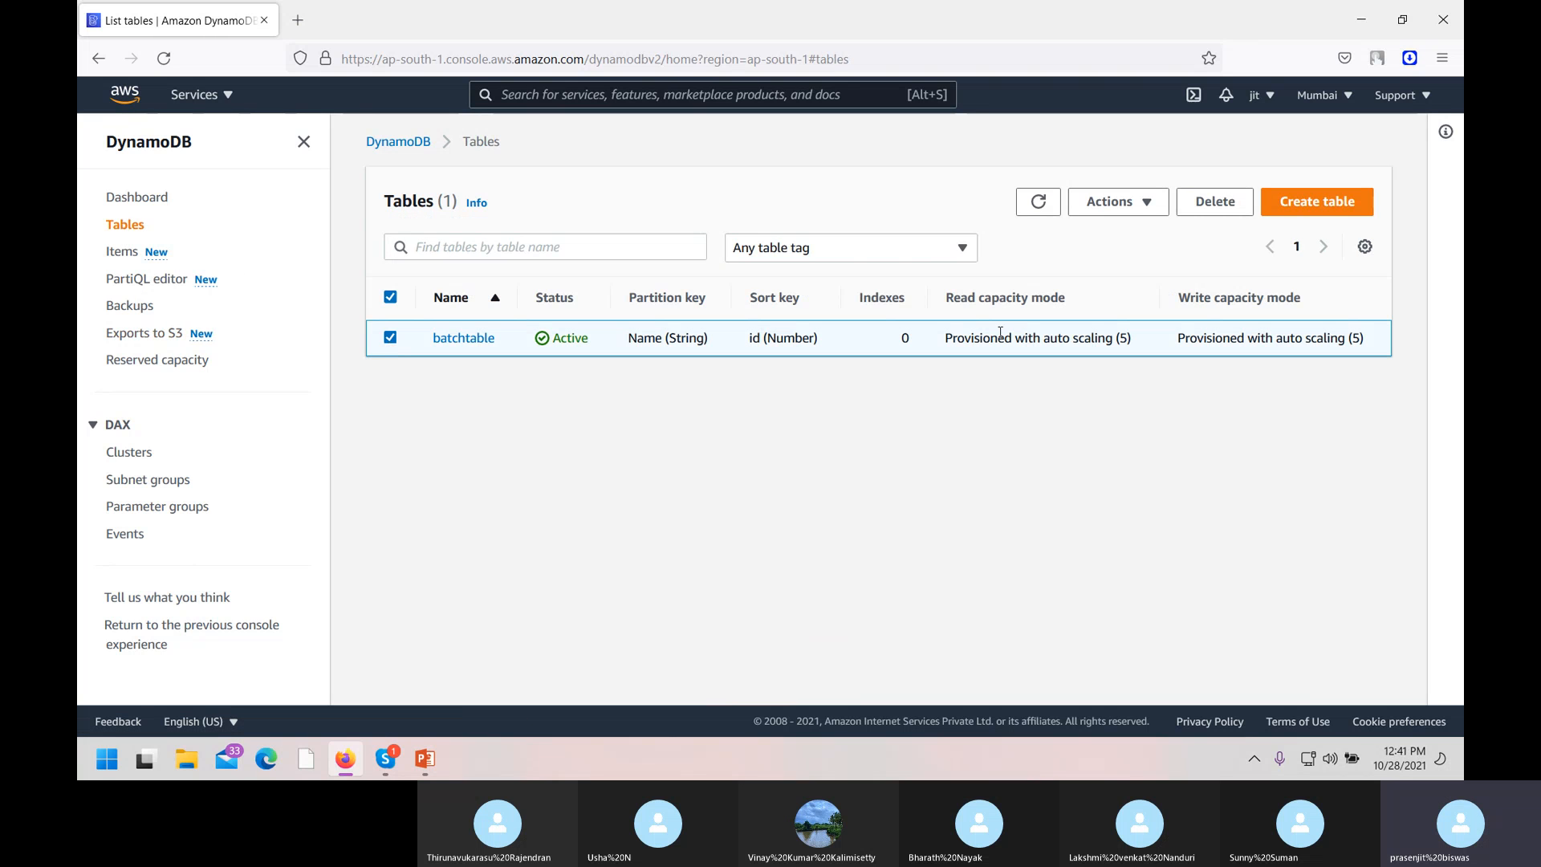
{"action": "left_click", "coordinate": [1215, 202]}
{"action": "left_click", "coordinate": [683, 509]}
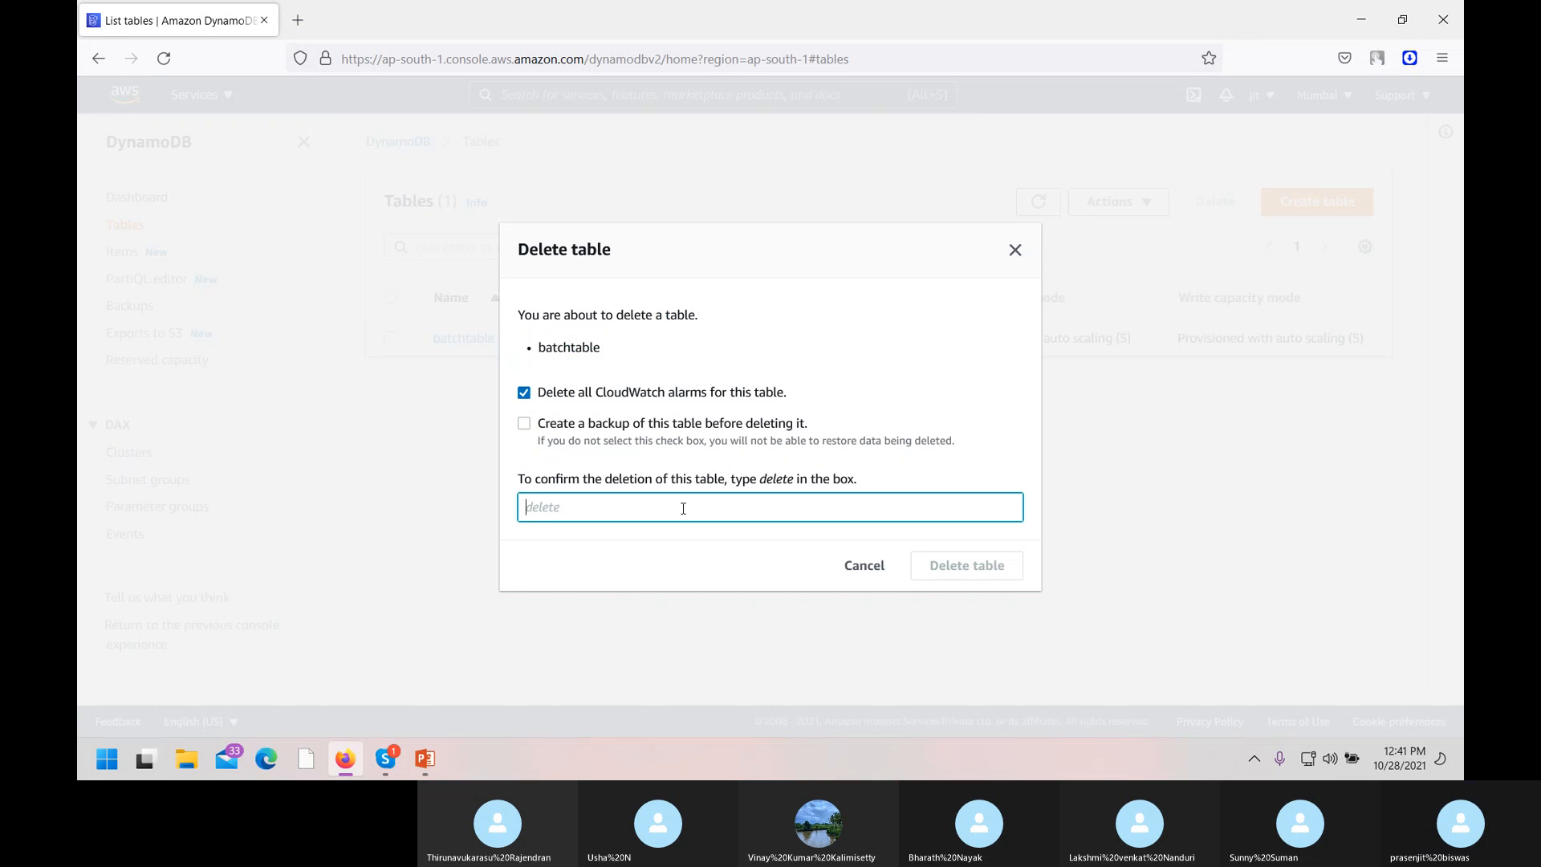
{"action": "type", "text": "delete"}
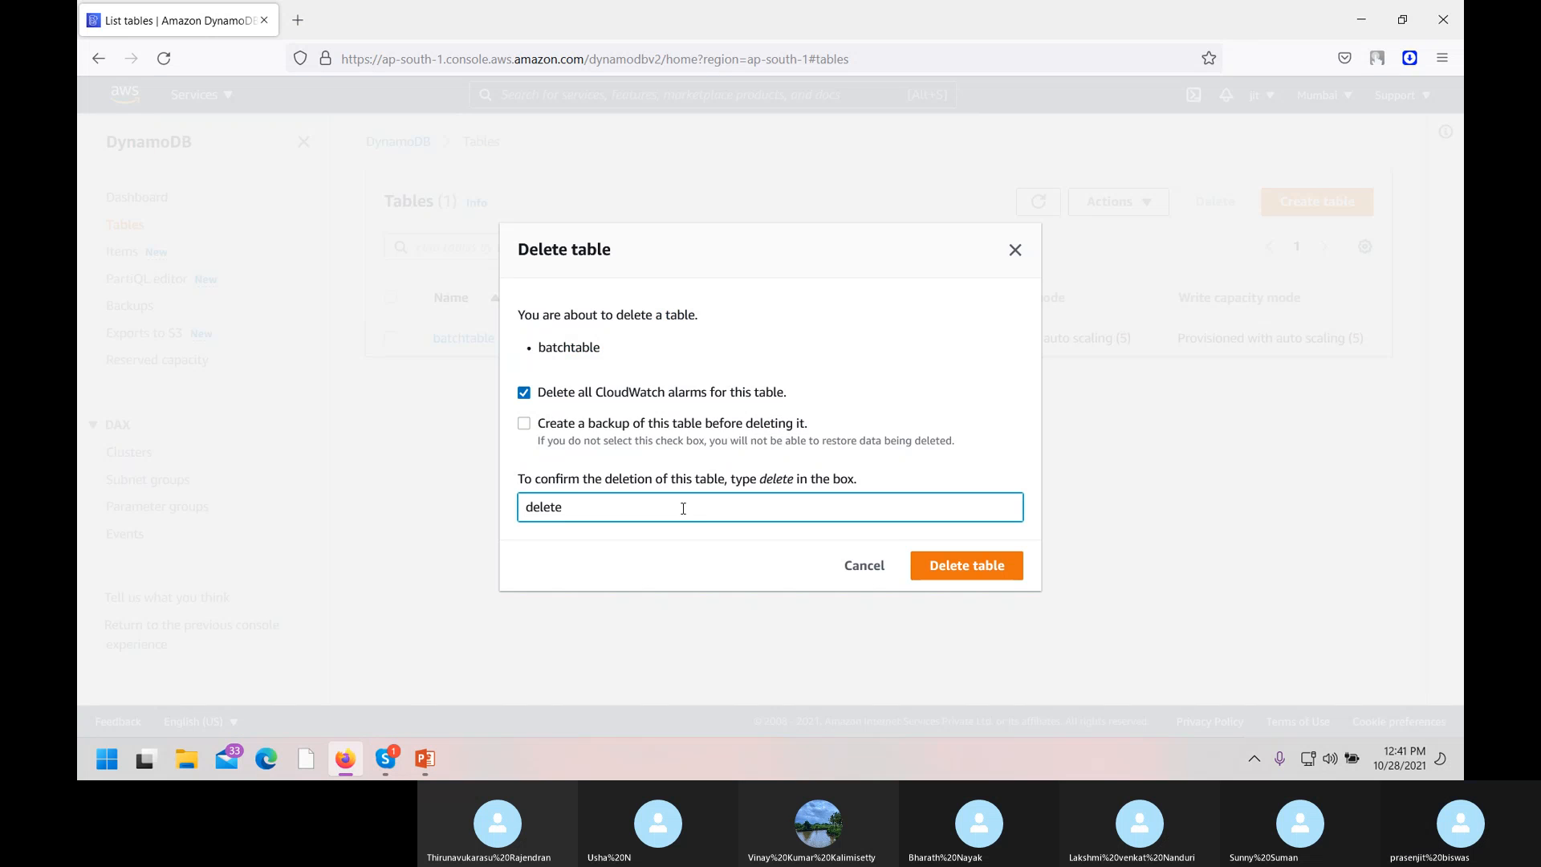
{"action": "left_click", "coordinate": [986, 565]}
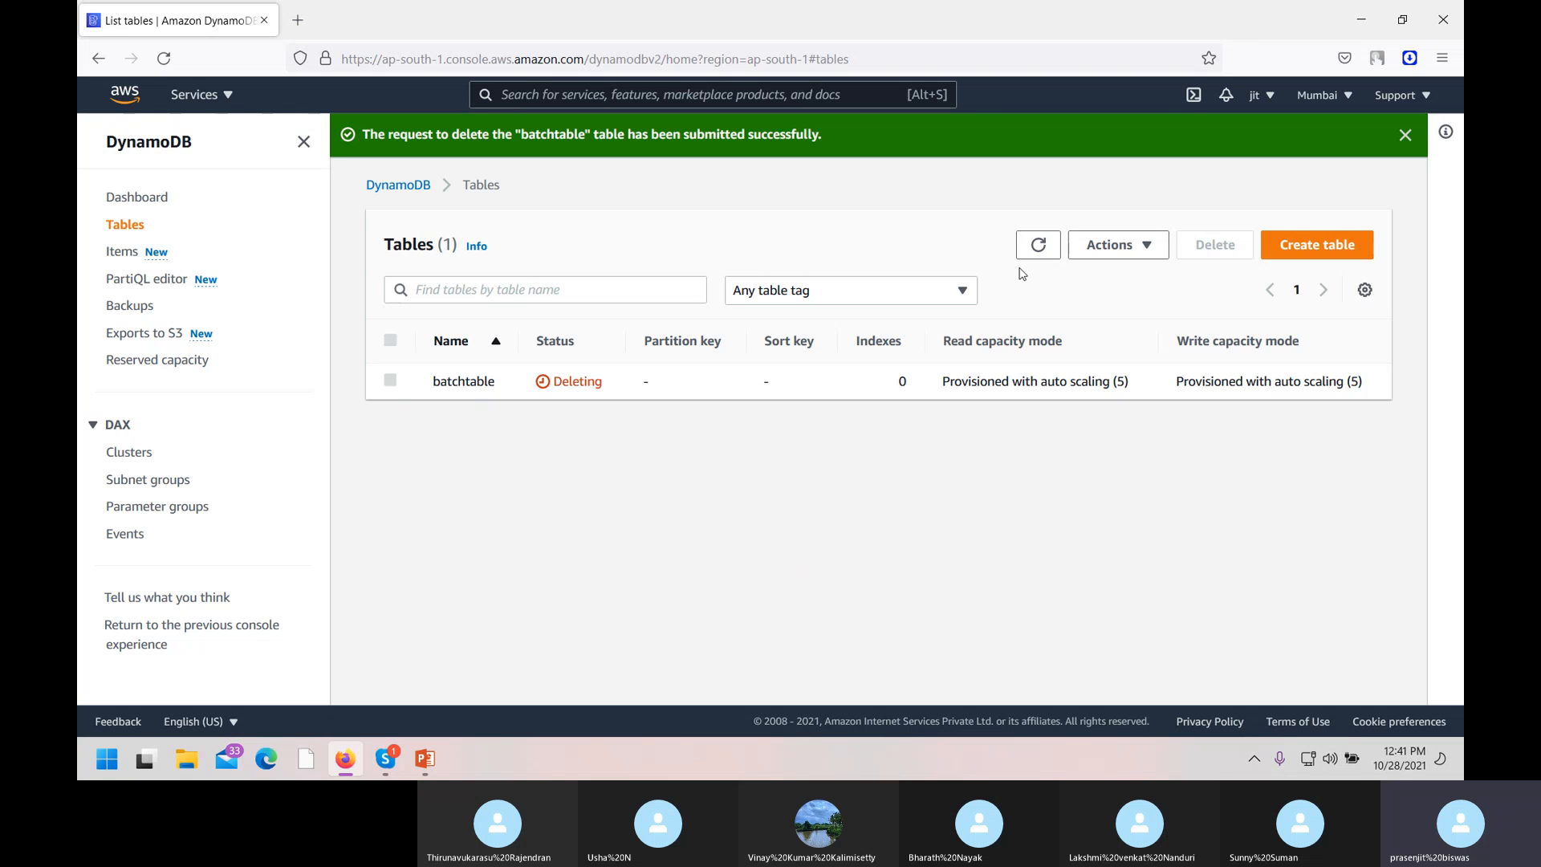
{"action": "left_click", "coordinate": [1038, 245]}
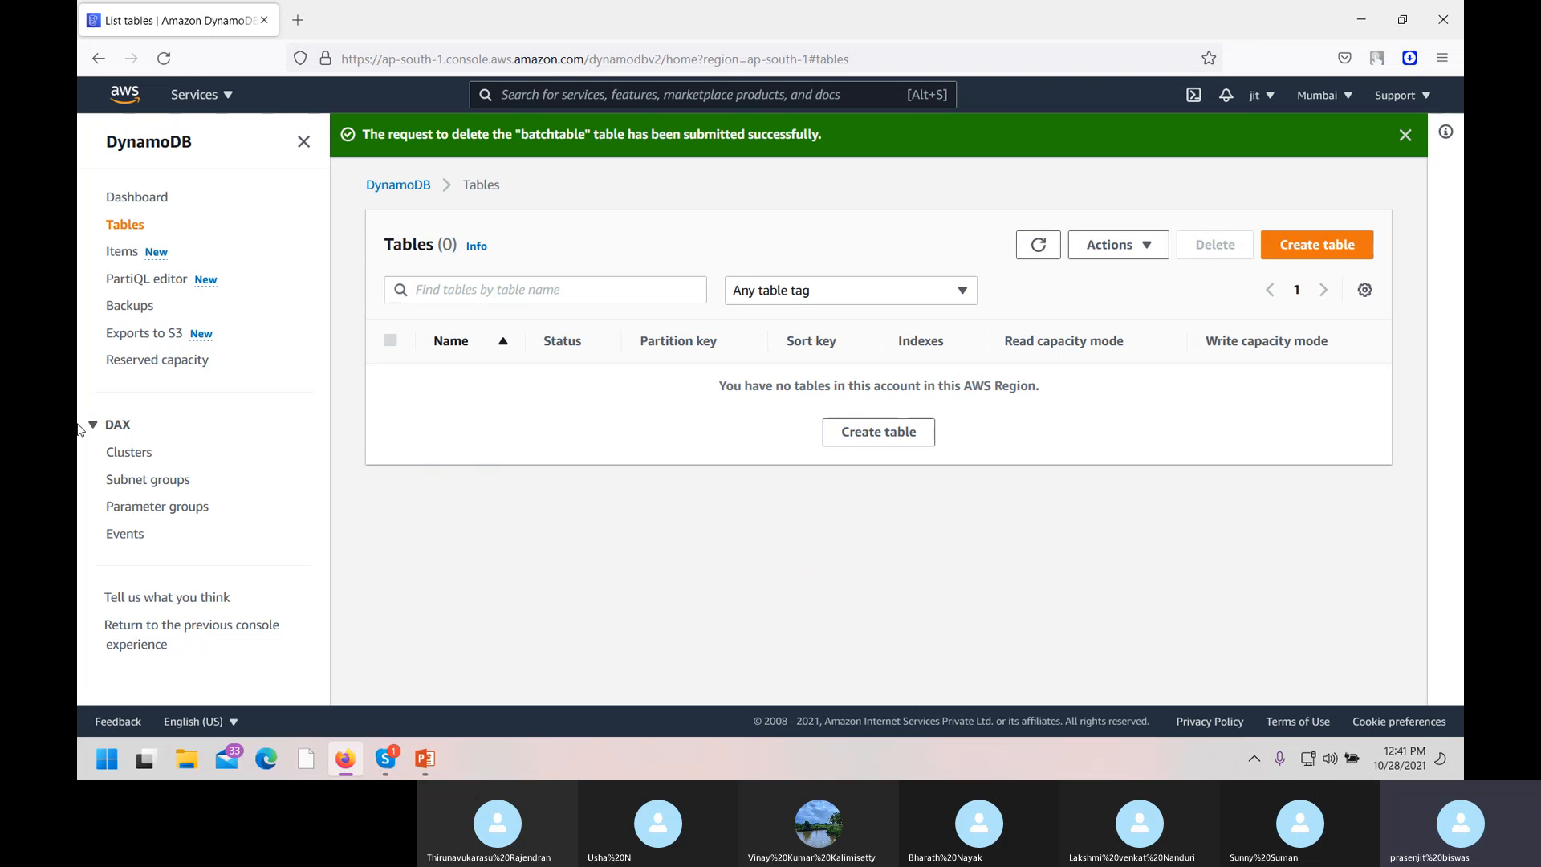
{"action": "left_click", "coordinate": [130, 307]}
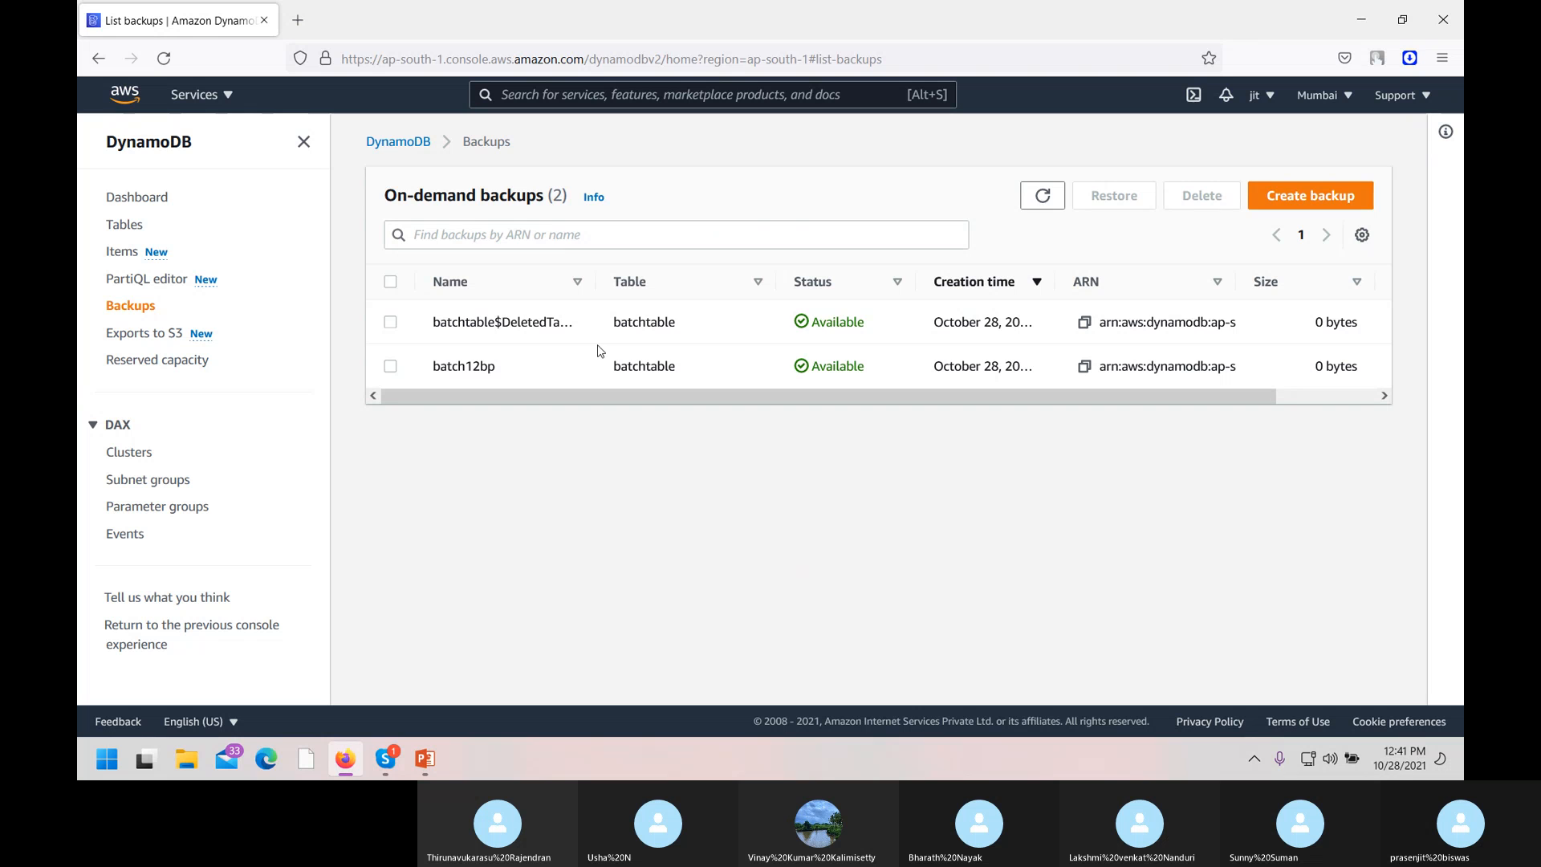
Restore batch12bp as table 'new' with all secondary indexes, in the same region.
{"action": "left_click", "coordinate": [390, 366]}
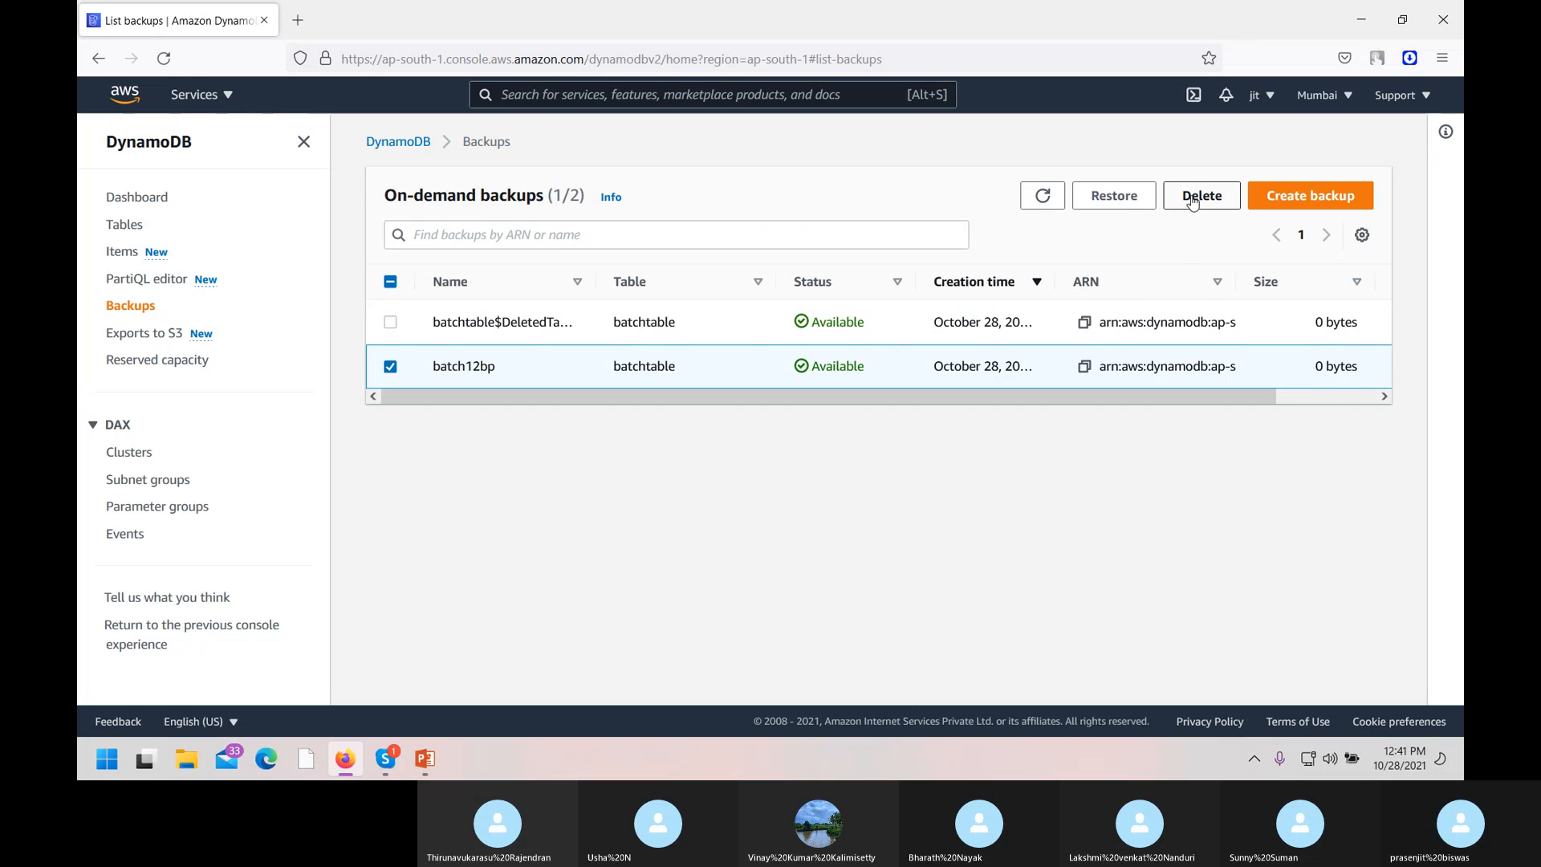
{"action": "left_click", "coordinate": [1108, 203]}
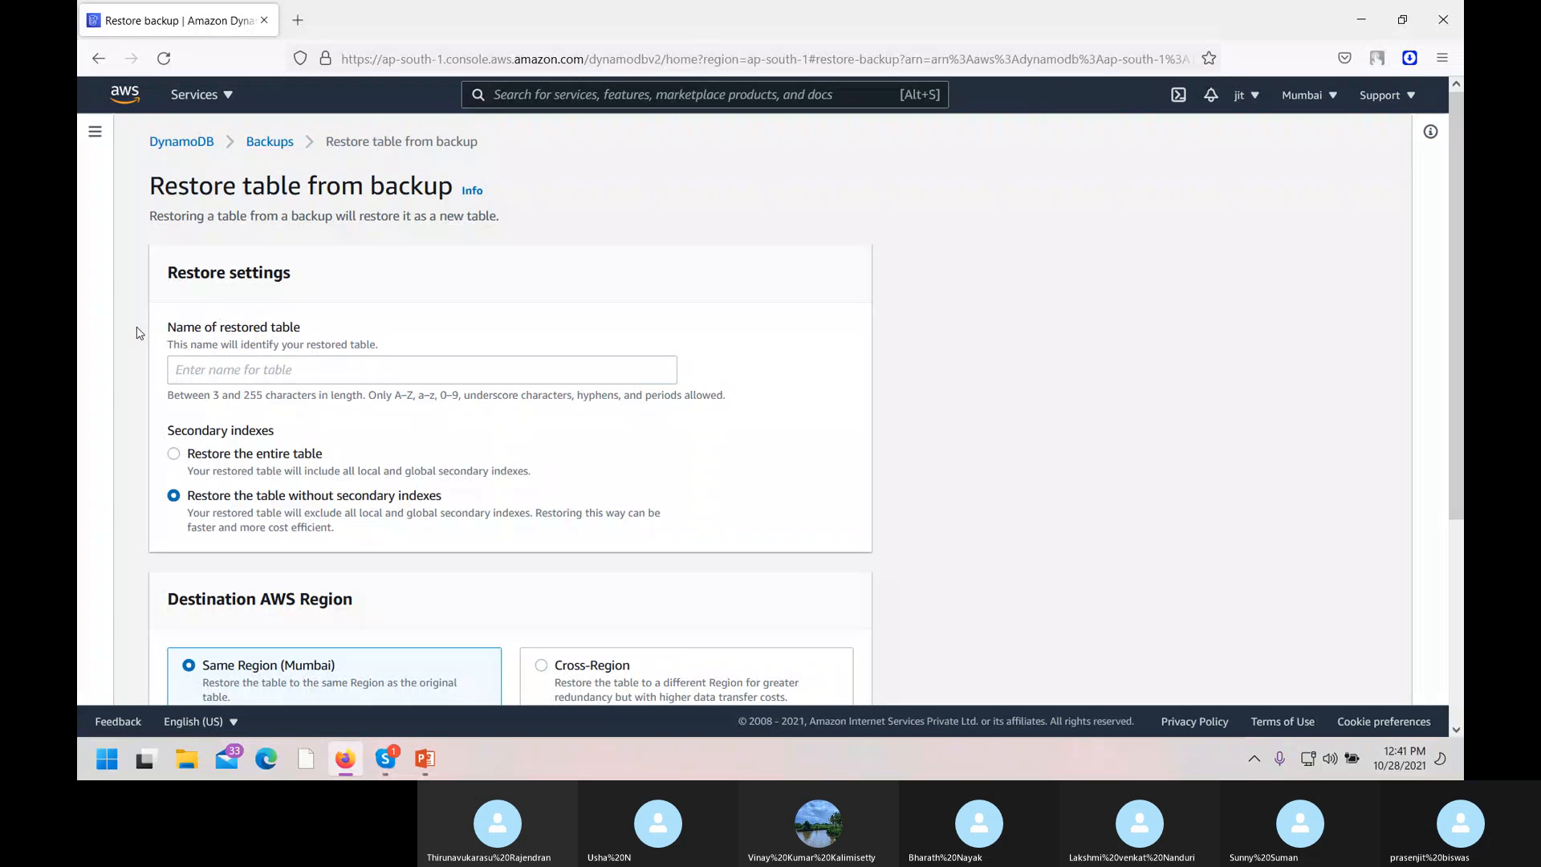
{"action": "left_click", "coordinate": [193, 366]}
{"action": "type", "text": "new"}
{"action": "left_click", "coordinate": [189, 453]}
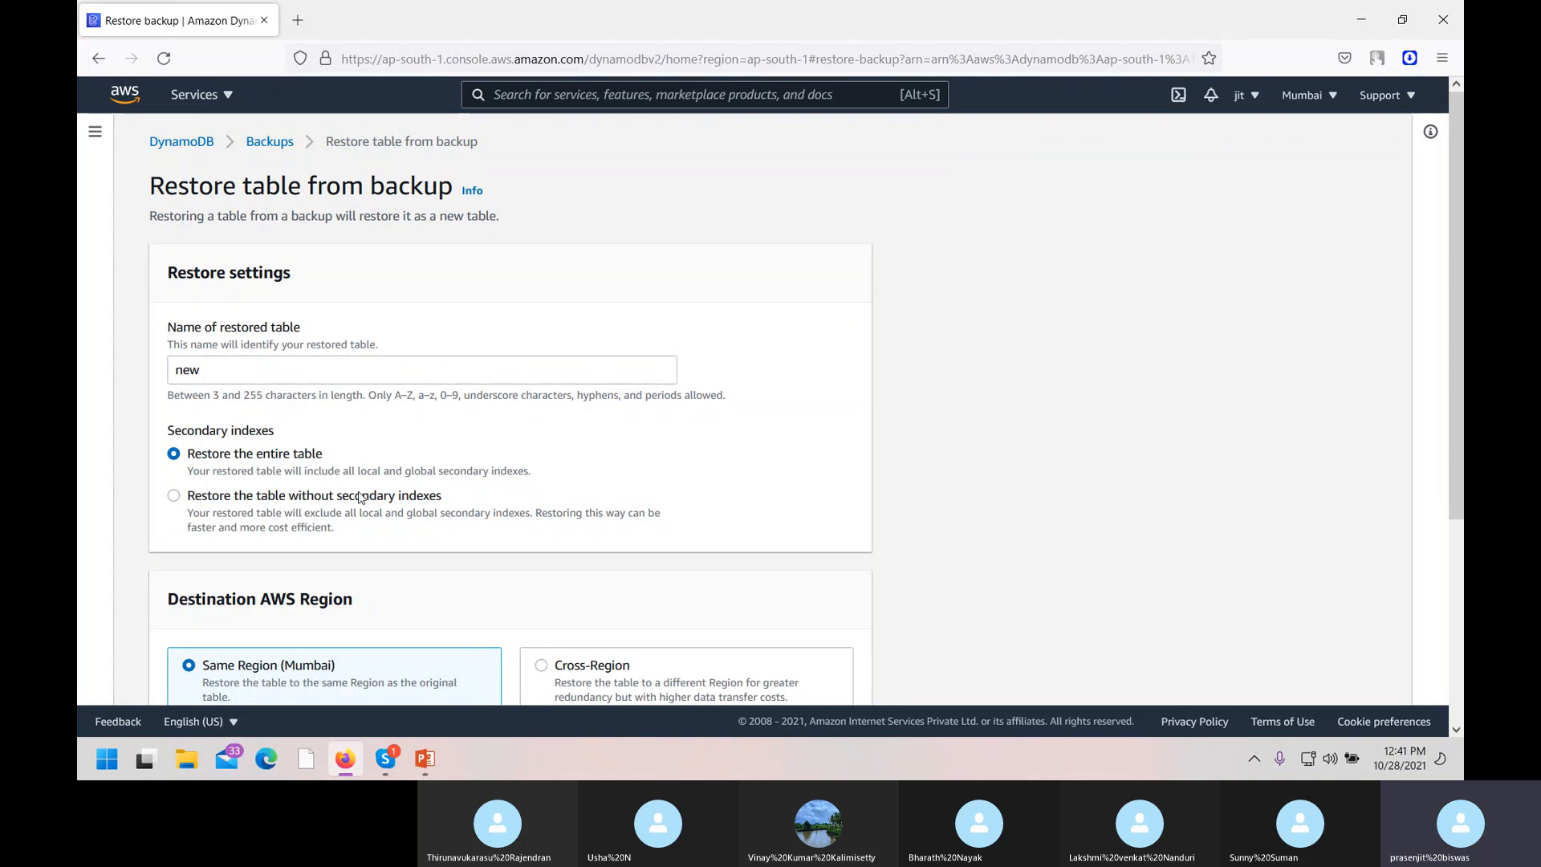
{"action": "scroll", "coordinate": [386, 482], "scroll_direction": "down", "scroll_amount": 3}
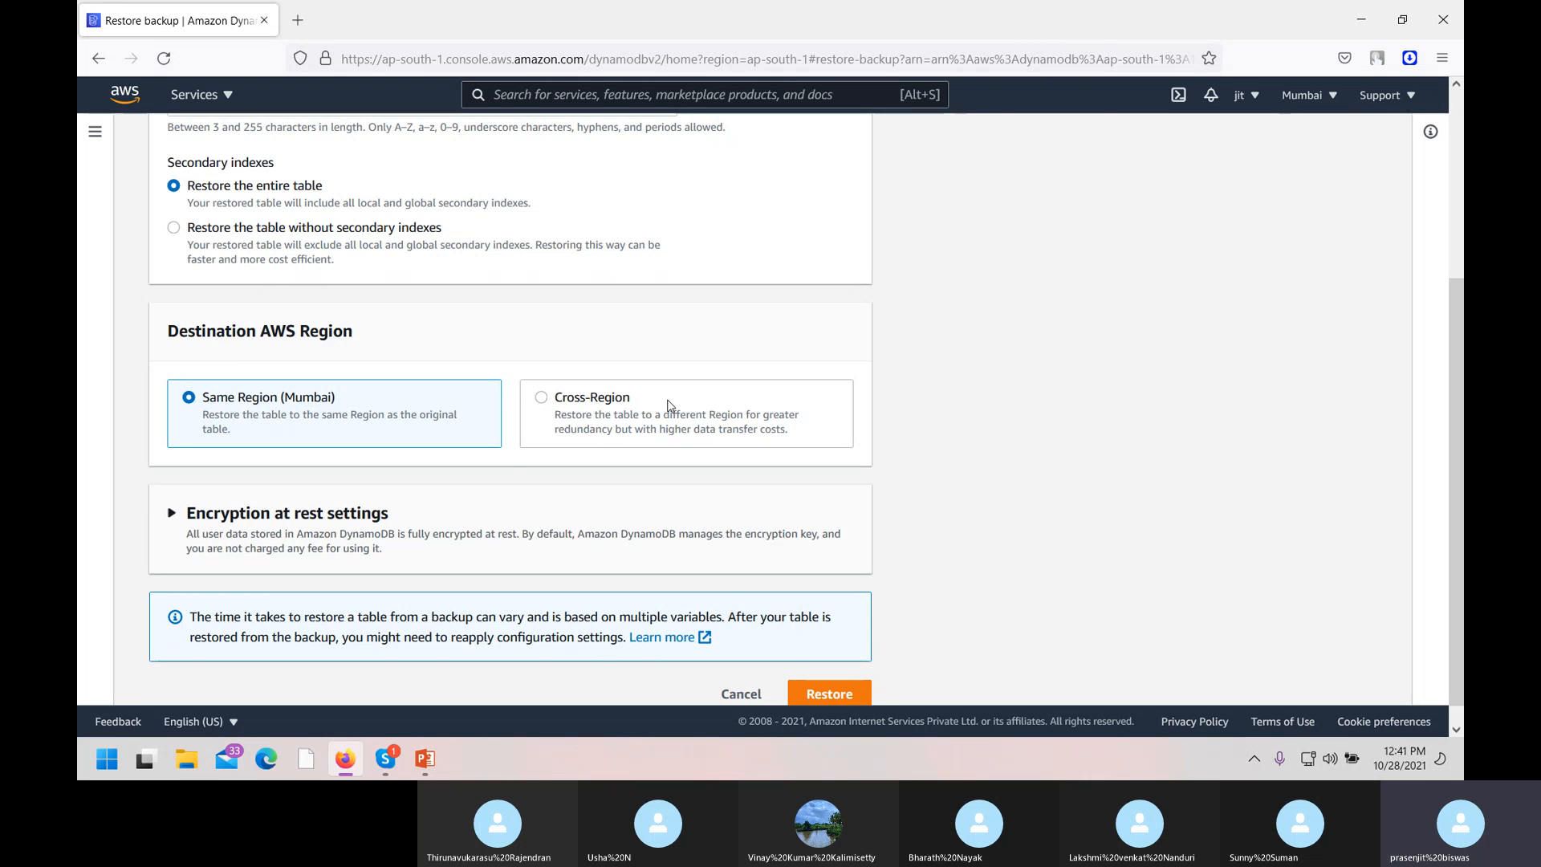
{"action": "scroll", "coordinate": [1058, 642], "scroll_direction": "down", "scroll_amount": 1}
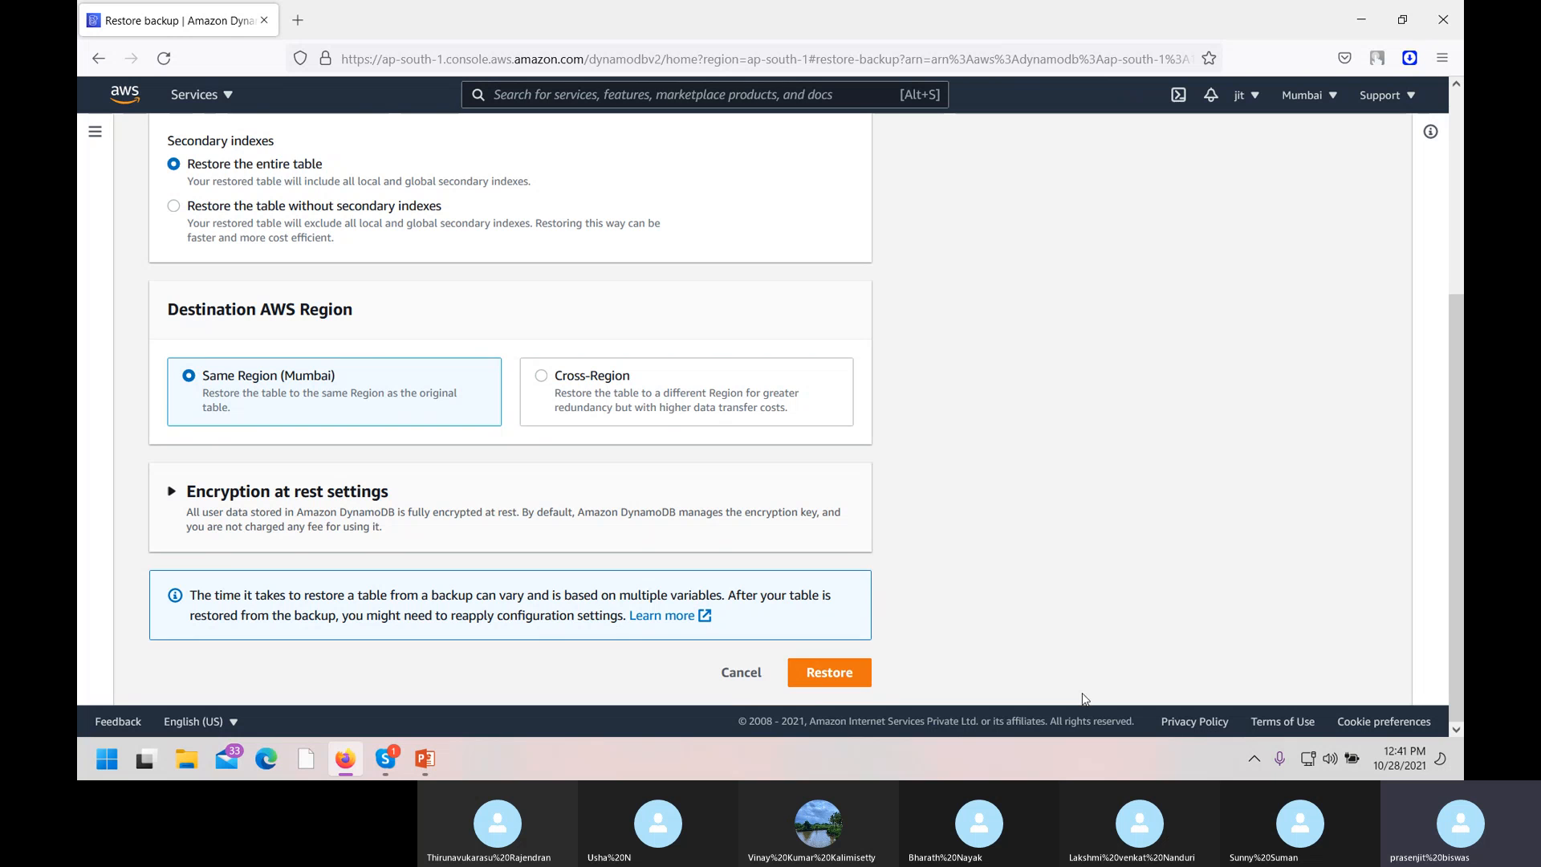
{"action": "left_click", "coordinate": [829, 674]}
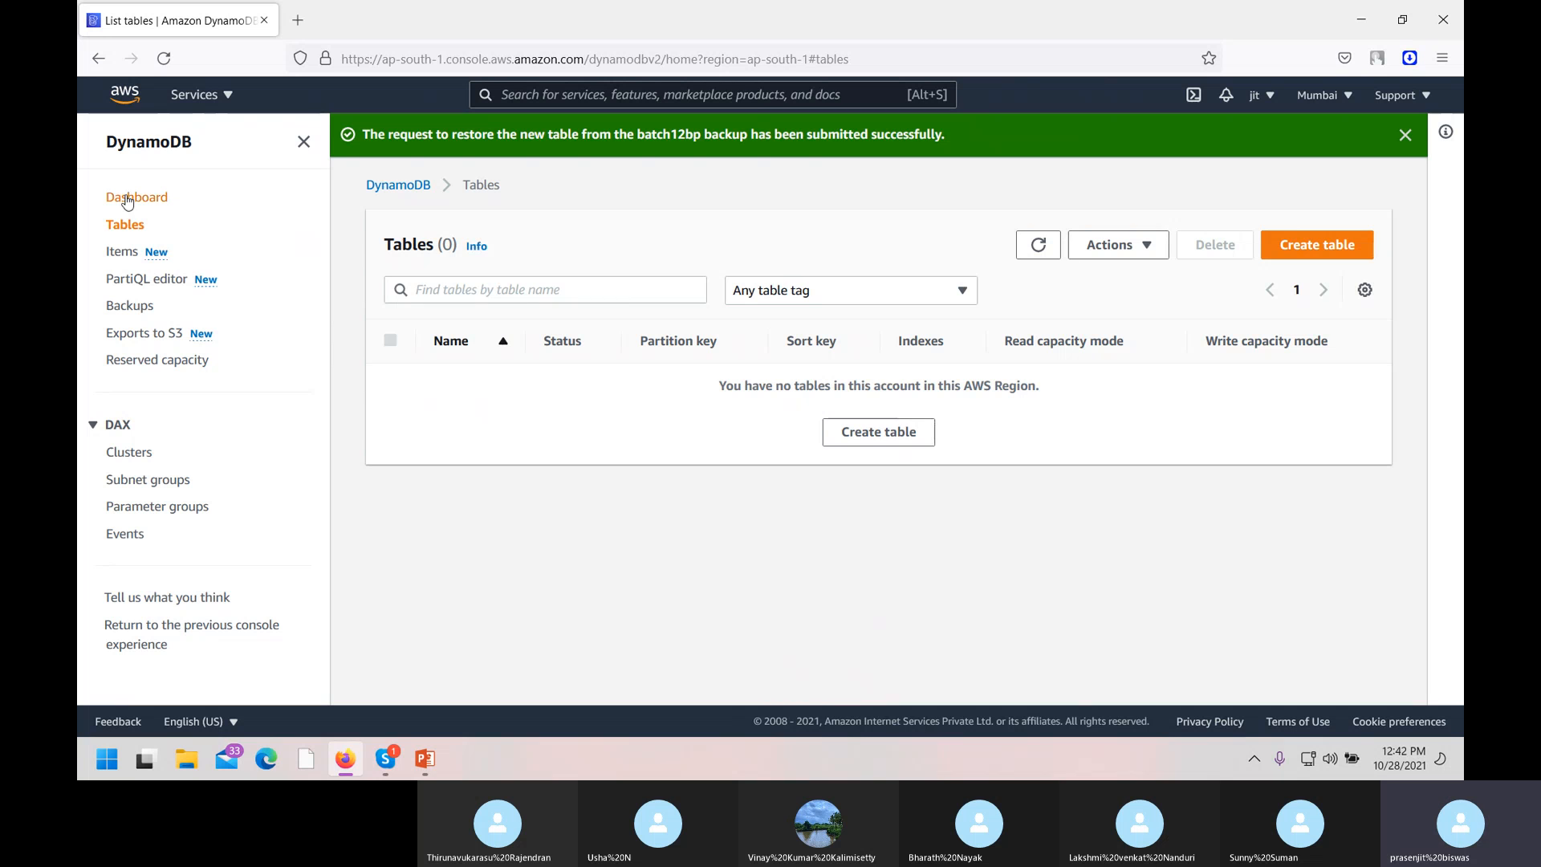
Refresh the Tables list to see new as Restoring, then go to Exports to S3.
{"action": "left_click", "coordinate": [1043, 248]}
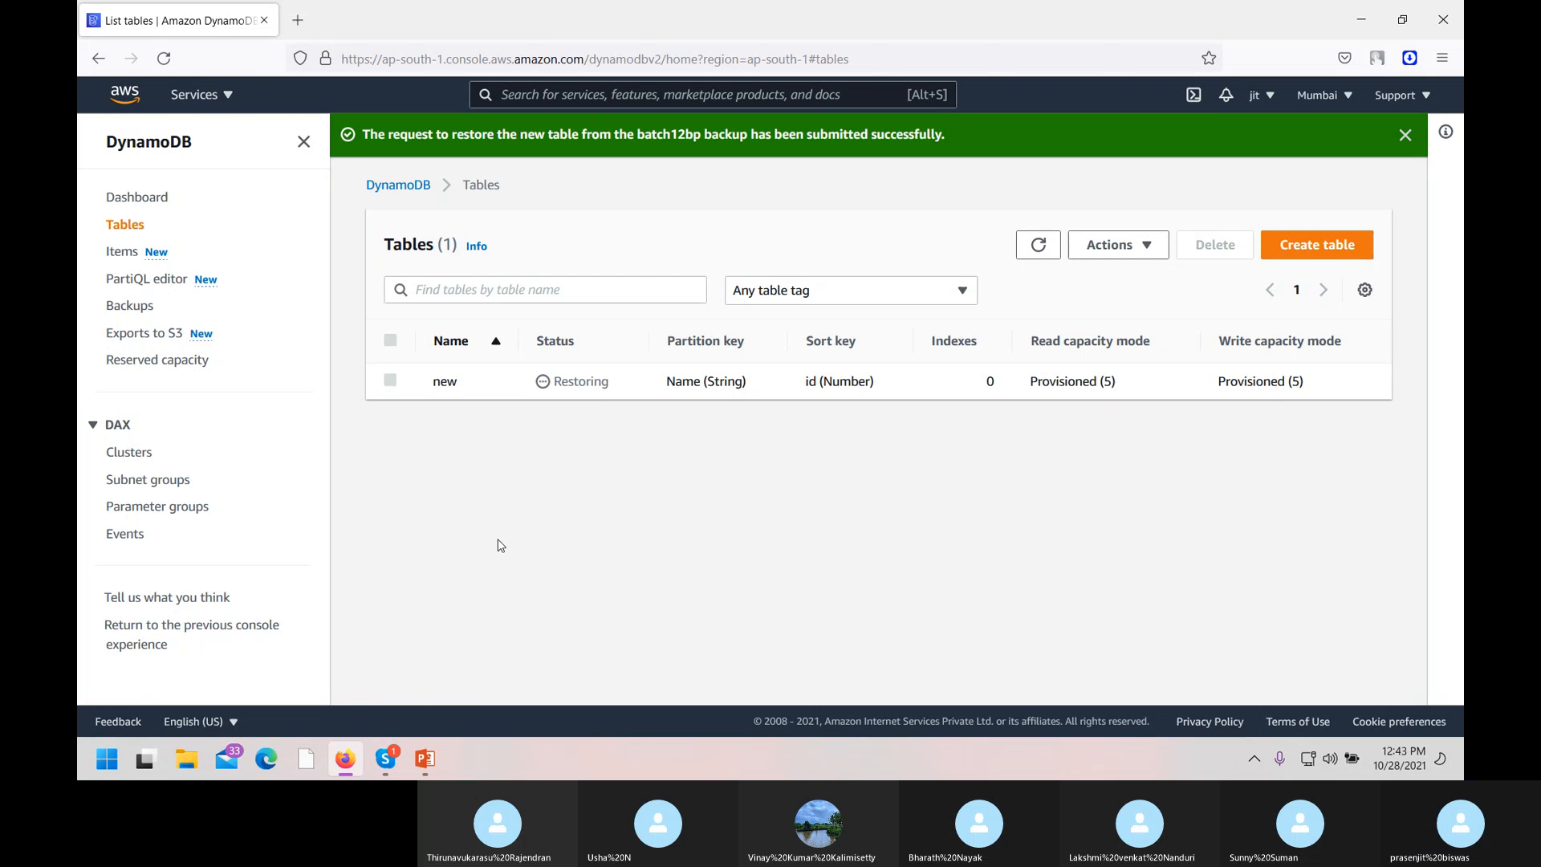
{"action": "left_click", "coordinate": [1035, 246]}
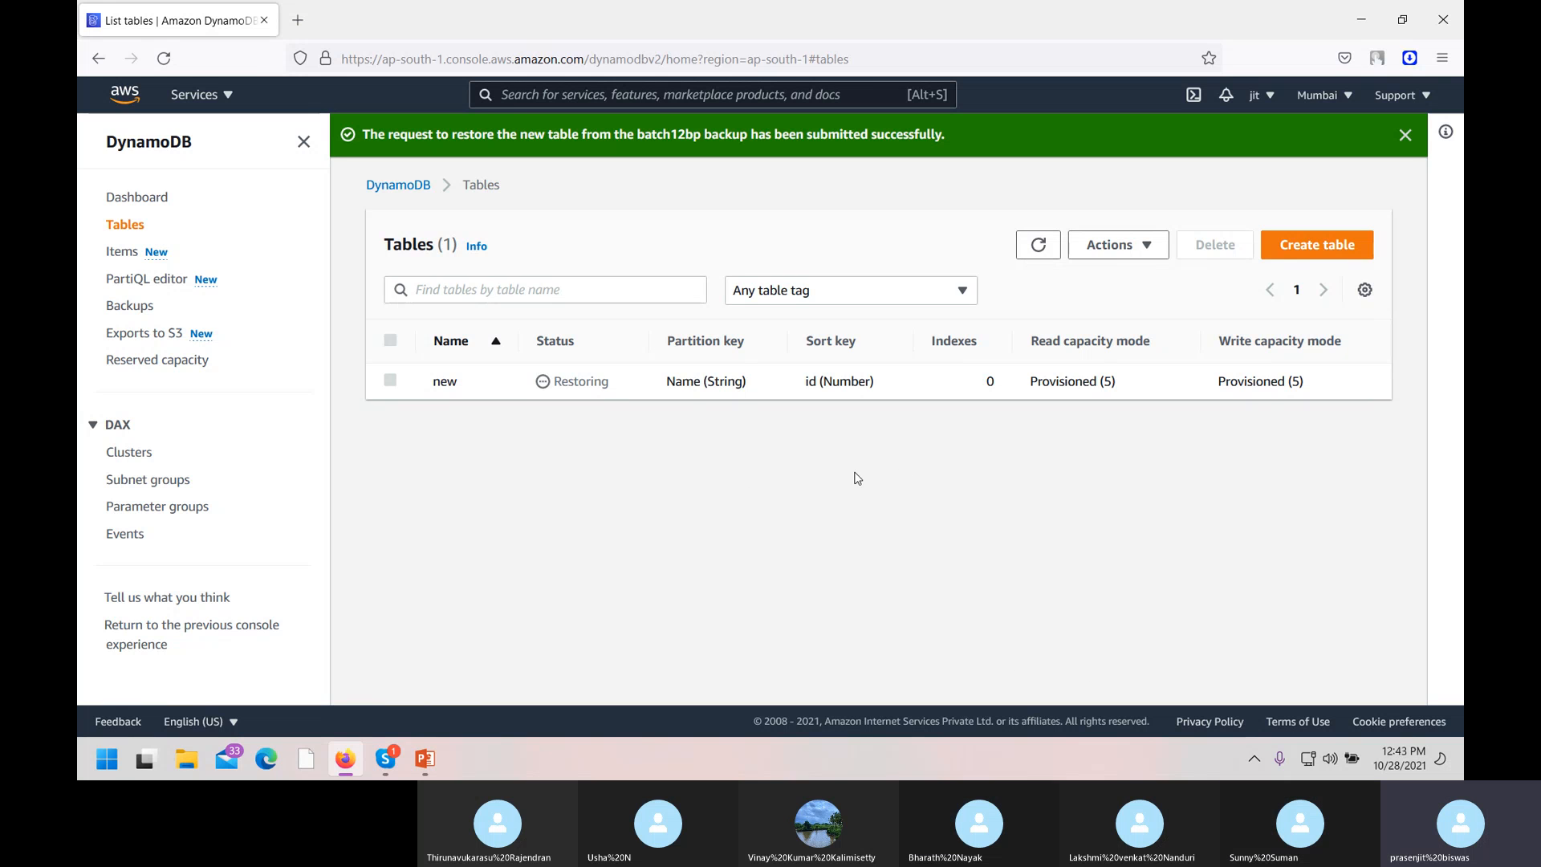
{"action": "left_click", "coordinate": [145, 333]}
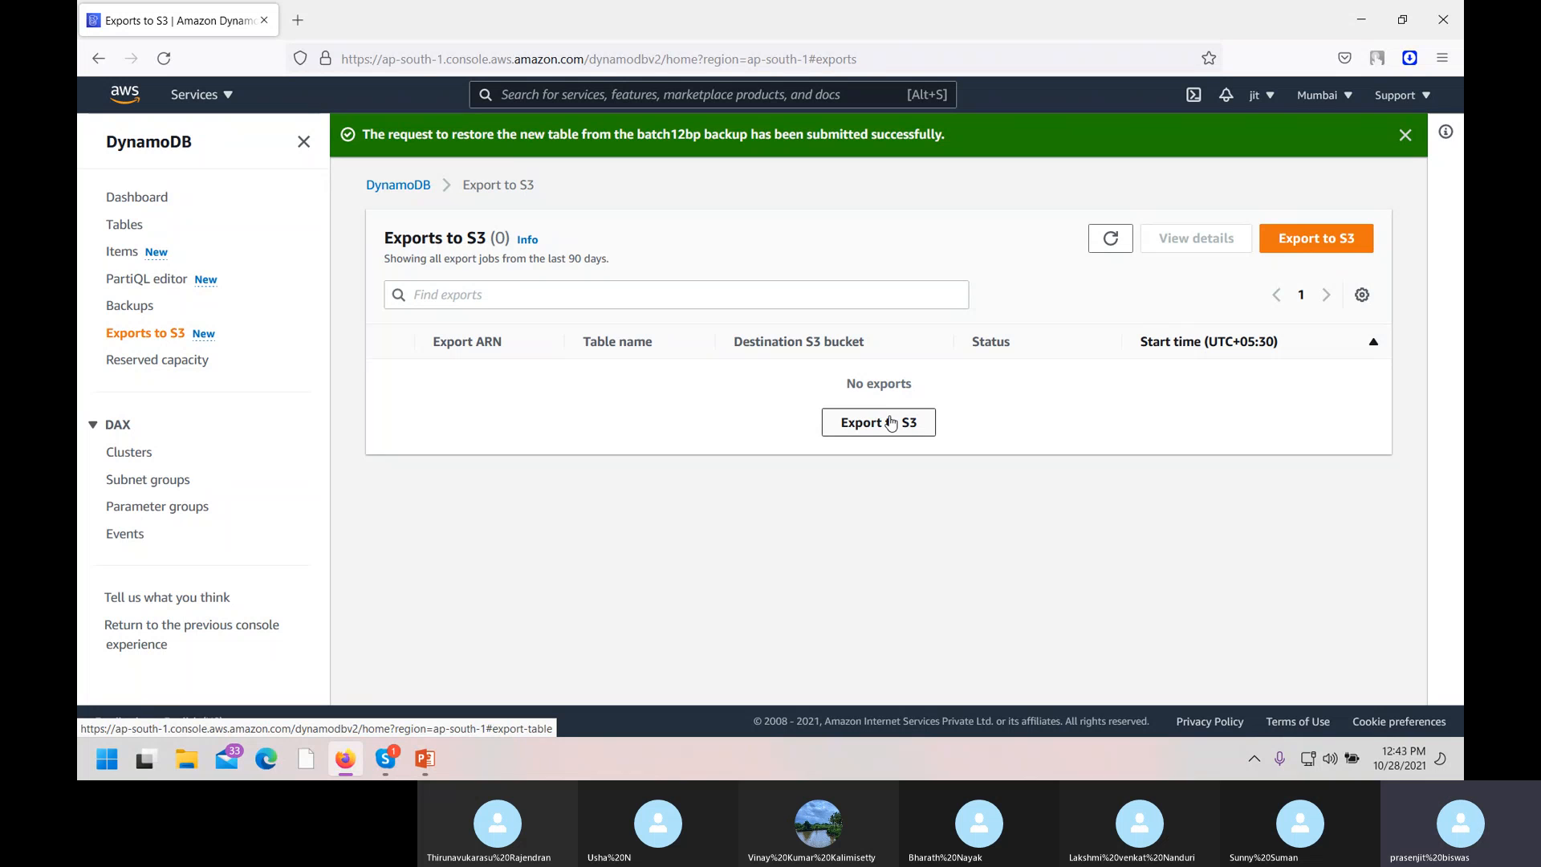
Refresh the Tables list until new is Active, then select it.
{"action": "left_click", "coordinate": [120, 226]}
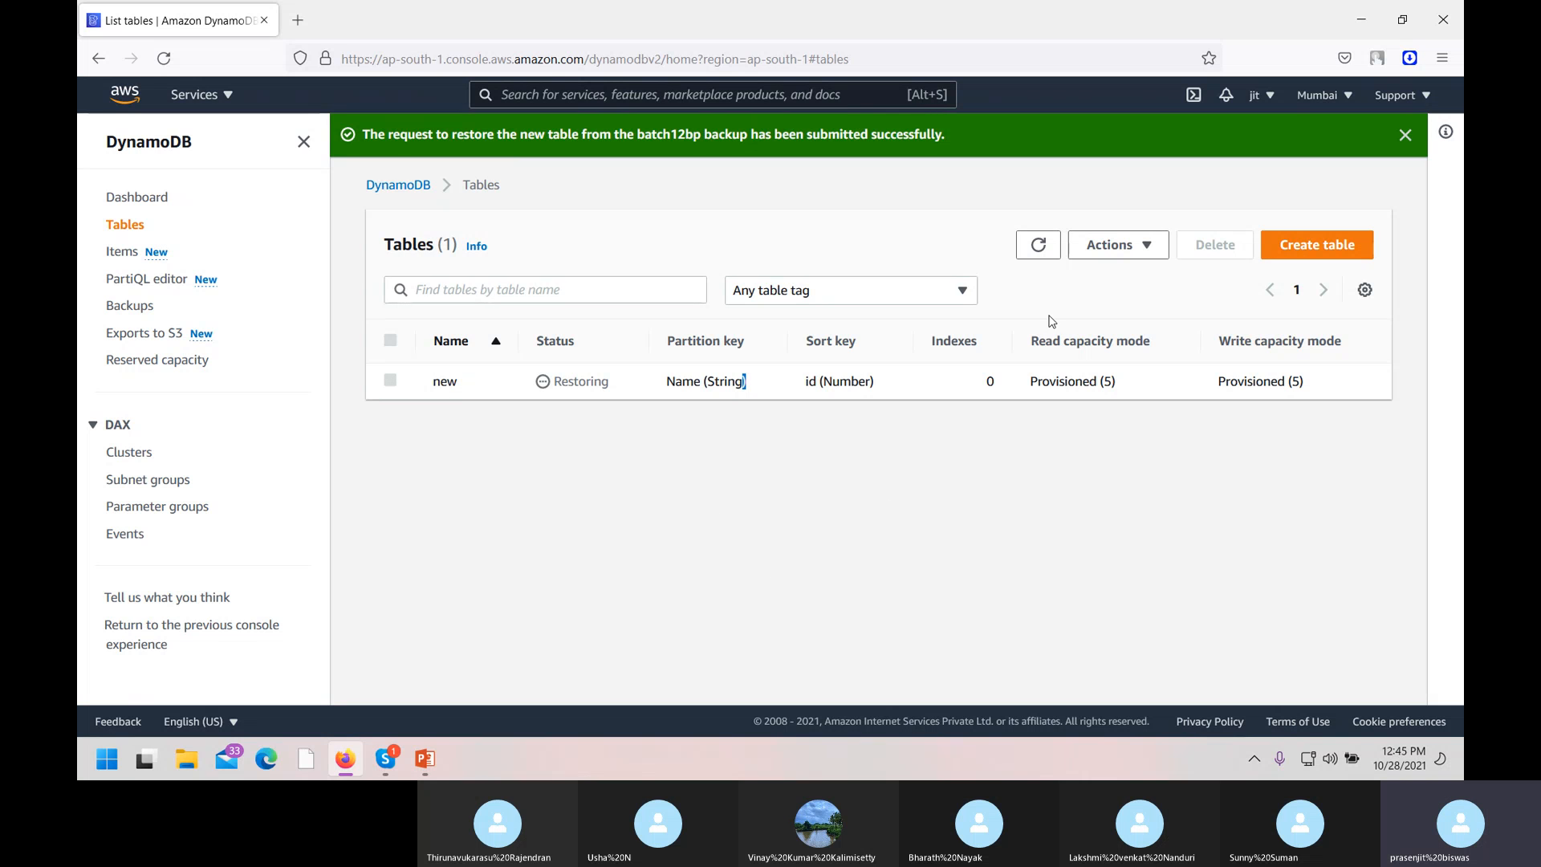
{"action": "left_click", "coordinate": [1038, 246]}
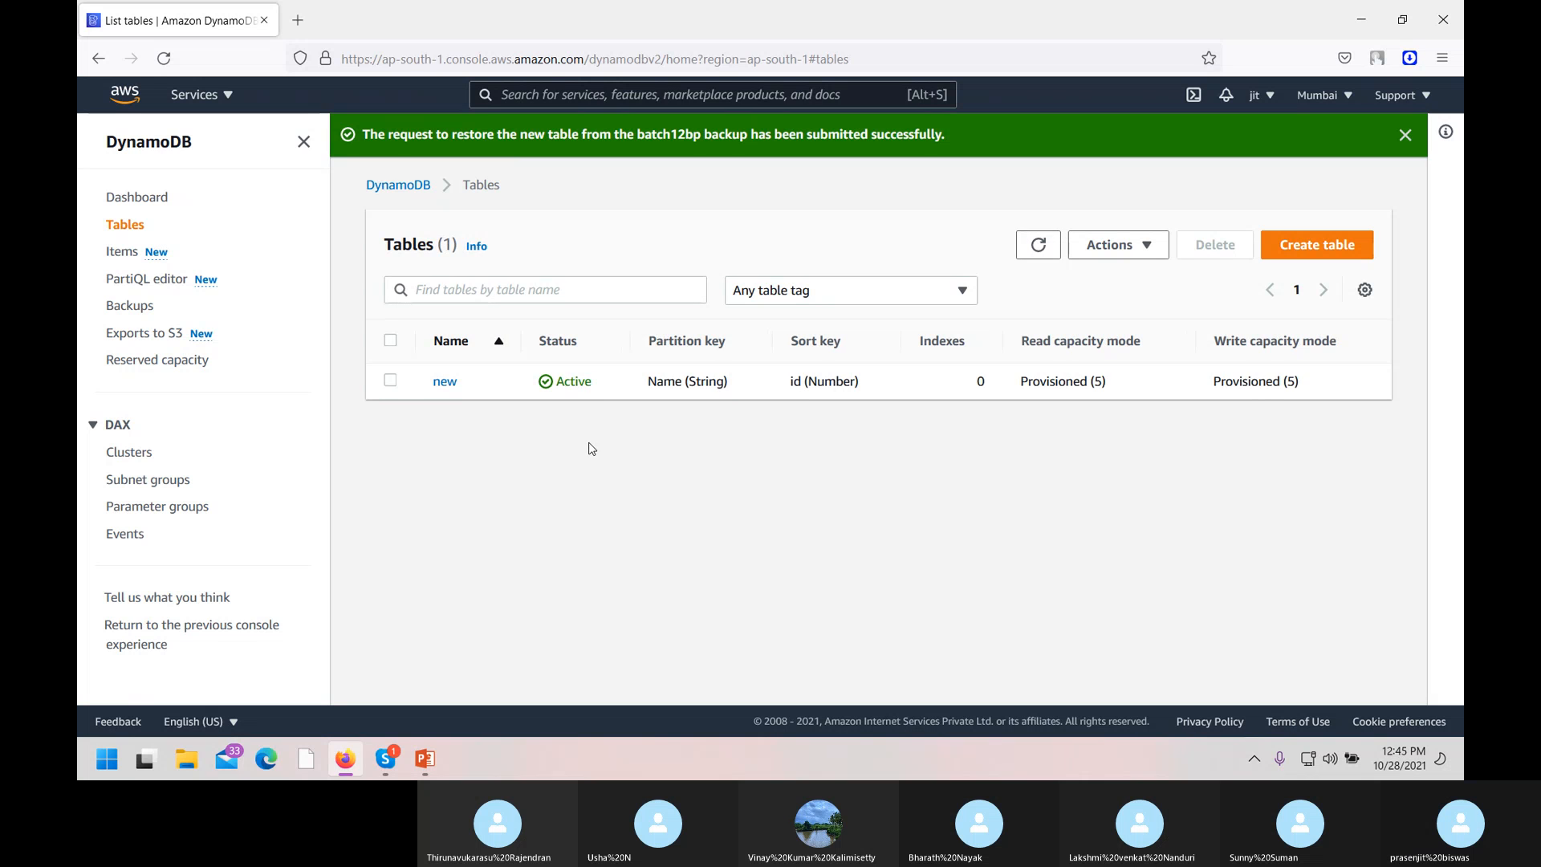
{"action": "left_click", "coordinate": [391, 381]}
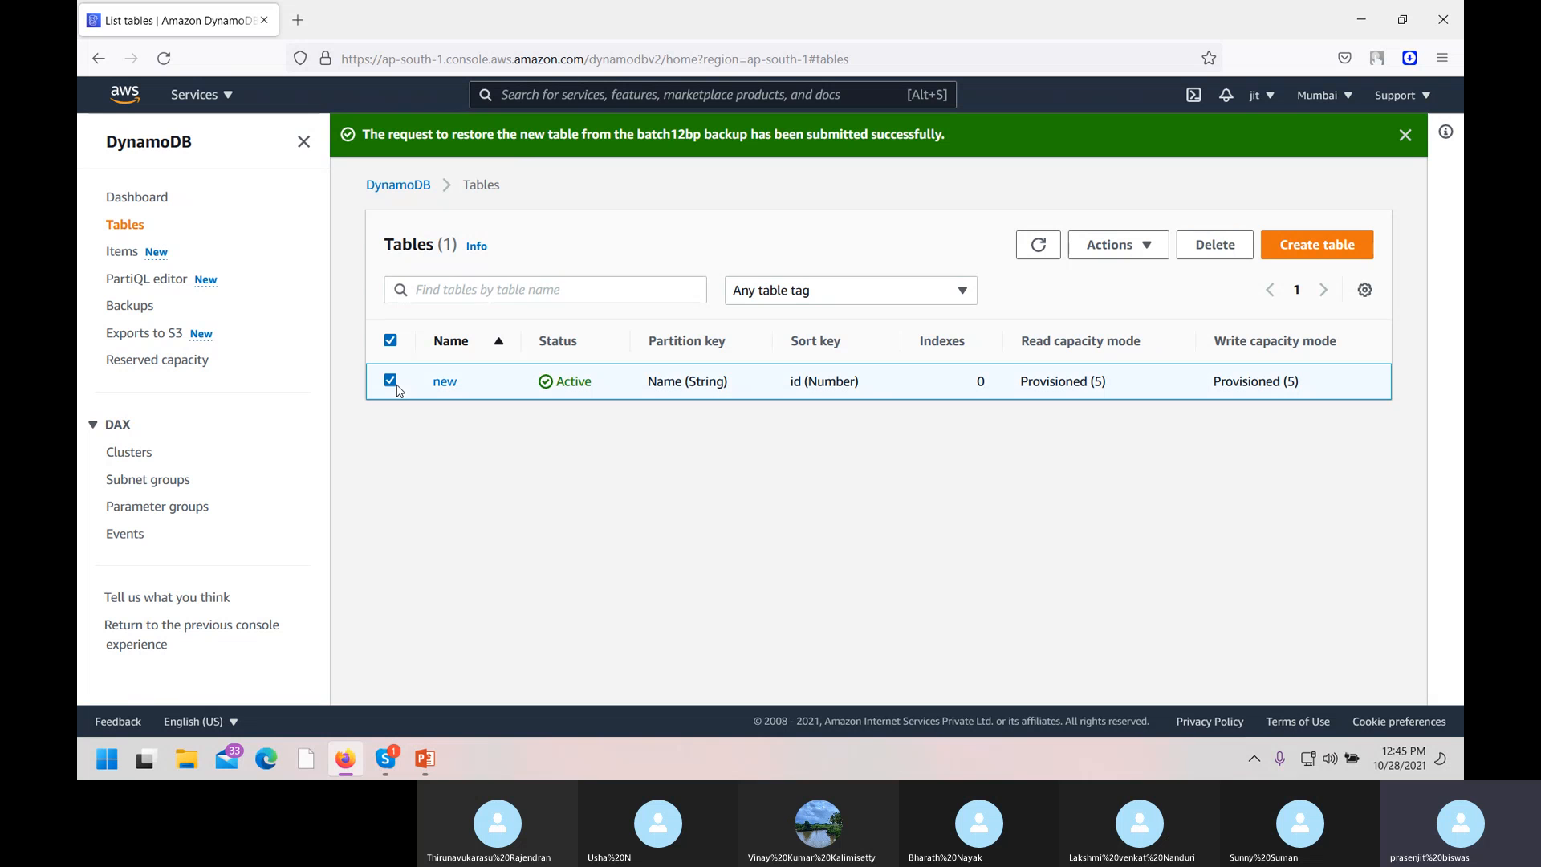
Review table new's Backups tab: point-in-time recovery Disabled, no on-demand backups.
{"action": "left_click", "coordinate": [444, 382]}
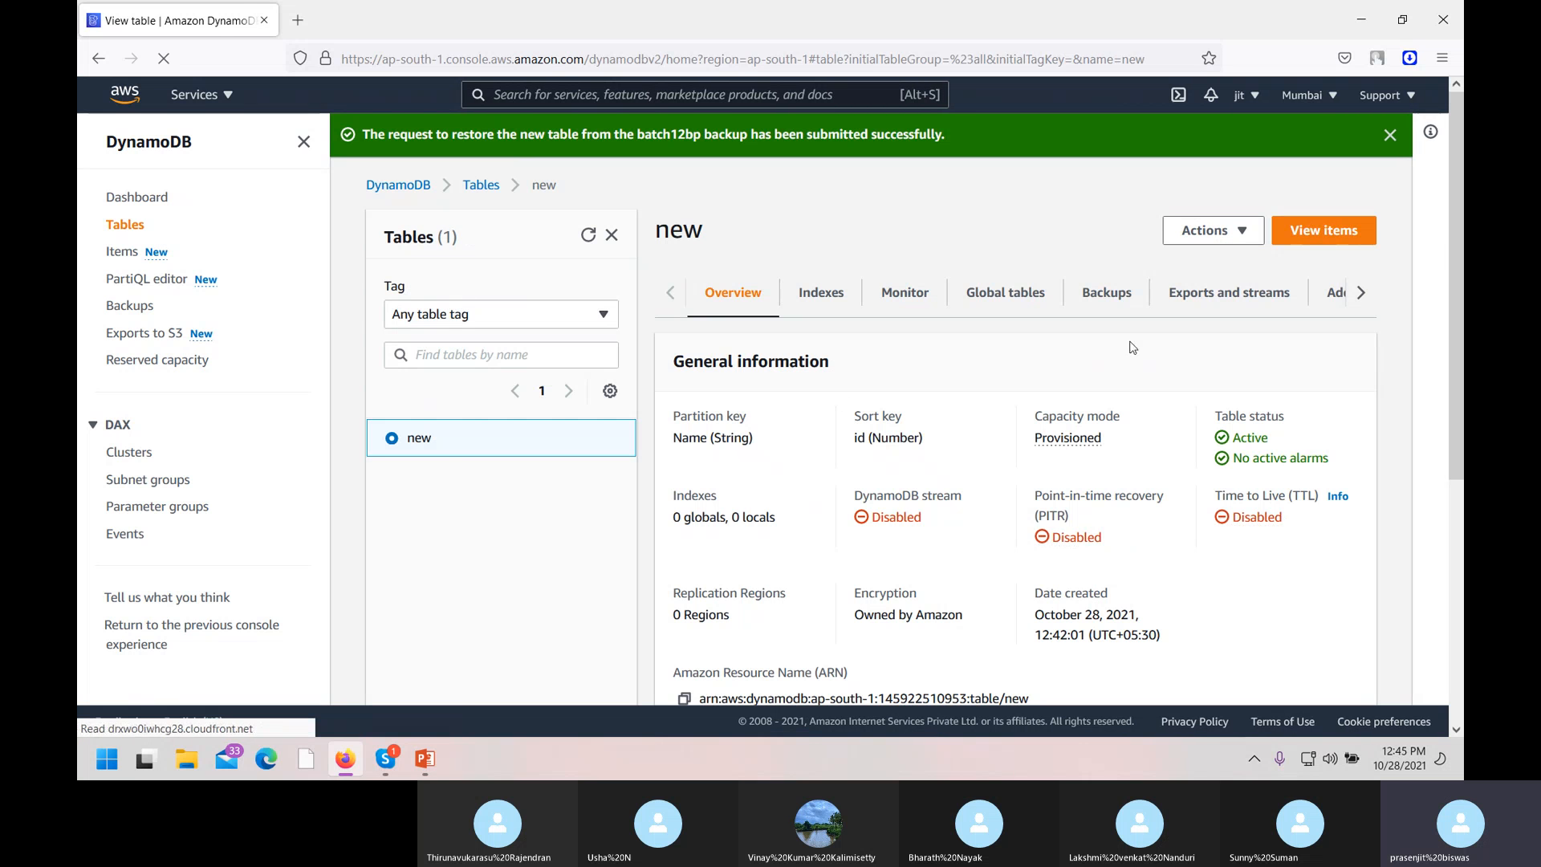
{"action": "left_click", "coordinate": [1105, 296]}
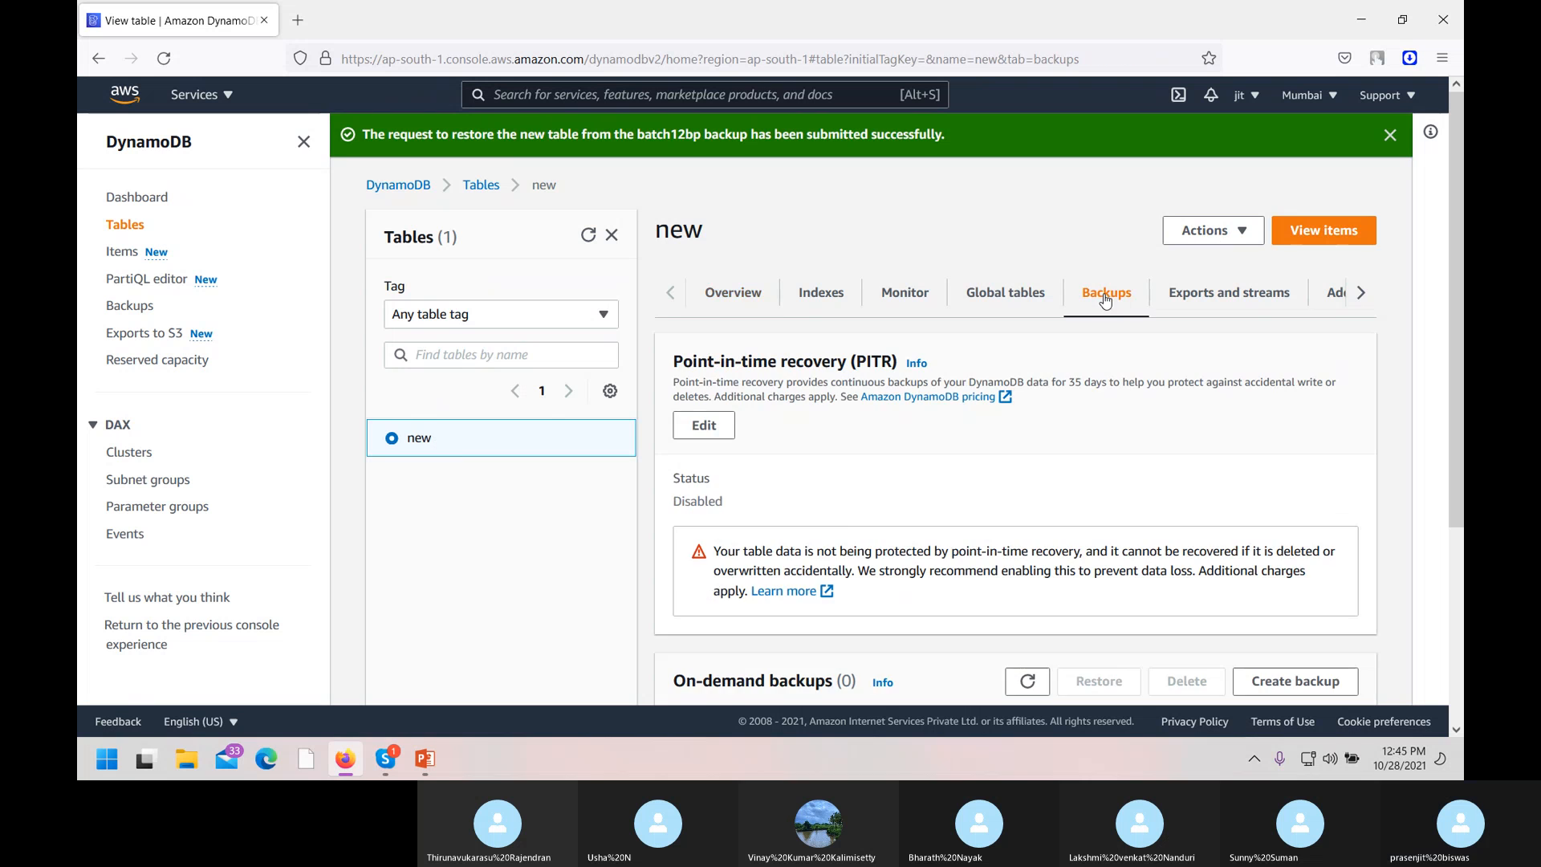
{"action": "scroll", "coordinate": [843, 521], "scroll_direction": "down", "scroll_amount": 1}
{"action": "scroll", "coordinate": [843, 522], "scroll_direction": "down", "scroll_amount": 2}
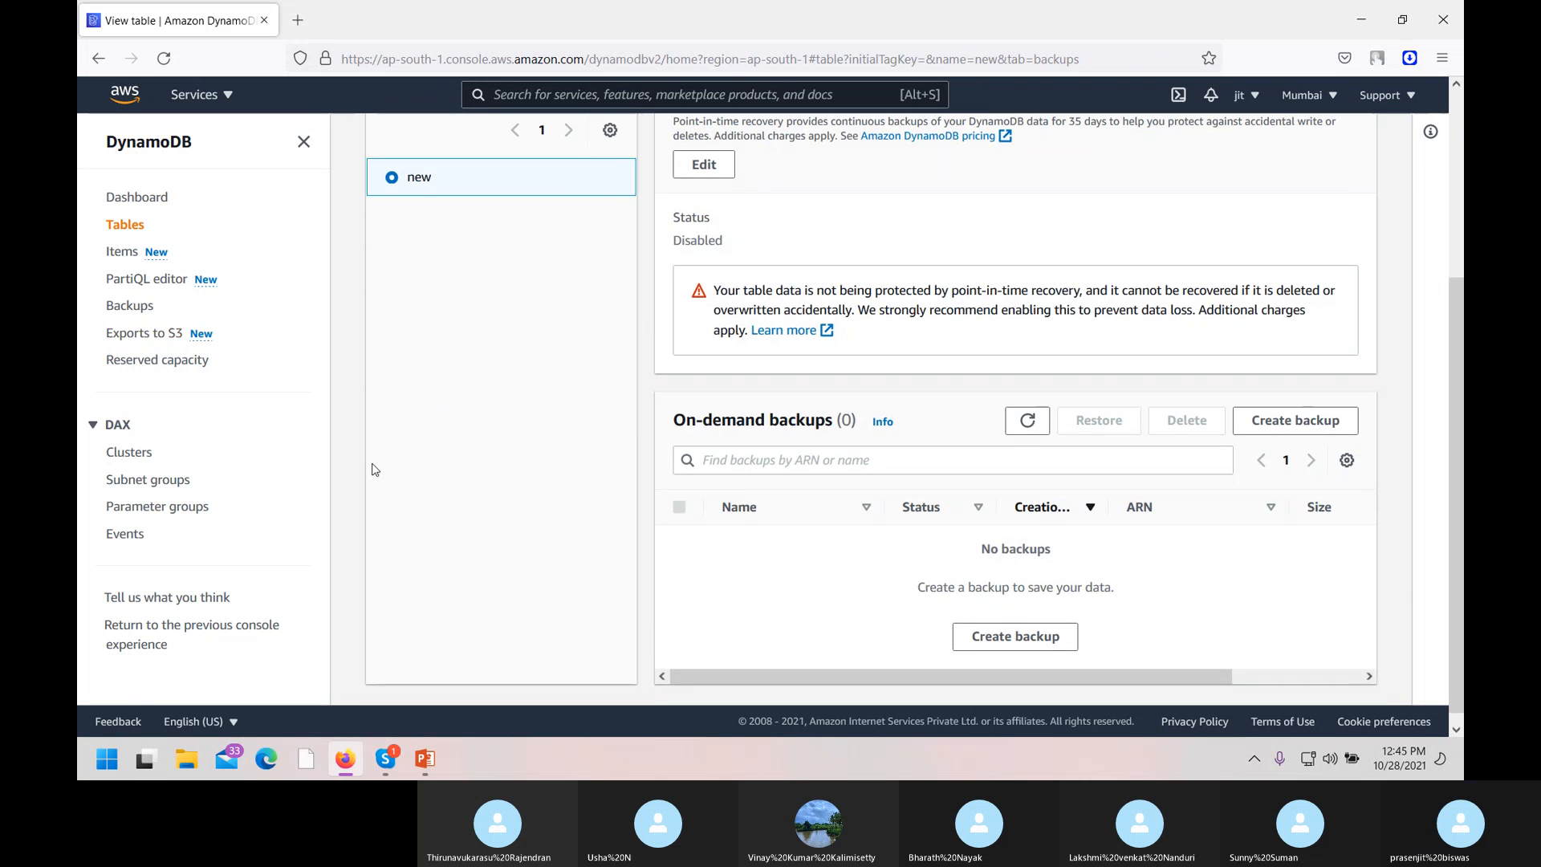
{"action": "scroll", "coordinate": [543, 406], "scroll_direction": "up", "scroll_amount": 3}
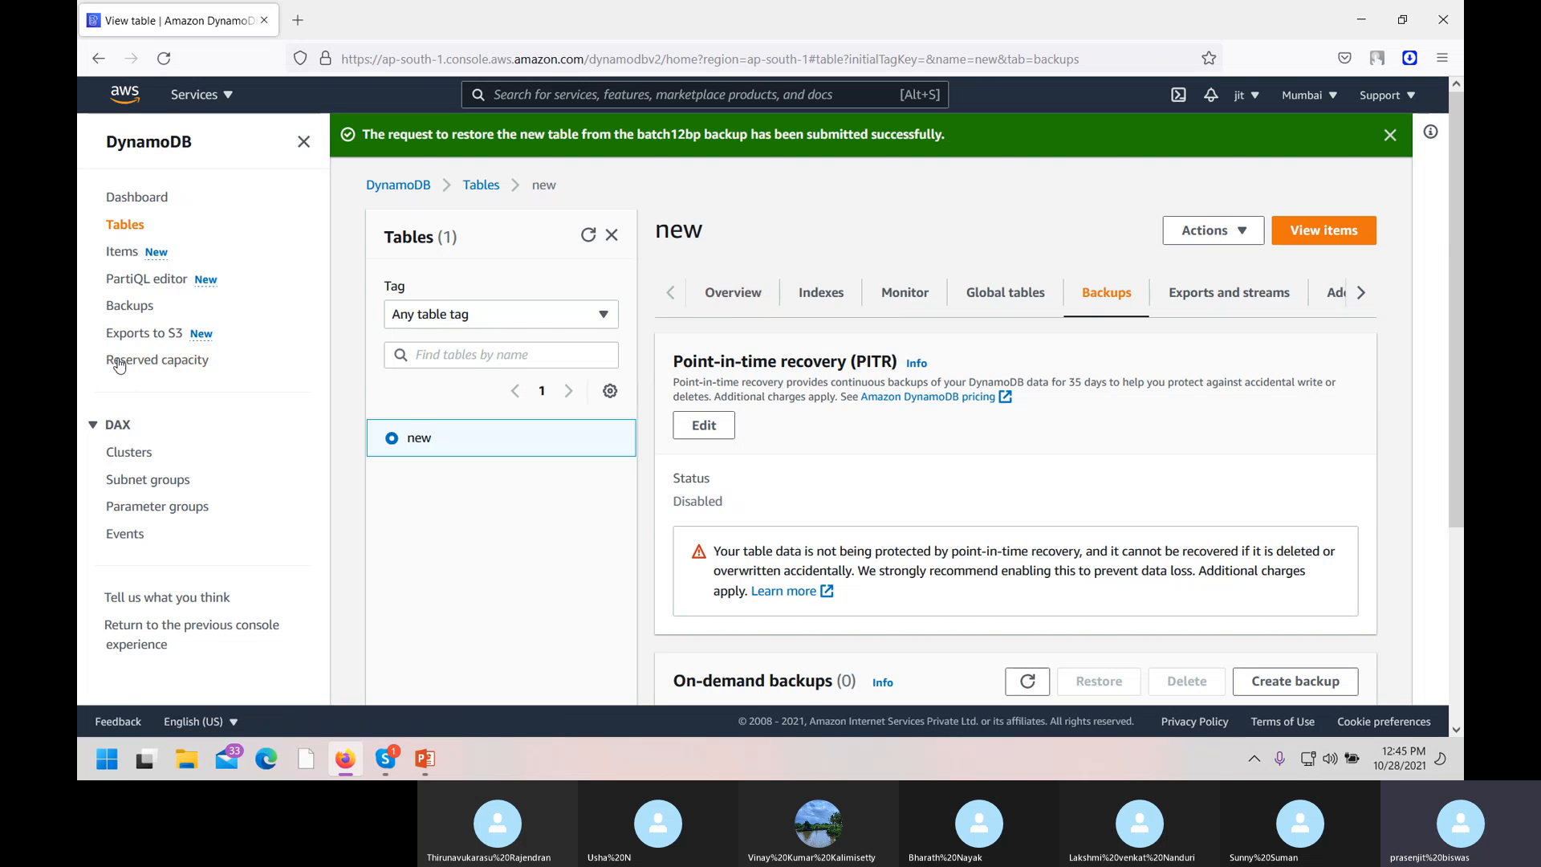
View the two items stored in table new, then return to the Tables list.
{"action": "left_click", "coordinate": [134, 255]}
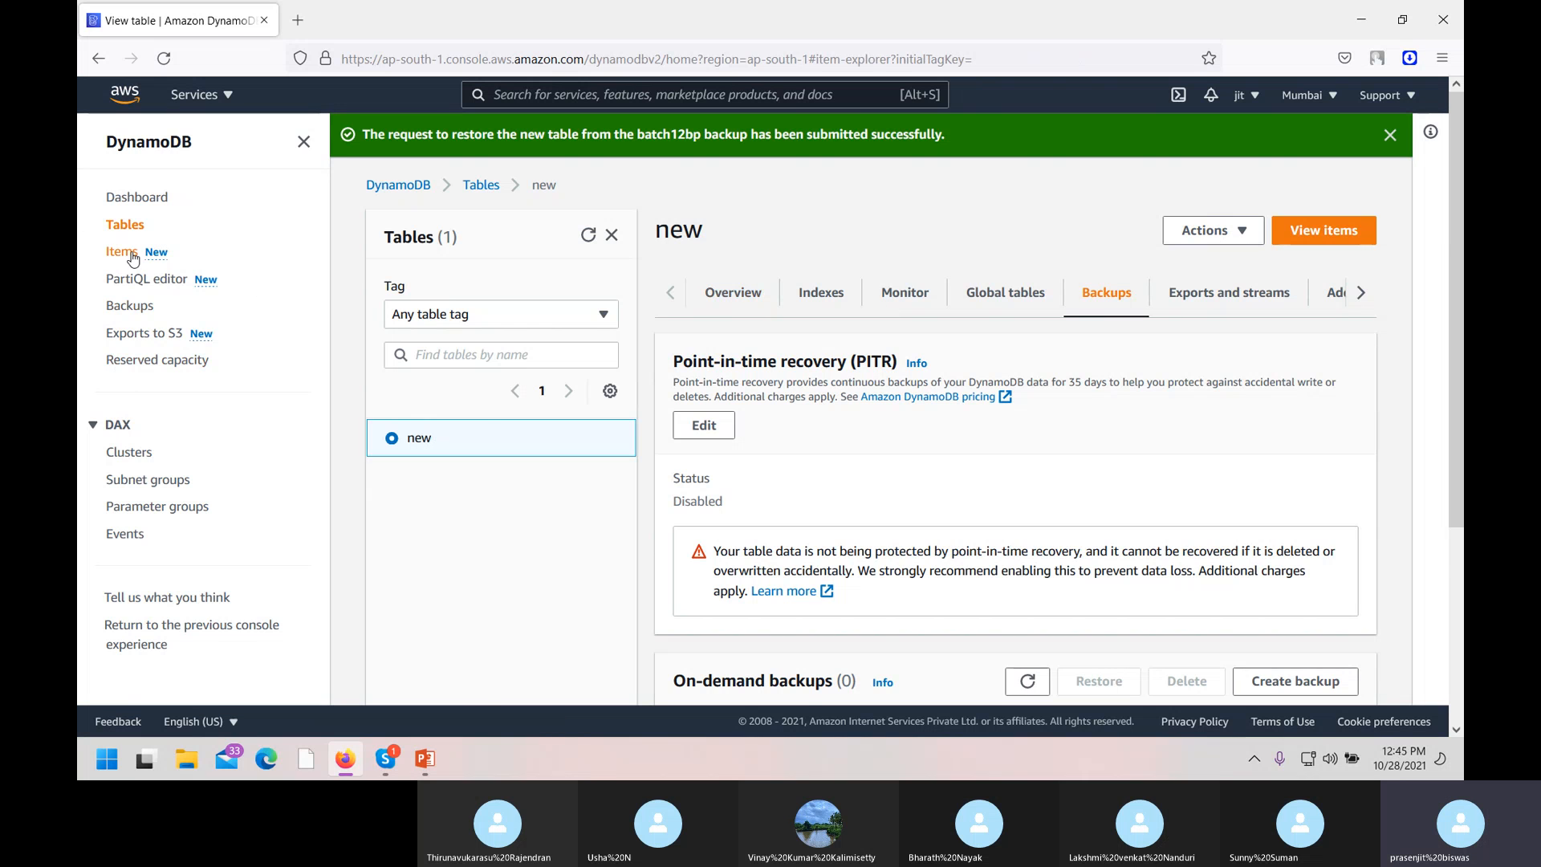
{"action": "left_click", "coordinate": [391, 492]}
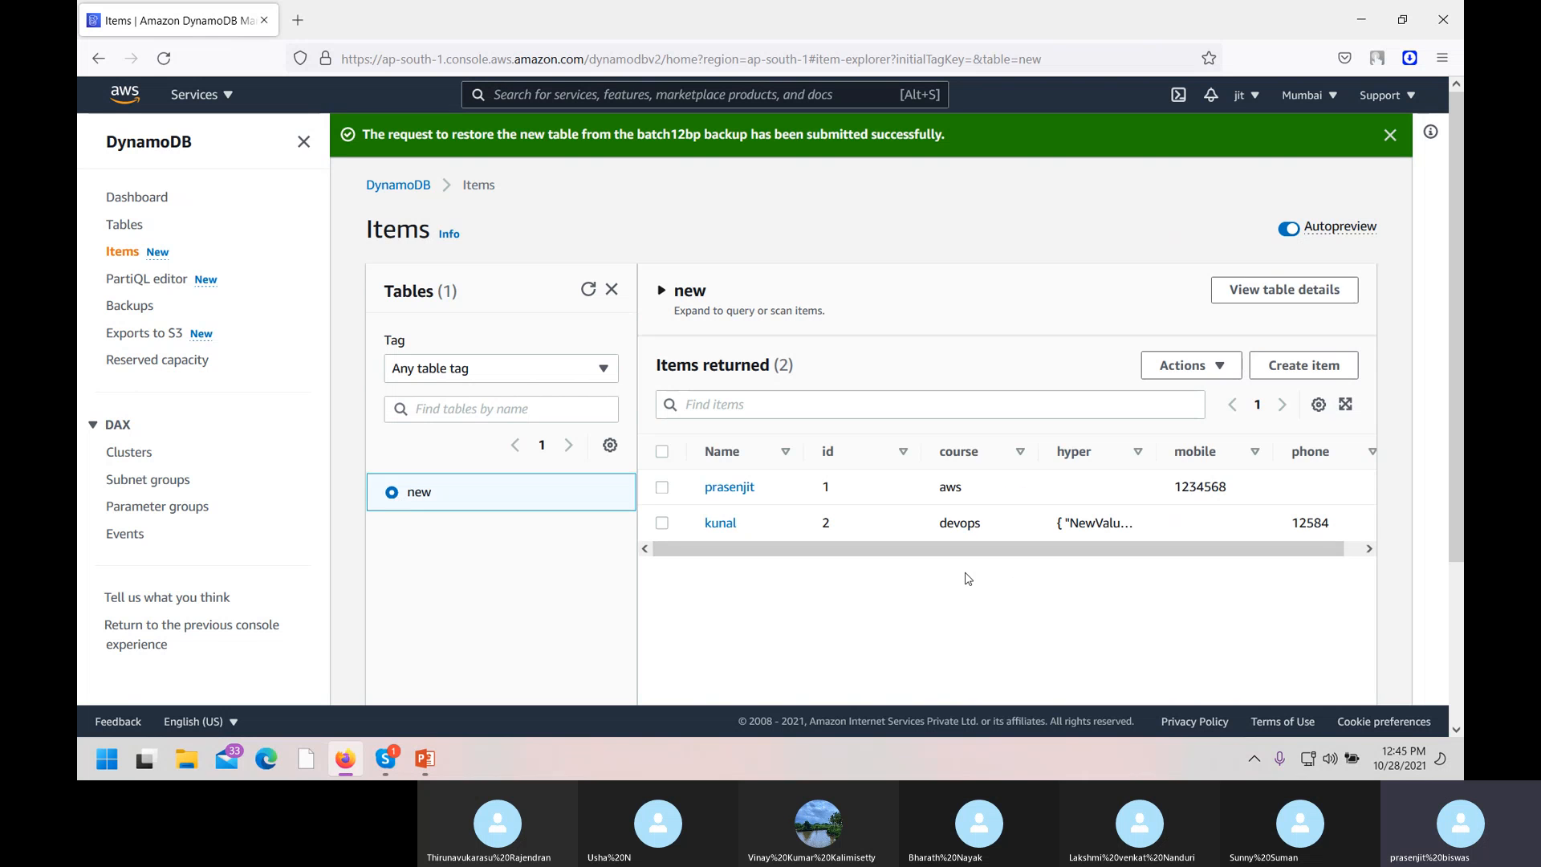
{"action": "left_click", "coordinate": [149, 198]}
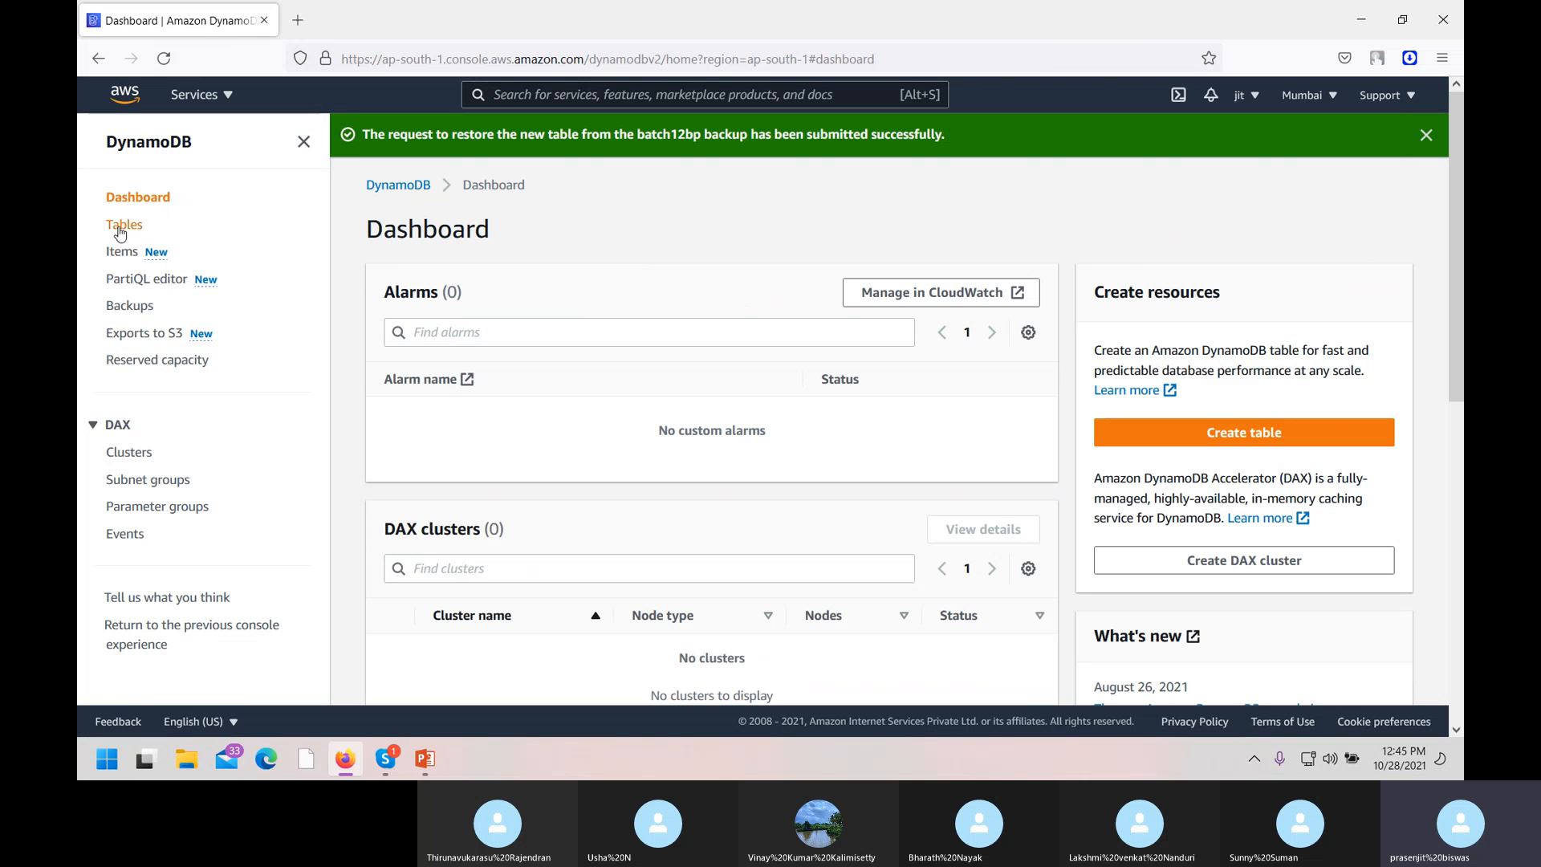
{"action": "left_click", "coordinate": [121, 227]}
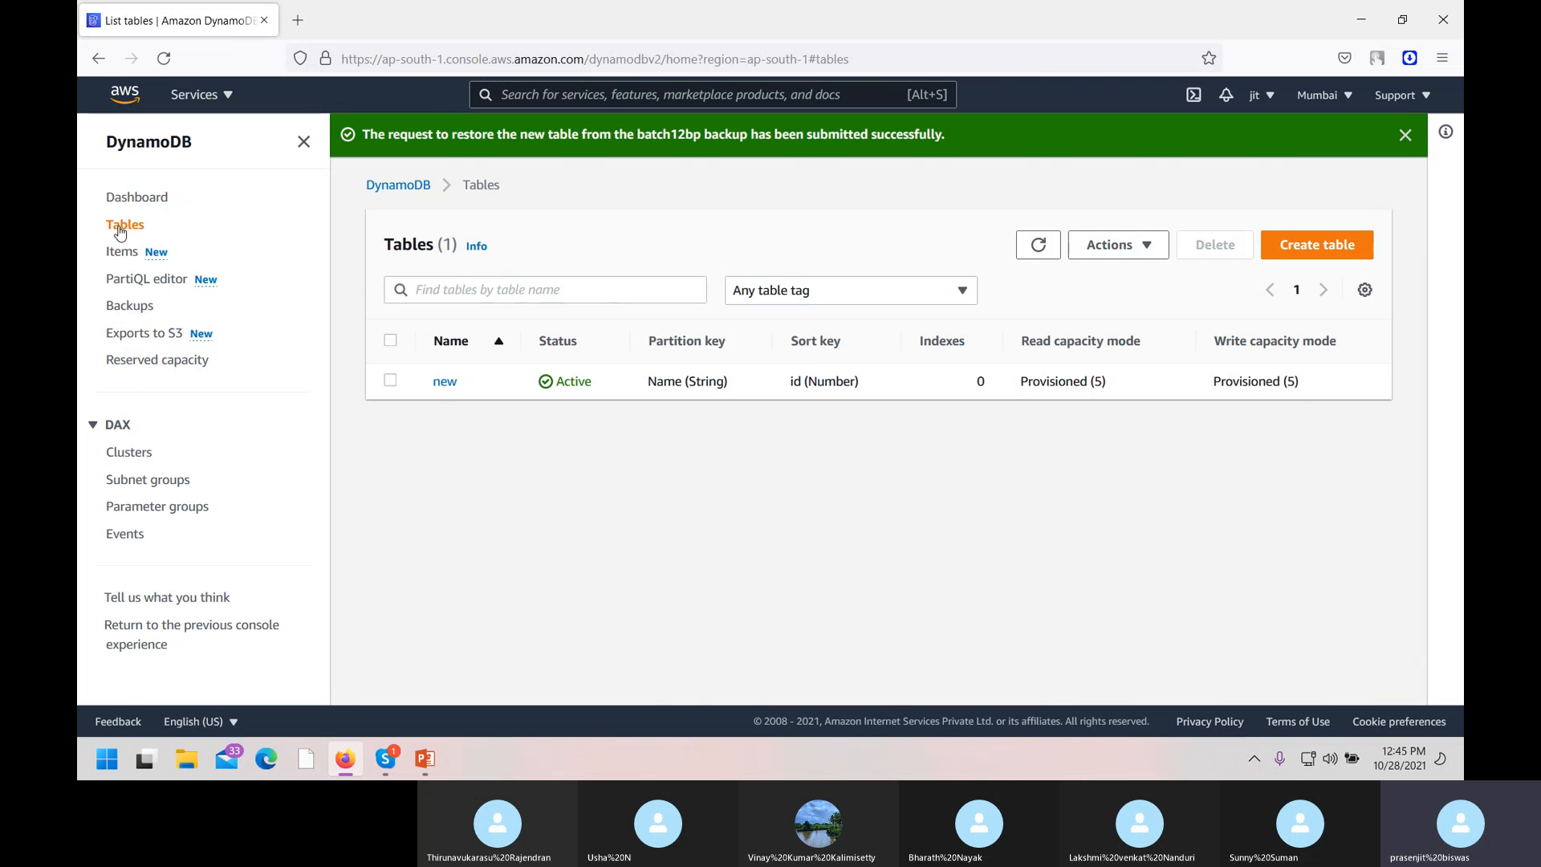
{"action": "left_click", "coordinate": [133, 257]}
{"action": "left_click", "coordinate": [123, 229]}
{"action": "left_click_drag", "start_coordinate": [118, 253], "coordinate": [169, 254]}
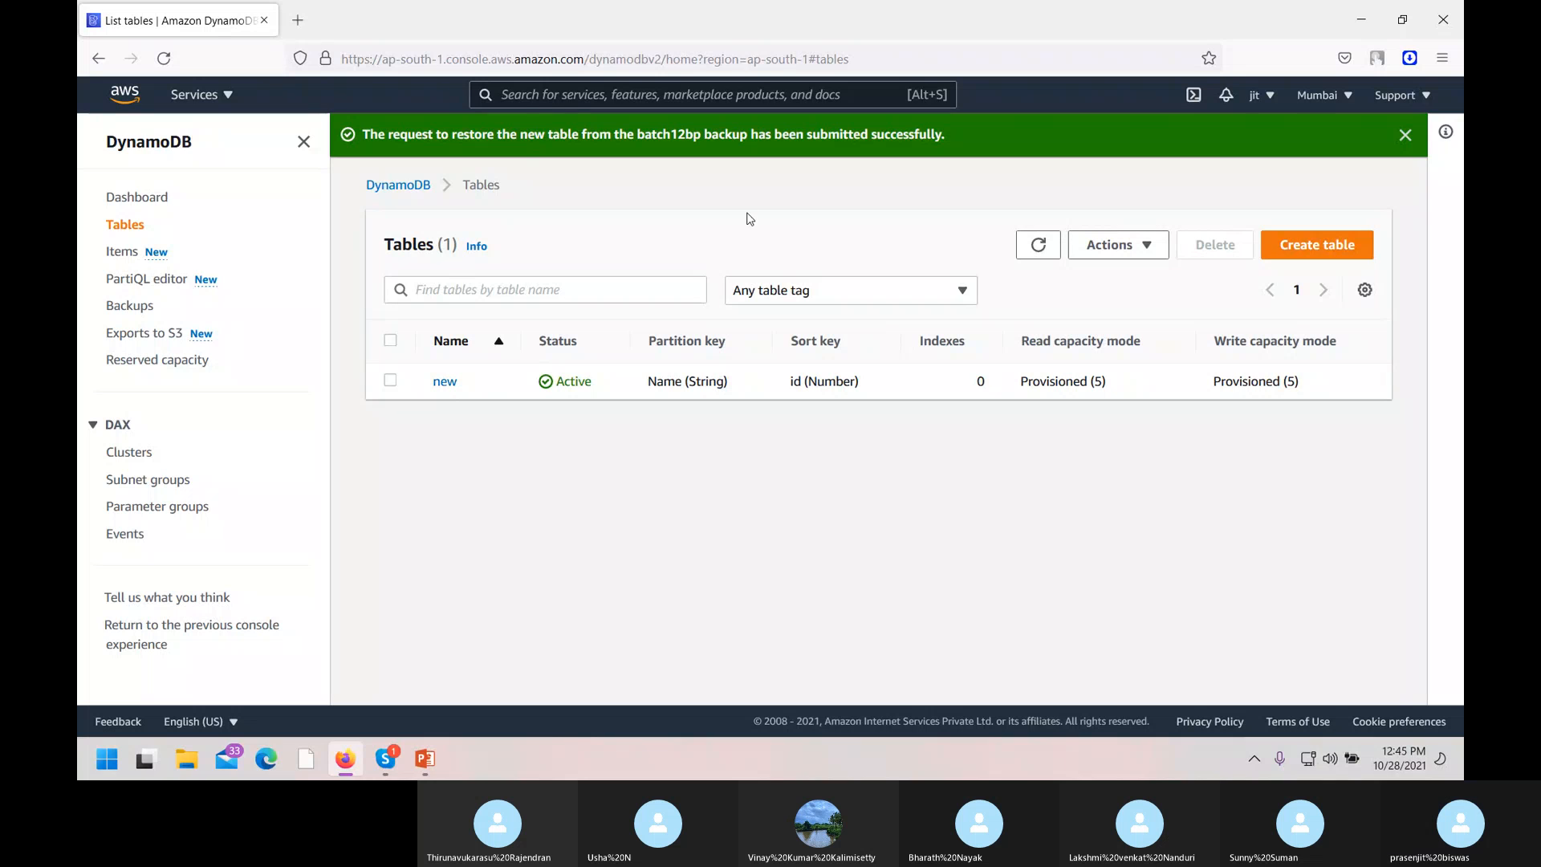
Delete the table new, typing 'delete' to confirm.
{"action": "left_click", "coordinate": [390, 382]}
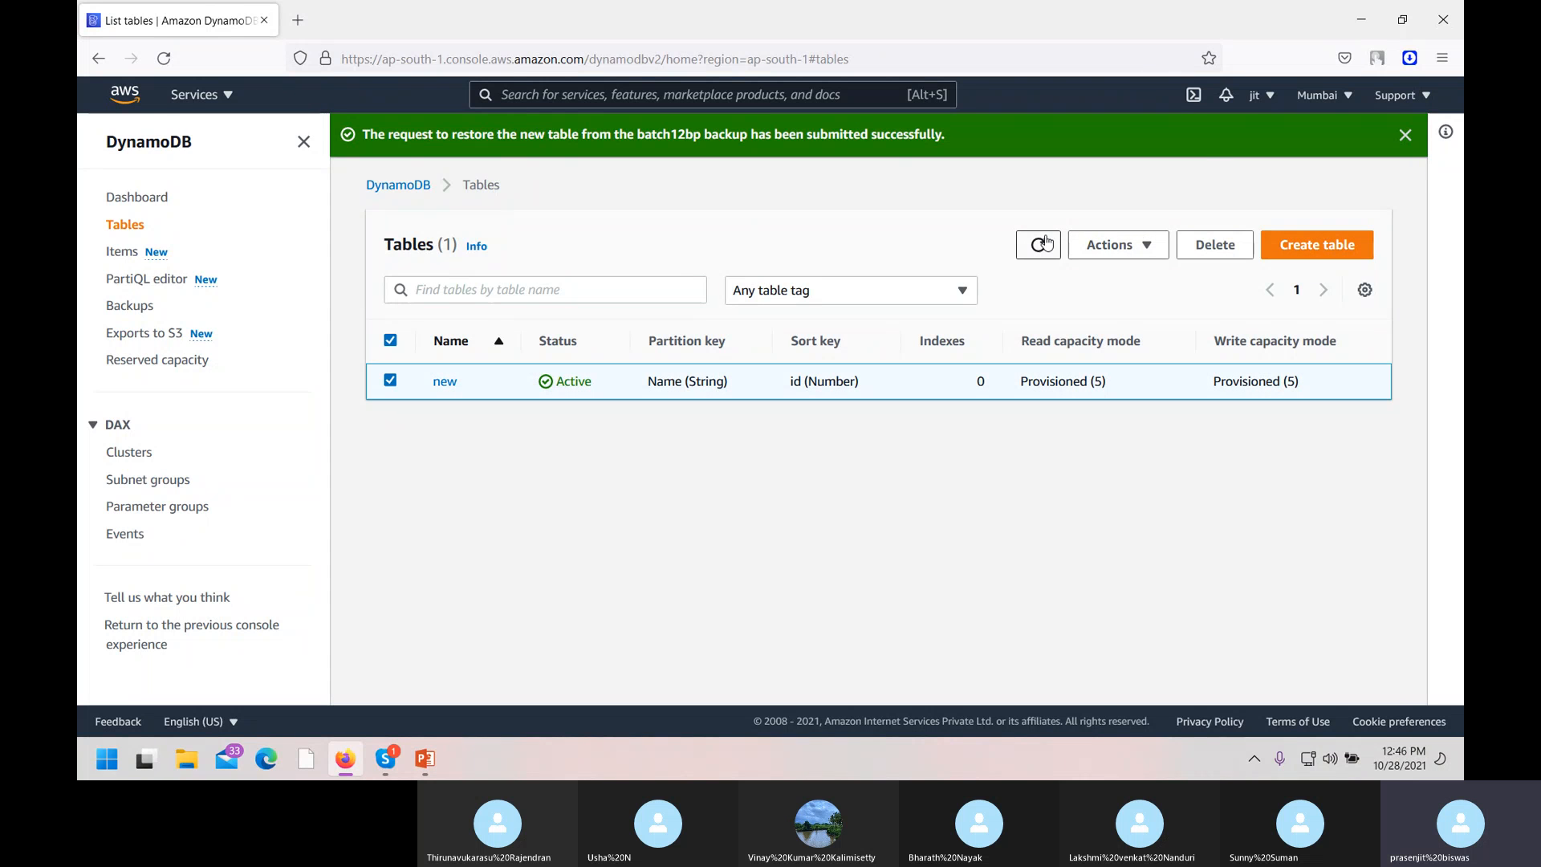
{"action": "left_click", "coordinate": [1216, 246]}
{"action": "left_click", "coordinate": [658, 496]}
{"action": "type", "text": "delete"}
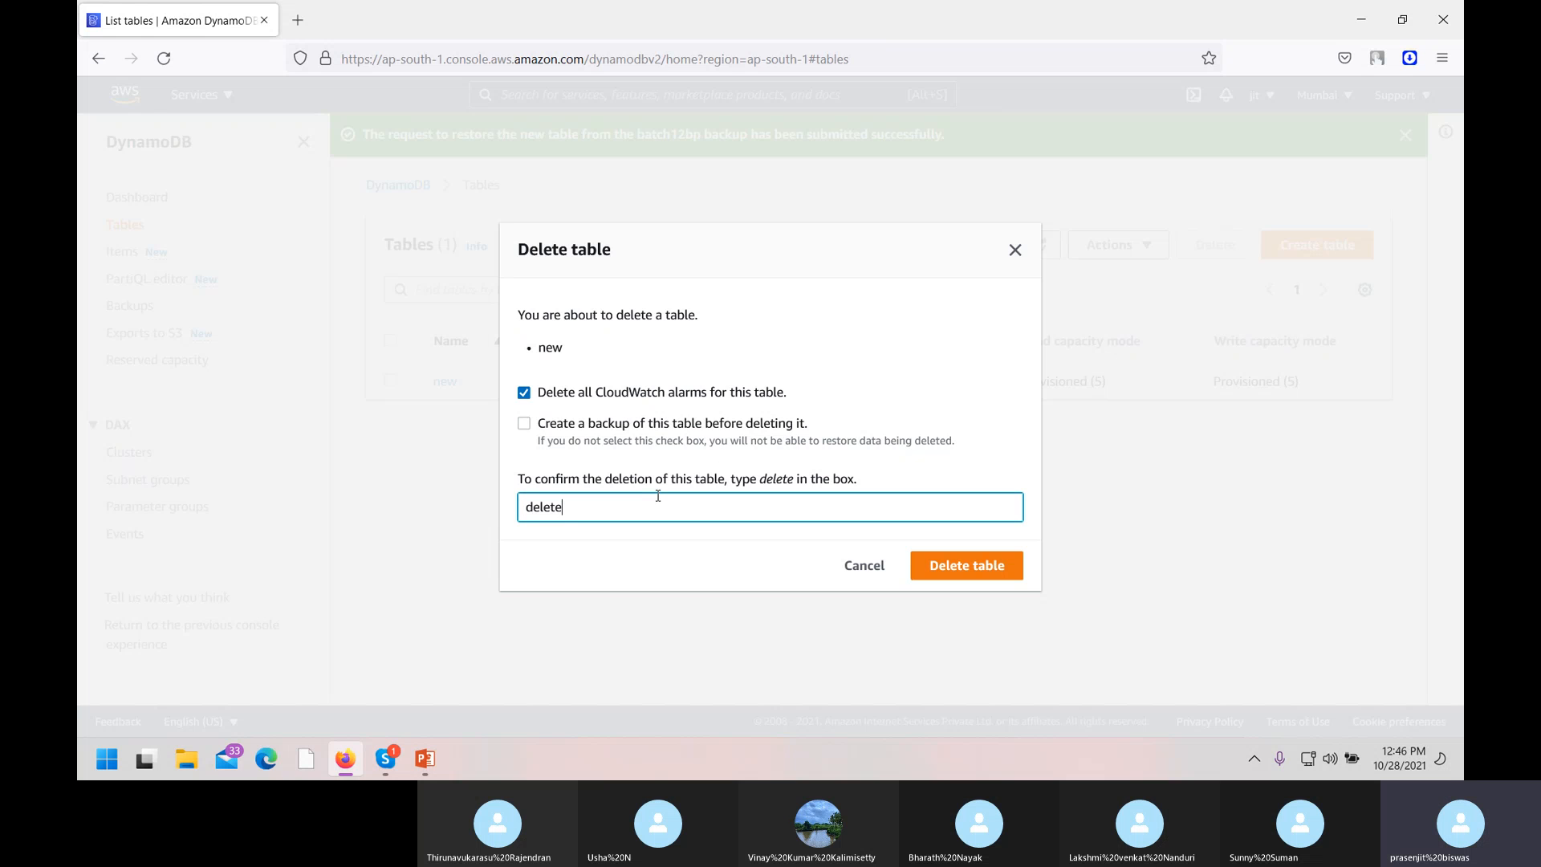
{"action": "left_click", "coordinate": [957, 571]}
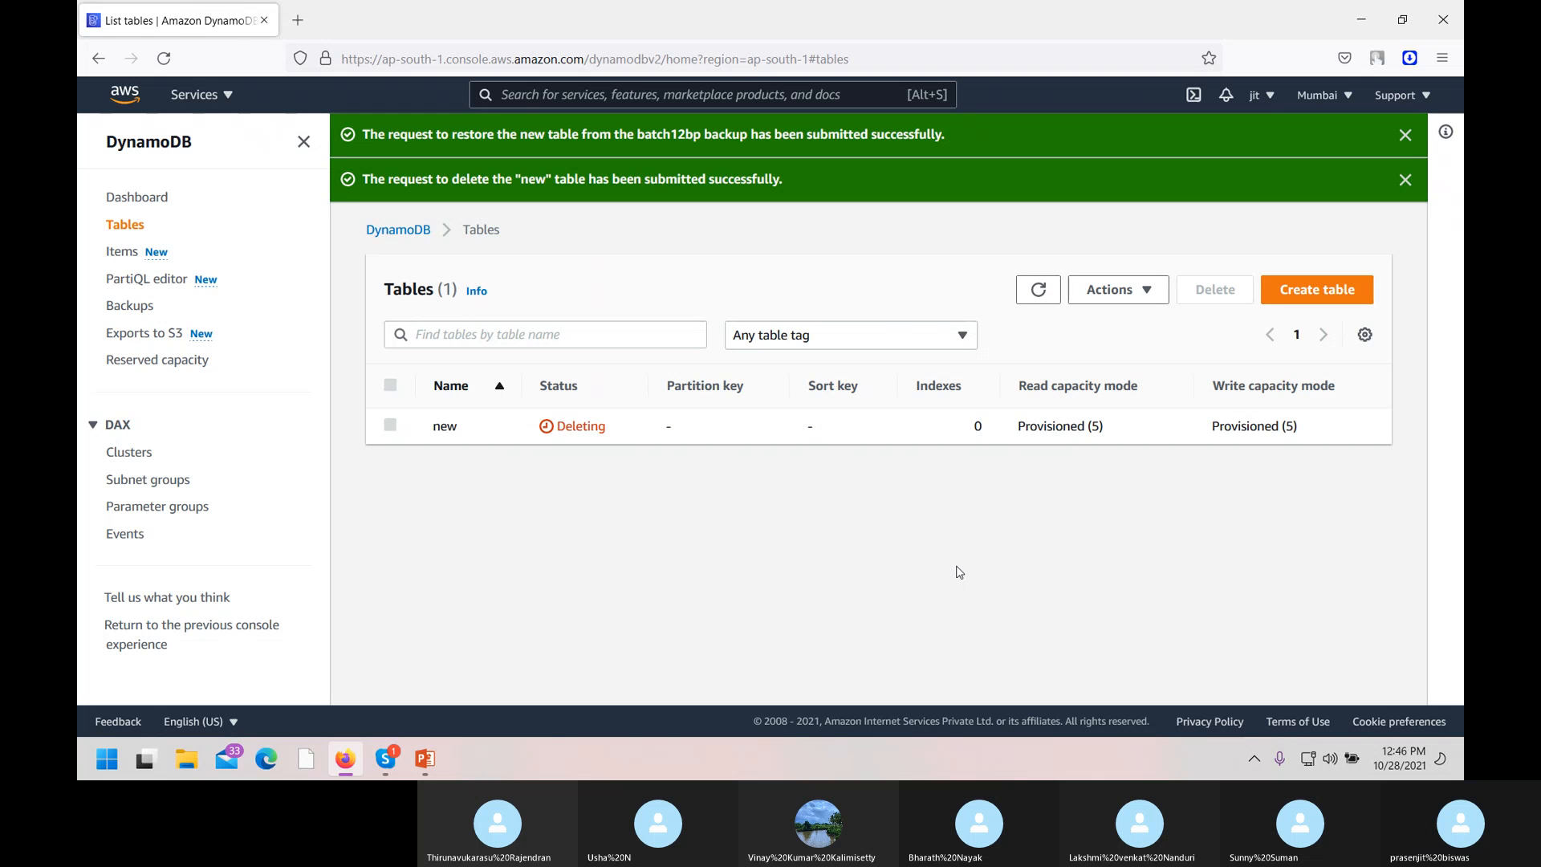
Delete batch12bp and the deleted-table backup of batchtable, confirming with 'delete'; only batch12bp is removed.
{"action": "left_click", "coordinate": [123, 312]}
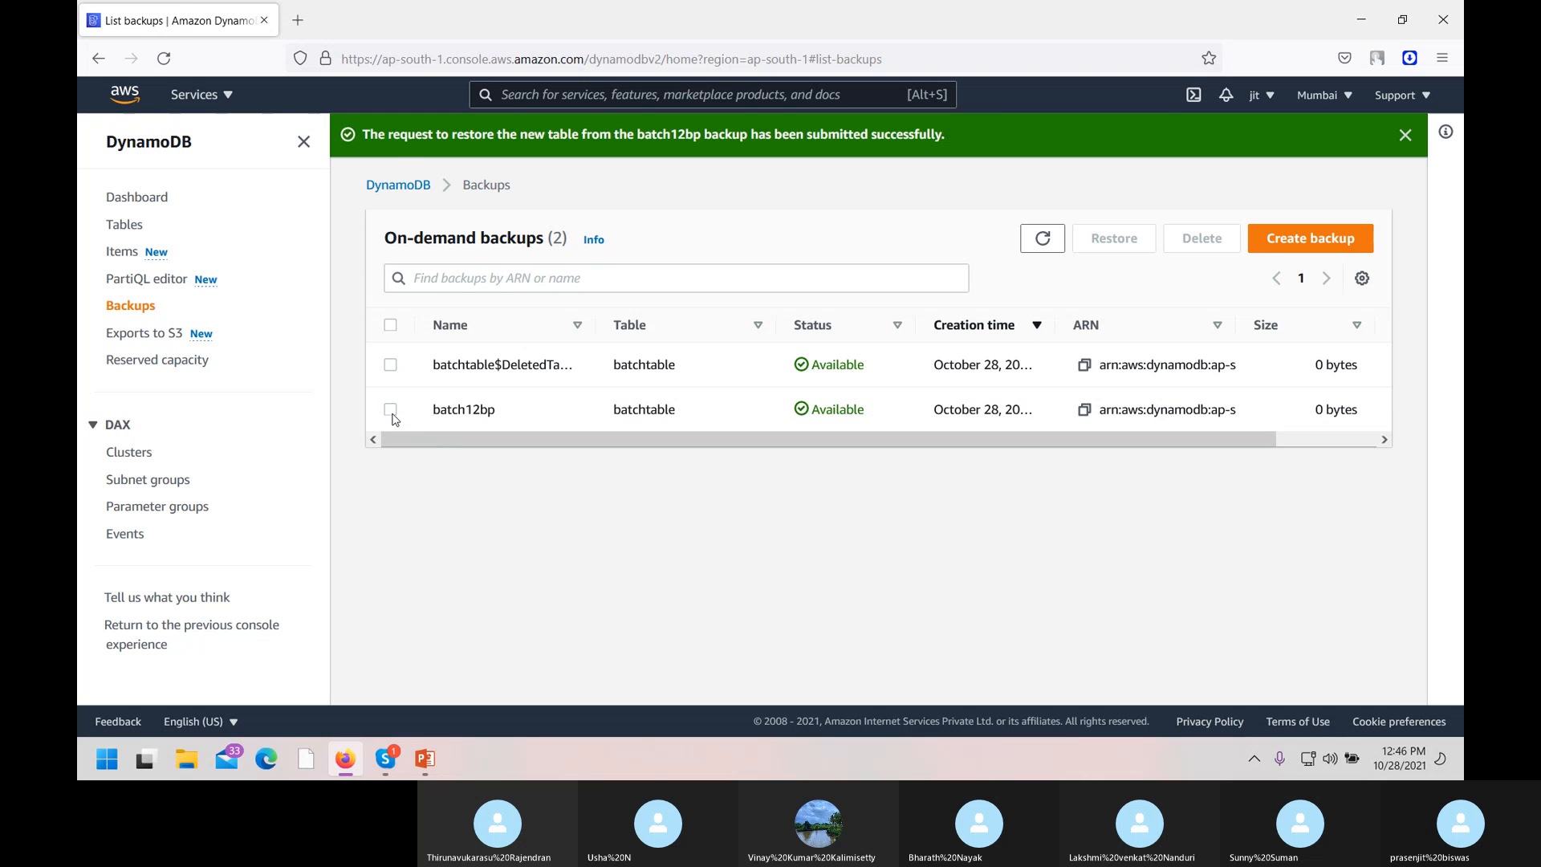
{"action": "left_click", "coordinate": [391, 411]}
{"action": "left_click", "coordinate": [391, 366]}
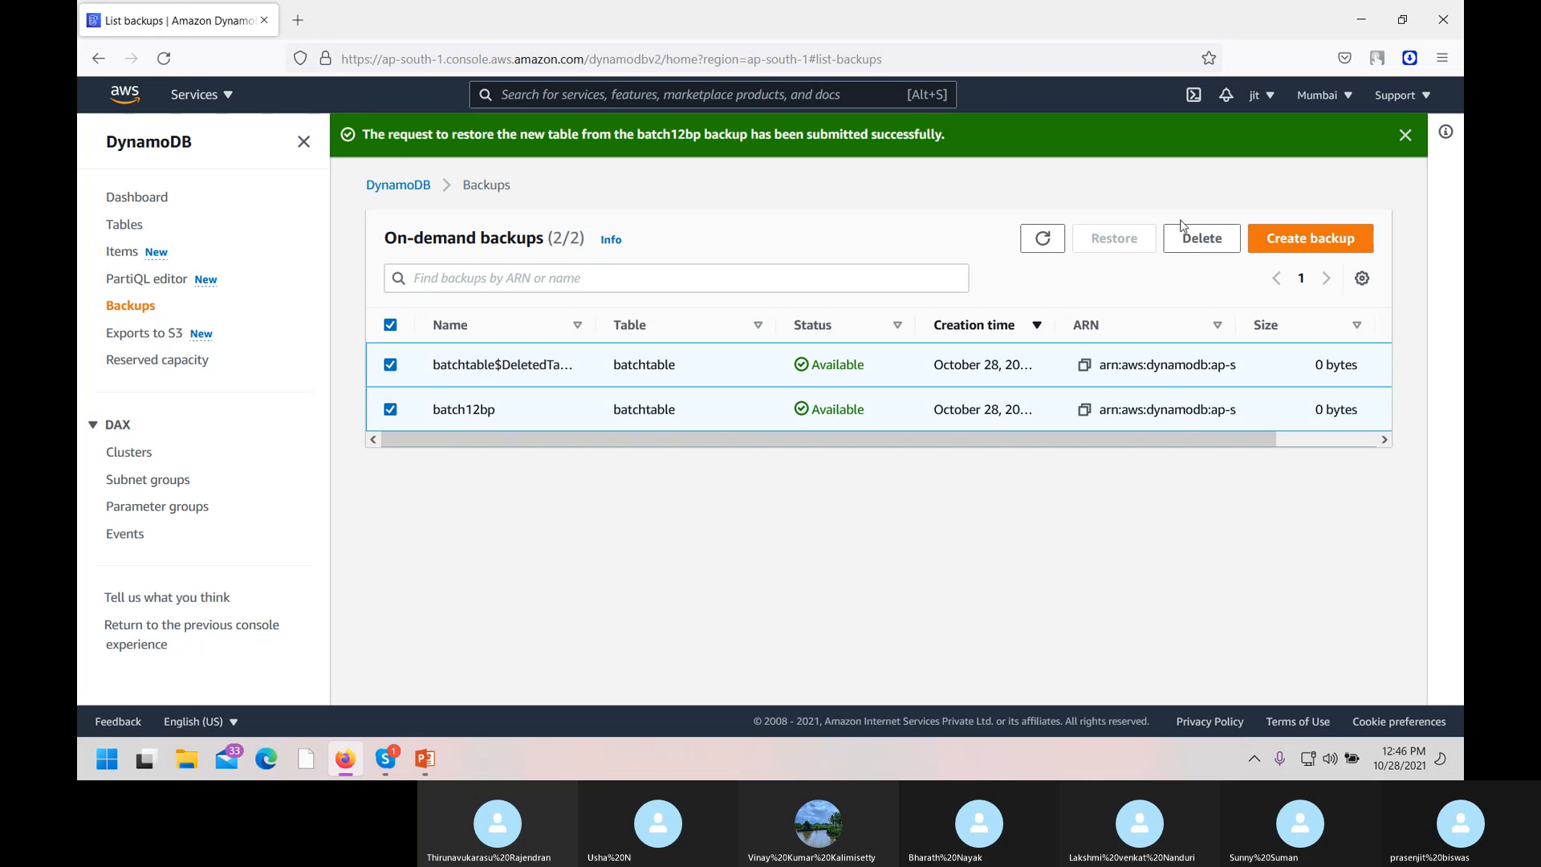
{"action": "left_click", "coordinate": [1204, 241]}
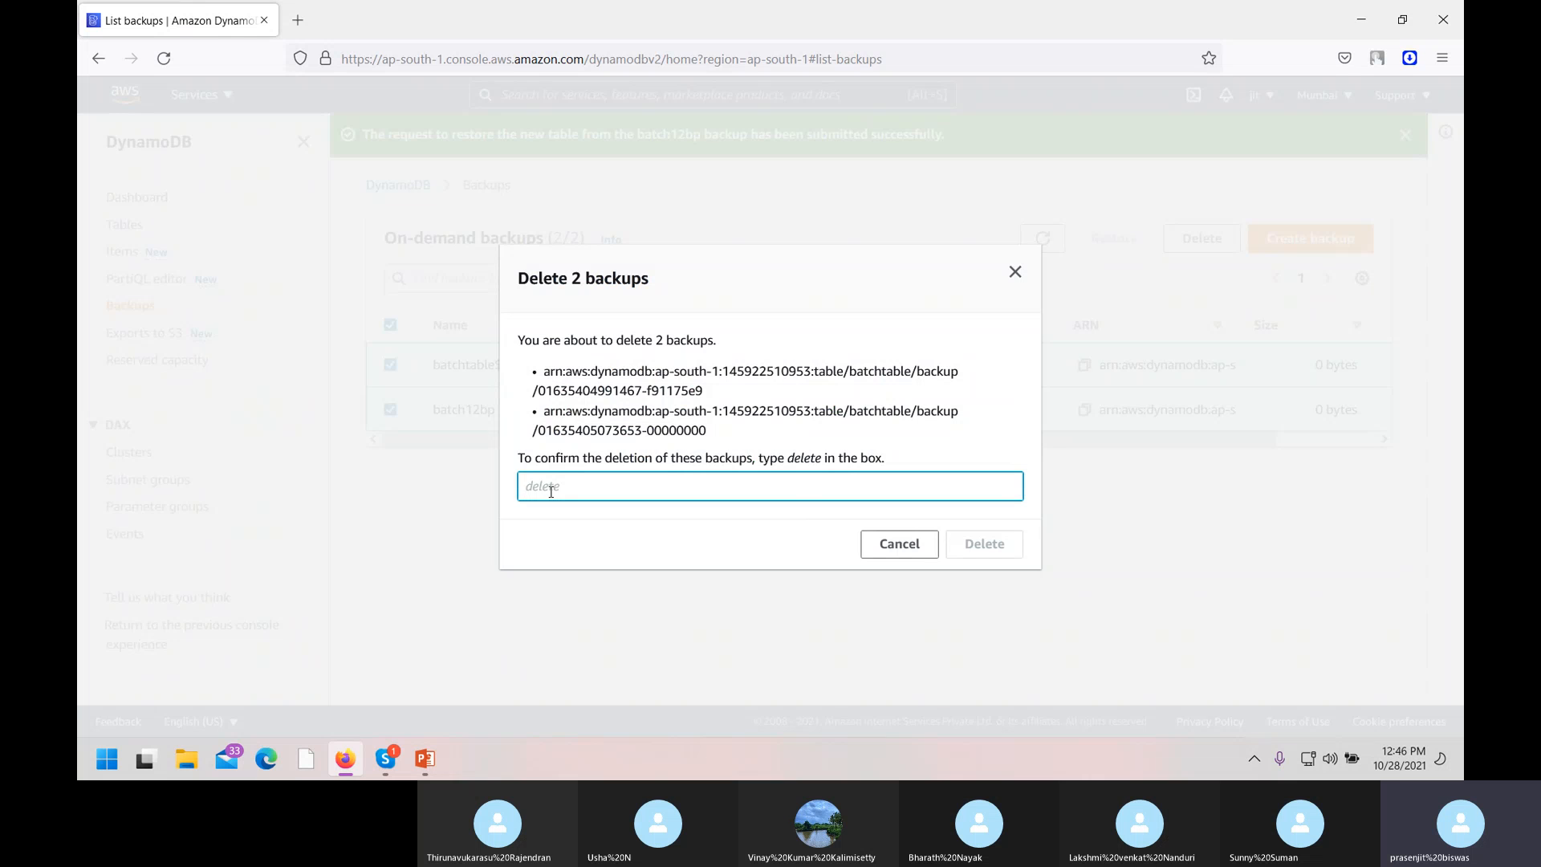
{"action": "type", "text": "delete"}
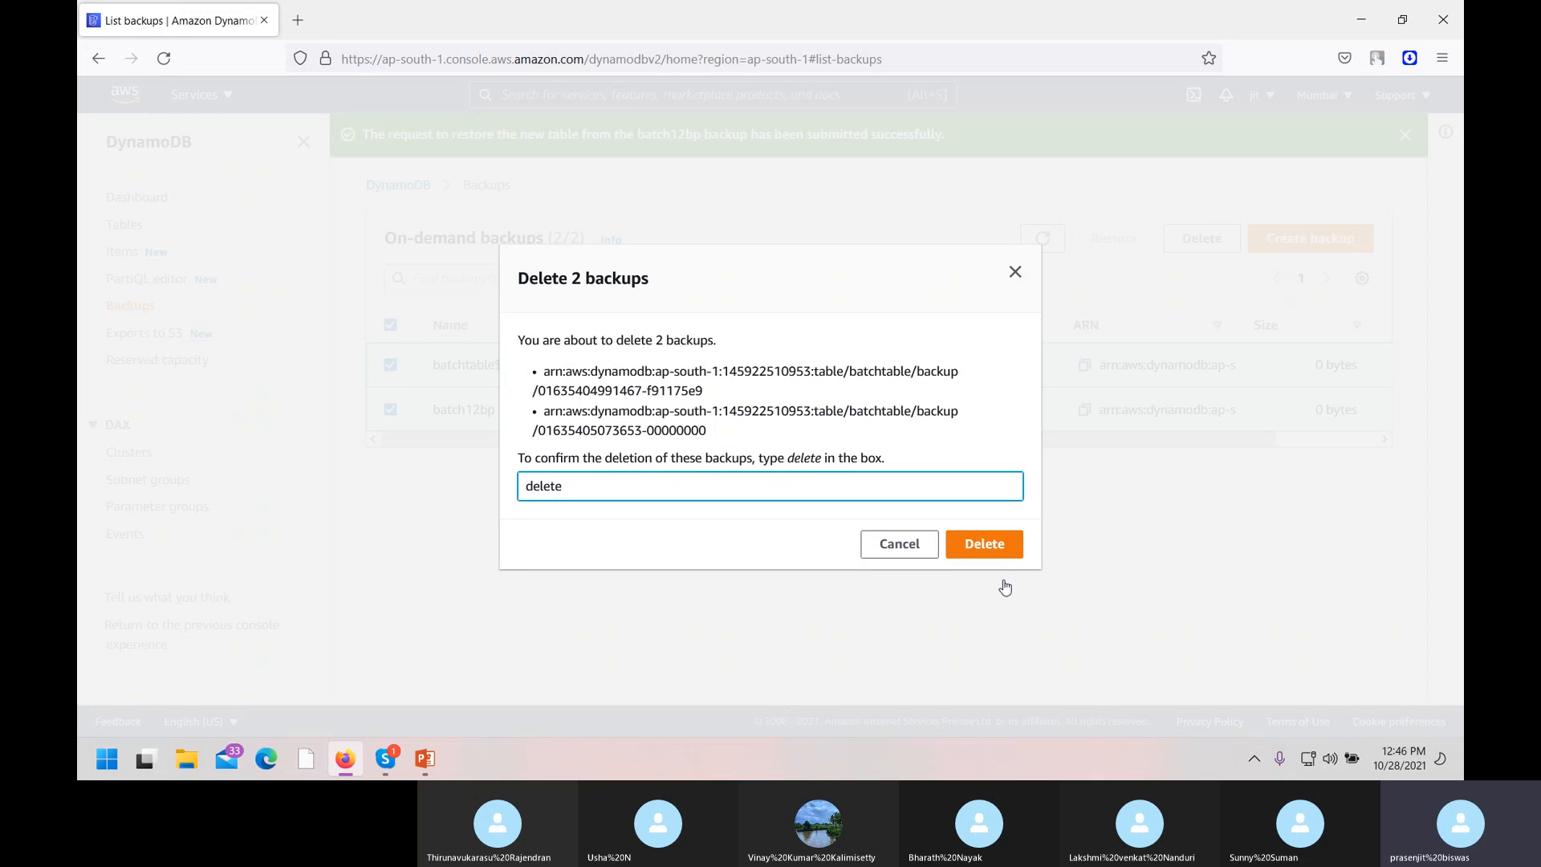
{"action": "left_click", "coordinate": [1003, 553]}
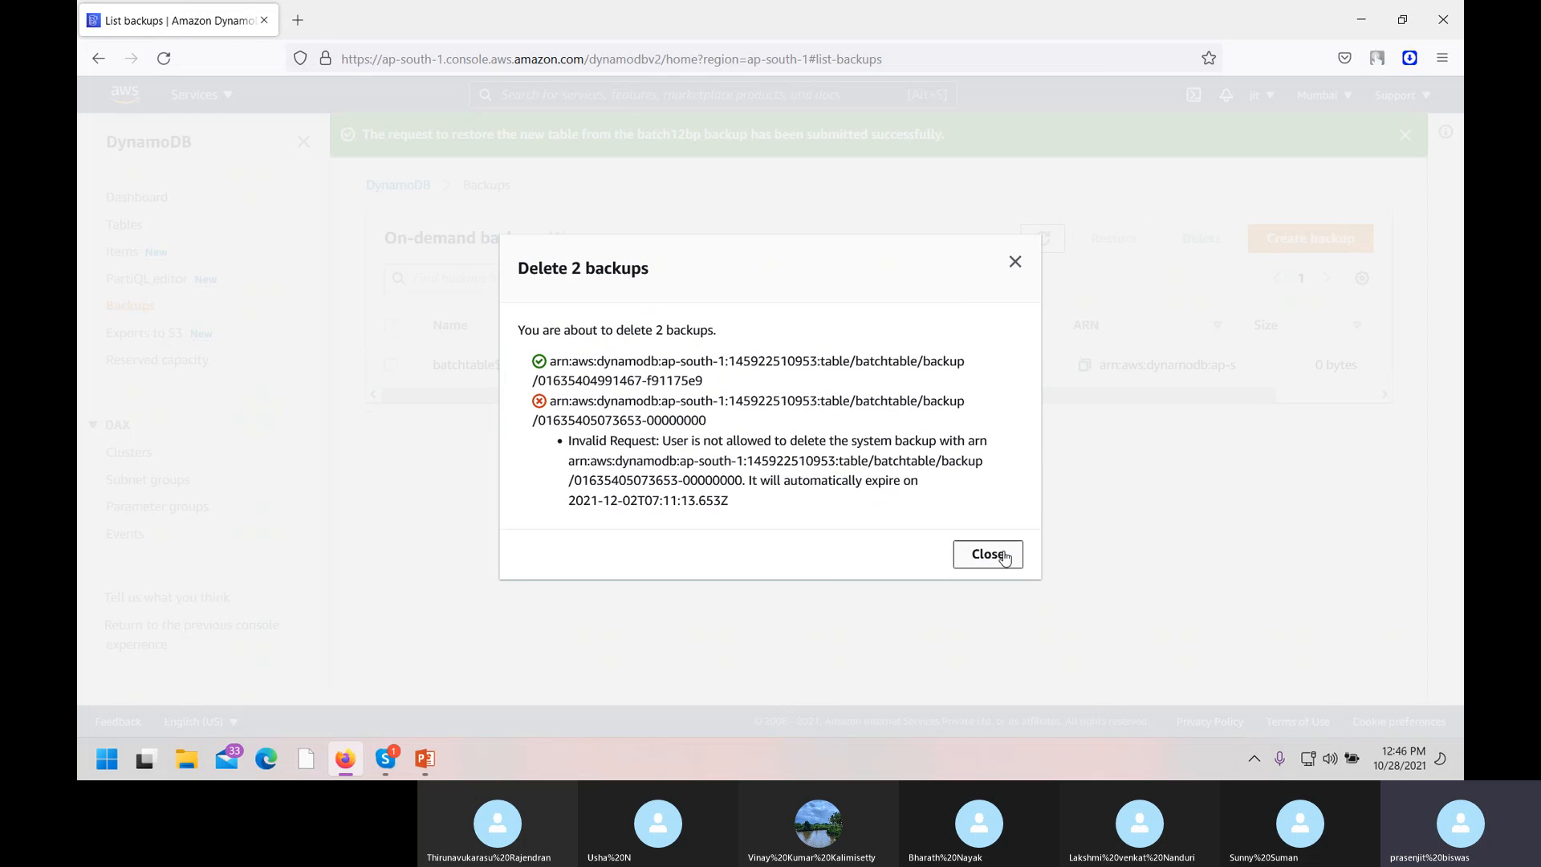
{"action": "left_click", "coordinate": [1015, 262]}
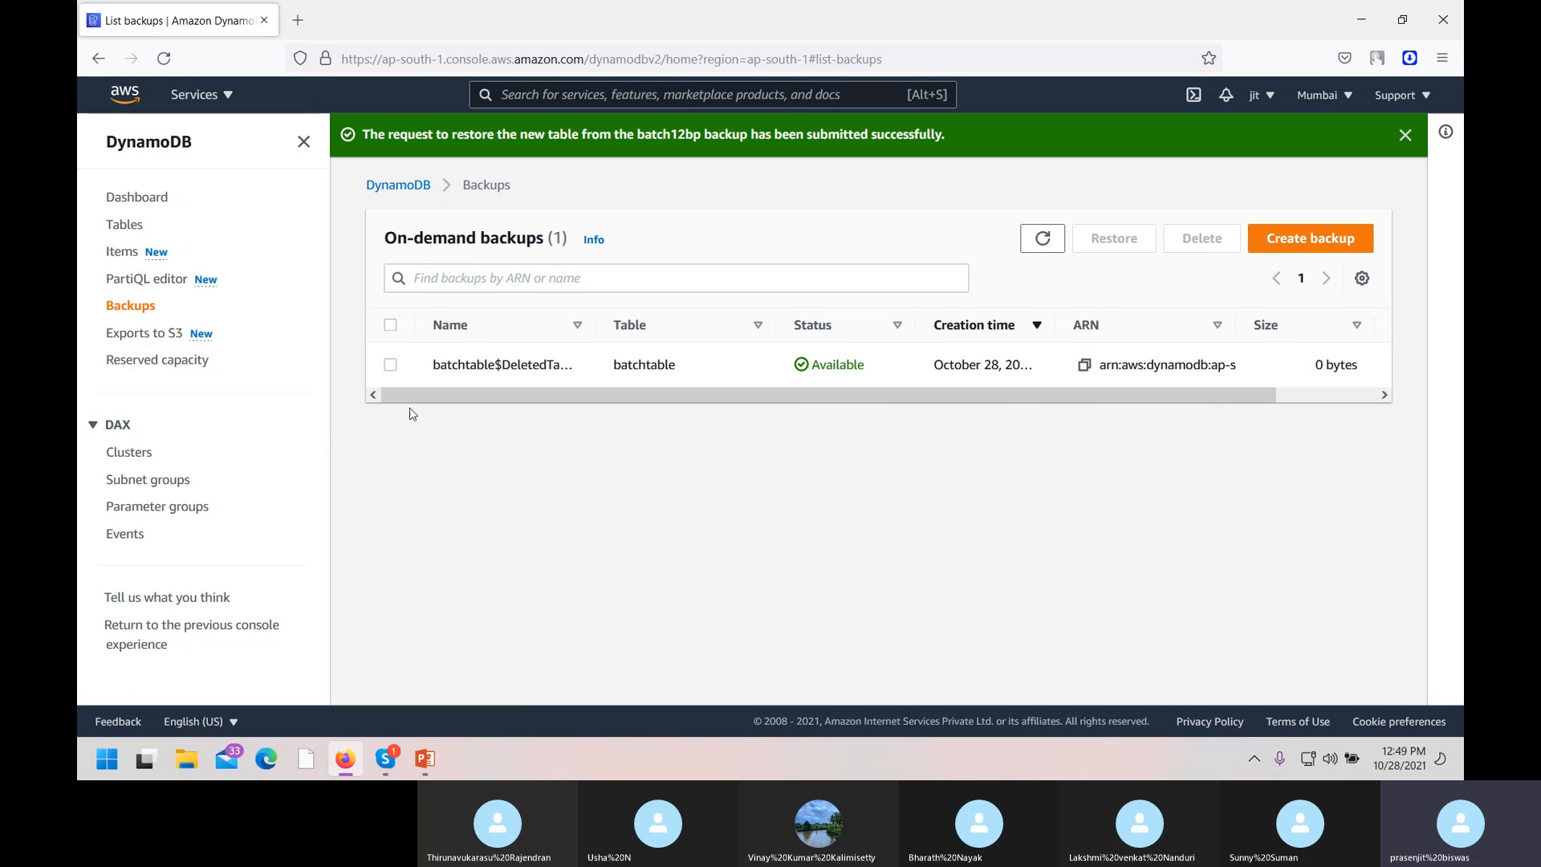
{"action": "left_click", "coordinate": [390, 367]}
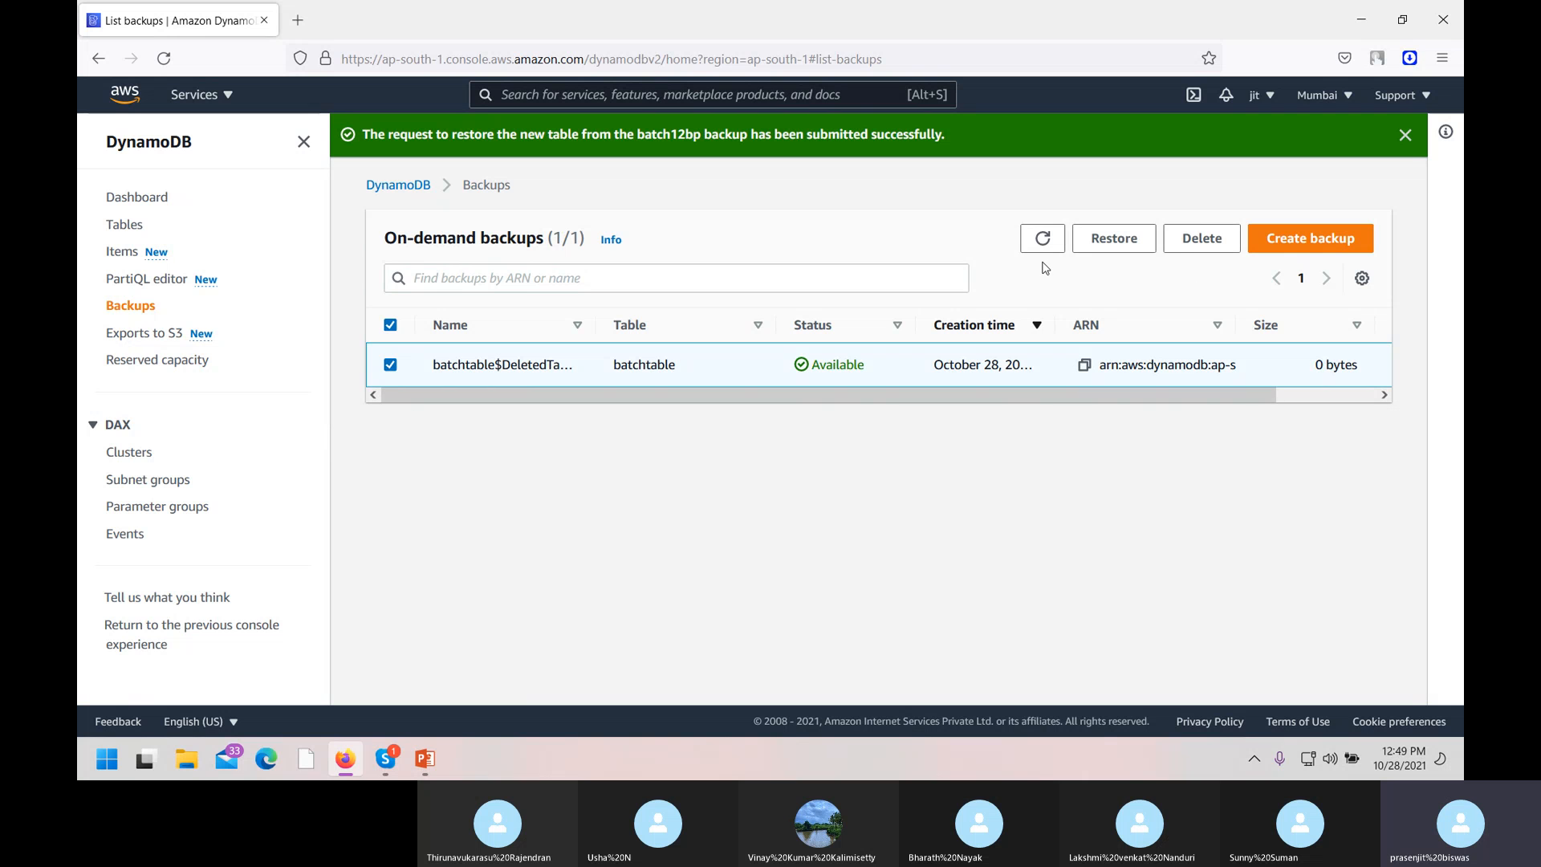
{"action": "left_click", "coordinate": [1202, 238]}
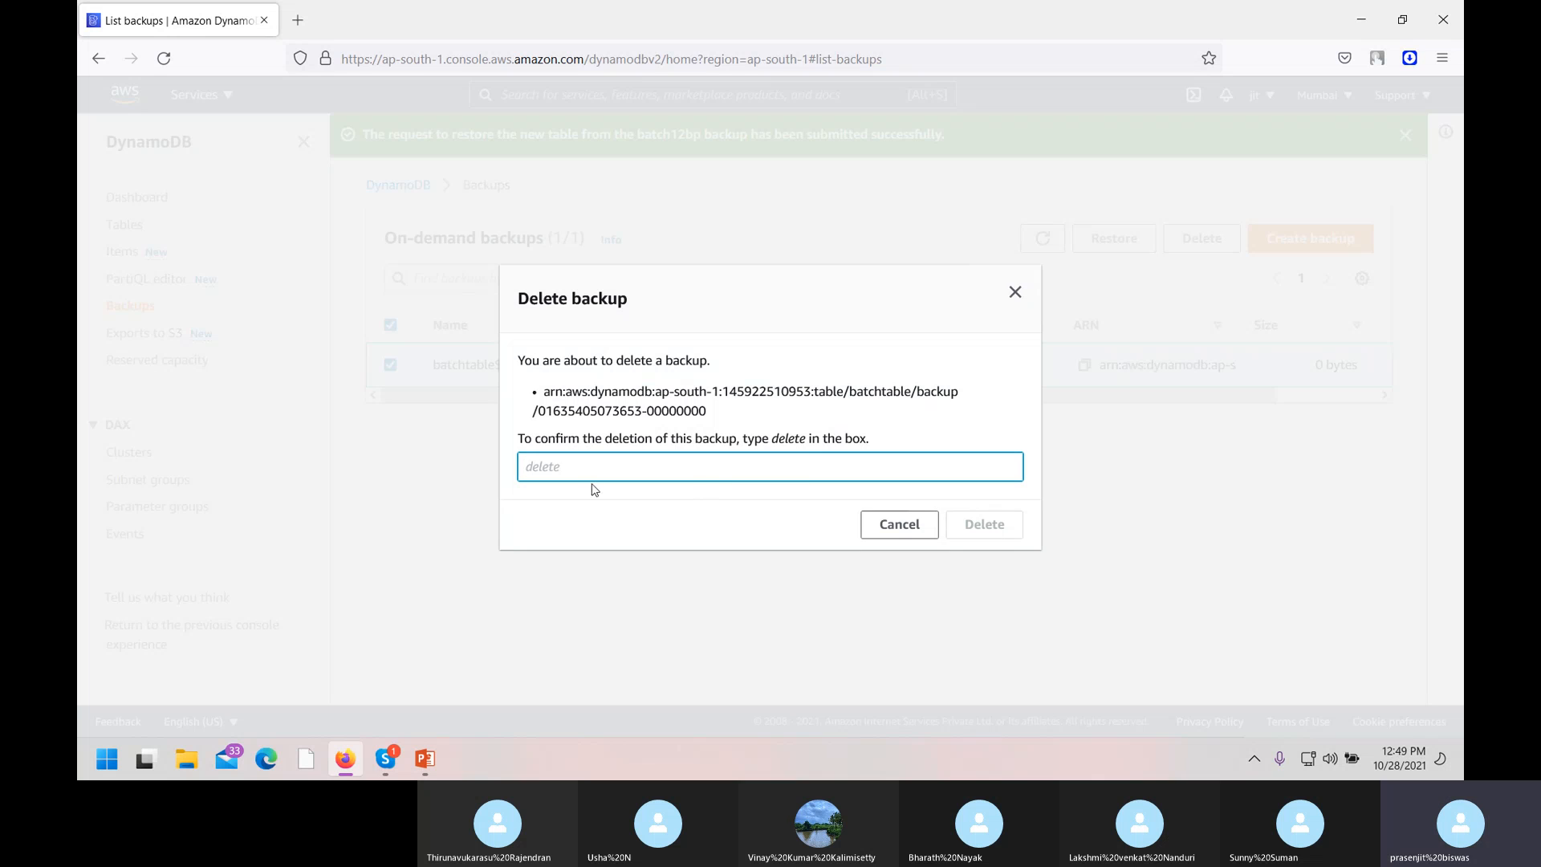
{"action": "type", "text": "del"}
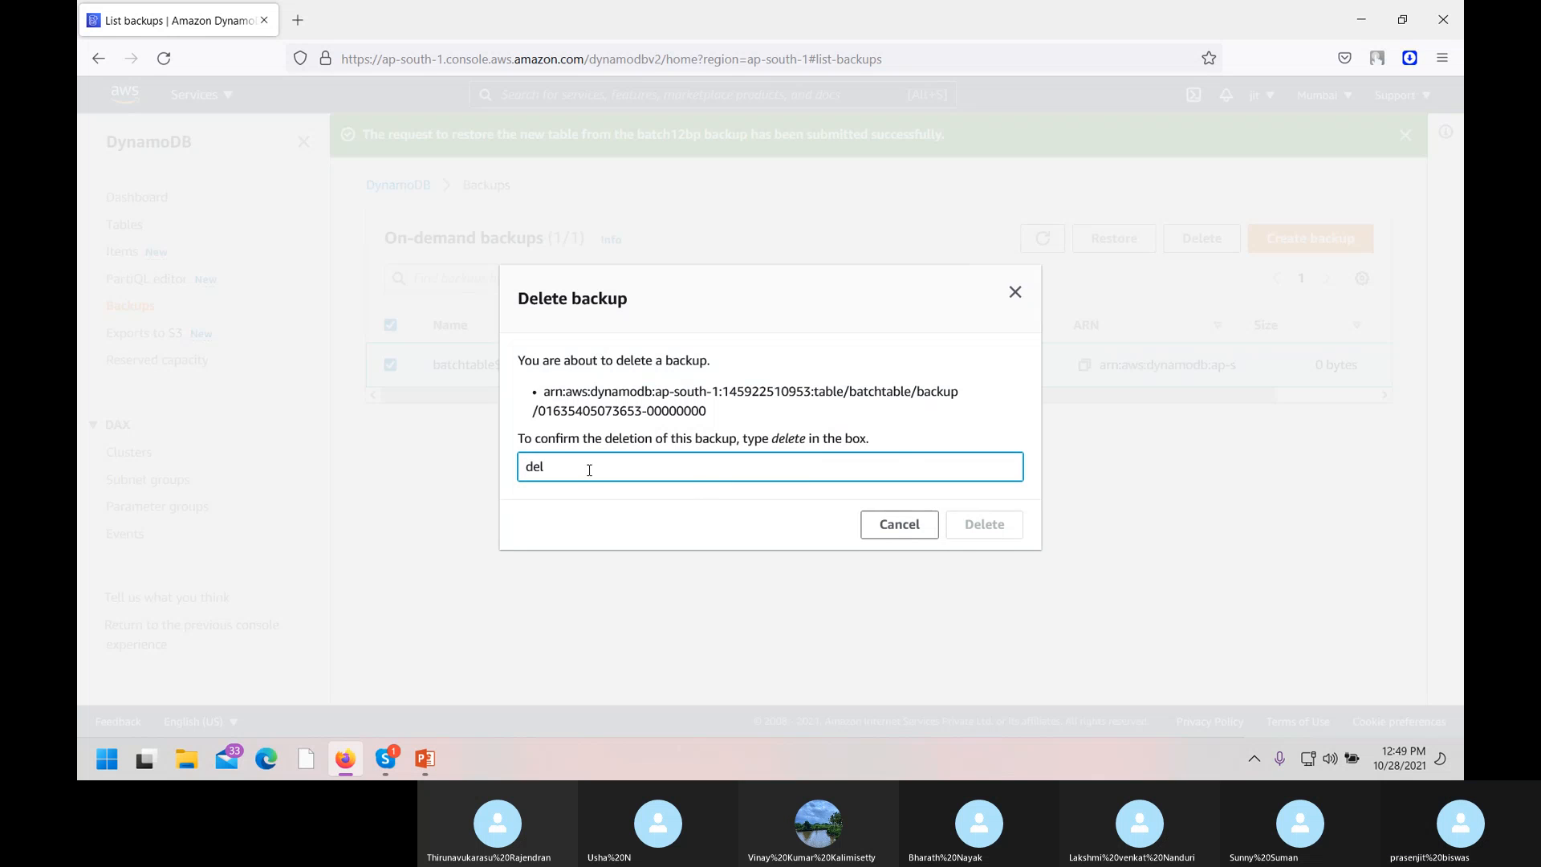
{"action": "type", "text": "ete"}
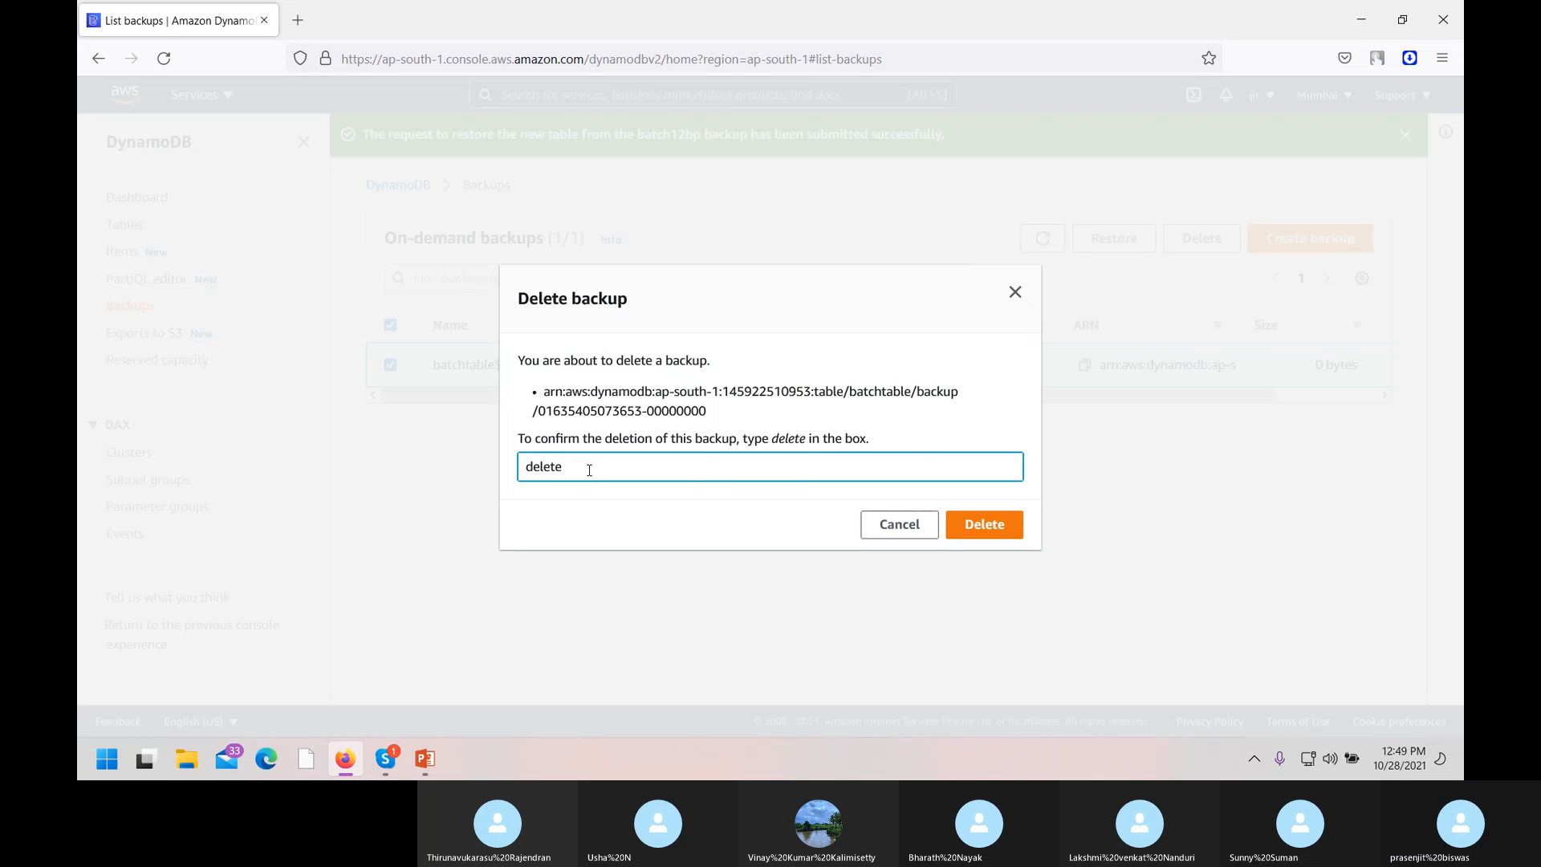
{"action": "left_click", "coordinate": [992, 529]}
{"action": "left_click", "coordinate": [996, 535]}
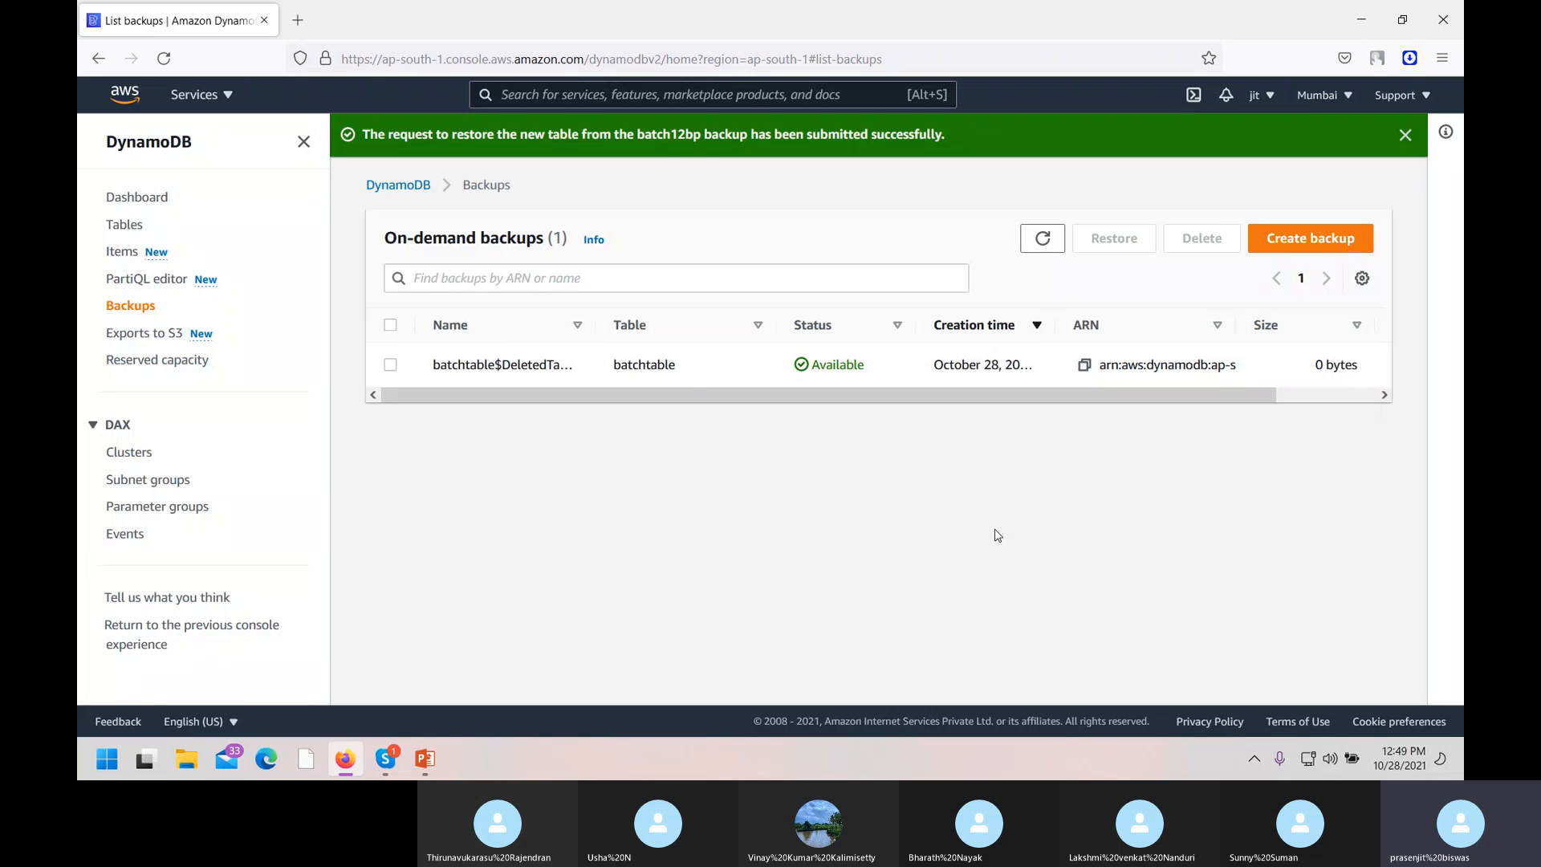
Go to the RDS console from the Services list's Database section, then minimise Firefox.
{"action": "left_click", "coordinate": [227, 96]}
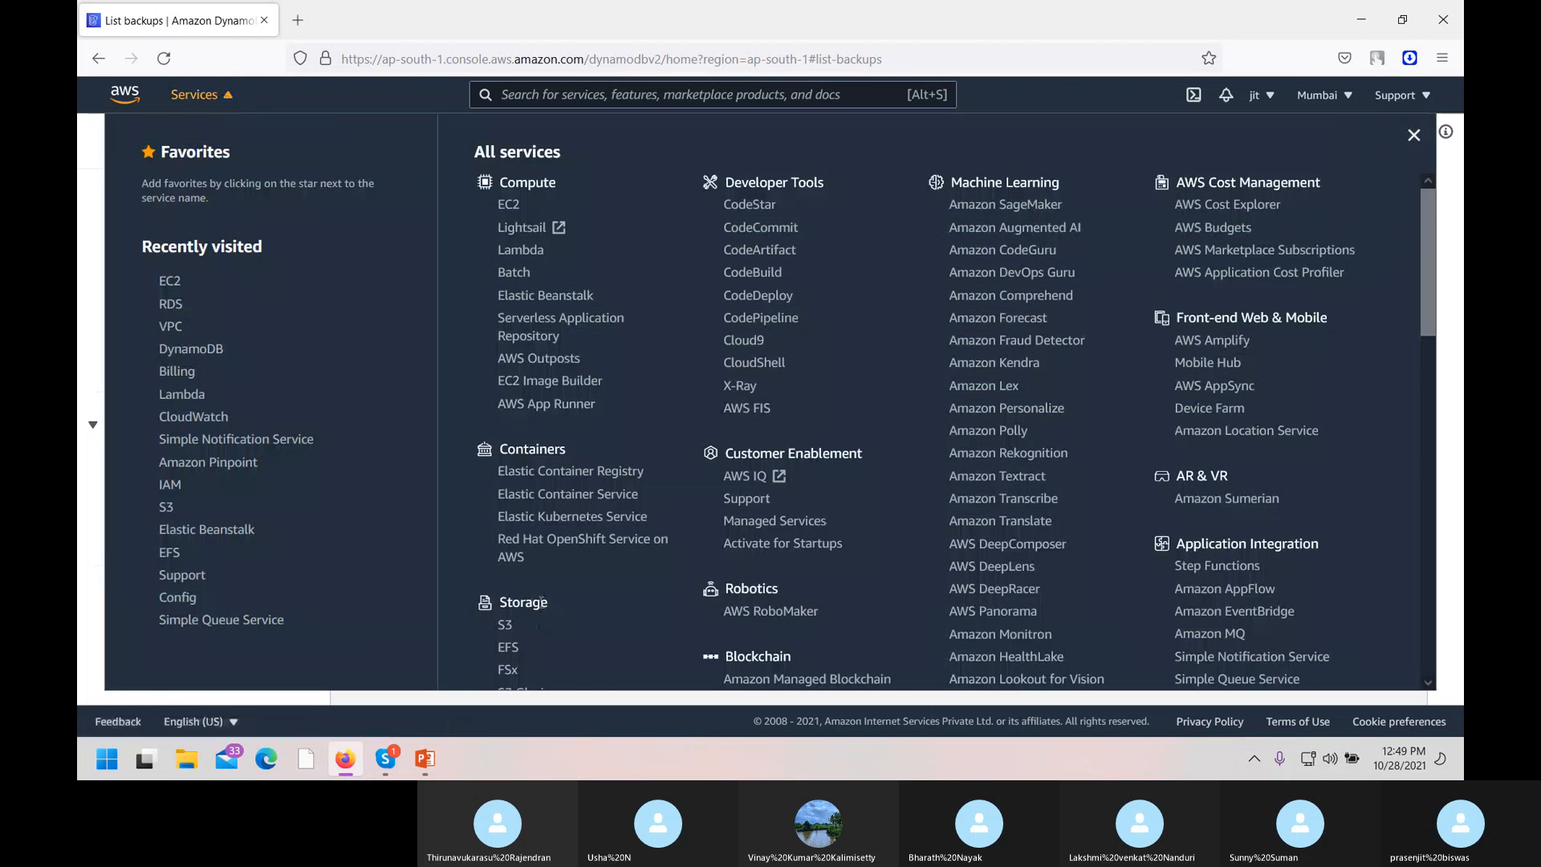
{"action": "scroll", "coordinate": [530, 542], "scroll_direction": "down", "scroll_amount": 5}
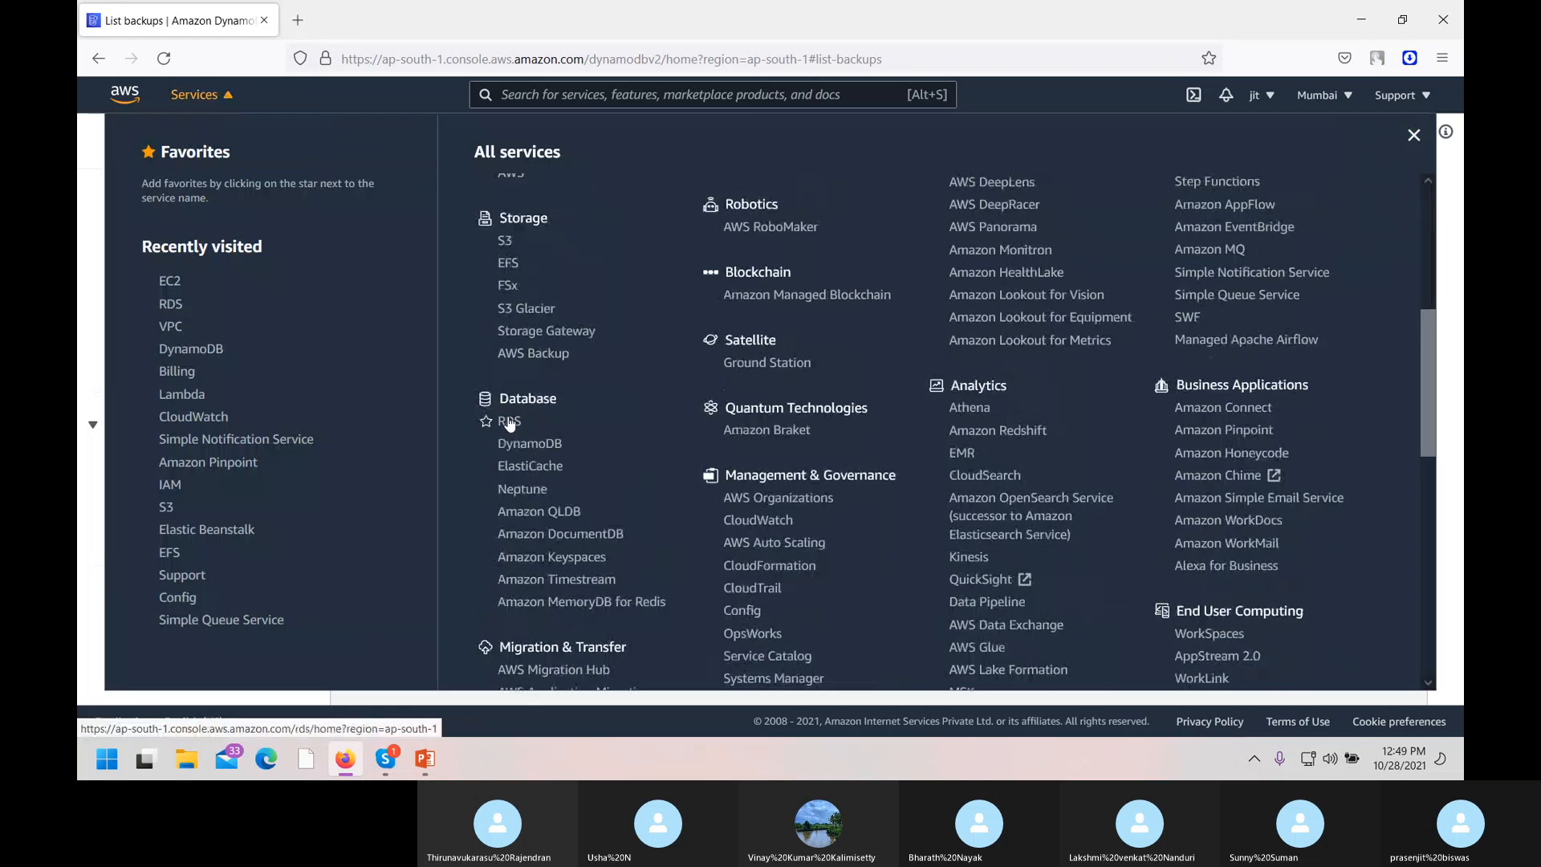
{"action": "left_click", "coordinate": [509, 422]}
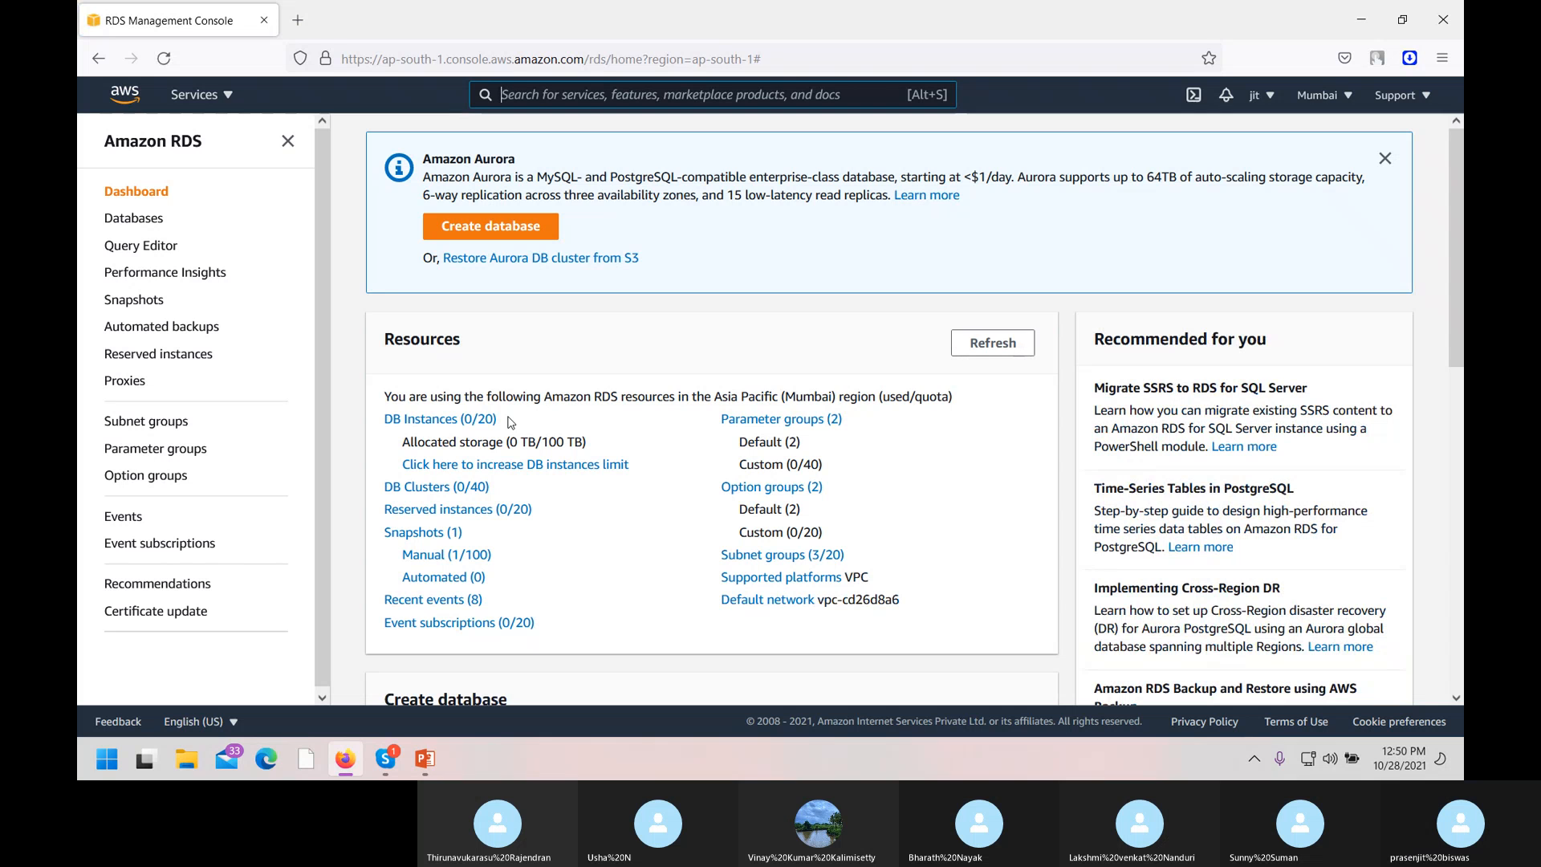
{"action": "left_click", "coordinate": [1362, 15]}
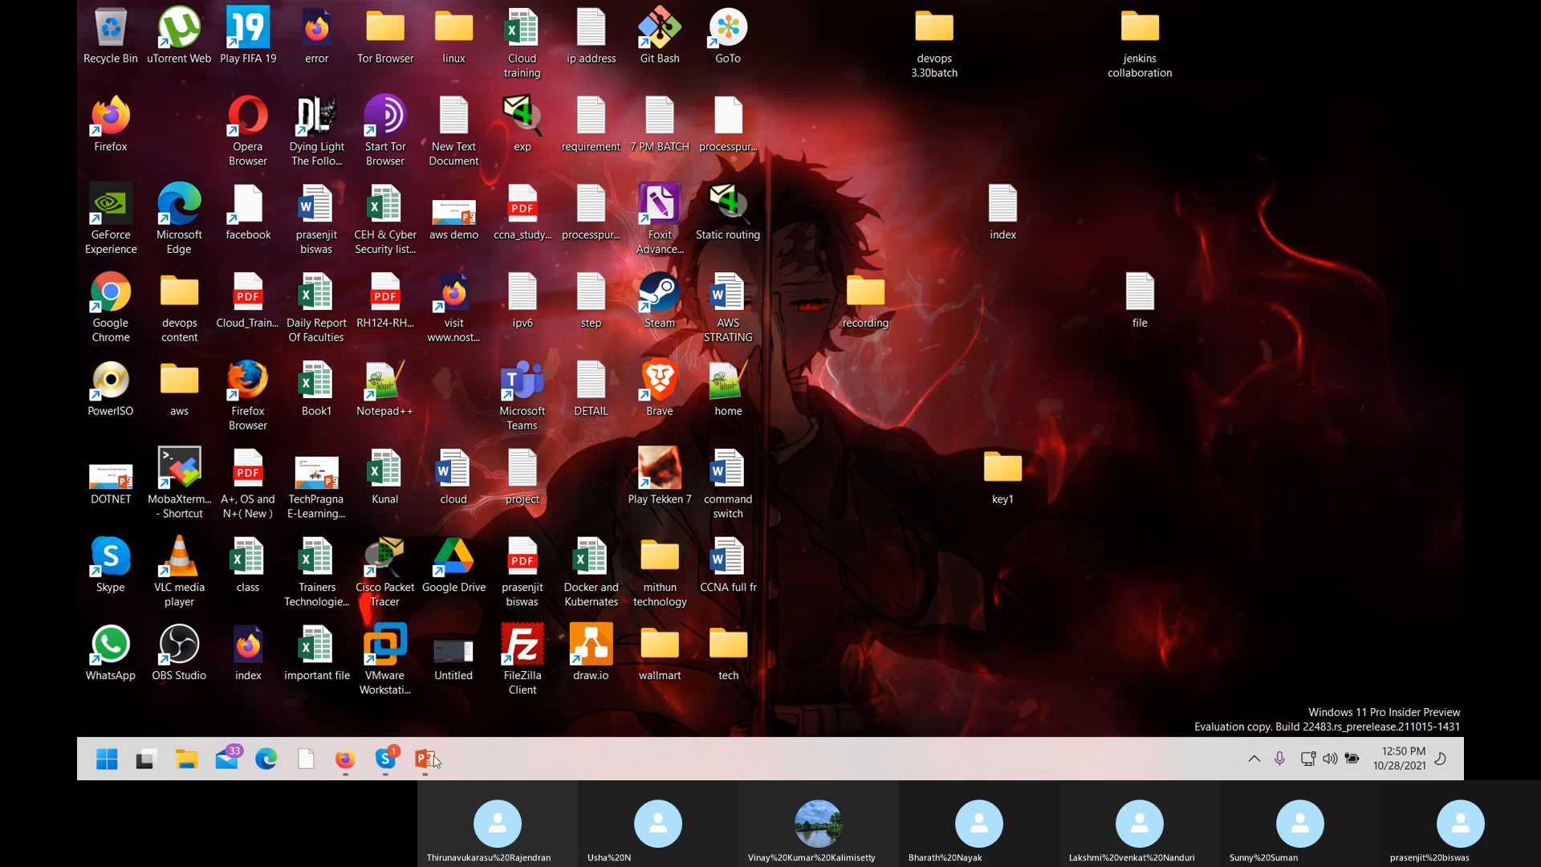
Attach and send 21) AWS DB -RDS and 22) Dynamodb in the Skype call chat, then minimise Skype.
{"action": "left_click", "coordinate": [386, 763]}
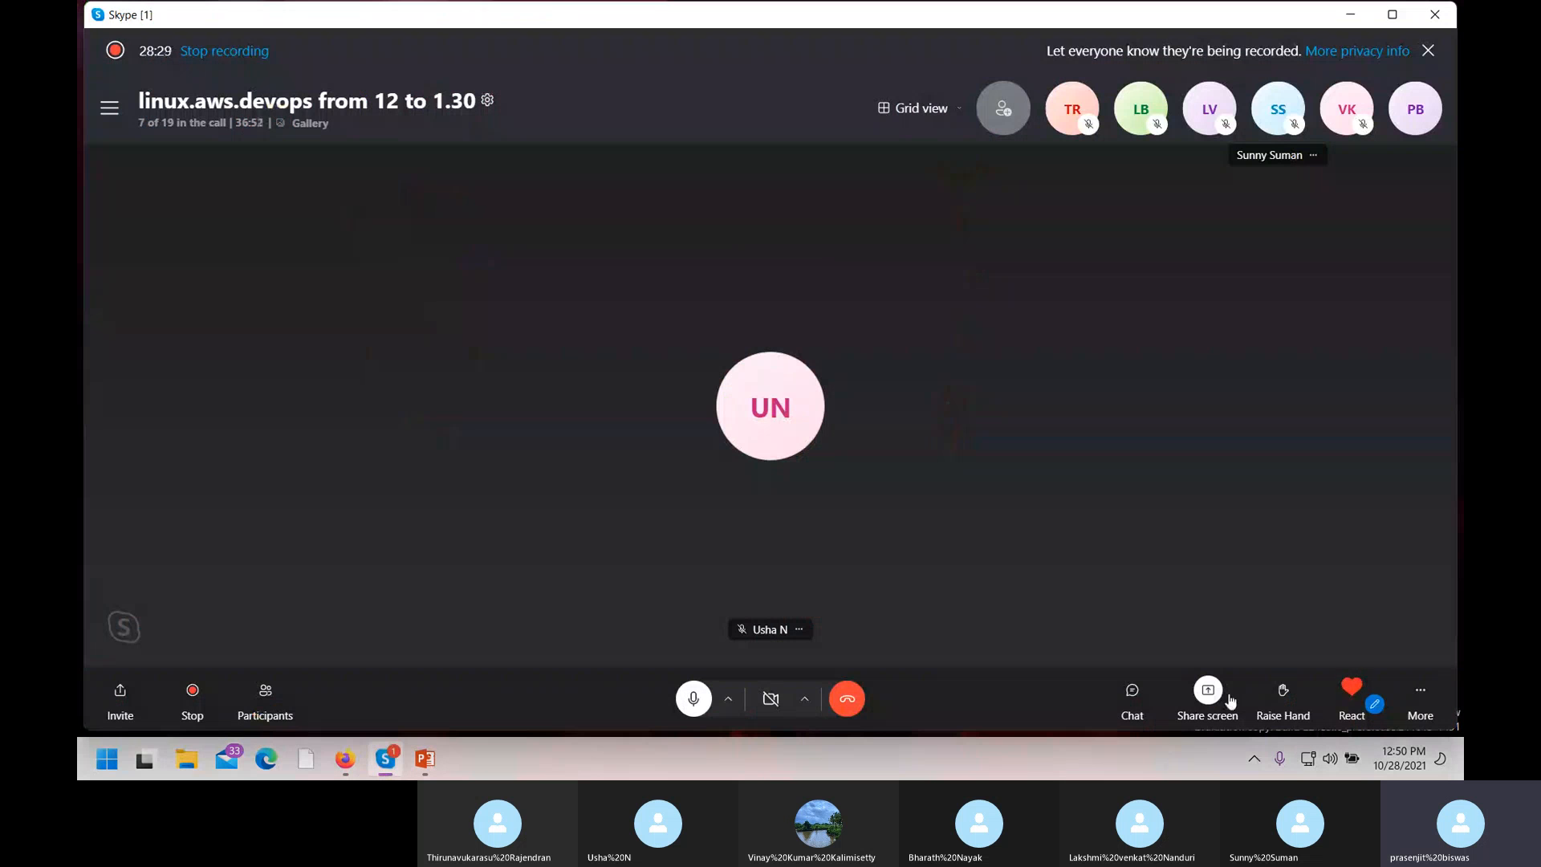
{"action": "left_click", "coordinate": [1133, 695]}
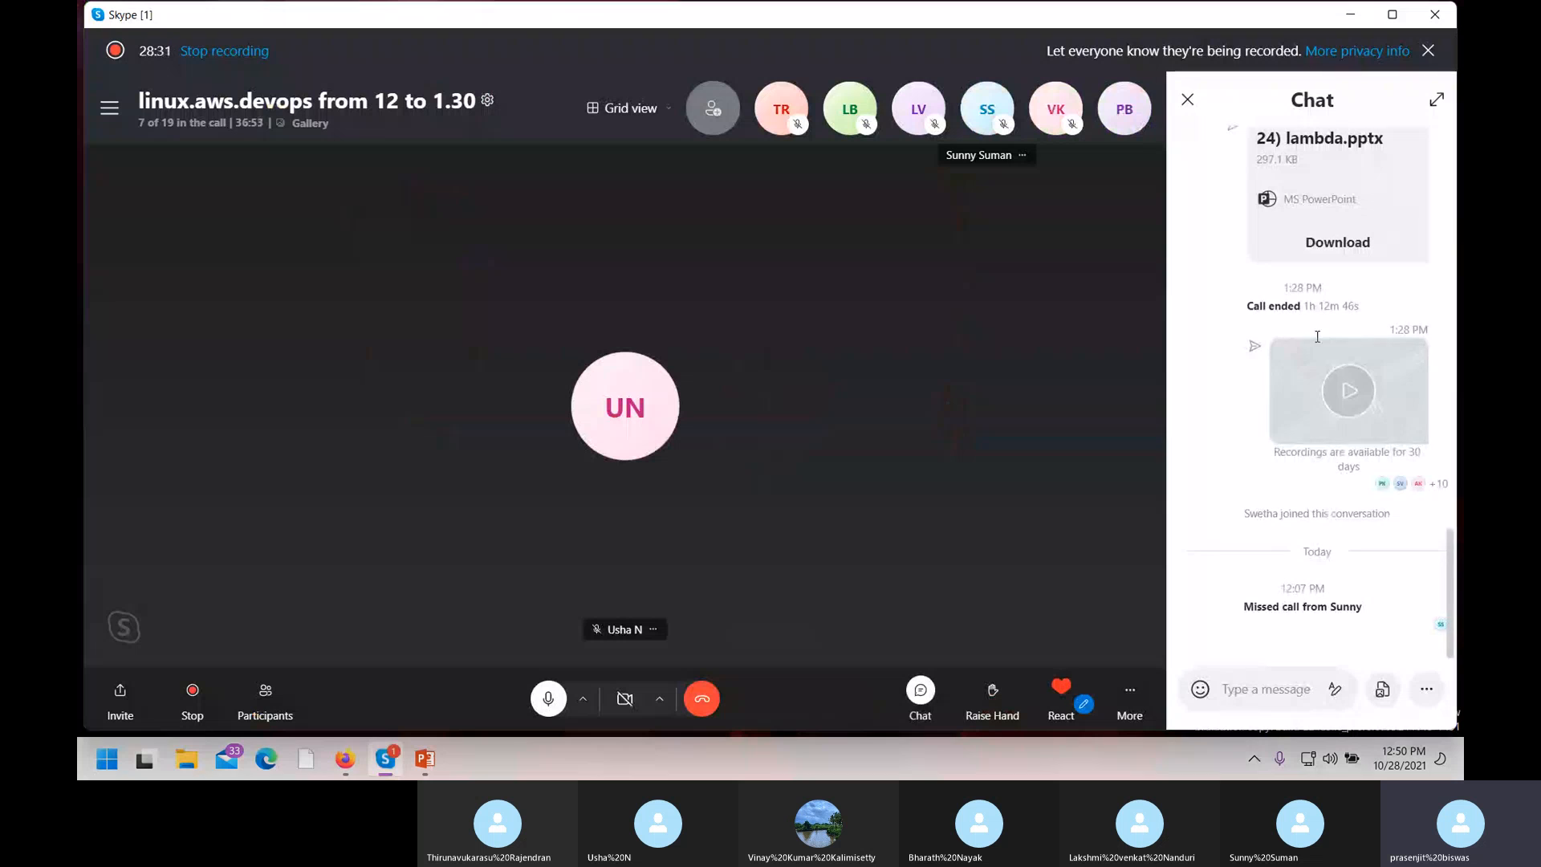
{"action": "left_click", "coordinate": [1382, 688]}
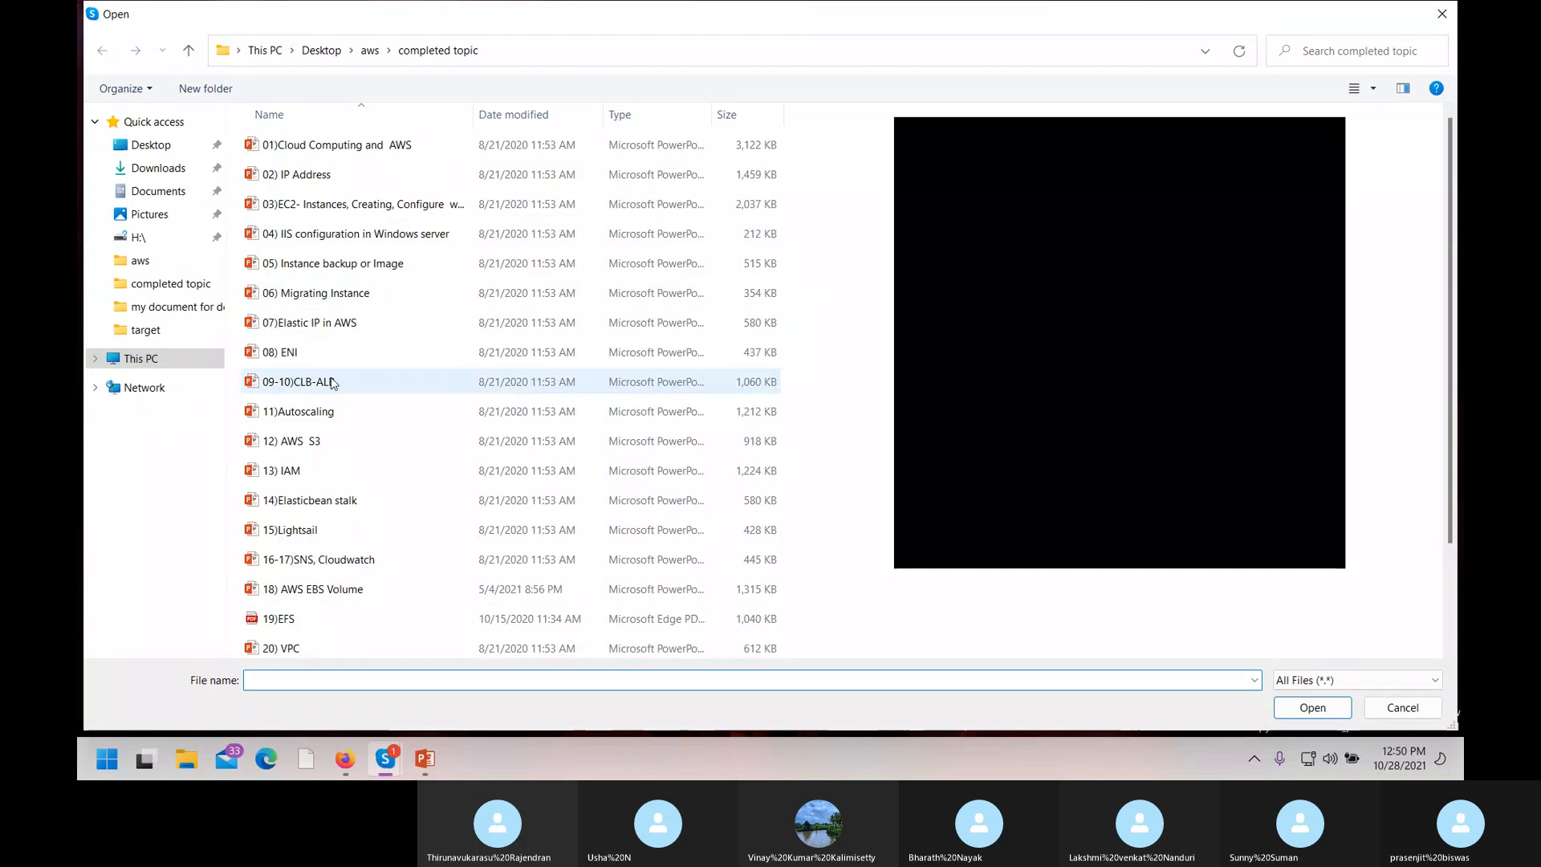
{"action": "scroll", "coordinate": [332, 466], "scroll_direction": "down", "scroll_amount": 2}
{"action": "left_click", "coordinate": [307, 555]}
{"action": "left_click", "coordinate": [300, 588], "text": "ctrl"}
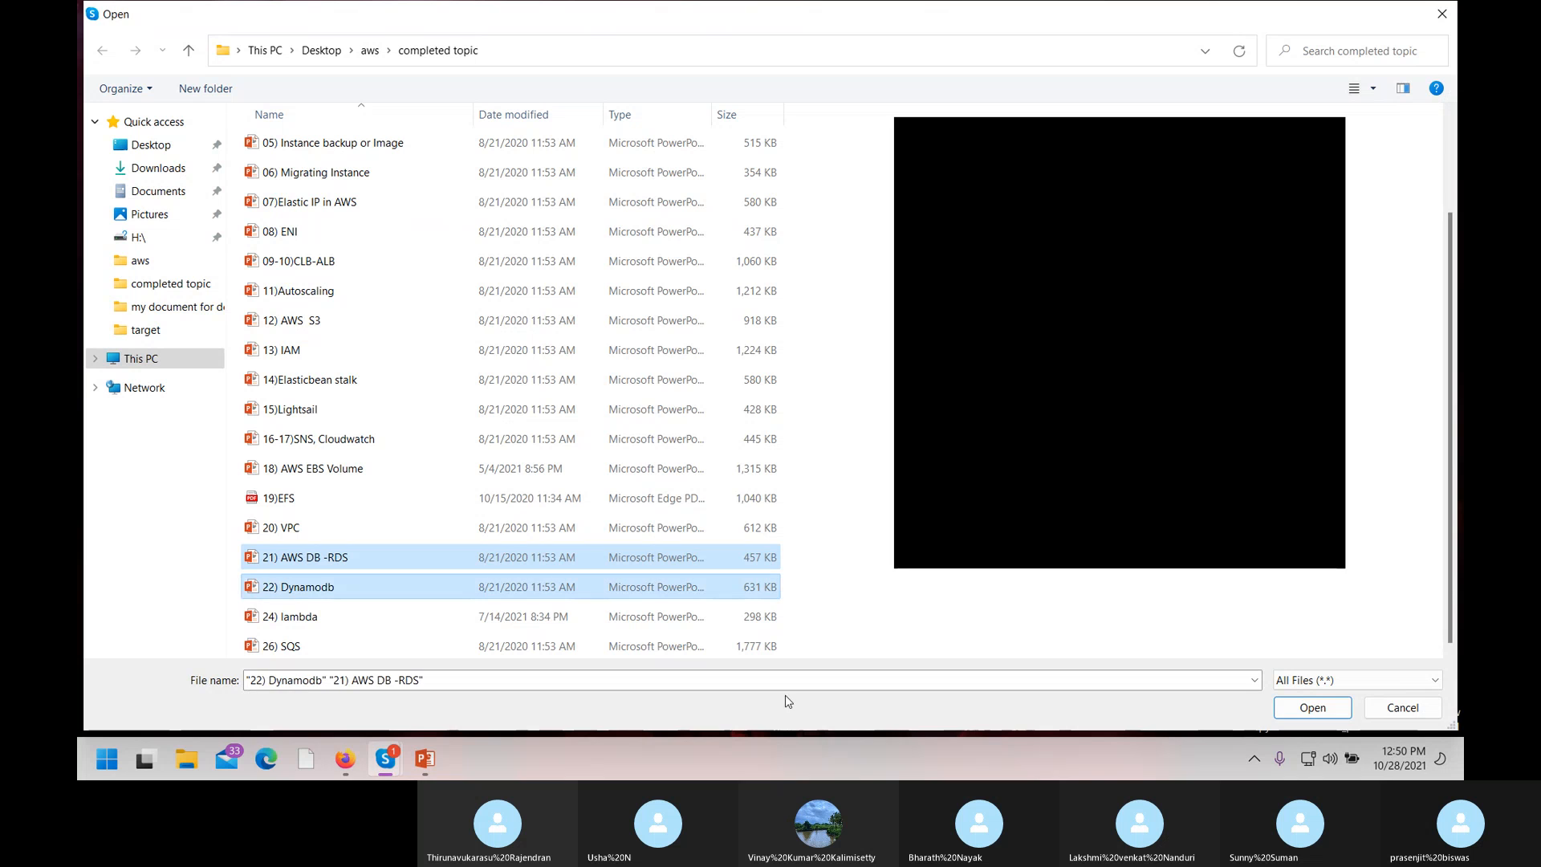
{"action": "left_click", "coordinate": [1313, 708]}
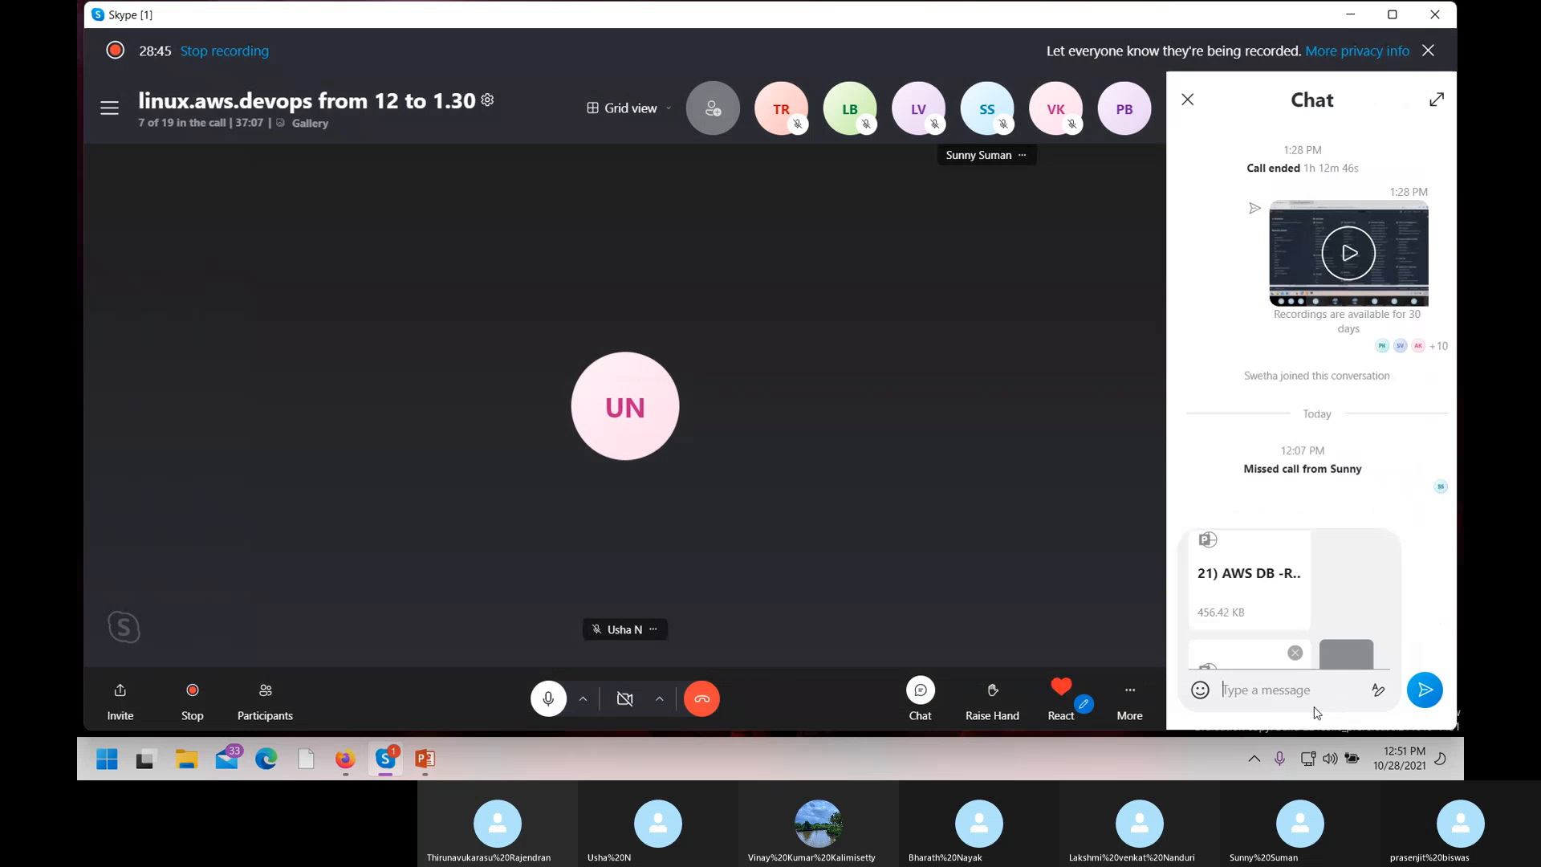
{"action": "left_click", "coordinate": [1434, 703]}
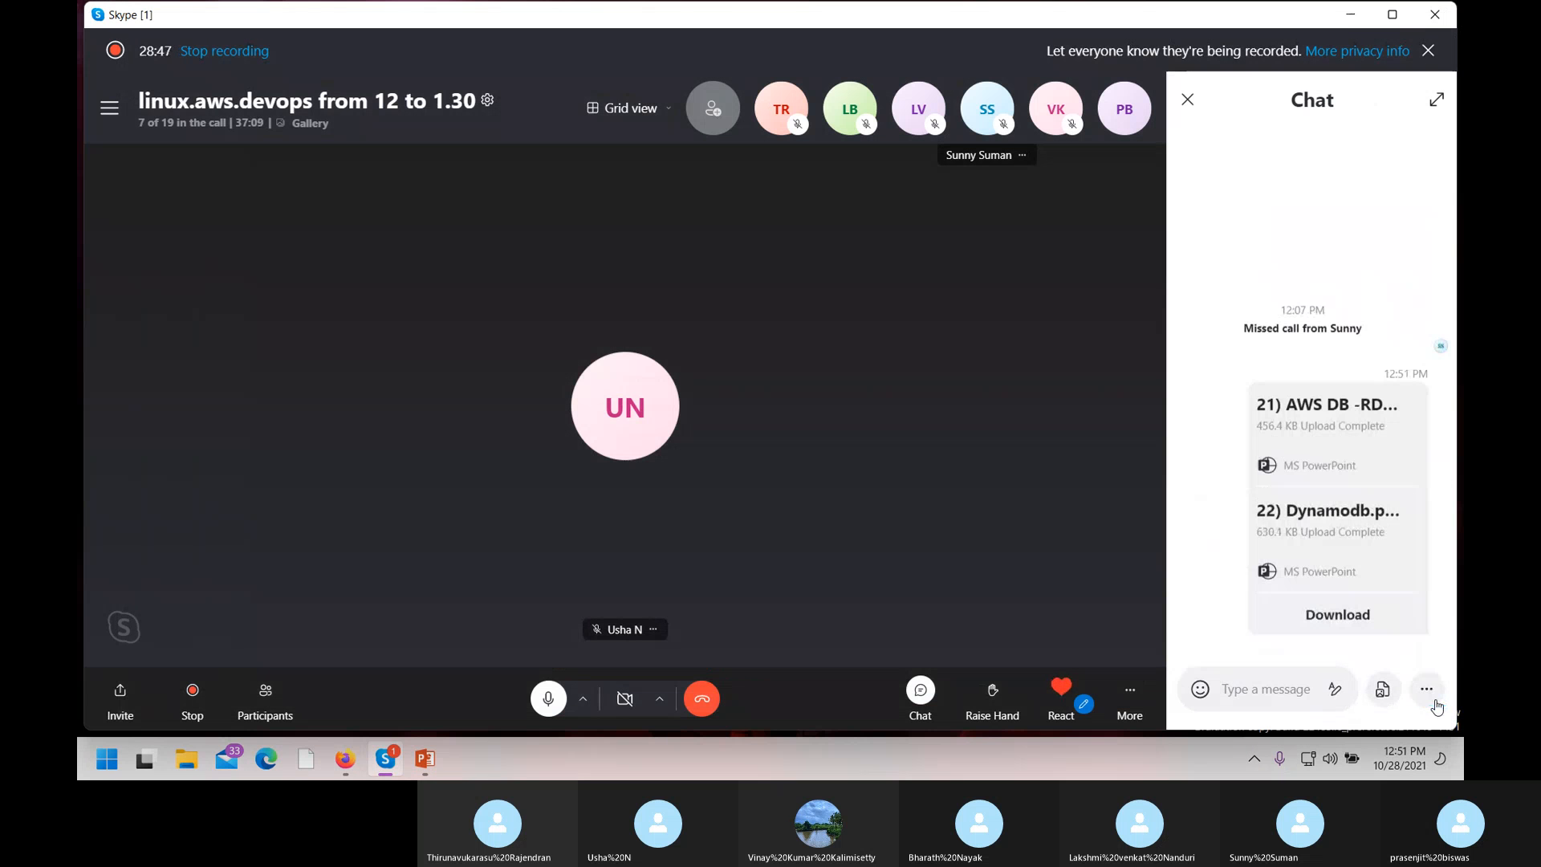
{"action": "left_click", "coordinate": [1349, 13]}
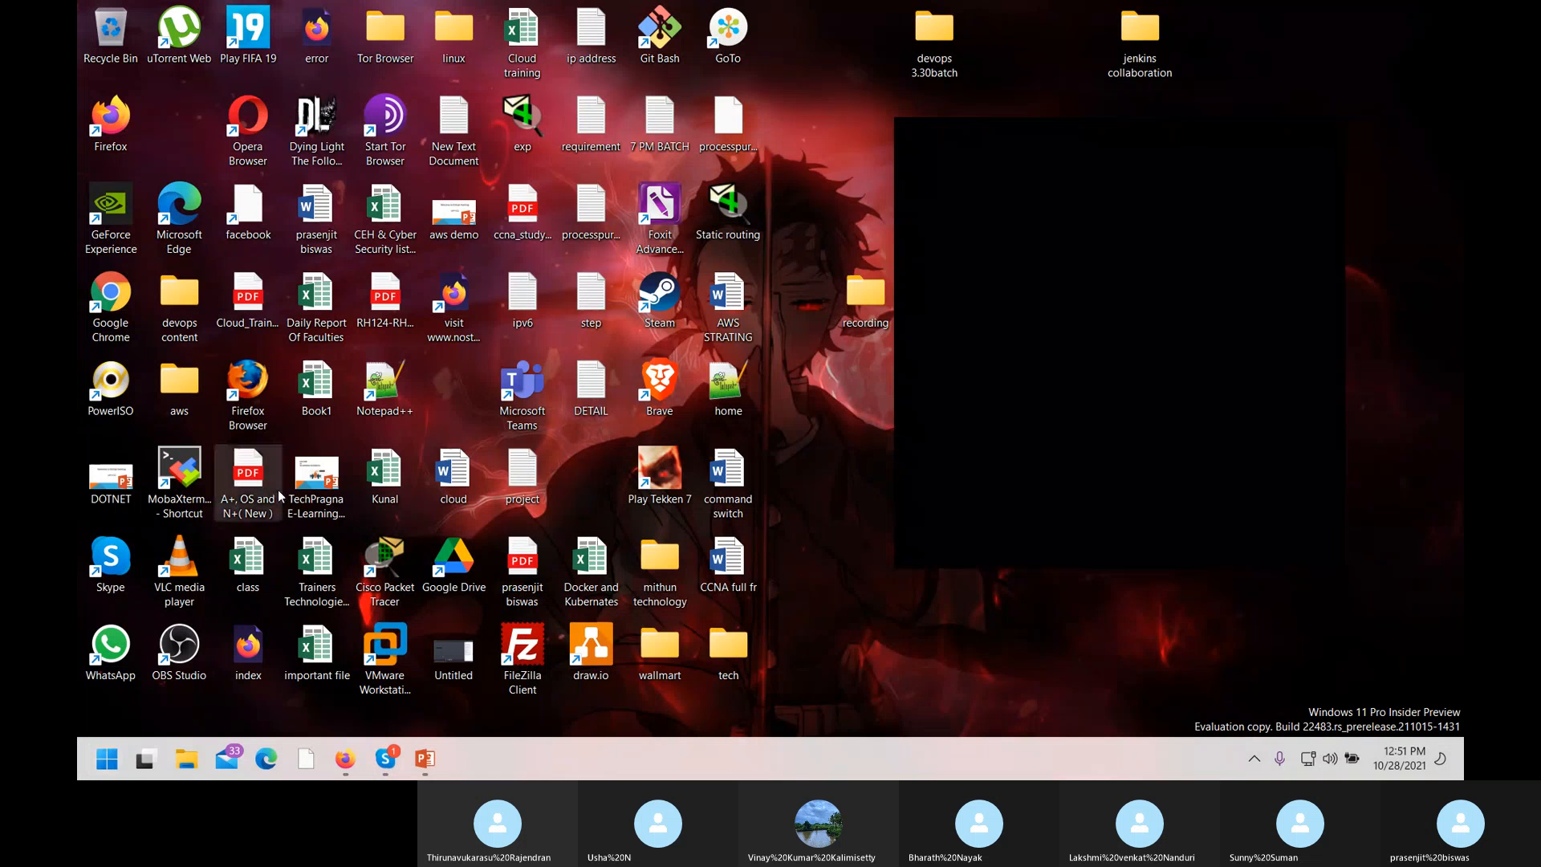
Bring up the open 22) Dynamodb PowerPoint deck and close it.
{"action": "left_click", "coordinate": [427, 758]}
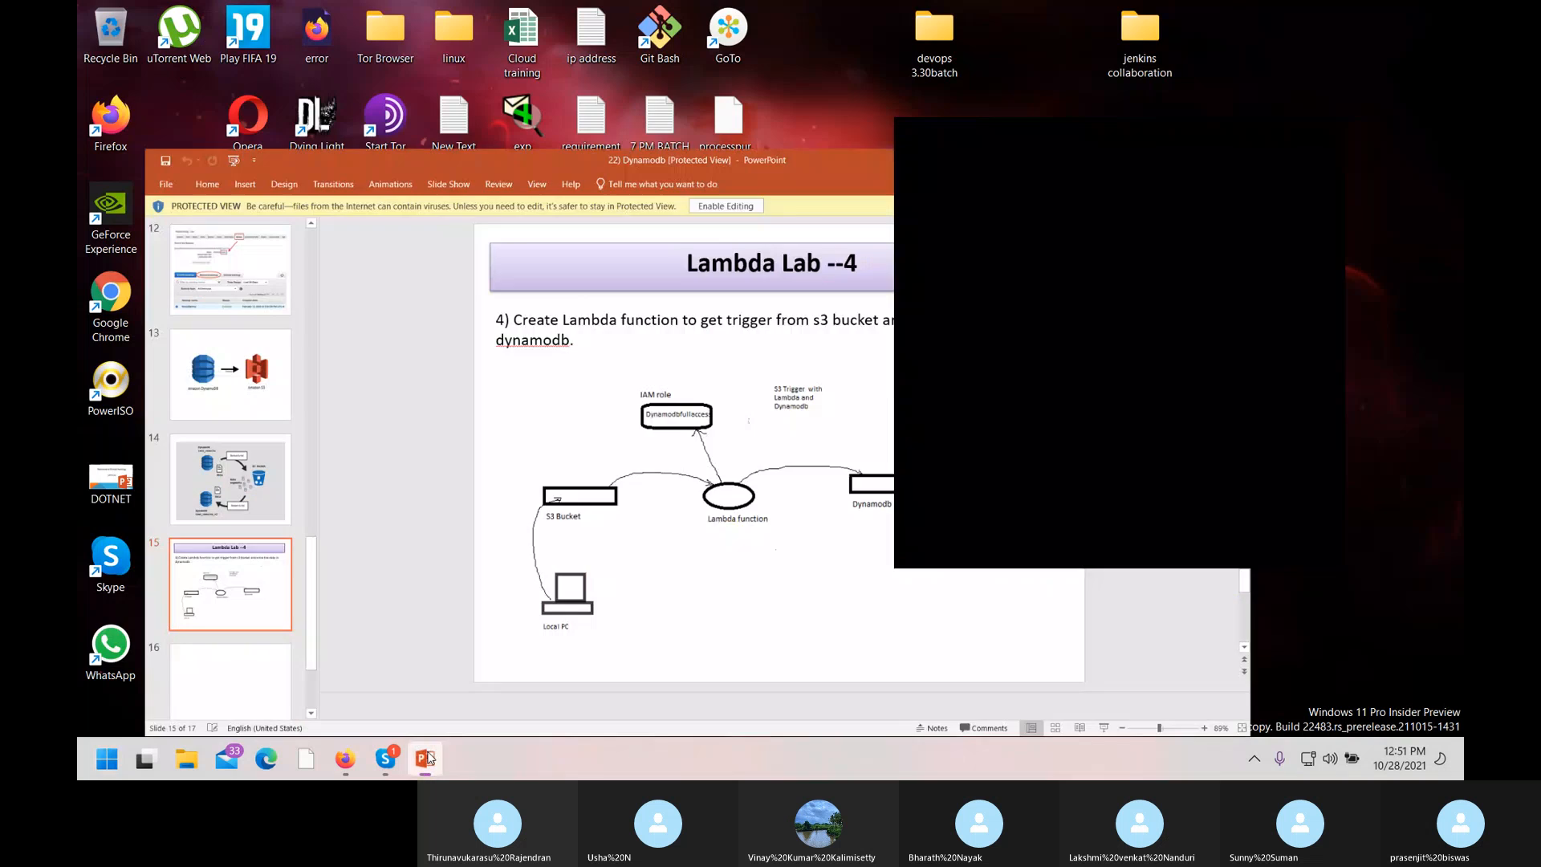
{"action": "left_click", "coordinate": [1457, 11]}
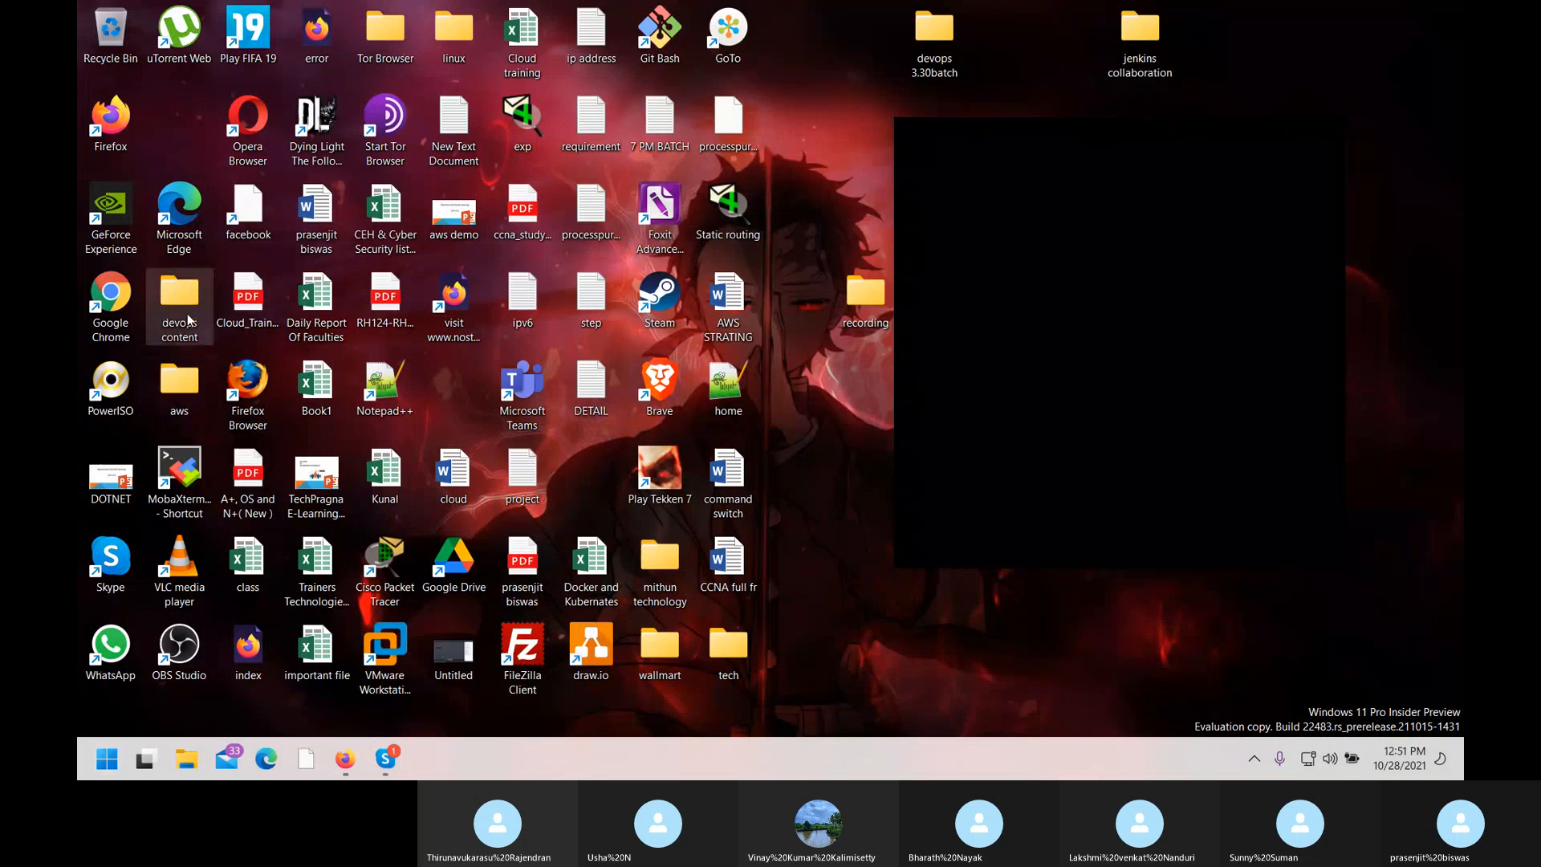
Open 21) AWS DB -RDS from the desktop's aws > completed topic folder.
{"action": "double_click", "coordinate": [179, 384]}
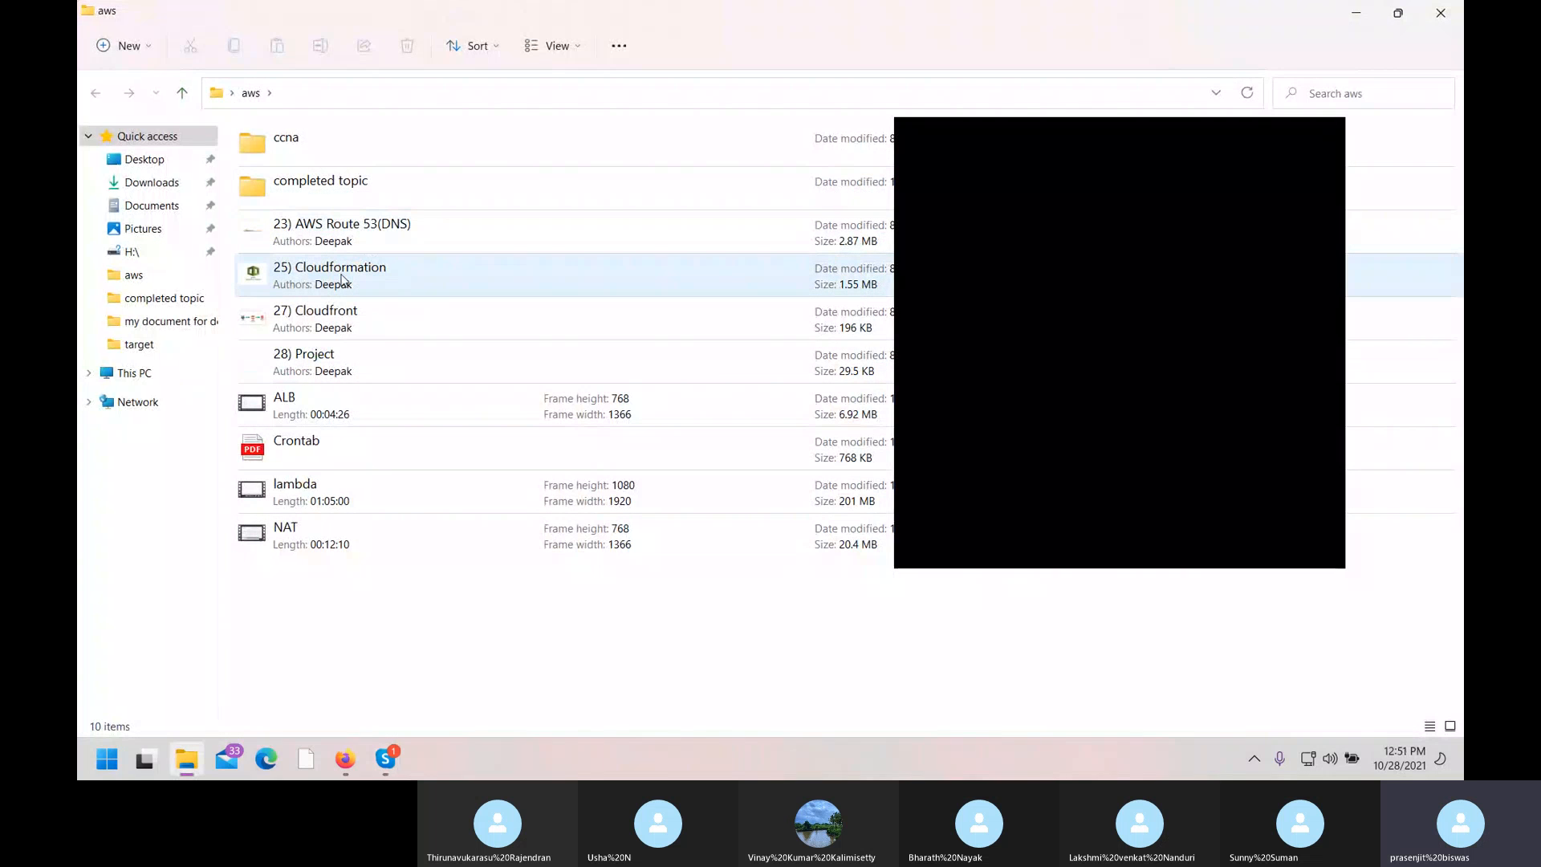
{"action": "double_click", "coordinate": [333, 187]}
{"action": "scroll", "coordinate": [352, 481], "scroll_direction": "down", "scroll_amount": 2}
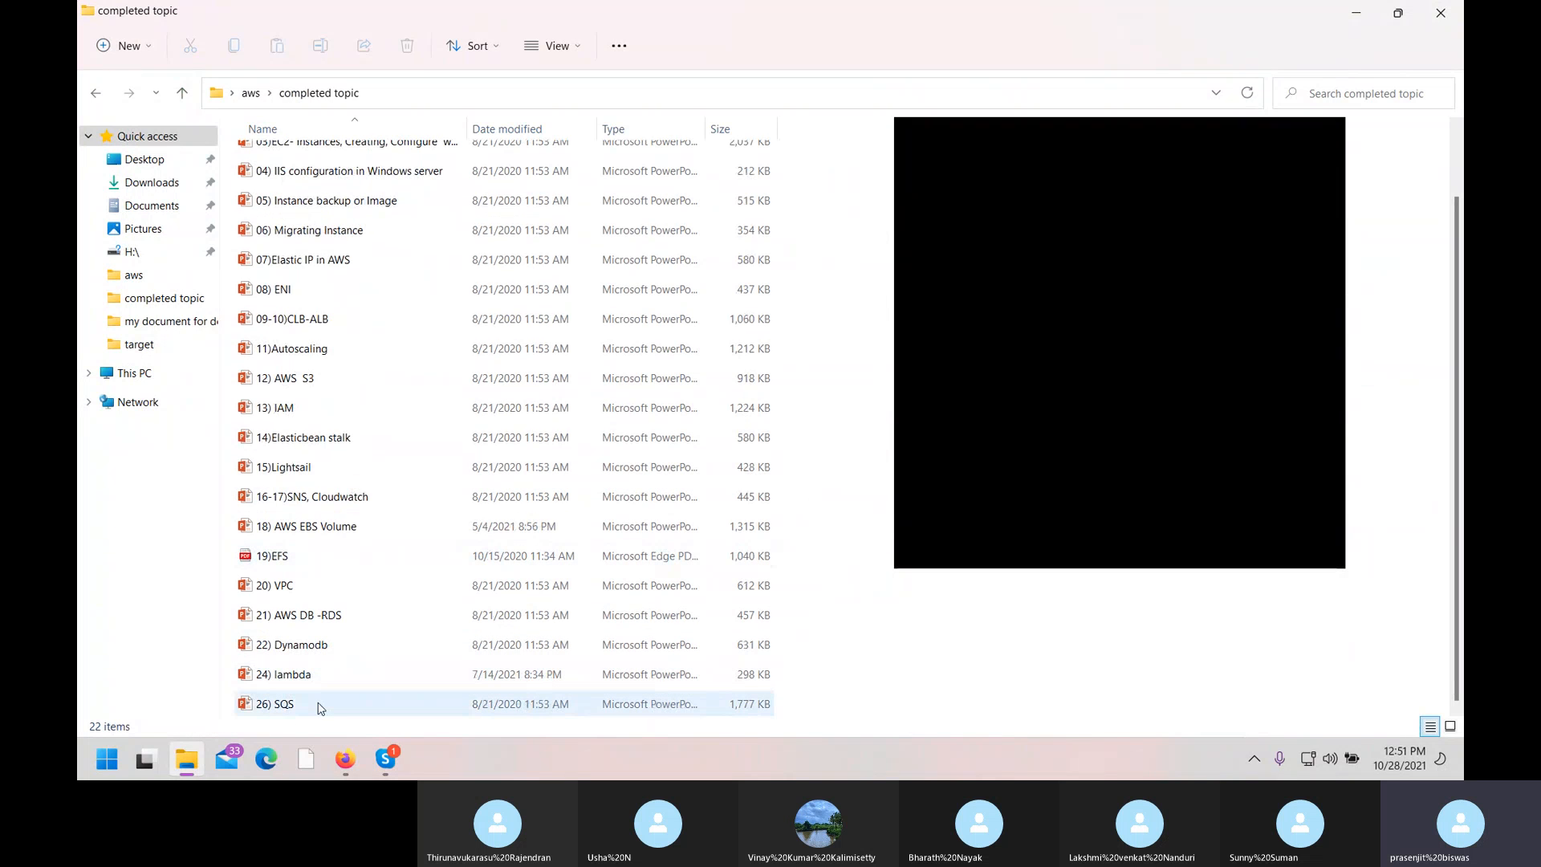
{"action": "double_click", "coordinate": [293, 624]}
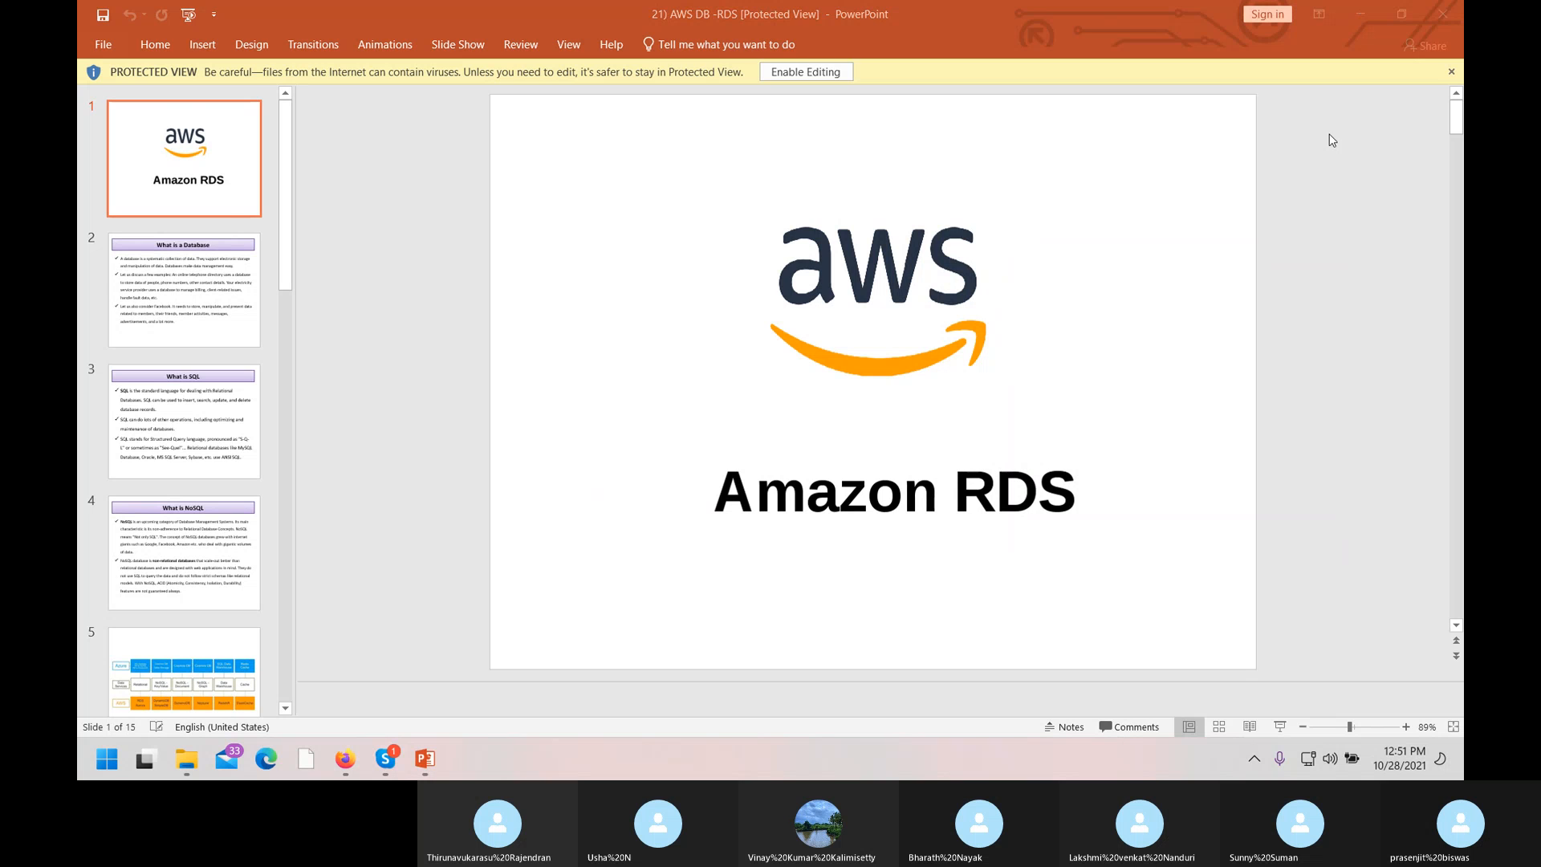
Start the 21) AWS DB -RDS slide show from slide 1 and advance to 'What is a Database'.
{"action": "left_click", "coordinate": [663, 302]}
{"action": "key", "text": "F5"}
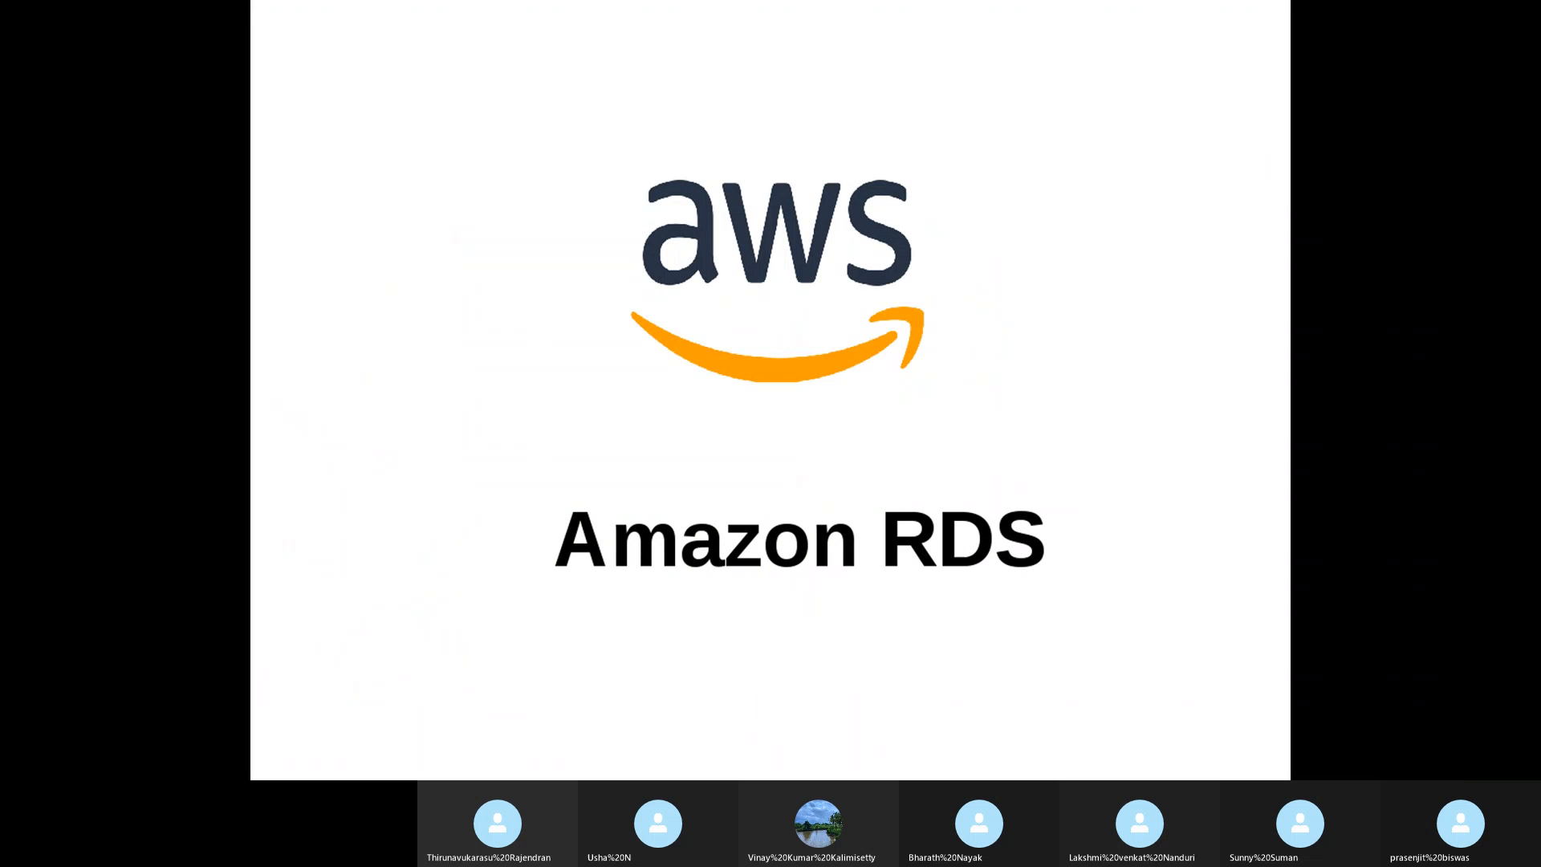
{"action": "key", "text": "Right"}
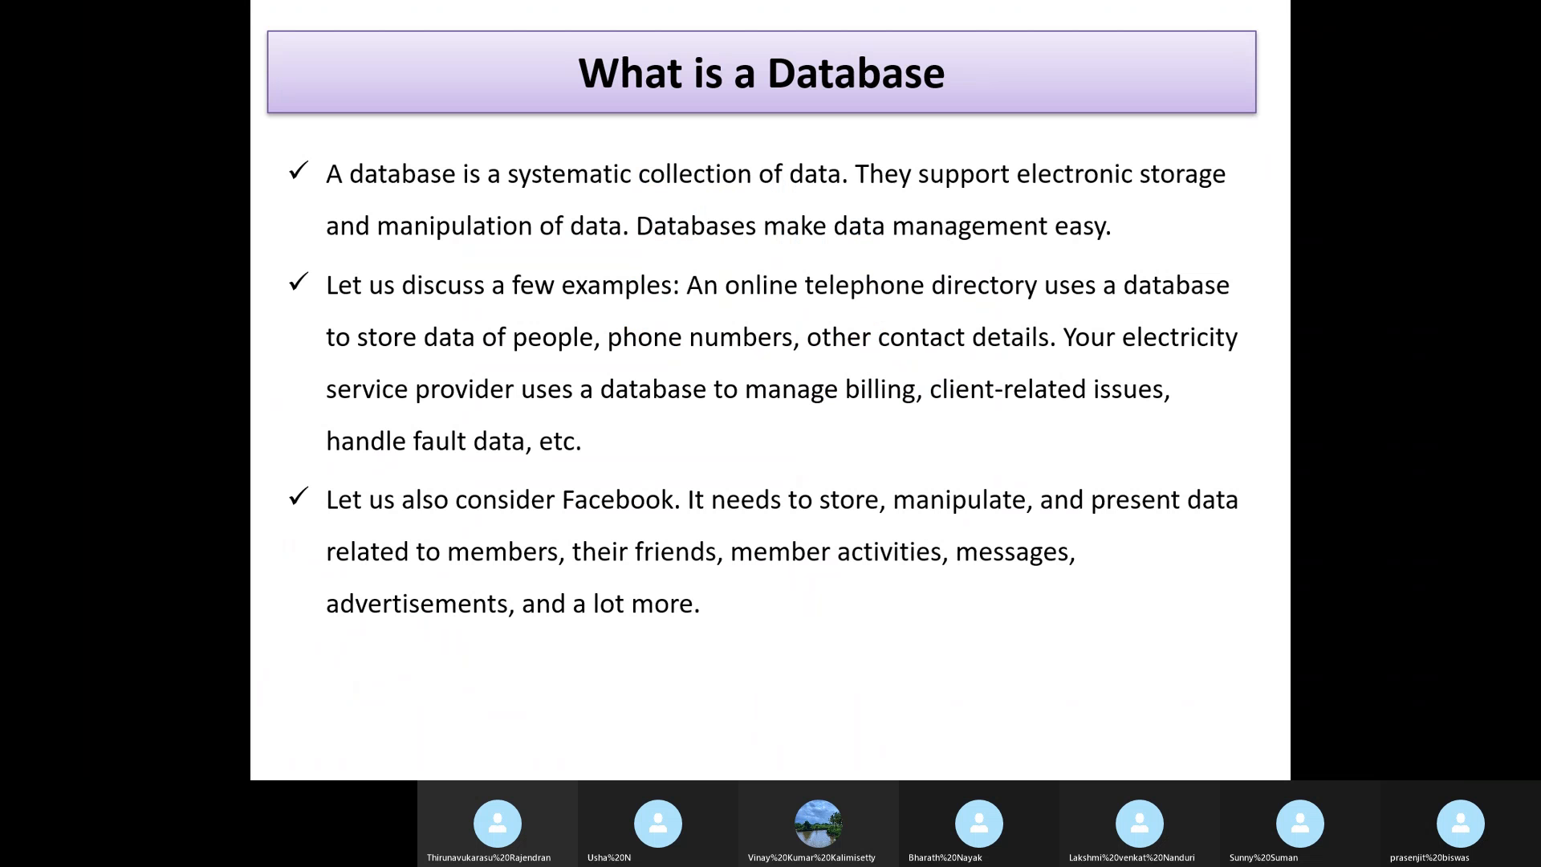
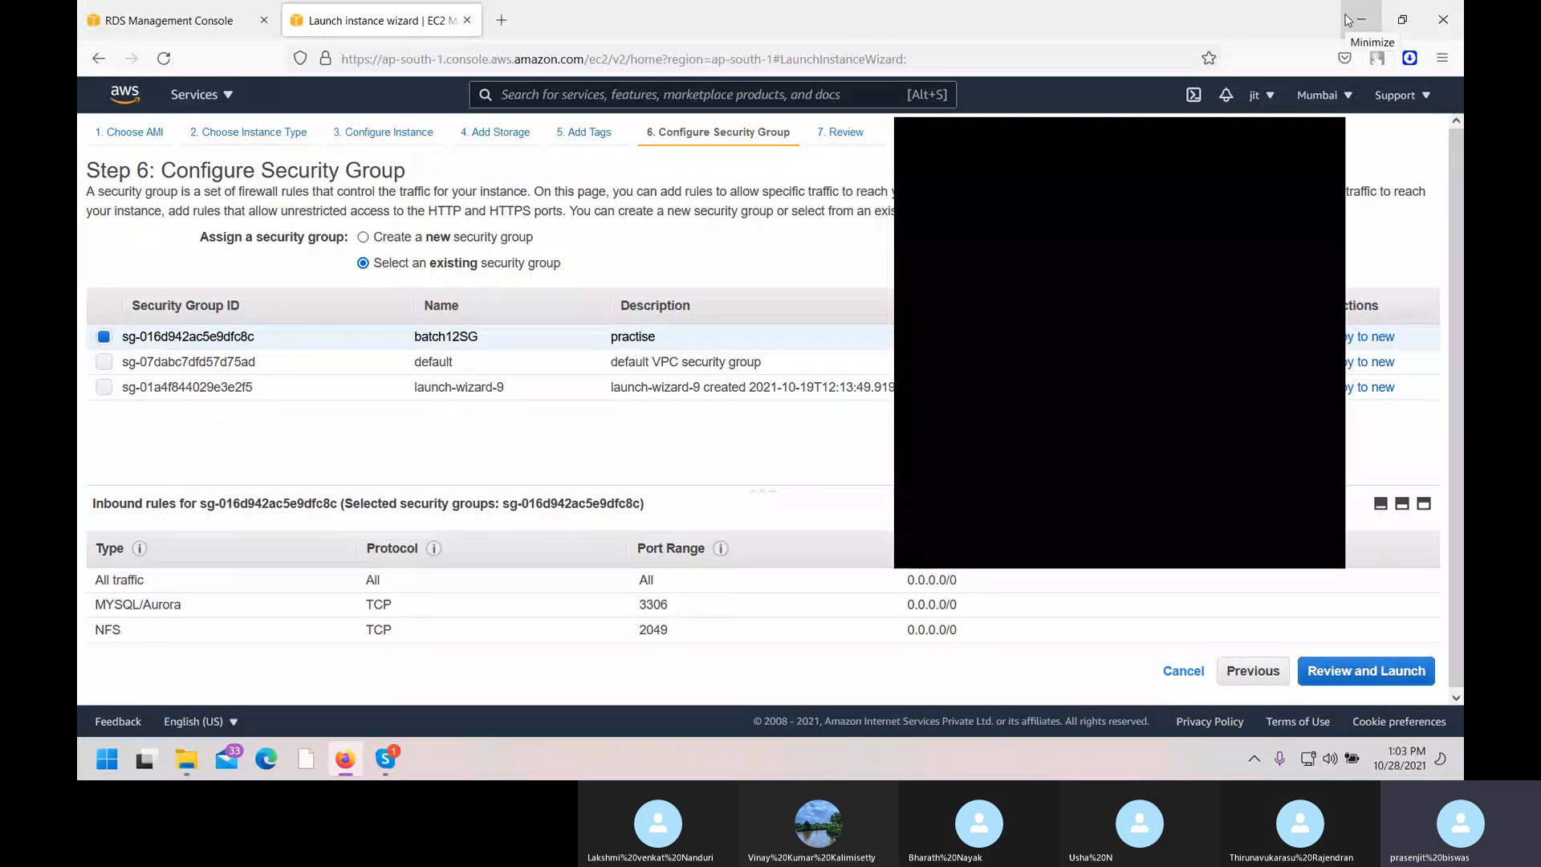
Launch the instance from the review step with existing key pair batch12, acknowledging the private key file.
{"action": "left_click", "coordinate": [1334, 139]}
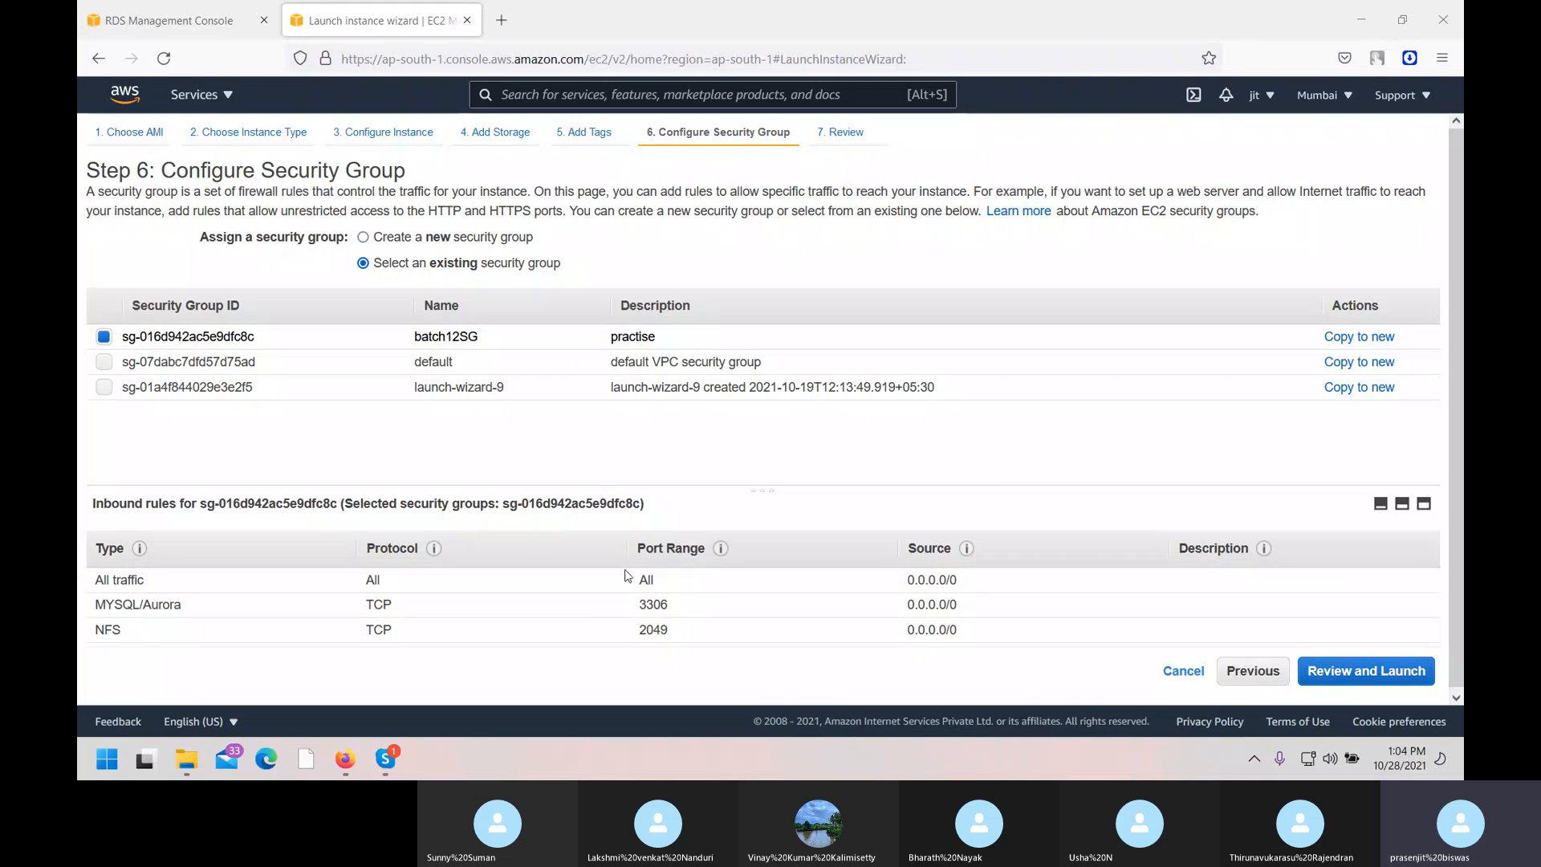
{"action": "mouse_move", "coordinate": [727, 556]}
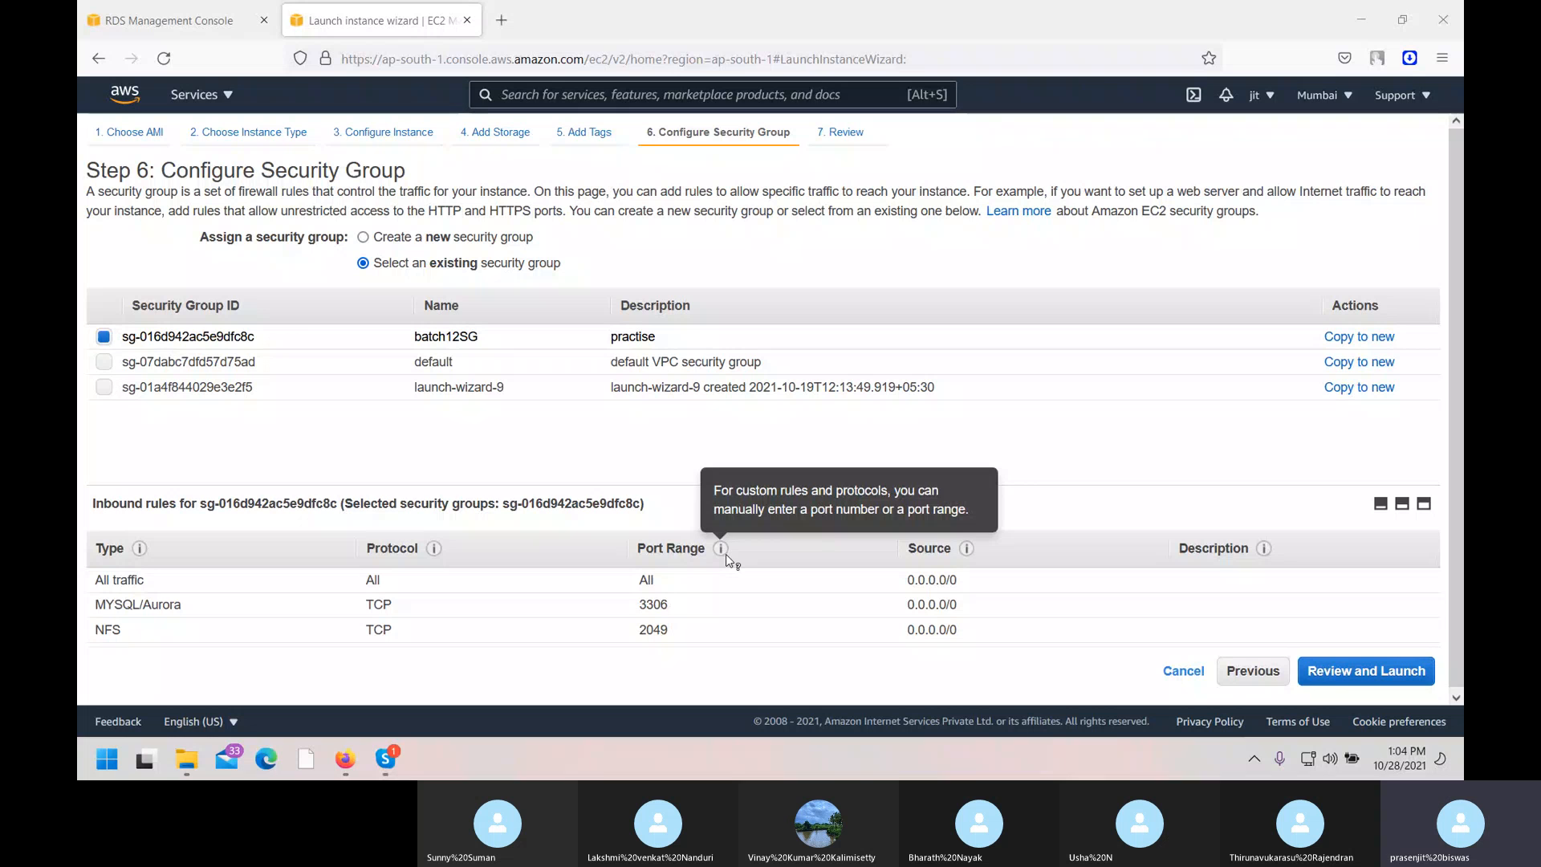
{"action": "left_click", "coordinate": [1377, 678]}
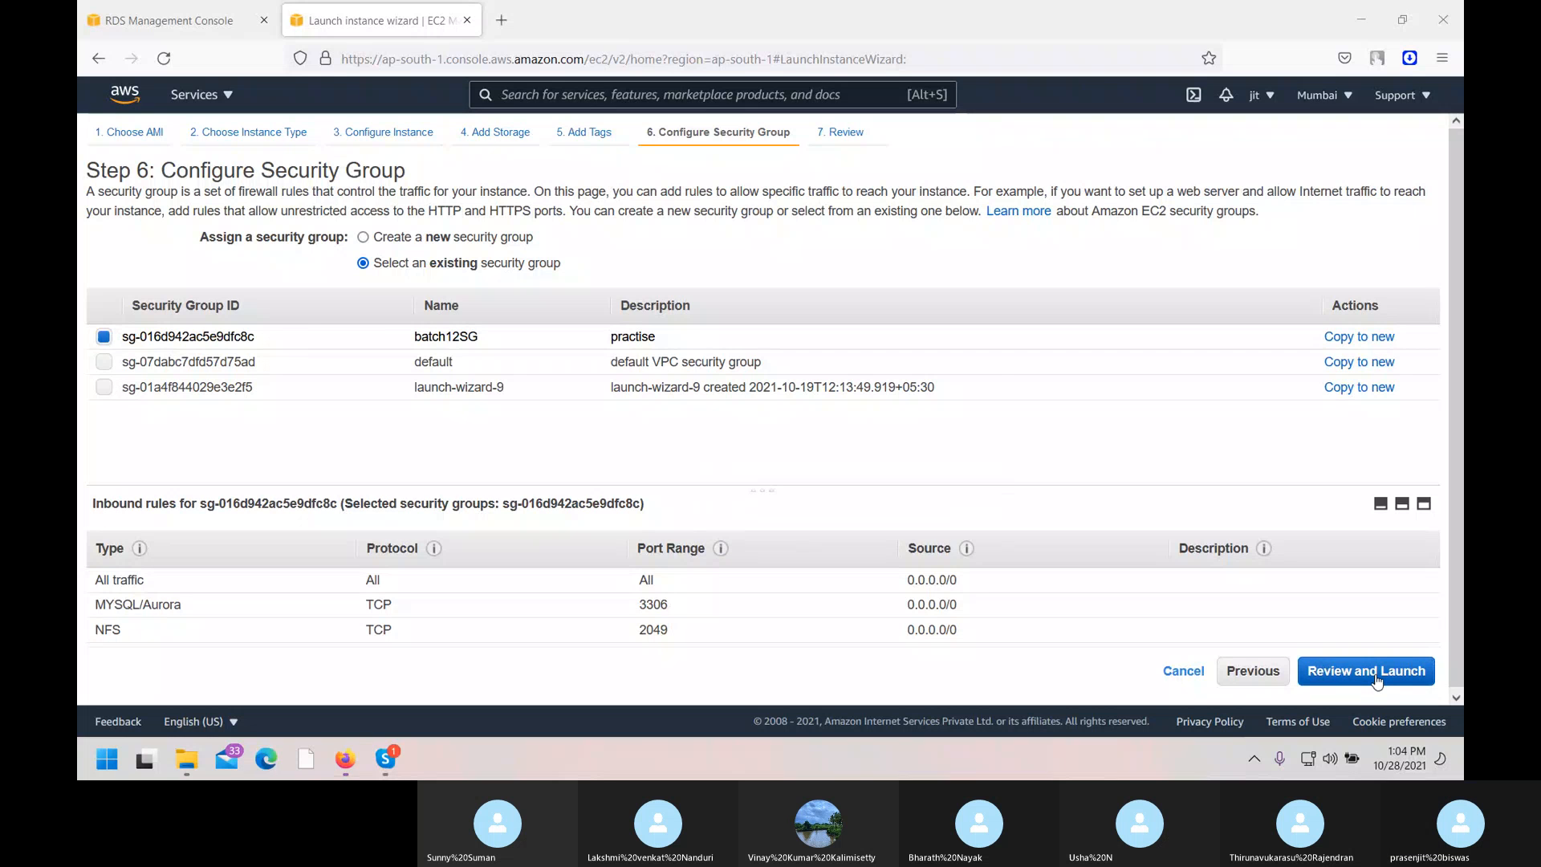
{"action": "left_click", "coordinate": [1401, 671]}
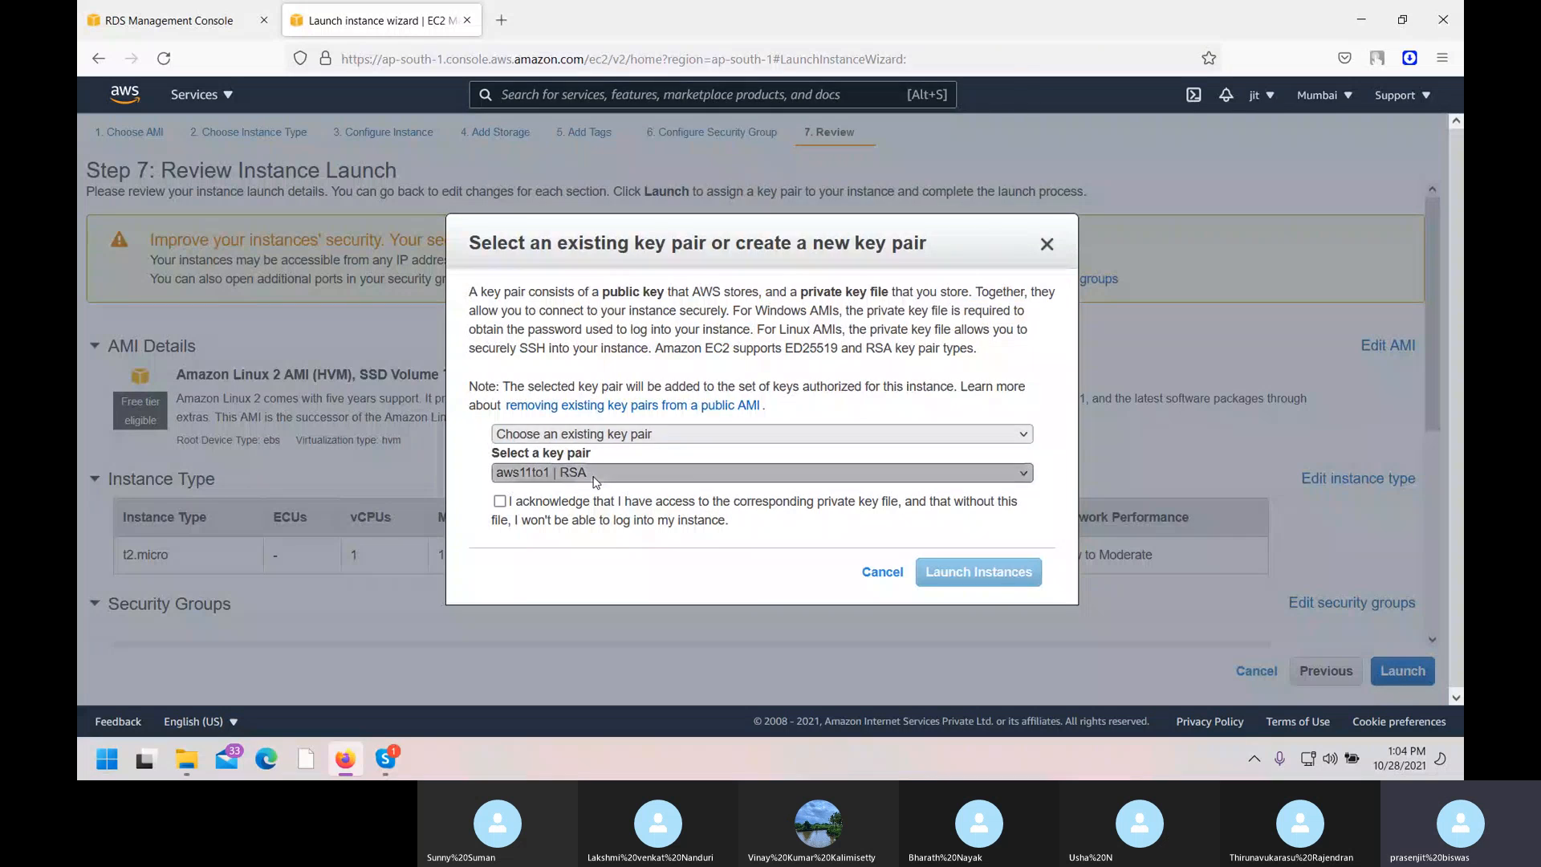
{"action": "left_click", "coordinate": [622, 472]}
{"action": "left_click", "coordinate": [583, 141]}
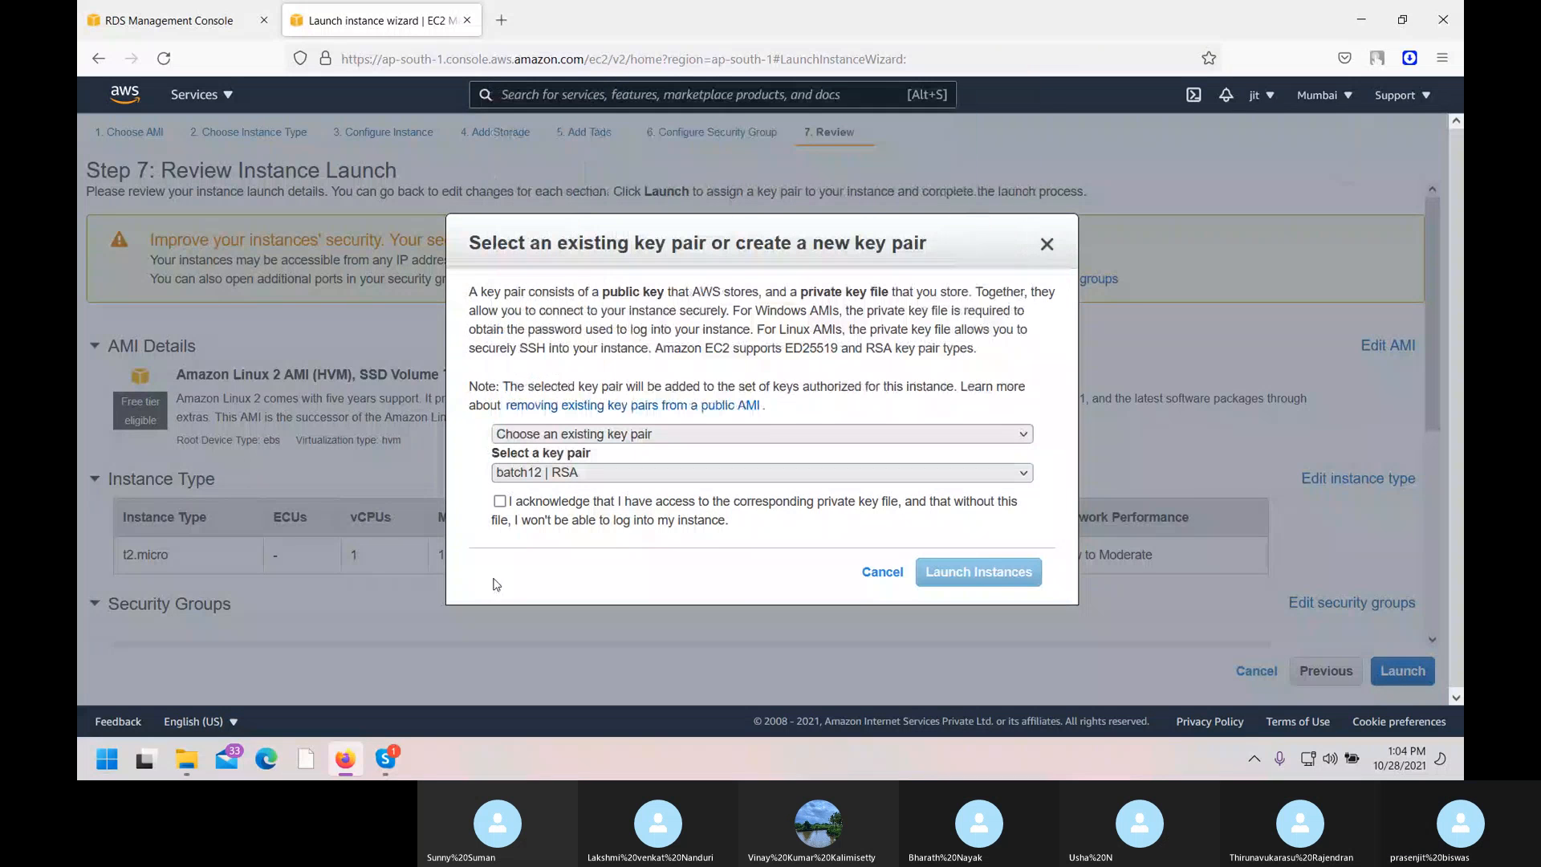
{"action": "left_click", "coordinate": [499, 501]}
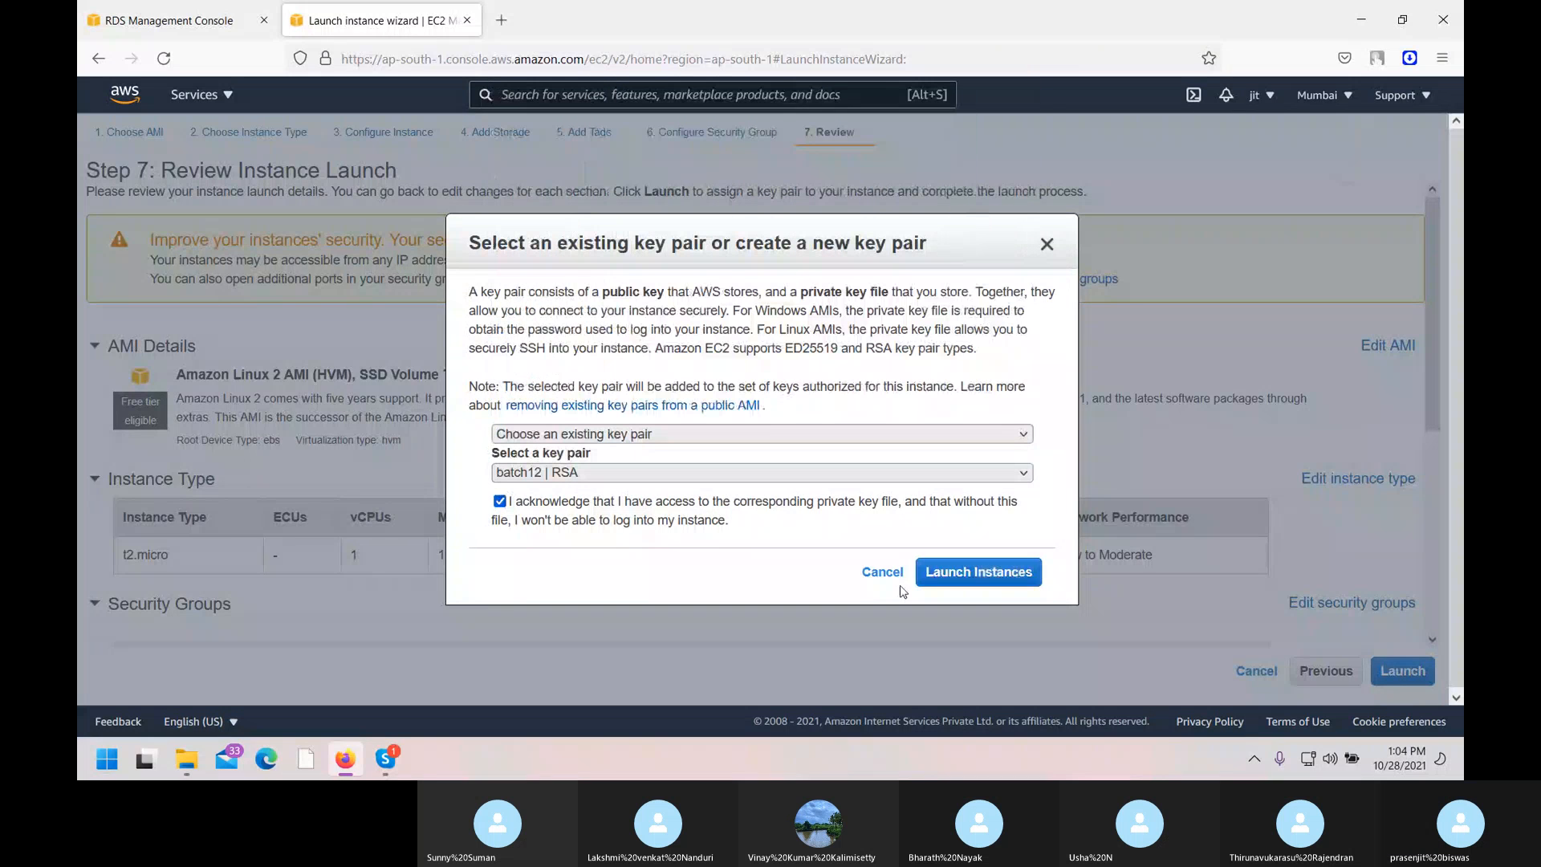
{"action": "left_click", "coordinate": [960, 573]}
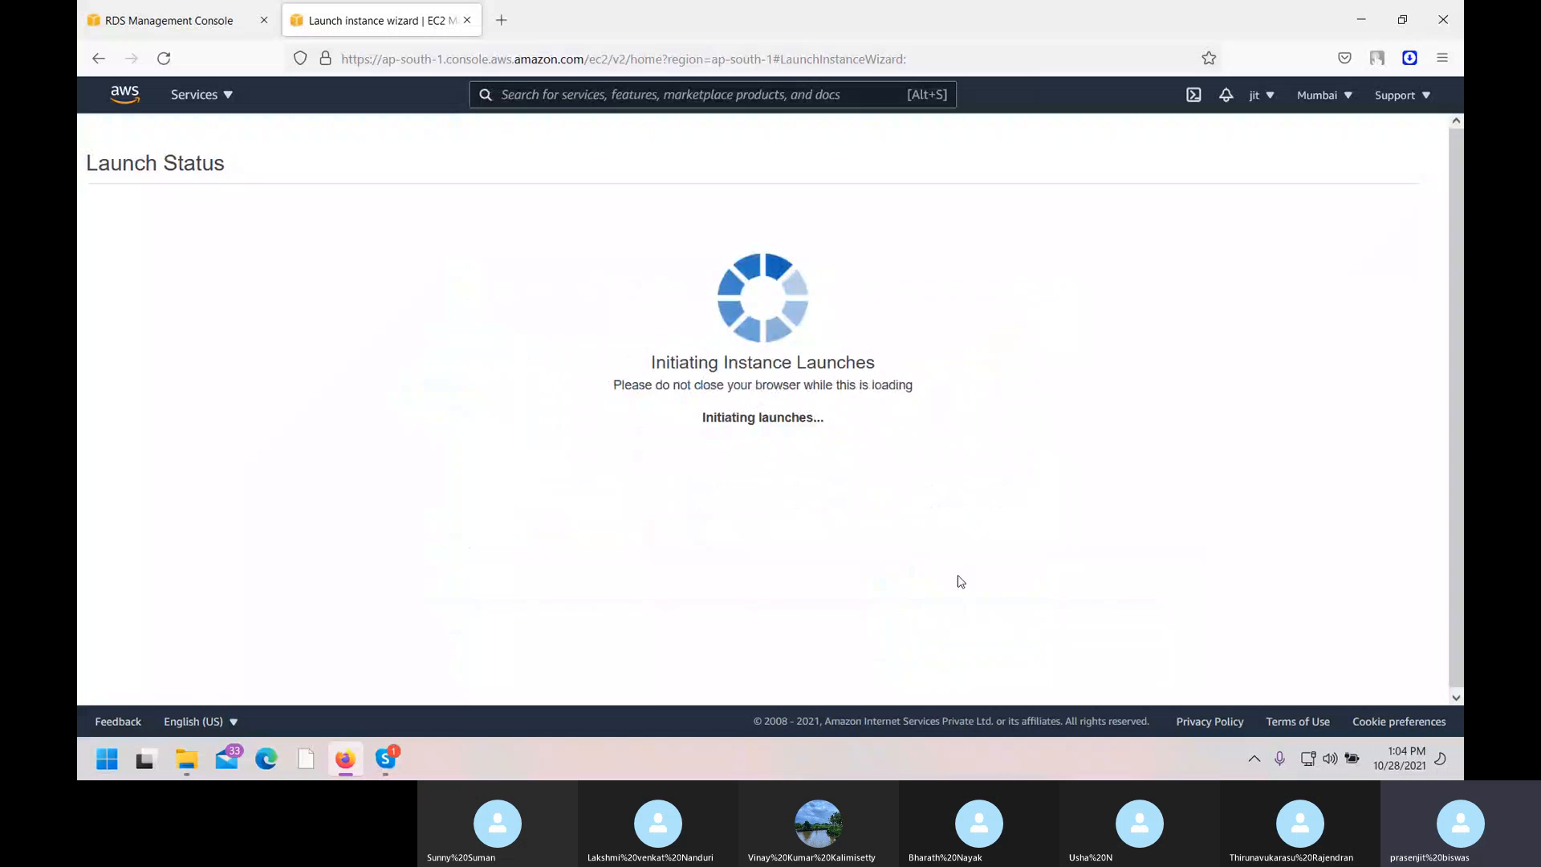
From the RDS console tab, go to the RDS dashboard and start Create database.
{"action": "left_click", "coordinate": [130, 7]}
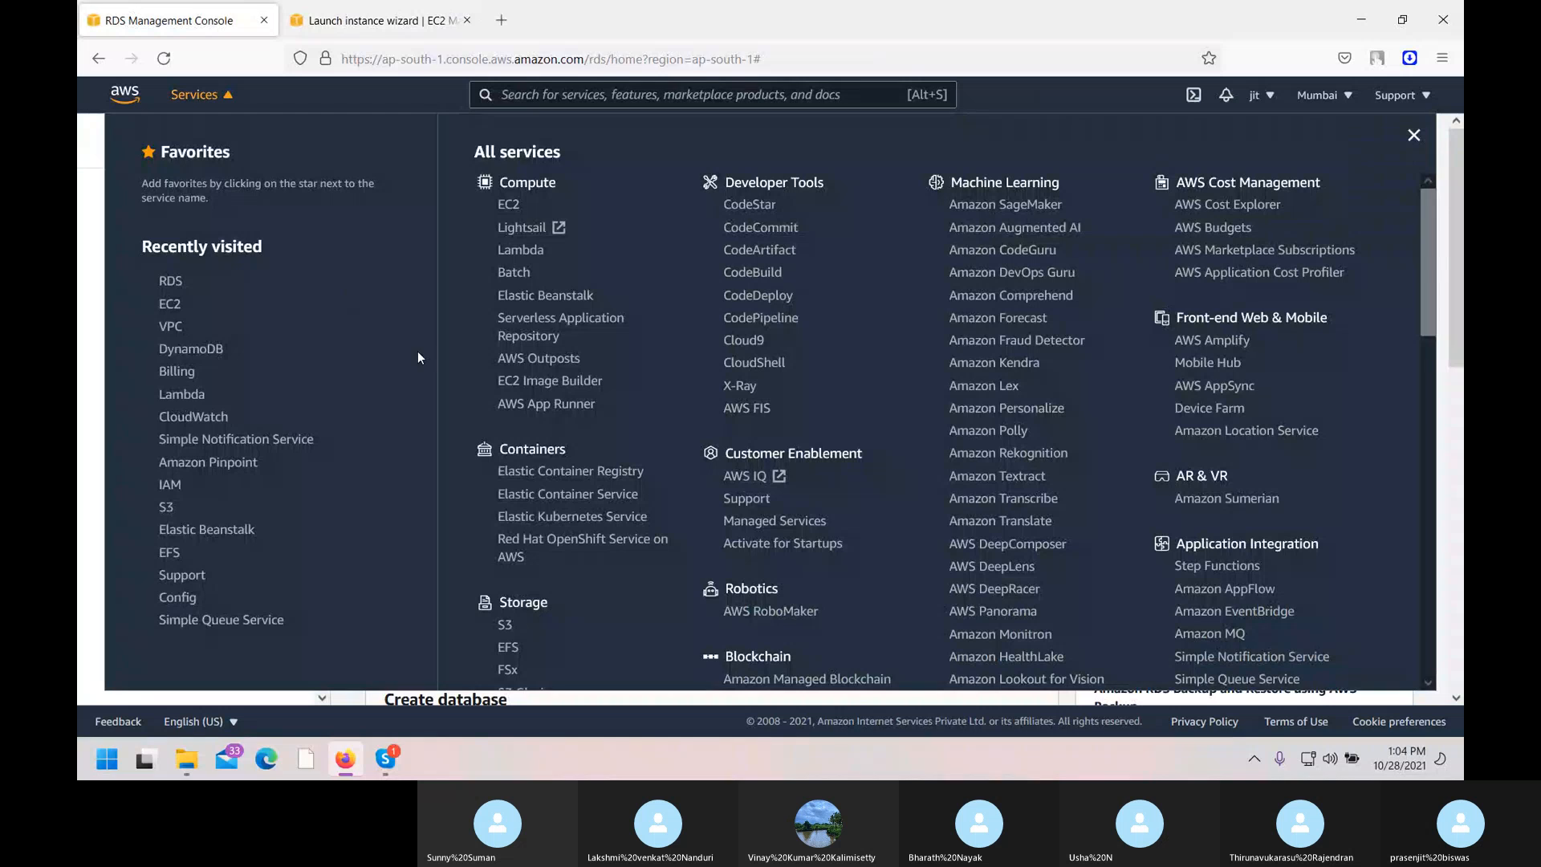
{"action": "left_click", "coordinate": [174, 291]}
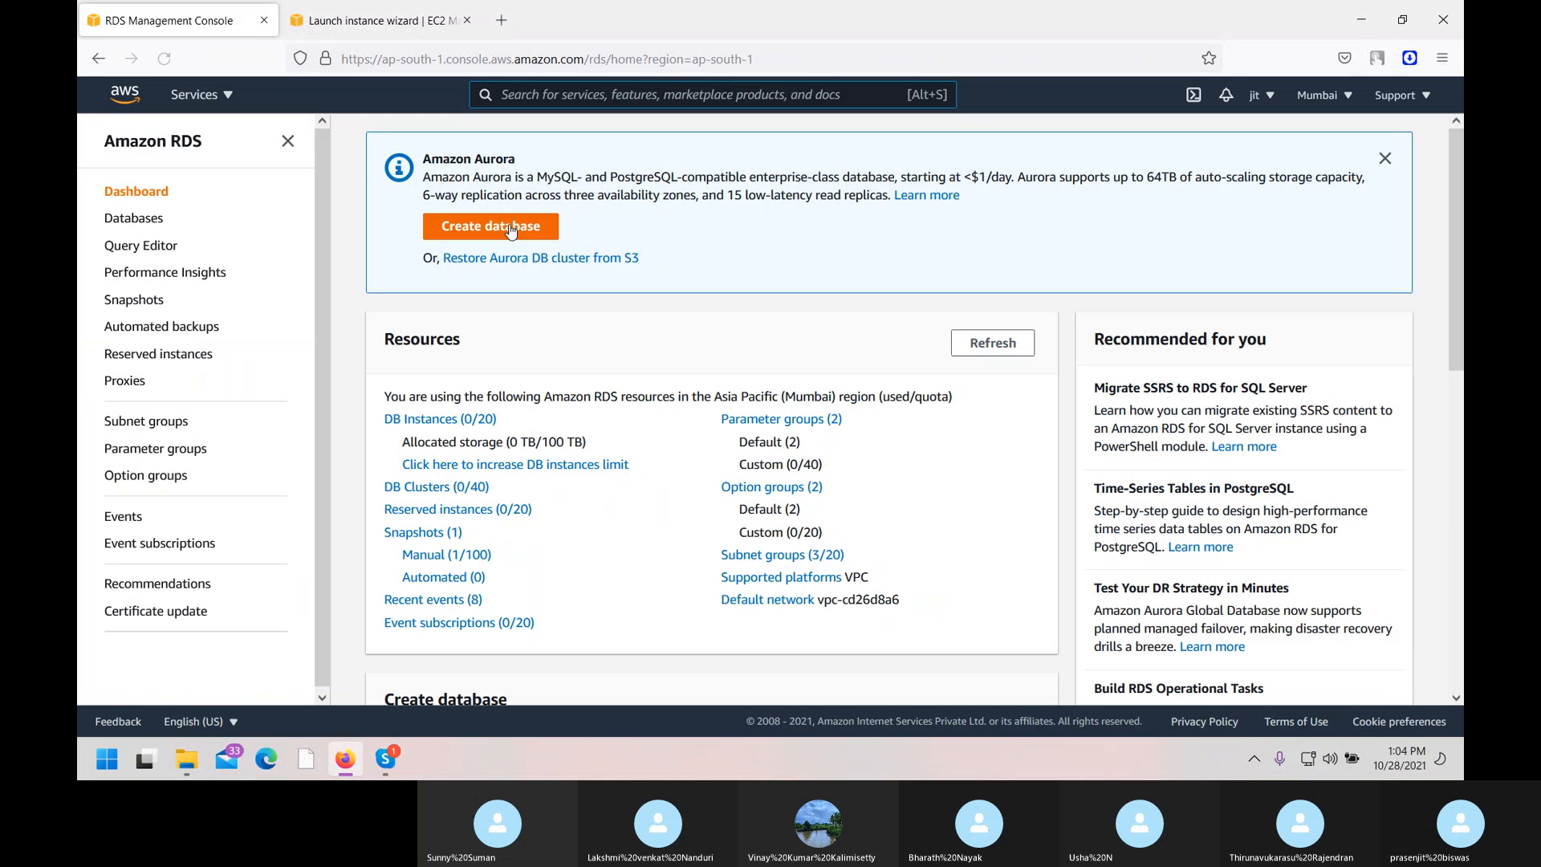
{"action": "left_click", "coordinate": [510, 229]}
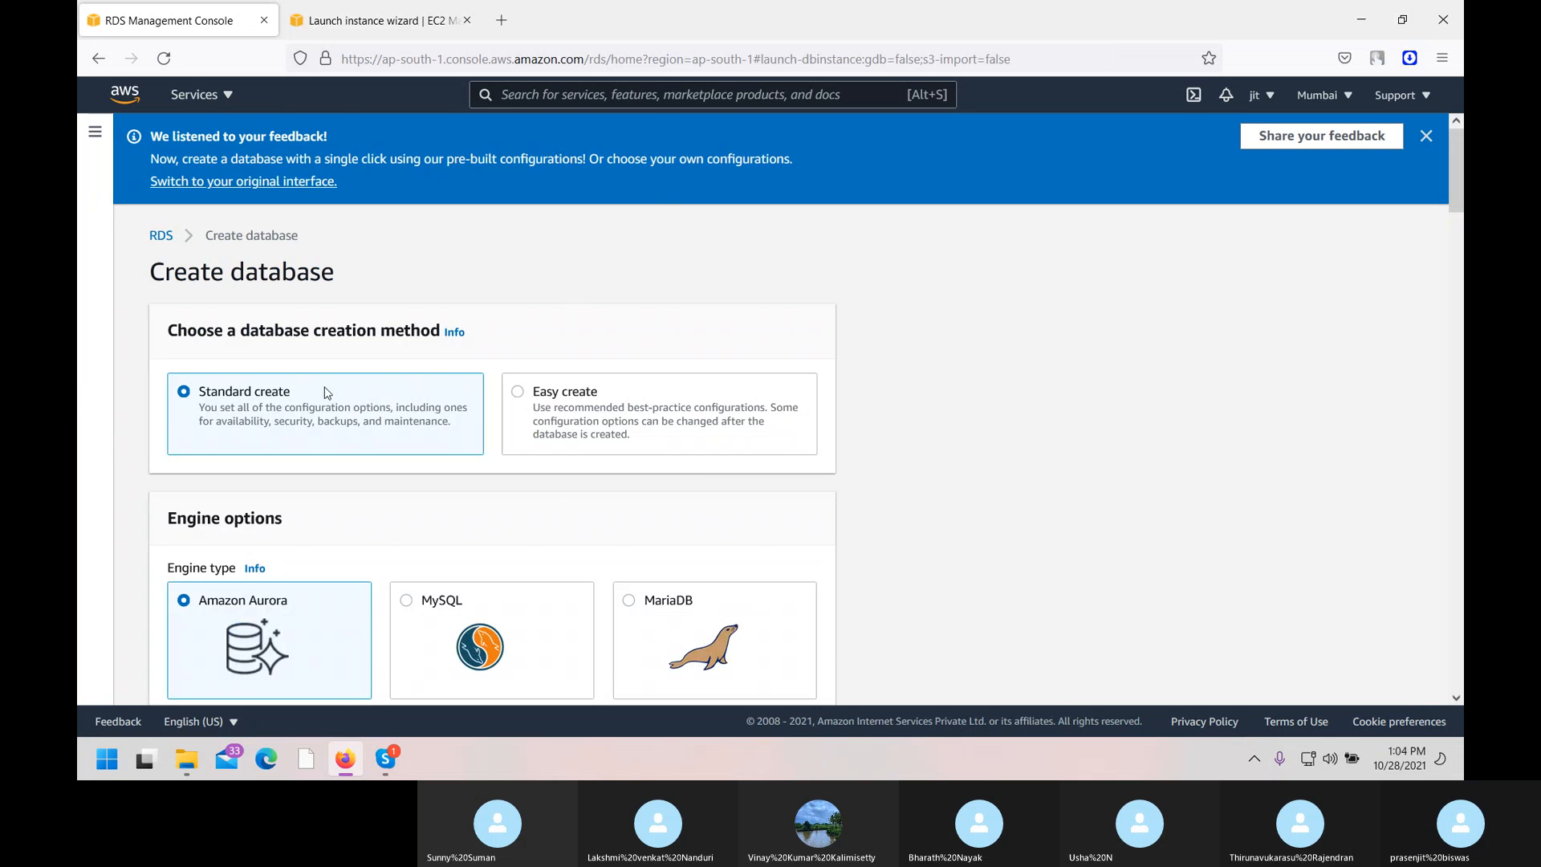
Choose Standard create over Easy create, with MySQL as the engine.
{"action": "scroll", "coordinate": [560, 309], "scroll_direction": "down", "scroll_amount": 2}
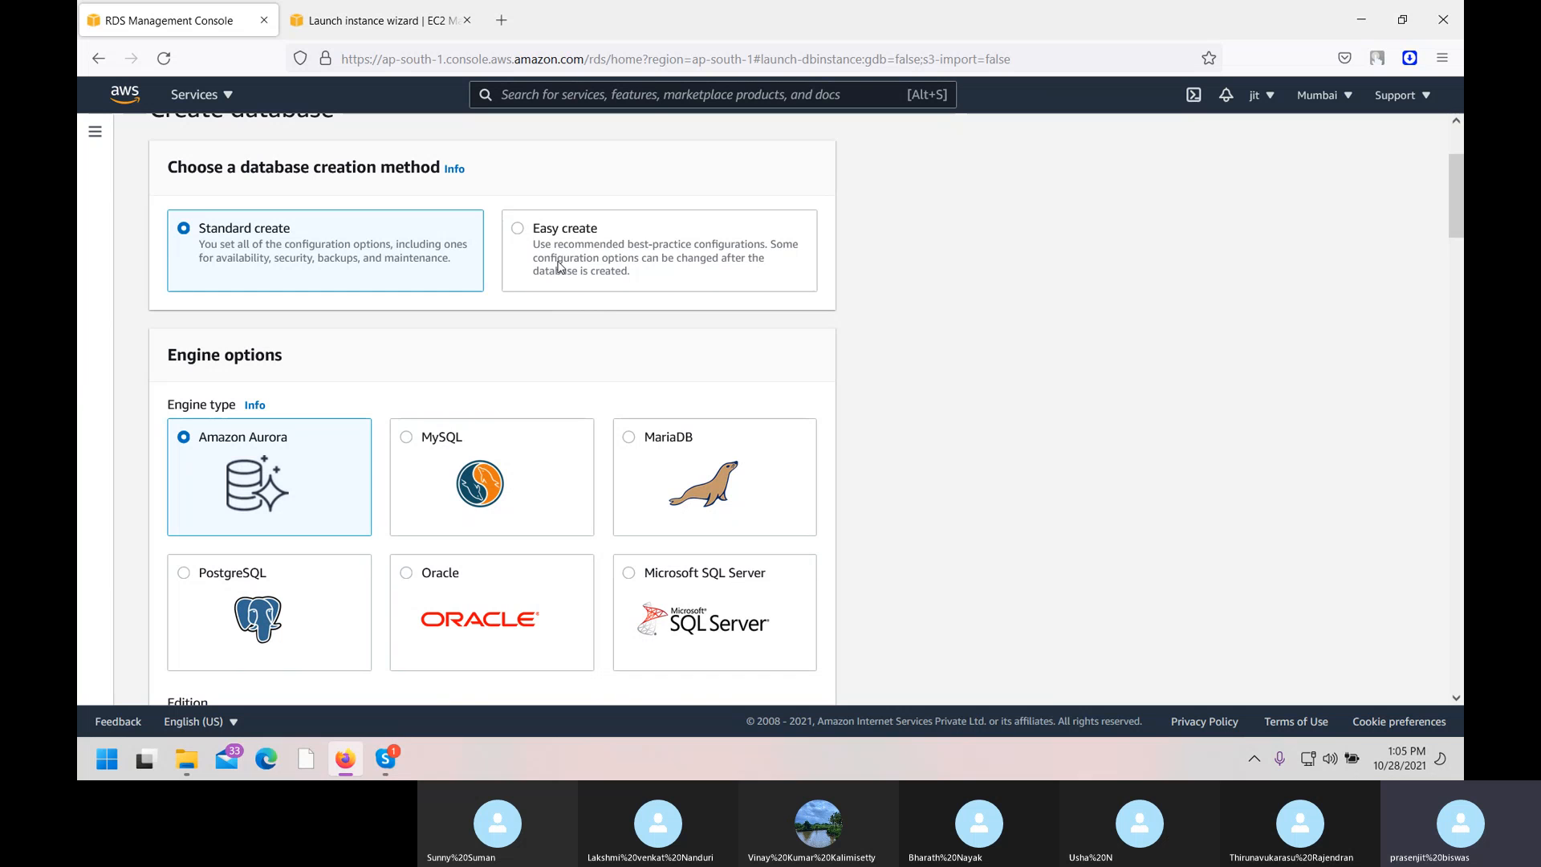
{"action": "left_click", "coordinate": [660, 244]}
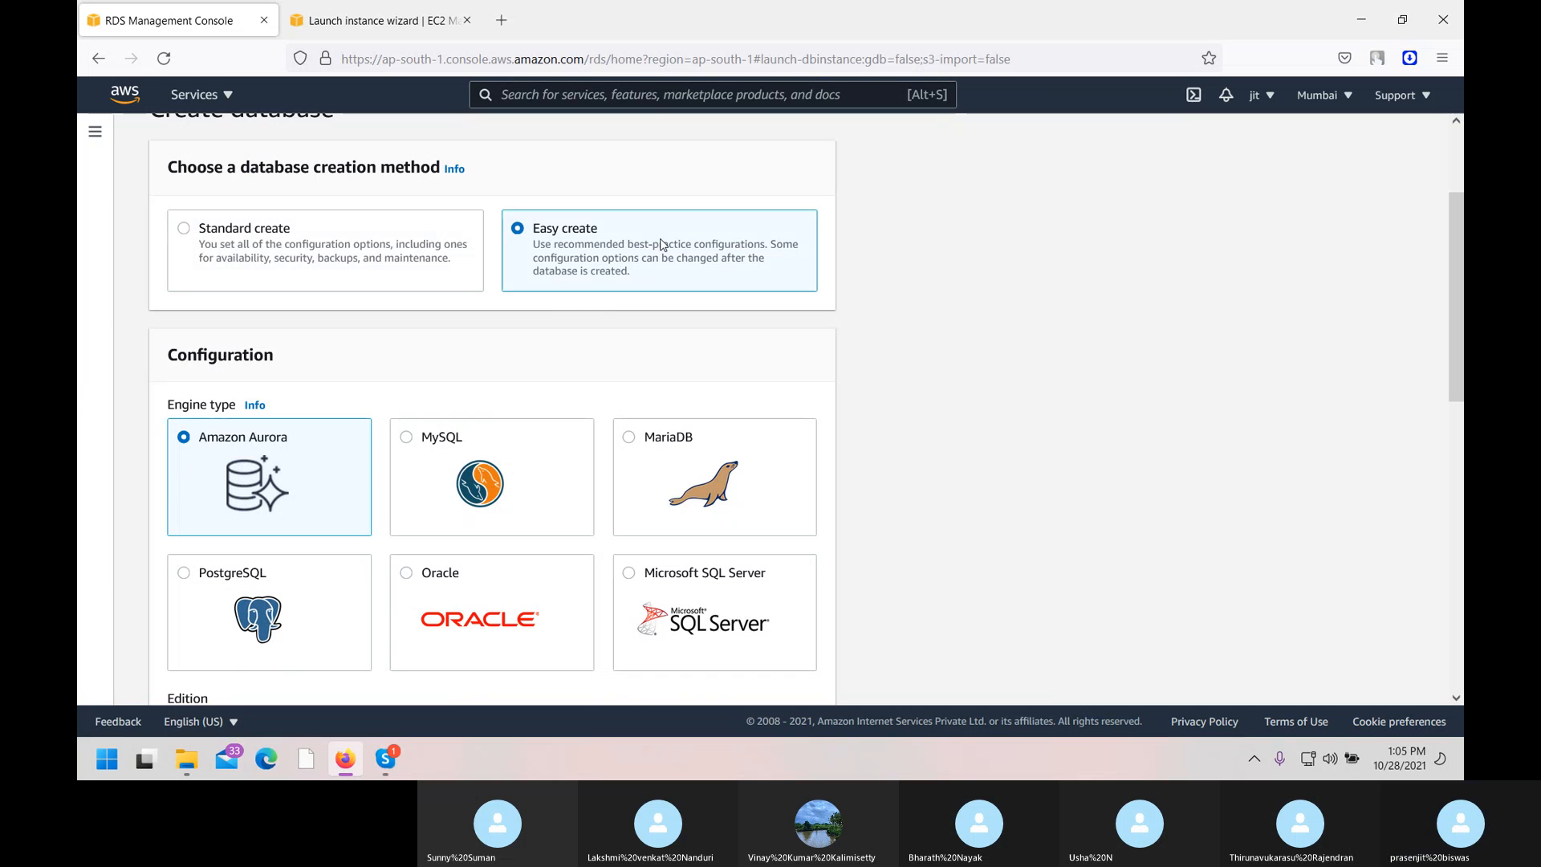
{"action": "left_click", "coordinate": [280, 239]}
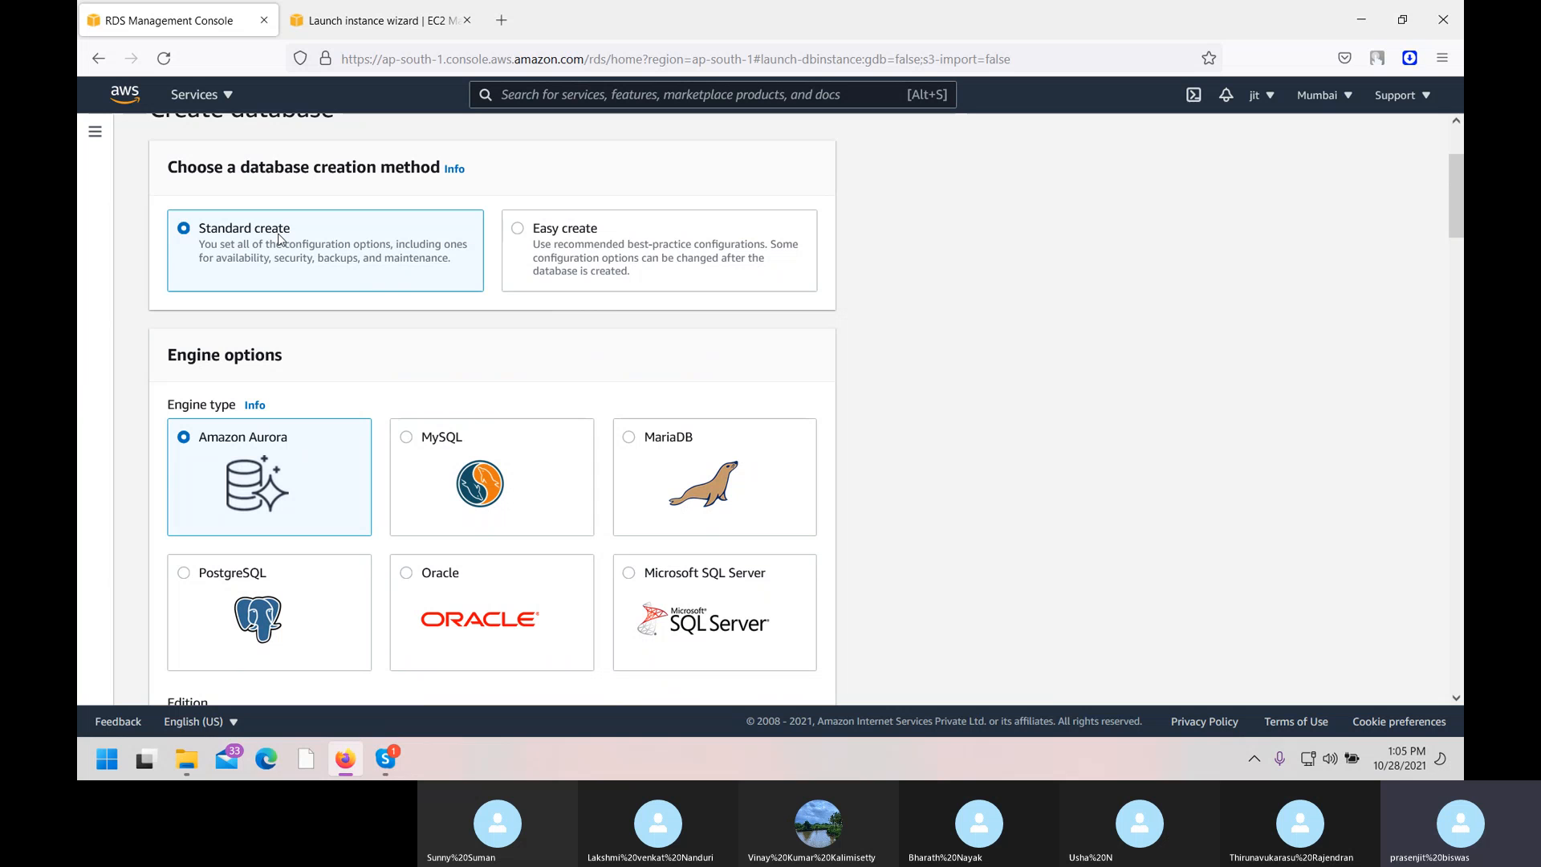
{"action": "scroll", "coordinate": [367, 503], "scroll_direction": "down", "scroll_amount": 2}
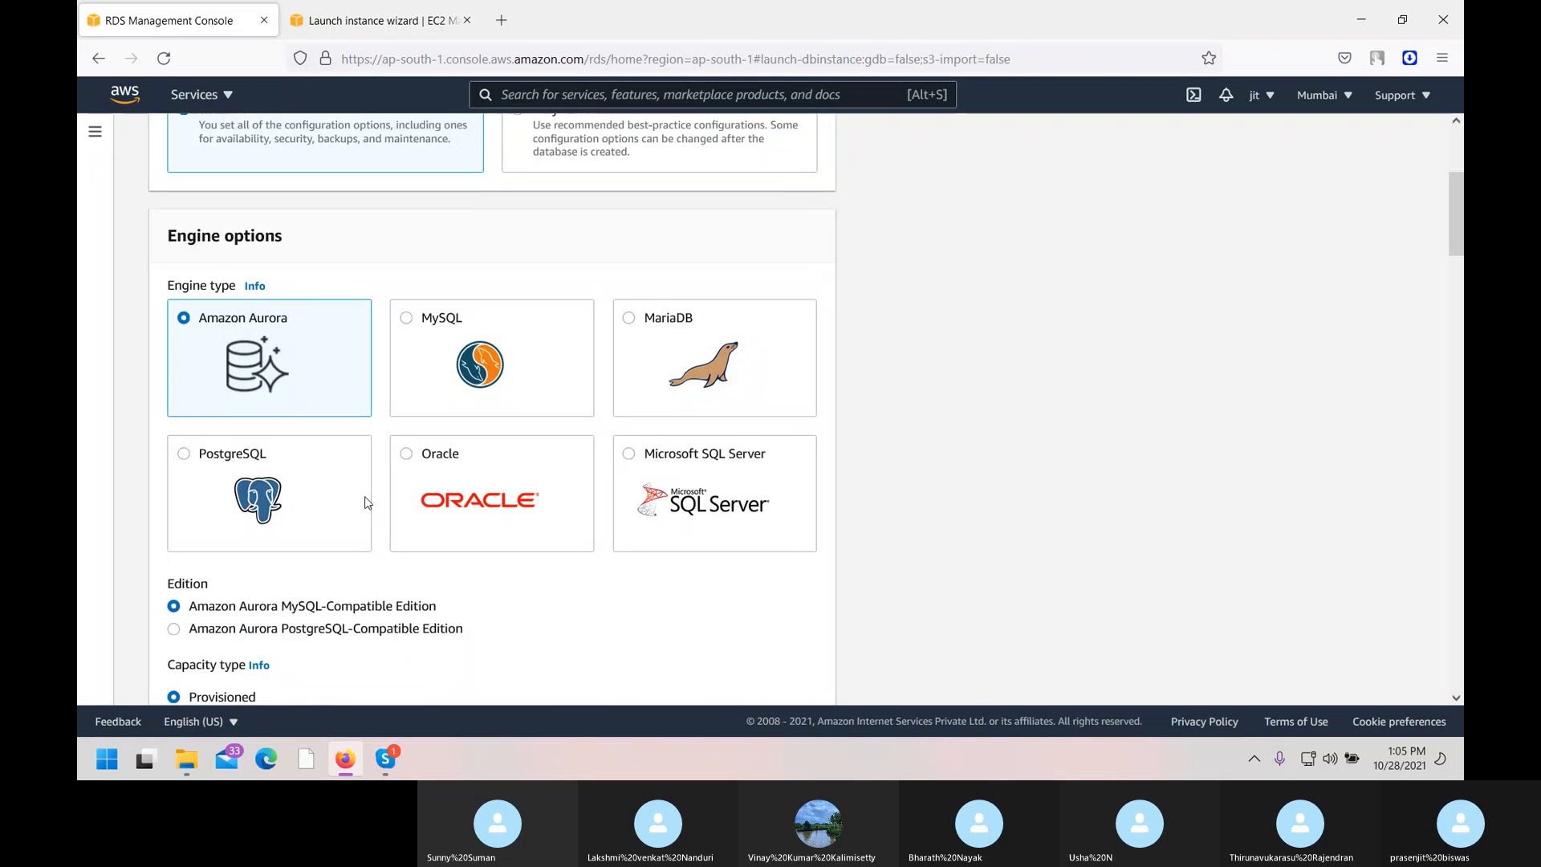
{"action": "left_click", "coordinate": [452, 334]}
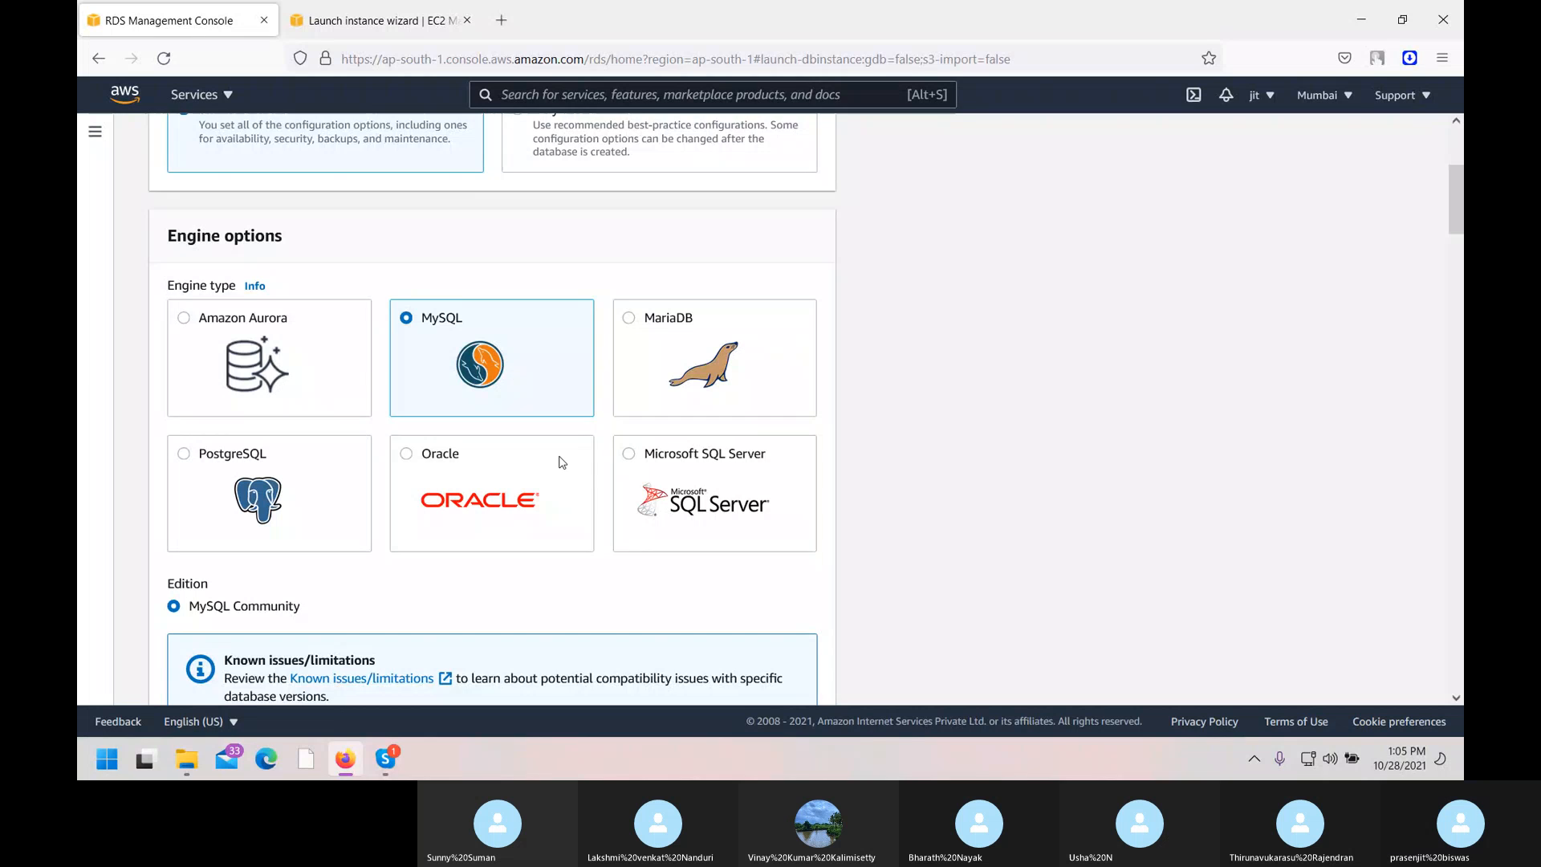
Compare MySQL versions 8.0.26 and 8.0.25, then MariaDB with version 10.5.12.
{"action": "scroll", "coordinate": [561, 462], "scroll_direction": "down", "scroll_amount": 1}
{"action": "scroll", "coordinate": [562, 463], "scroll_direction": "down", "scroll_amount": 2}
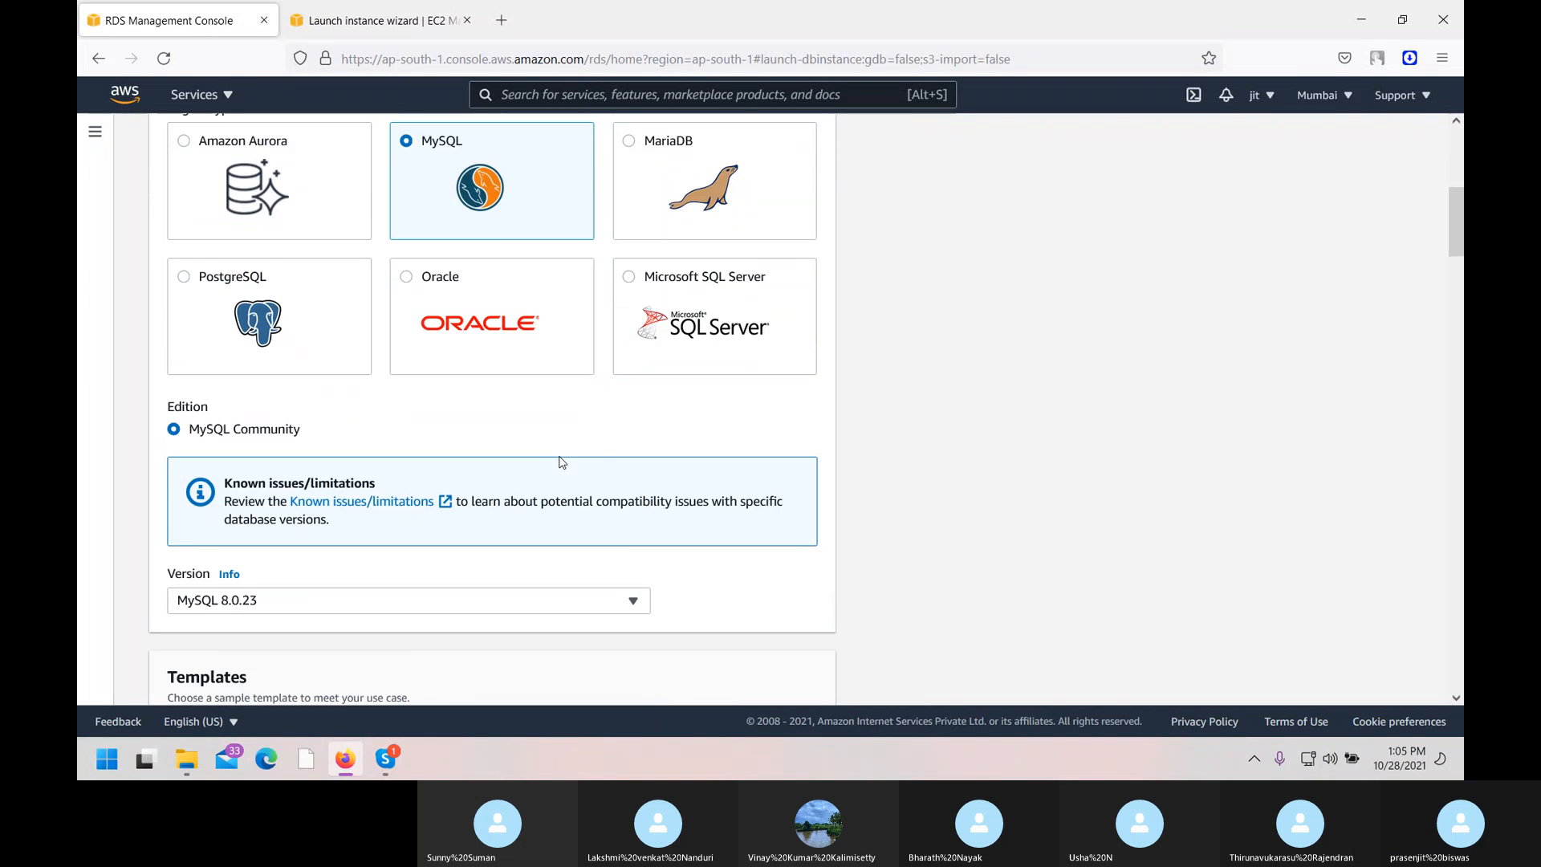
{"action": "scroll", "coordinate": [561, 457], "scroll_direction": "down", "scroll_amount": 2}
{"action": "left_click", "coordinate": [583, 437]}
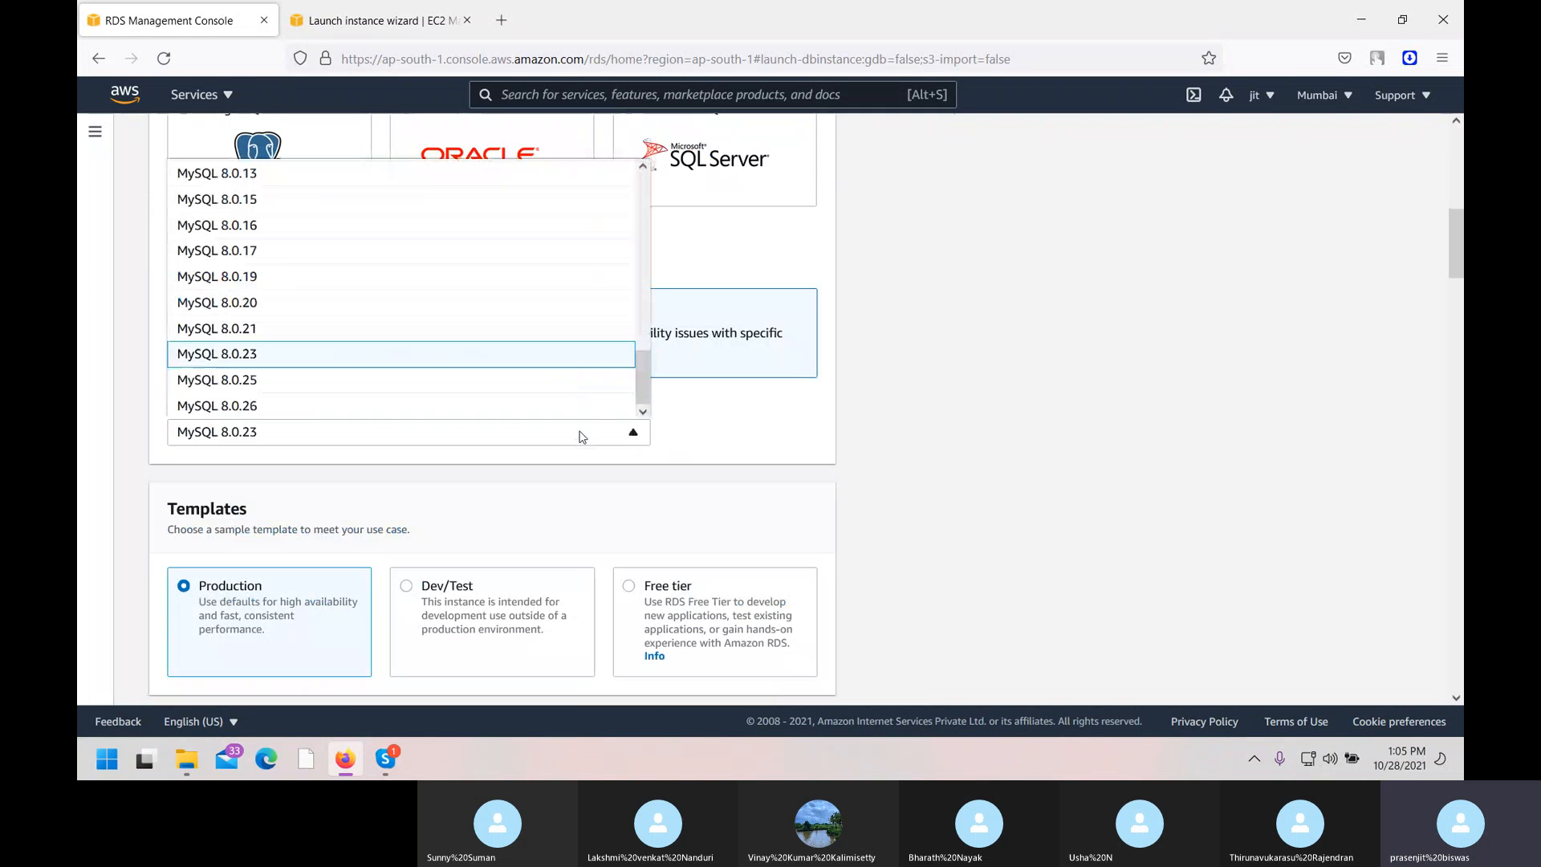
{"action": "left_click", "coordinate": [301, 404]}
{"action": "left_click", "coordinate": [362, 441]}
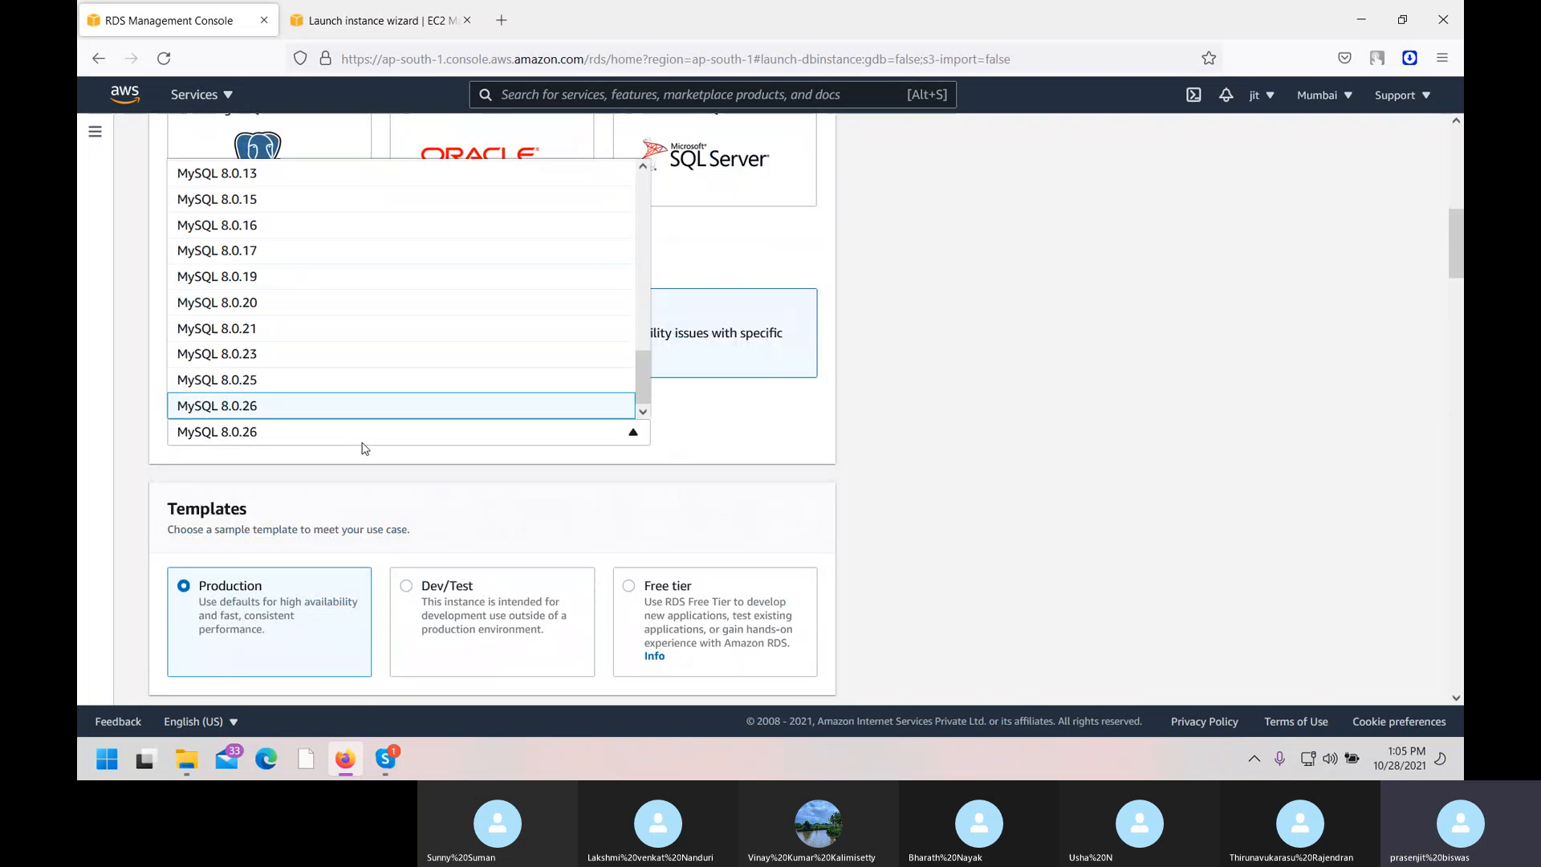
{"action": "left_click", "coordinate": [311, 382]}
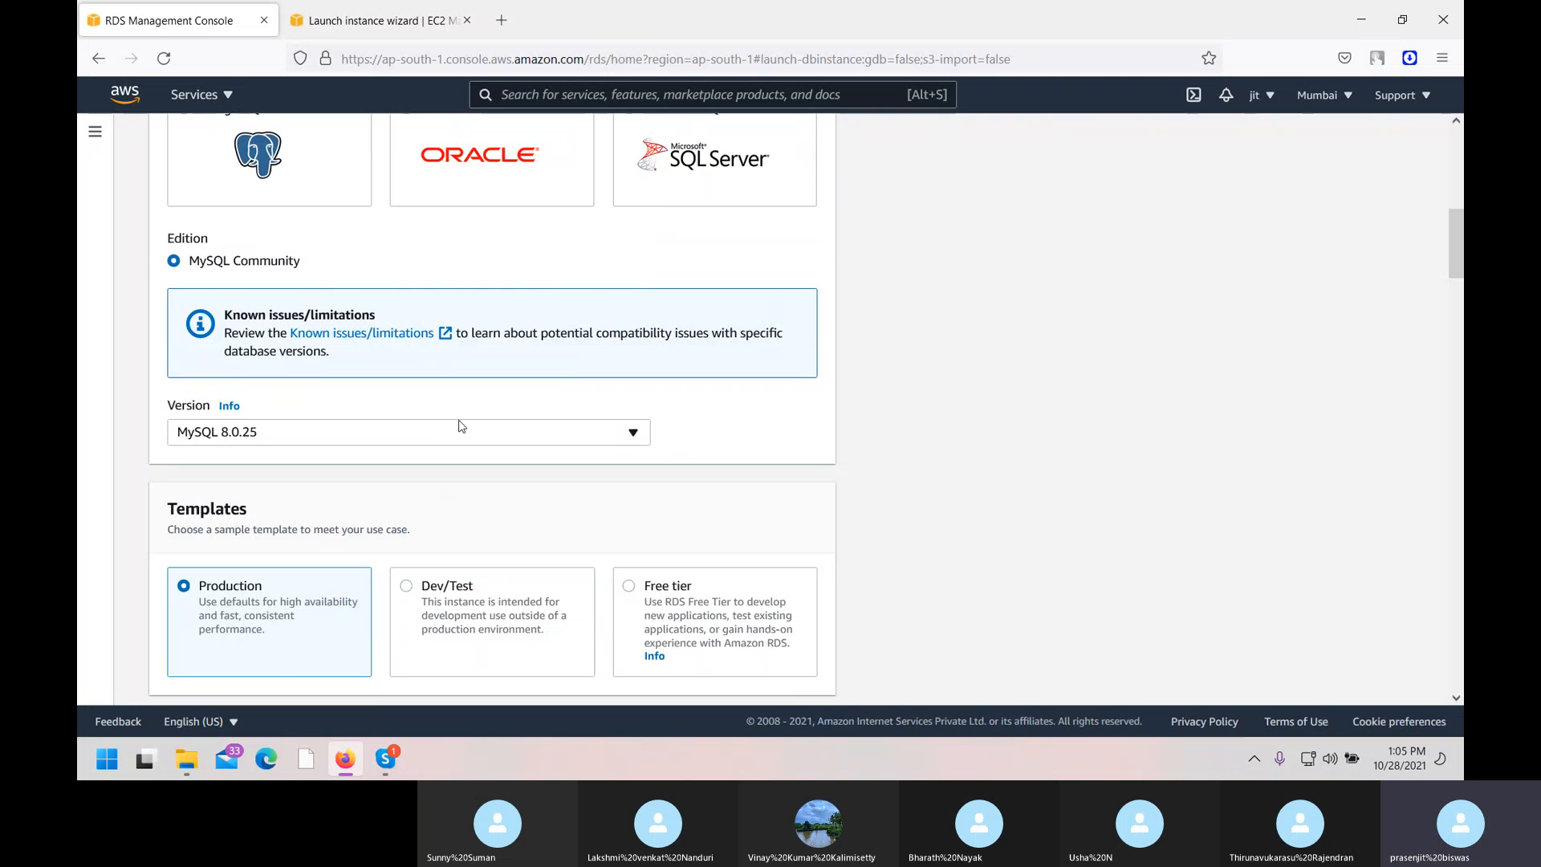
{"action": "scroll", "coordinate": [465, 422], "scroll_direction": "up", "scroll_amount": 5}
{"action": "left_click", "coordinate": [667, 530]}
{"action": "scroll", "coordinate": [667, 529], "scroll_direction": "down", "scroll_amount": 5}
{"action": "scroll", "coordinate": [538, 446], "scroll_direction": "down", "scroll_amount": 2}
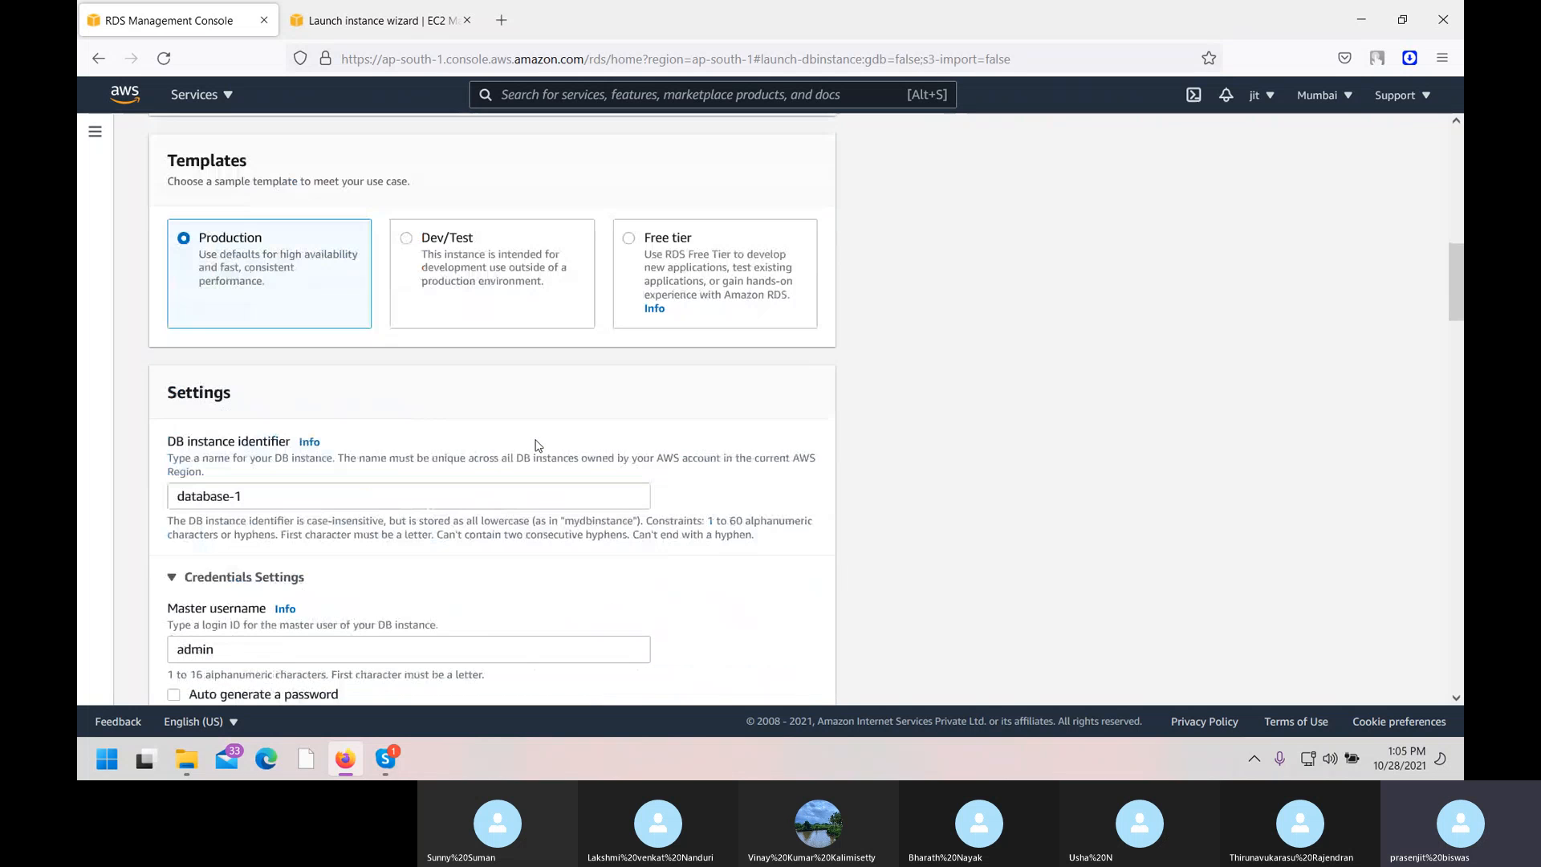
{"action": "scroll", "coordinate": [538, 445], "scroll_direction": "up", "scroll_amount": 4}
{"action": "left_click", "coordinate": [447, 441]}
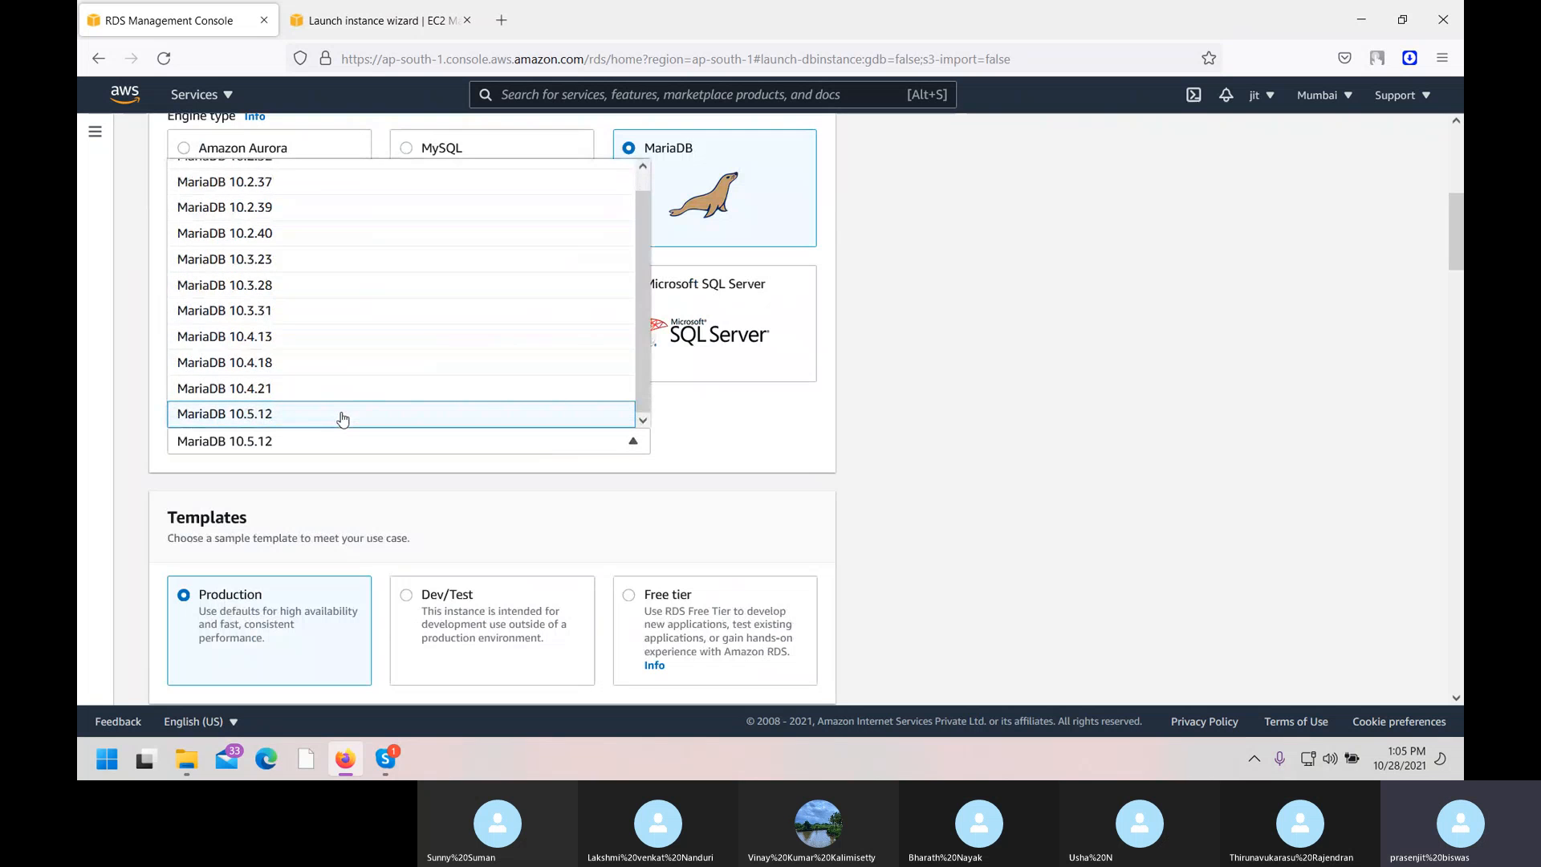
{"action": "left_click", "coordinate": [343, 414]}
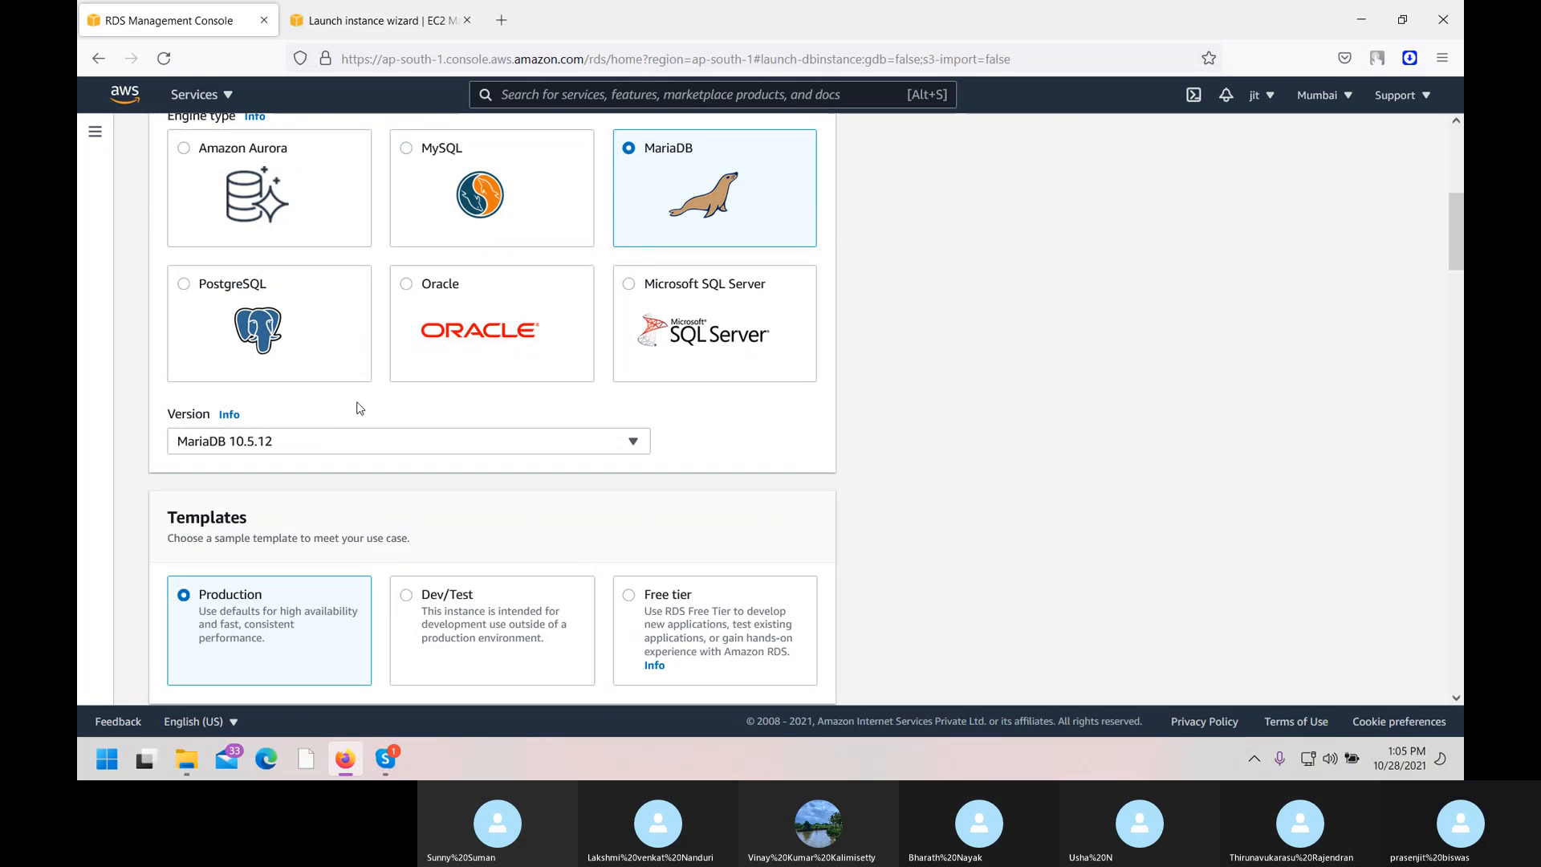
Switch the engine back to MySQL and select the Dev/Test template.
{"action": "left_click", "coordinate": [552, 218]}
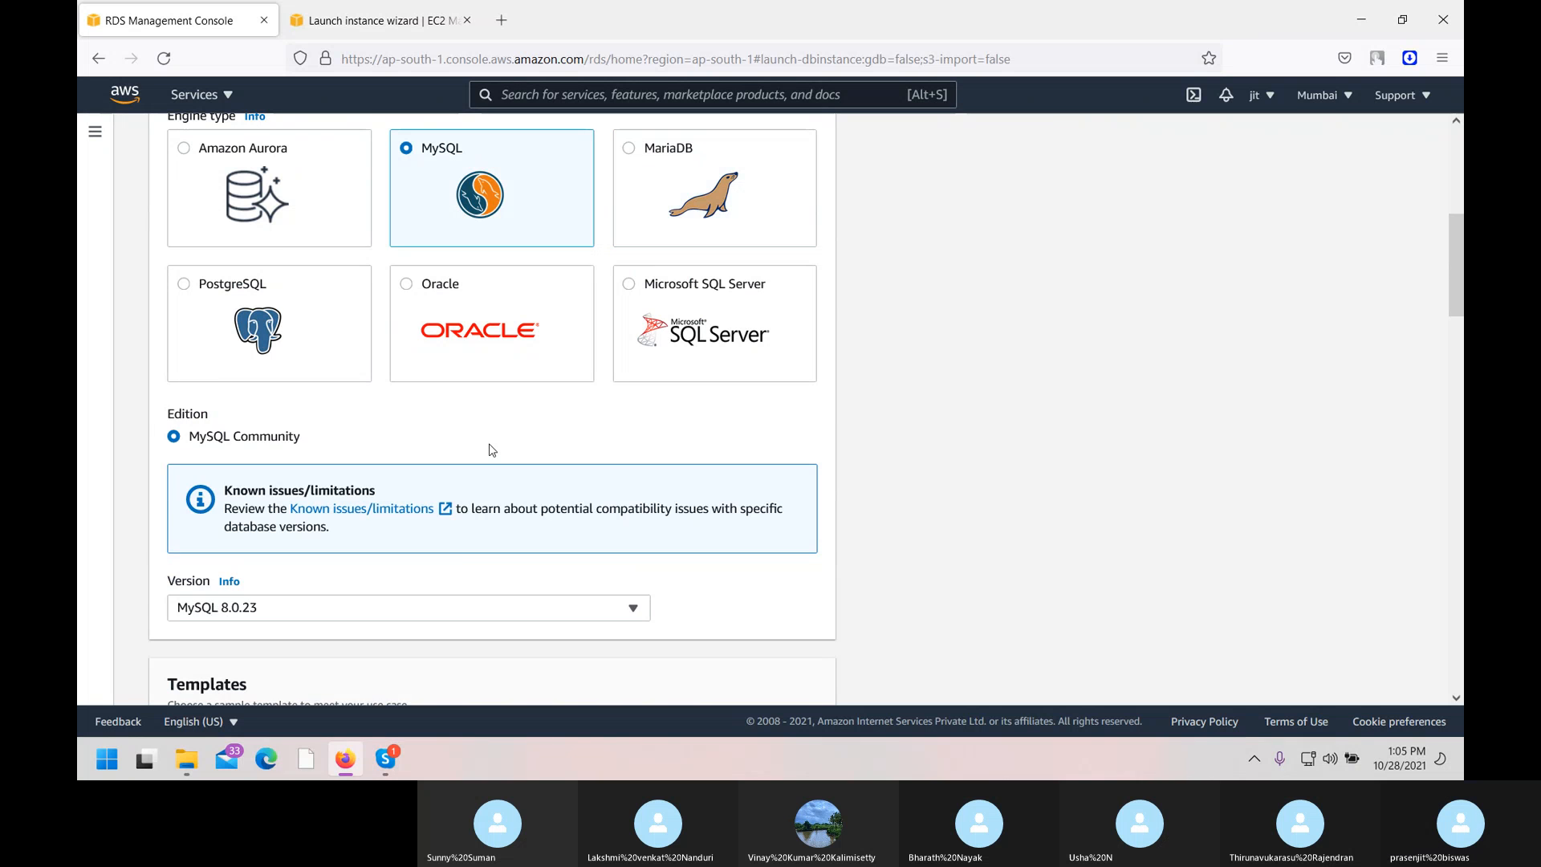
{"action": "scroll", "coordinate": [489, 450], "scroll_direction": "down", "scroll_amount": 4}
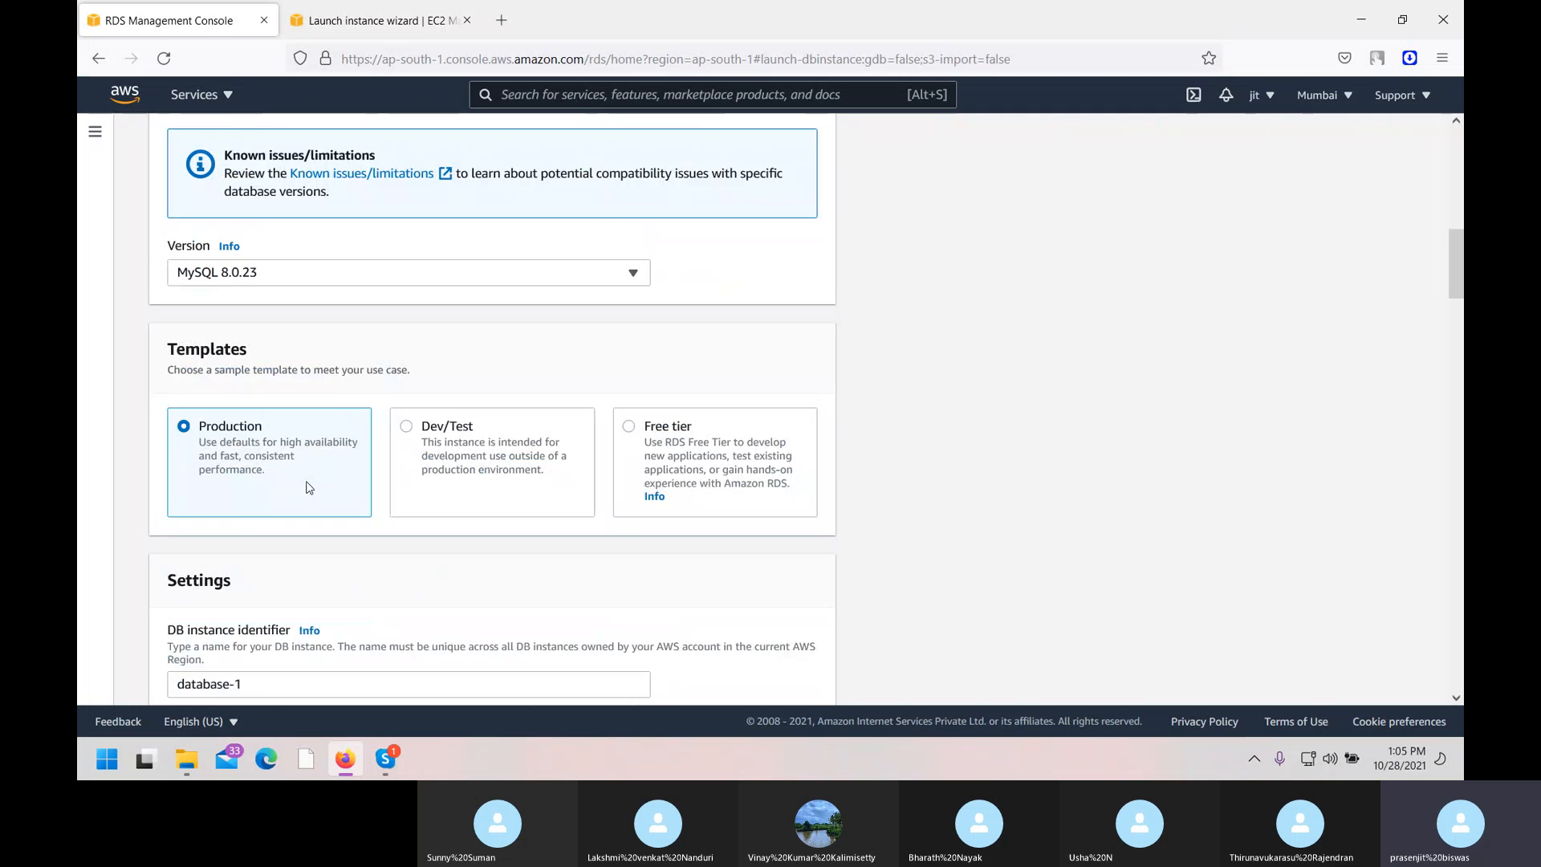
{"action": "left_click", "coordinate": [412, 429]}
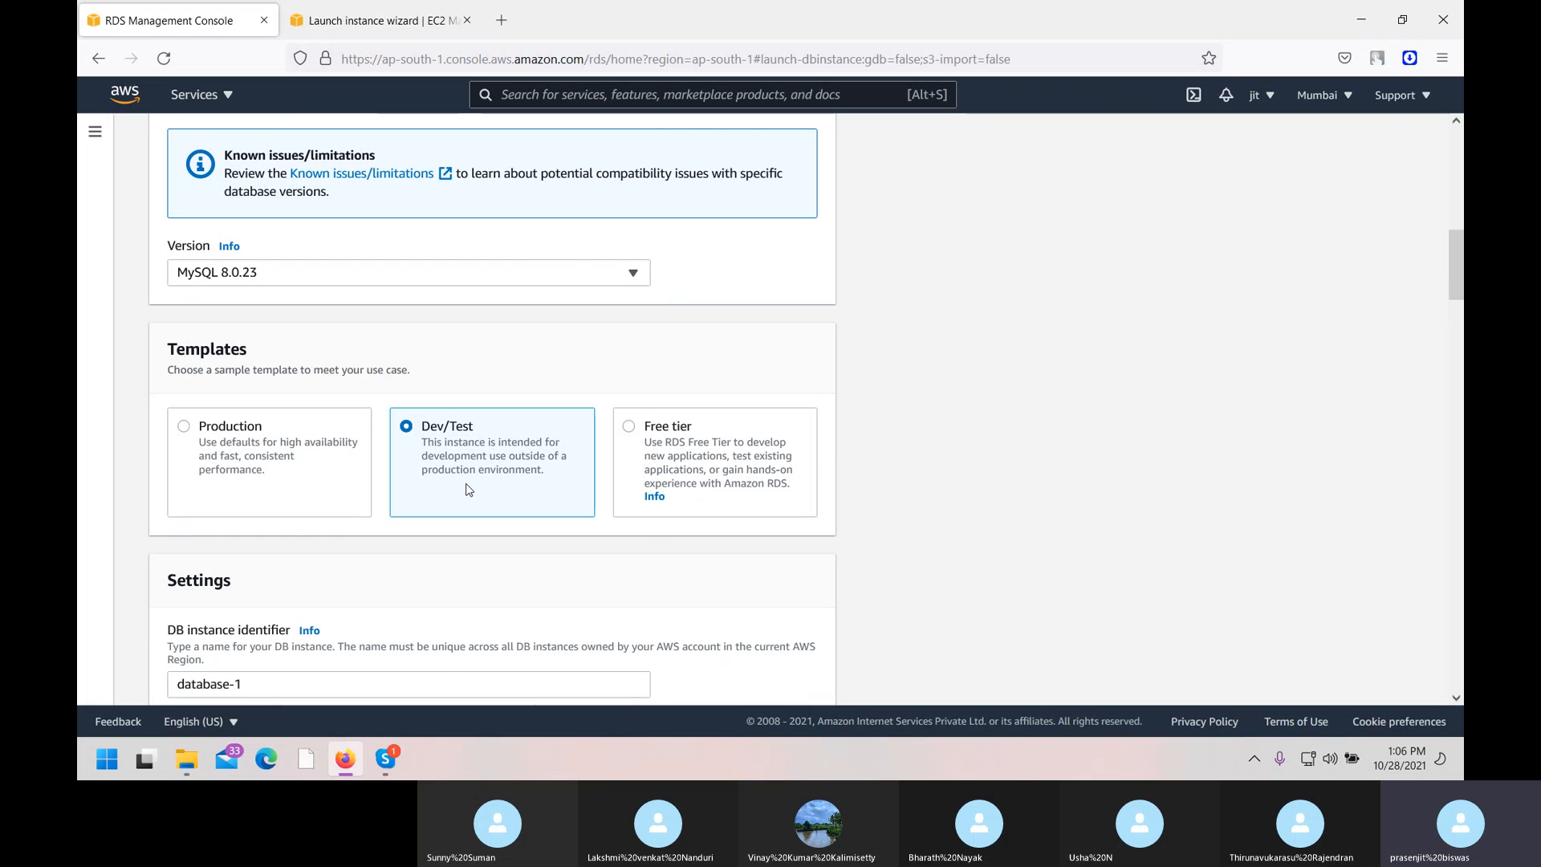
{"action": "scroll", "coordinate": [522, 468], "scroll_direction": "down", "scroll_amount": 4}
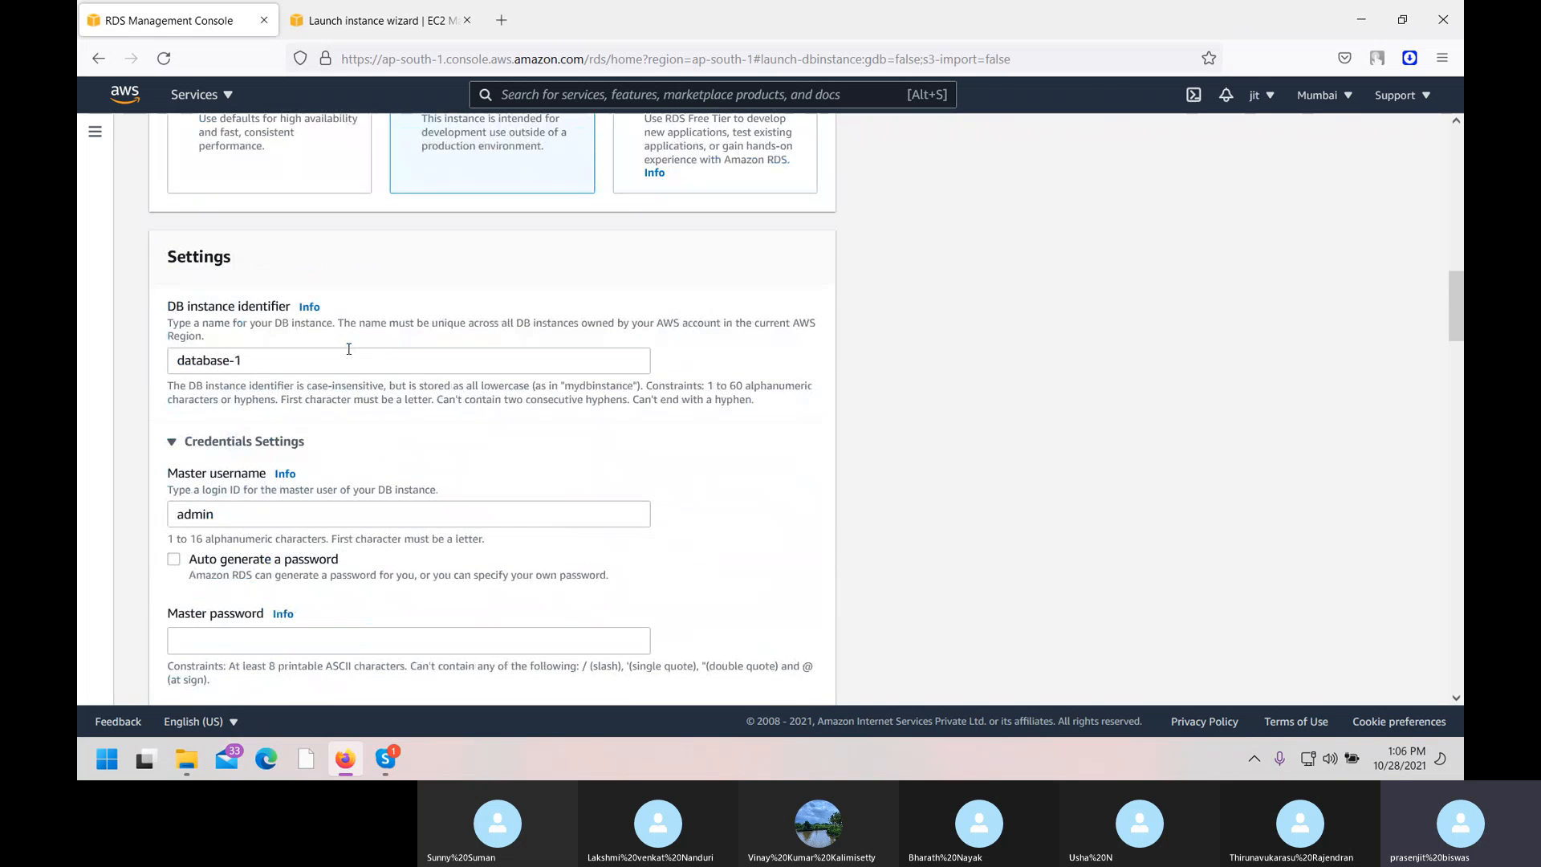
Enter the master password and retype it in the confirm password field.
{"action": "scroll", "coordinate": [337, 461], "scroll_direction": "down", "scroll_amount": 1}
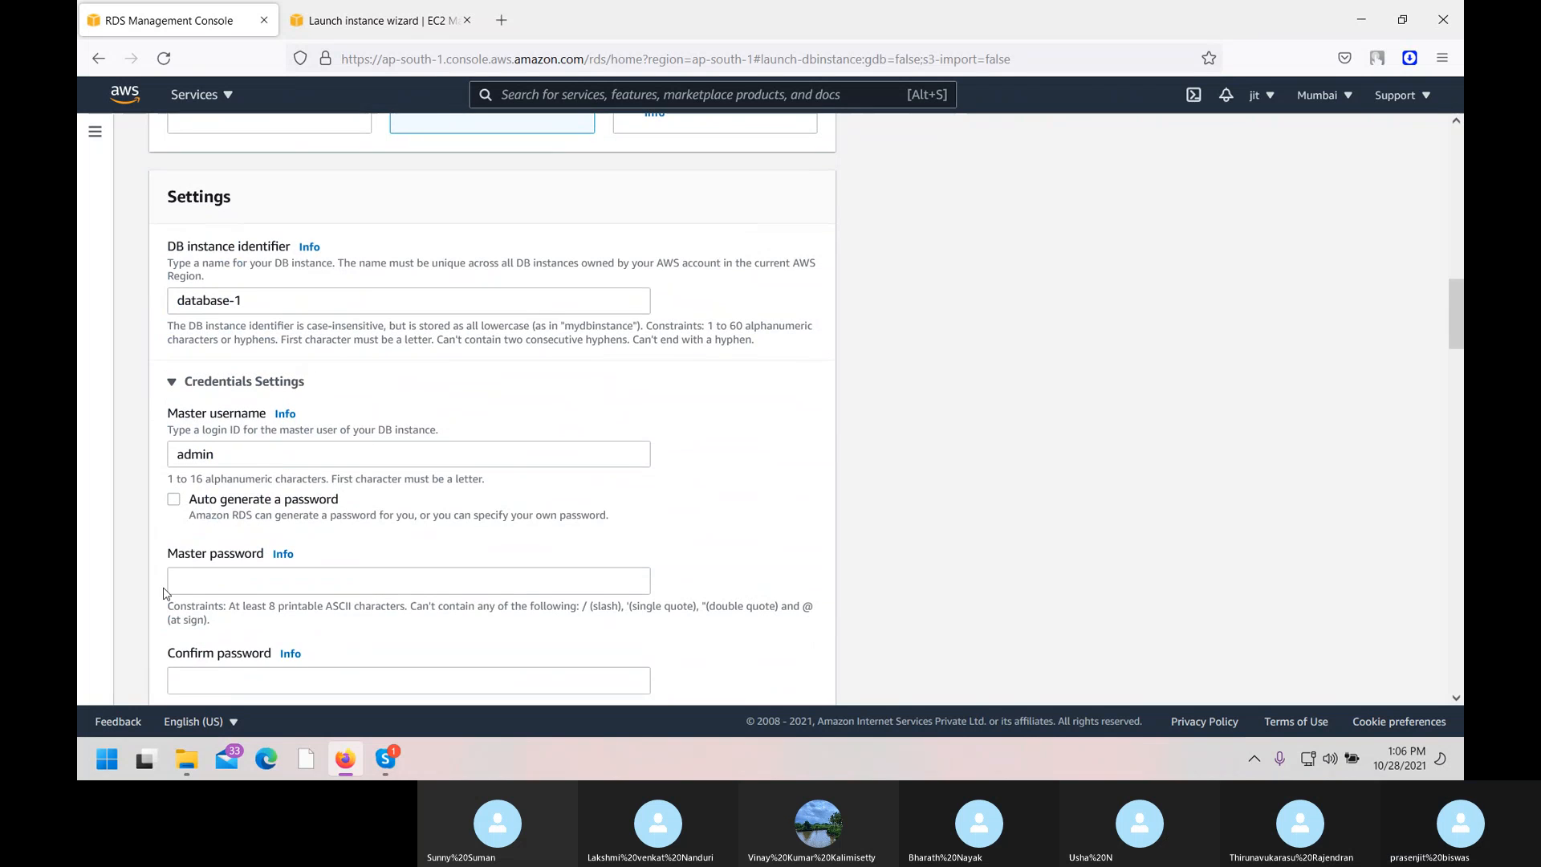
{"action": "left_click", "coordinate": [228, 586]}
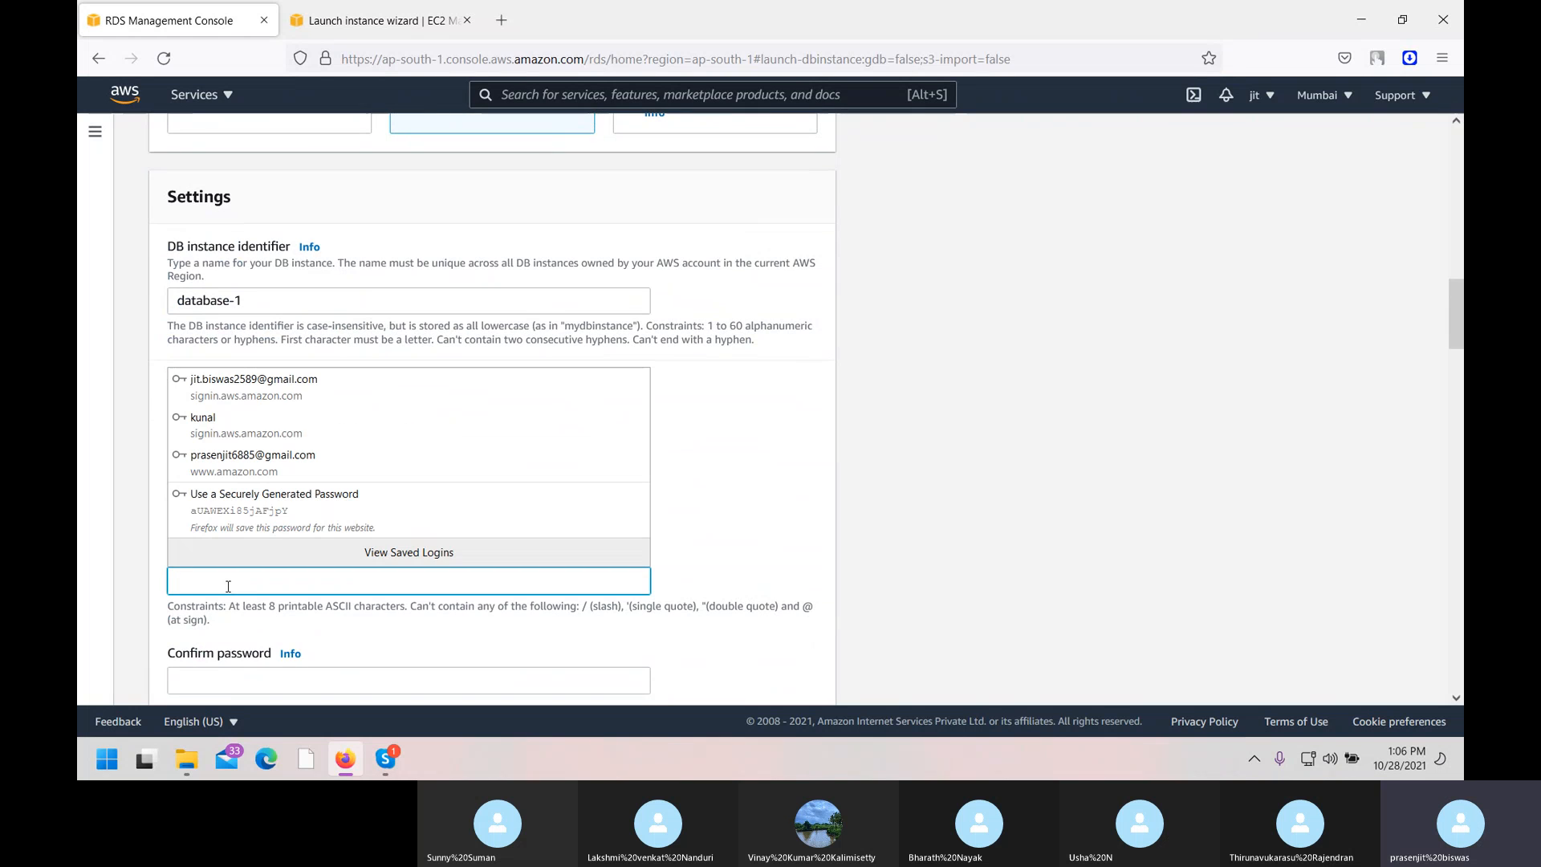
{"action": "type", "text": "admin"}
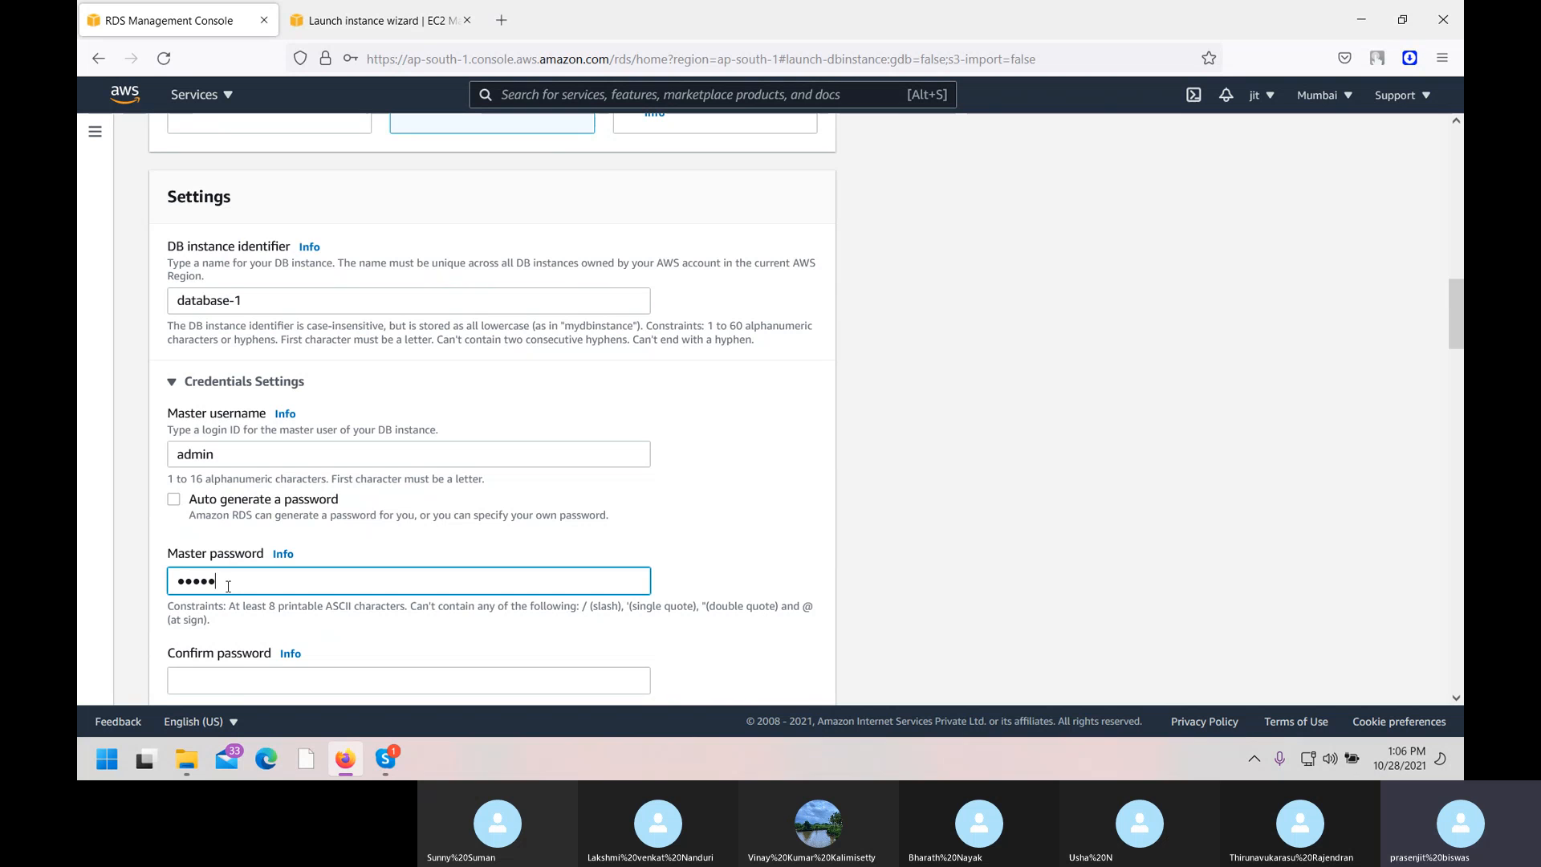
{"action": "type", "text": "1"}
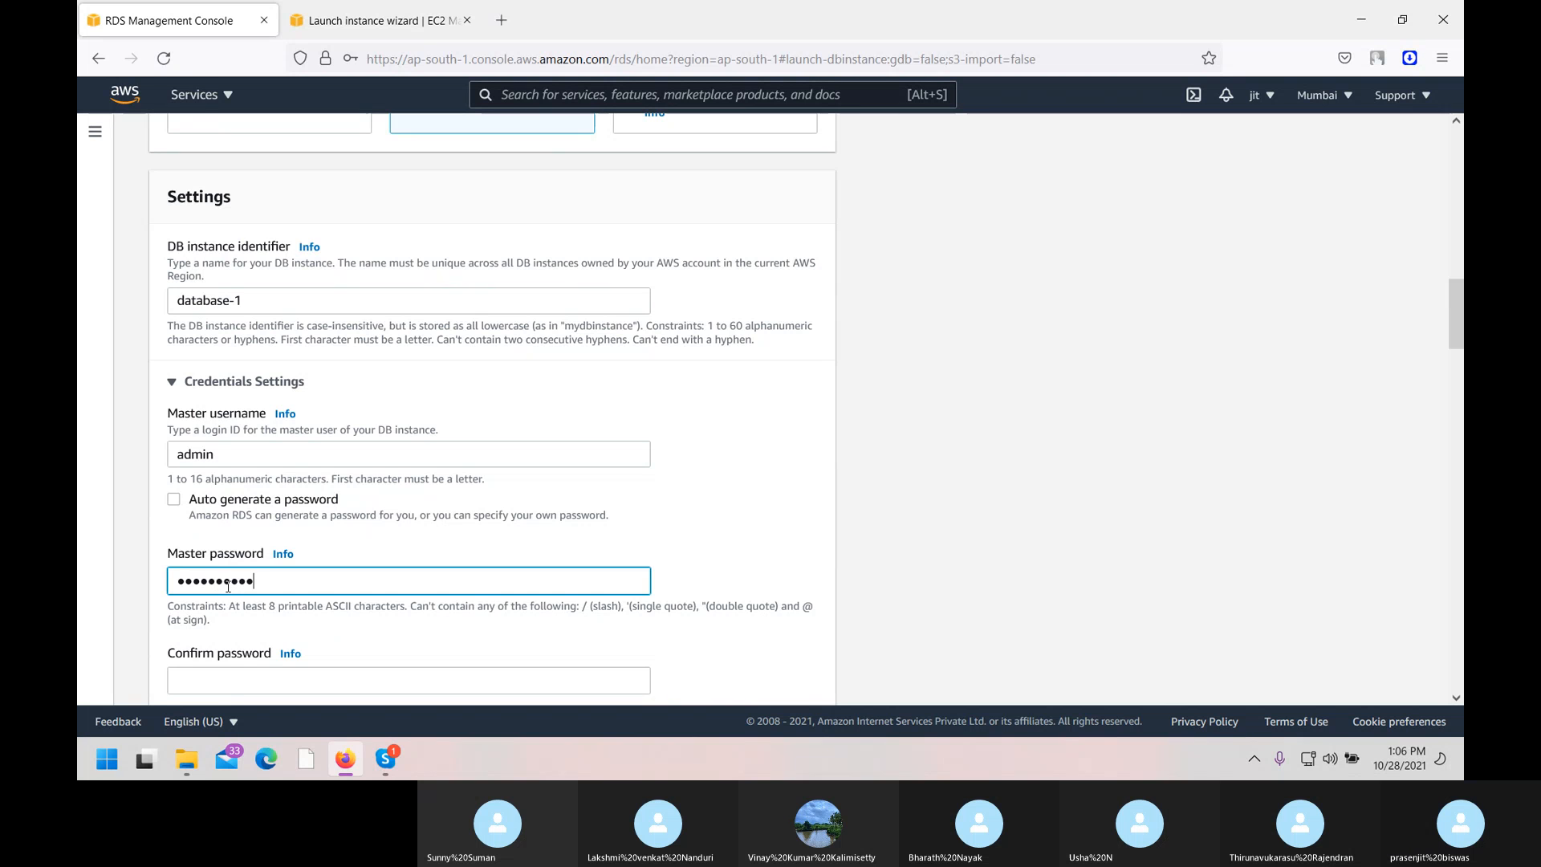
{"action": "left_click", "coordinate": [218, 675]}
{"action": "type", "text": "admin123456"}
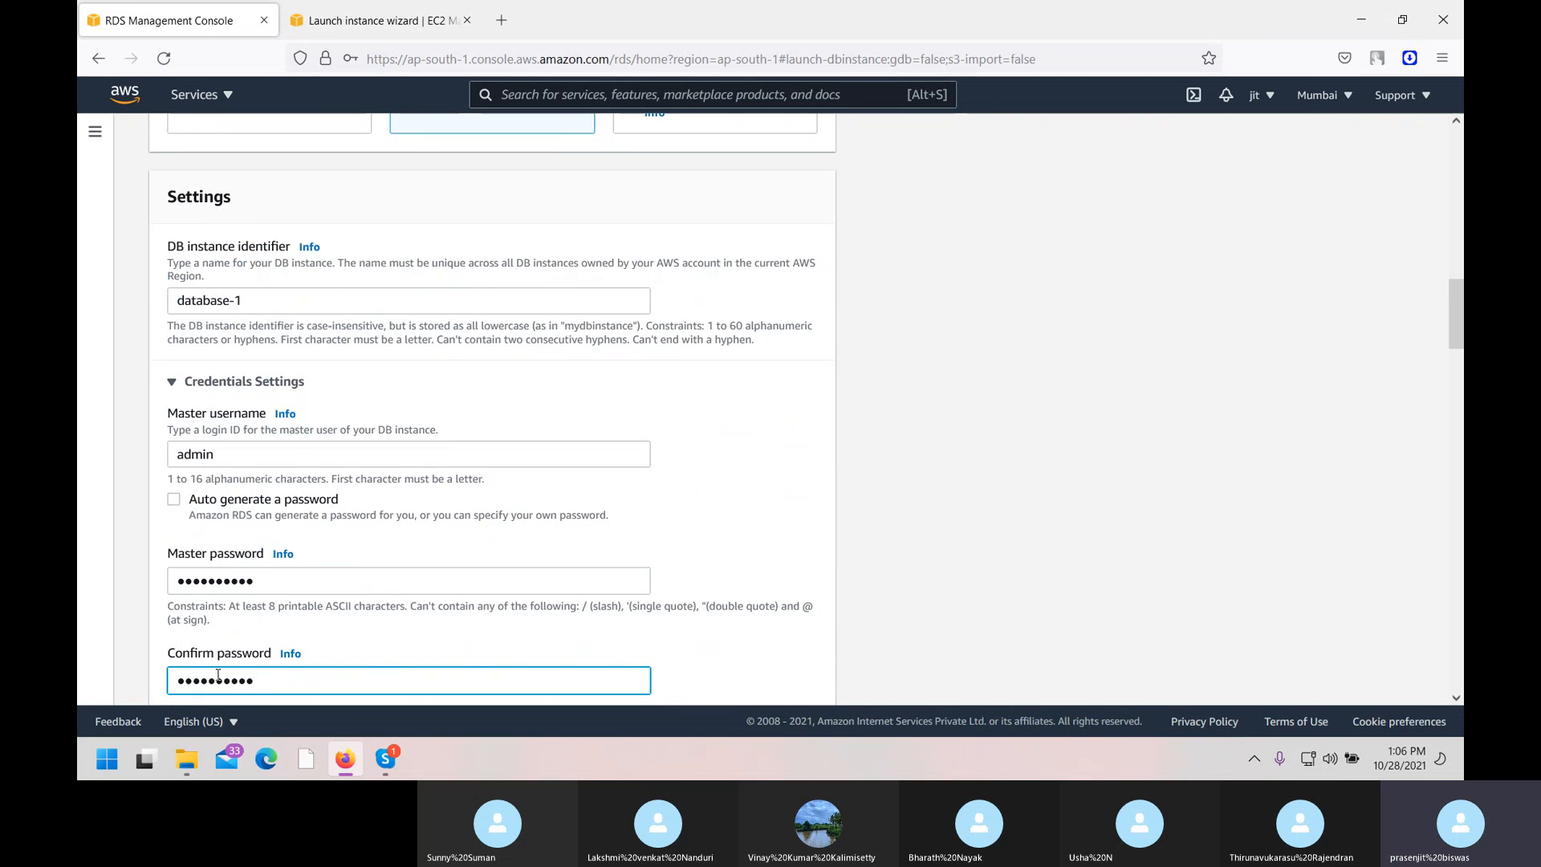
Review the instance class and storage settings, then open the DB instance class list.
{"action": "scroll", "coordinate": [218, 675], "scroll_direction": "down", "scroll_amount": 5}
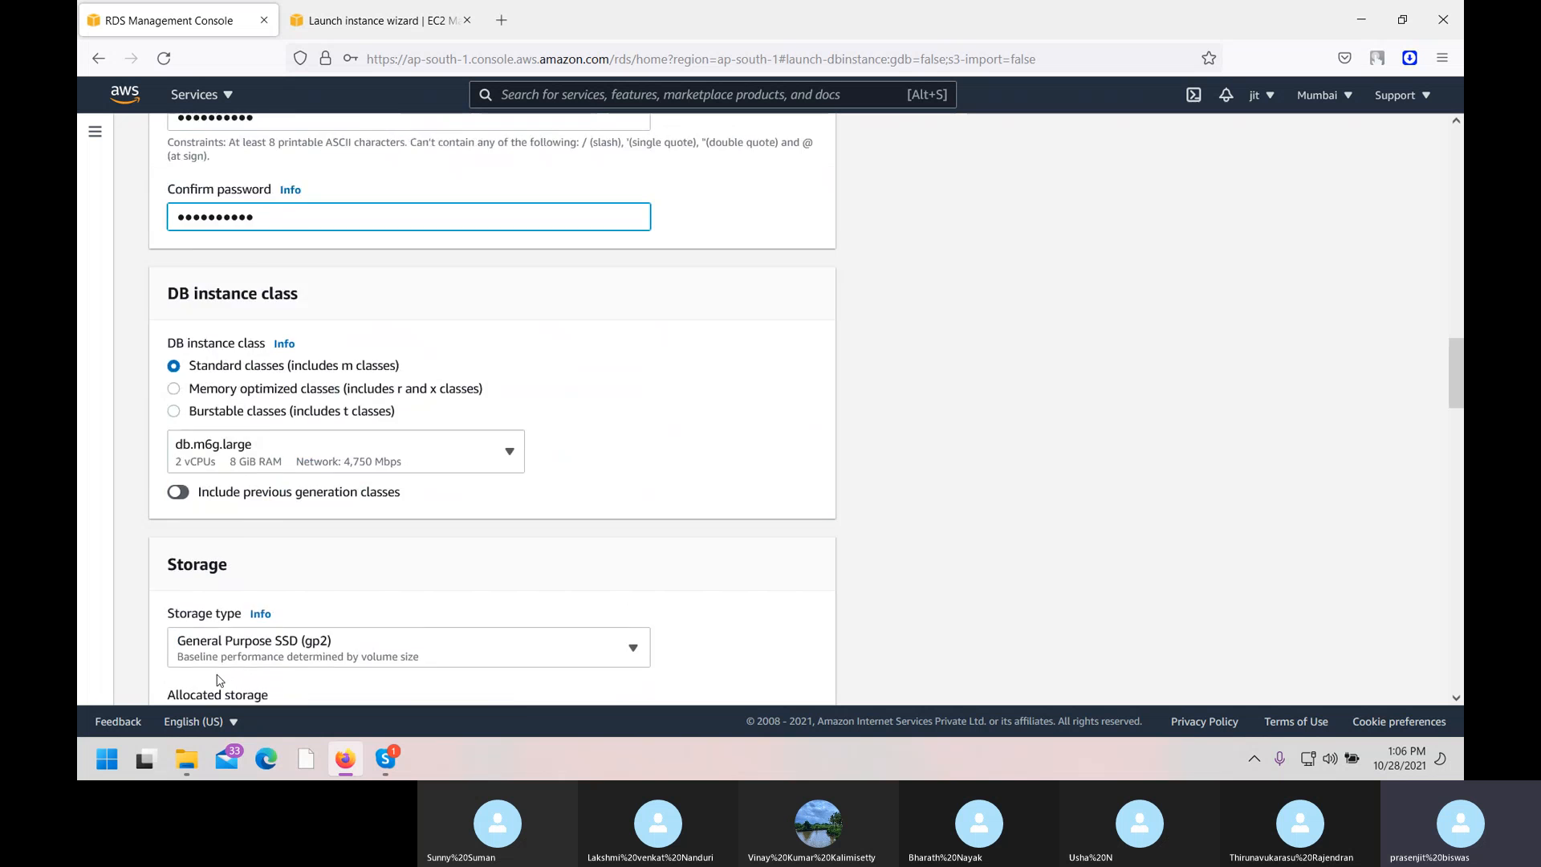
{"action": "scroll", "coordinate": [361, 298], "scroll_direction": "down", "scroll_amount": 4}
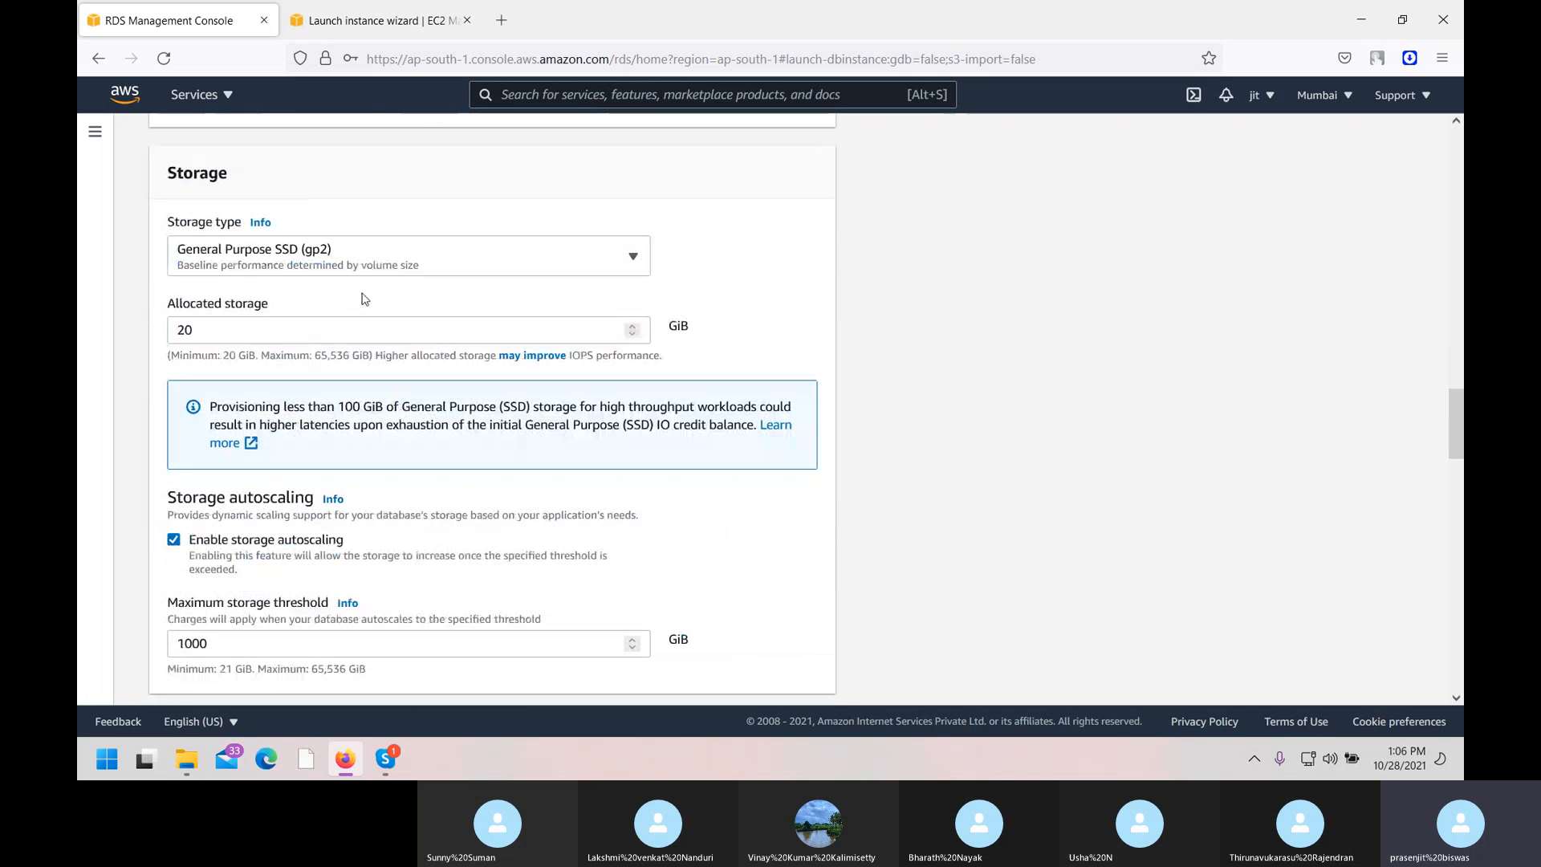
{"action": "scroll", "coordinate": [384, 337], "scroll_direction": "down", "scroll_amount": 20}
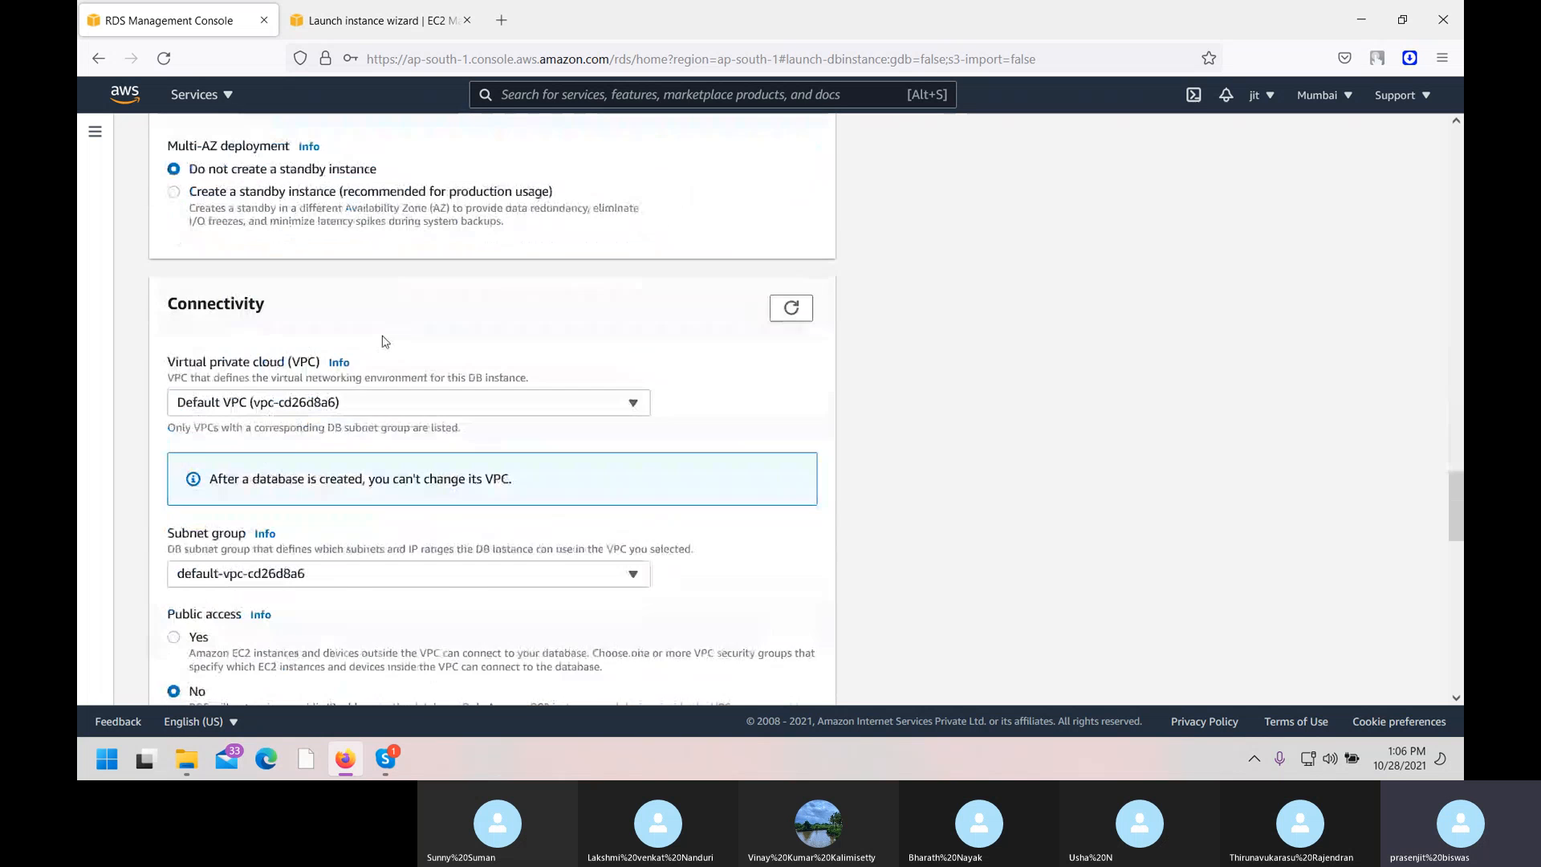
{"action": "scroll", "coordinate": [384, 341], "scroll_direction": "down", "scroll_amount": 3}
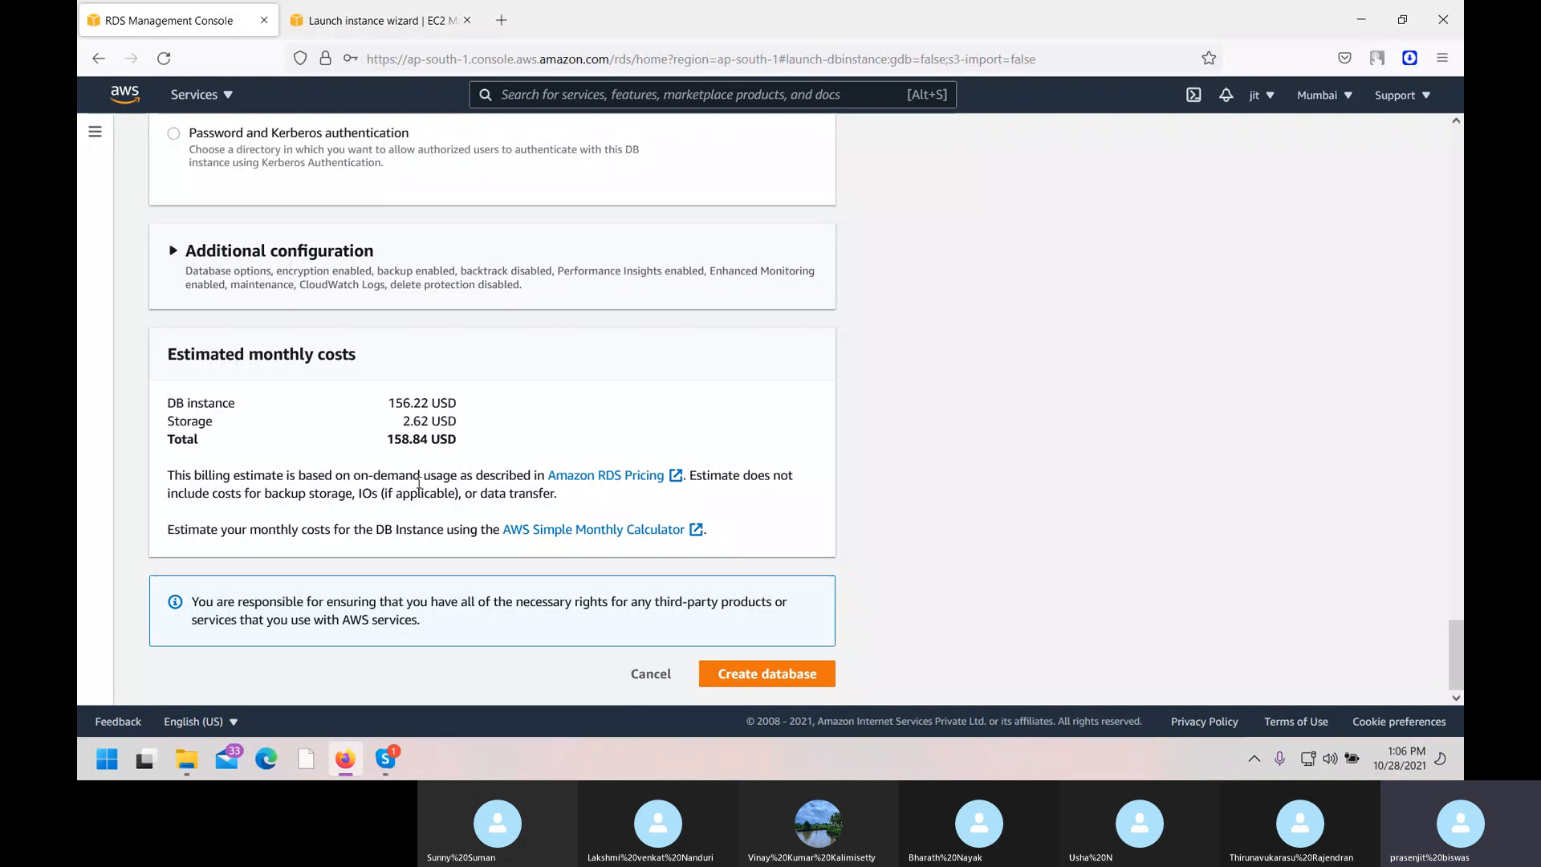
{"action": "scroll", "coordinate": [419, 483], "scroll_direction": "up", "scroll_amount": 15}
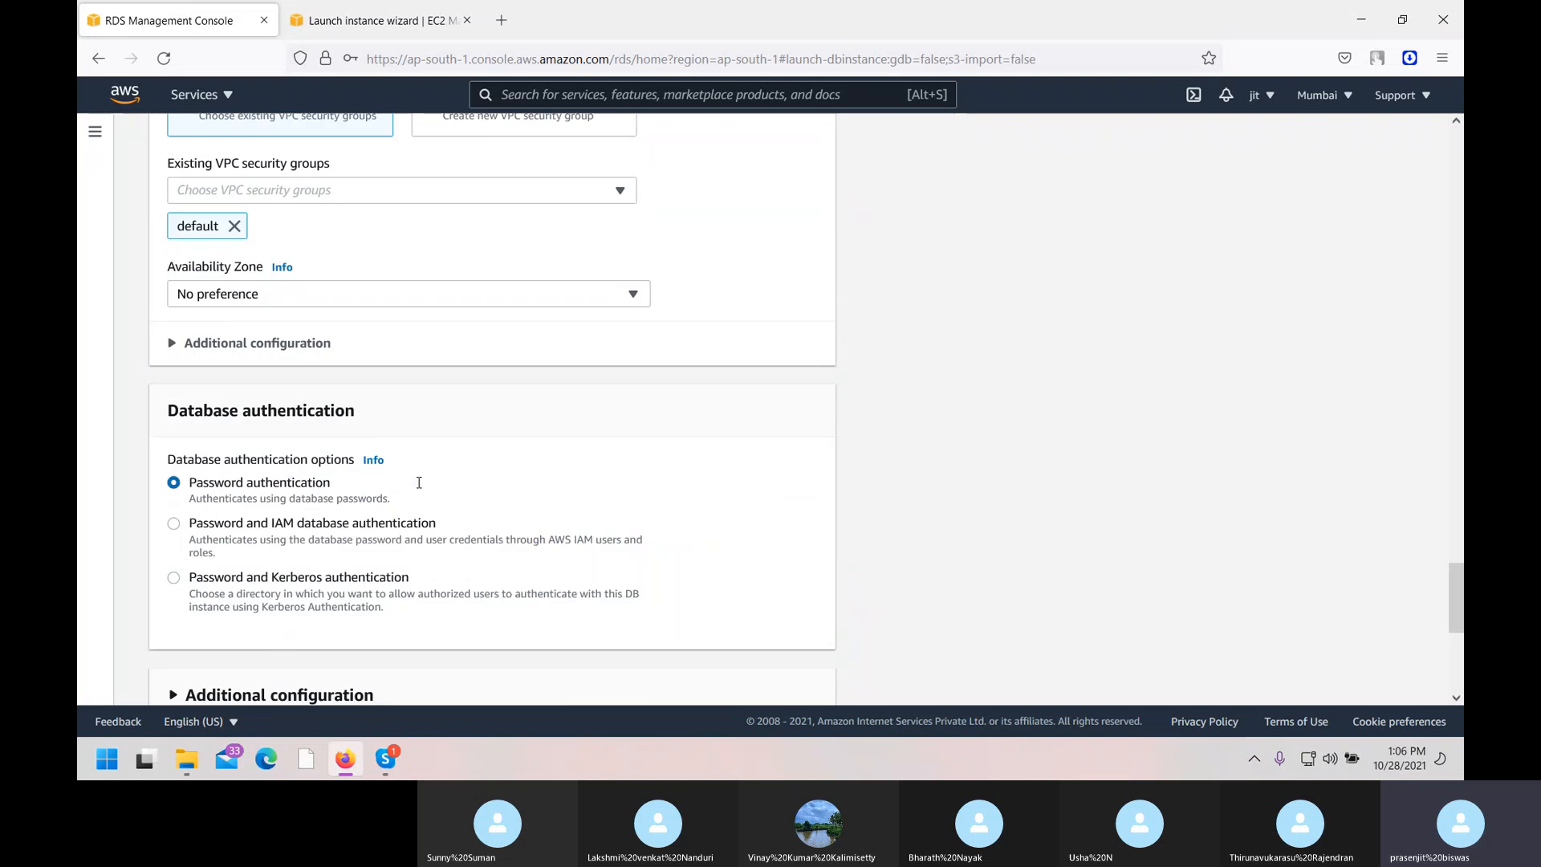
{"action": "scroll", "coordinate": [418, 488], "scroll_direction": "up", "scroll_amount": 15}
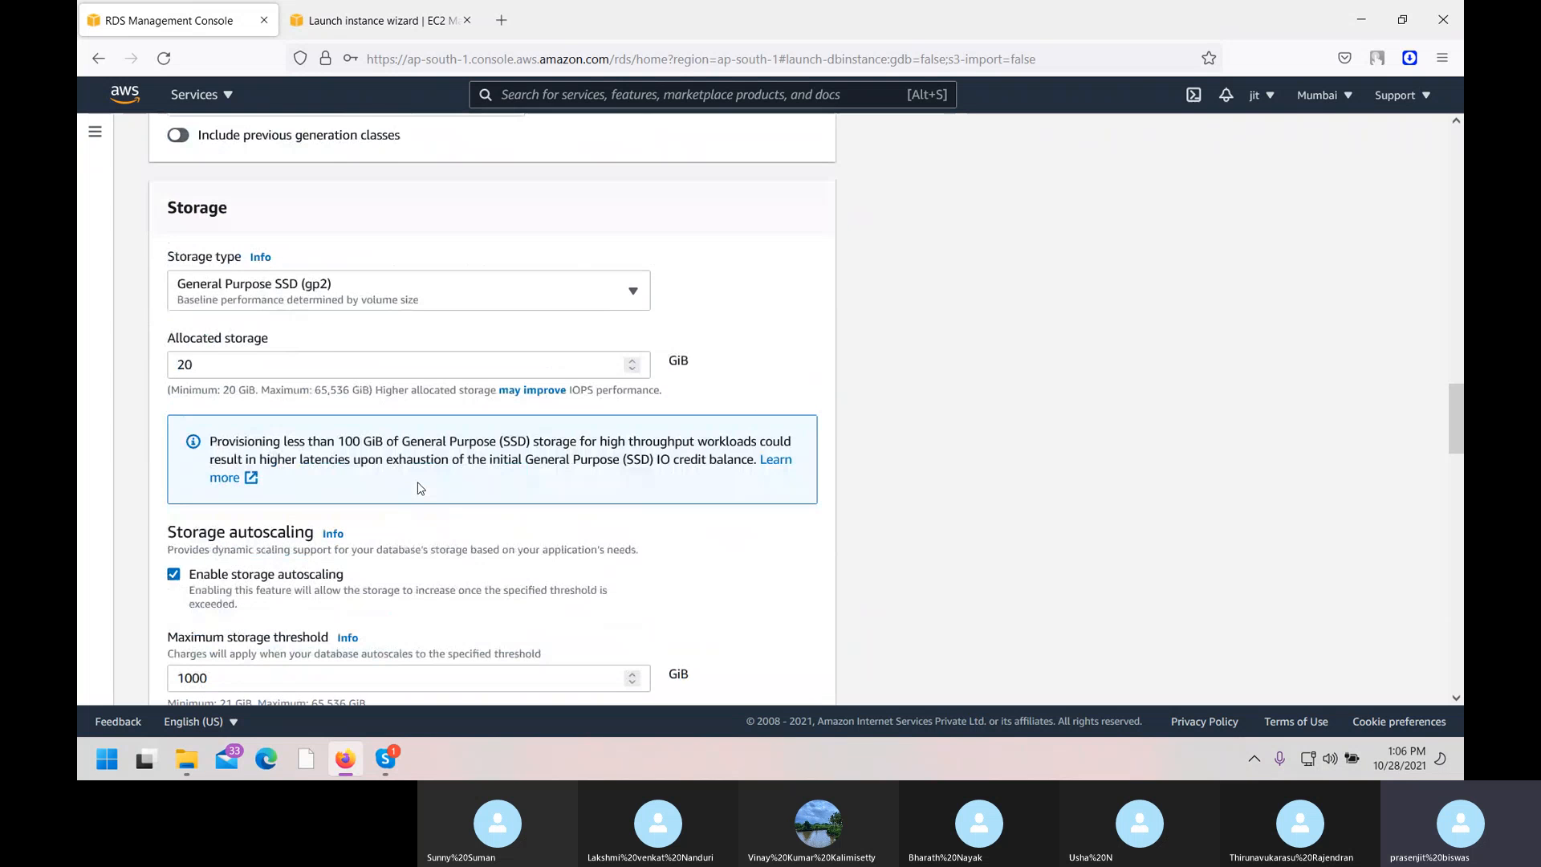
{"action": "scroll", "coordinate": [419, 487], "scroll_direction": "down", "scroll_amount": 3}
{"action": "scroll", "coordinate": [418, 487], "scroll_direction": "down", "scroll_amount": 7}
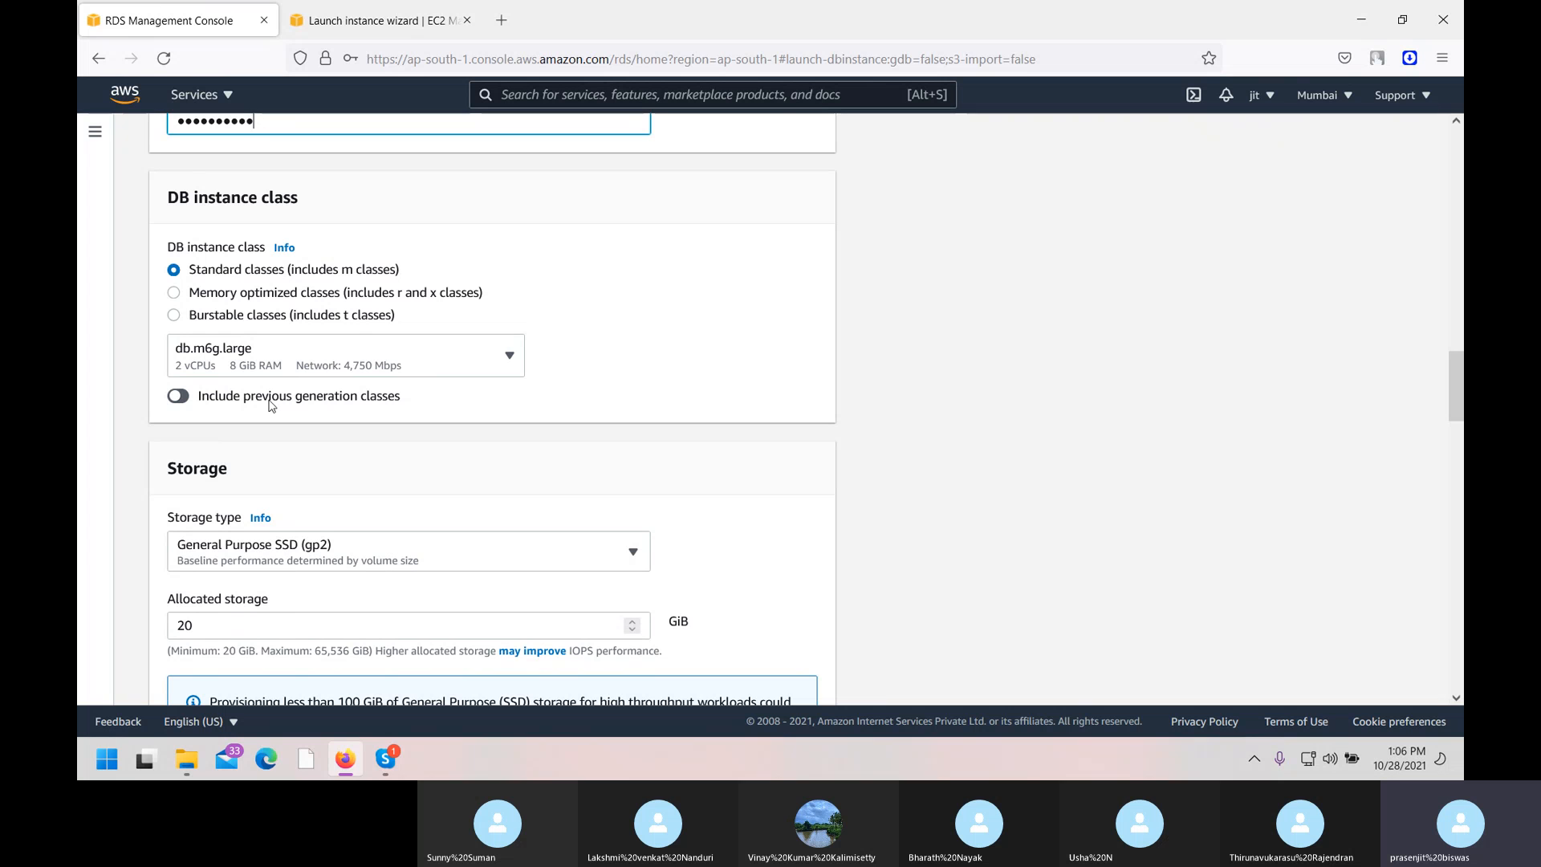
{"action": "left_click", "coordinate": [178, 398]}
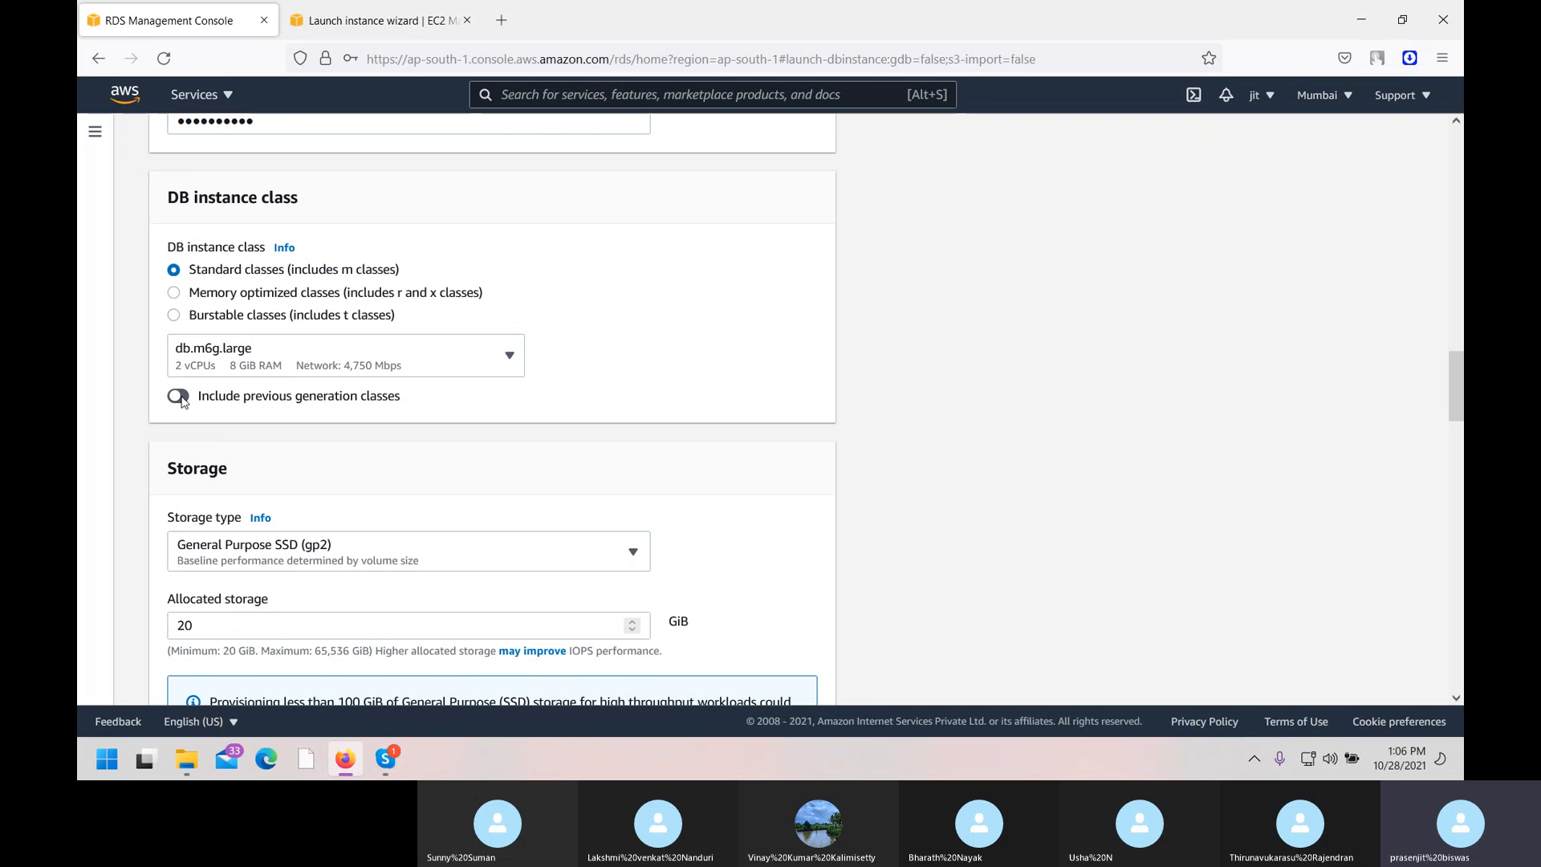
{"action": "left_click", "coordinate": [510, 369]}
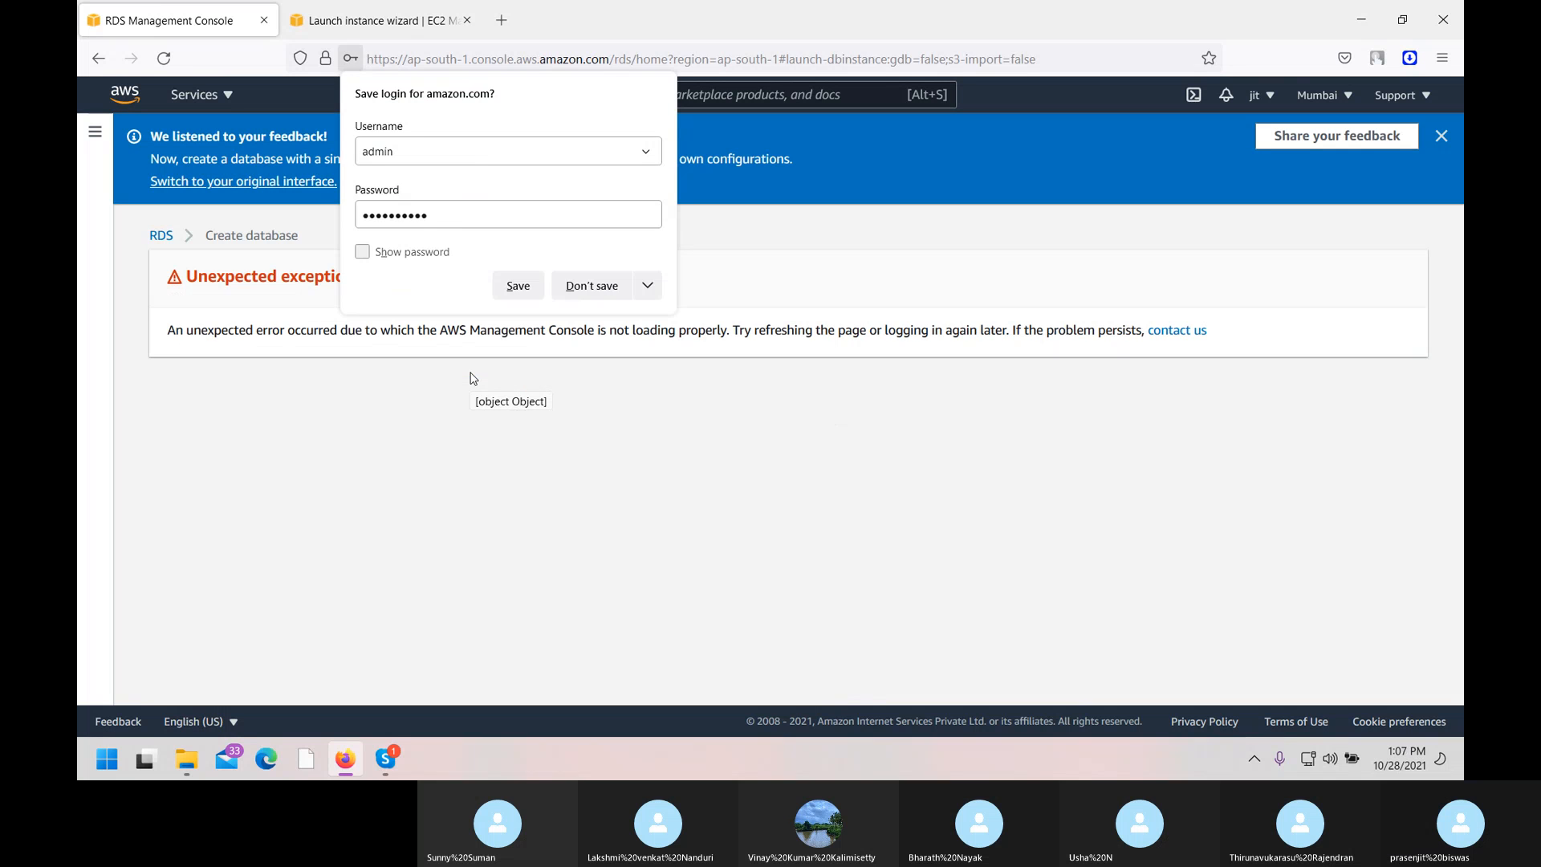
Dismiss the save-login prompt, reload, and restart Create database in the original interface.
{"action": "left_click", "coordinate": [639, 452]}
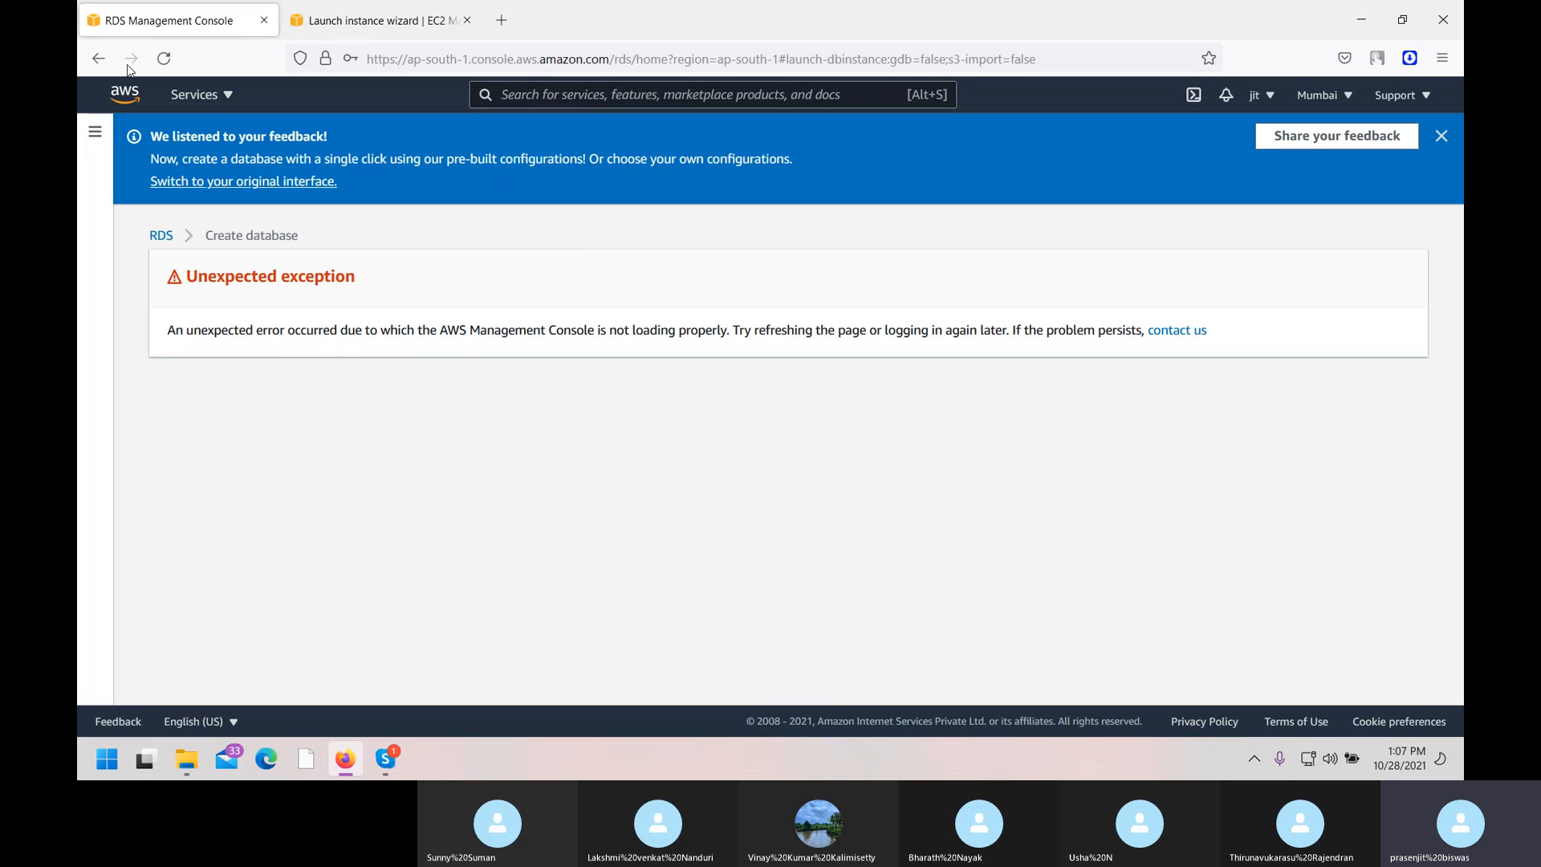
{"action": "left_click", "coordinate": [165, 61]}
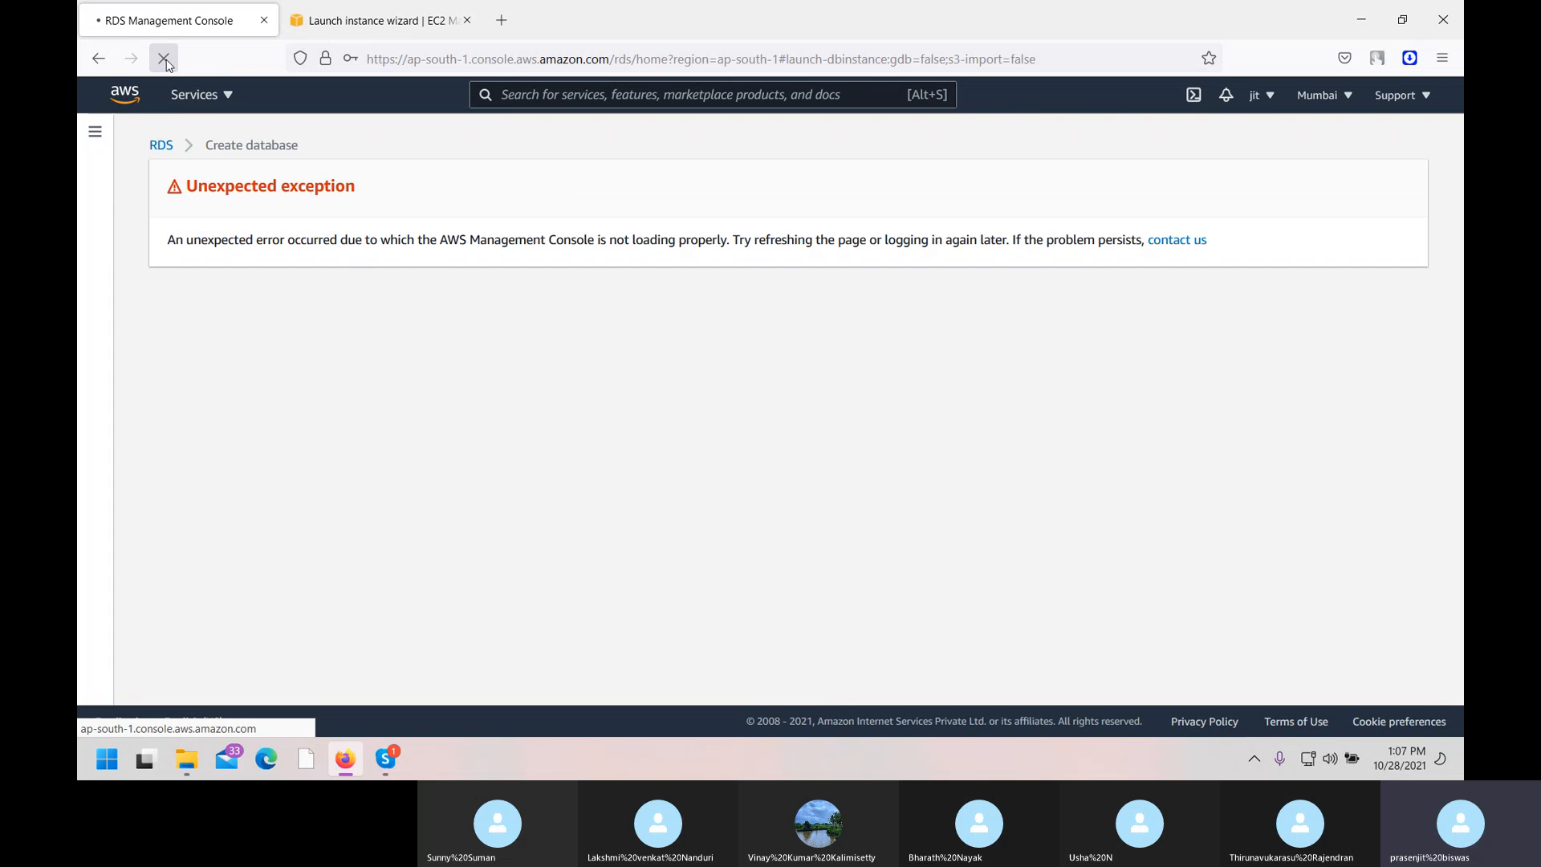
{"action": "left_click", "coordinate": [170, 151]}
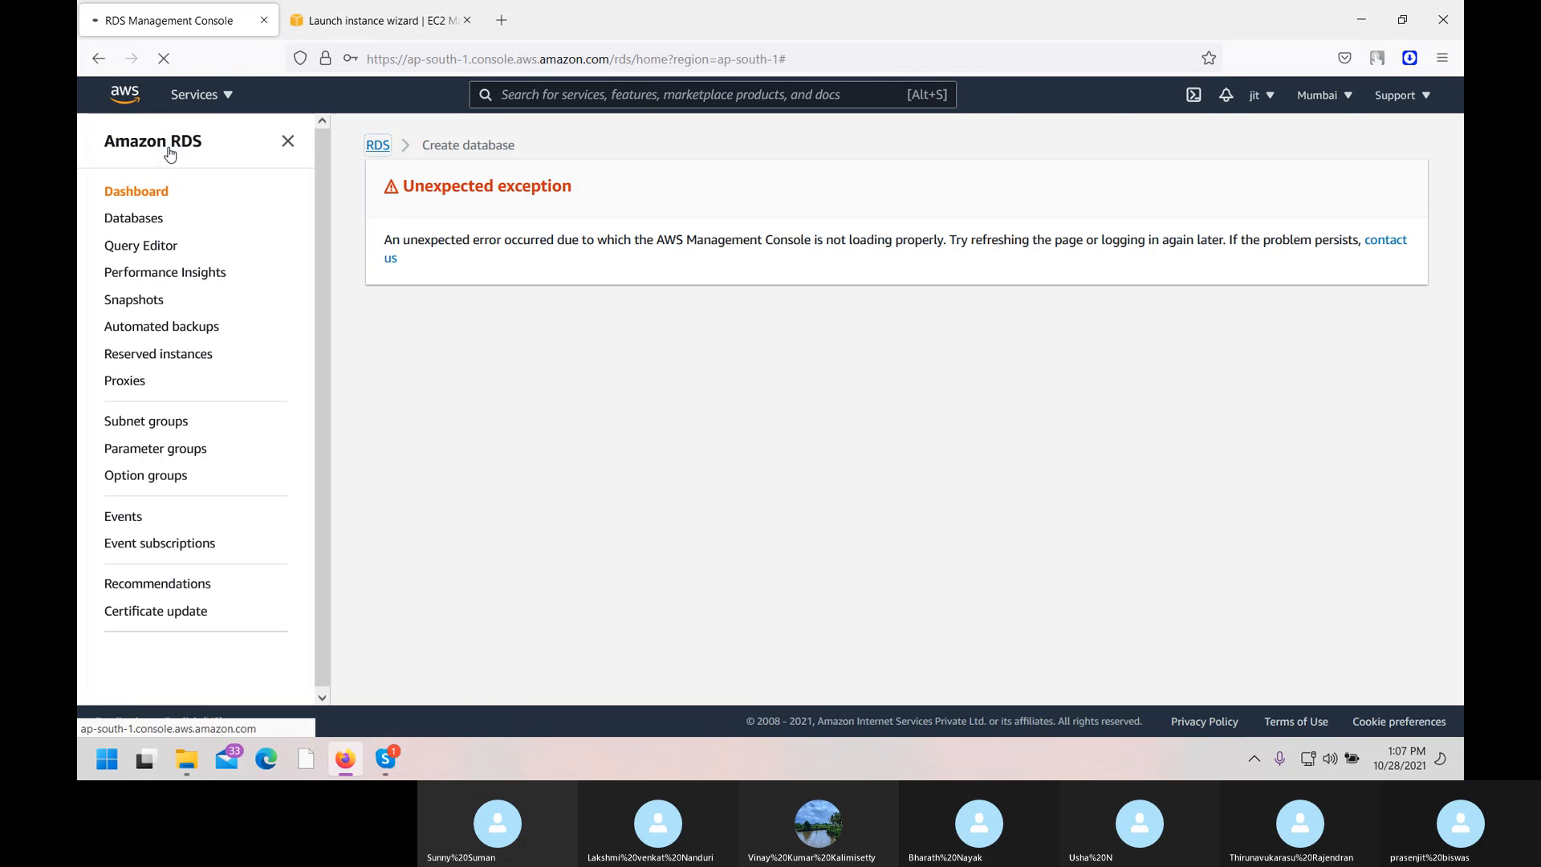
{"action": "left_click", "coordinate": [506, 231]}
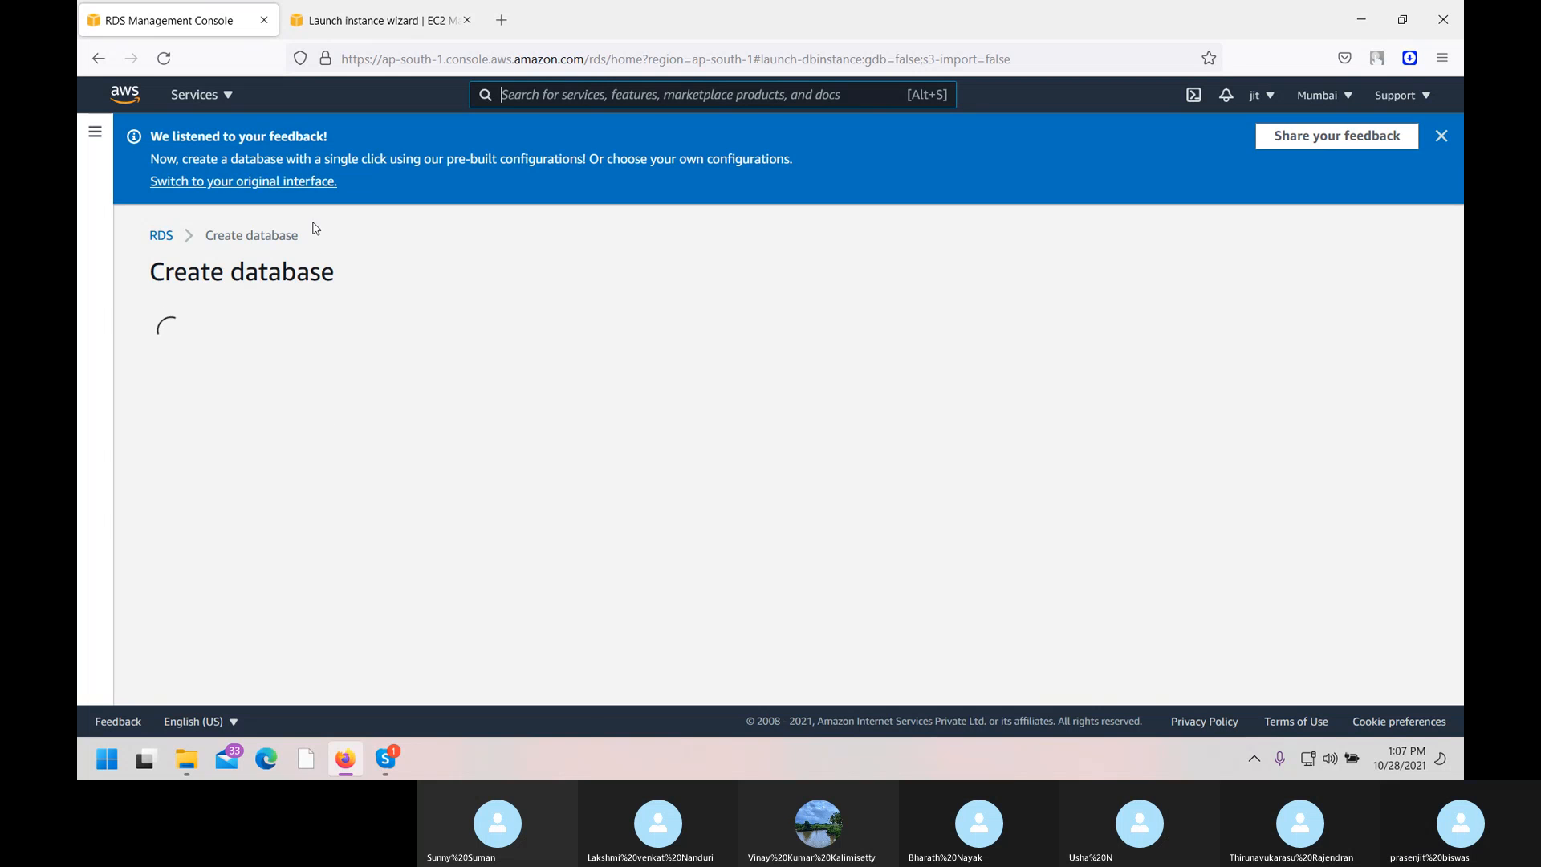
{"action": "left_click", "coordinate": [255, 182]}
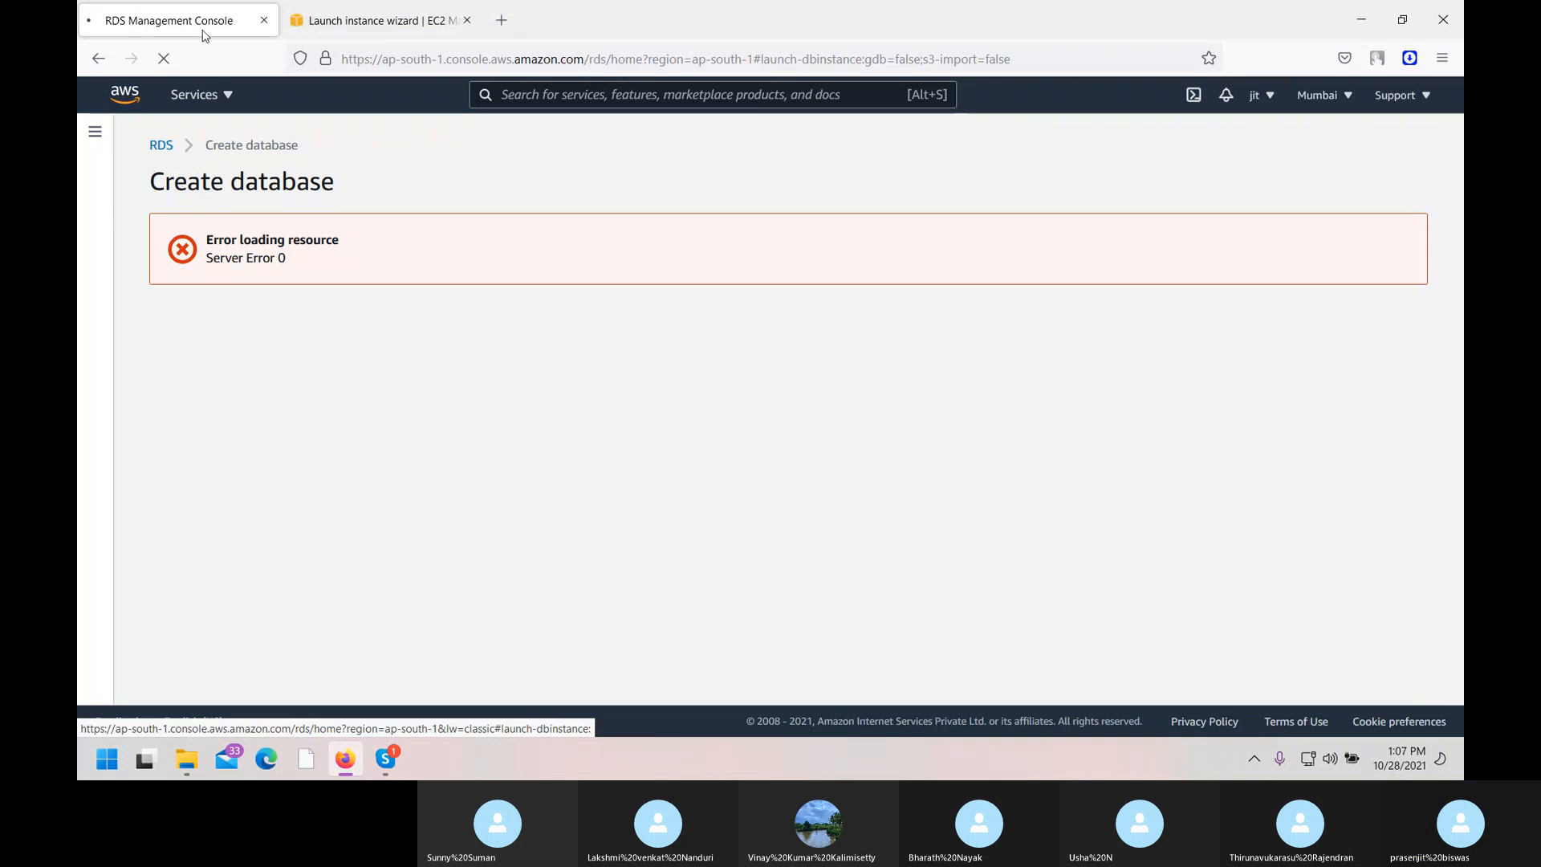
{"action": "left_click", "coordinate": [231, 107]}
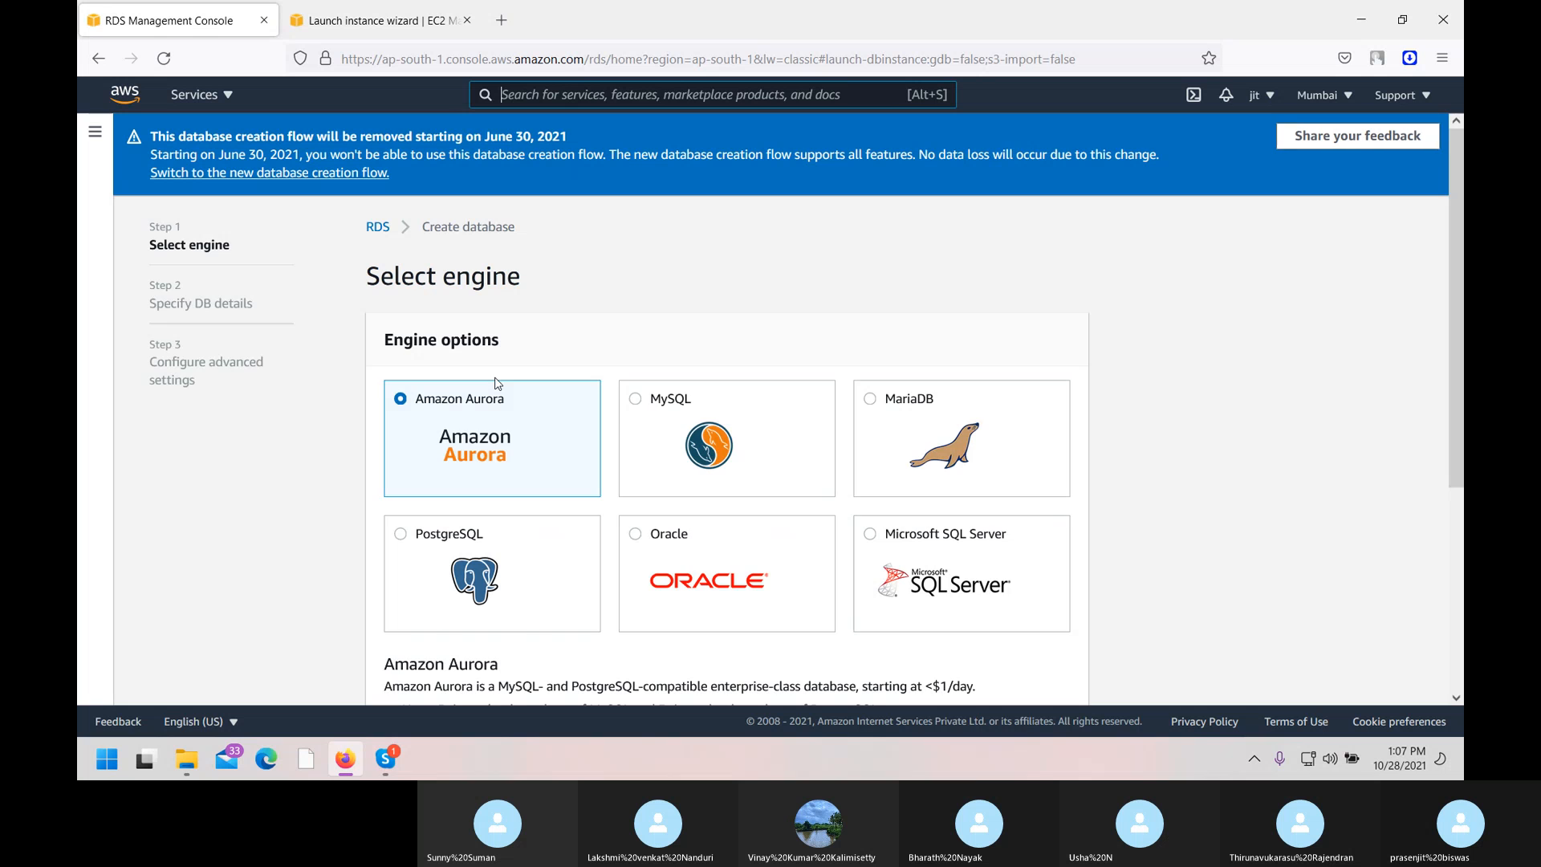
Open the new database creation flow in a separate browser tab.
{"action": "scroll", "coordinate": [963, 531], "scroll_direction": "down", "scroll_amount": 4}
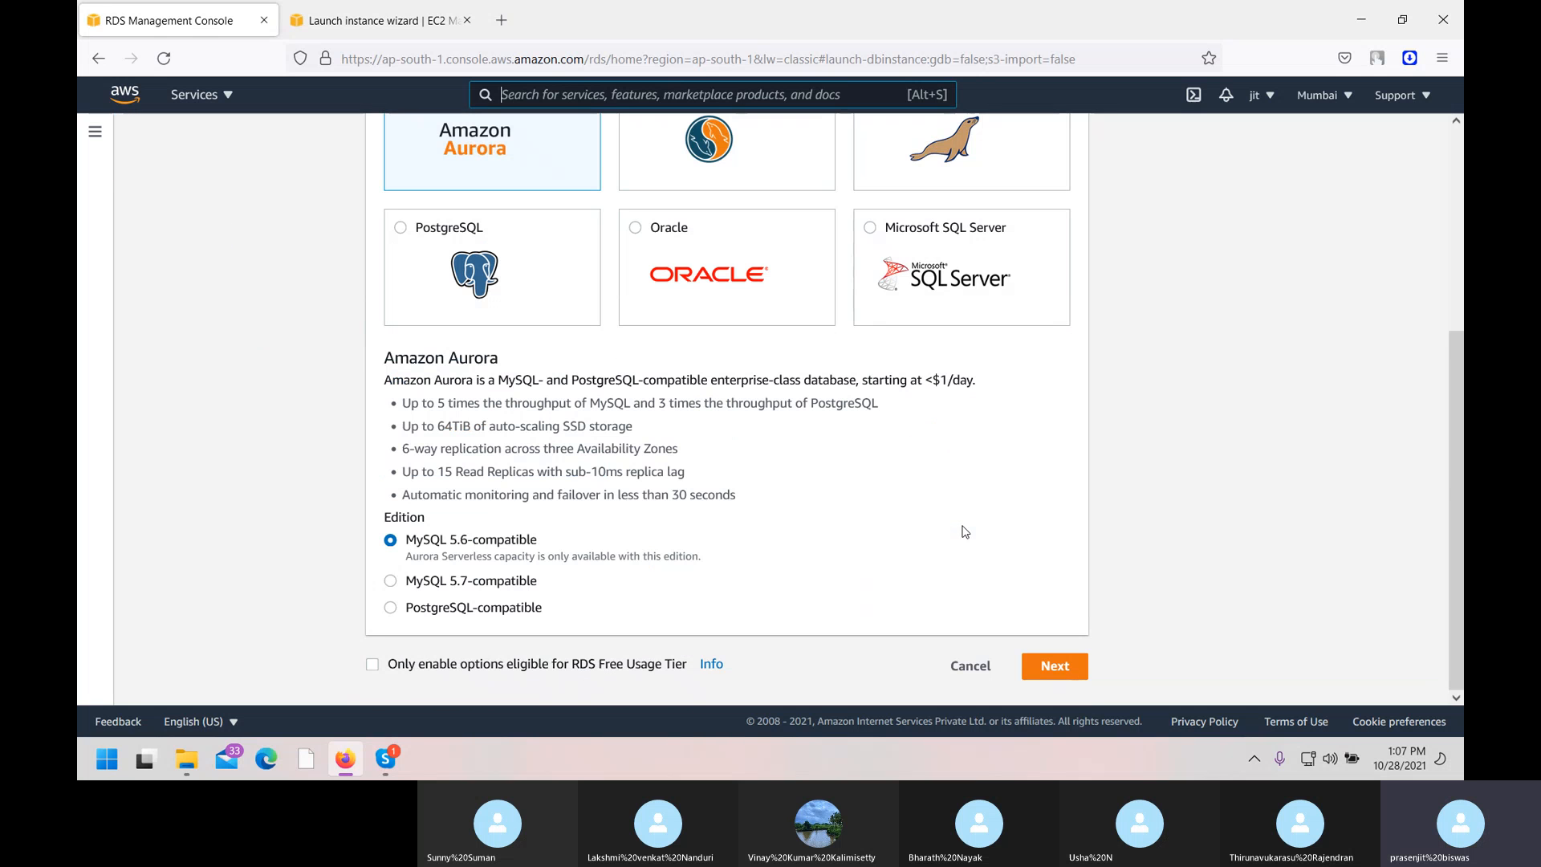
{"action": "scroll", "coordinate": [963, 530], "scroll_direction": "up", "scroll_amount": 4}
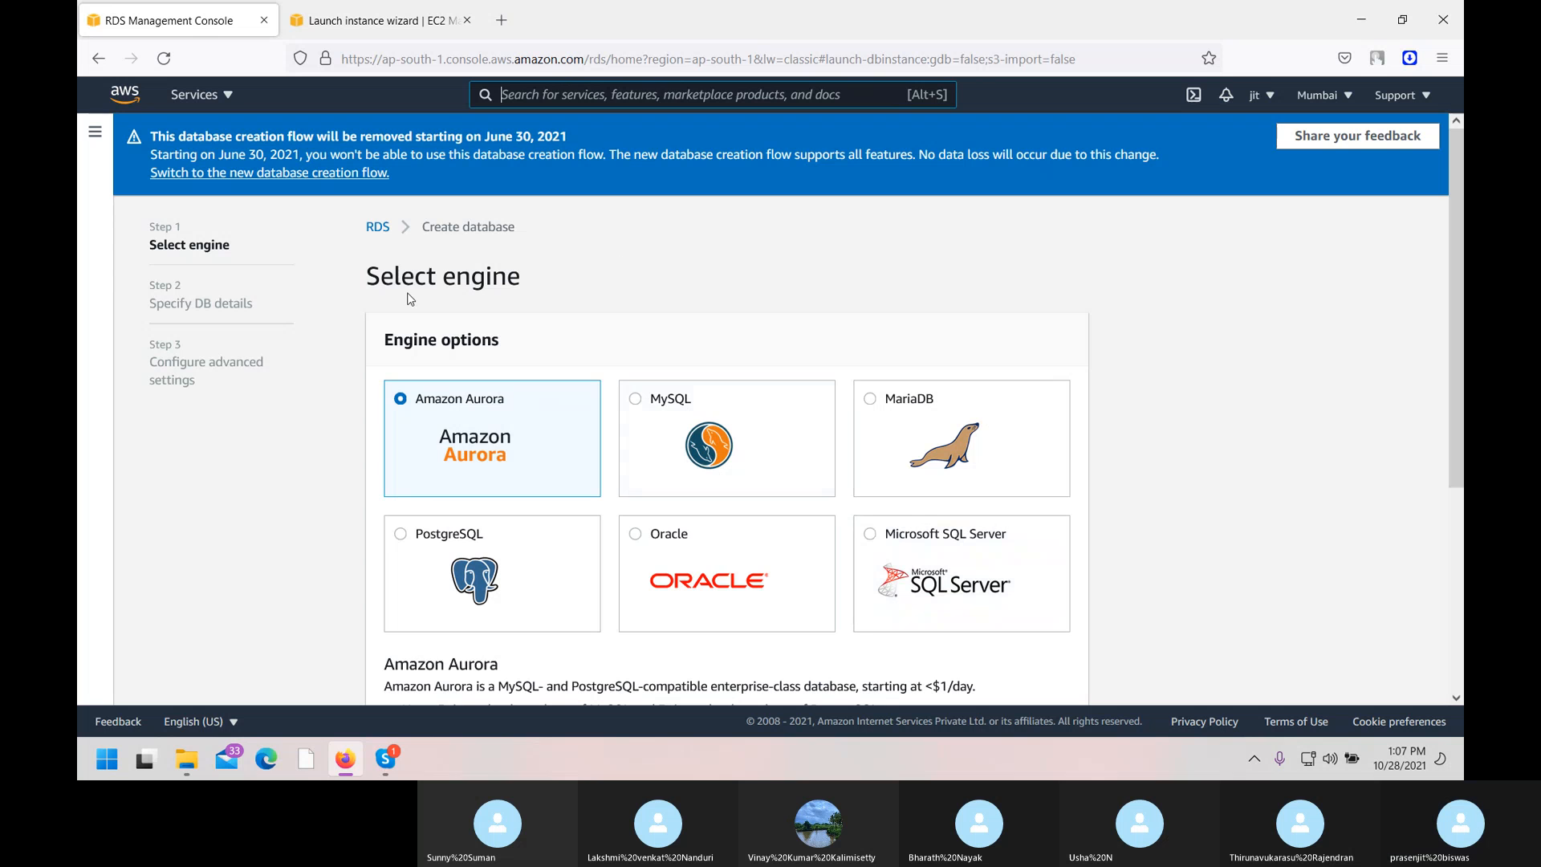
{"action": "right_click", "coordinate": [273, 176]}
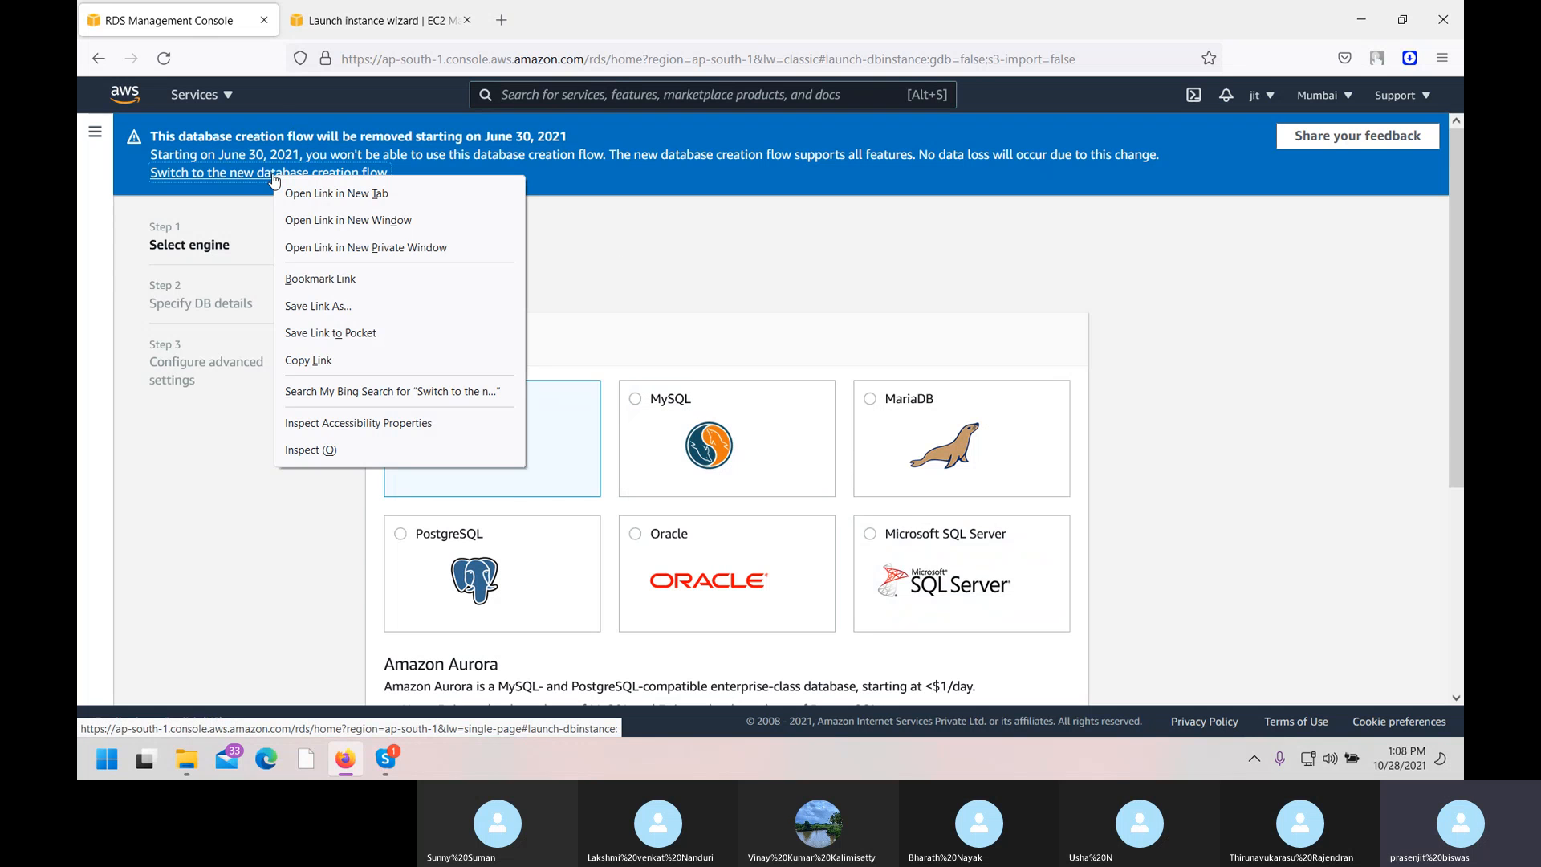
{"action": "left_click", "coordinate": [293, 193]}
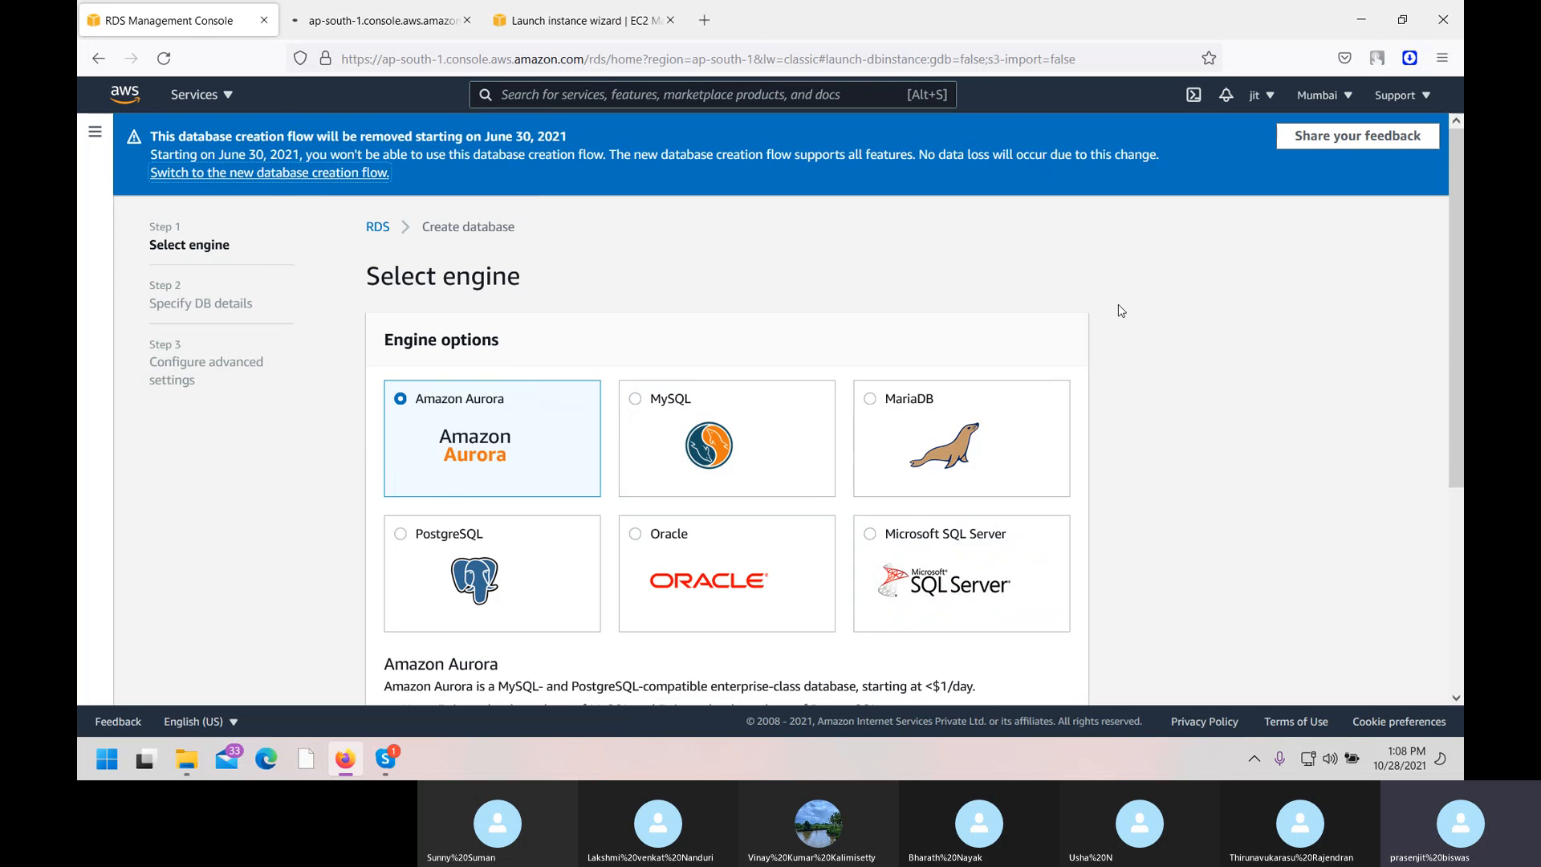
Choose the MySQL engine and the Dev/Test - MySQL use case.
{"action": "left_click", "coordinate": [766, 428]}
{"action": "scroll", "coordinate": [776, 425], "scroll_direction": "down", "scroll_amount": 2}
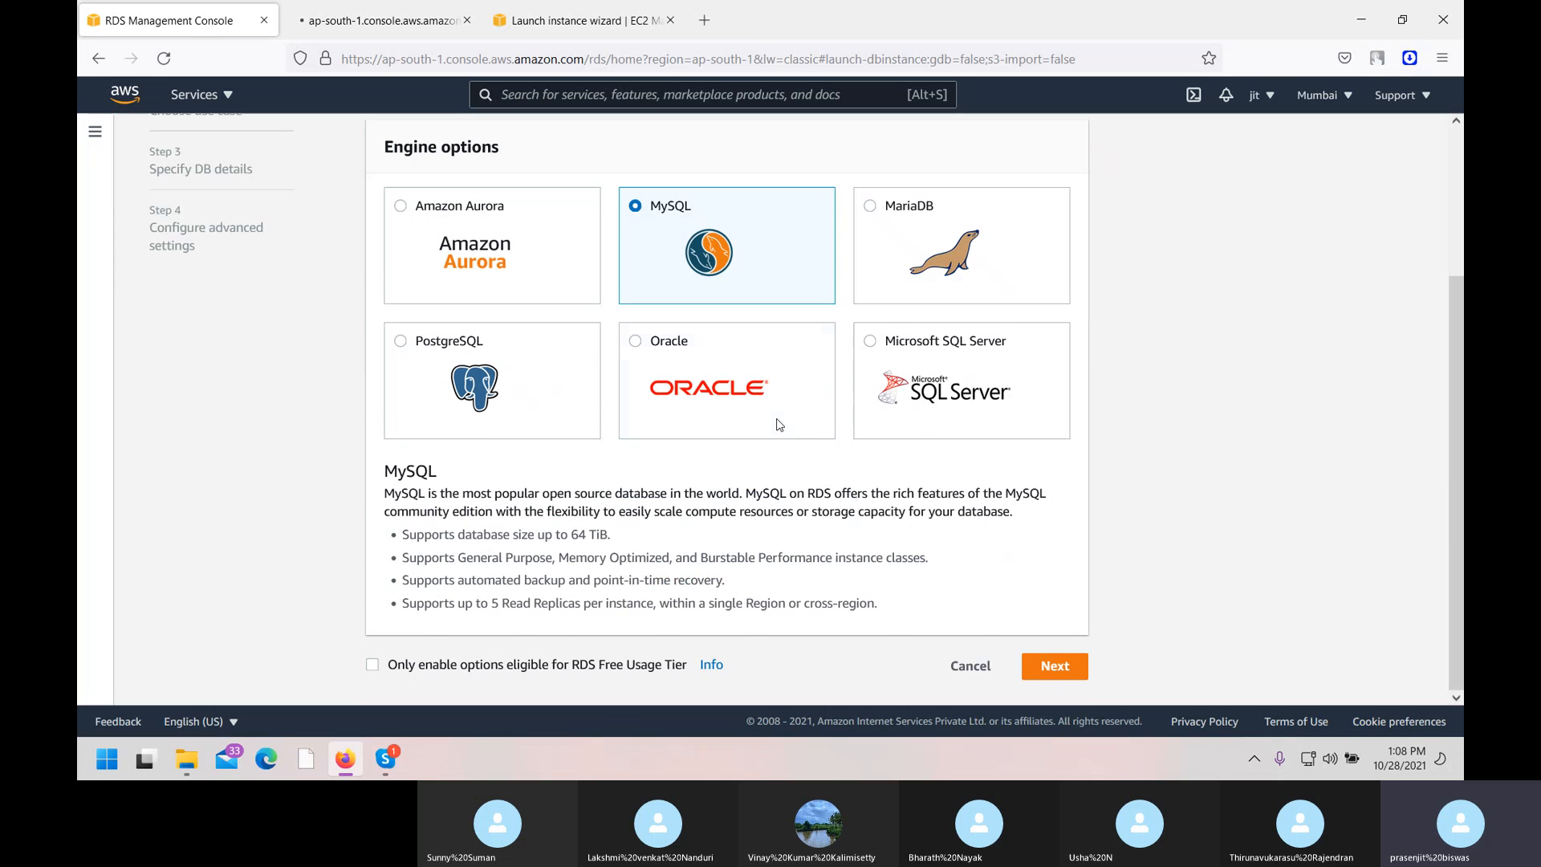
{"action": "left_click", "coordinate": [1056, 667]}
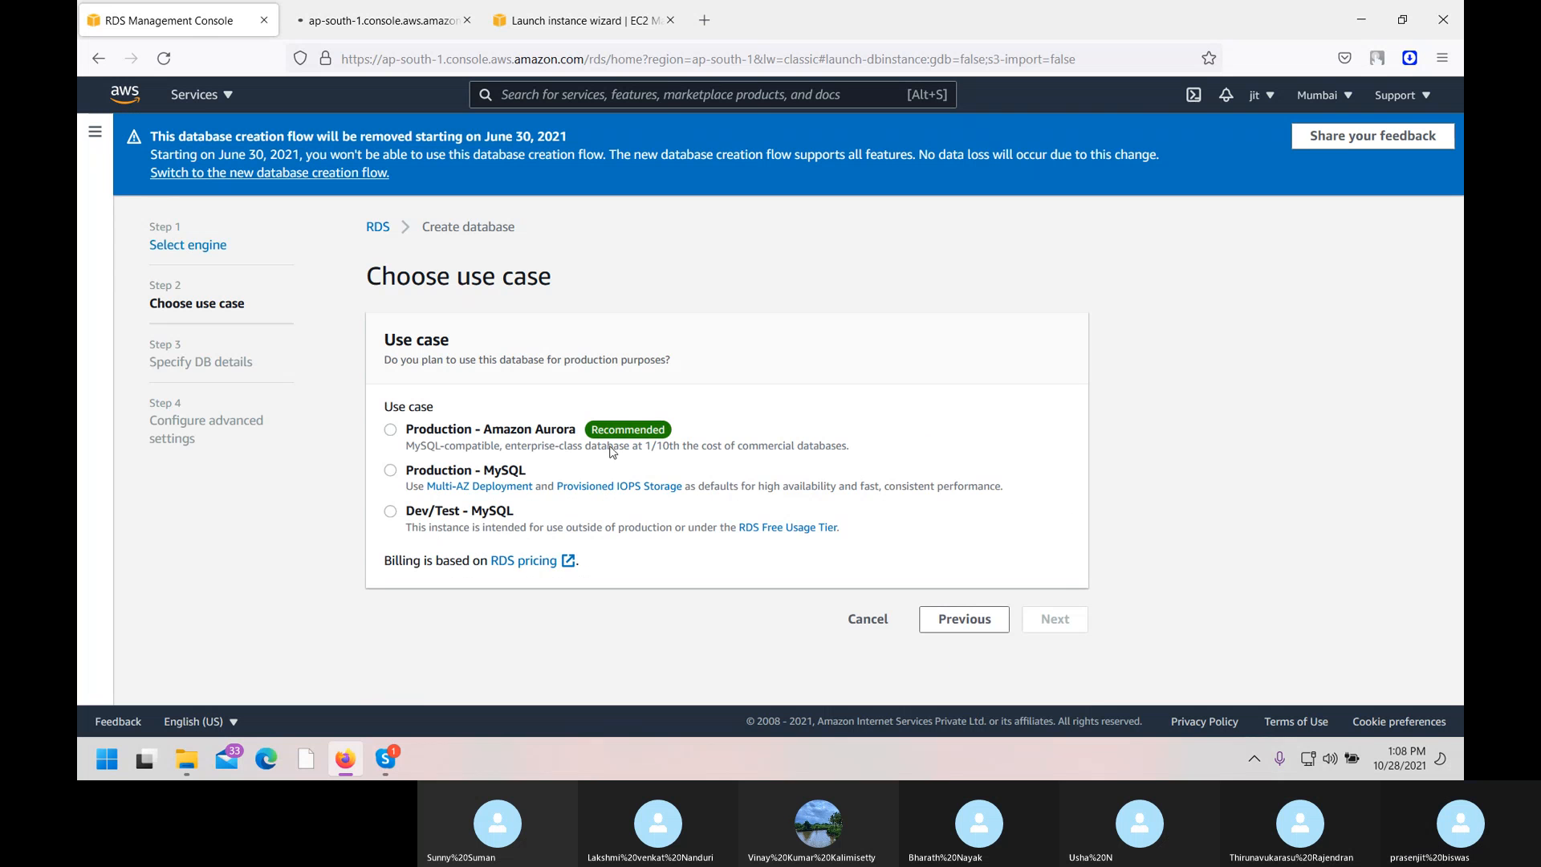
{"action": "left_click", "coordinate": [390, 511]}
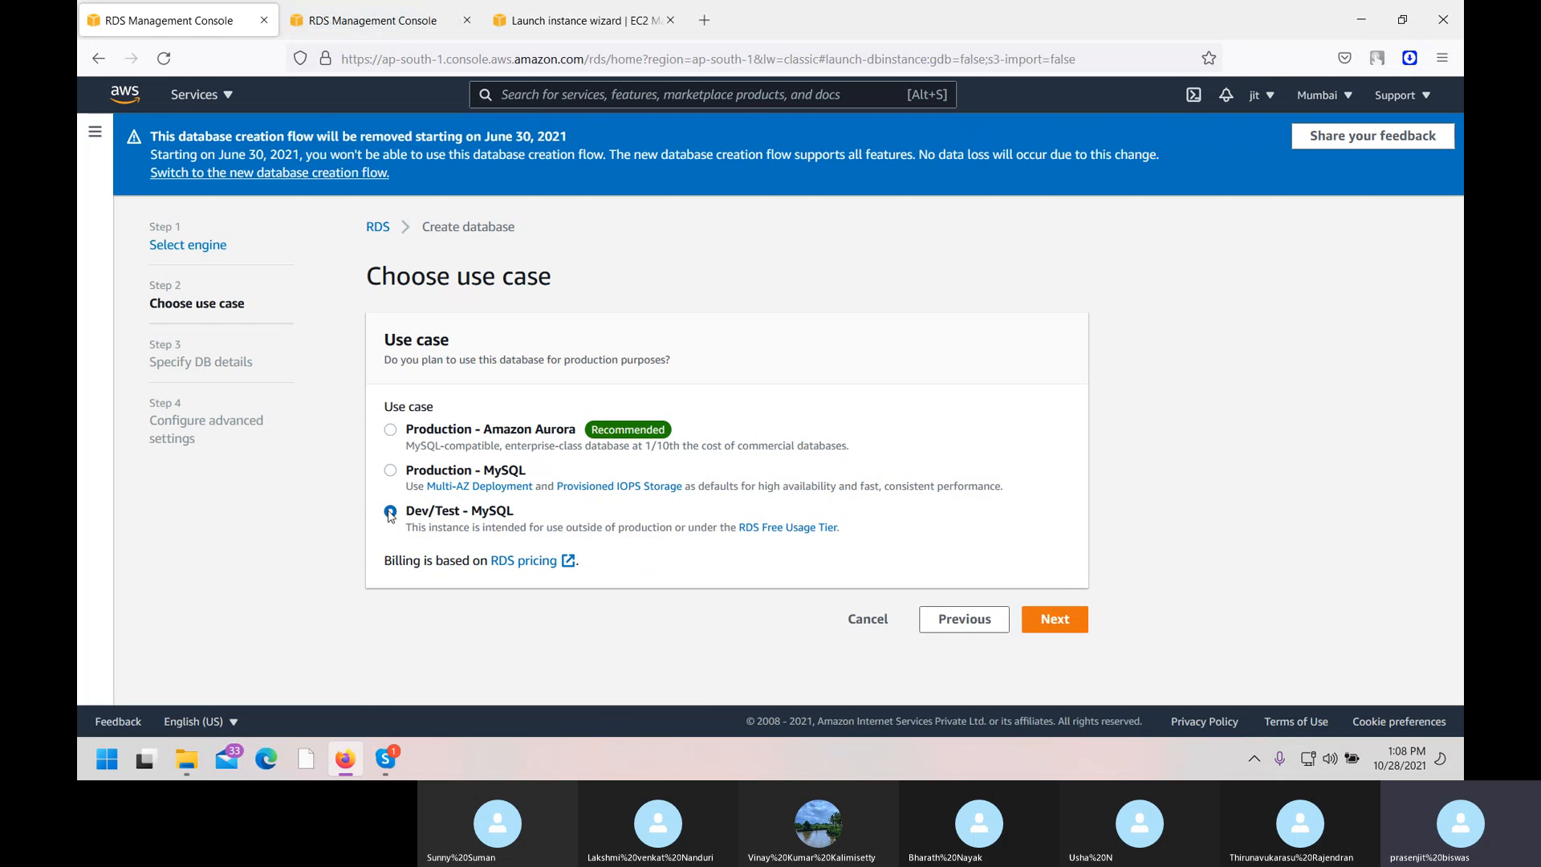
{"action": "left_click", "coordinate": [1054, 619]}
Keep general-public-license as the license model.
{"action": "scroll", "coordinate": [680, 403], "scroll_direction": "down", "scroll_amount": 2}
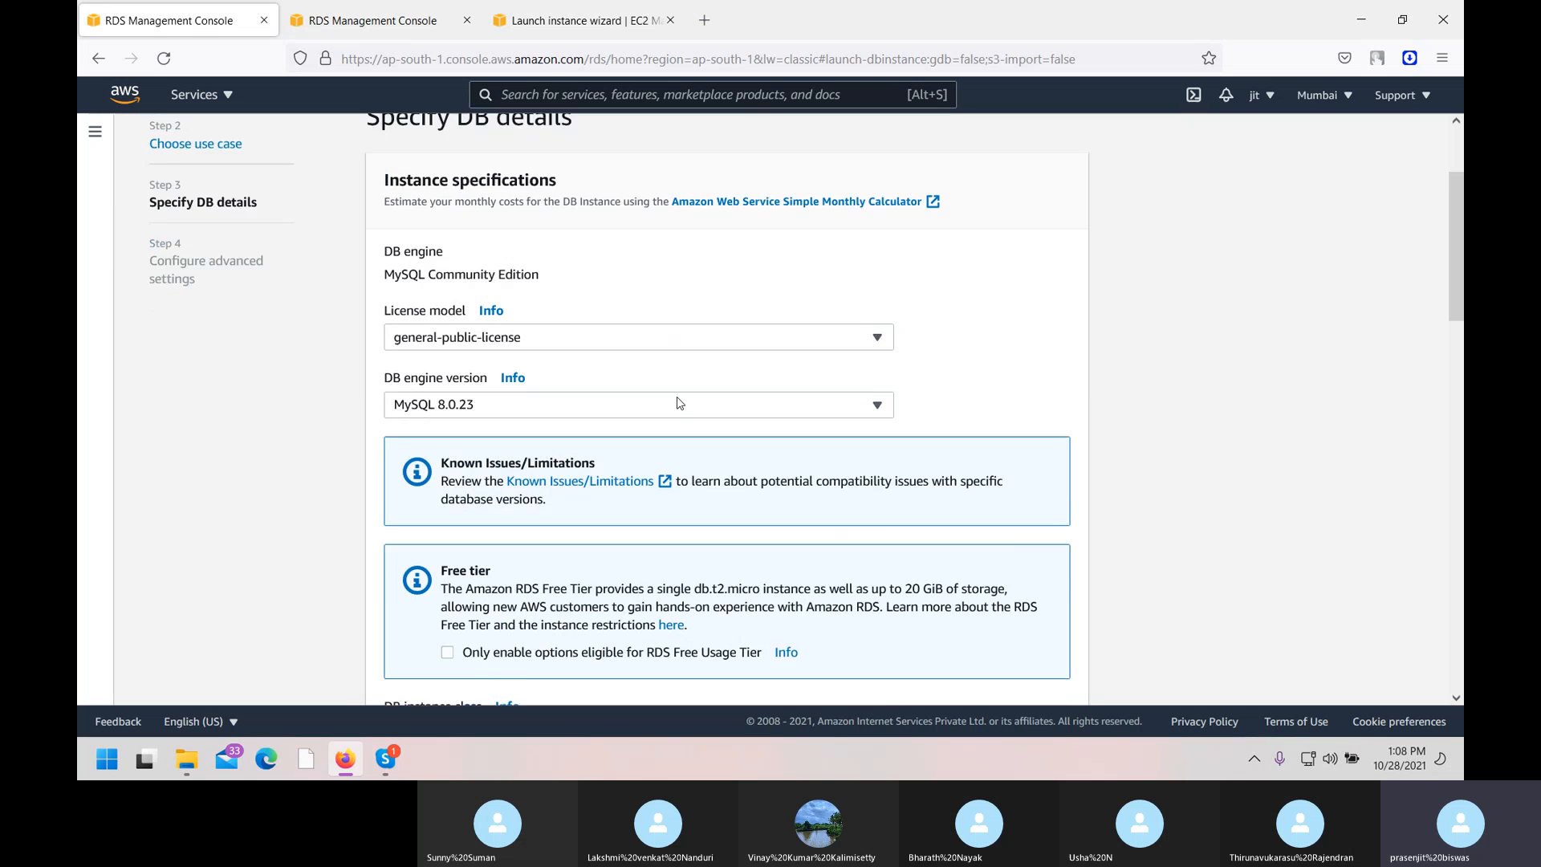
{"action": "left_click", "coordinate": [575, 321]}
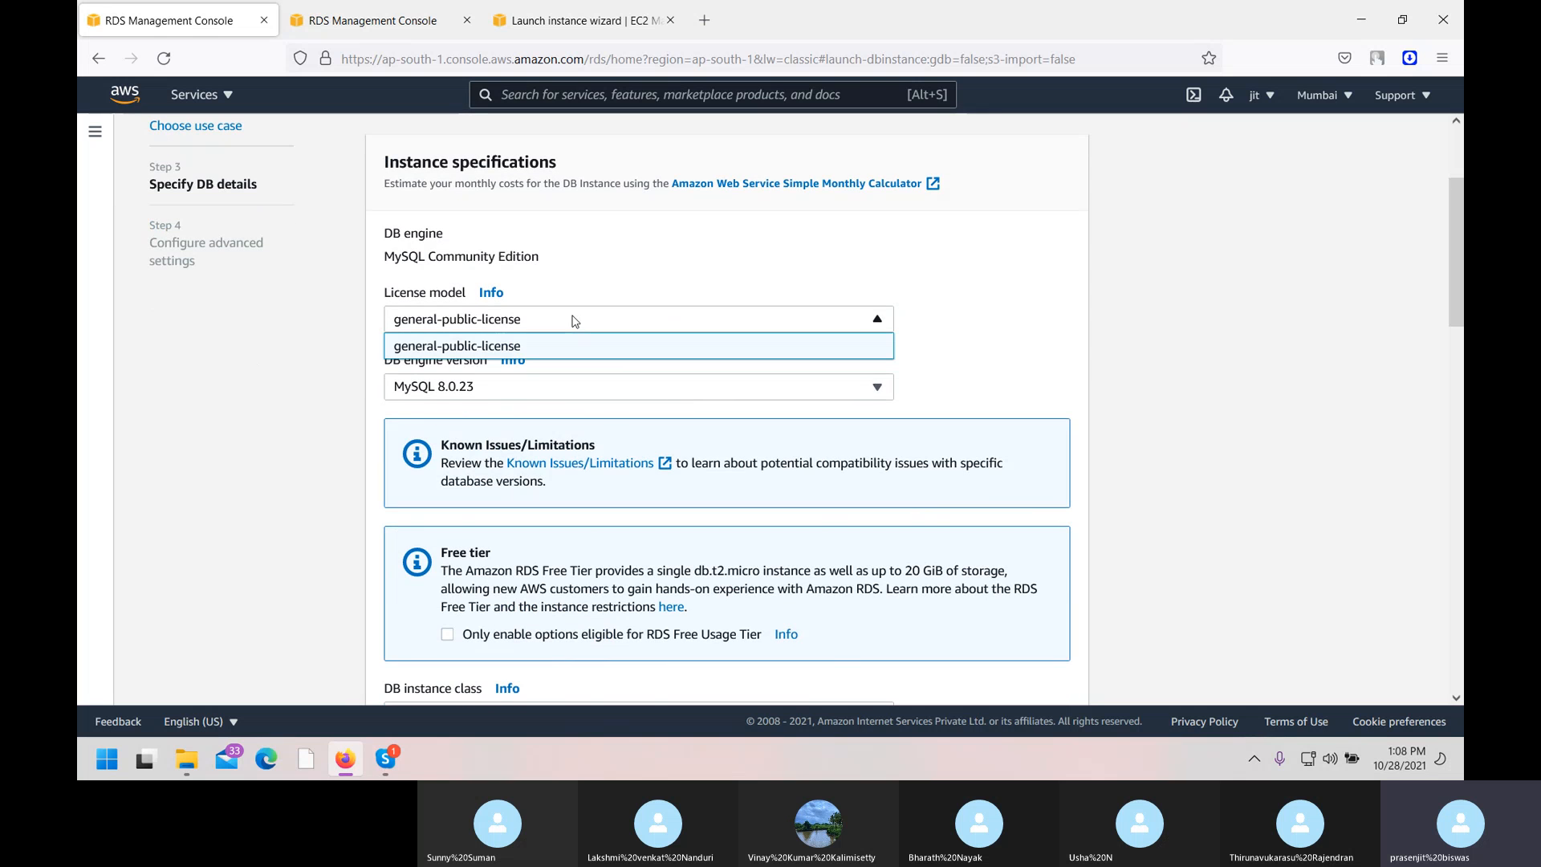
{"action": "left_click", "coordinate": [532, 345]}
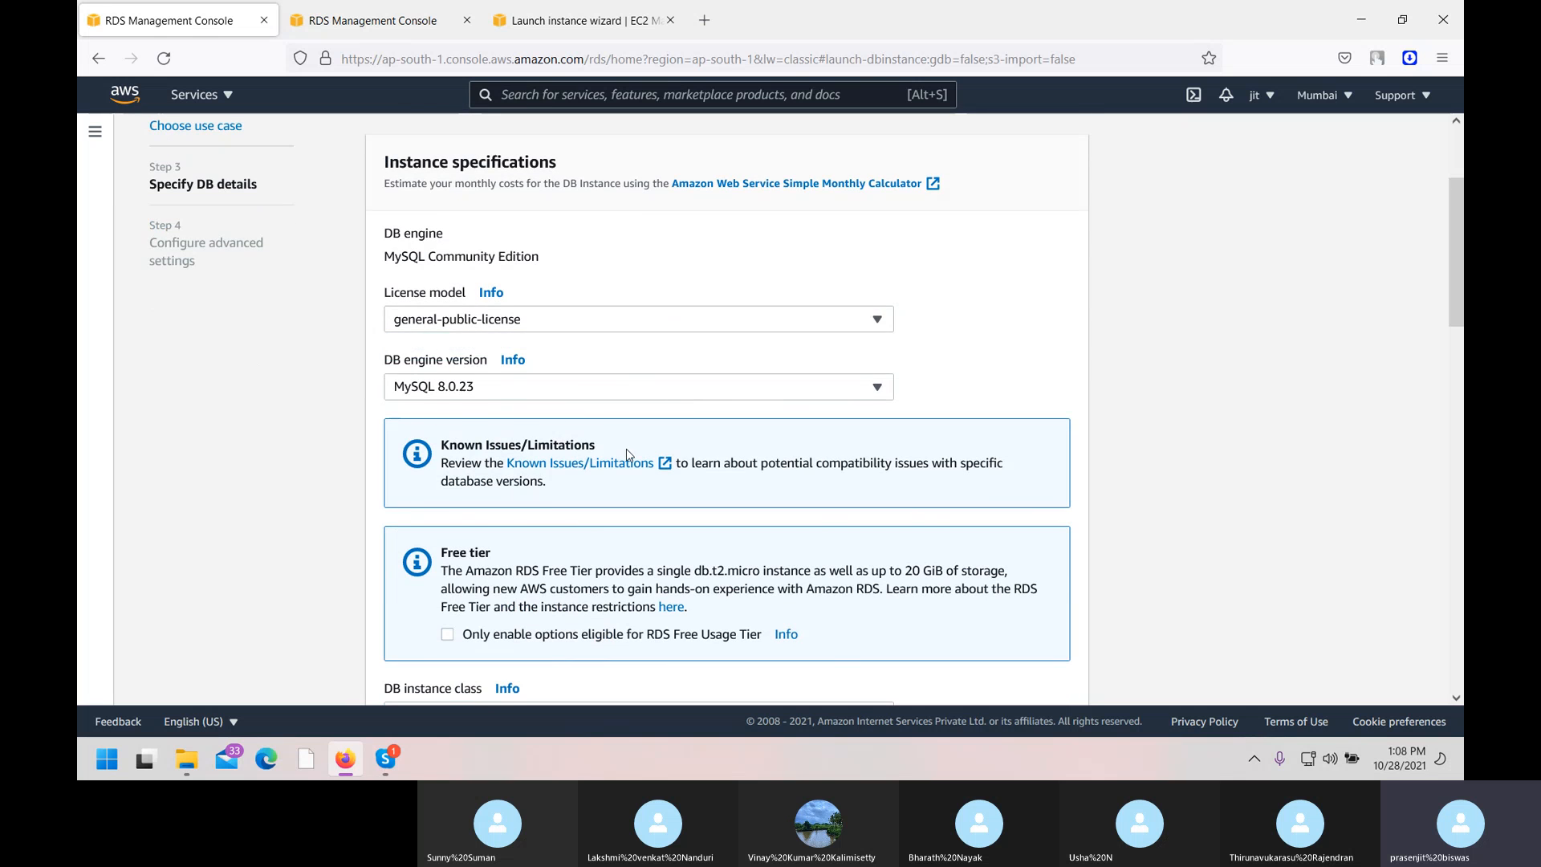
Change the DB instance class from db.r5.large to db.t2.micro (1 vCPU, 1 GiB RAM).
{"action": "scroll", "coordinate": [628, 454], "scroll_direction": "down", "scroll_amount": 4}
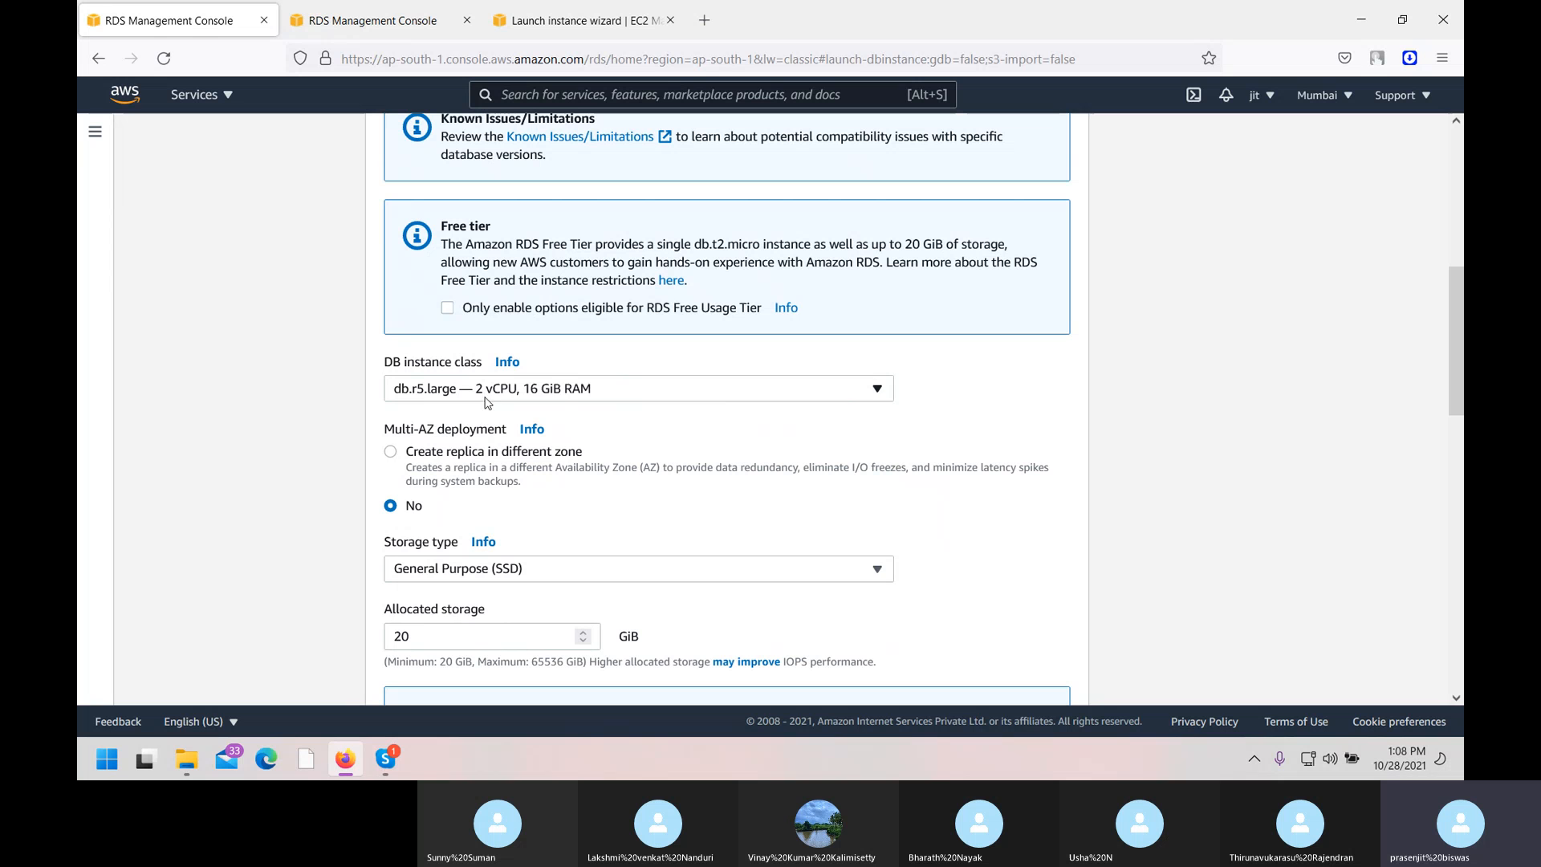
{"action": "left_click", "coordinate": [615, 399]}
{"action": "left_click", "coordinate": [614, 398]}
{"action": "left_click", "coordinate": [616, 399]}
{"action": "scroll", "coordinate": [610, 511], "scroll_direction": "down", "scroll_amount": 10}
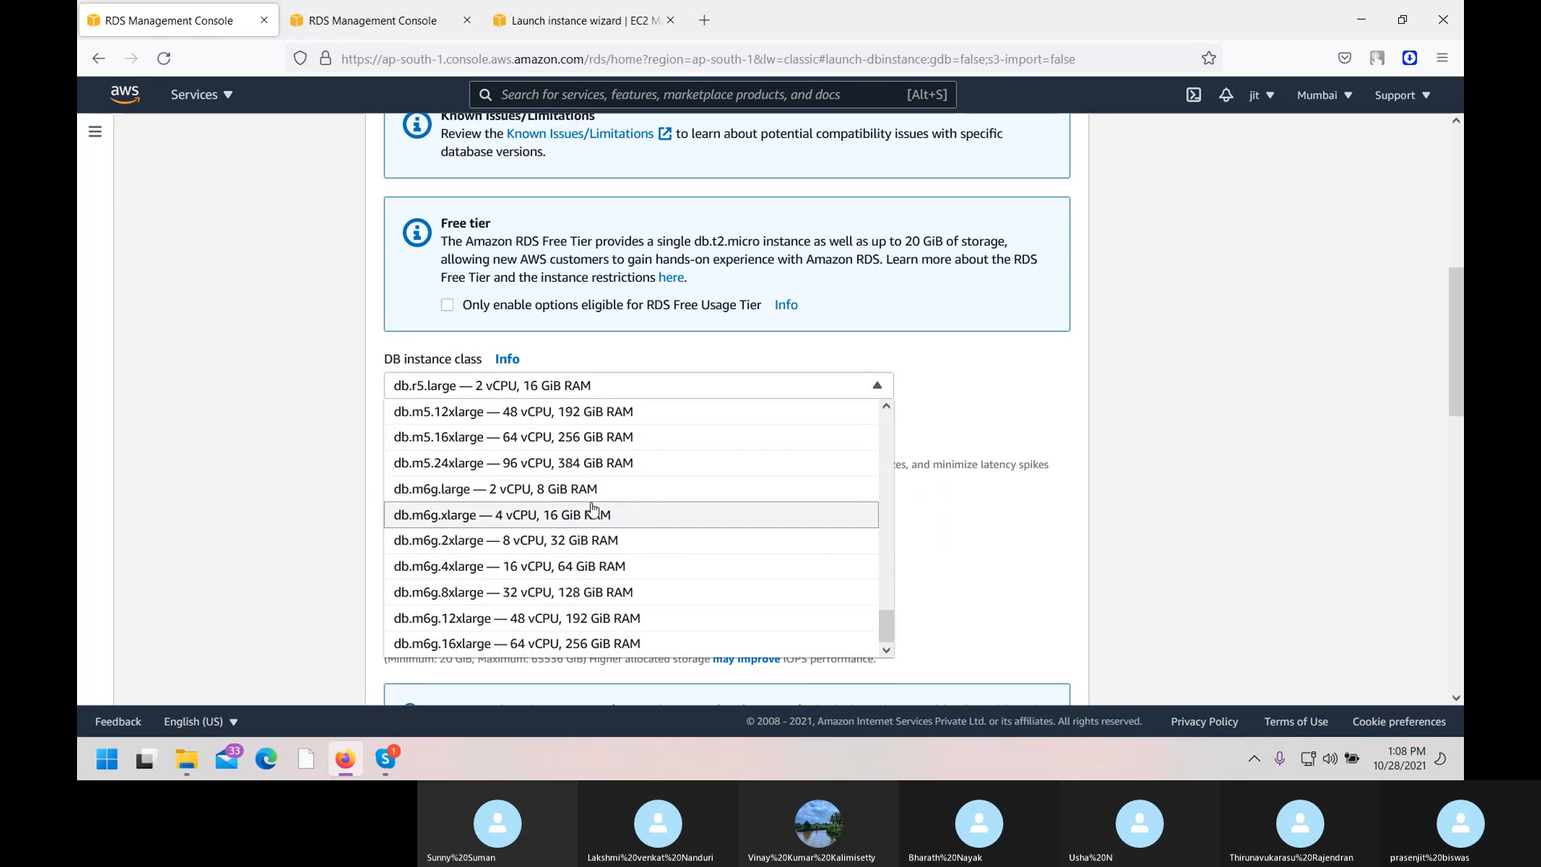
{"action": "left_click", "coordinate": [203, 423]}
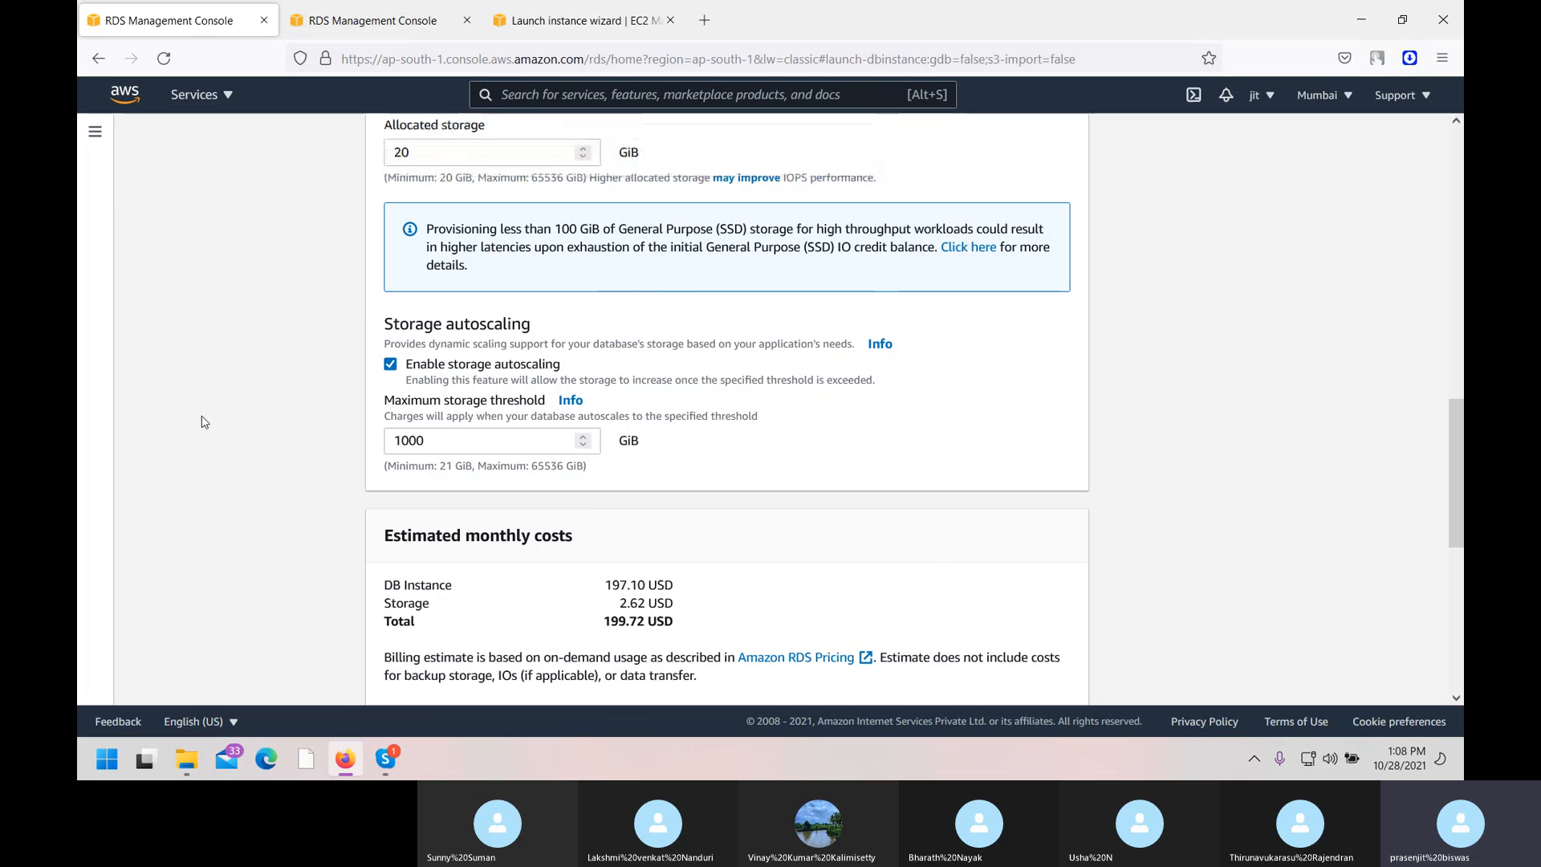
{"action": "scroll", "coordinate": [642, 287], "scroll_direction": "up", "scroll_amount": 5}
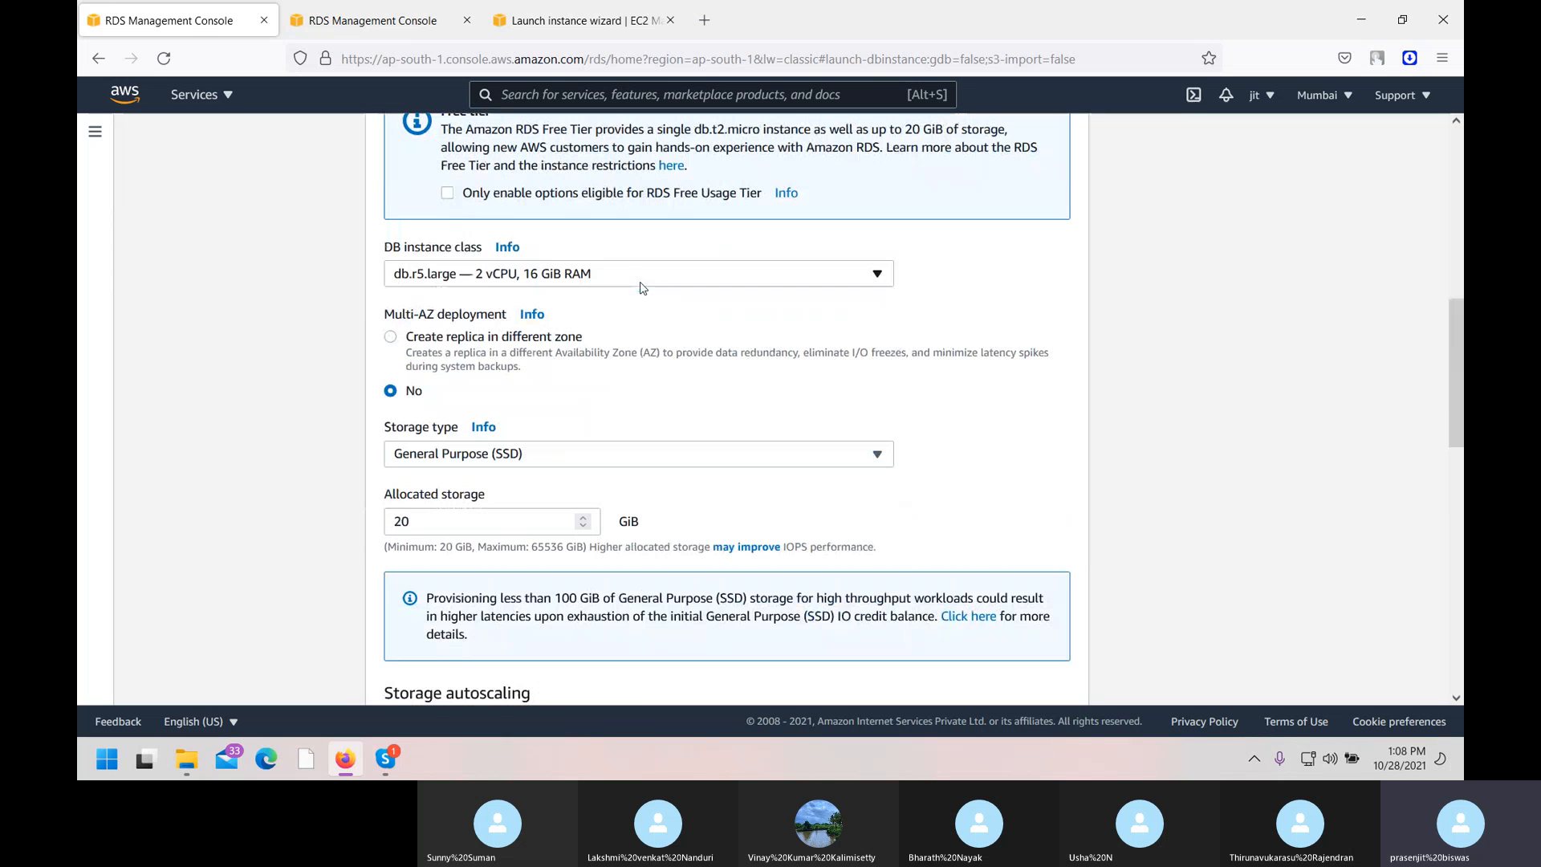
{"action": "left_click", "coordinate": [577, 276]}
{"action": "left_click", "coordinate": [577, 277]}
{"action": "left_click", "coordinate": [877, 273]}
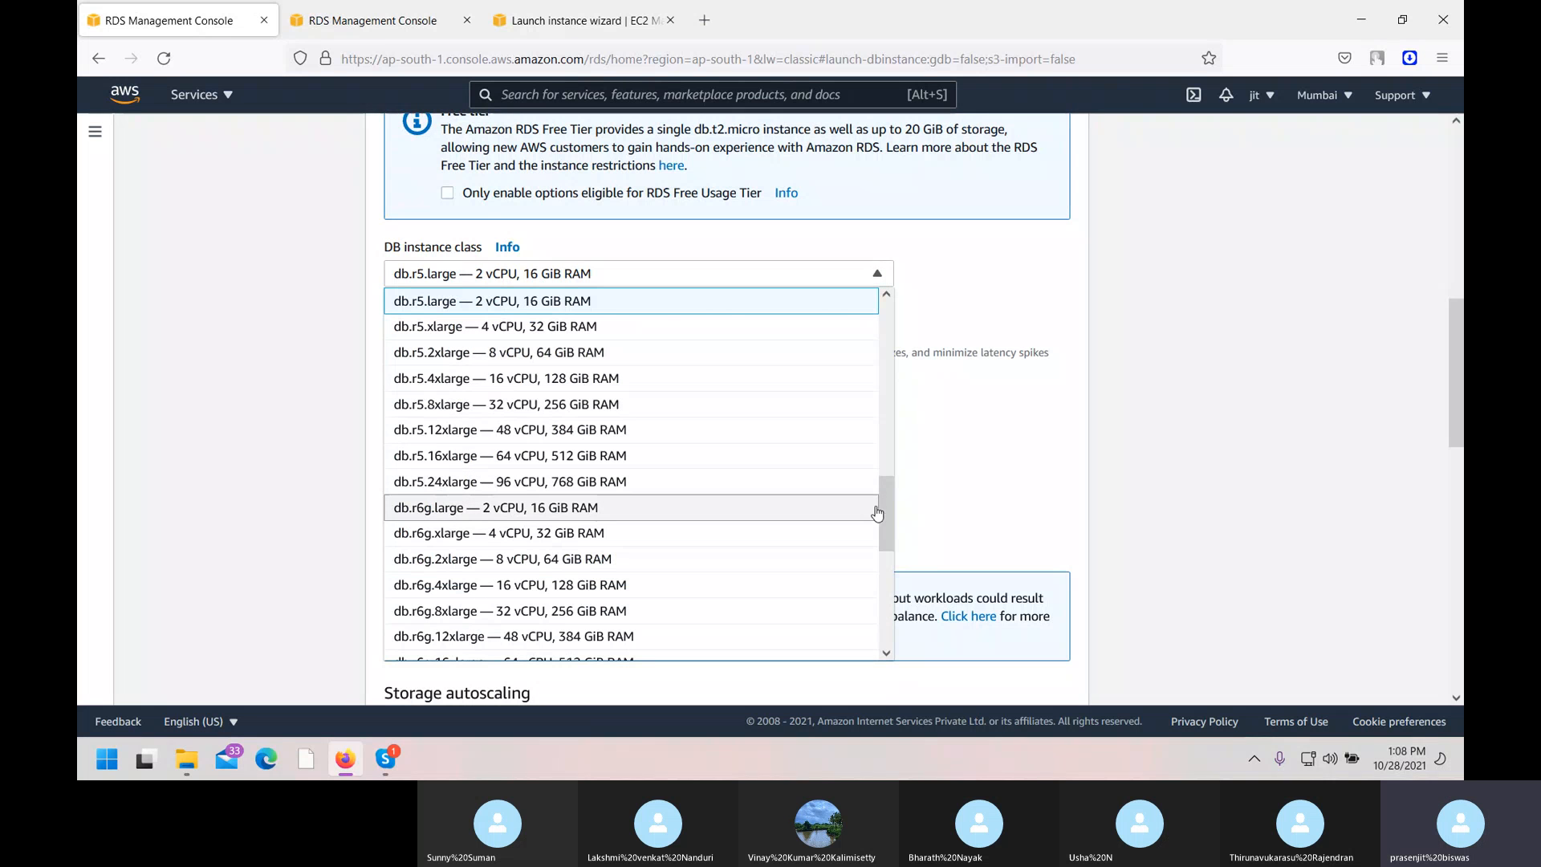
{"action": "left_click_drag", "start_coordinate": [884, 532], "coordinate": [878, 335]}
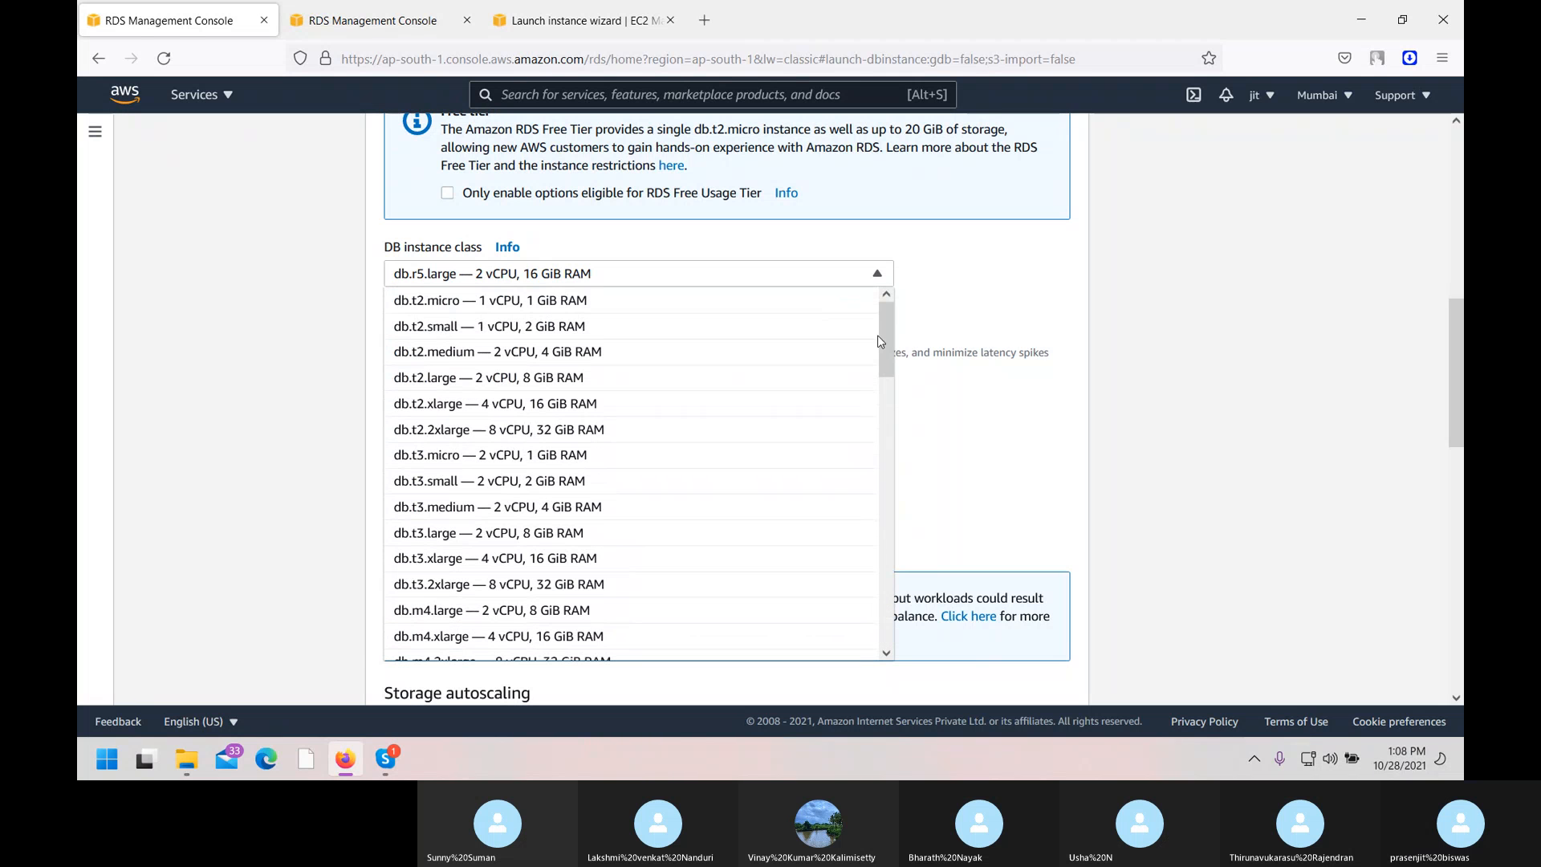
{"action": "left_click", "coordinate": [557, 309]}
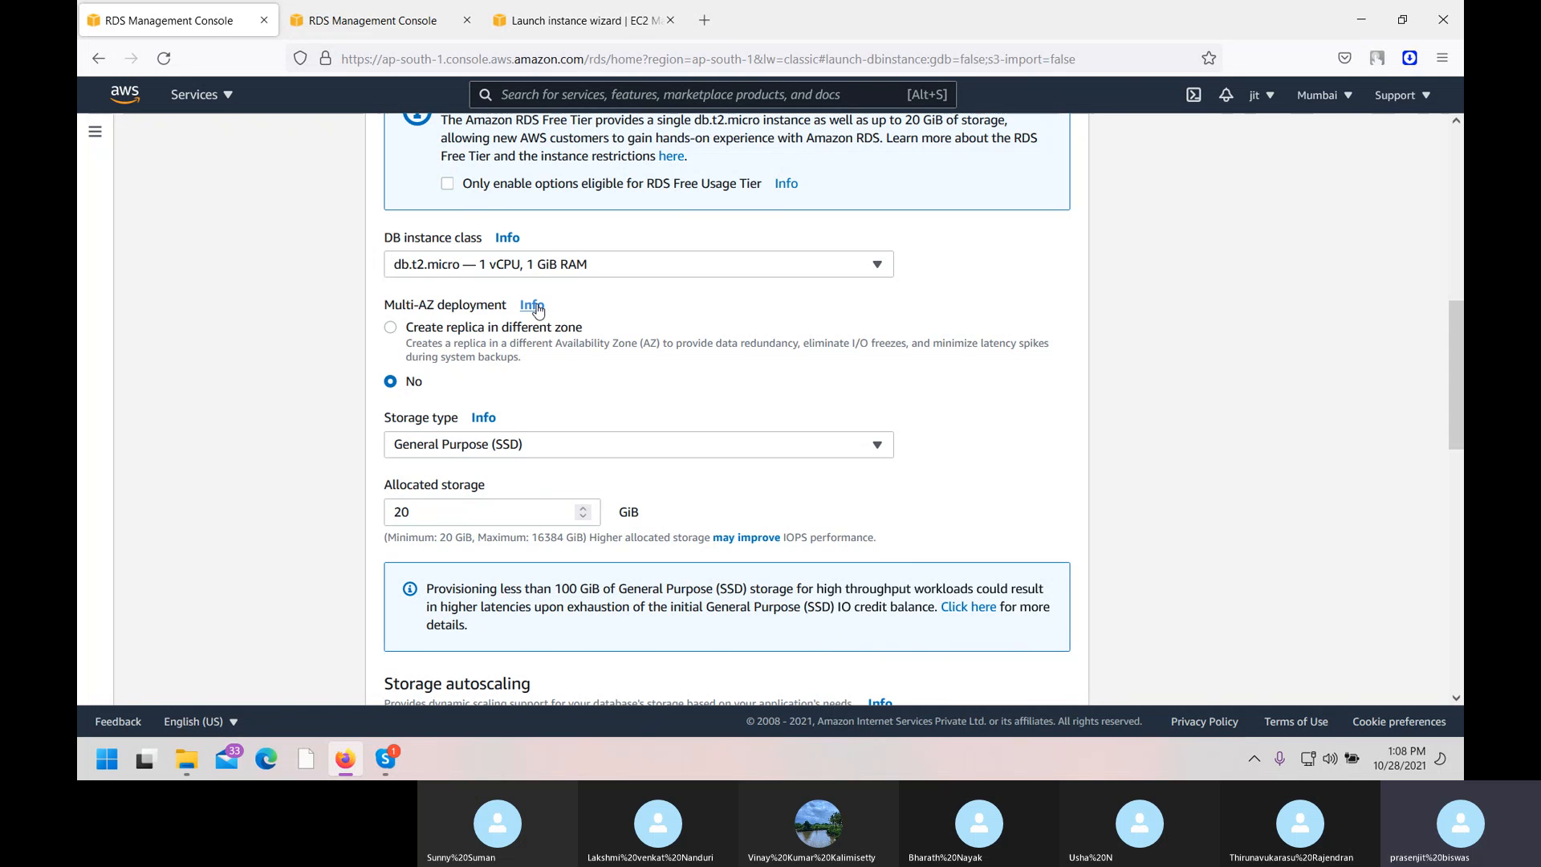
In the other create-database tab, pick the MySQL engine with the Dev/Test template.
{"action": "left_click", "coordinate": [398, 10]}
{"action": "scroll", "coordinate": [607, 466], "scroll_direction": "down", "scroll_amount": 5}
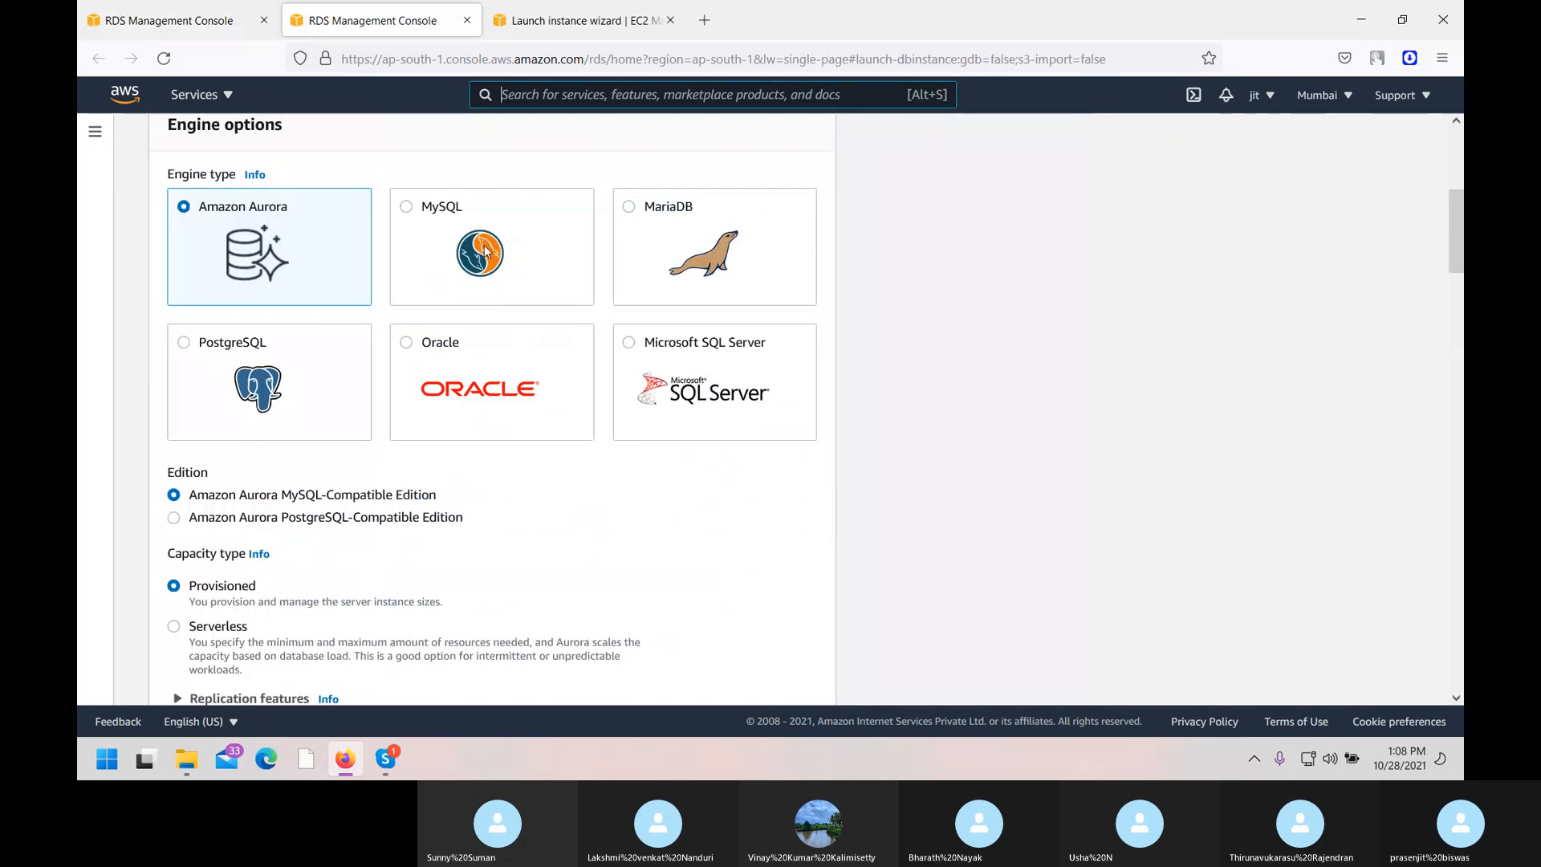
{"action": "key", "text": "Right"}
{"action": "scroll", "coordinate": [433, 431], "scroll_direction": "down", "scroll_amount": 5}
{"action": "left_click", "coordinate": [519, 453]}
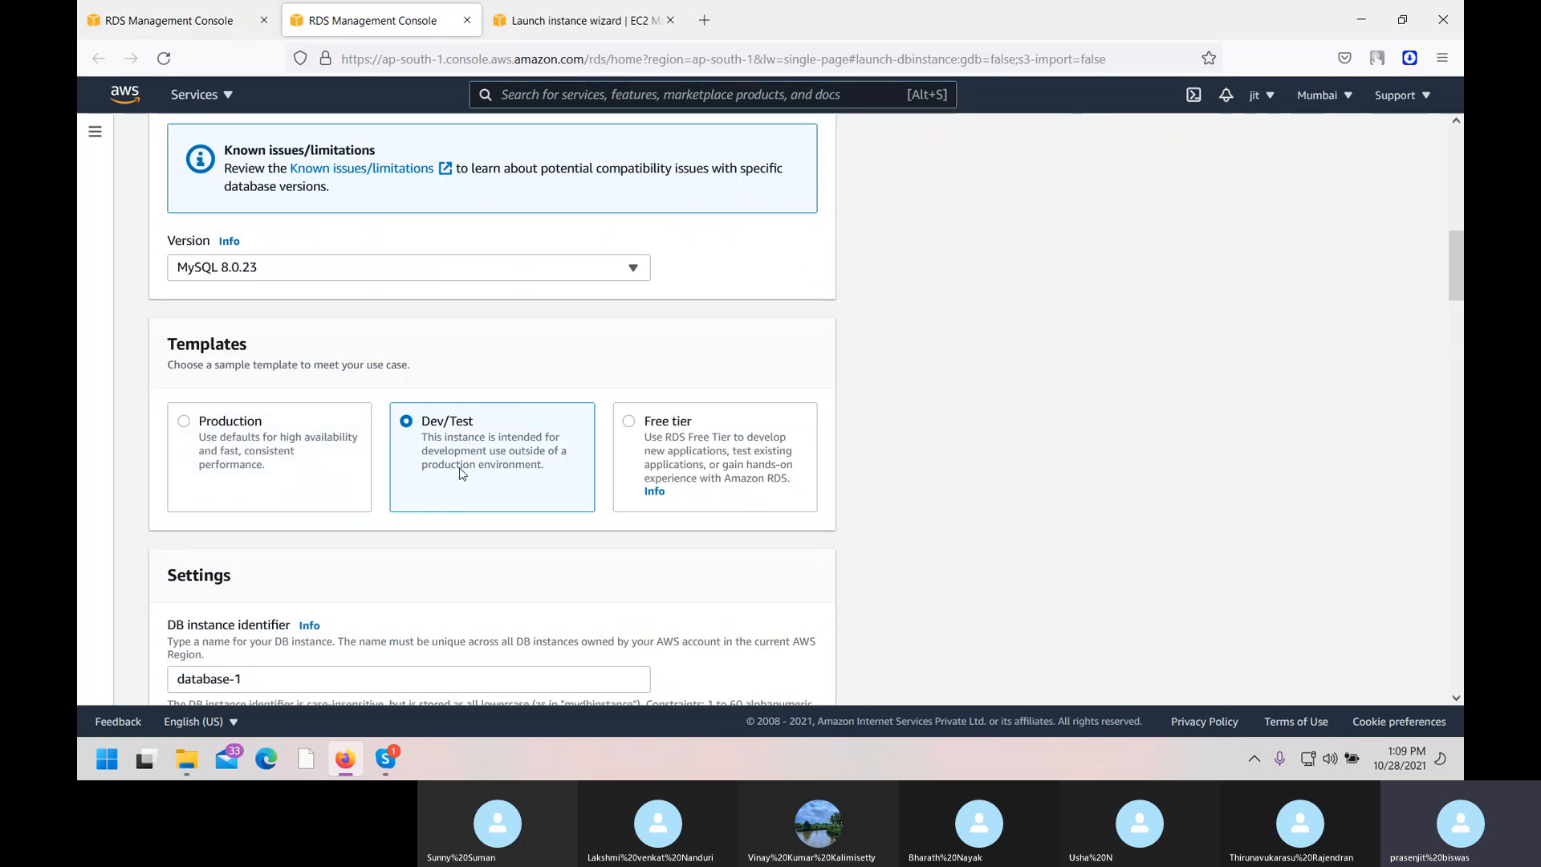
Include previous generation classes and choose db.m5.8xlarge as the instance class.
{"action": "scroll", "coordinate": [460, 474], "scroll_direction": "down", "scroll_amount": 10}
{"action": "scroll", "coordinate": [460, 473], "scroll_direction": "down", "scroll_amount": 17}
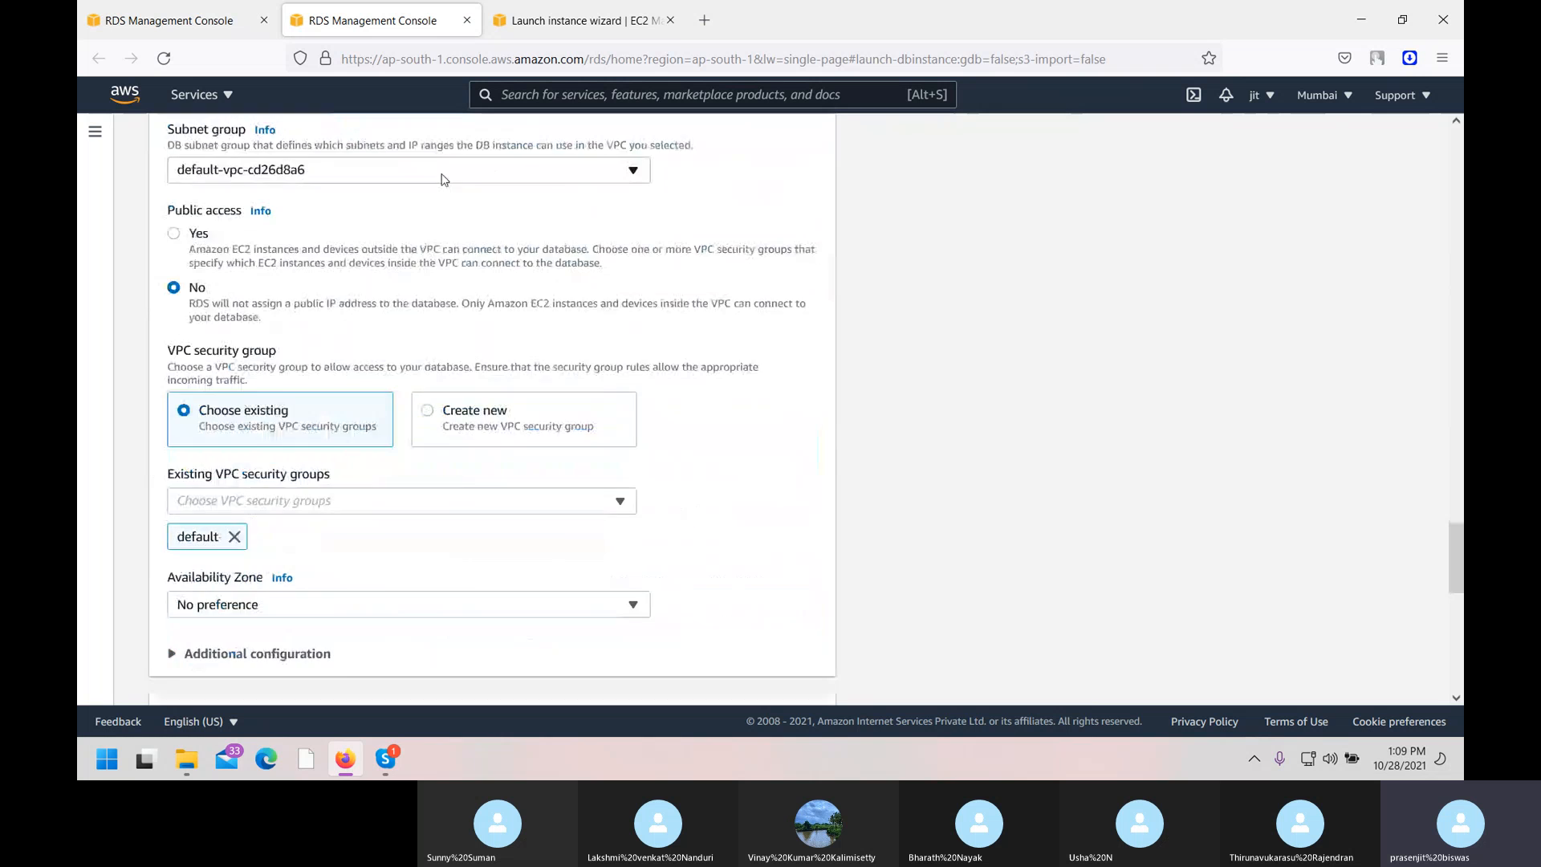
{"action": "scroll", "coordinate": [378, 585], "scroll_direction": "down", "scroll_amount": 7}
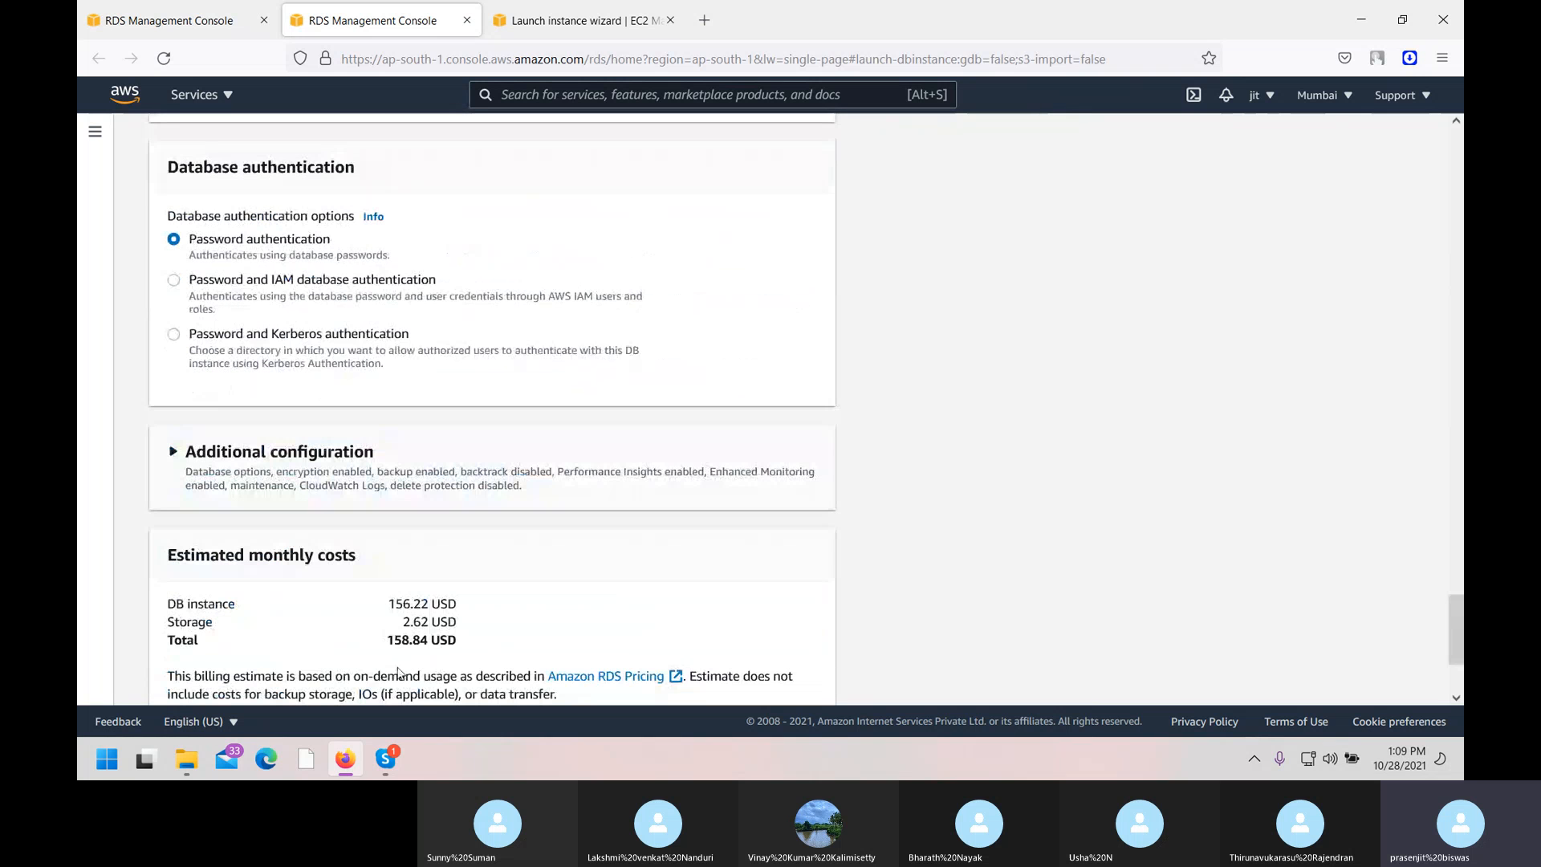
{"action": "scroll", "coordinate": [417, 669], "scroll_direction": "up", "scroll_amount": 9}
{"action": "scroll", "coordinate": [417, 669], "scroll_direction": "up", "scroll_amount": 15}
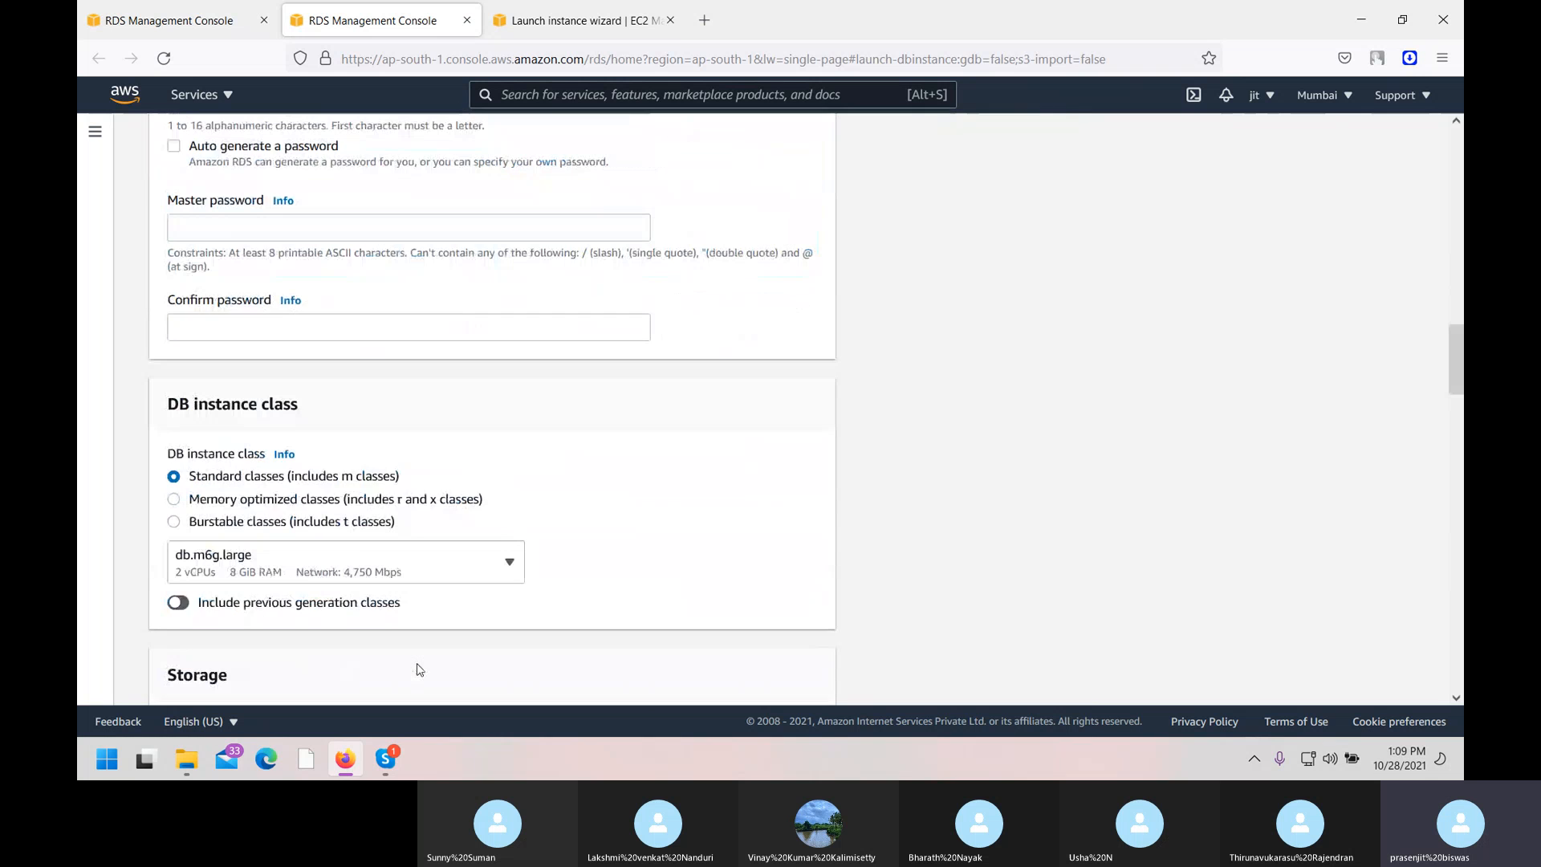
{"action": "scroll", "coordinate": [417, 669], "scroll_direction": "down", "scroll_amount": 9}
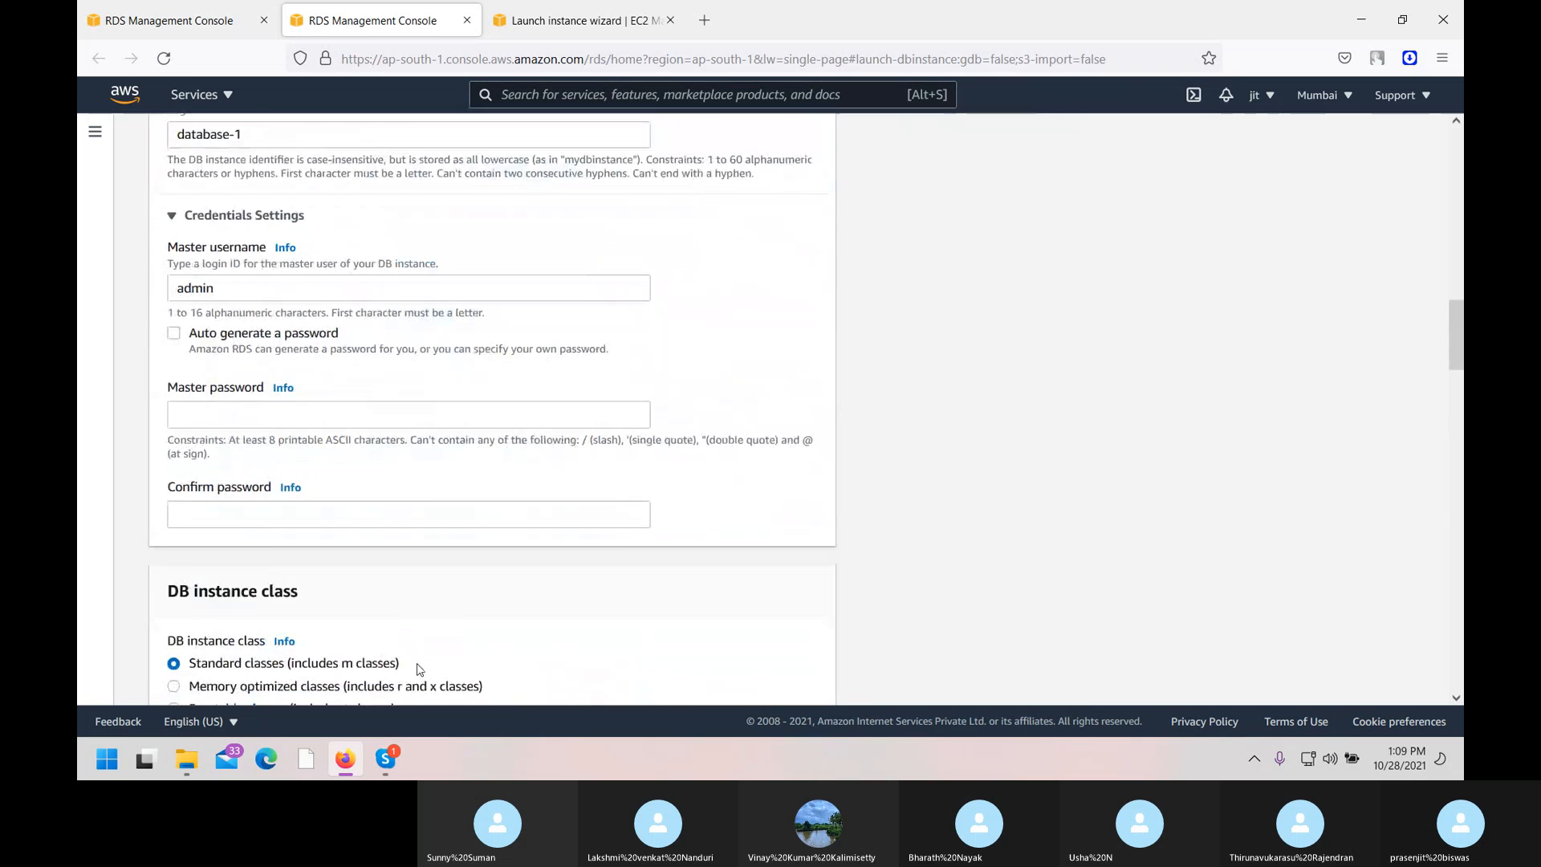
{"action": "left_click", "coordinate": [181, 454]}
{"action": "left_click", "coordinate": [495, 430]}
{"action": "scroll", "coordinate": [372, 319], "scroll_direction": "up", "scroll_amount": 5}
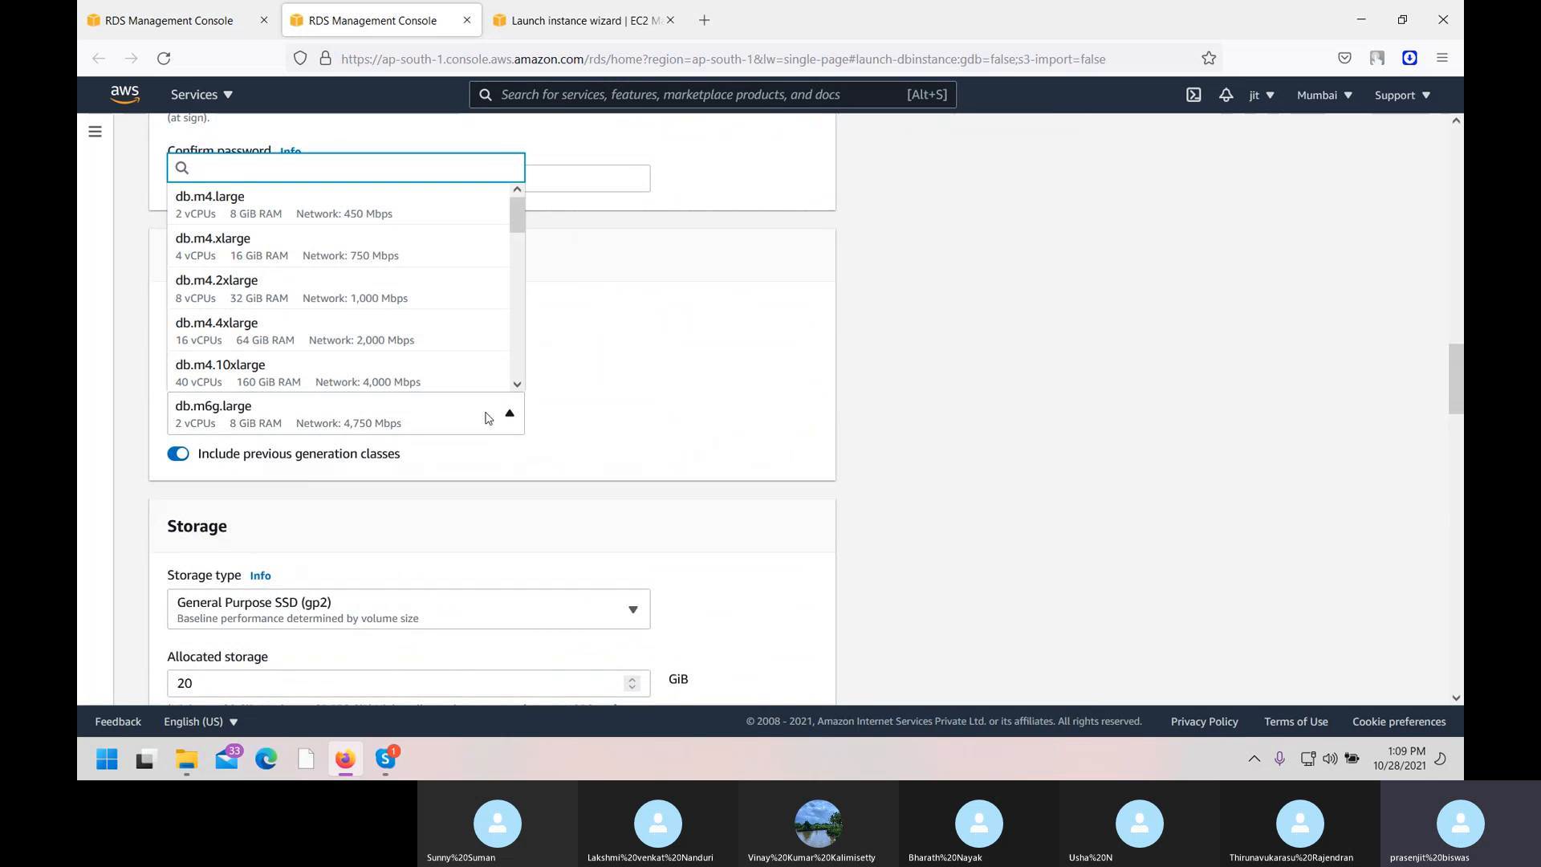
{"action": "left_click", "coordinate": [371, 317]}
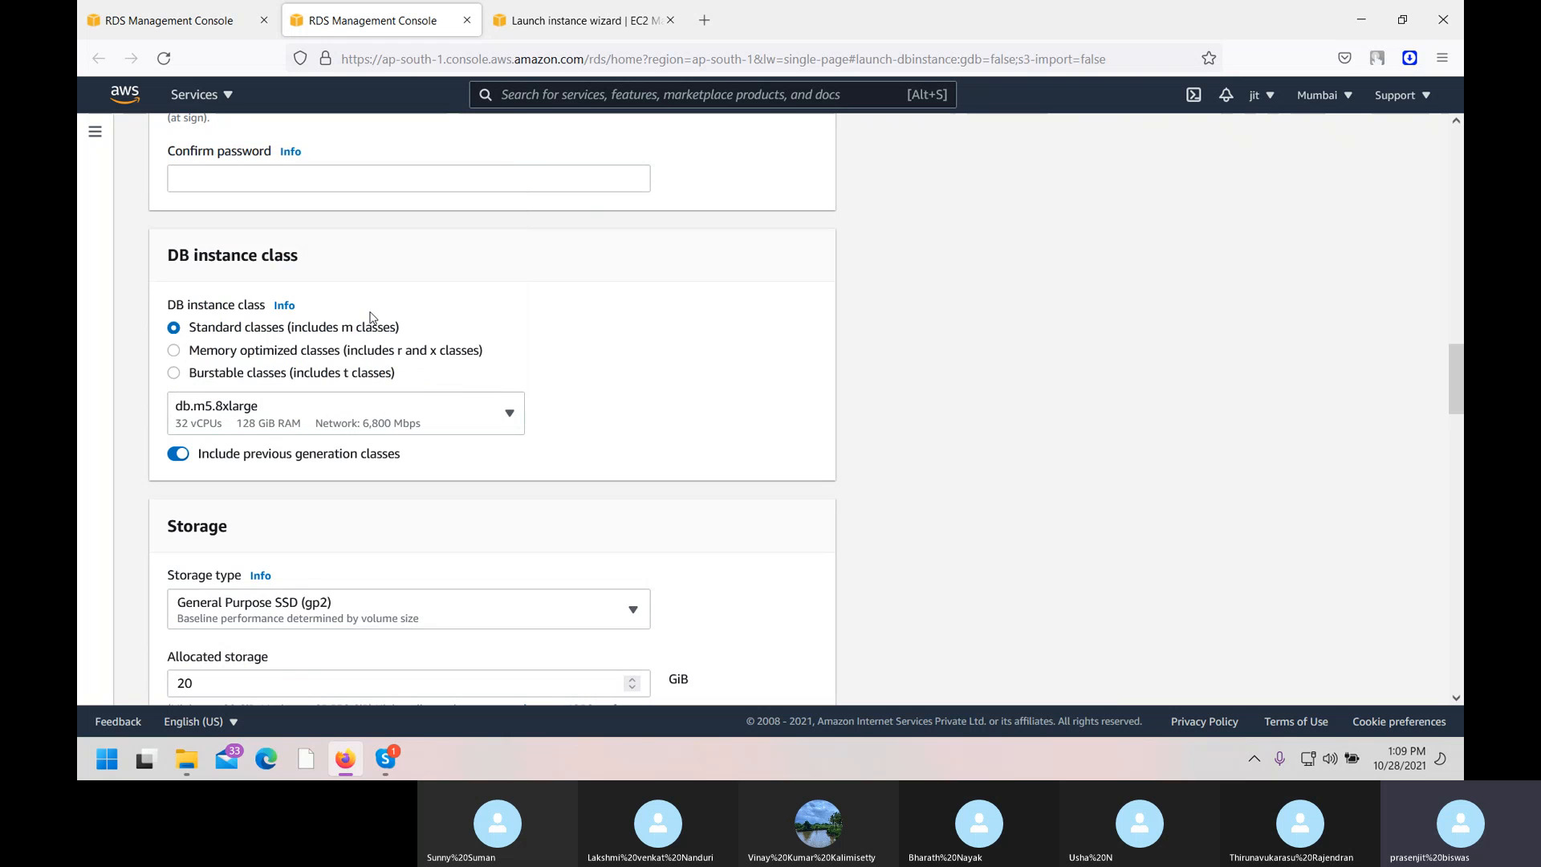
{"action": "left_click", "coordinate": [512, 432]}
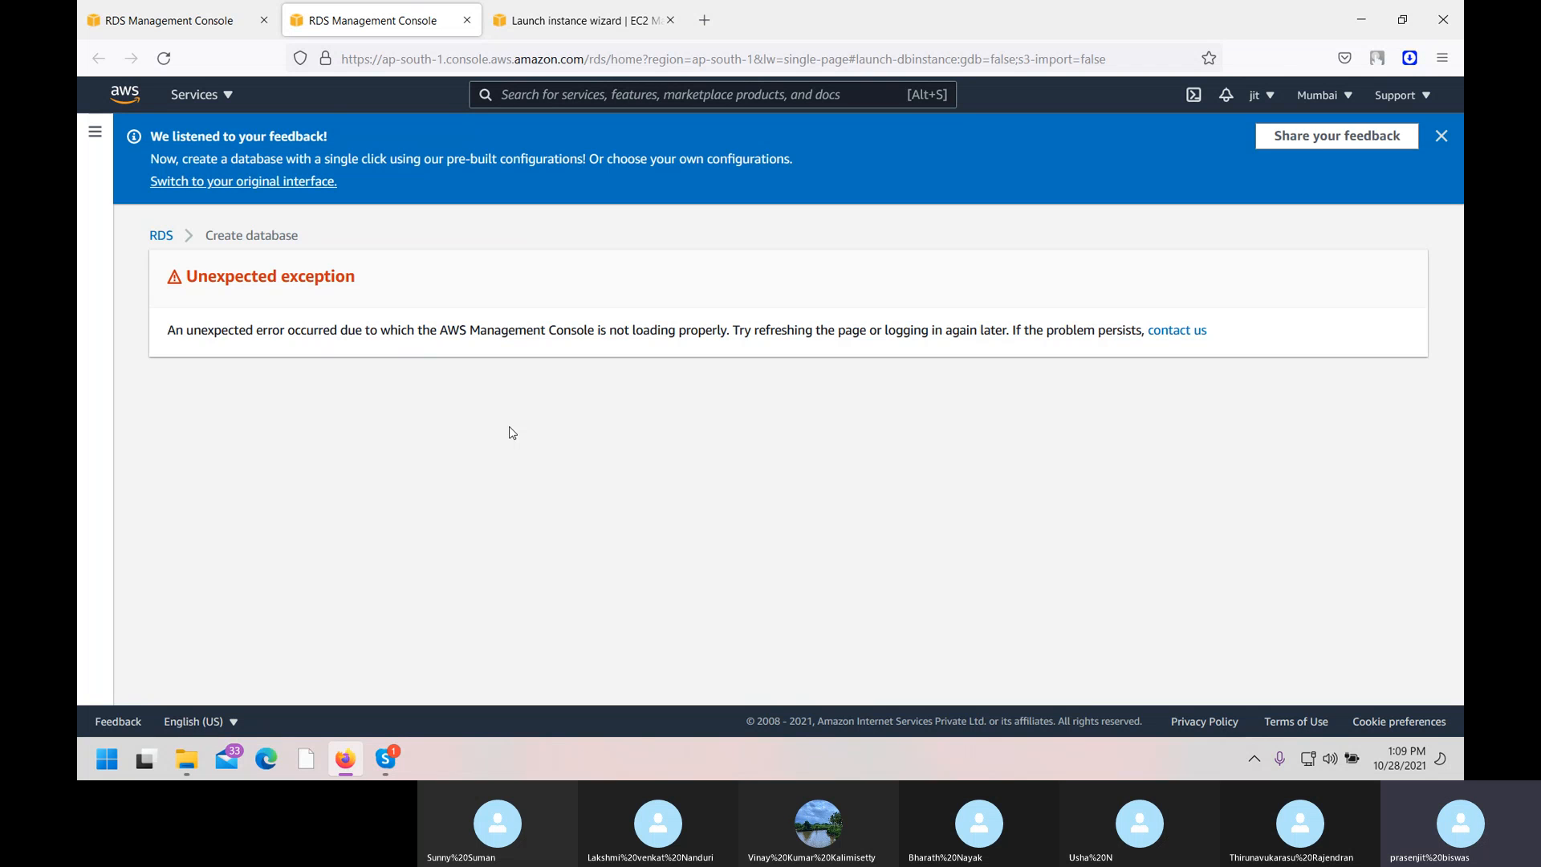
{"action": "left_click", "coordinate": [161, 236]}
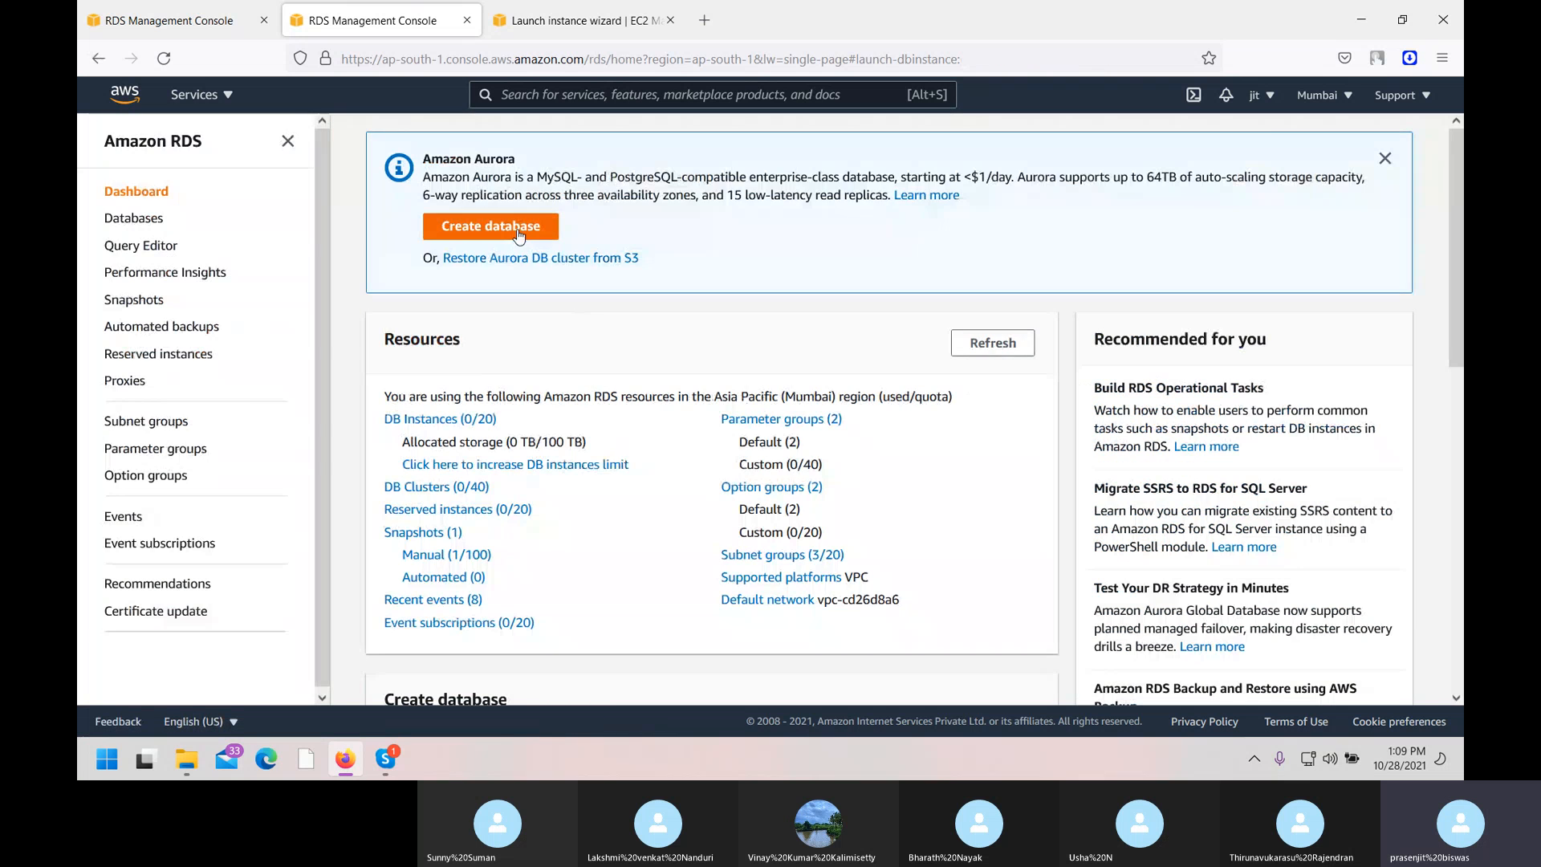
{"action": "left_click", "coordinate": [518, 235]}
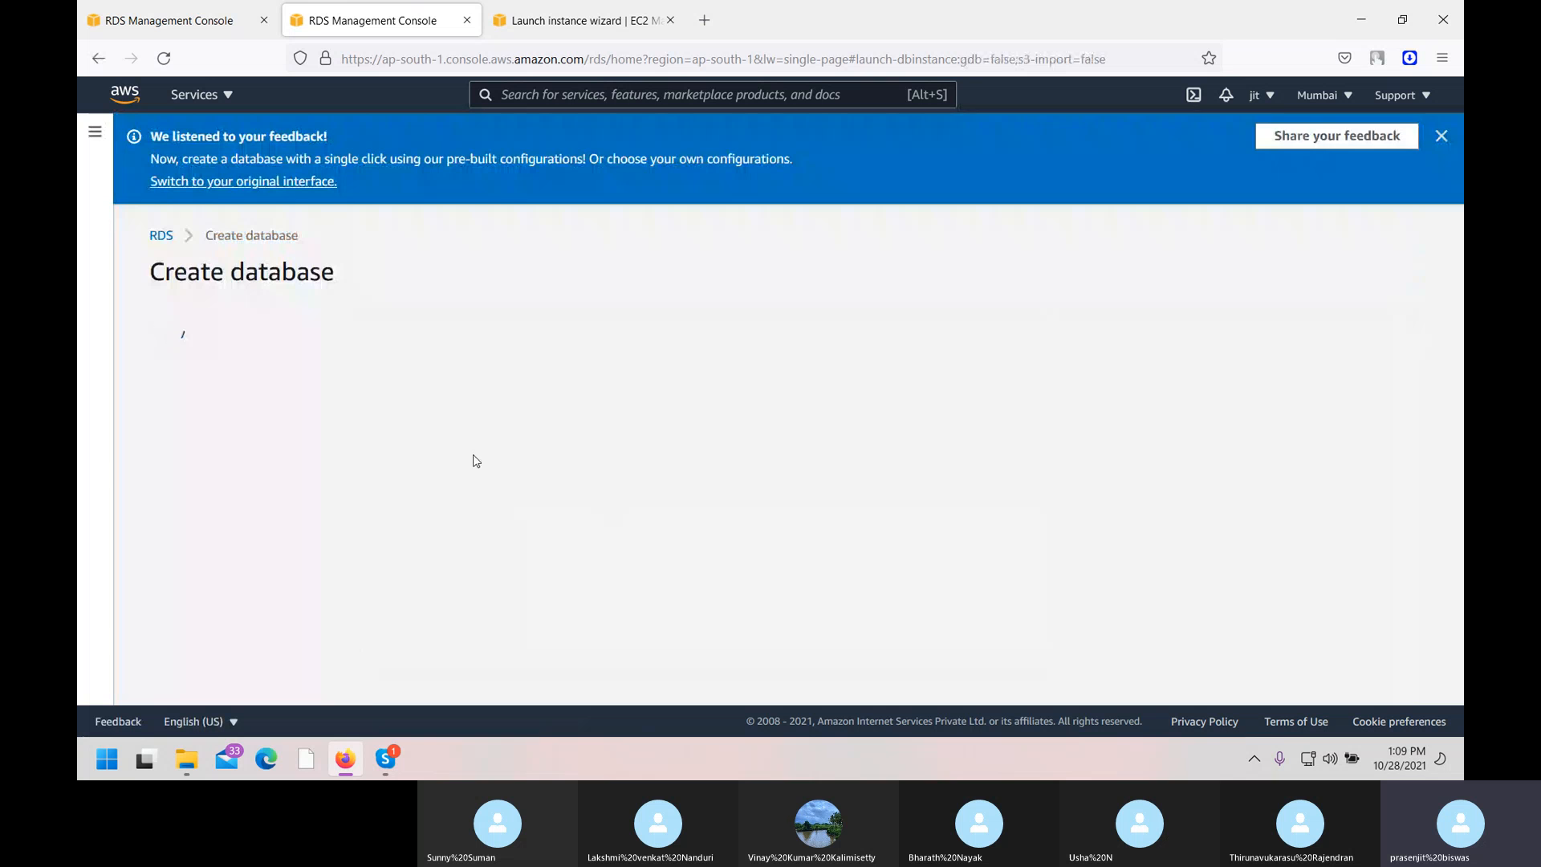
{"action": "scroll", "coordinate": [576, 622], "scroll_direction": "down", "scroll_amount": 7}
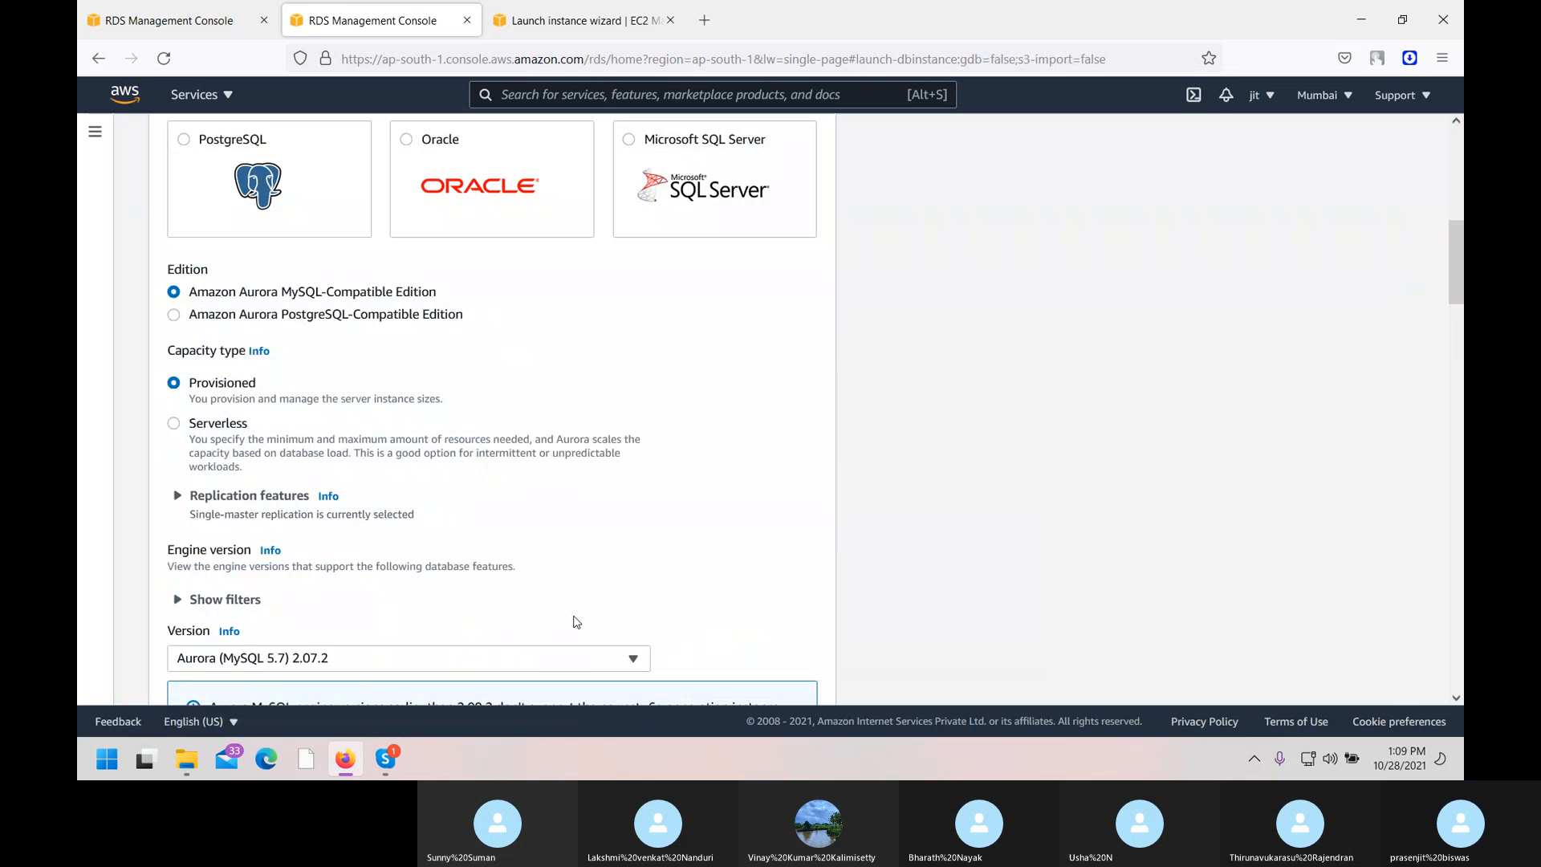
{"action": "left_click", "coordinate": [497, 158]}
{"action": "scroll", "coordinate": [443, 382], "scroll_direction": "up", "scroll_amount": 4}
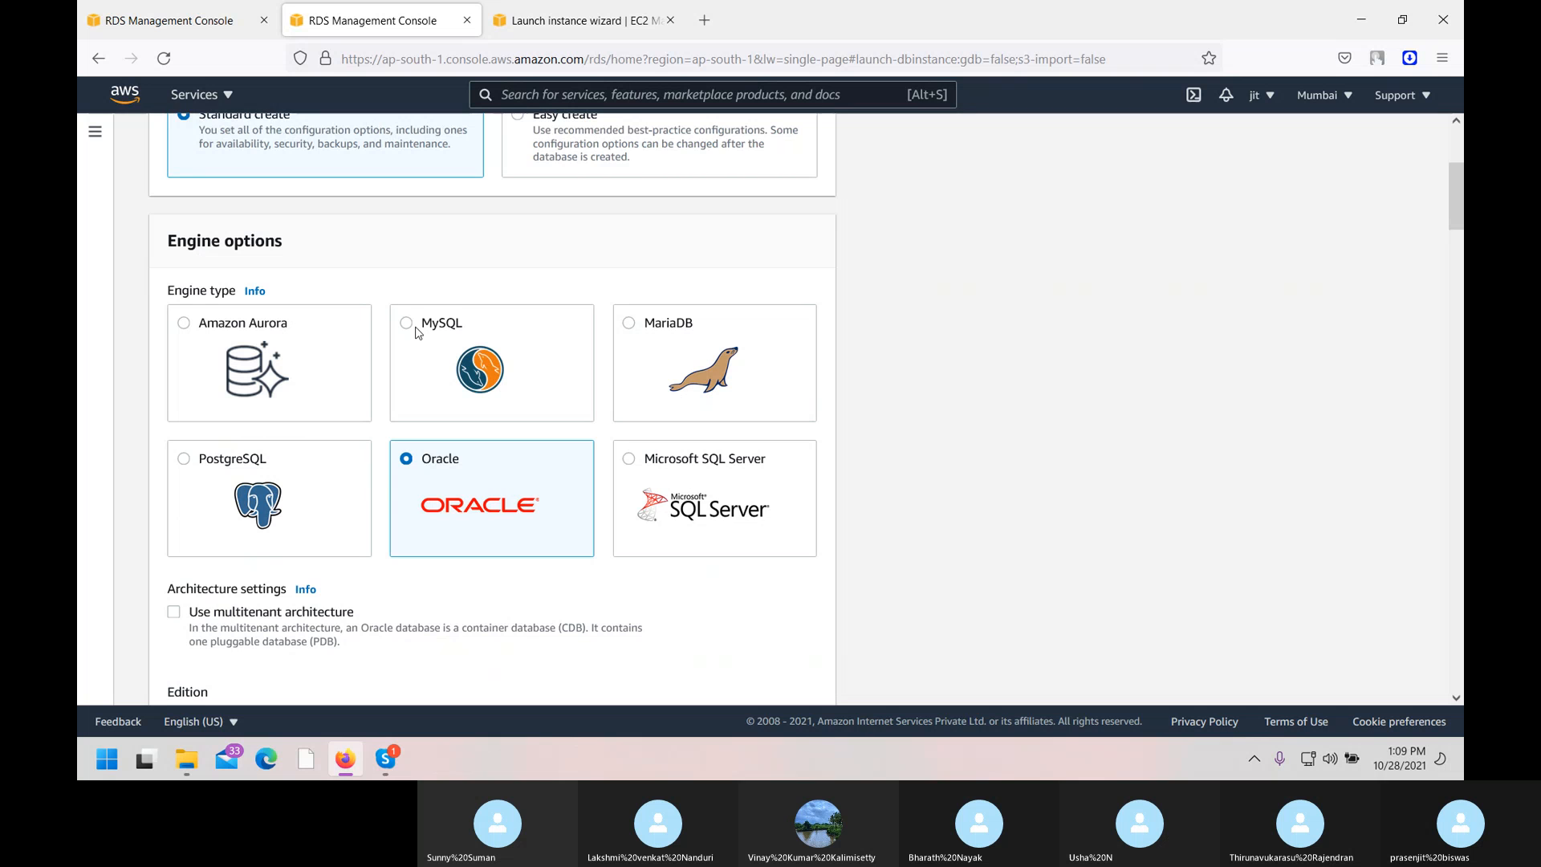
{"action": "scroll", "coordinate": [438, 430], "scroll_direction": "down", "scroll_amount": 1}
{"action": "left_click", "coordinate": [408, 286]}
{"action": "scroll", "coordinate": [443, 526], "scroll_direction": "down", "scroll_amount": 12}
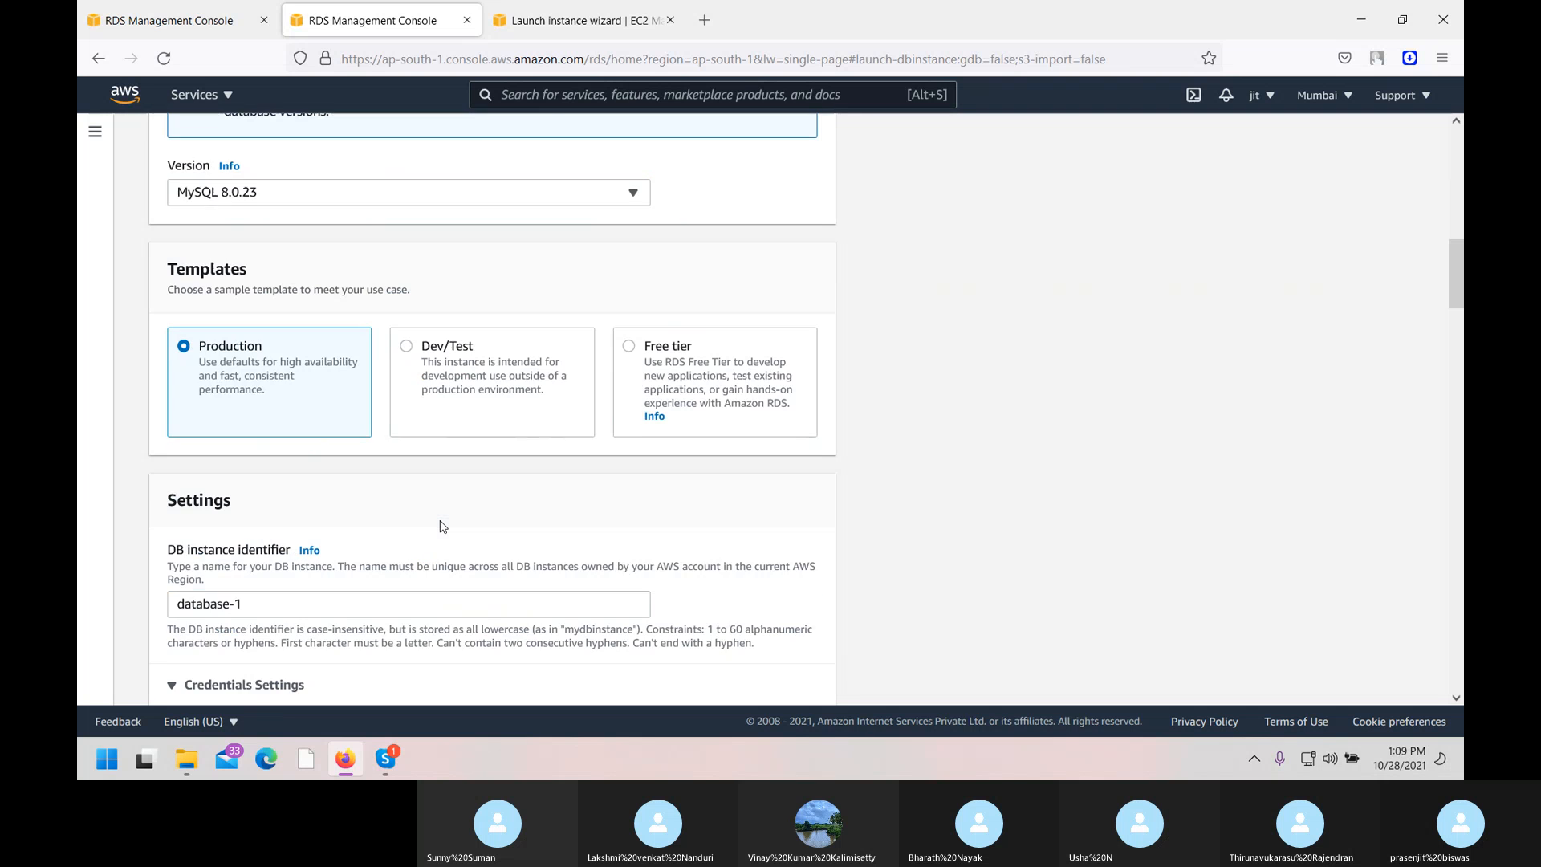
{"action": "scroll", "coordinate": [443, 526], "scroll_direction": "down", "scroll_amount": 4}
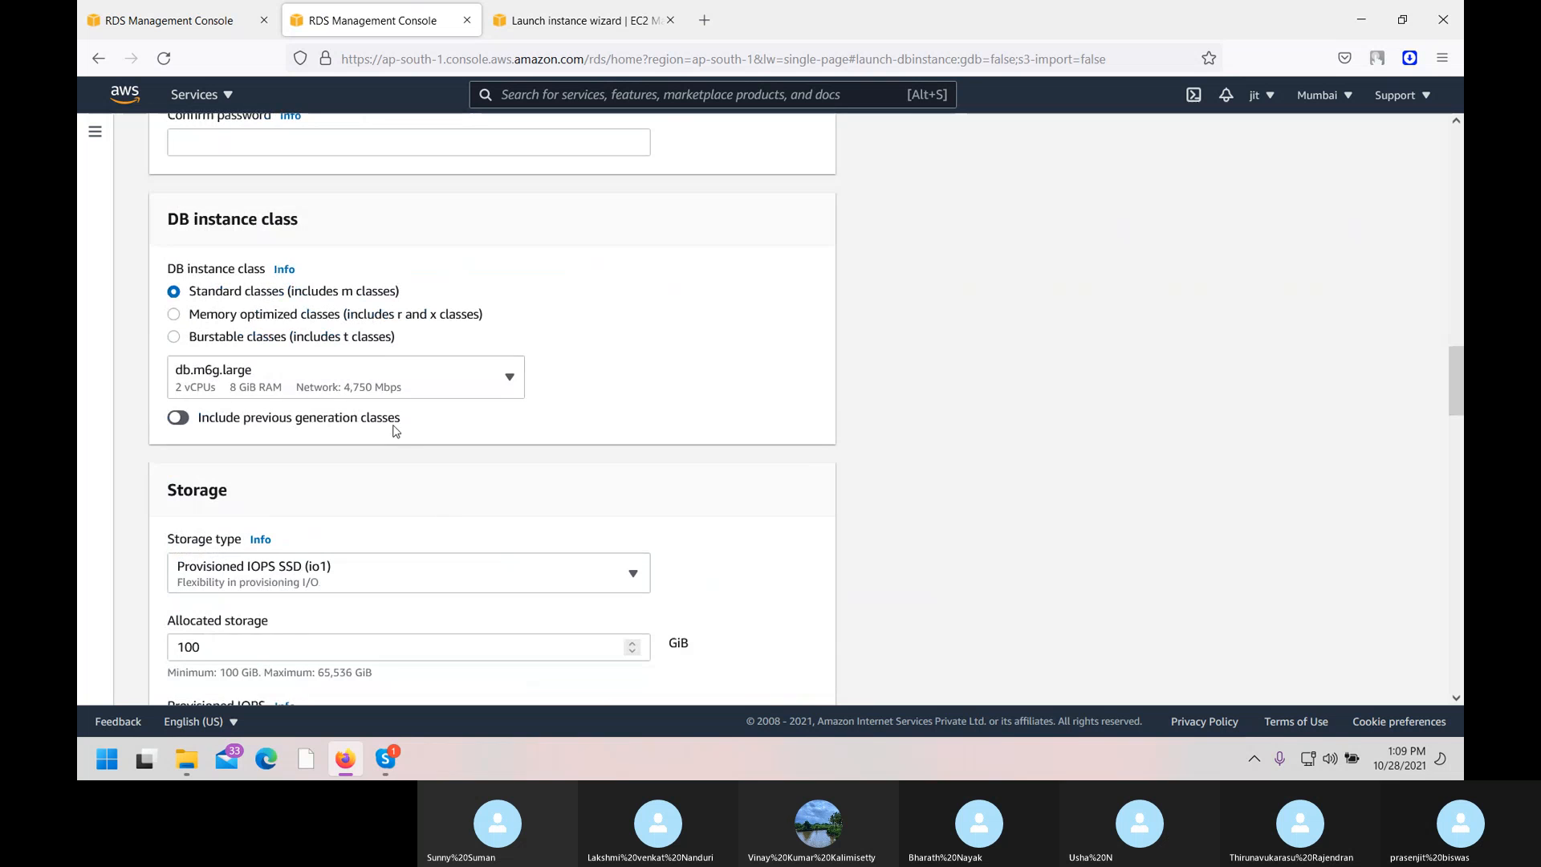
{"action": "left_click", "coordinate": [296, 423]}
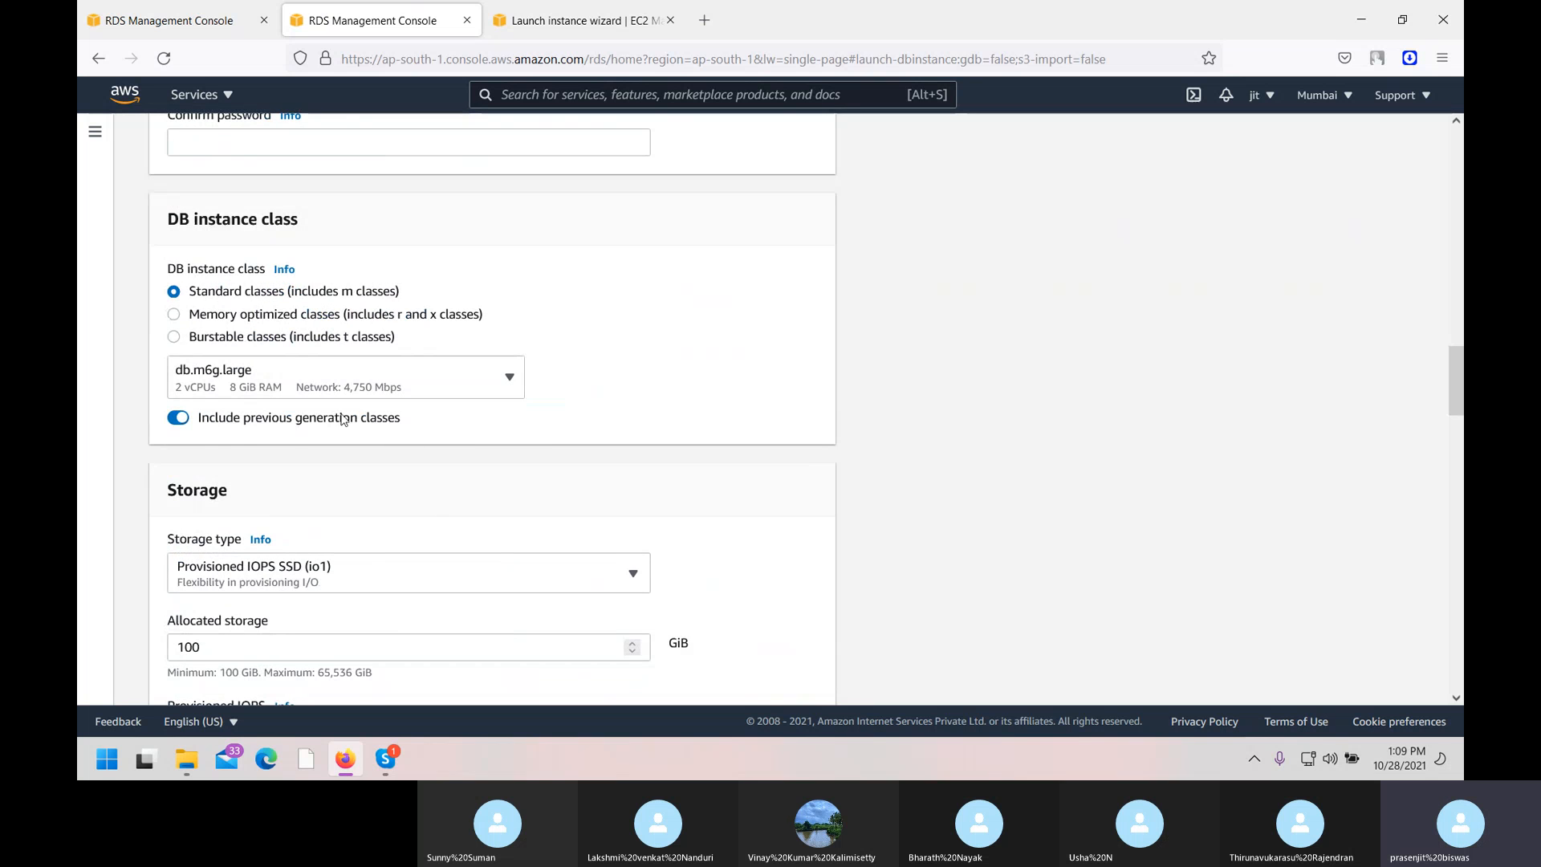
{"action": "left_click", "coordinate": [512, 379]}
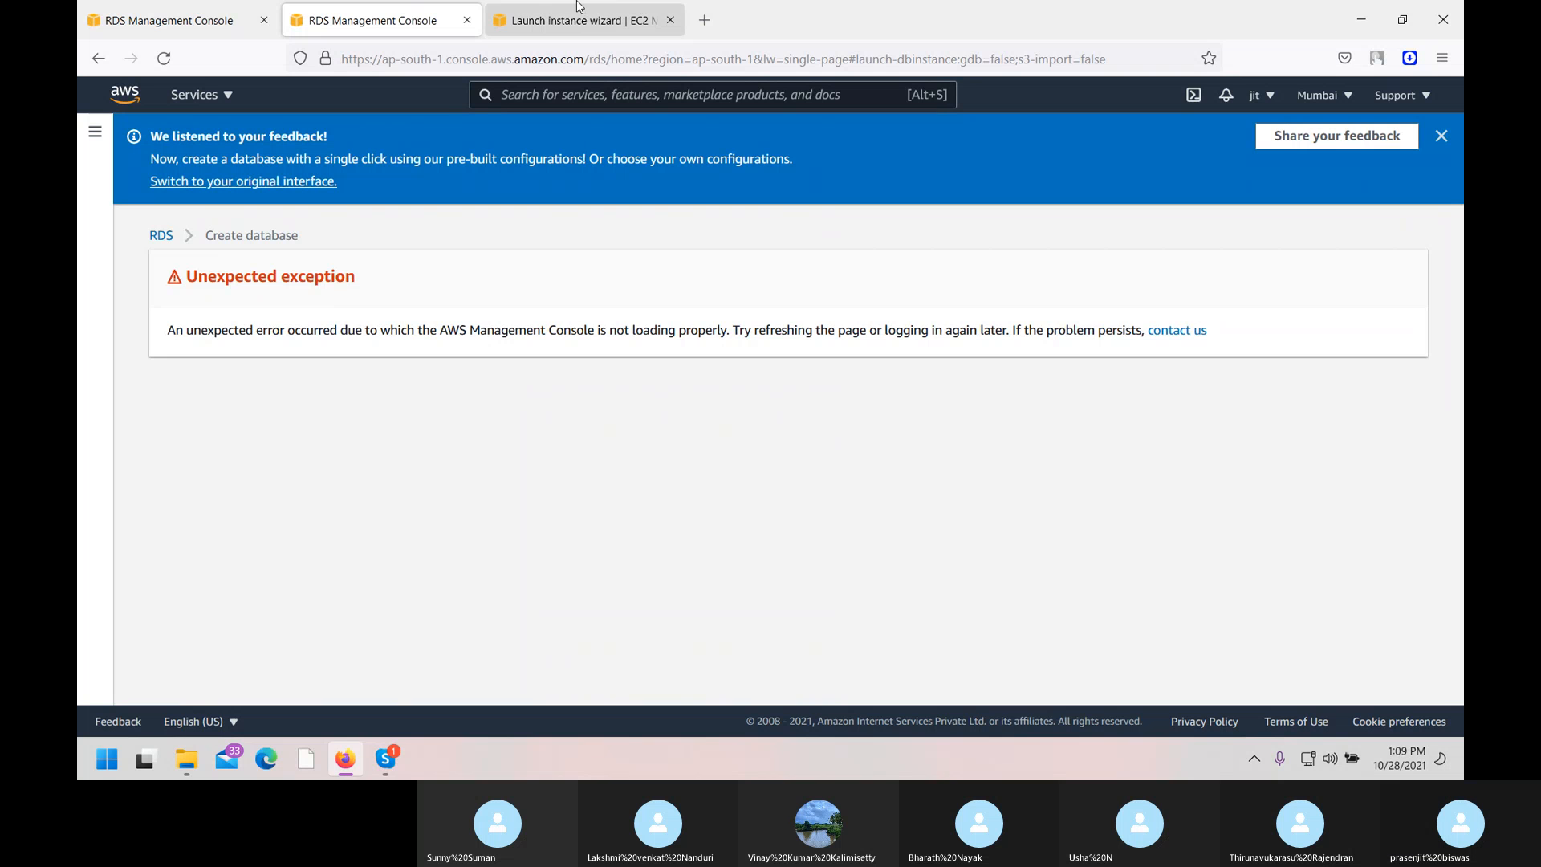
Back in the classic form, keep General Purpose (SSD) as the storage type.
{"action": "left_click", "coordinate": [207, 7]}
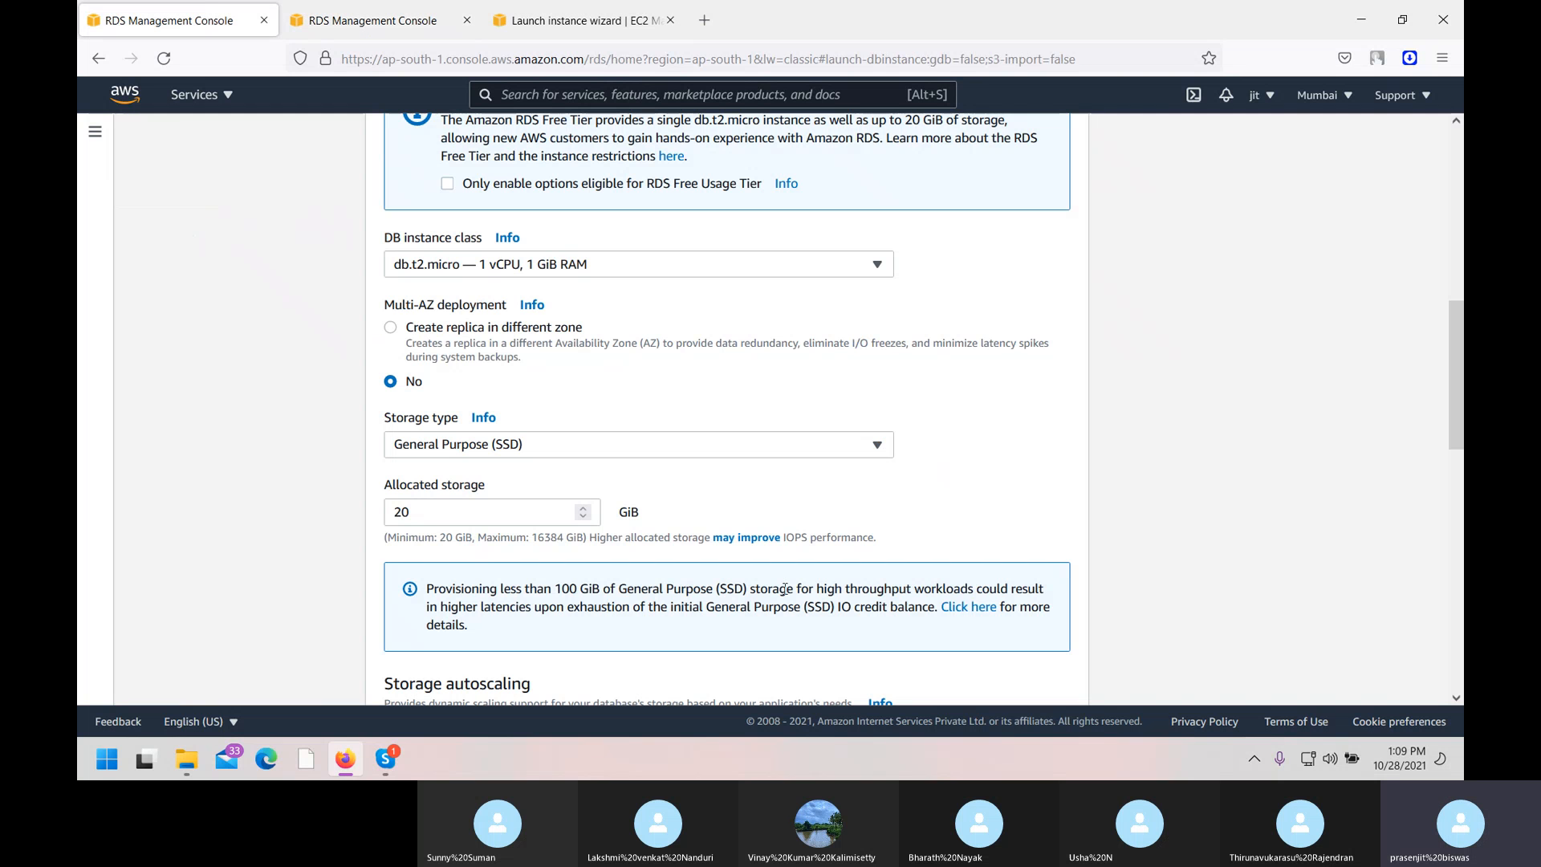
{"action": "scroll", "coordinate": [582, 434], "scroll_direction": "down", "scroll_amount": 1}
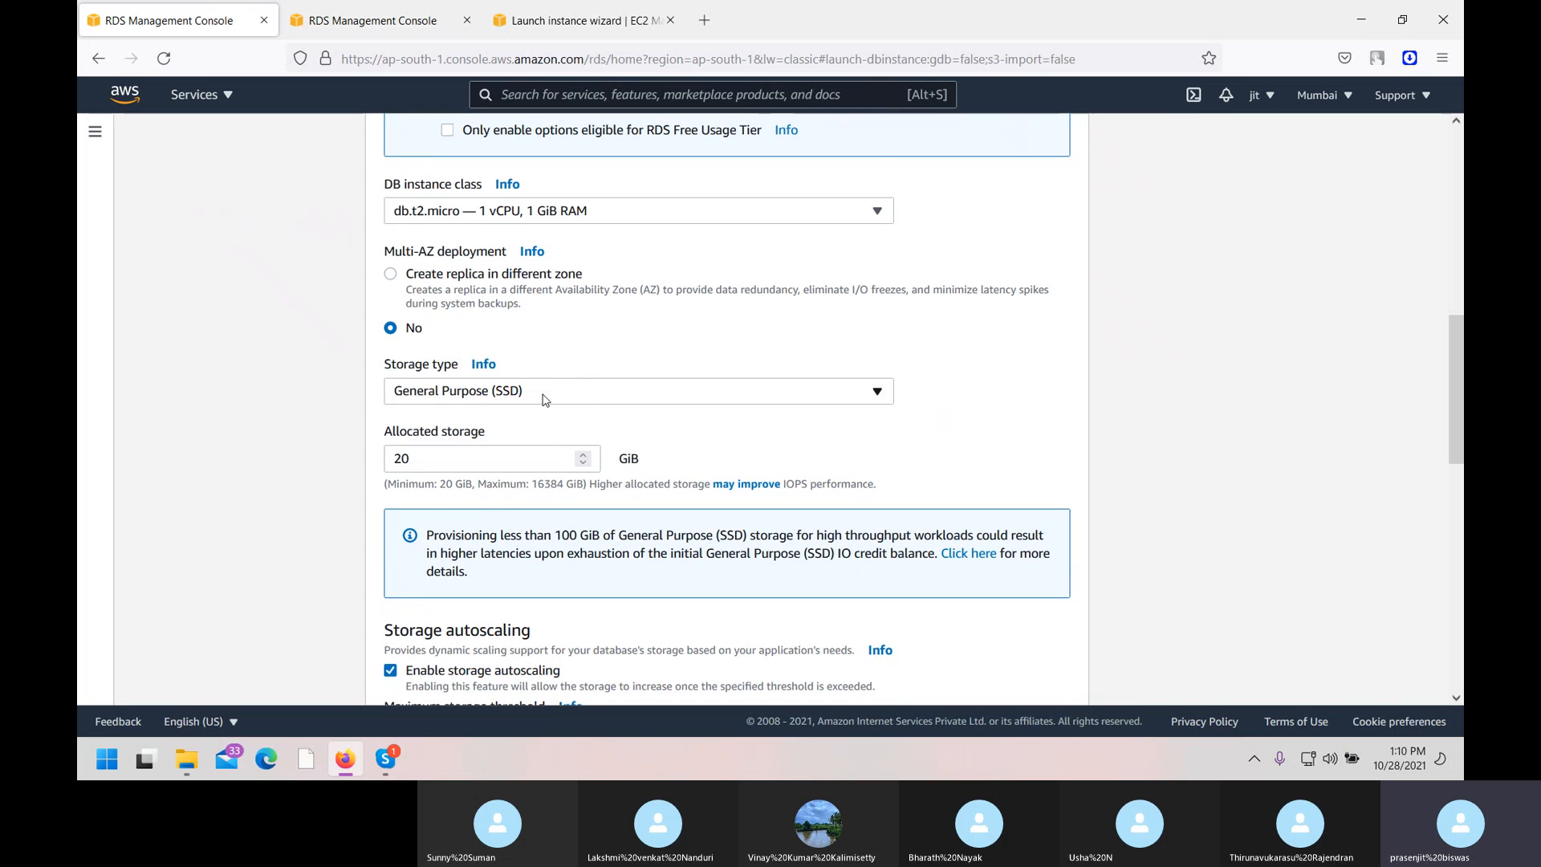
{"action": "left_click", "coordinate": [559, 397]}
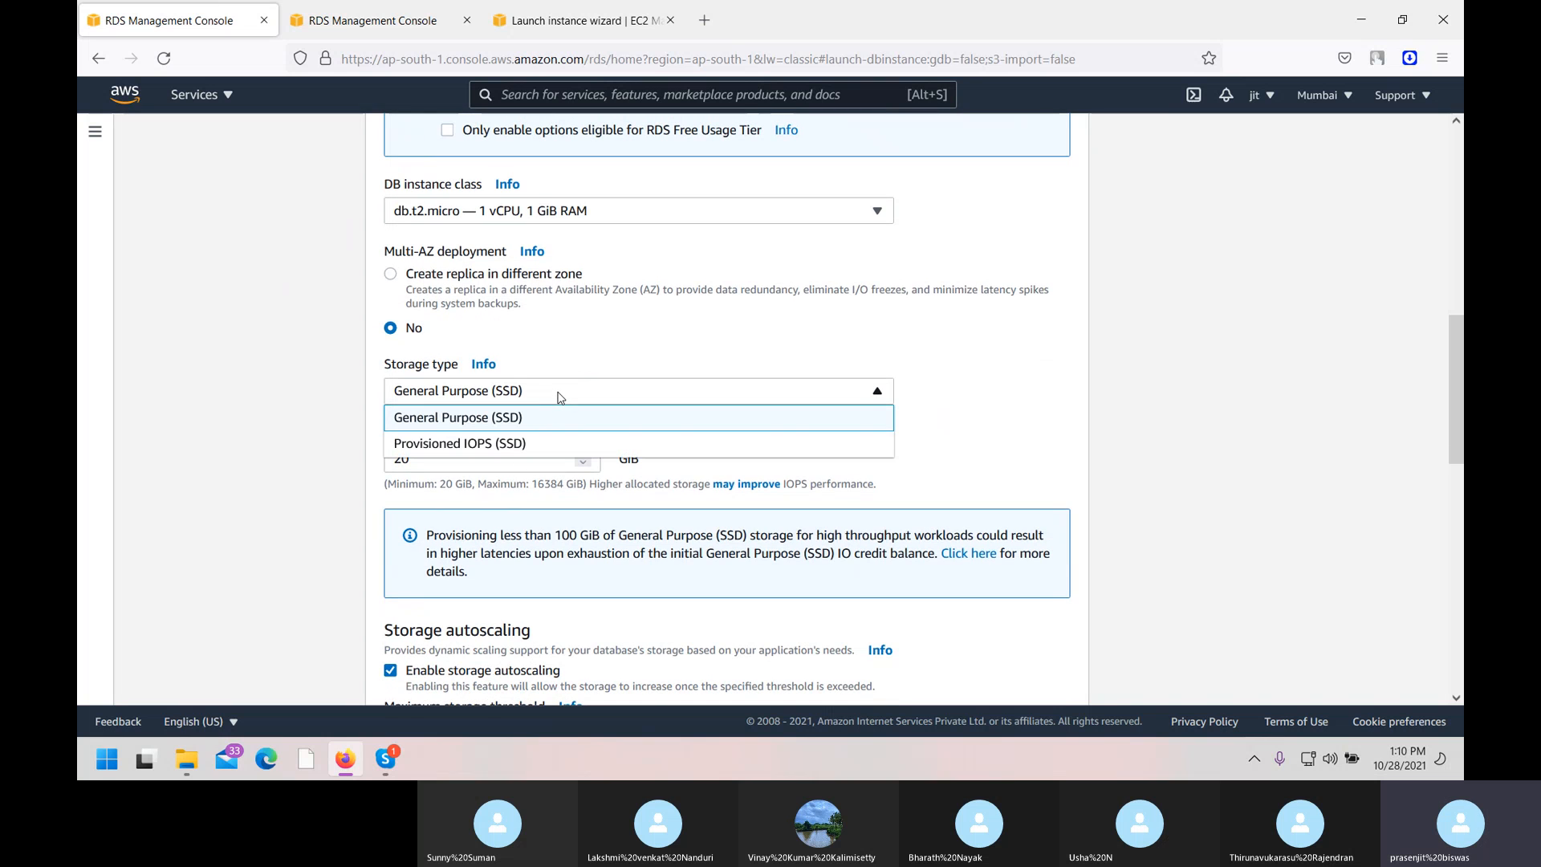
{"action": "left_click", "coordinate": [544, 409]}
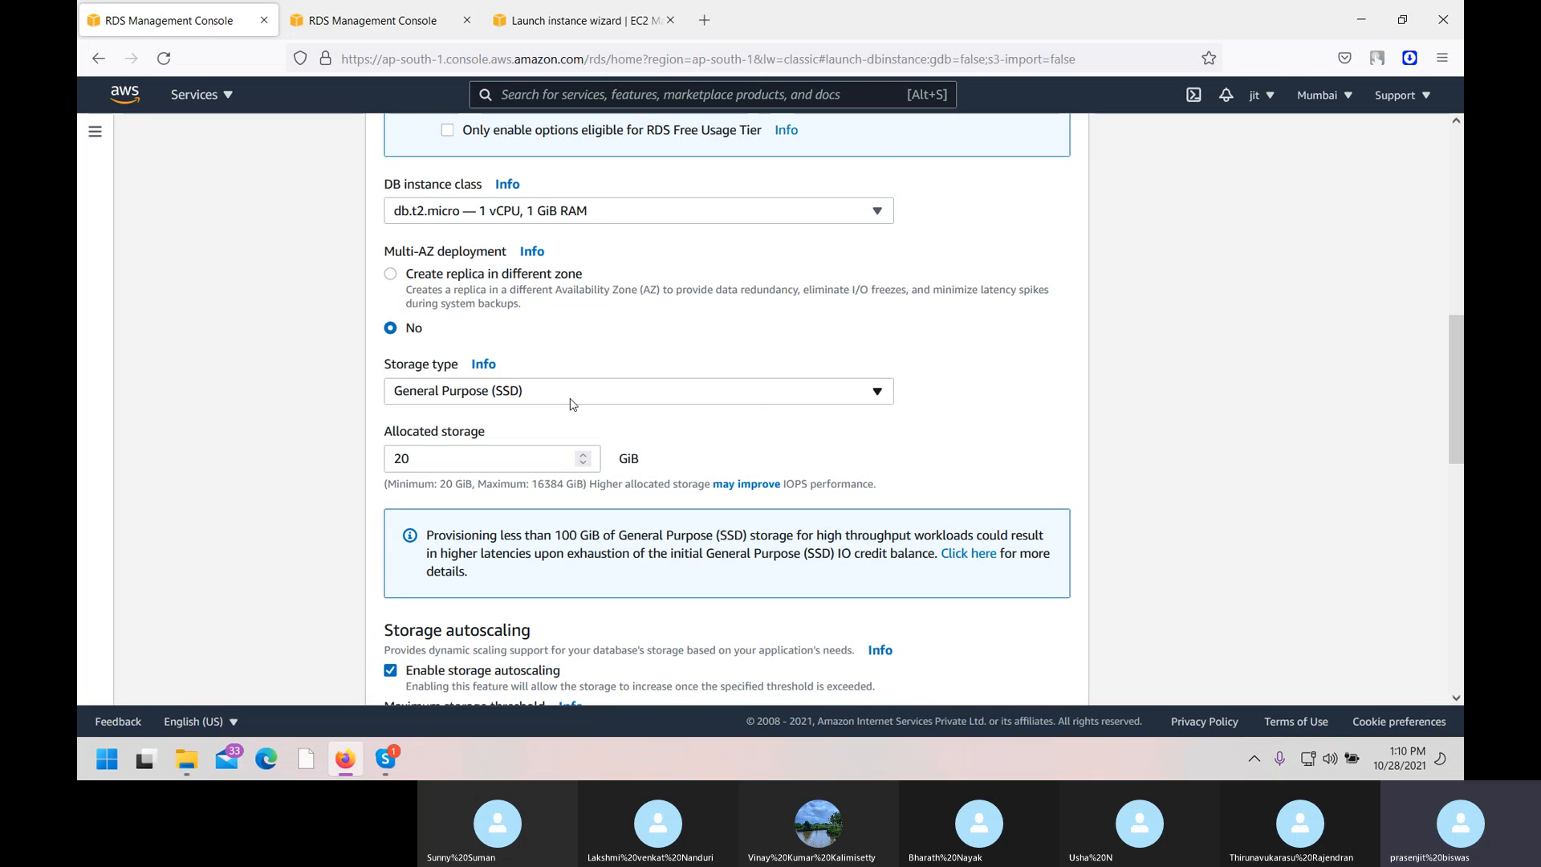
{"action": "left_click", "coordinate": [467, 398]}
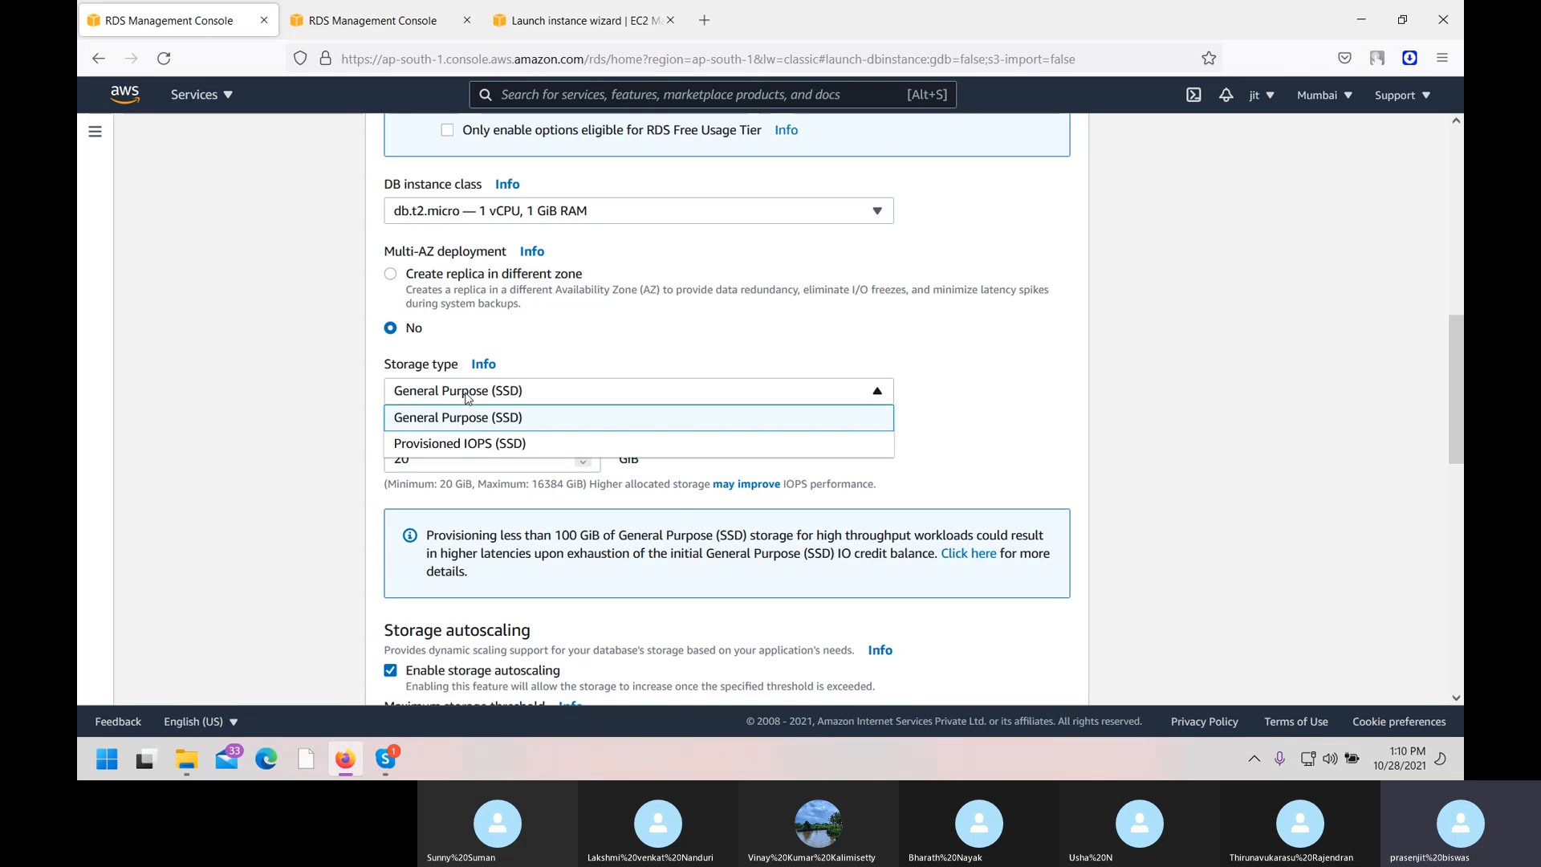
{"action": "left_click", "coordinate": [454, 418]}
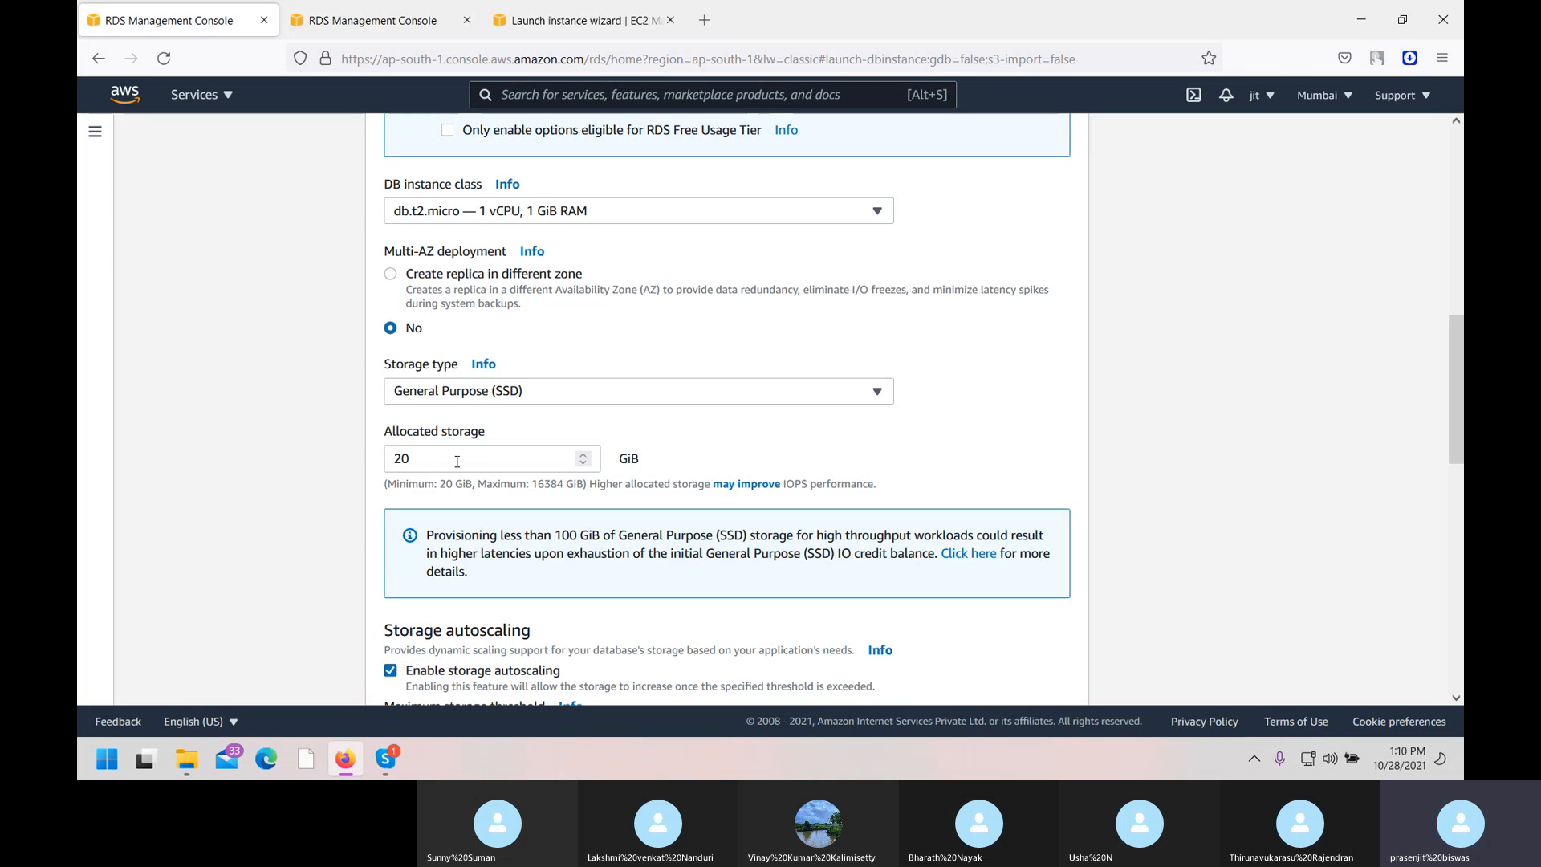
Try db.m4.large as the instance class, then revert to db.t2.micro.
{"action": "scroll", "coordinate": [459, 478], "scroll_direction": "down", "scroll_amount": 6}
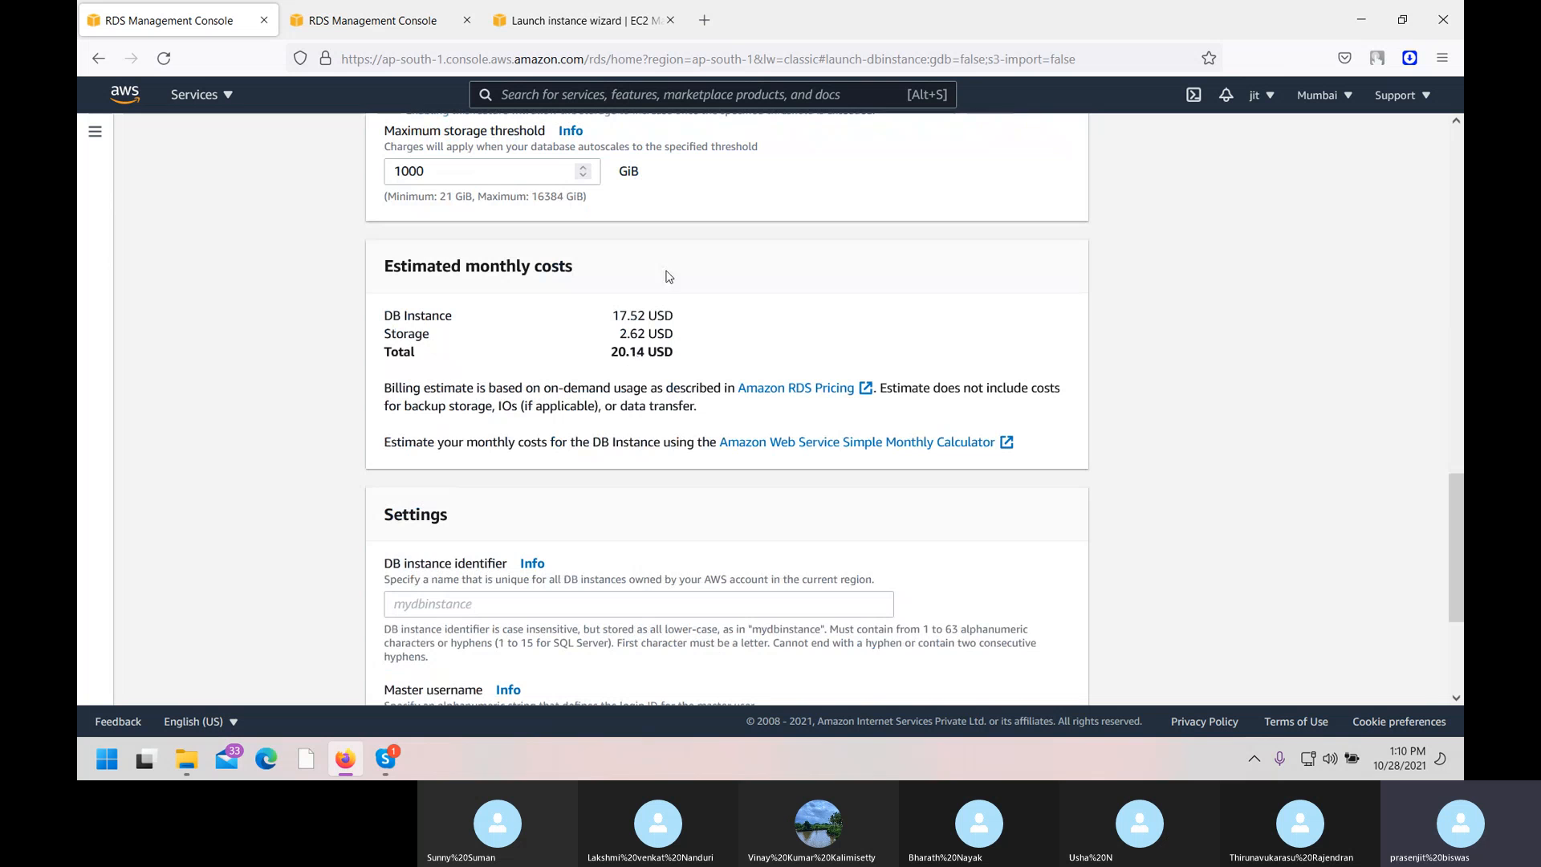
{"action": "scroll", "coordinate": [590, 411], "scroll_direction": "up", "scroll_amount": 10}
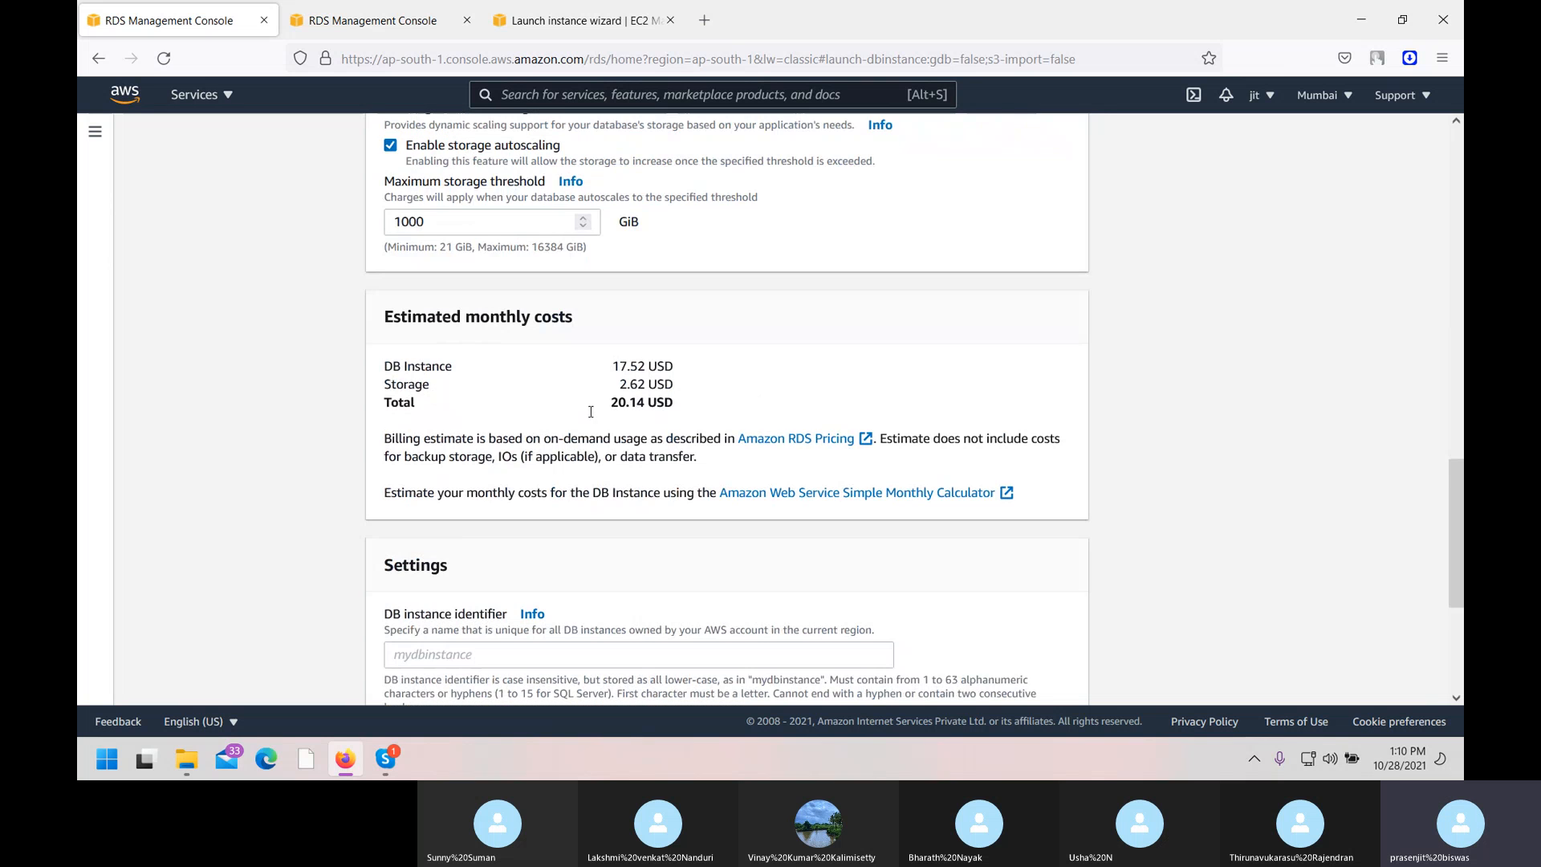
{"action": "left_click", "coordinate": [610, 507]}
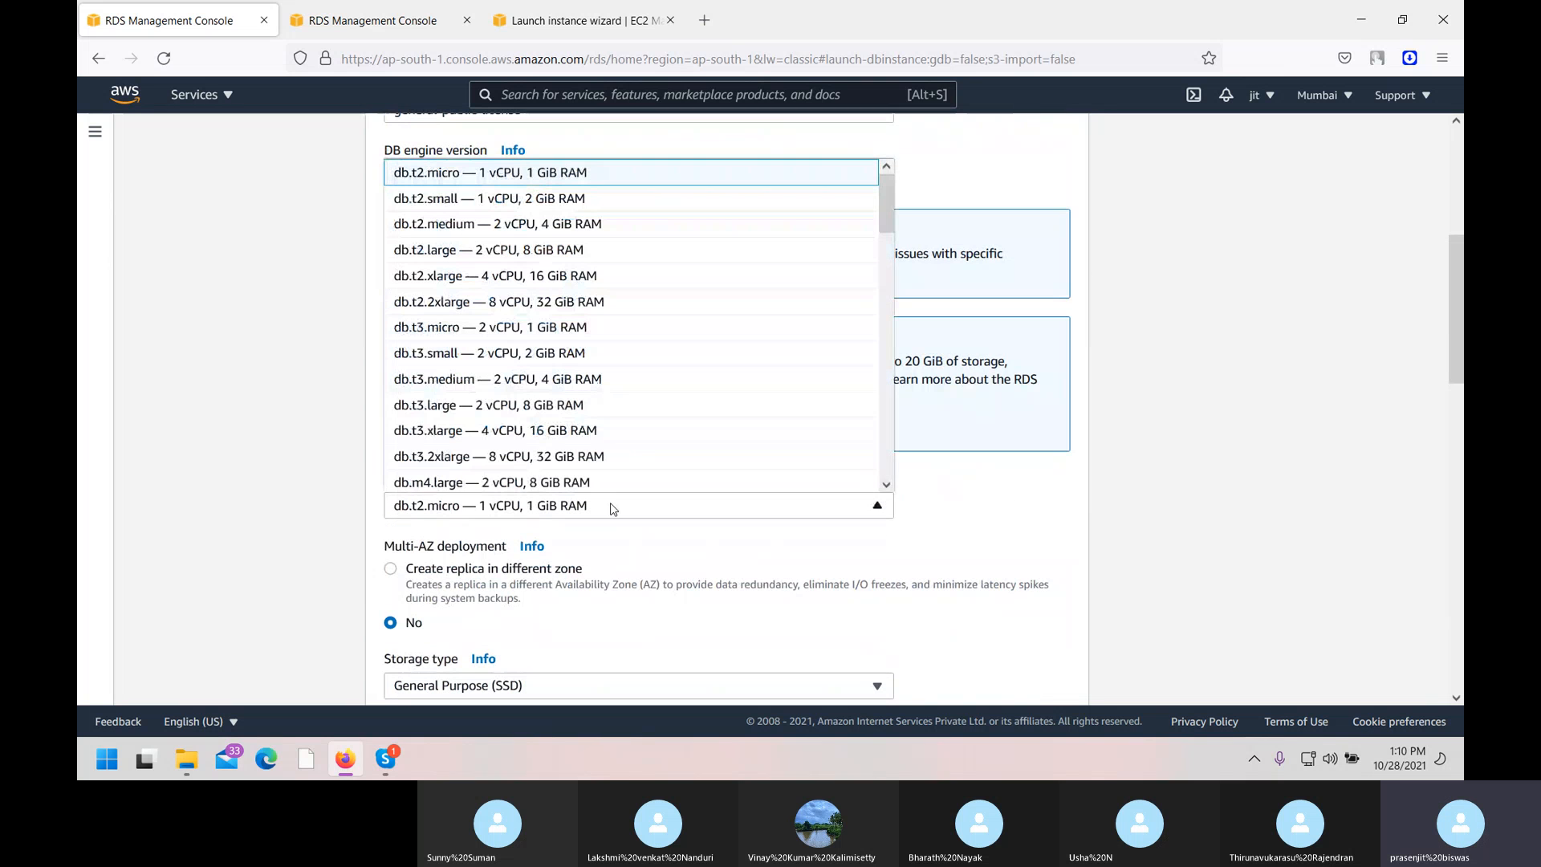
{"action": "left_click", "coordinate": [606, 491]}
{"action": "scroll", "coordinate": [646, 532], "scroll_direction": "down", "scroll_amount": 8}
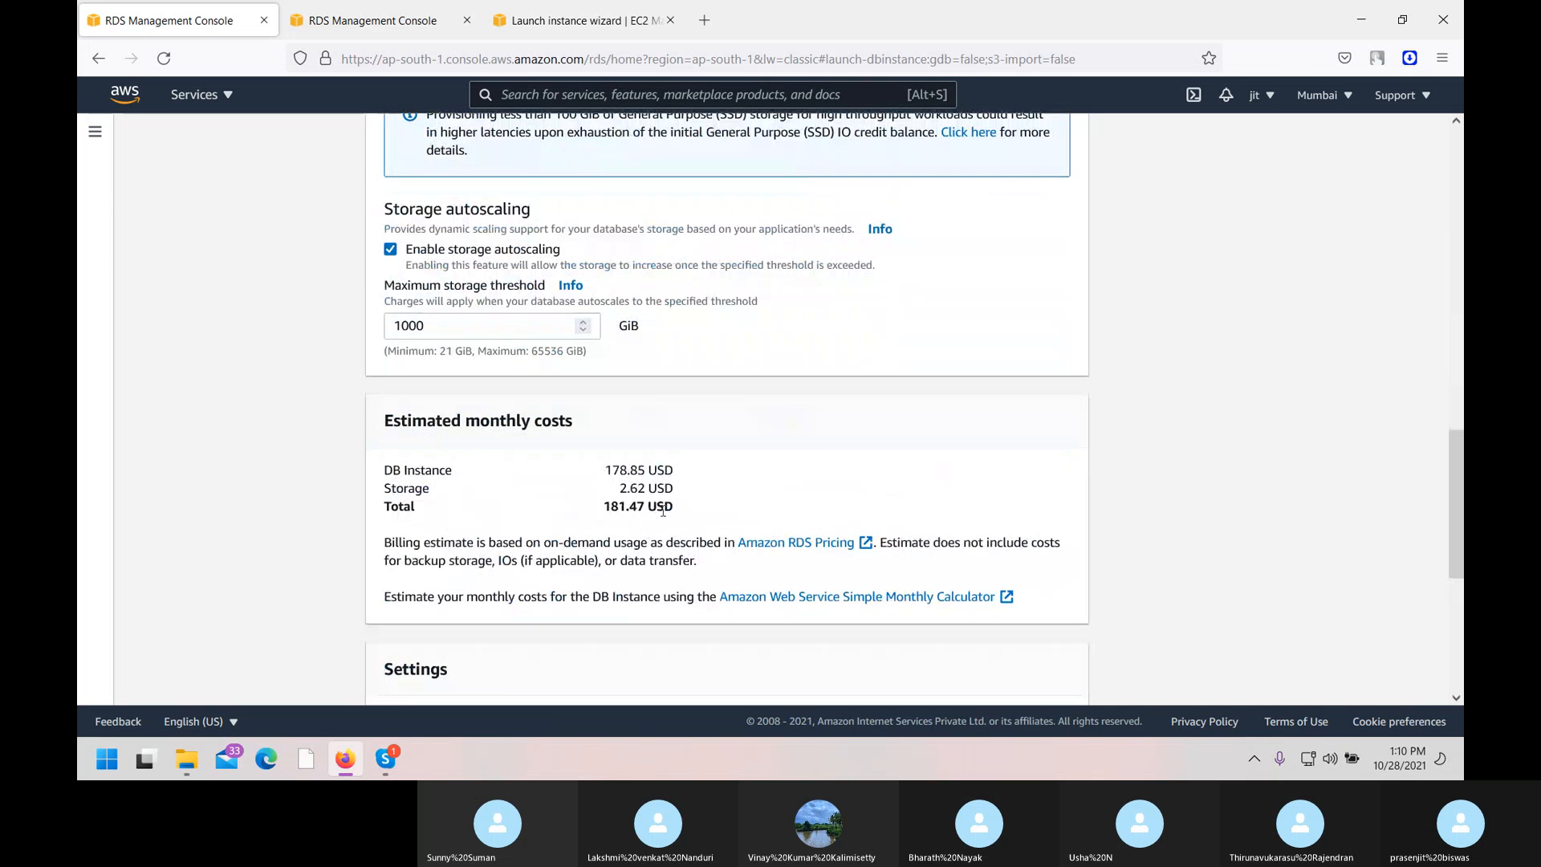
{"action": "scroll", "coordinate": [688, 482], "scroll_direction": "up", "scroll_amount": 10}
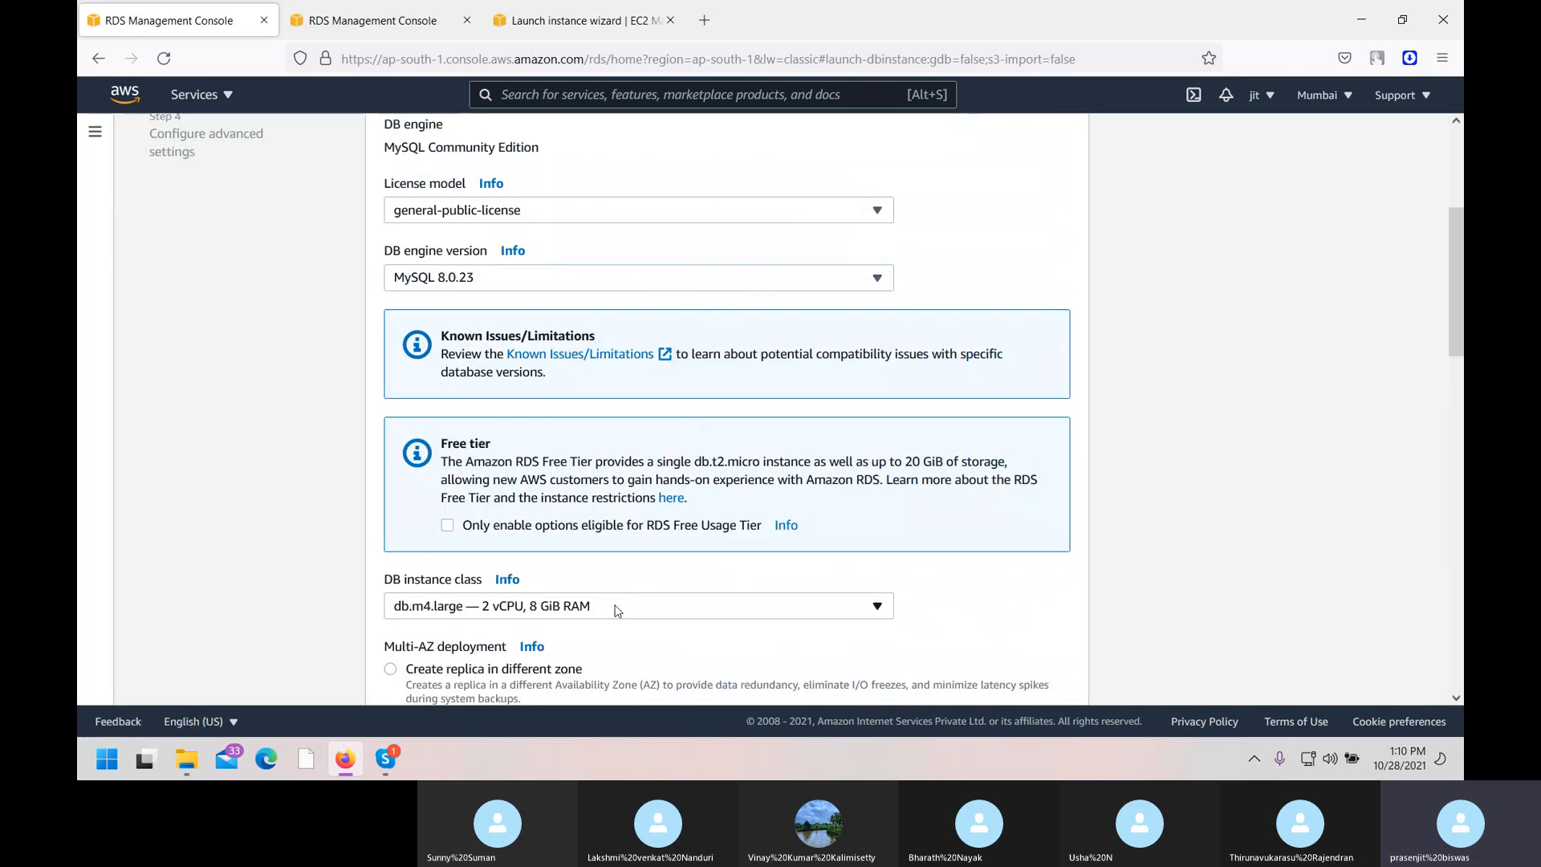
{"action": "left_click", "coordinate": [616, 611]}
{"action": "scroll", "coordinate": [516, 355], "scroll_direction": "up", "scroll_amount": 4}
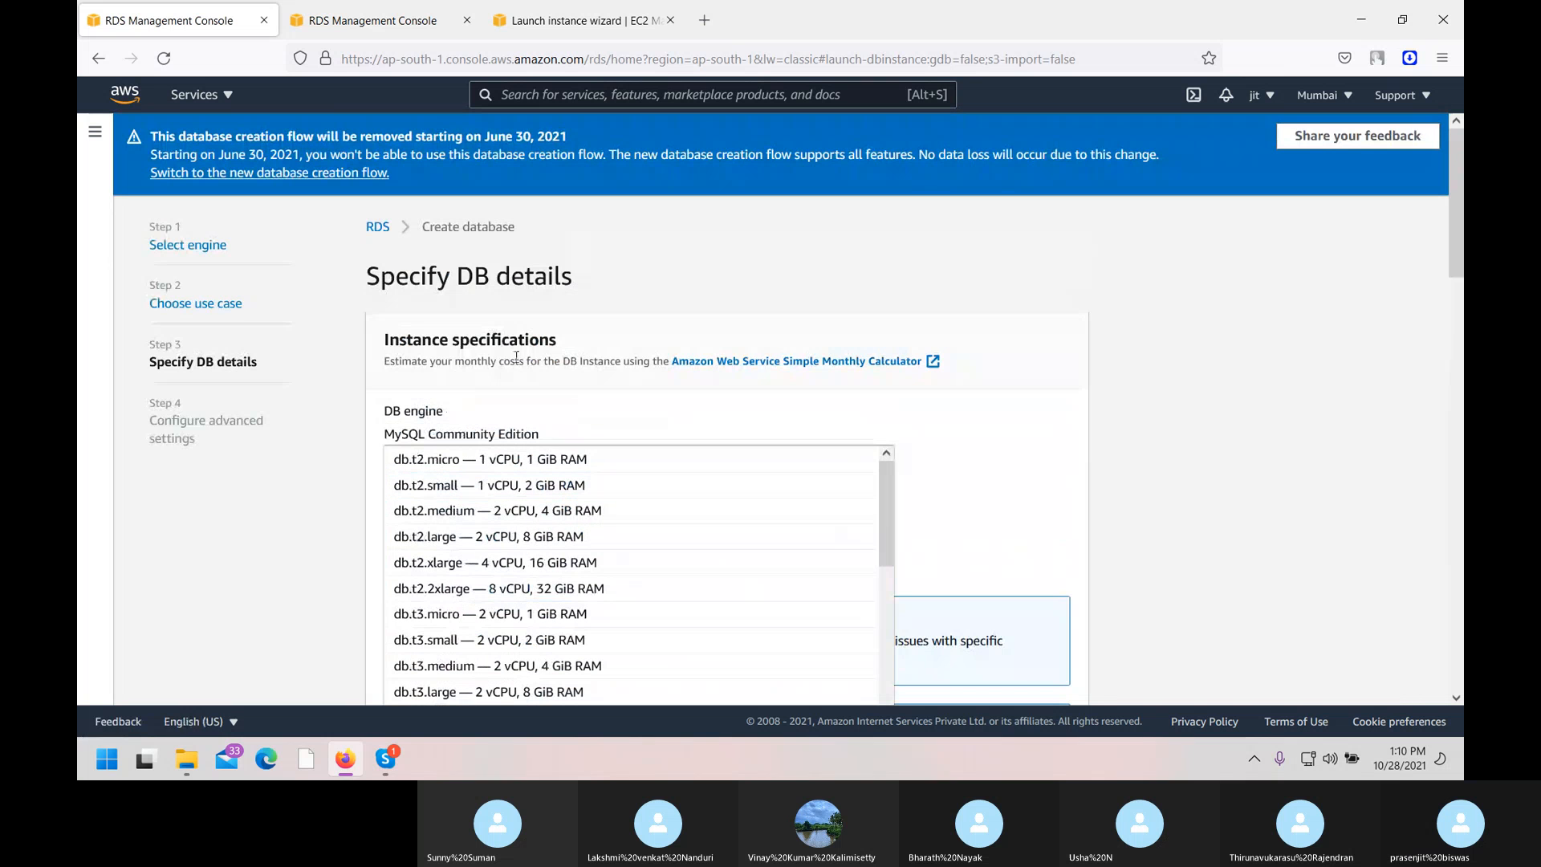
{"action": "left_click", "coordinate": [466, 462]}
Confirm General Purpose (SSD) storage again, then view the other RDS tab's error page.
{"action": "scroll", "coordinate": [650, 515], "scroll_direction": "down", "scroll_amount": 3}
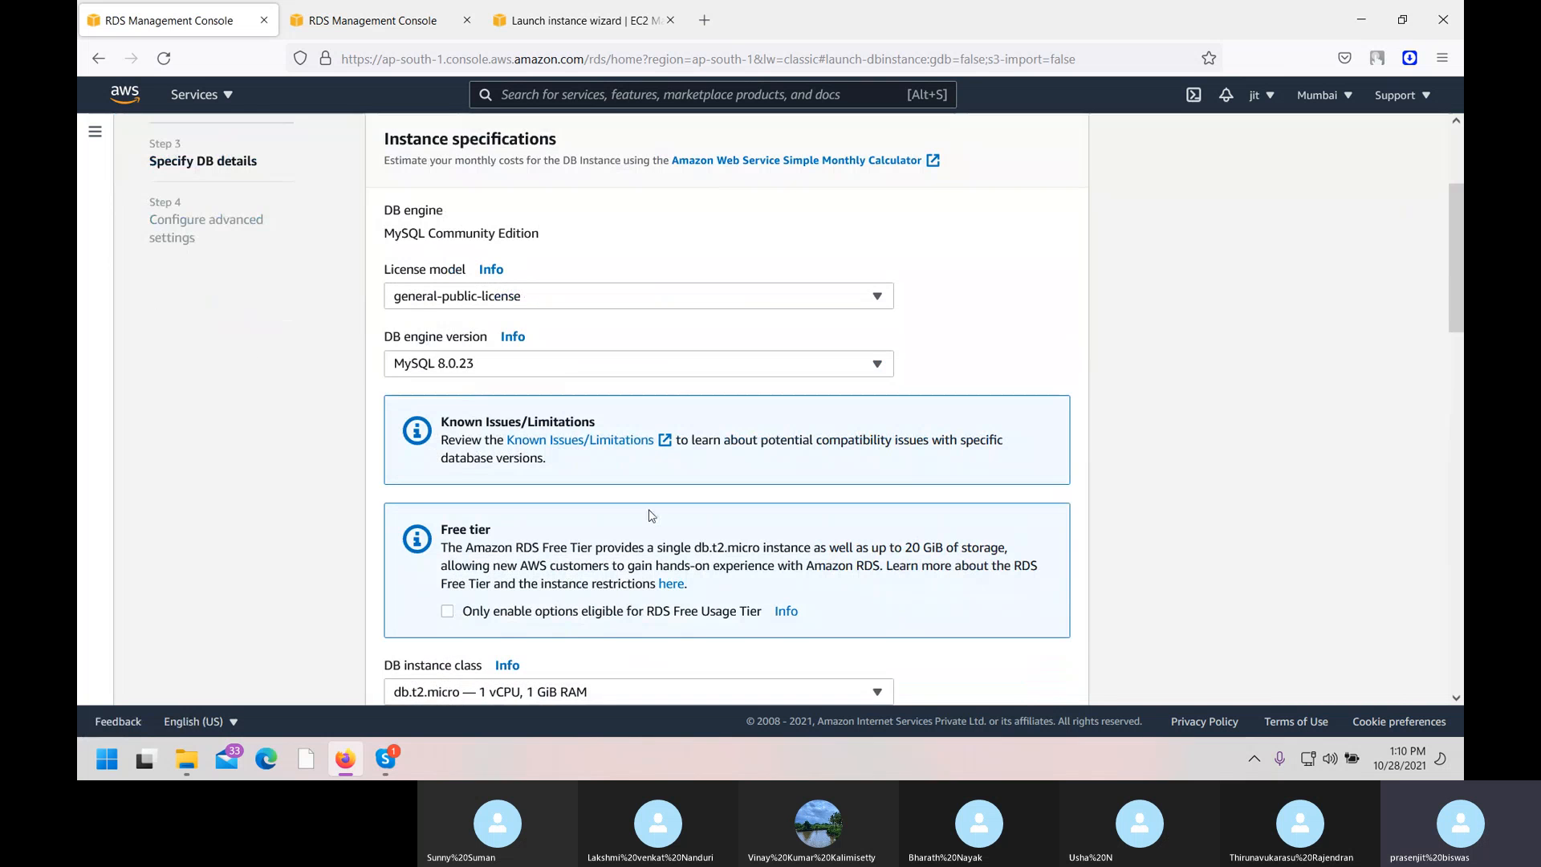
{"action": "scroll", "coordinate": [650, 515], "scroll_direction": "down", "scroll_amount": 5}
{"action": "scroll", "coordinate": [650, 515], "scroll_direction": "up", "scroll_amount": 3}
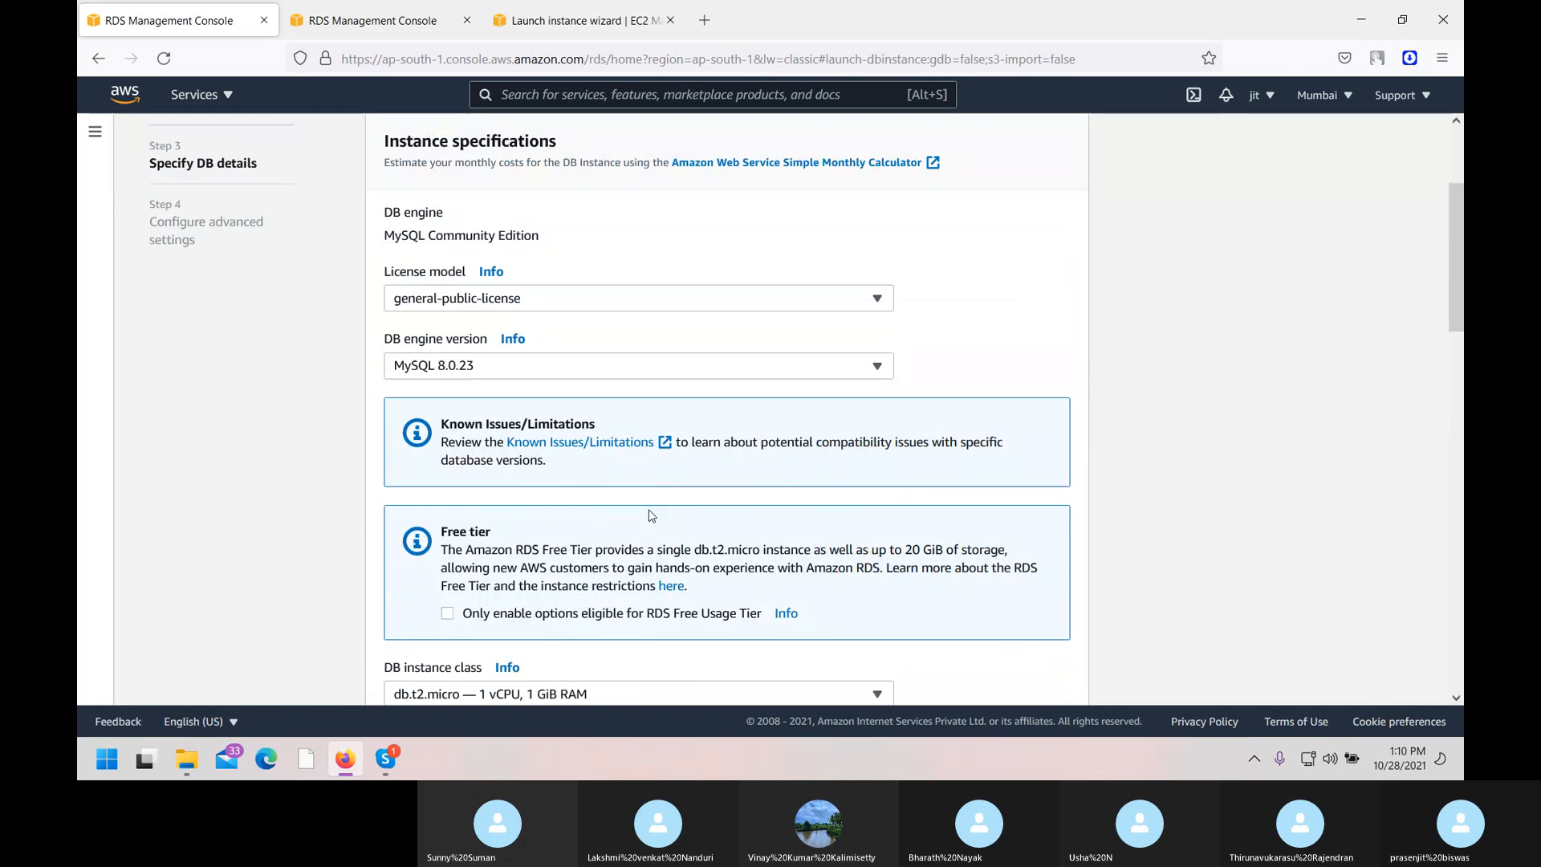
{"action": "scroll", "coordinate": [650, 515], "scroll_direction": "up", "scroll_amount": 4}
{"action": "scroll", "coordinate": [647, 516], "scroll_direction": "down", "scroll_amount": 6}
{"action": "scroll", "coordinate": [817, 509], "scroll_direction": "down", "scroll_amount": 1}
{"action": "scroll", "coordinate": [817, 510], "scroll_direction": "down", "scroll_amount": 1}
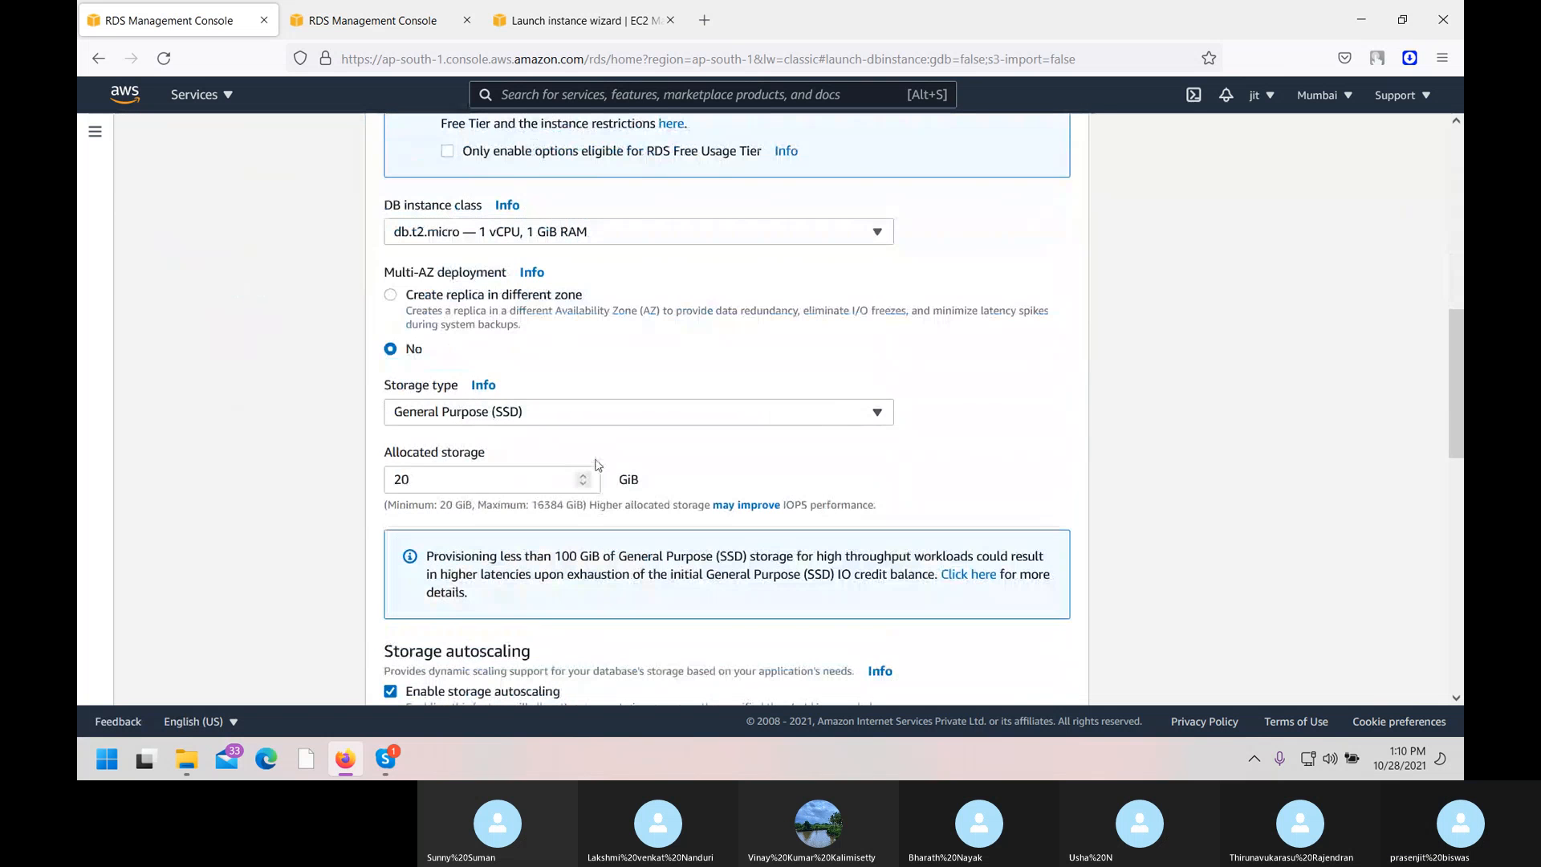
{"action": "left_click", "coordinate": [603, 417]}
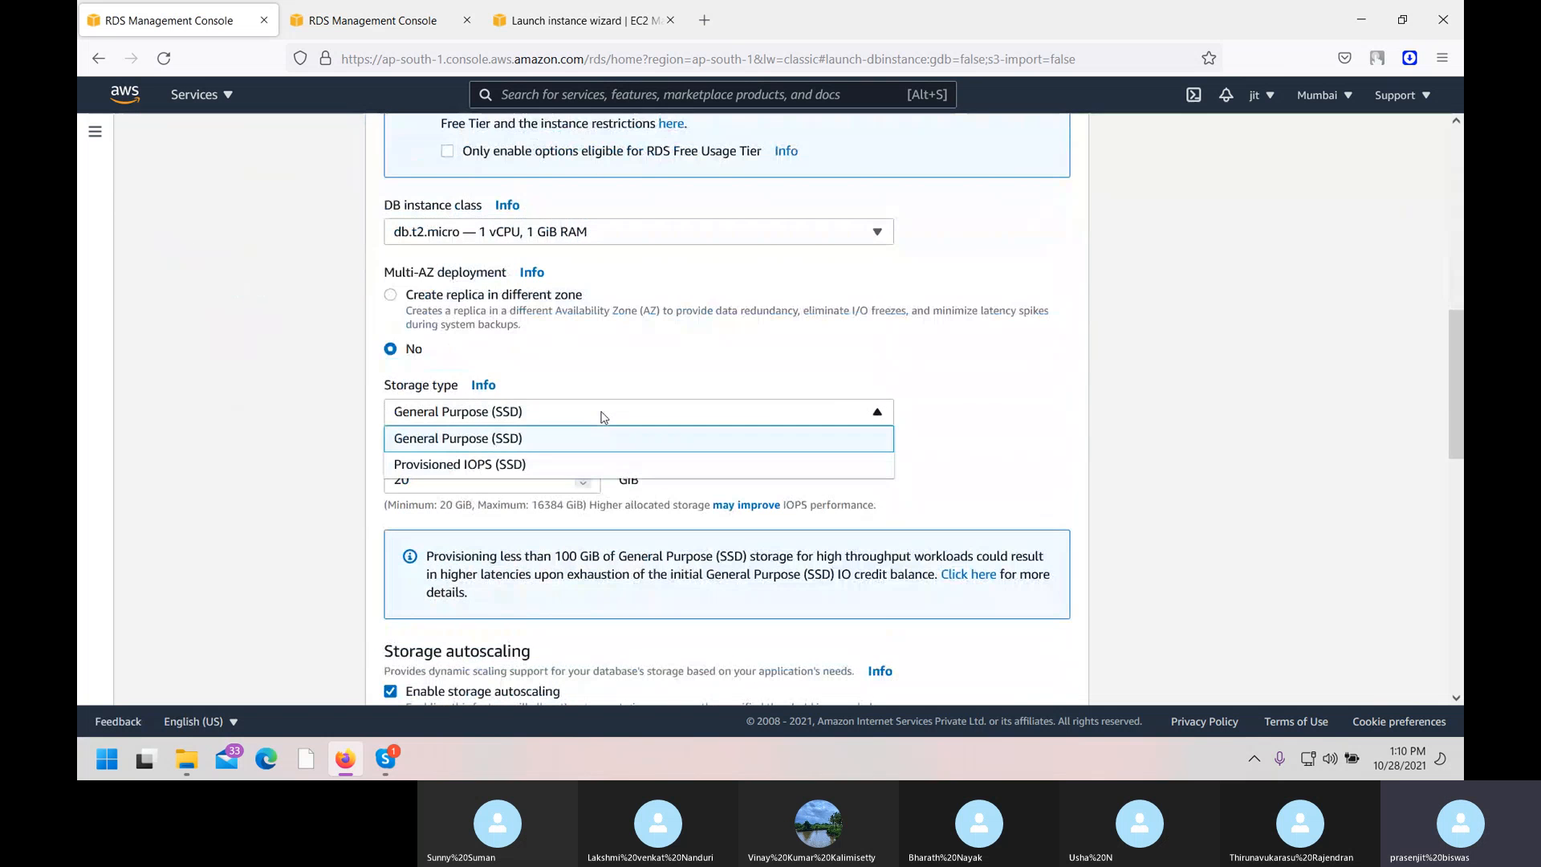
{"action": "left_click", "coordinate": [460, 447]}
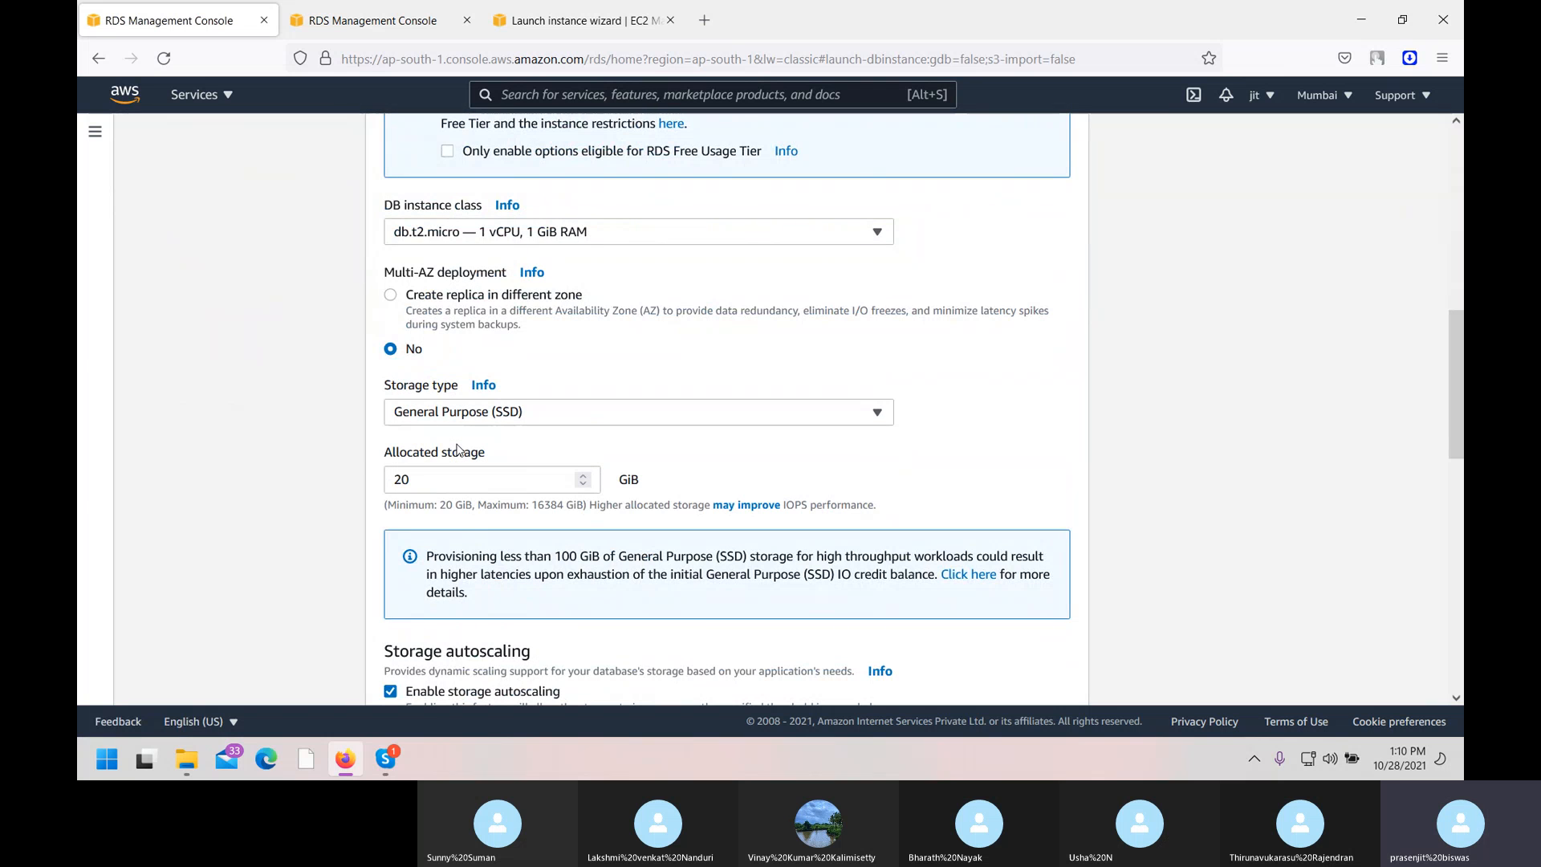
{"action": "left_click", "coordinate": [391, 7]}
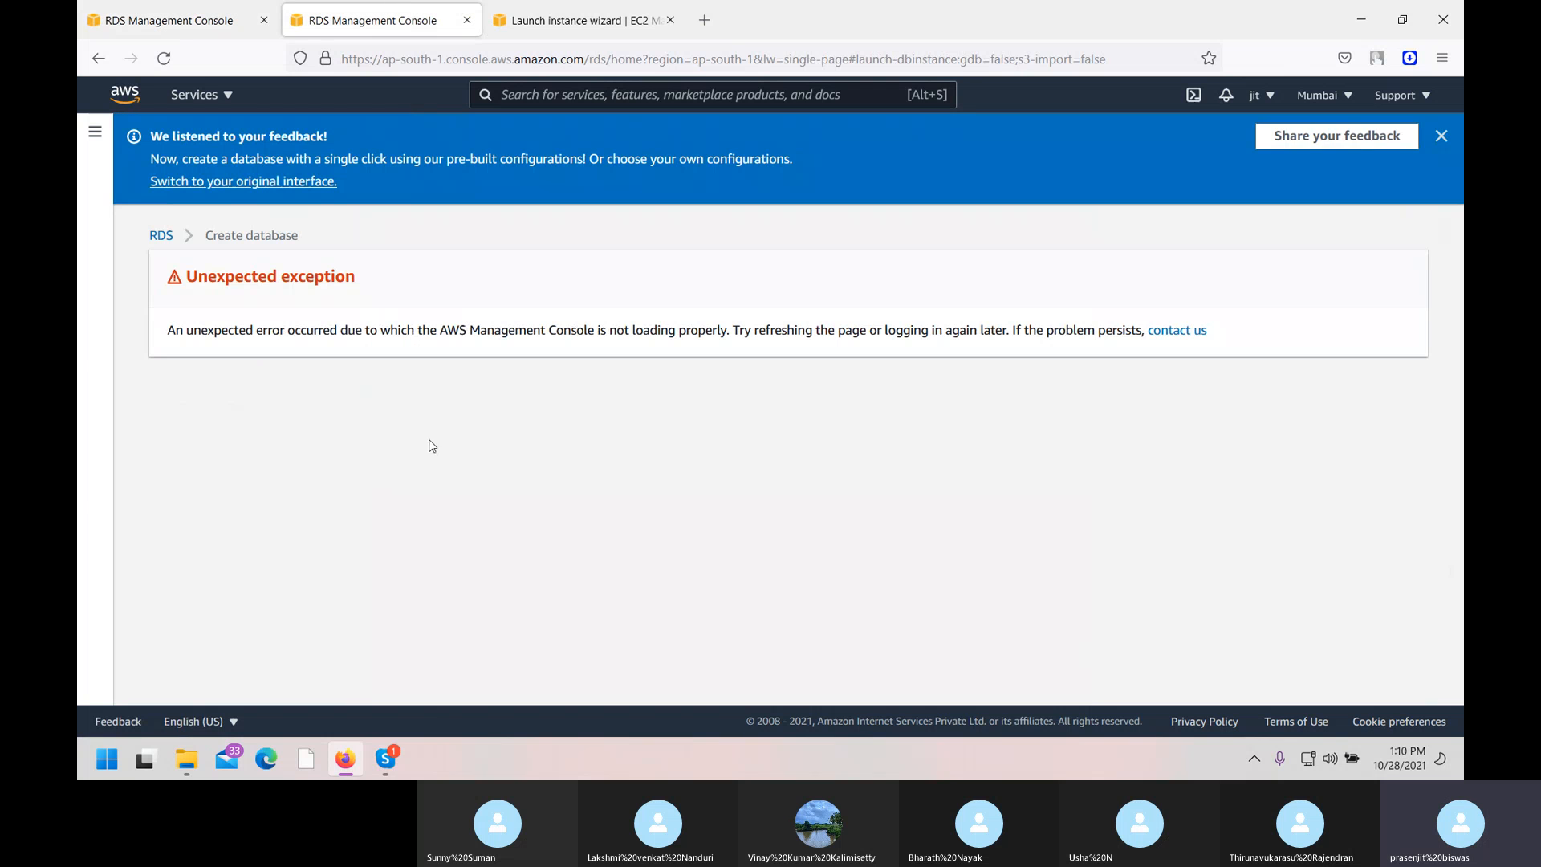
In the classic form, uncheck Enable storage autoscaling; estimated cost stays 20.14 USD.
{"action": "left_click", "coordinate": [181, 6]}
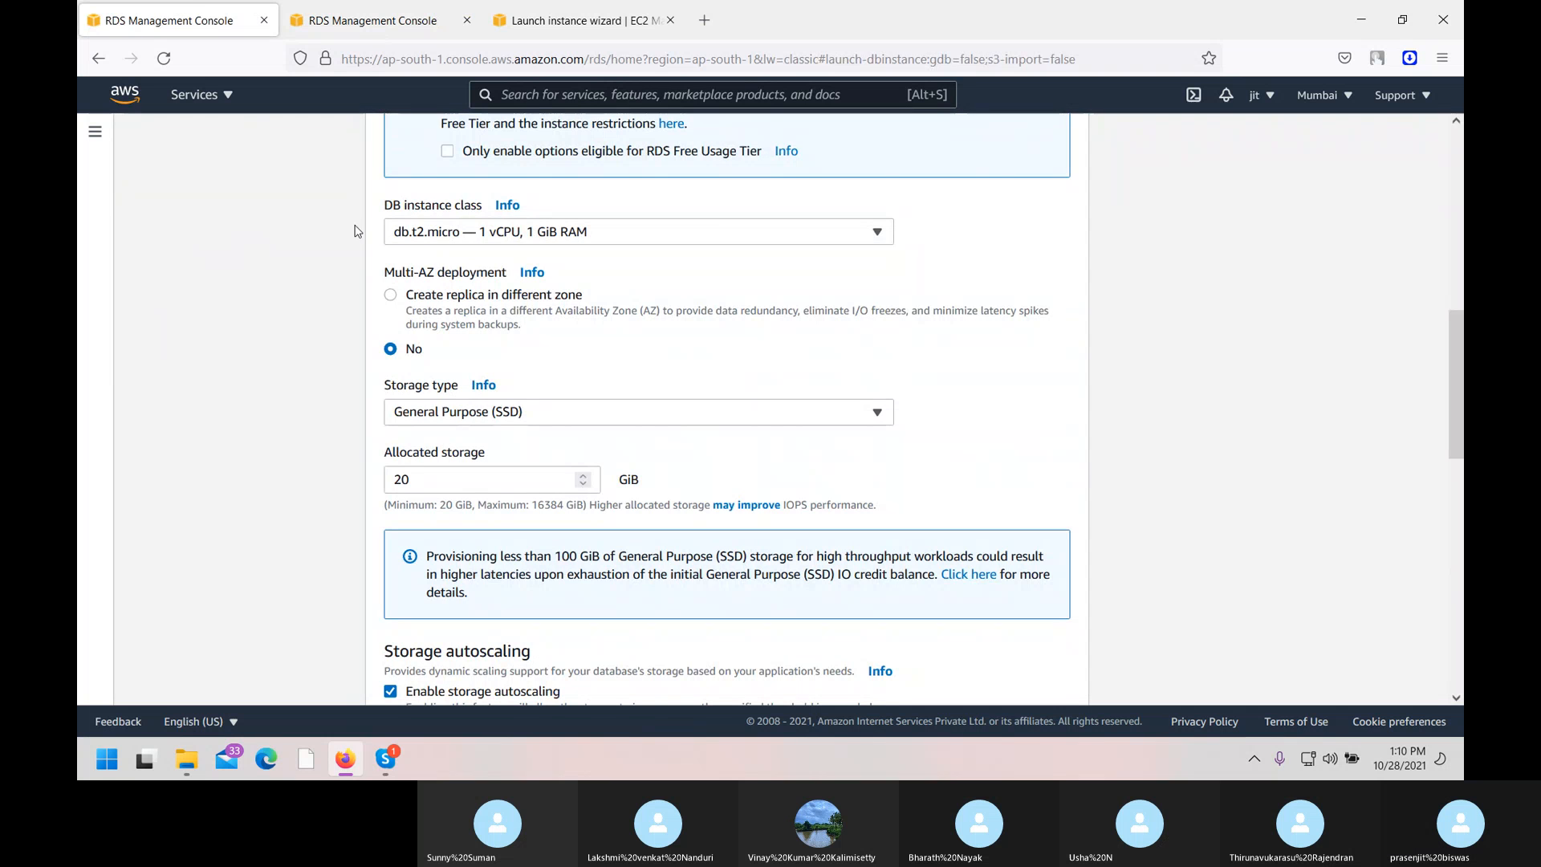
{"action": "scroll", "coordinate": [411, 331], "scroll_direction": "down", "scroll_amount": 5}
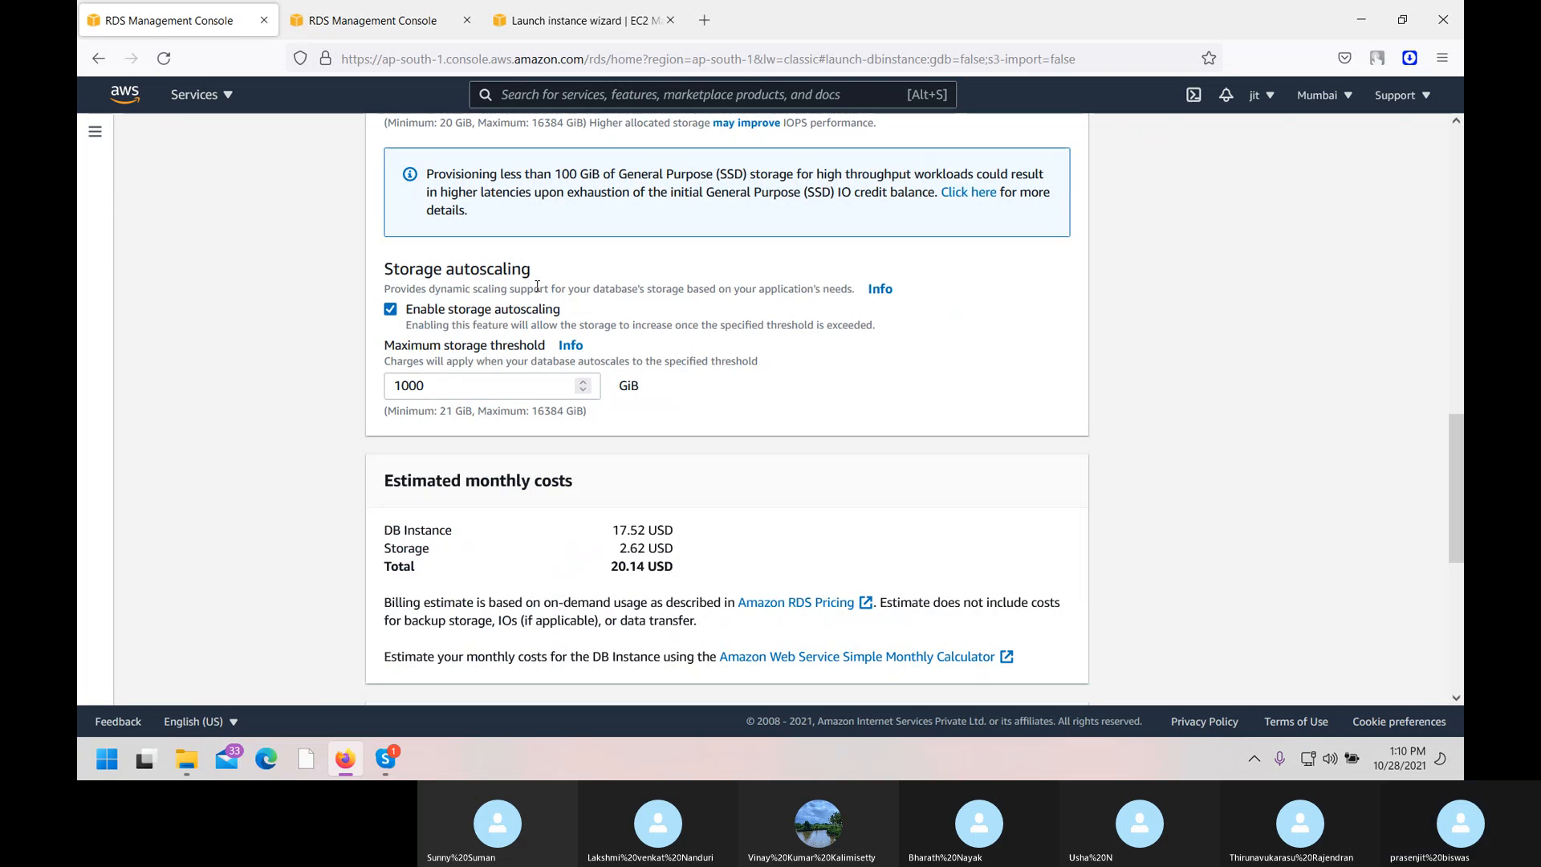
{"action": "left_click", "coordinate": [391, 311]}
{"action": "scroll", "coordinate": [564, 466], "scroll_direction": "up", "scroll_amount": 1}
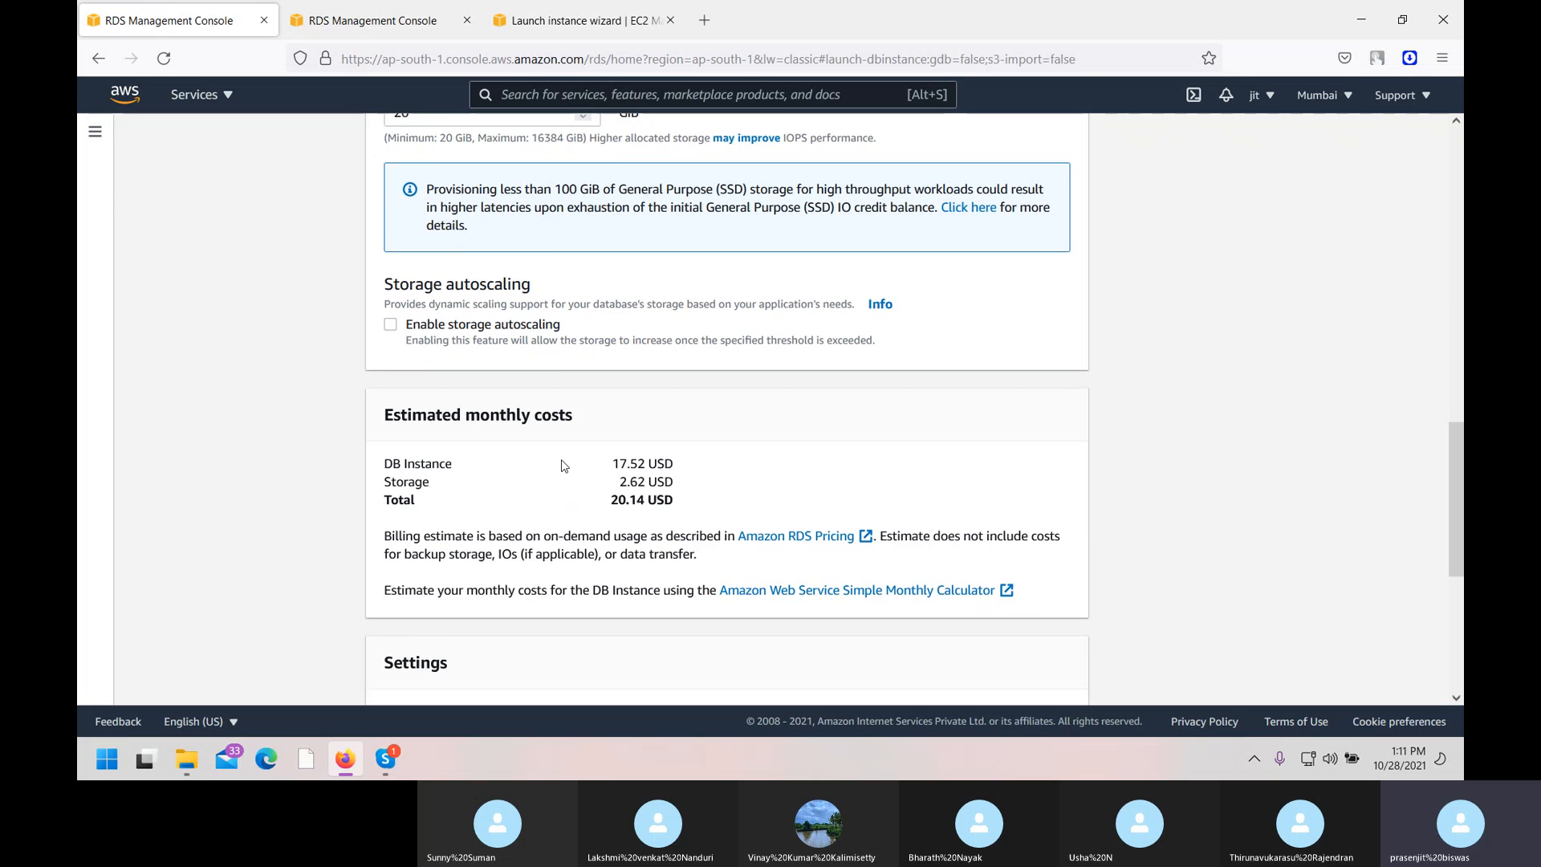
{"action": "scroll", "coordinate": [564, 465], "scroll_direction": "down", "scroll_amount": 5}
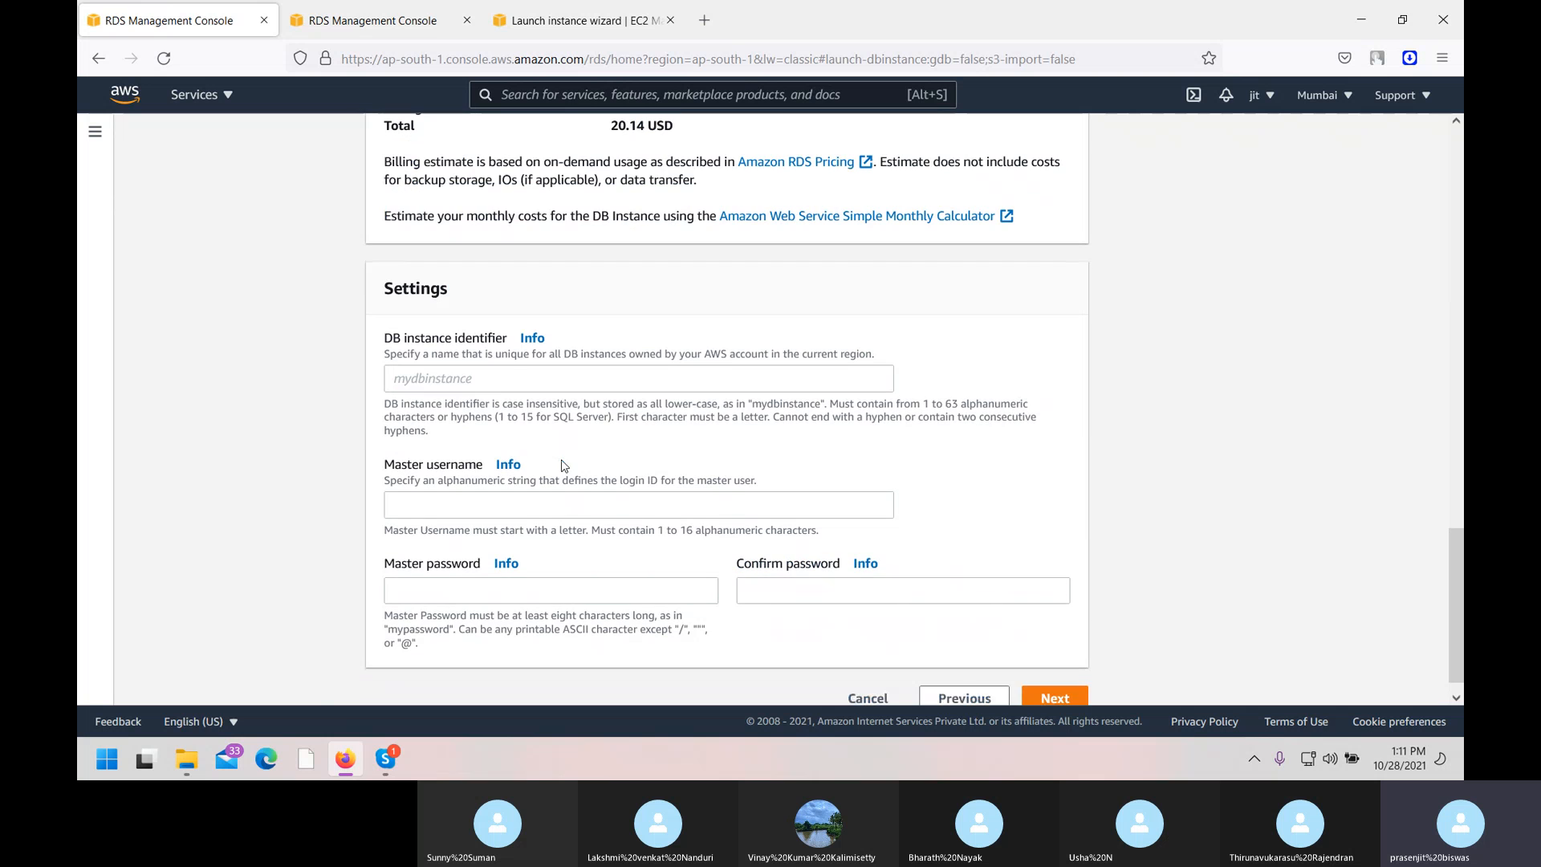
Enter DB instance identifier mydatabase and master username admin, then enter and confirm the master password.
{"action": "left_click", "coordinate": [464, 379]}
{"action": "type", "text": "mydatabase"}
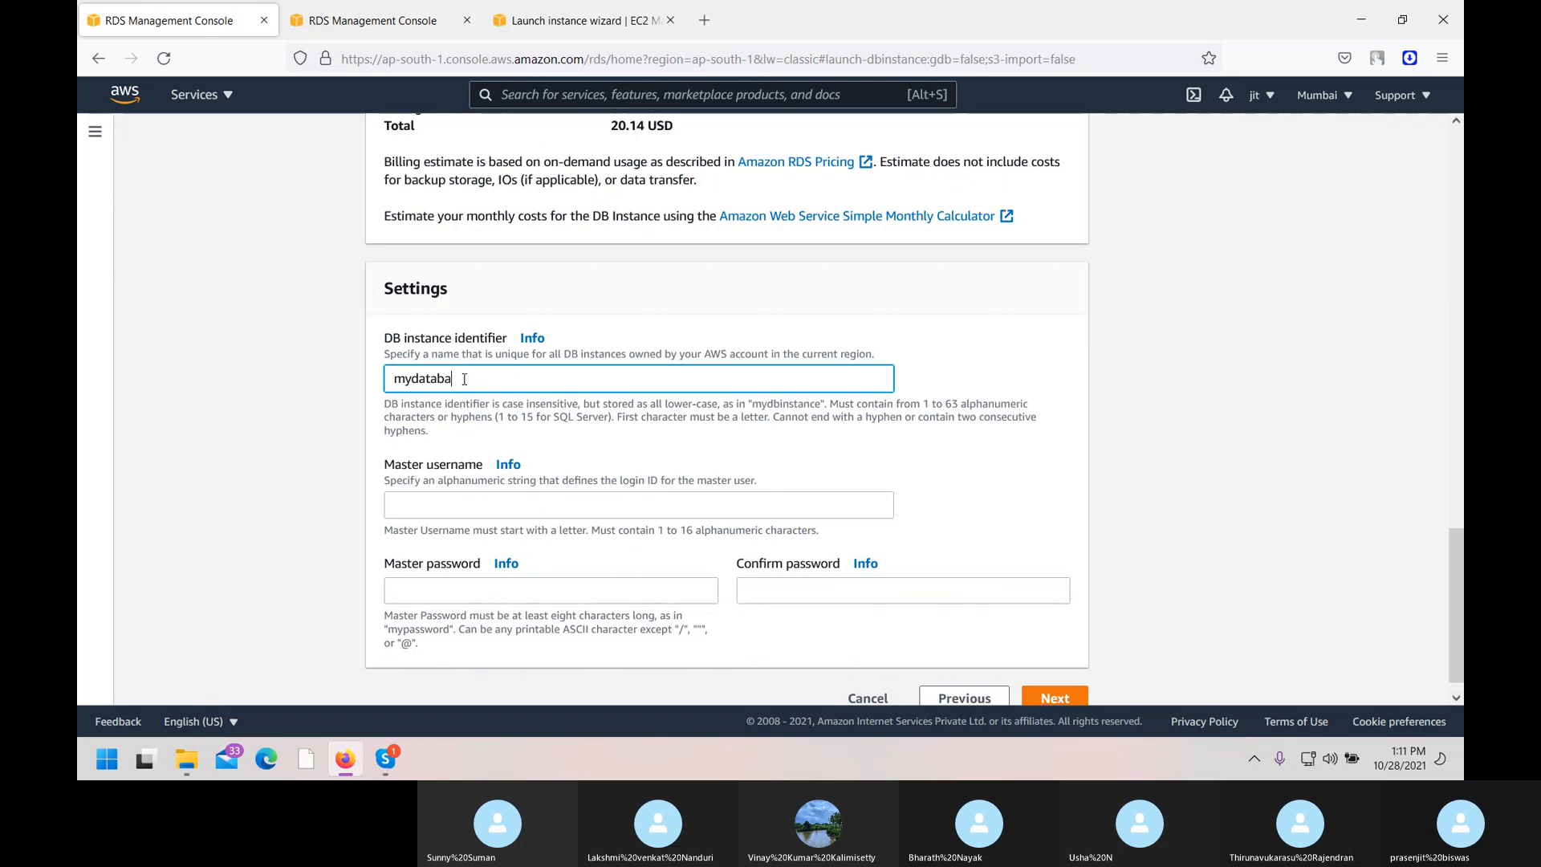
{"action": "left_click", "coordinate": [427, 505]}
{"action": "type", "text": "admin"}
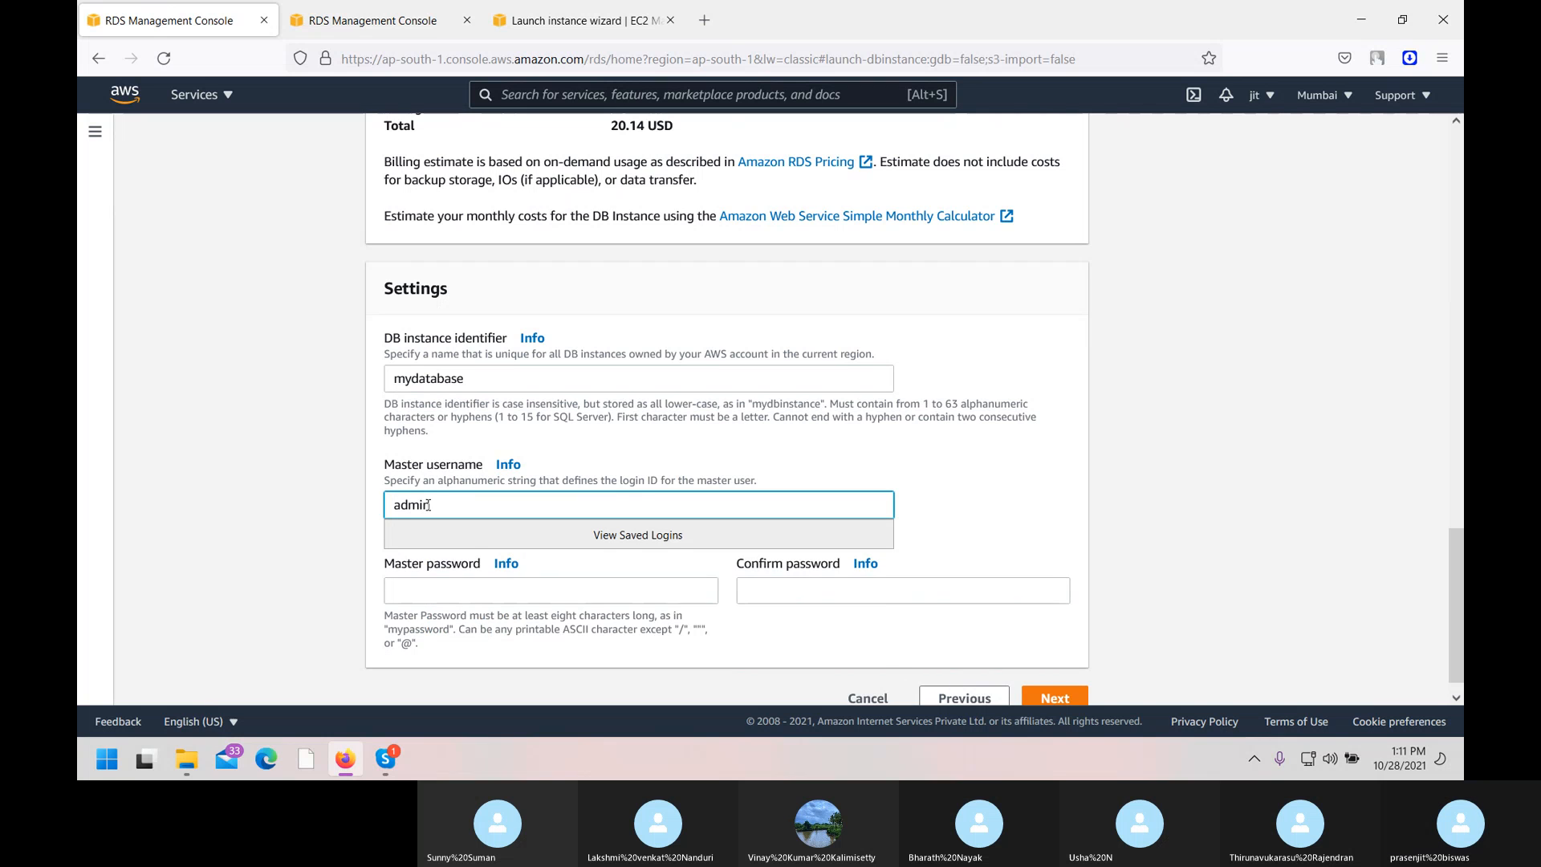
{"action": "left_click", "coordinate": [531, 591]}
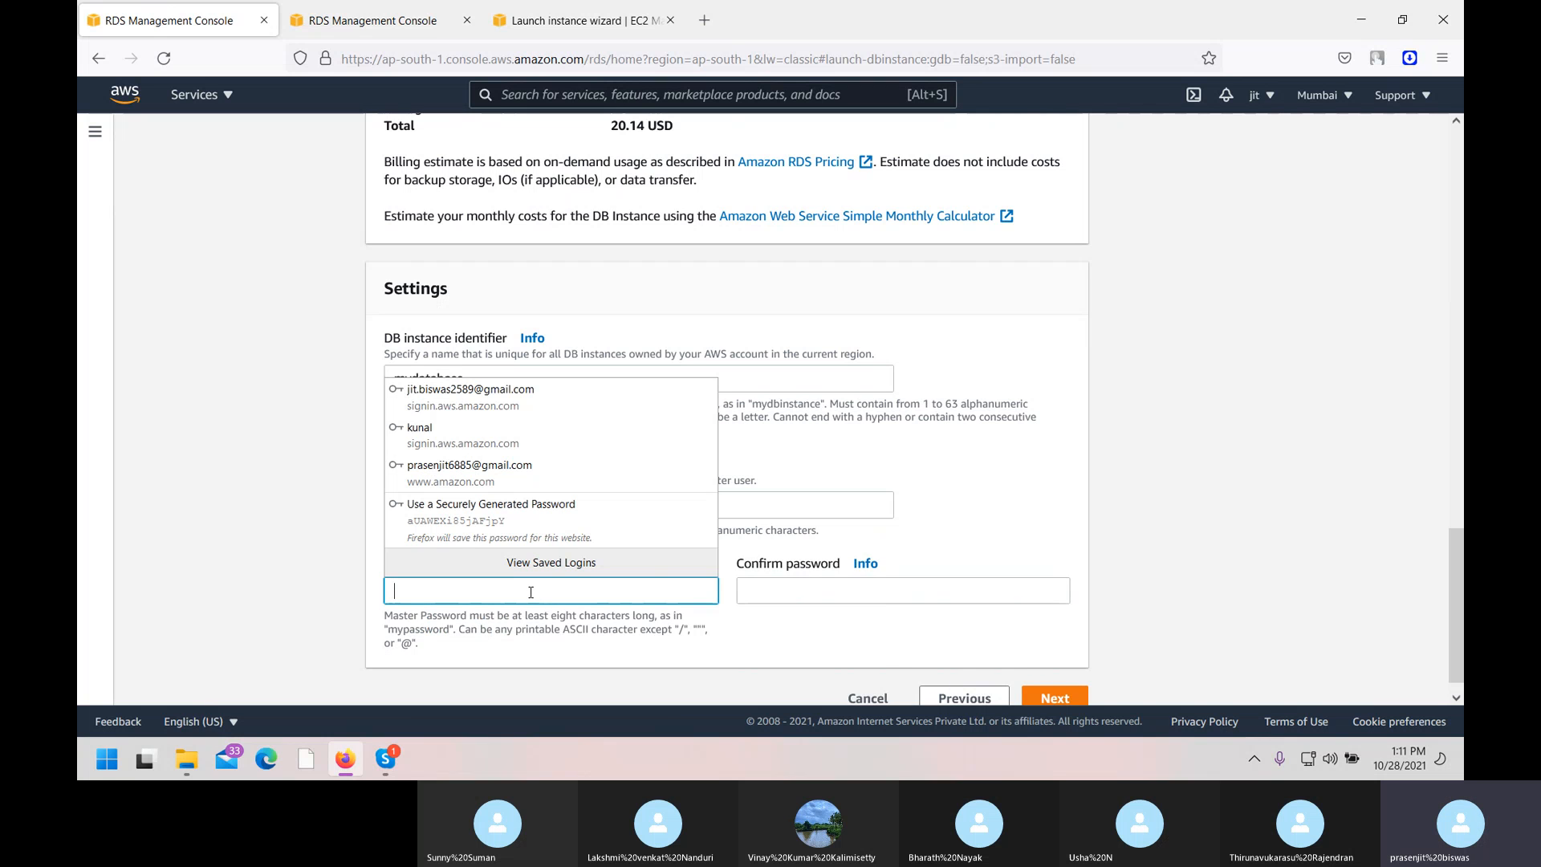
{"action": "type", "text": "ad"}
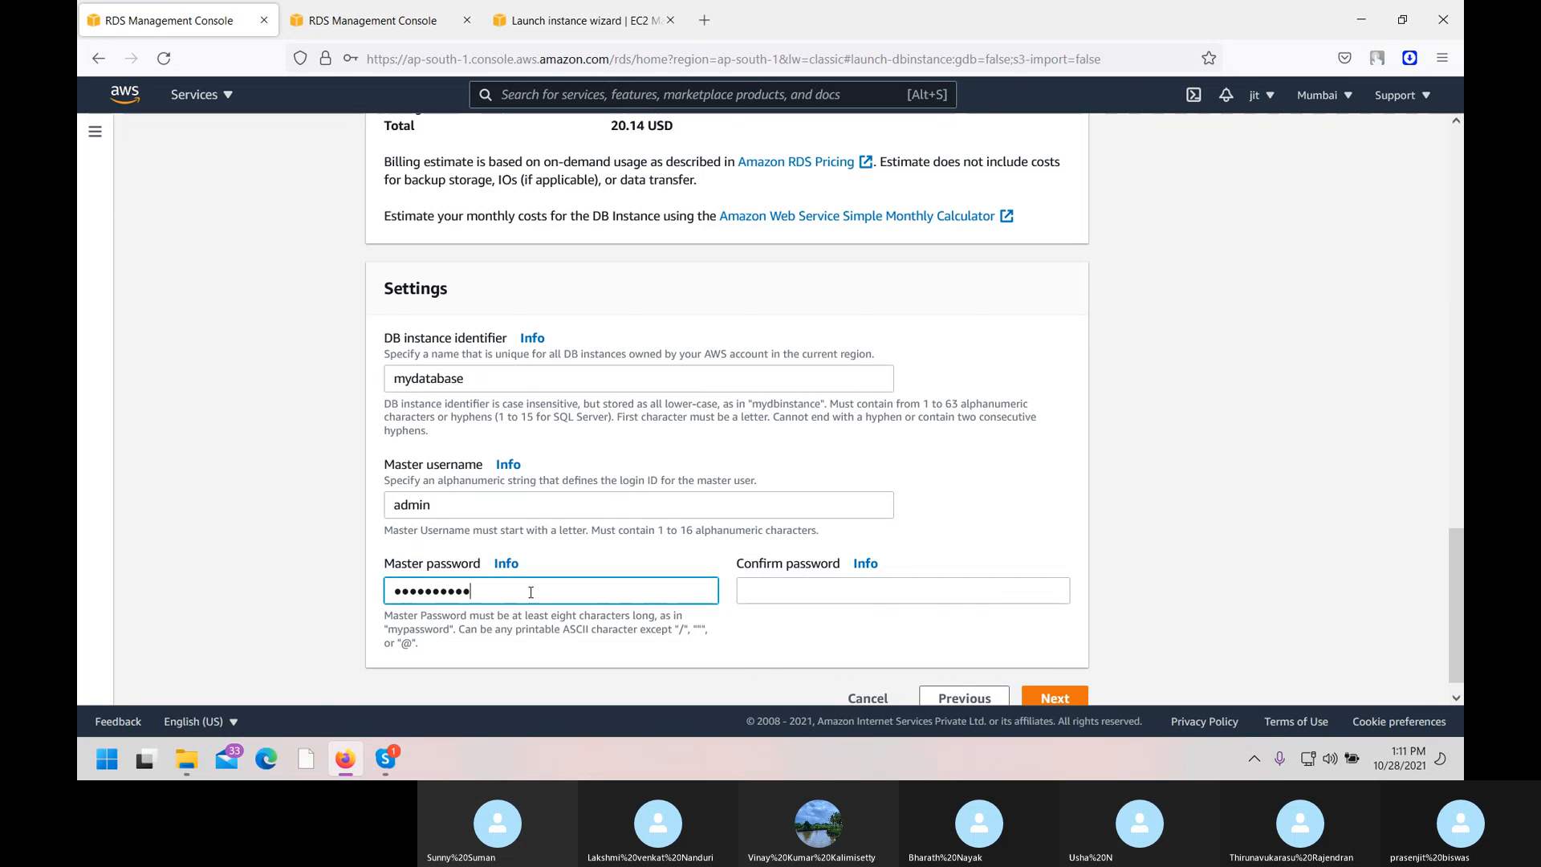
{"action": "left_click", "coordinate": [822, 595]}
{"action": "type", "text": "ad"}
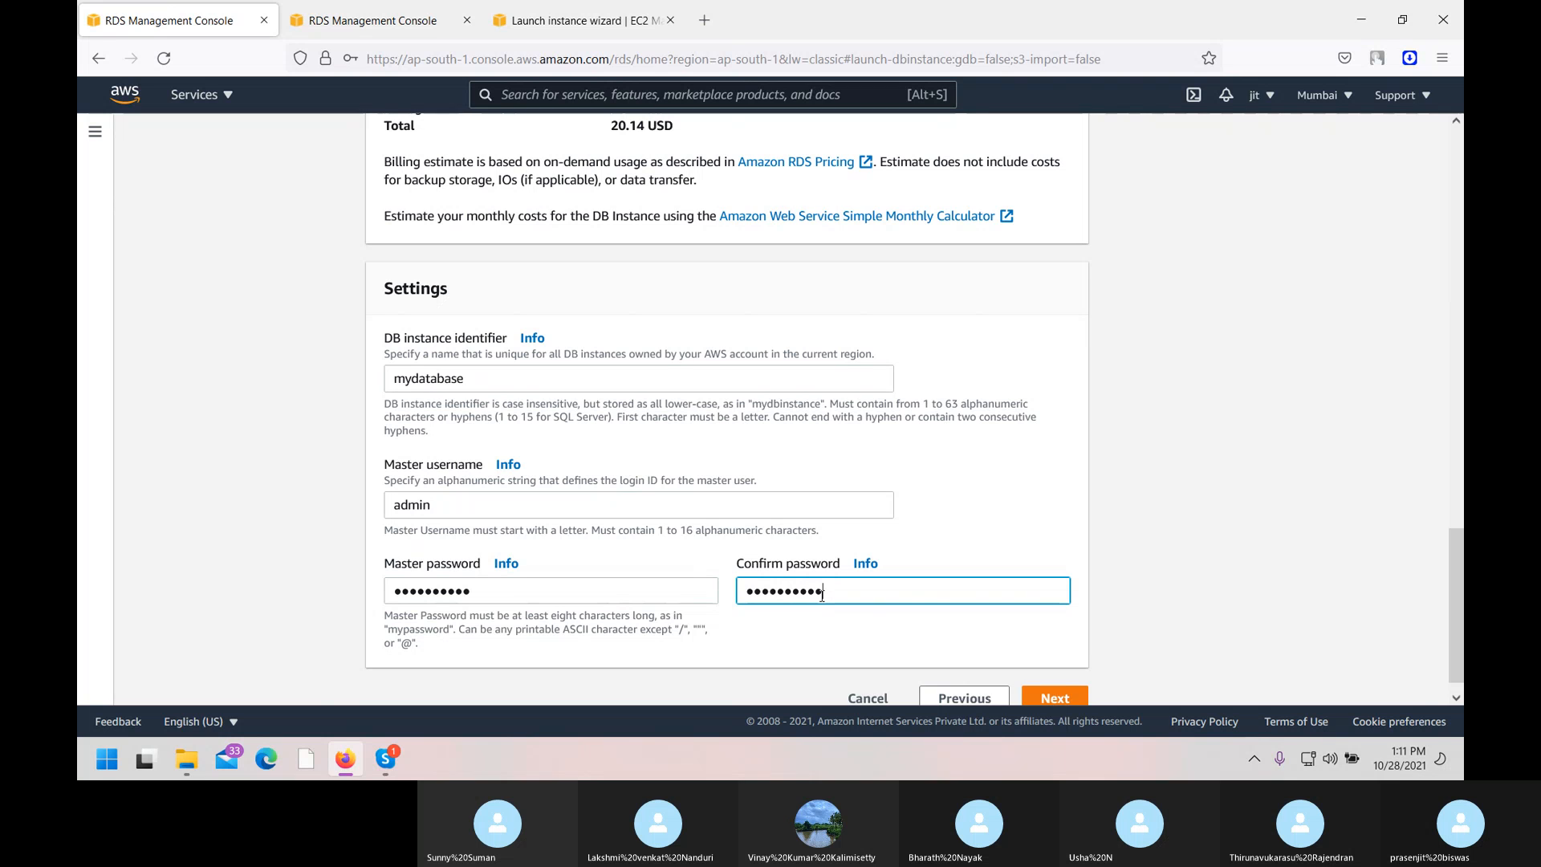
{"action": "key", "text": "BackSpace"}
{"action": "key", "text": "BackSpace"}
{"action": "key", "text": "BackSpace"}
{"action": "key", "text": "BackSpace"}
{"action": "key", "text": "BackSpace"}
{"action": "key", "text": "BackSpace"}
{"action": "key", "text": "BackSpace"}
{"action": "key", "text": "BackSpace"}
{"action": "key", "text": "BackSpace"}
{"action": "key", "text": "BackSpace"}
{"action": "type", "text": "ad"}
{"action": "scroll", "coordinate": [823, 597], "scroll_direction": "down", "scroll_amount": 1}
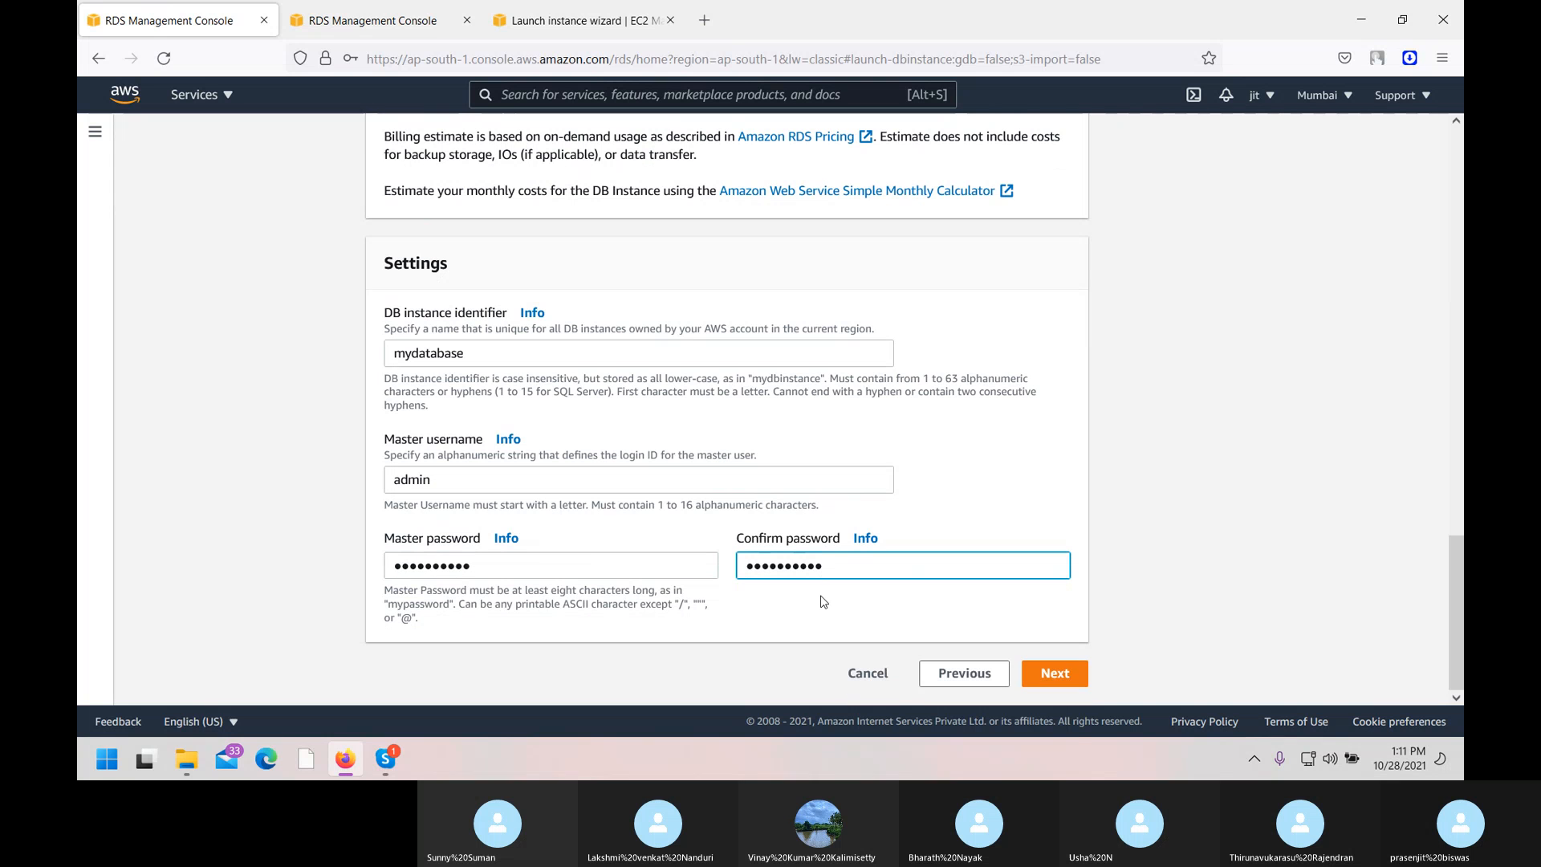
Place the database in the batch12 VPC, publicly accessible, with no availability zone preference.
{"action": "left_click", "coordinate": [1076, 678]}
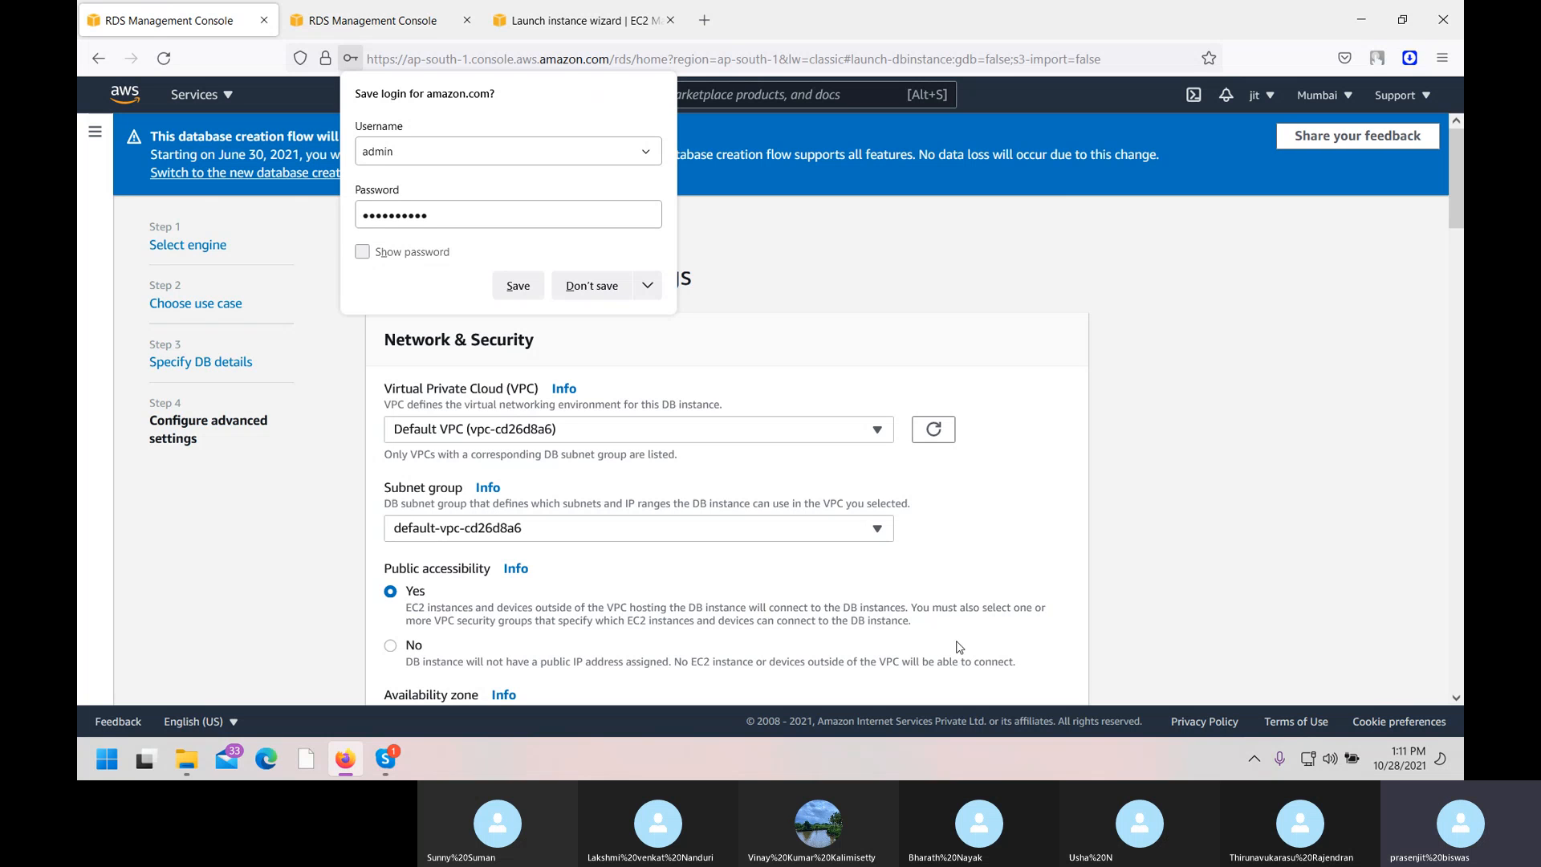
{"action": "left_click", "coordinate": [641, 433]}
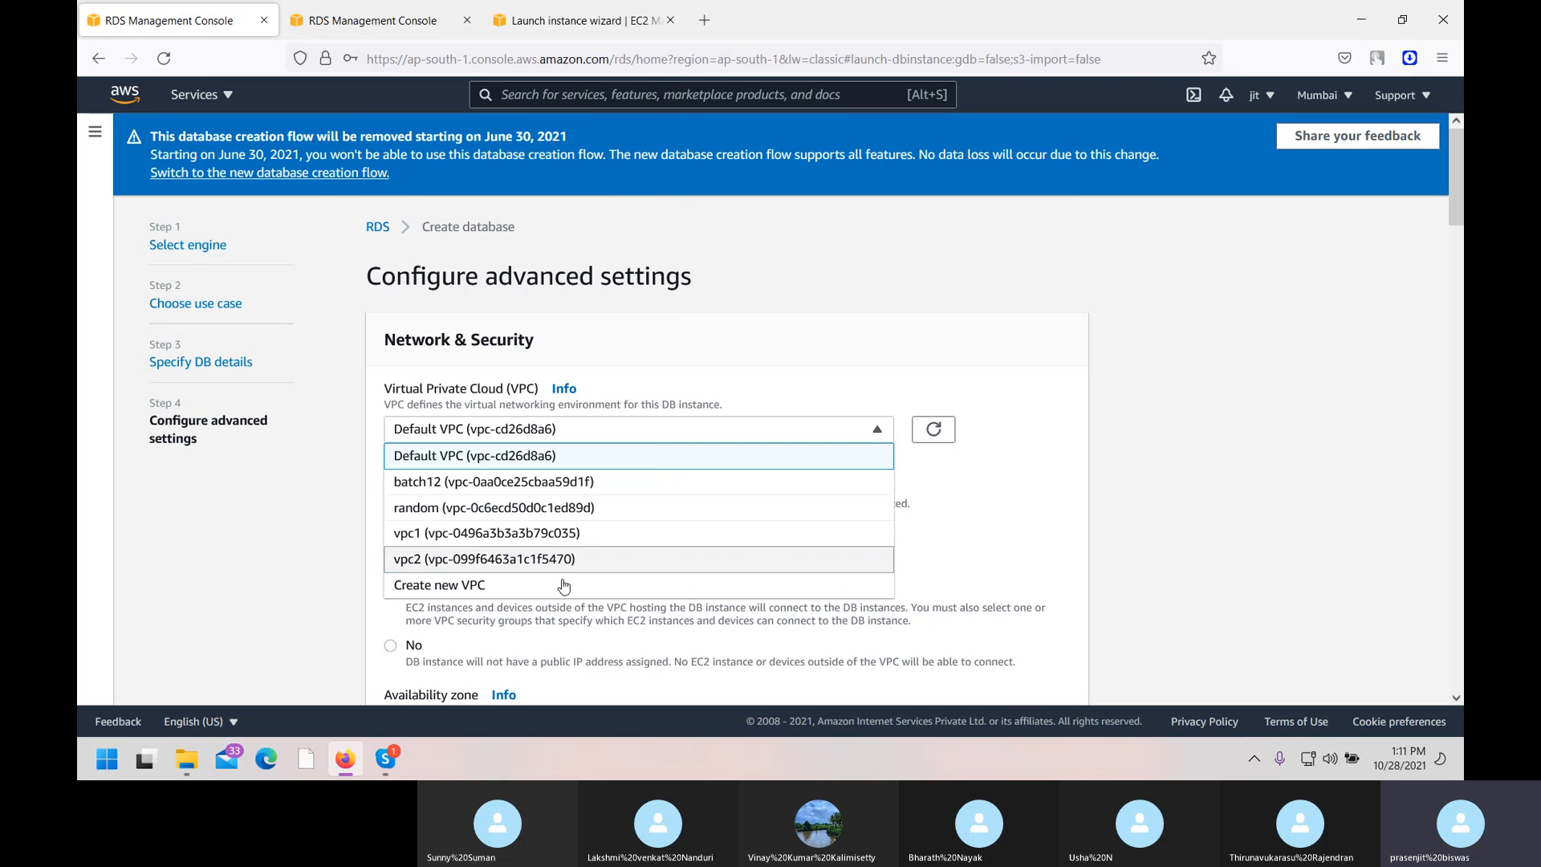
{"action": "left_click", "coordinate": [459, 481]}
{"action": "left_click", "coordinate": [567, 531]}
{"action": "left_click", "coordinate": [567, 531]}
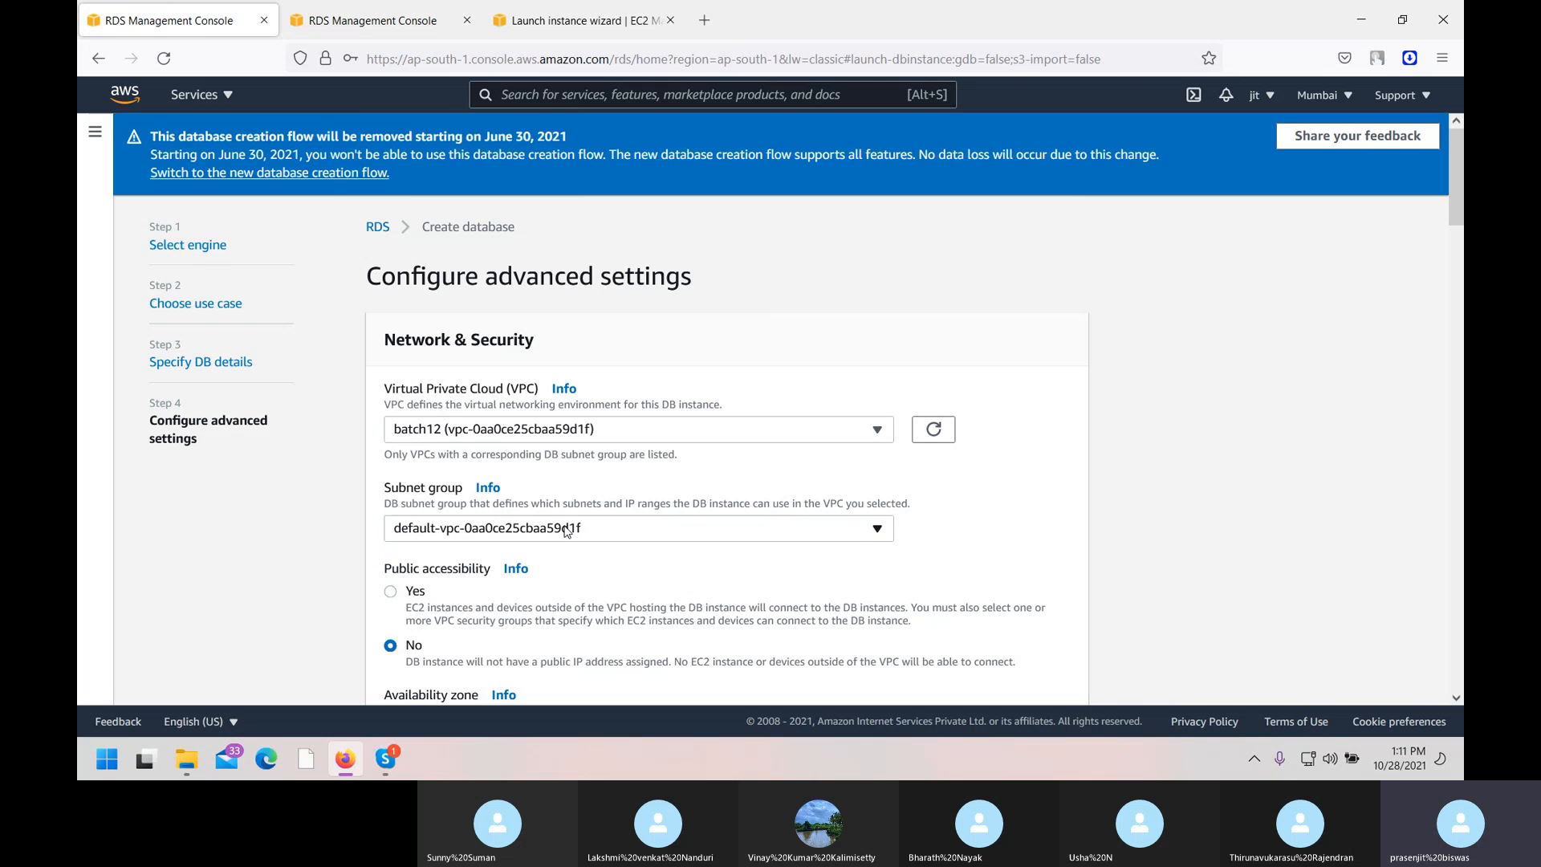
{"action": "scroll", "coordinate": [564, 535], "scroll_direction": "down", "scroll_amount": 3}
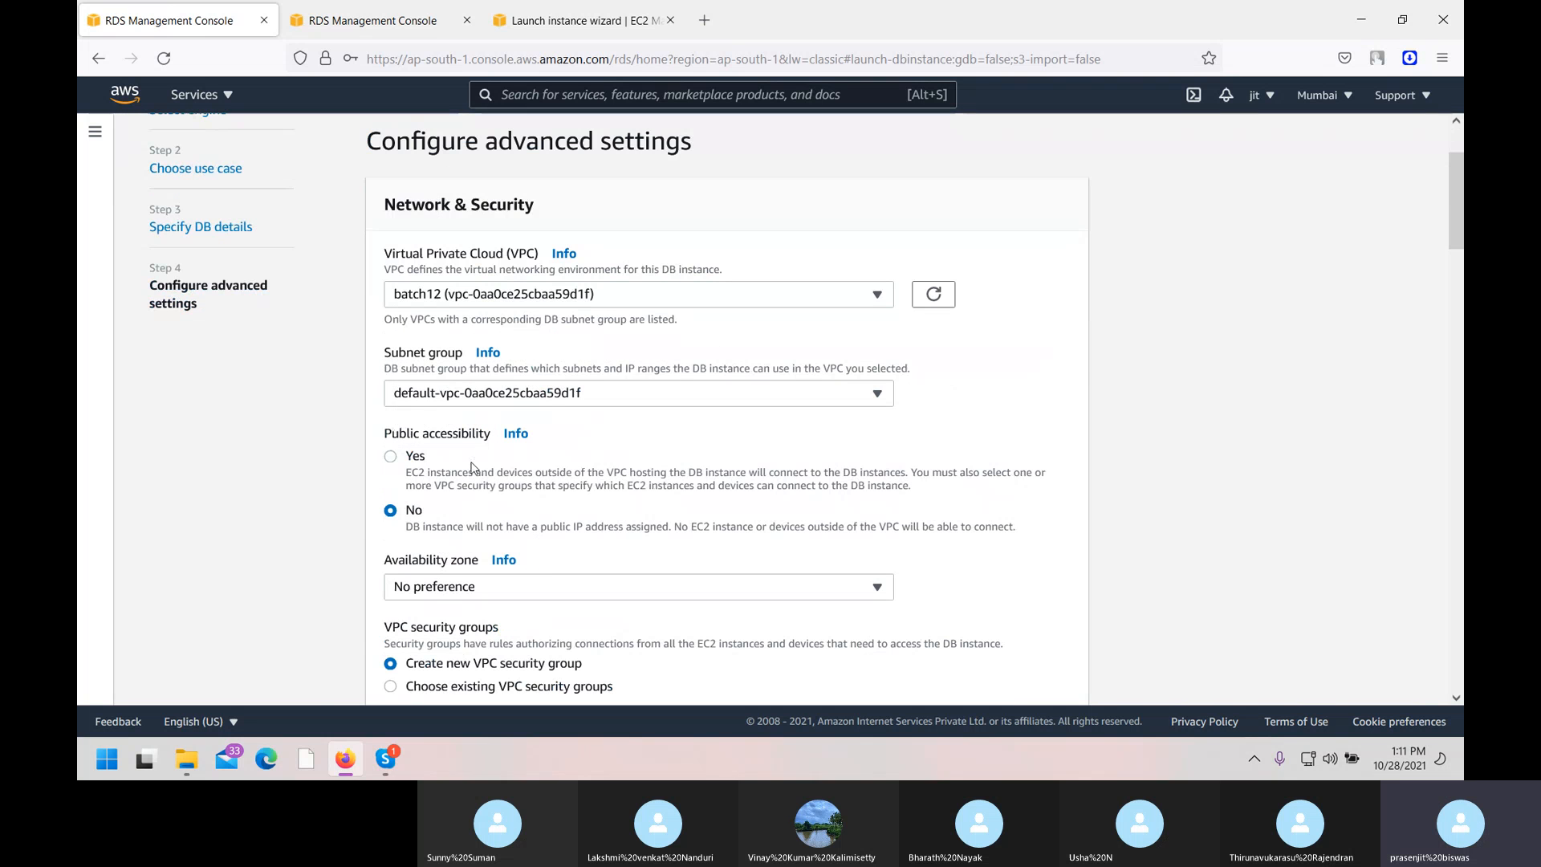
{"action": "left_click", "coordinate": [392, 457]}
{"action": "scroll", "coordinate": [535, 428], "scroll_direction": "down", "scroll_amount": 3}
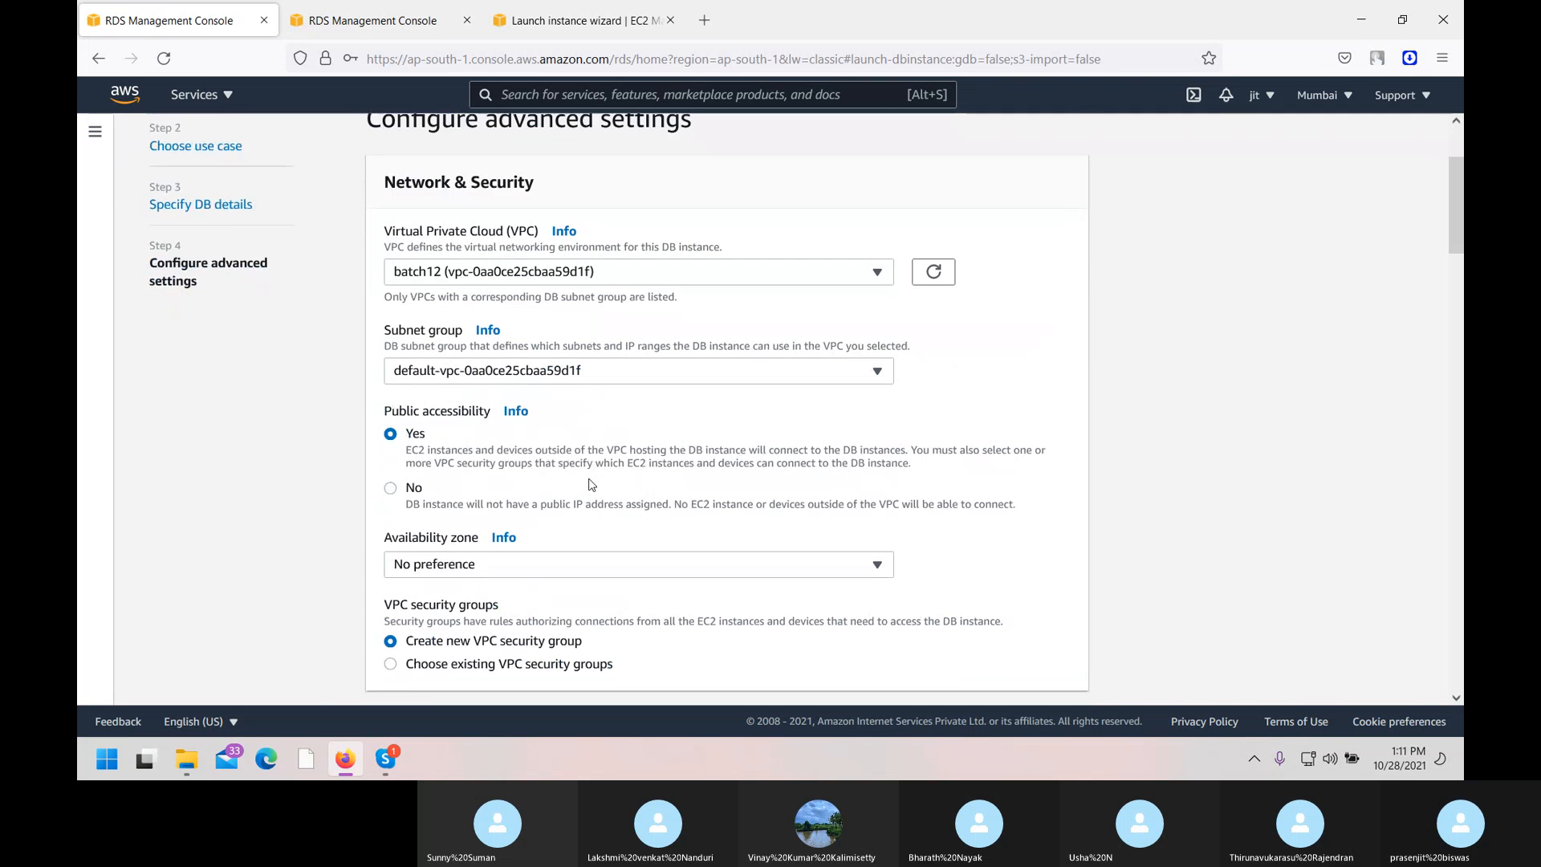
{"action": "left_click", "coordinate": [504, 401]}
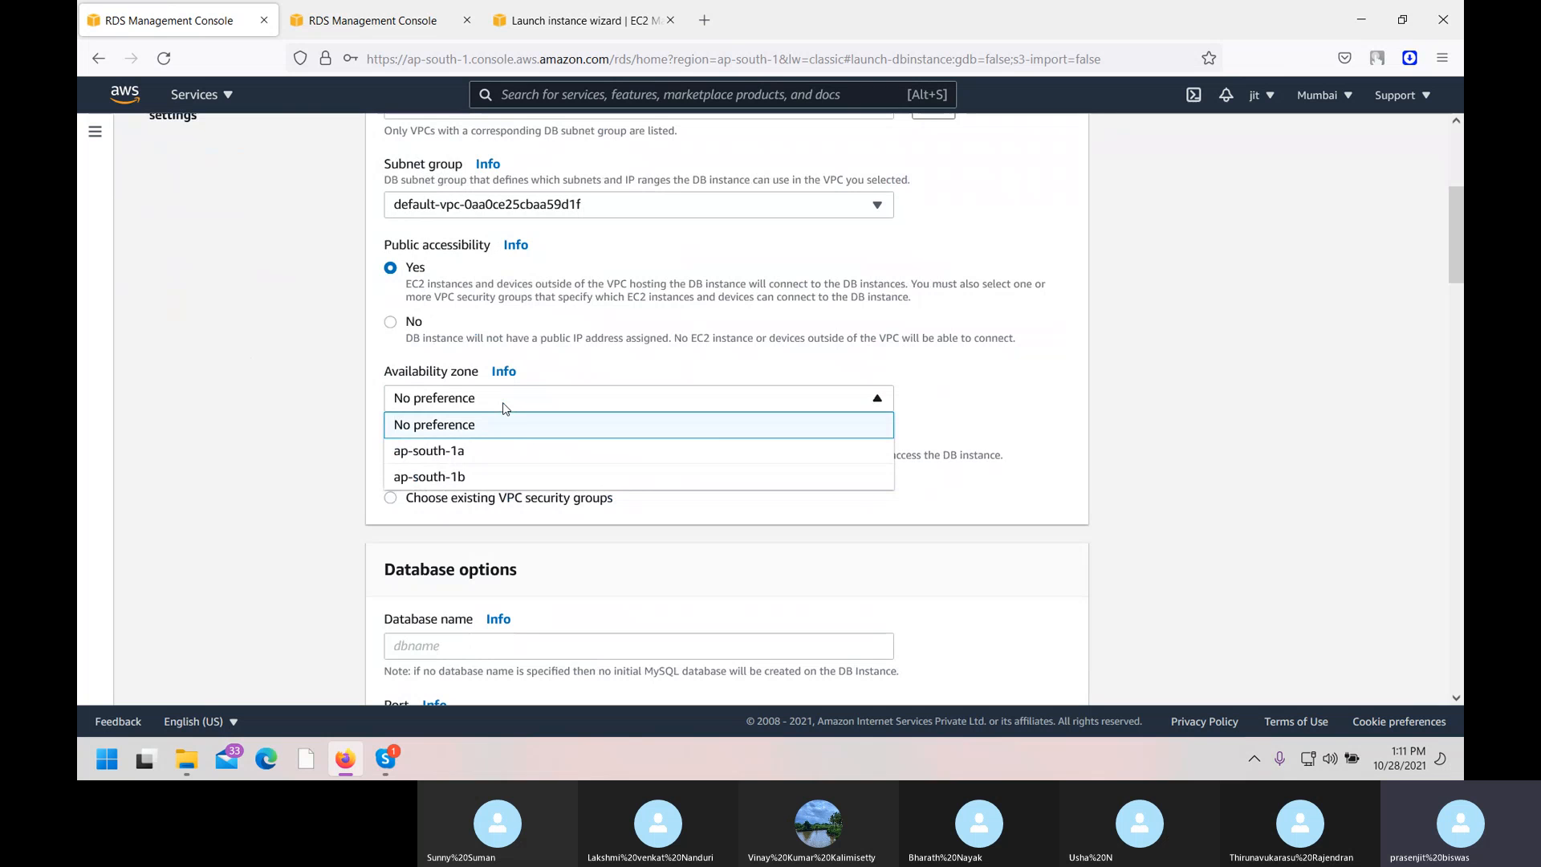
{"action": "left_click", "coordinate": [504, 409]}
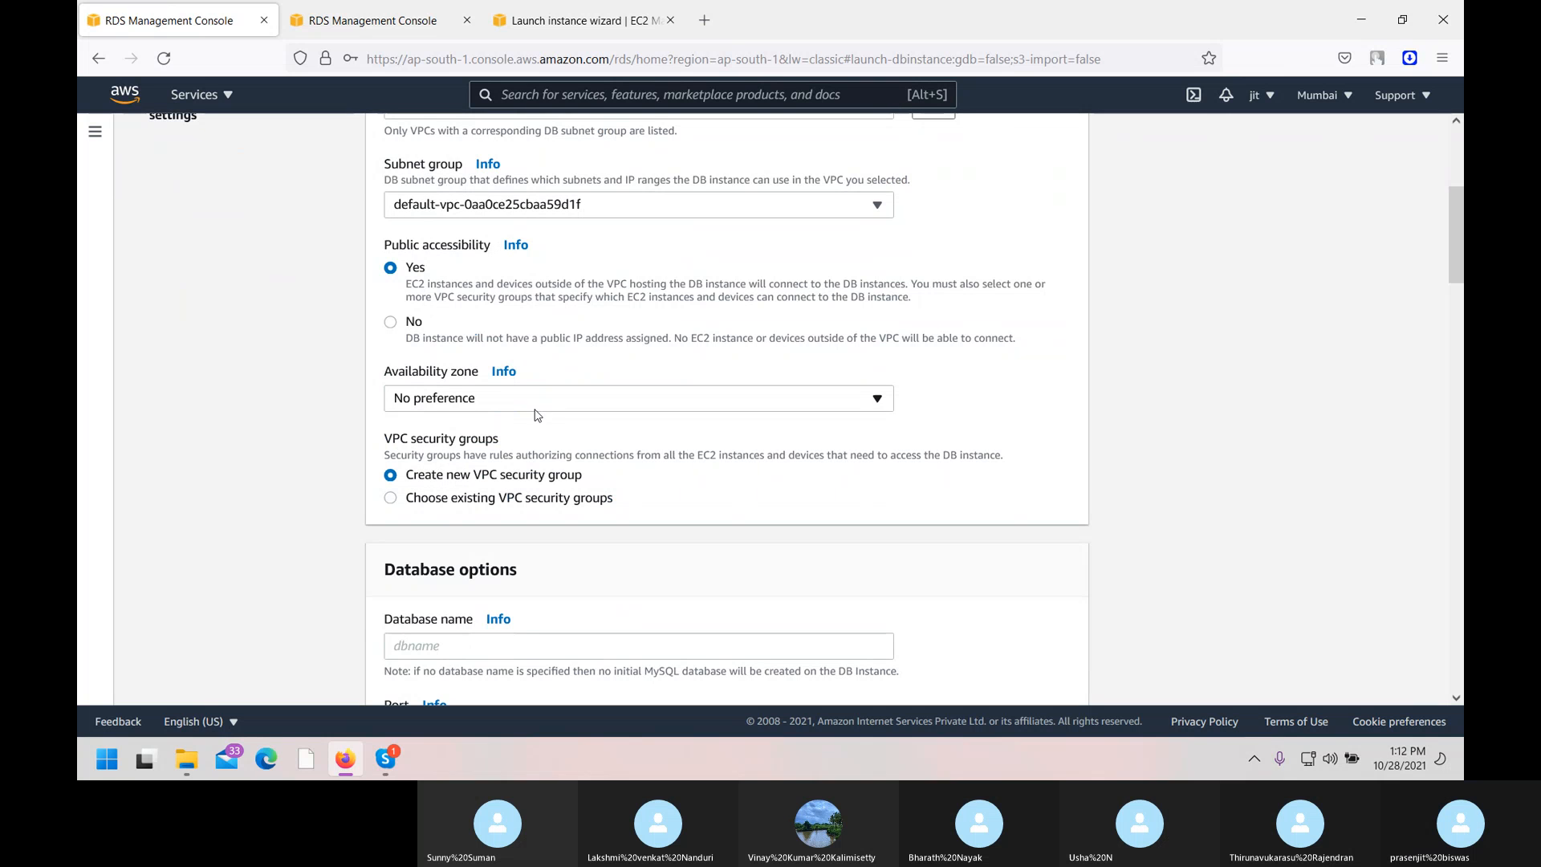
{"action": "scroll", "coordinate": [686, 473], "scroll_direction": "down", "scroll_amount": 3}
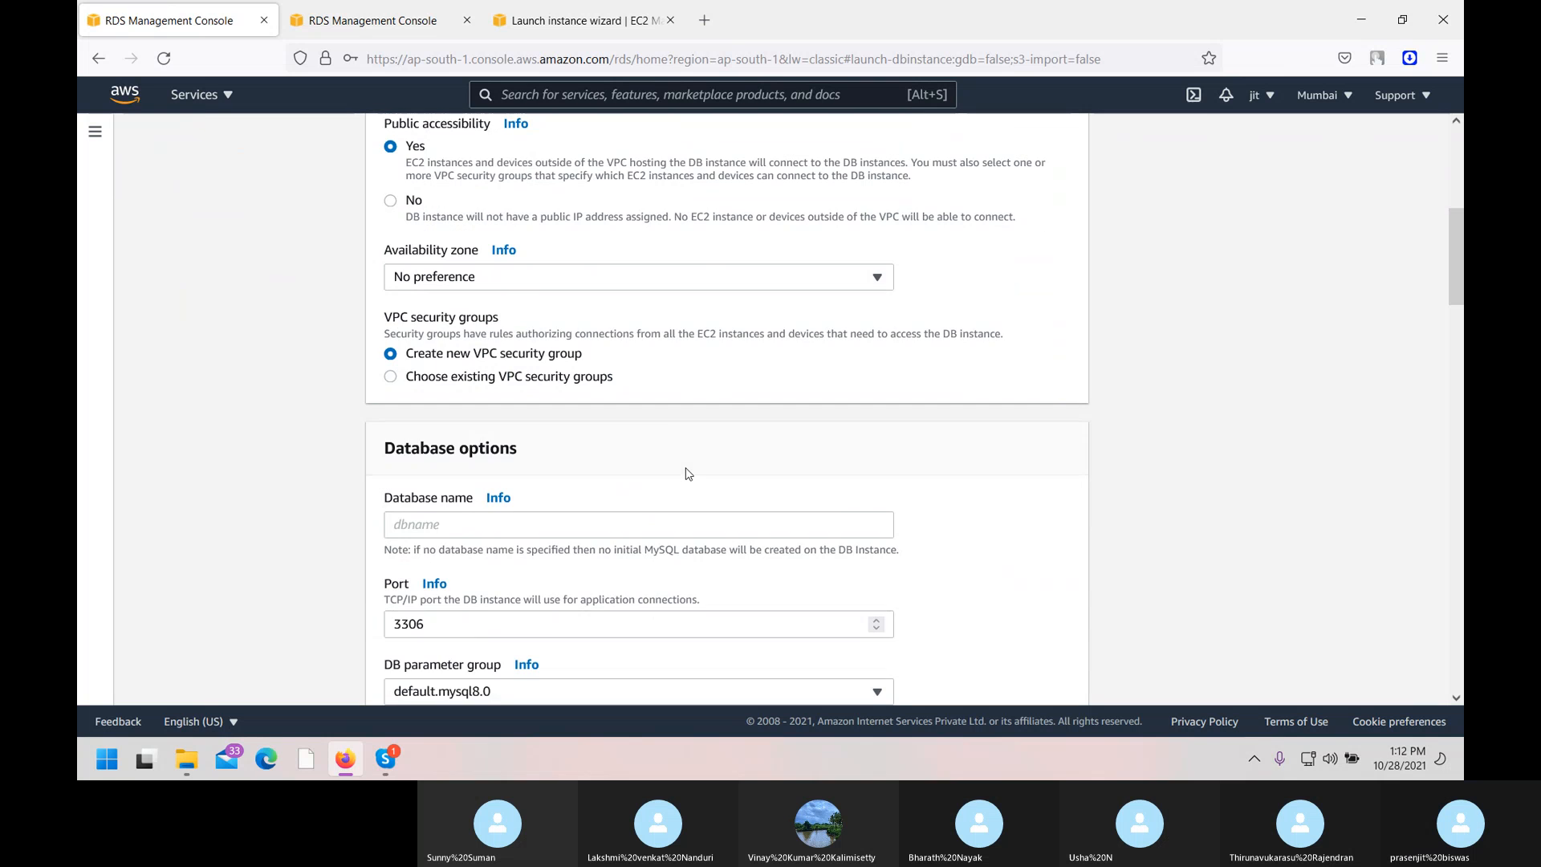
Use existing VPC security groups, adding batch12SG alongside default.
{"action": "left_click", "coordinate": [391, 377]}
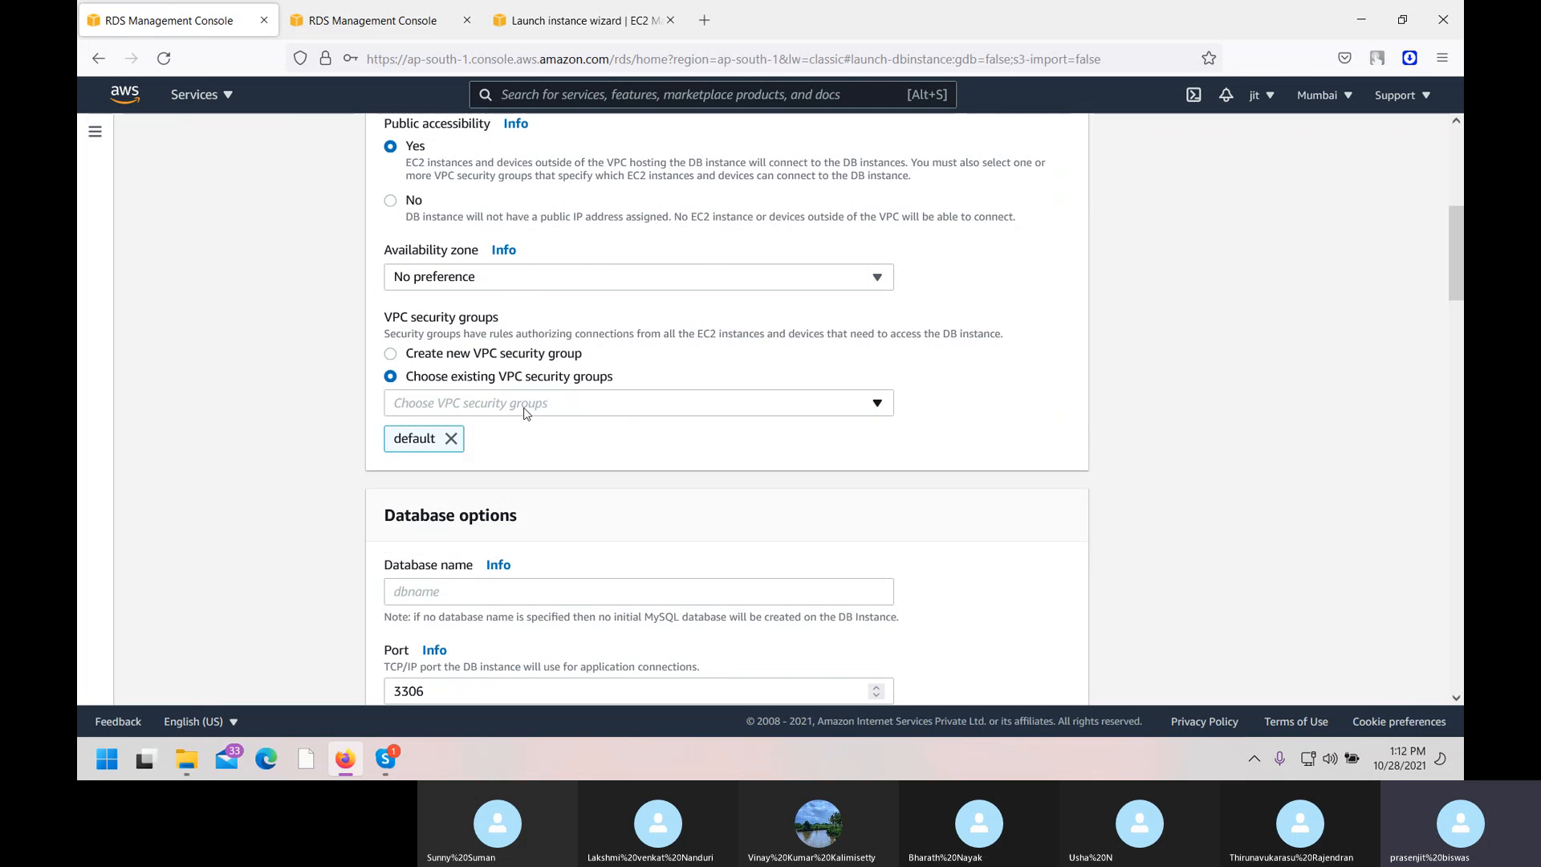
{"action": "left_click", "coordinate": [526, 409]}
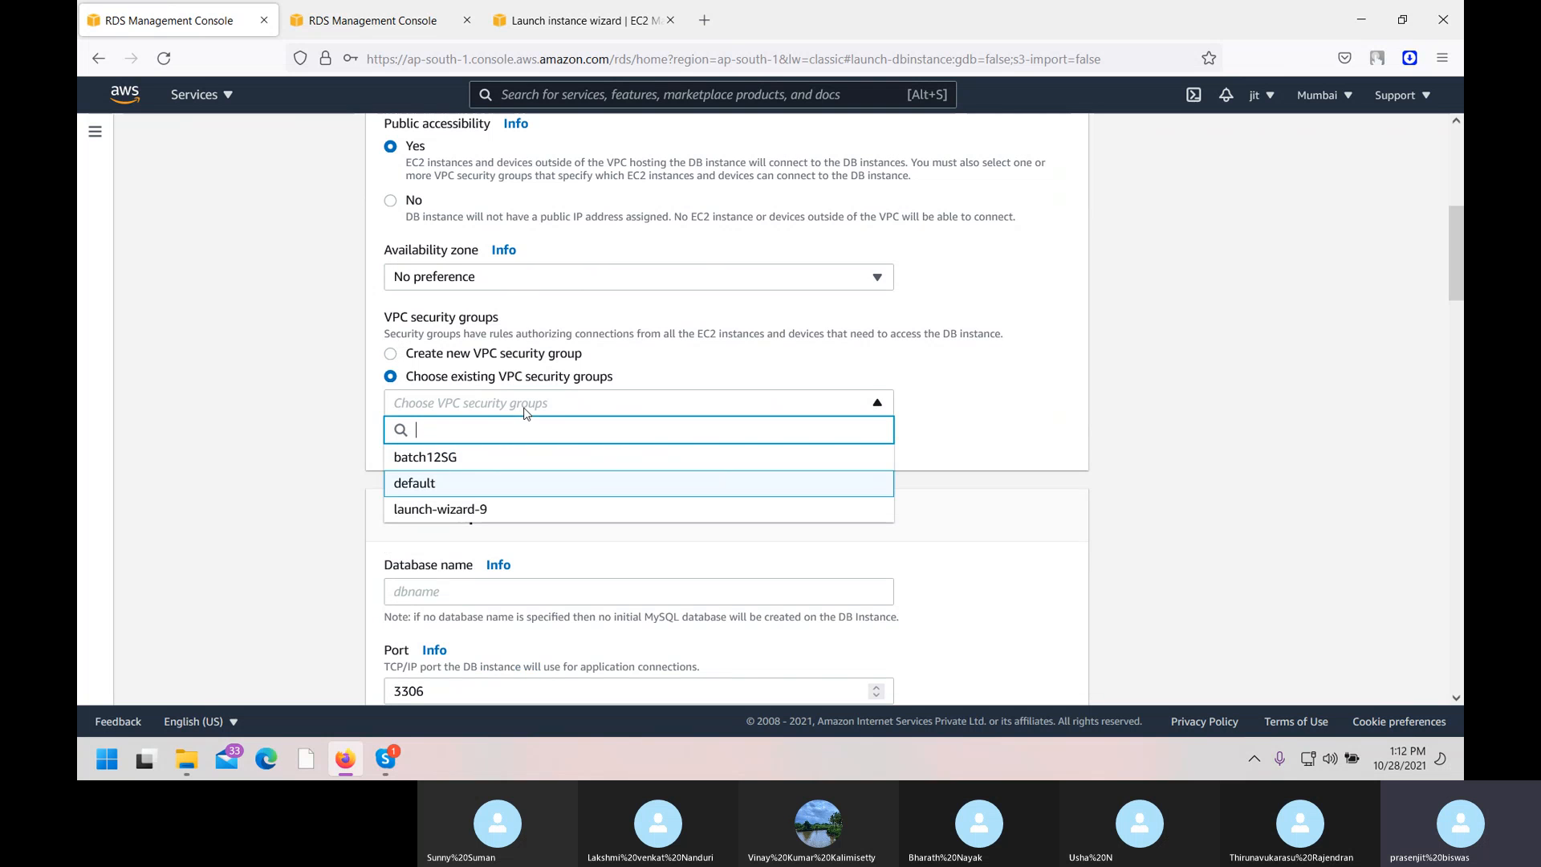
{"action": "left_click", "coordinate": [453, 460]}
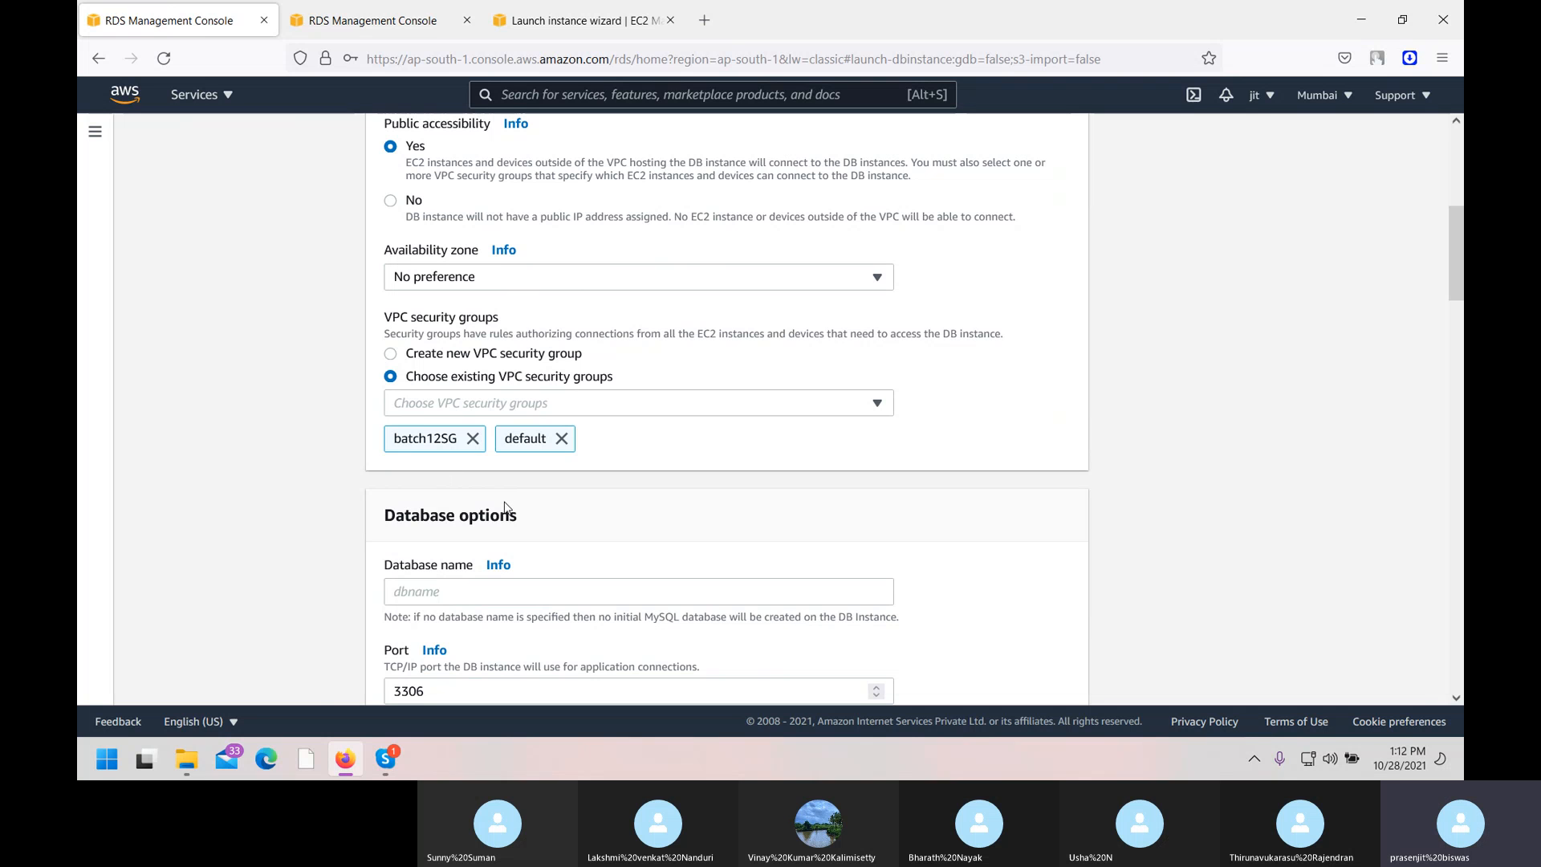
{"action": "scroll", "coordinate": [505, 506], "scroll_direction": "down", "scroll_amount": 2}
Name the initial database mydata.
{"action": "left_click", "coordinate": [454, 410]}
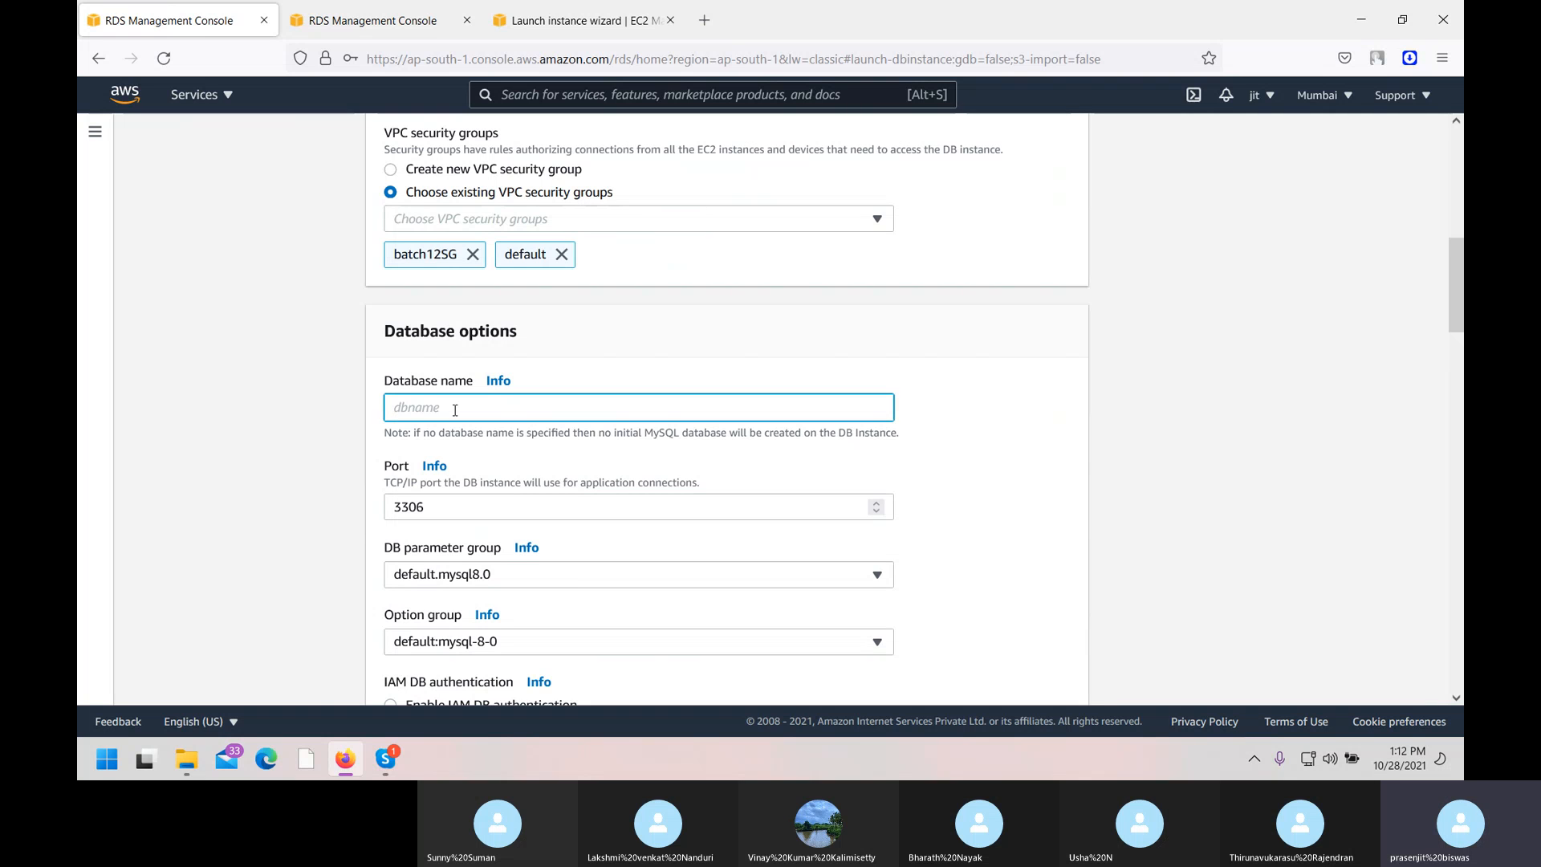
{"action": "type", "text": "m"}
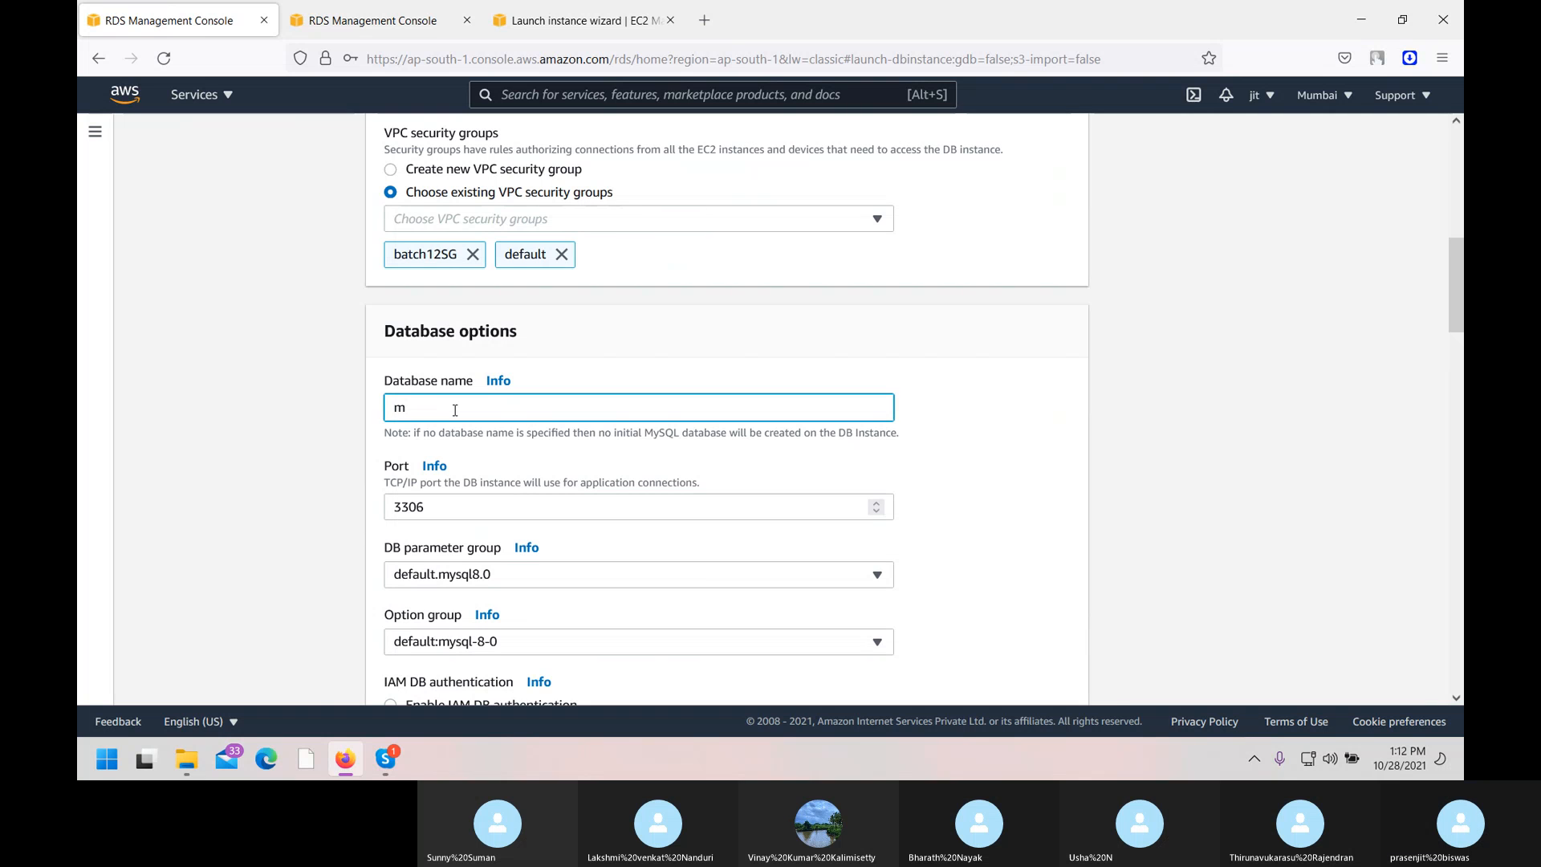
{"action": "type", "text": "ydata"}
{"action": "scroll", "coordinate": [592, 476], "scroll_direction": "down", "scroll_amount": 2}
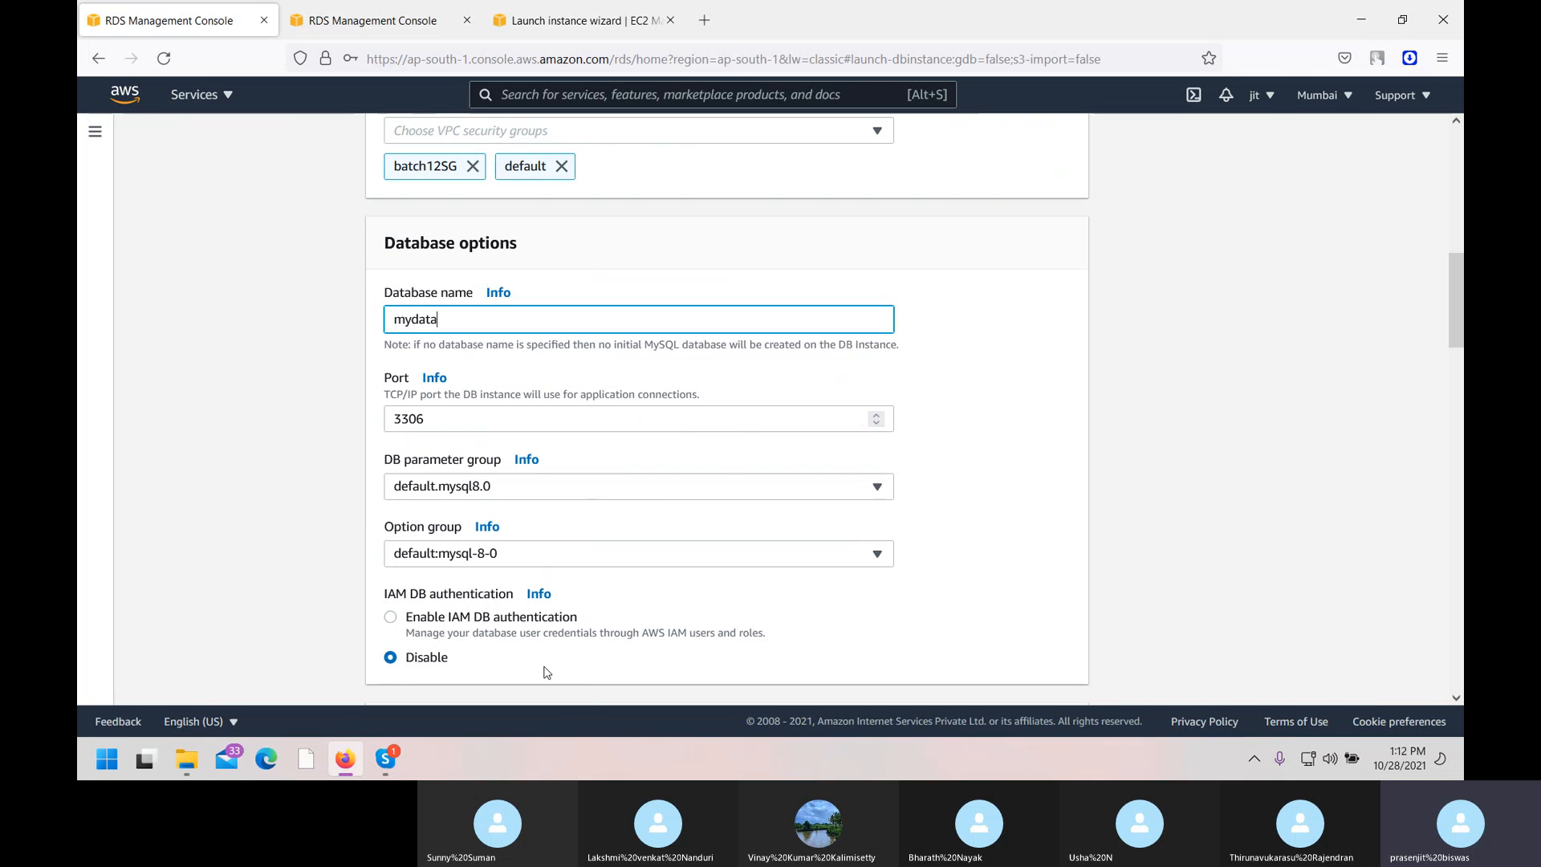
Keep IAM DB authentication disabled and the Kerberos directory set to None.
{"action": "left_click", "coordinate": [393, 620]}
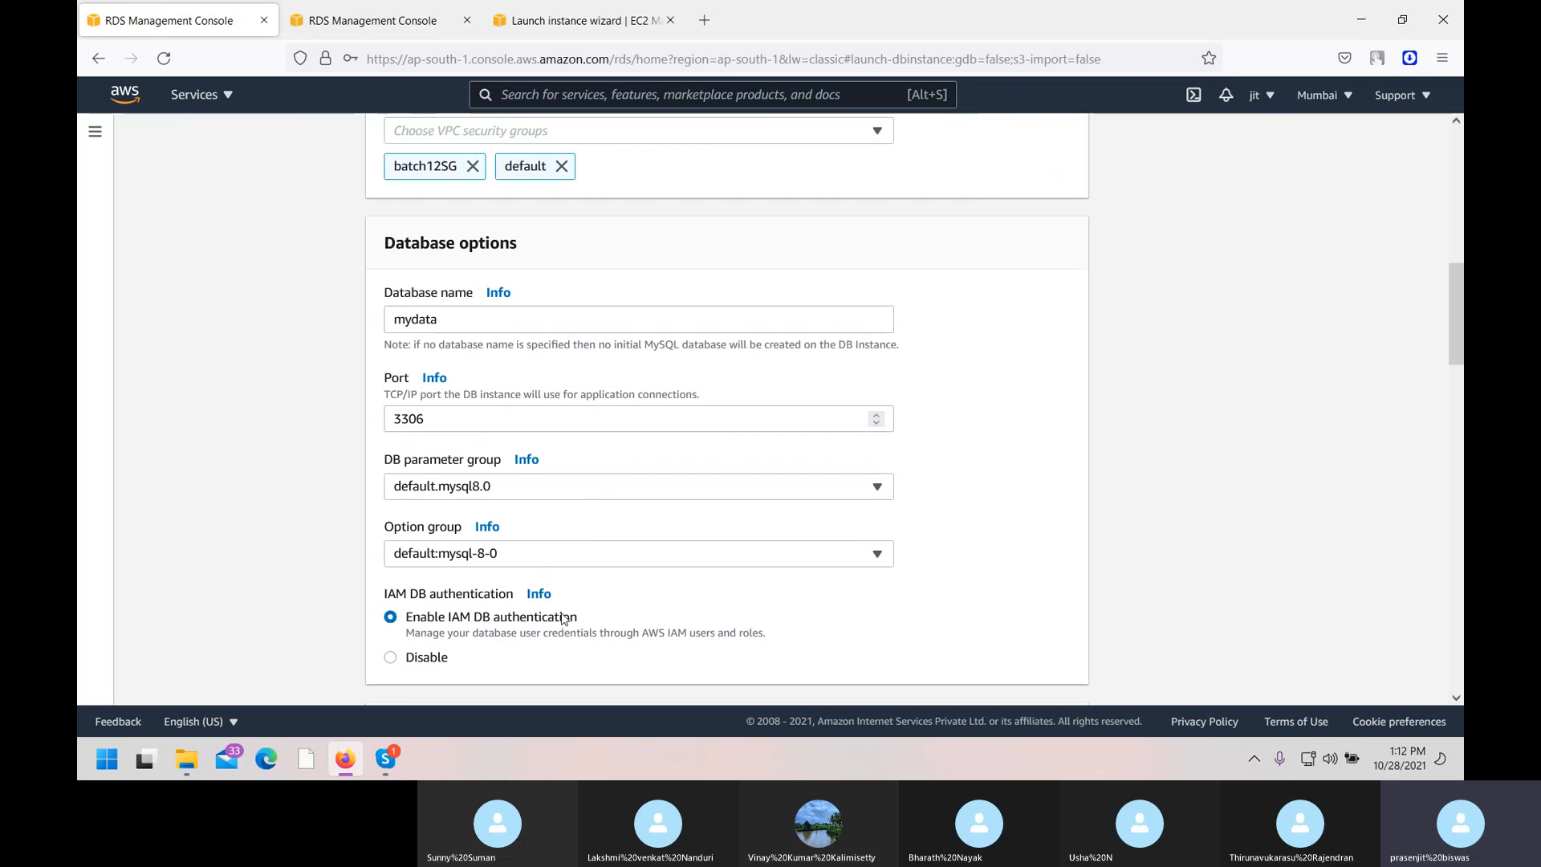
{"action": "scroll", "coordinate": [563, 618], "scroll_direction": "down", "scroll_amount": 2}
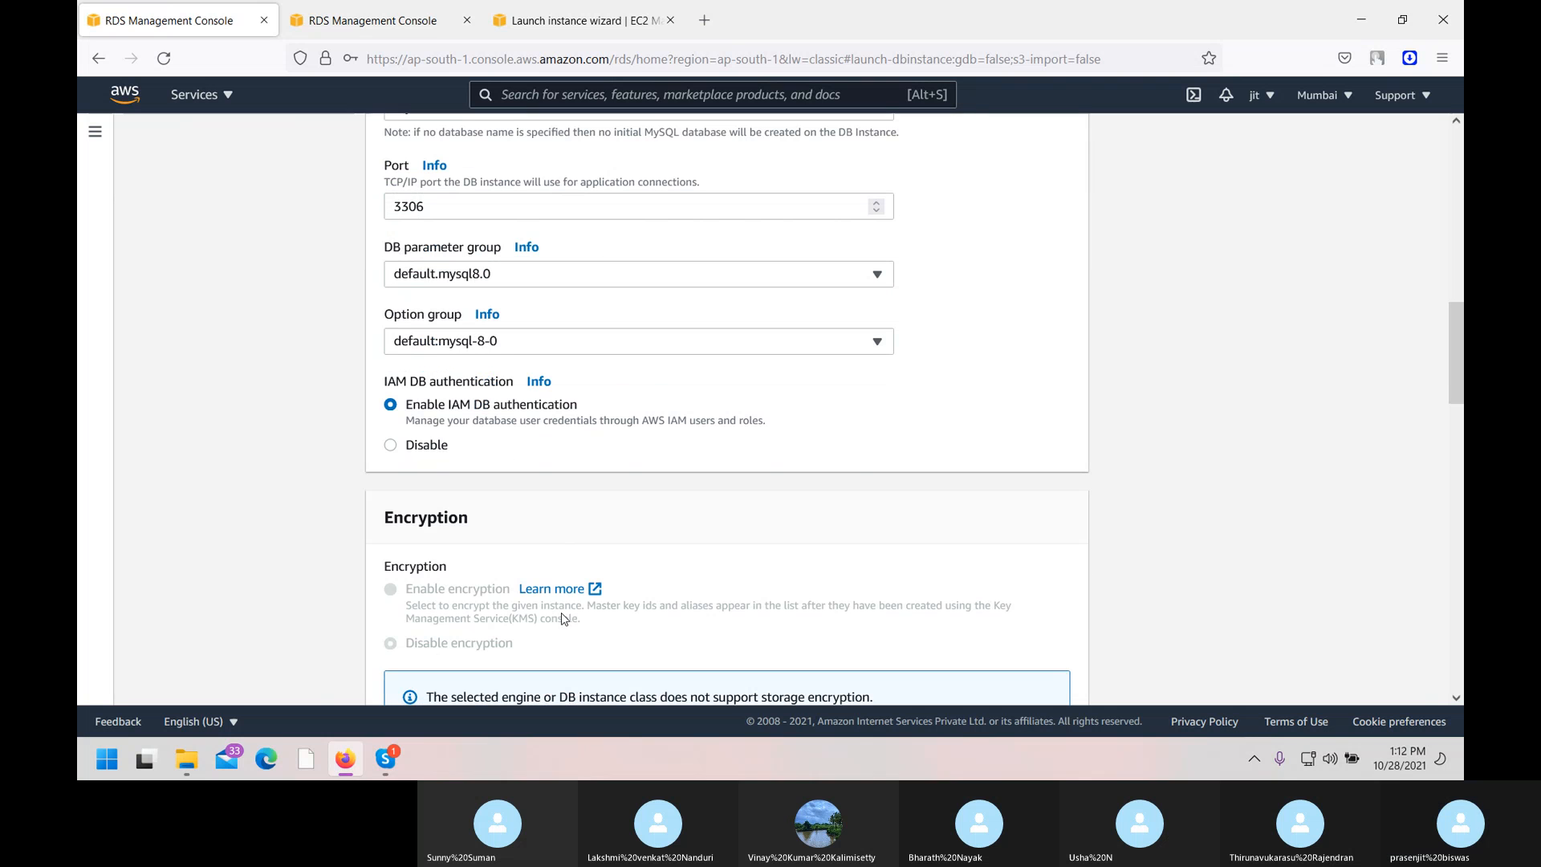
{"action": "left_click", "coordinate": [403, 447]}
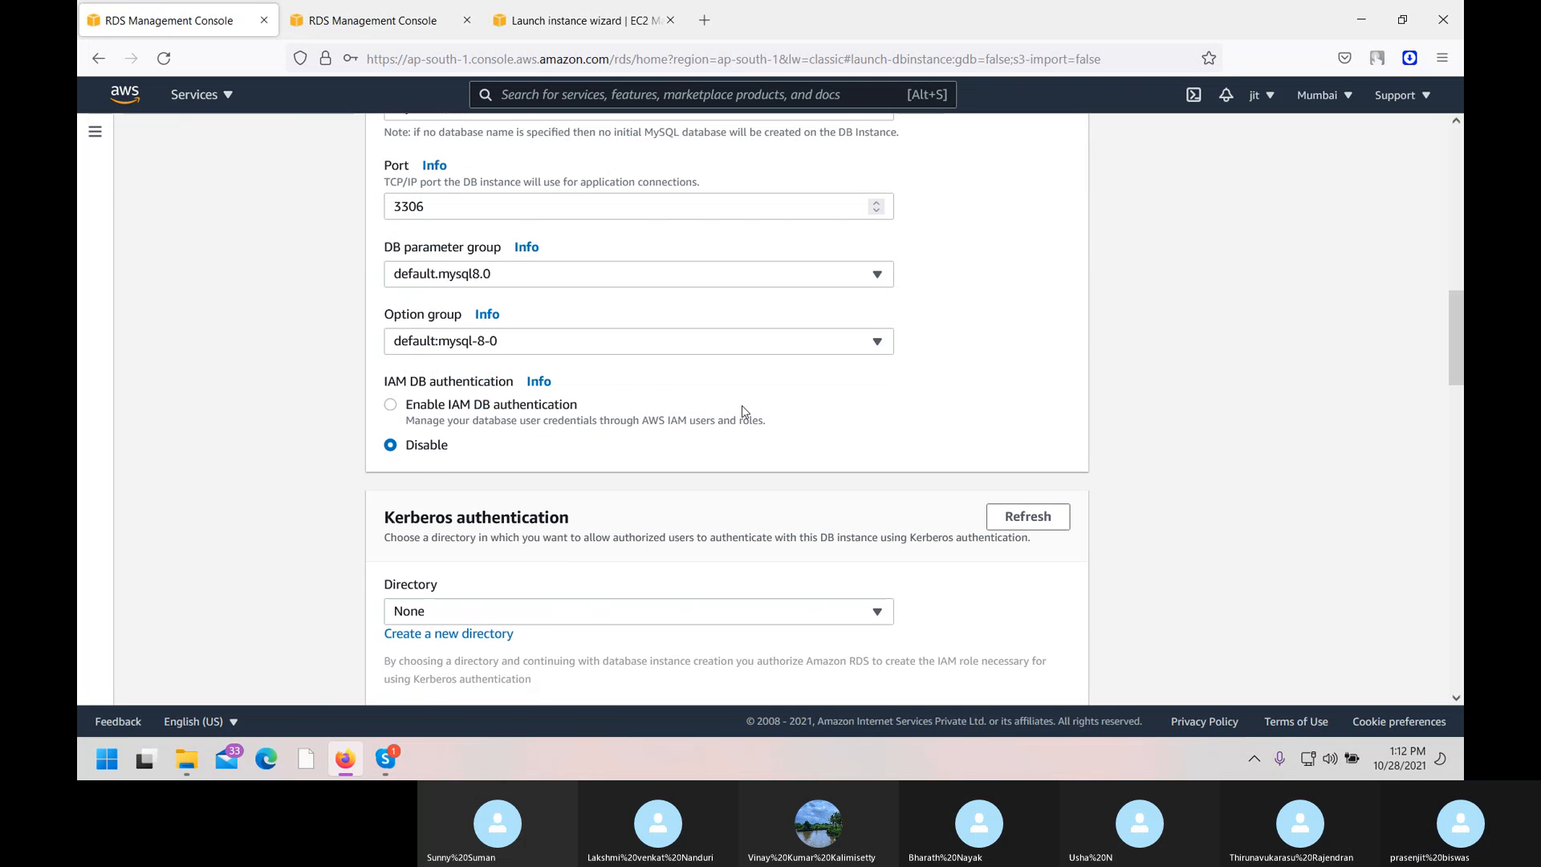
{"action": "scroll", "coordinate": [743, 410], "scroll_direction": "down", "scroll_amount": 2}
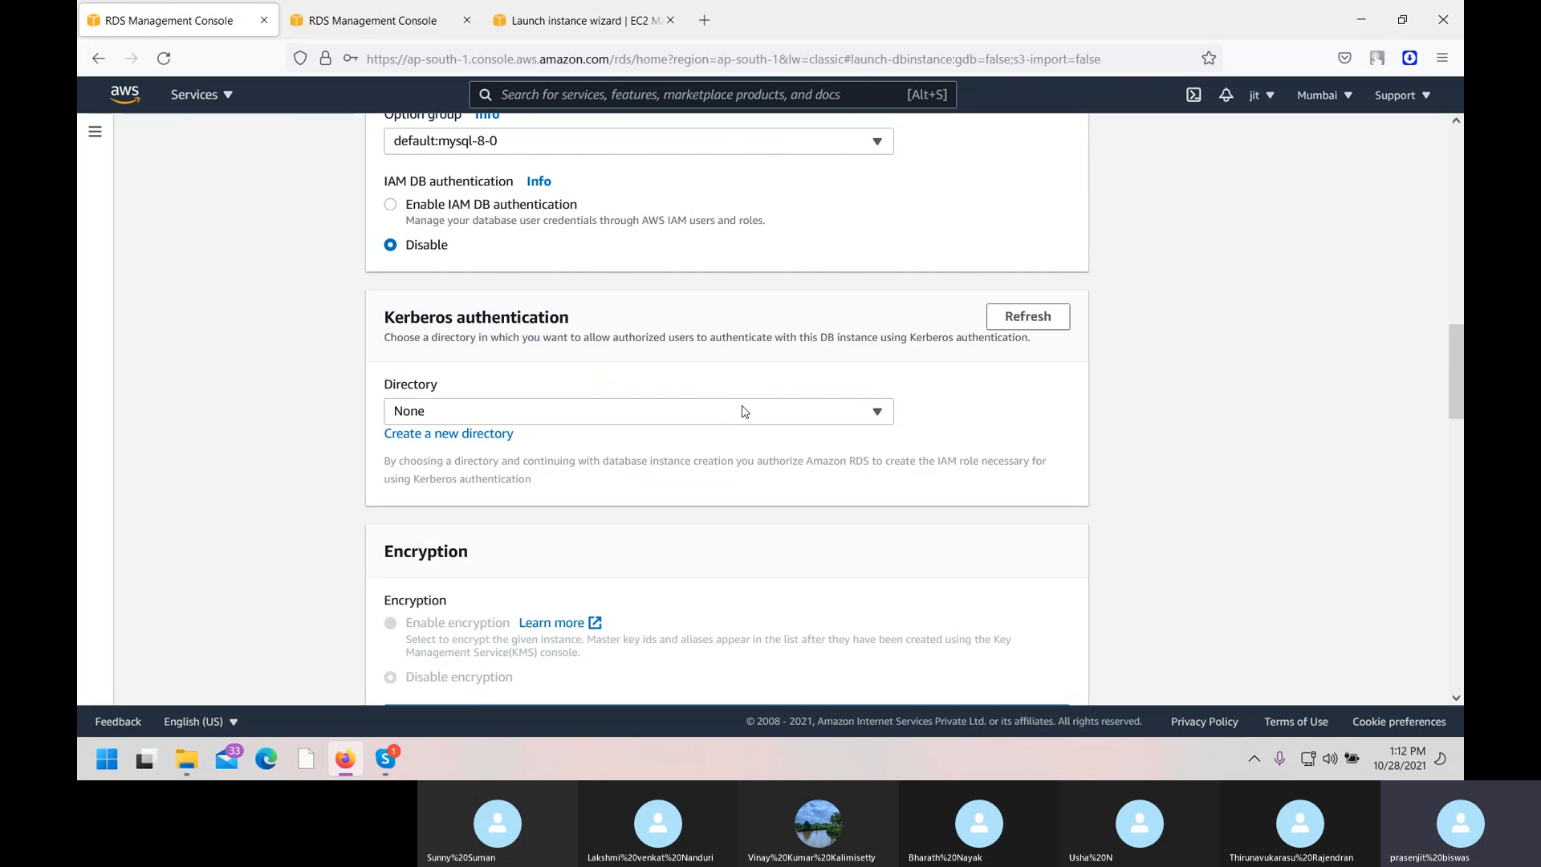
{"action": "left_click", "coordinate": [614, 417]}
{"action": "left_click", "coordinate": [616, 418]}
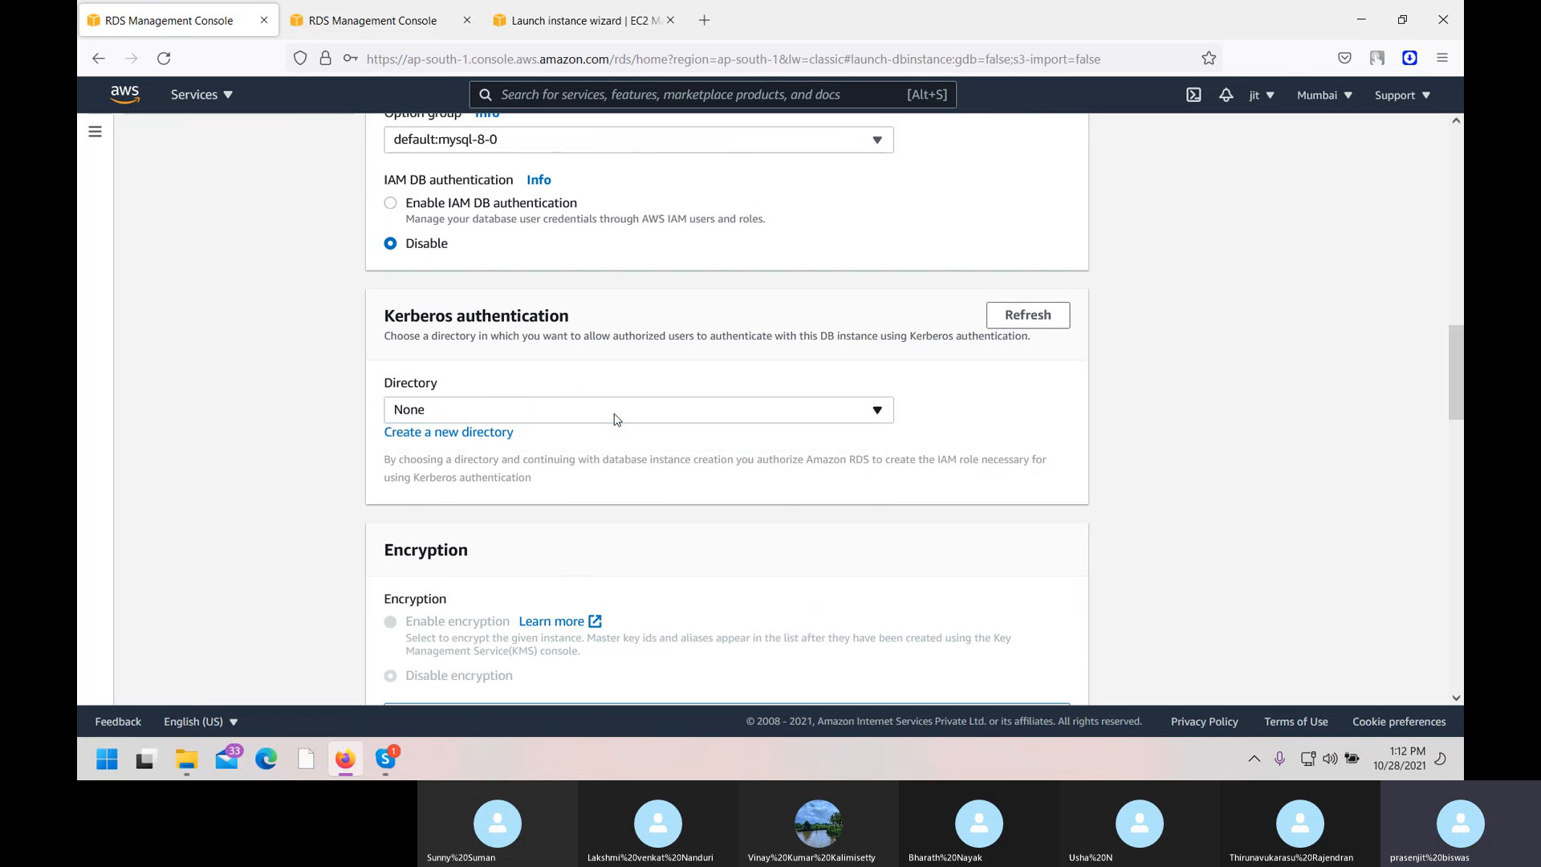
{"action": "scroll", "coordinate": [614, 419], "scroll_direction": "down", "scroll_amount": 3}
{"action": "scroll", "coordinate": [614, 418], "scroll_direction": "down", "scroll_amount": 3}
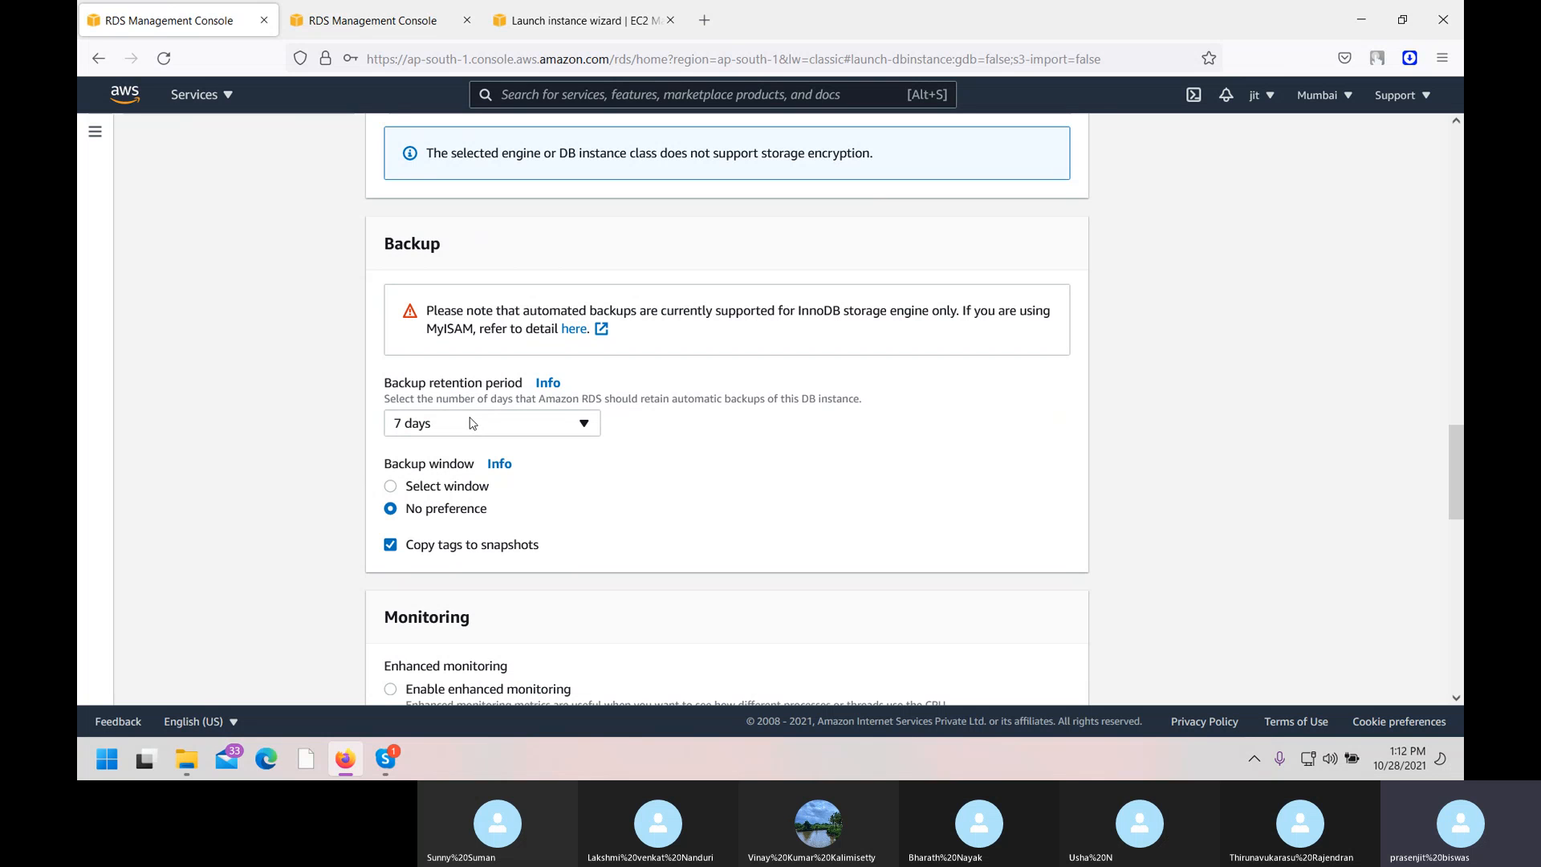
{"action": "left_click", "coordinate": [389, 489]}
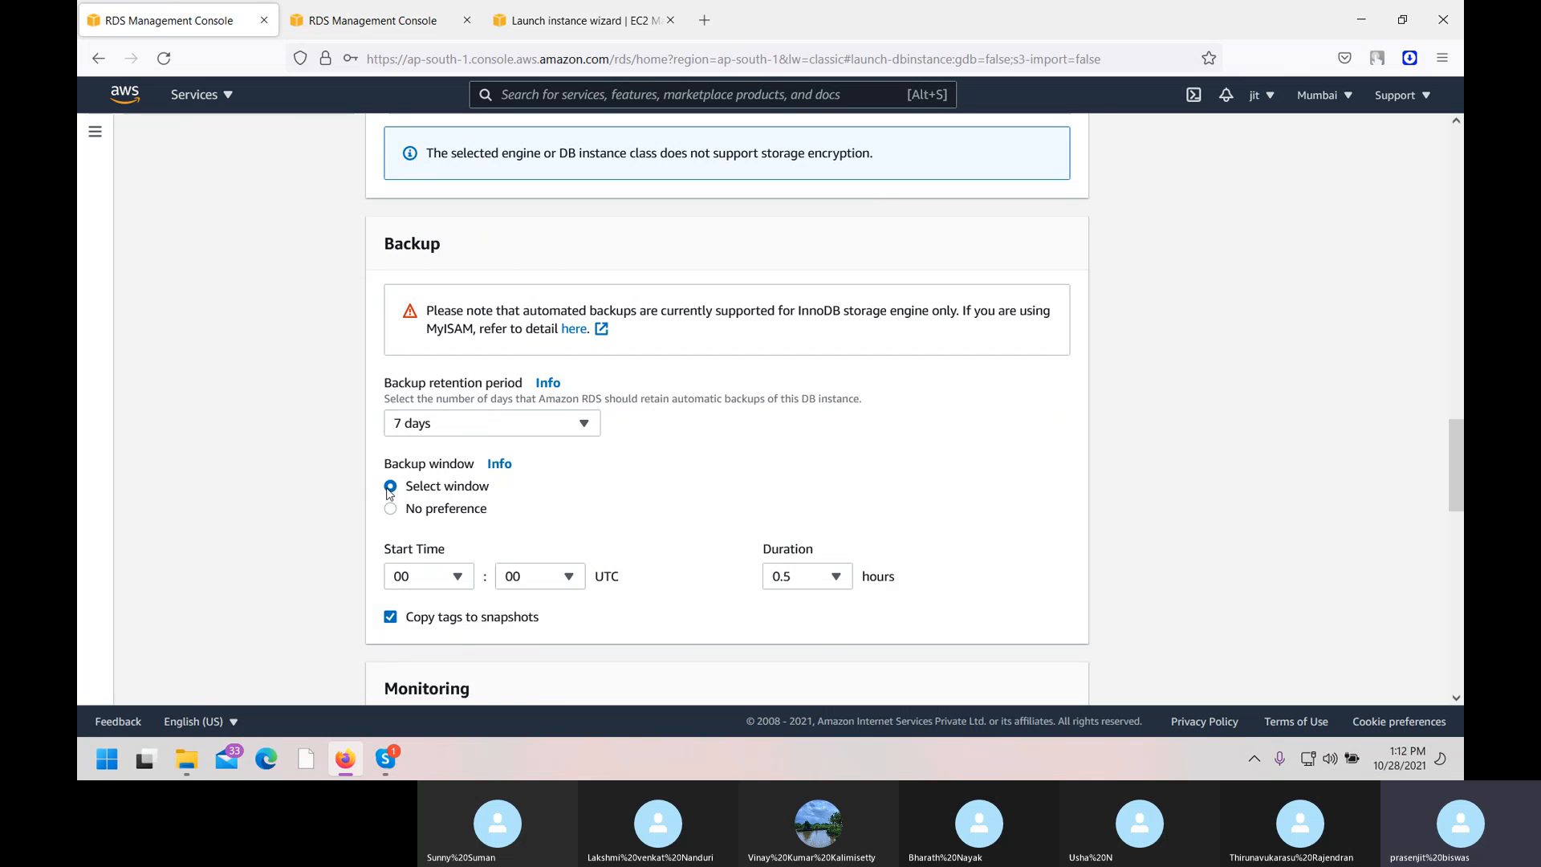
{"action": "scroll", "coordinate": [603, 517], "scroll_direction": "down", "scroll_amount": 1}
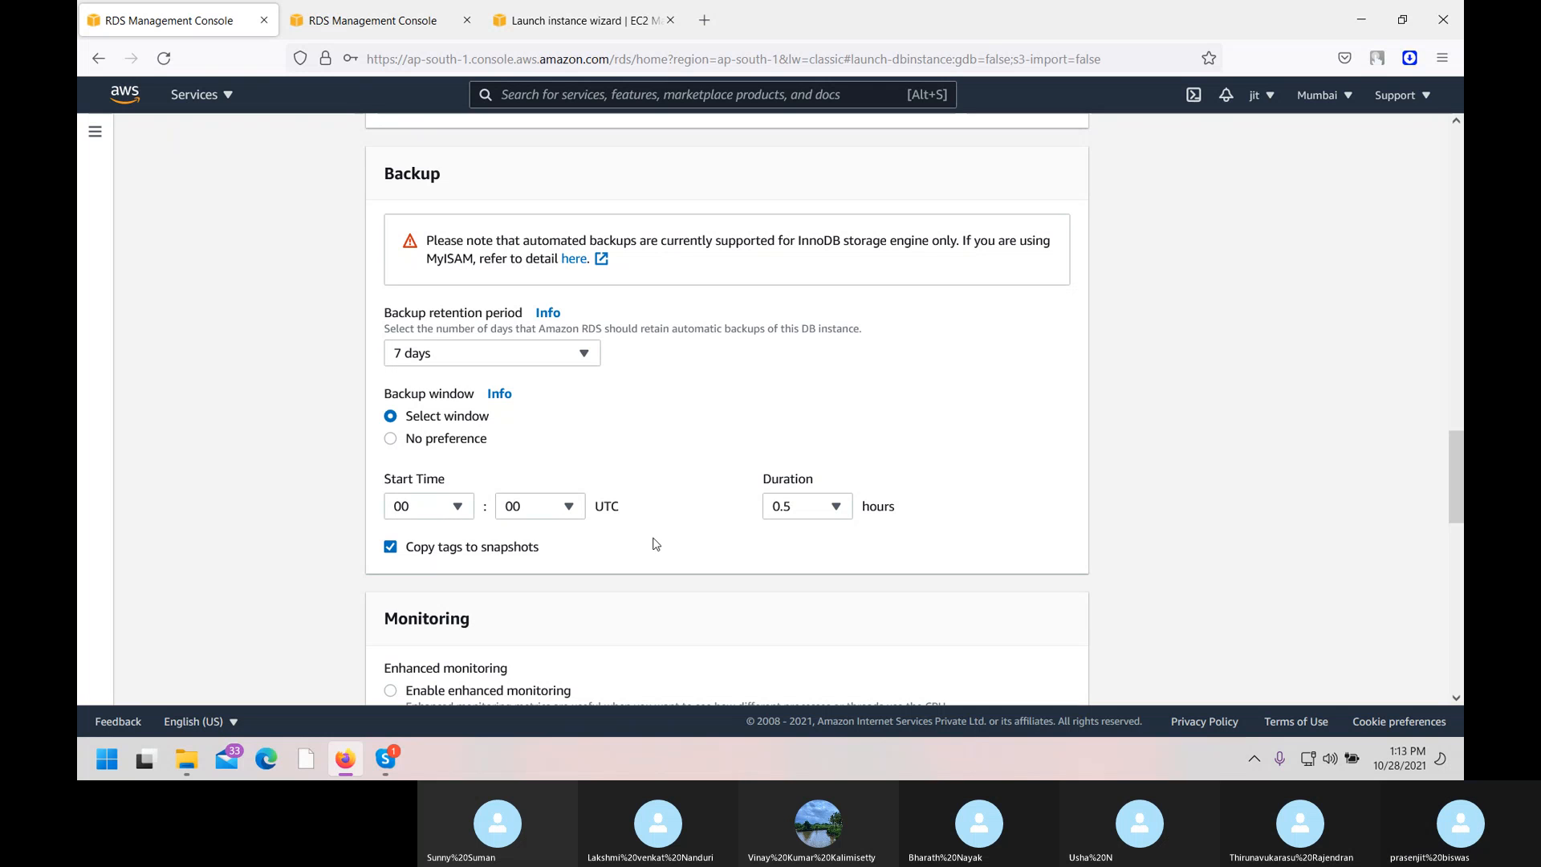
{"action": "left_click", "coordinate": [427, 443]}
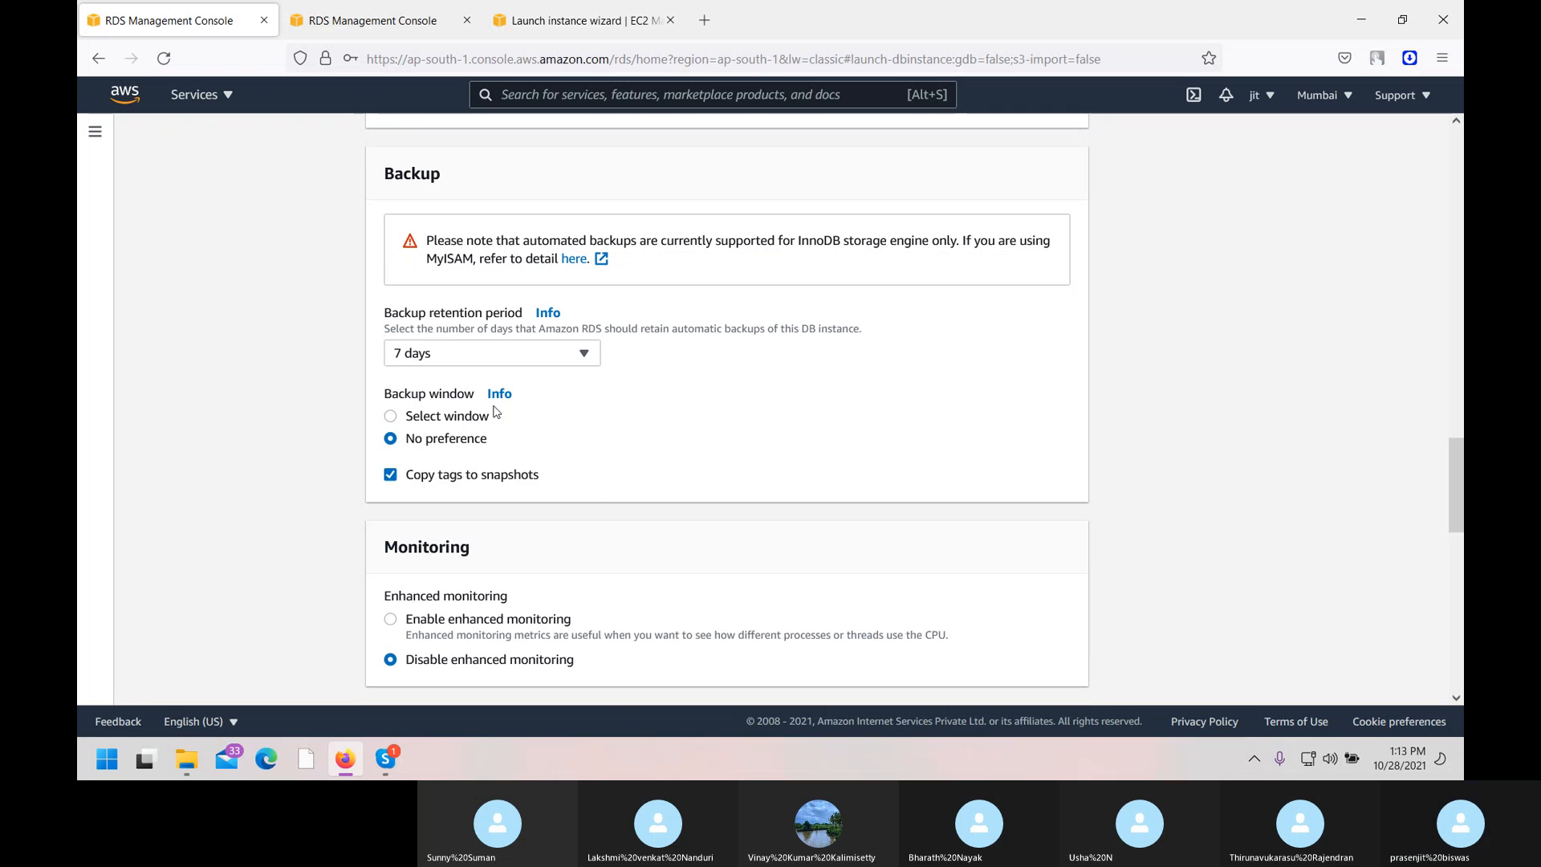
{"action": "left_click", "coordinate": [586, 356]}
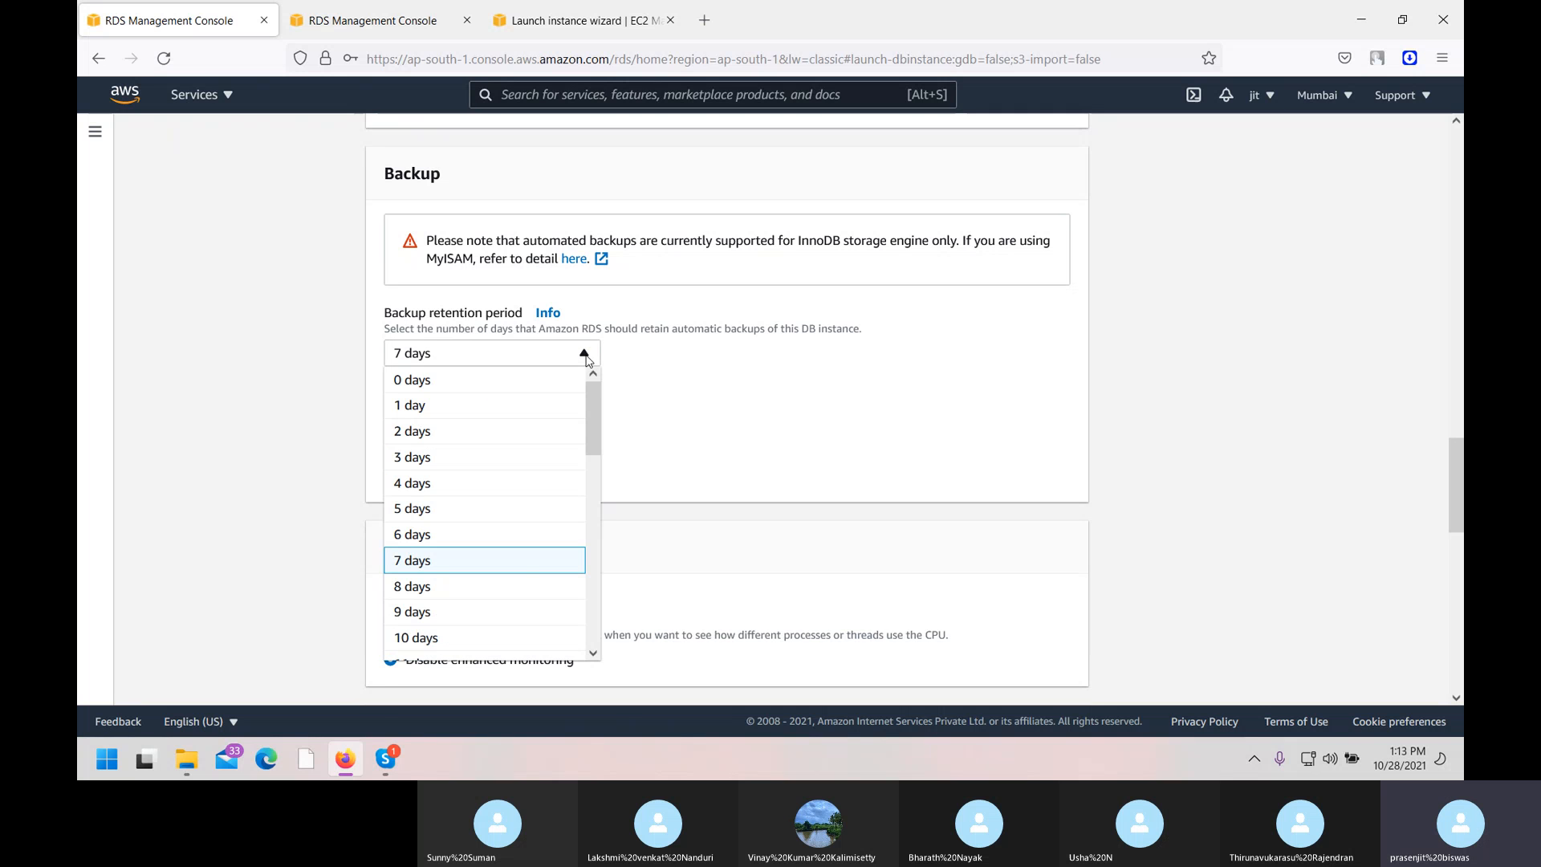
{"action": "left_click", "coordinate": [586, 356]}
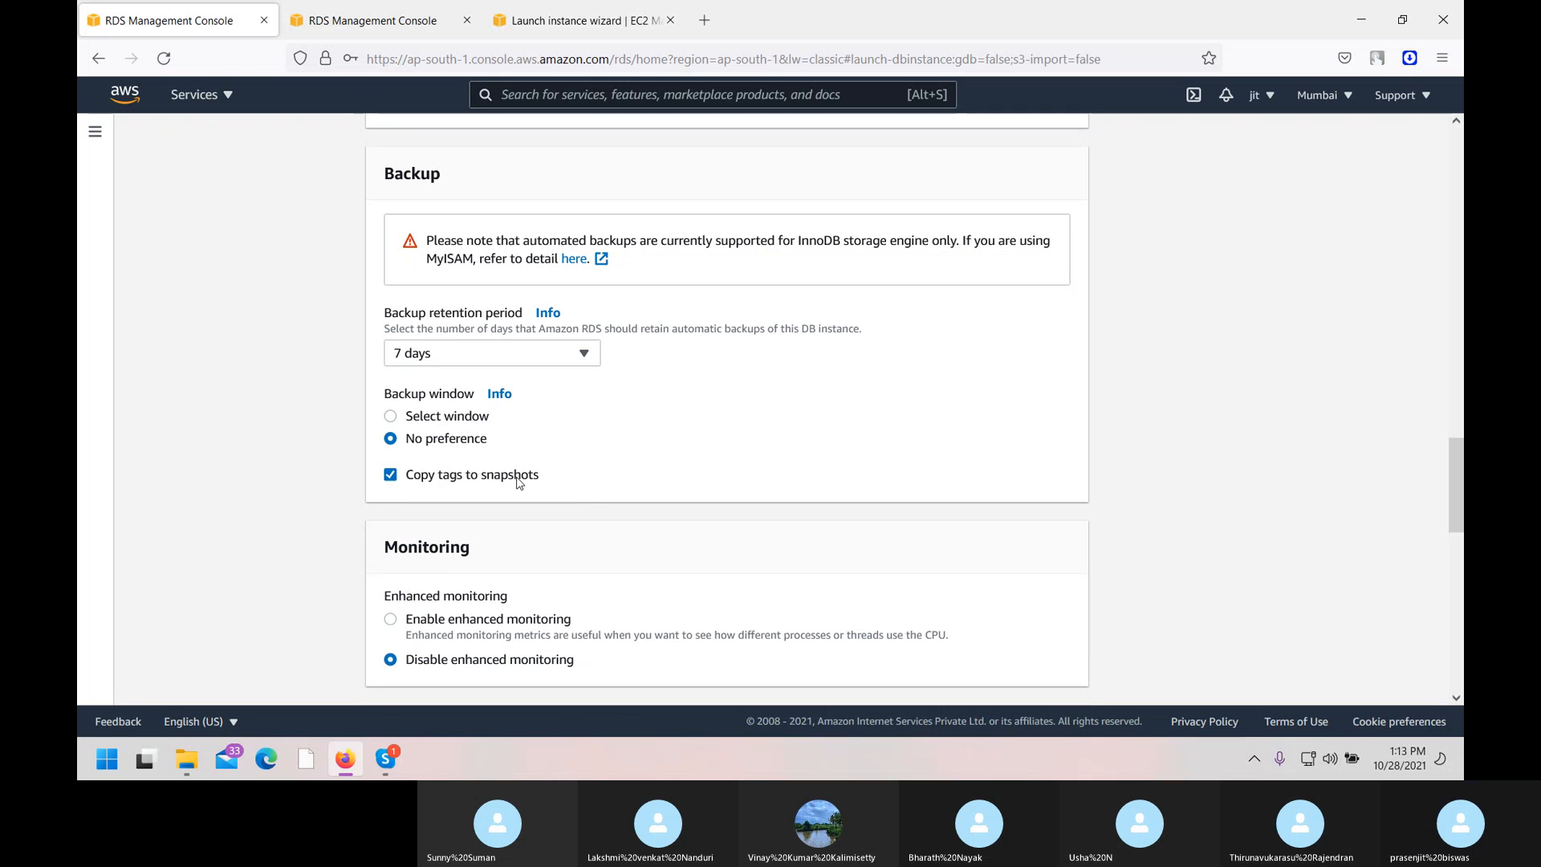
{"action": "scroll", "coordinate": [517, 482], "scroll_direction": "down", "scroll_amount": 2}
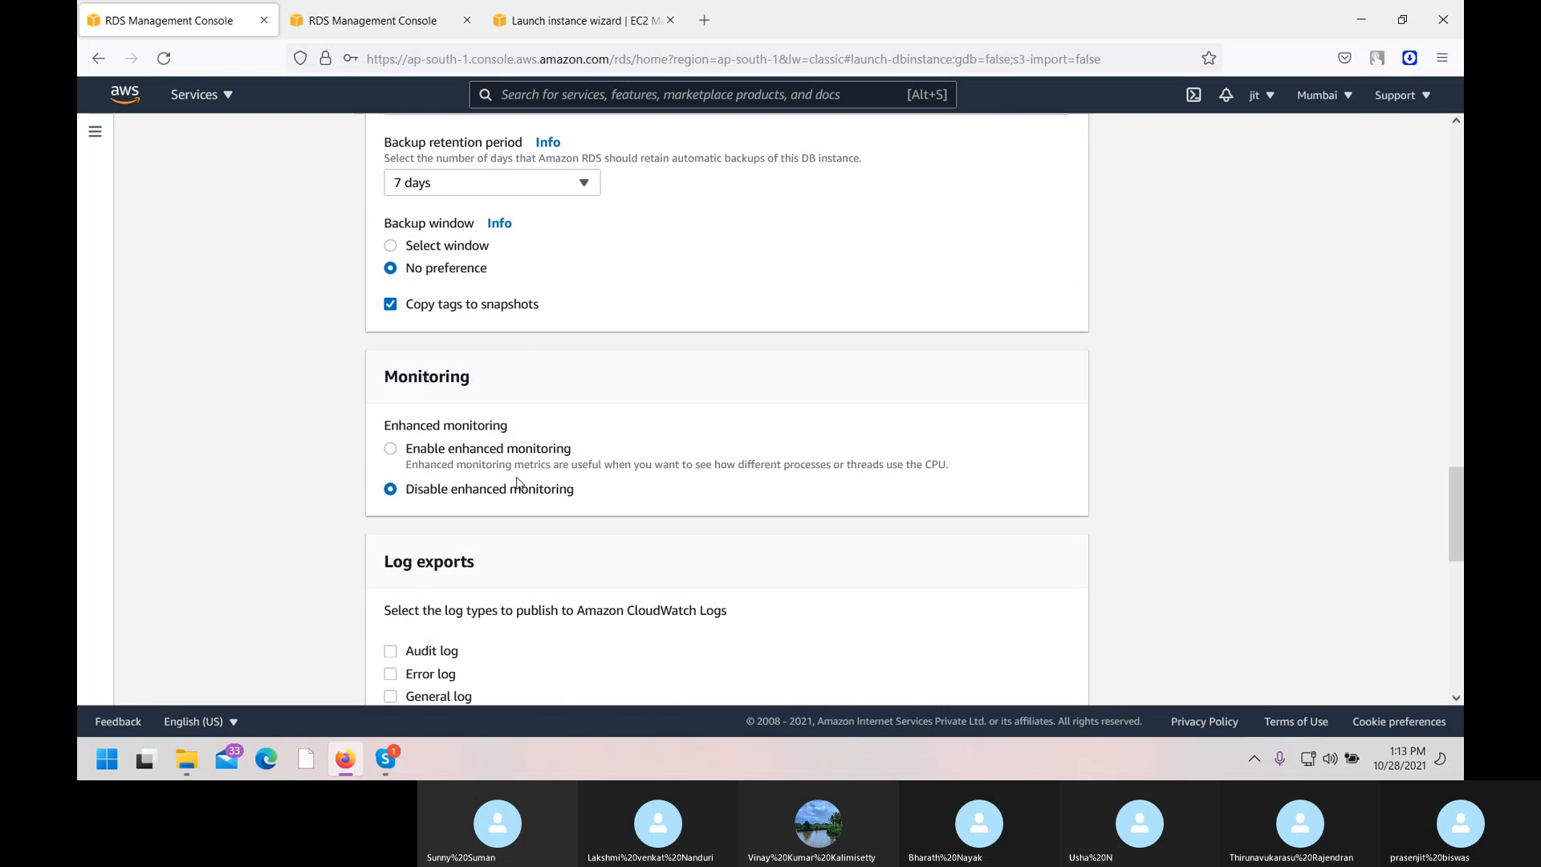
Enable enhanced monitoring with rds-monitoring-role as the role and 60-second granularity.
{"action": "left_click", "coordinate": [408, 449]}
{"action": "scroll", "coordinate": [543, 452], "scroll_direction": "down", "scroll_amount": 3}
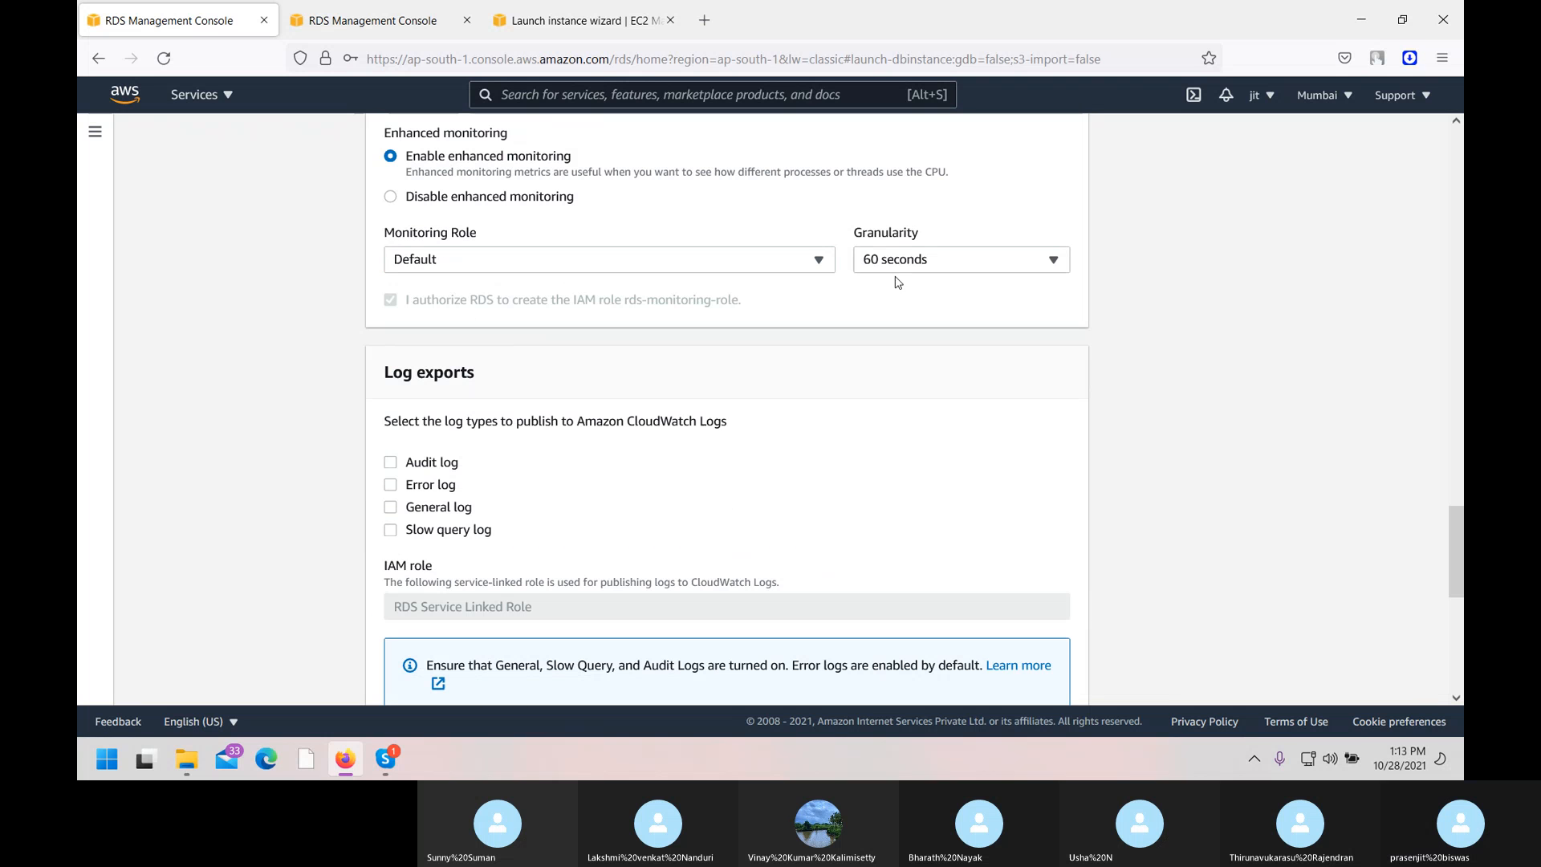
{"action": "left_click", "coordinate": [816, 265]}
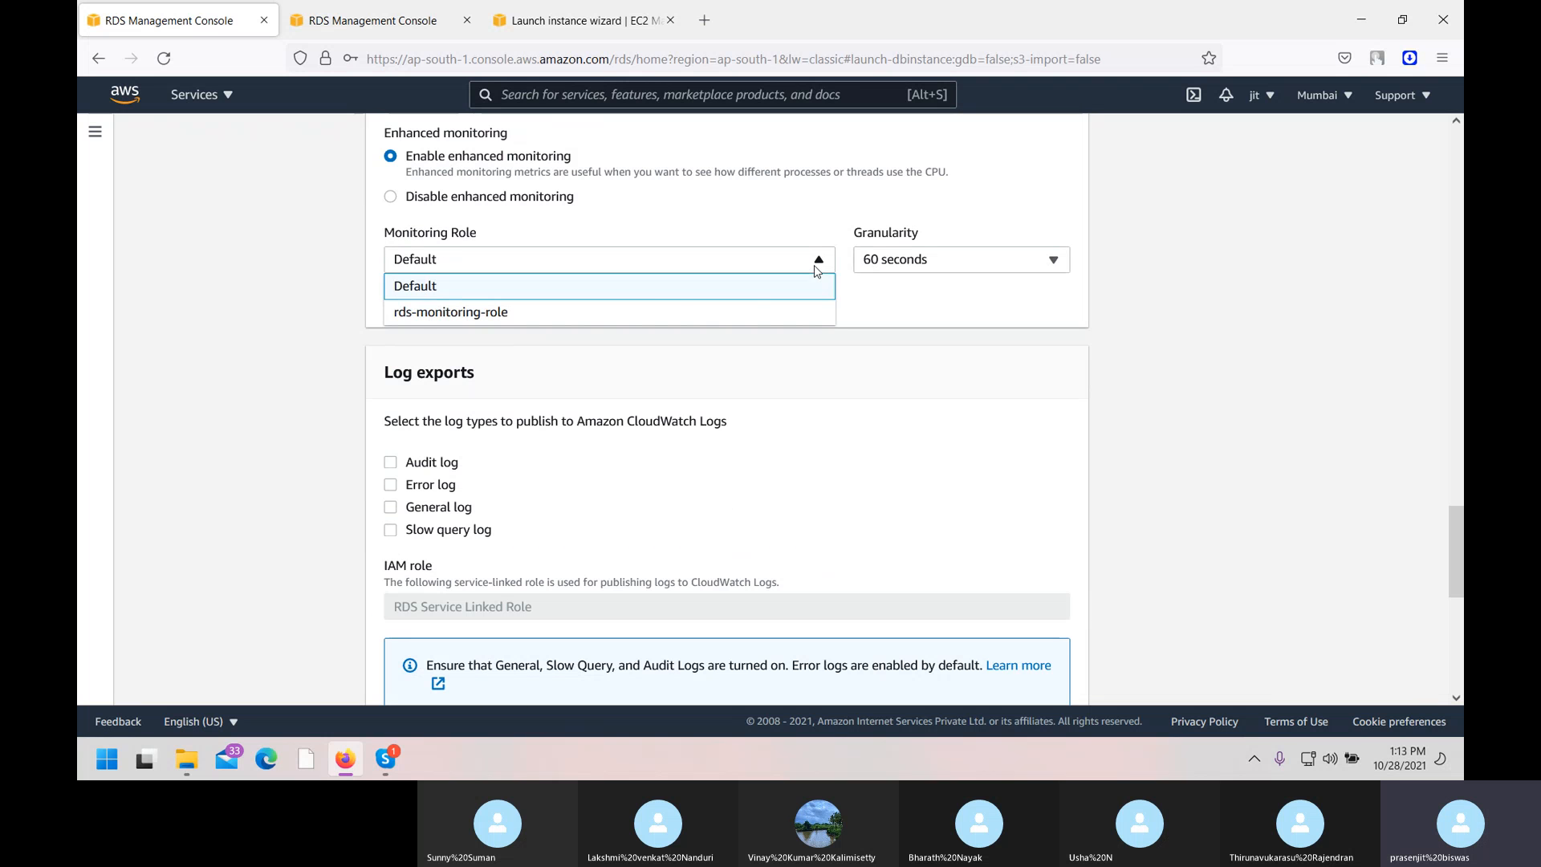
{"action": "left_click", "coordinate": [661, 312]}
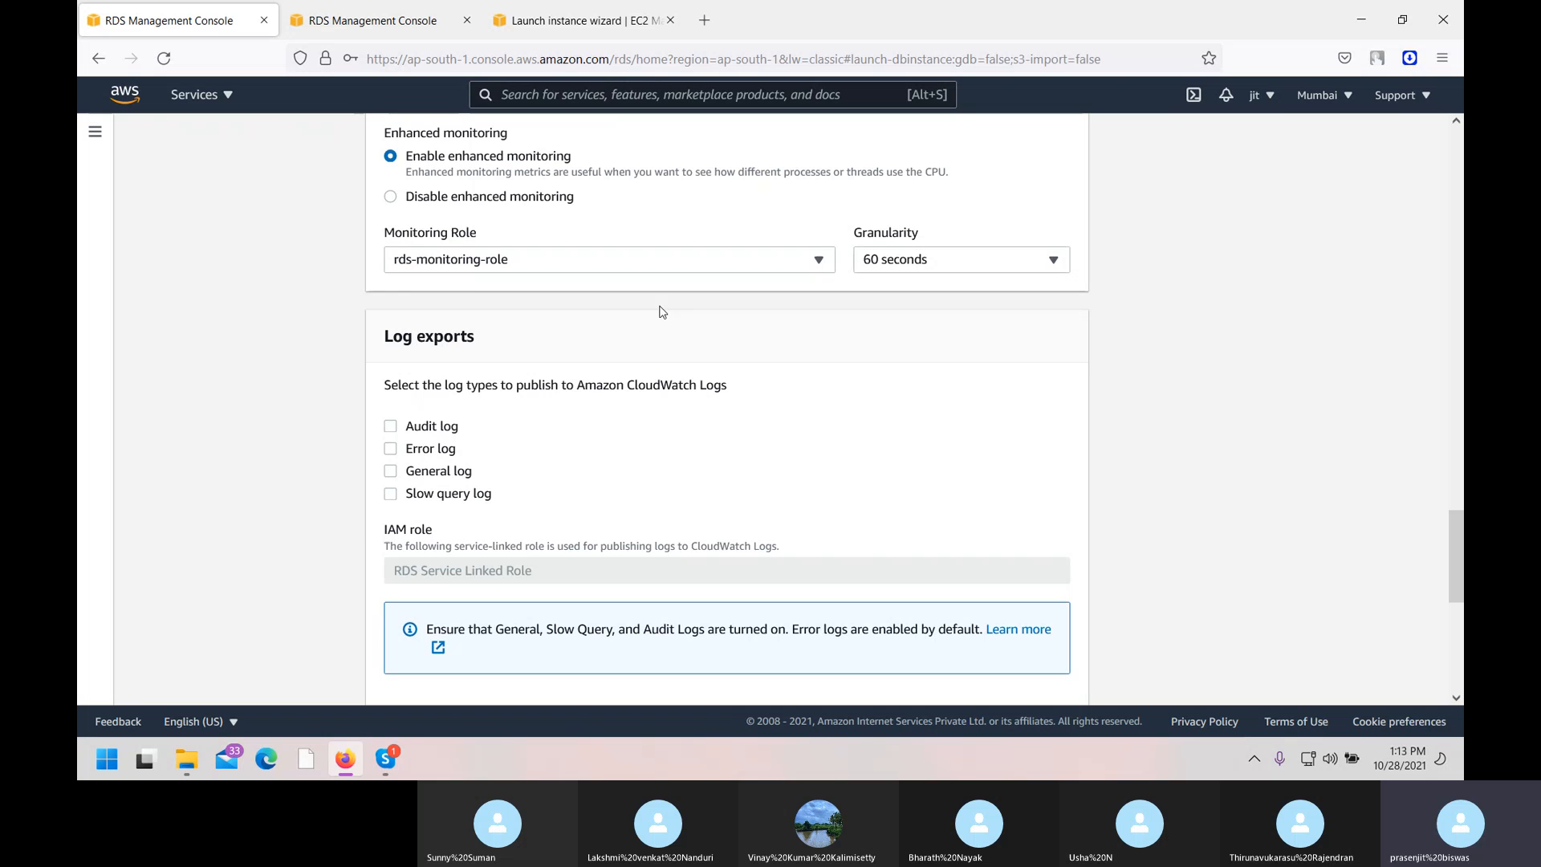
{"action": "left_click", "coordinate": [911, 264]}
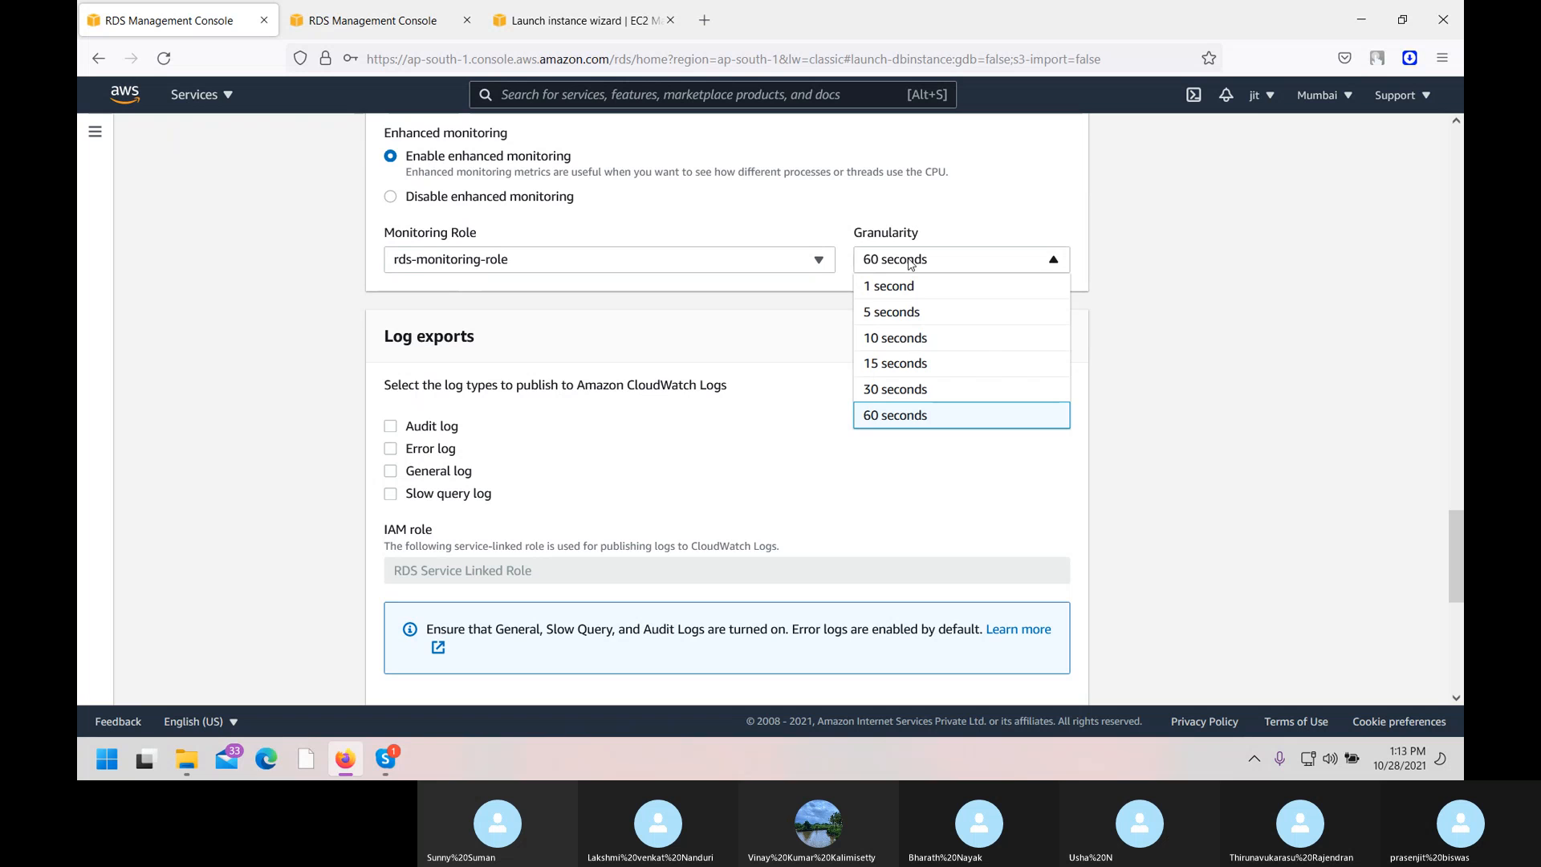
{"action": "left_click", "coordinate": [739, 444]}
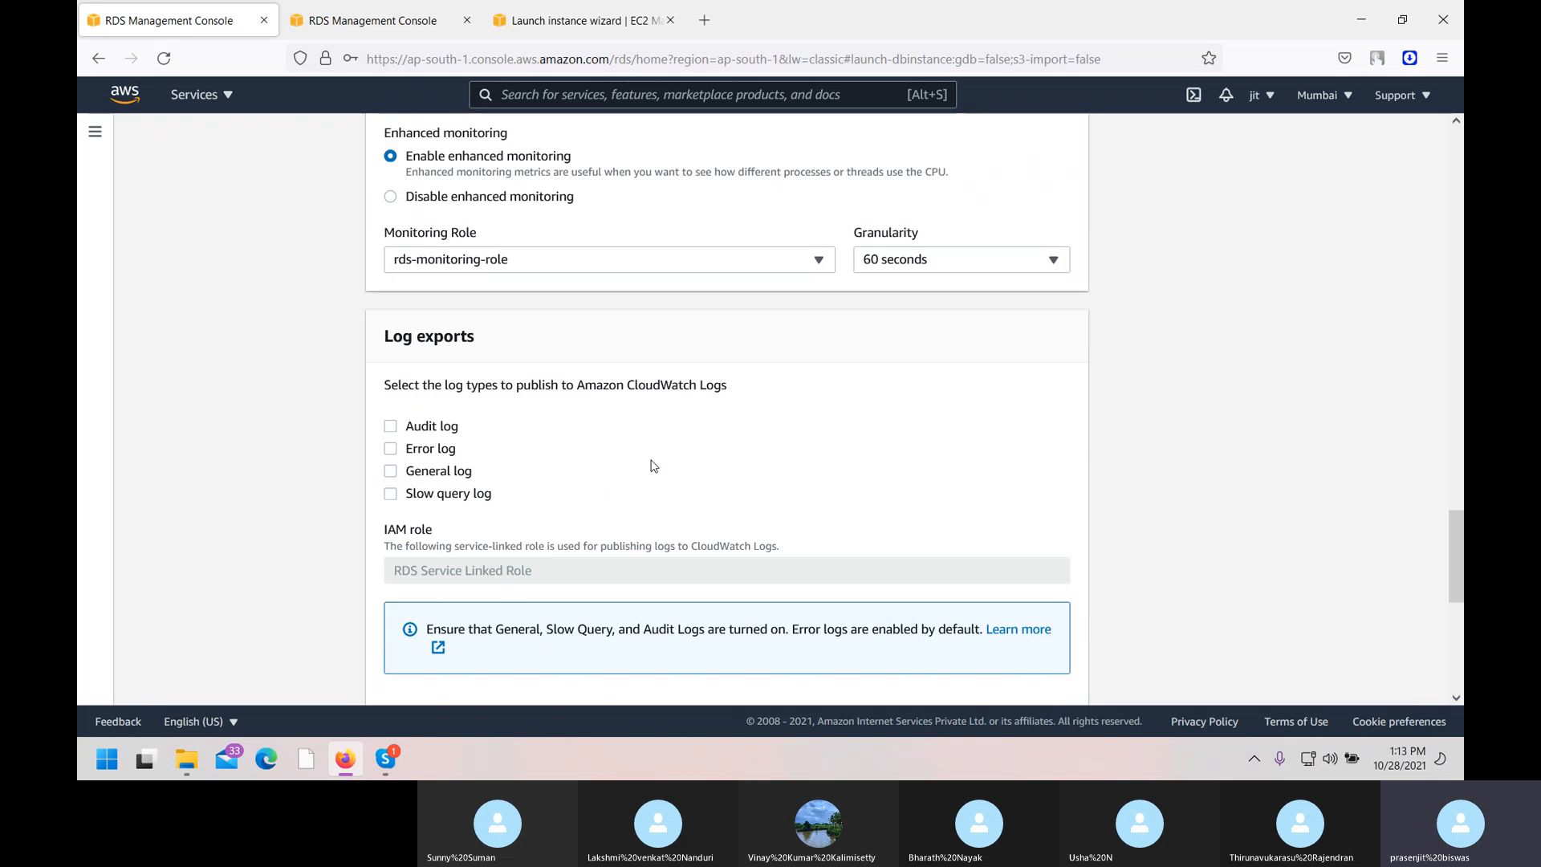
{"action": "scroll", "coordinate": [655, 466], "scroll_direction": "down", "scroll_amount": 6}
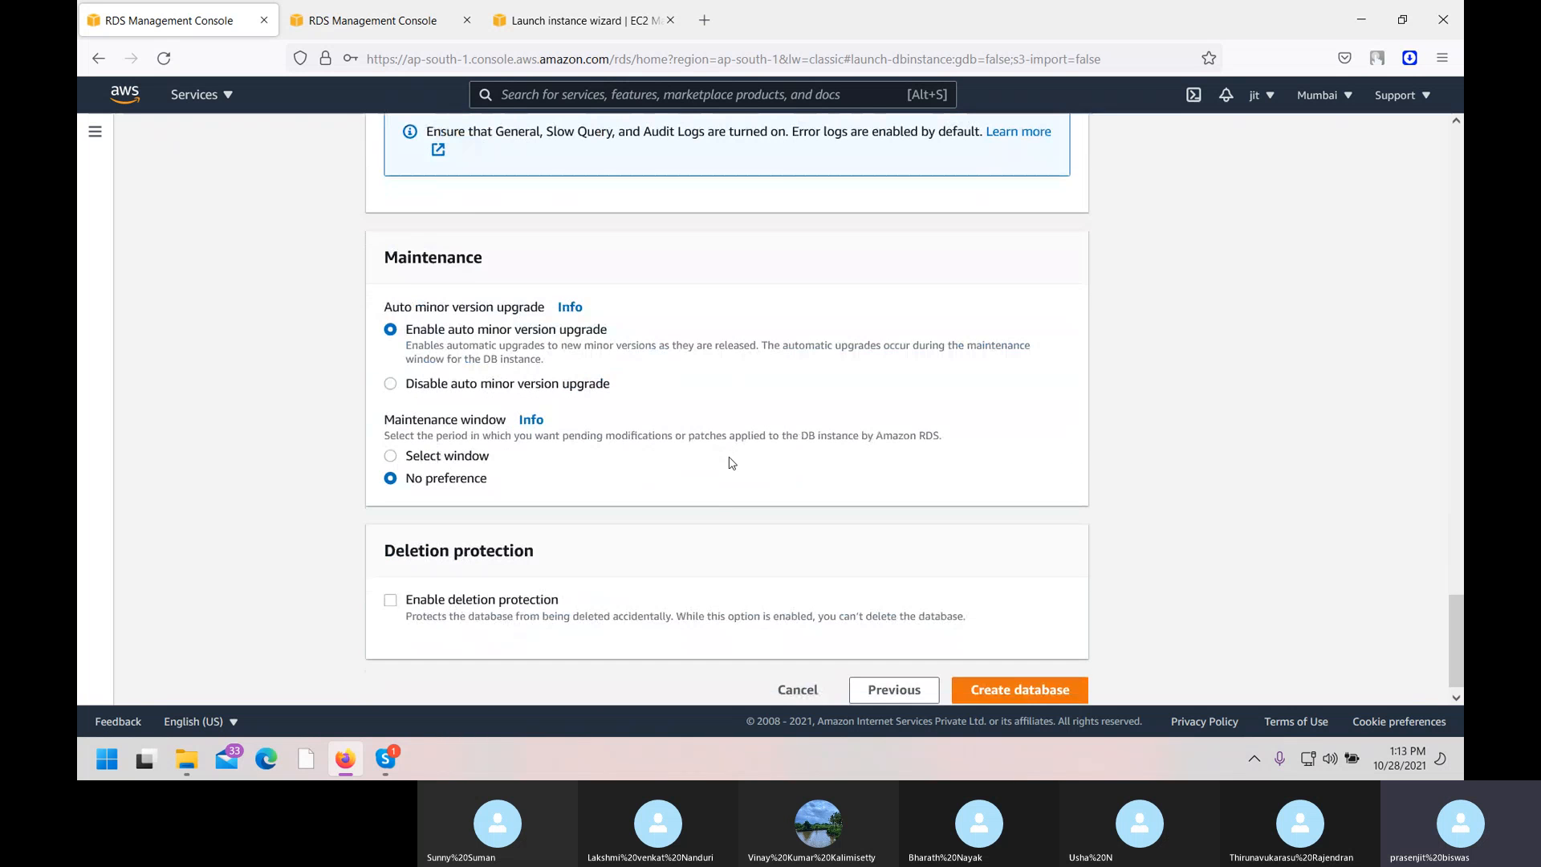
Disable auto minor version upgrade and submit Create database.
{"action": "left_click", "coordinate": [532, 383]}
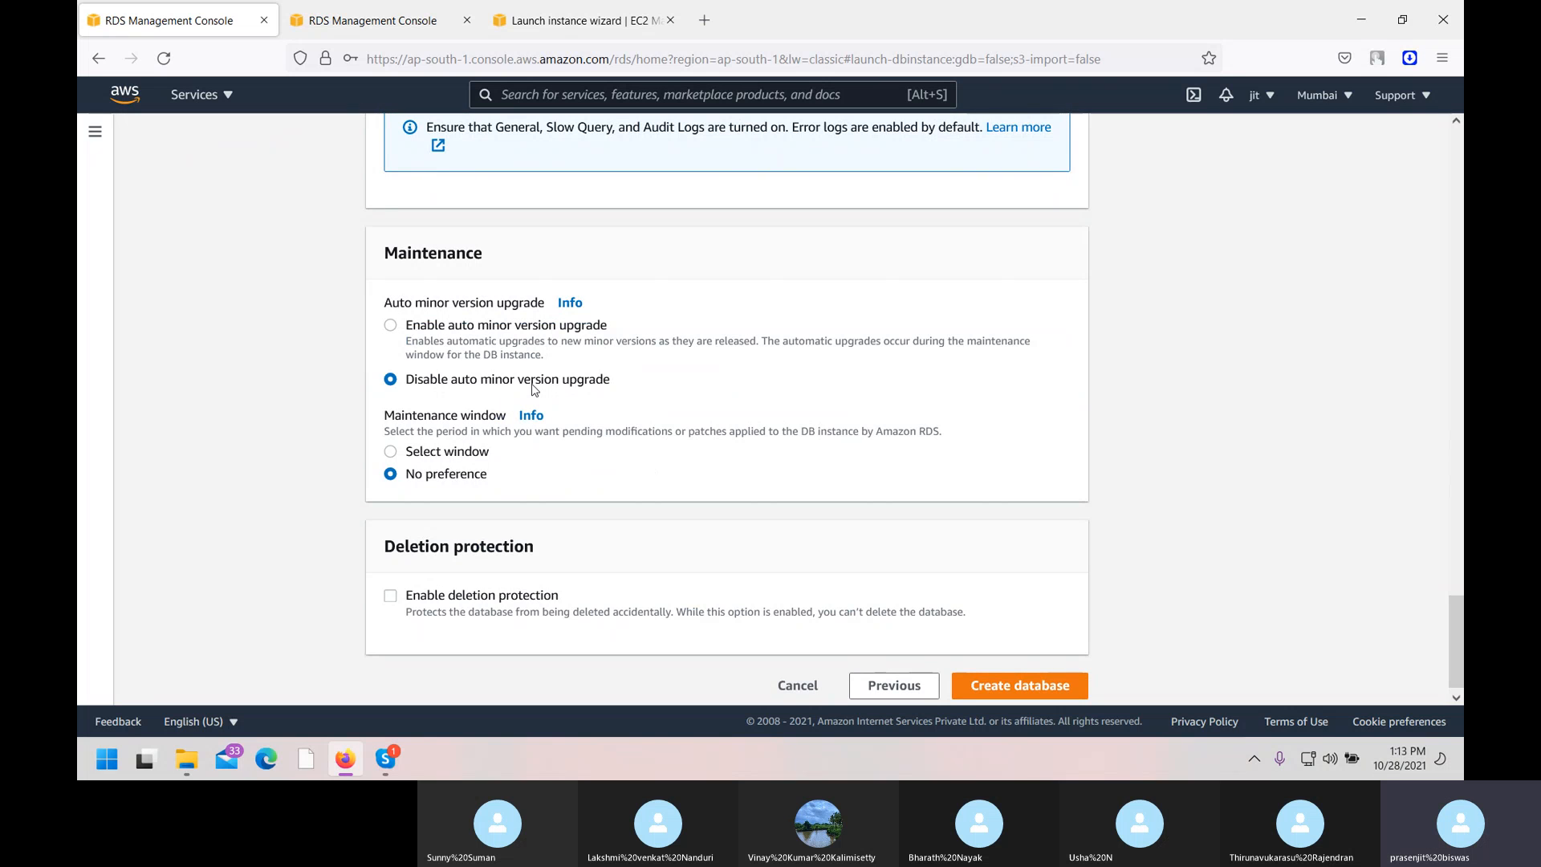
{"action": "scroll", "coordinate": [532, 390], "scroll_direction": "down", "scroll_amount": 1}
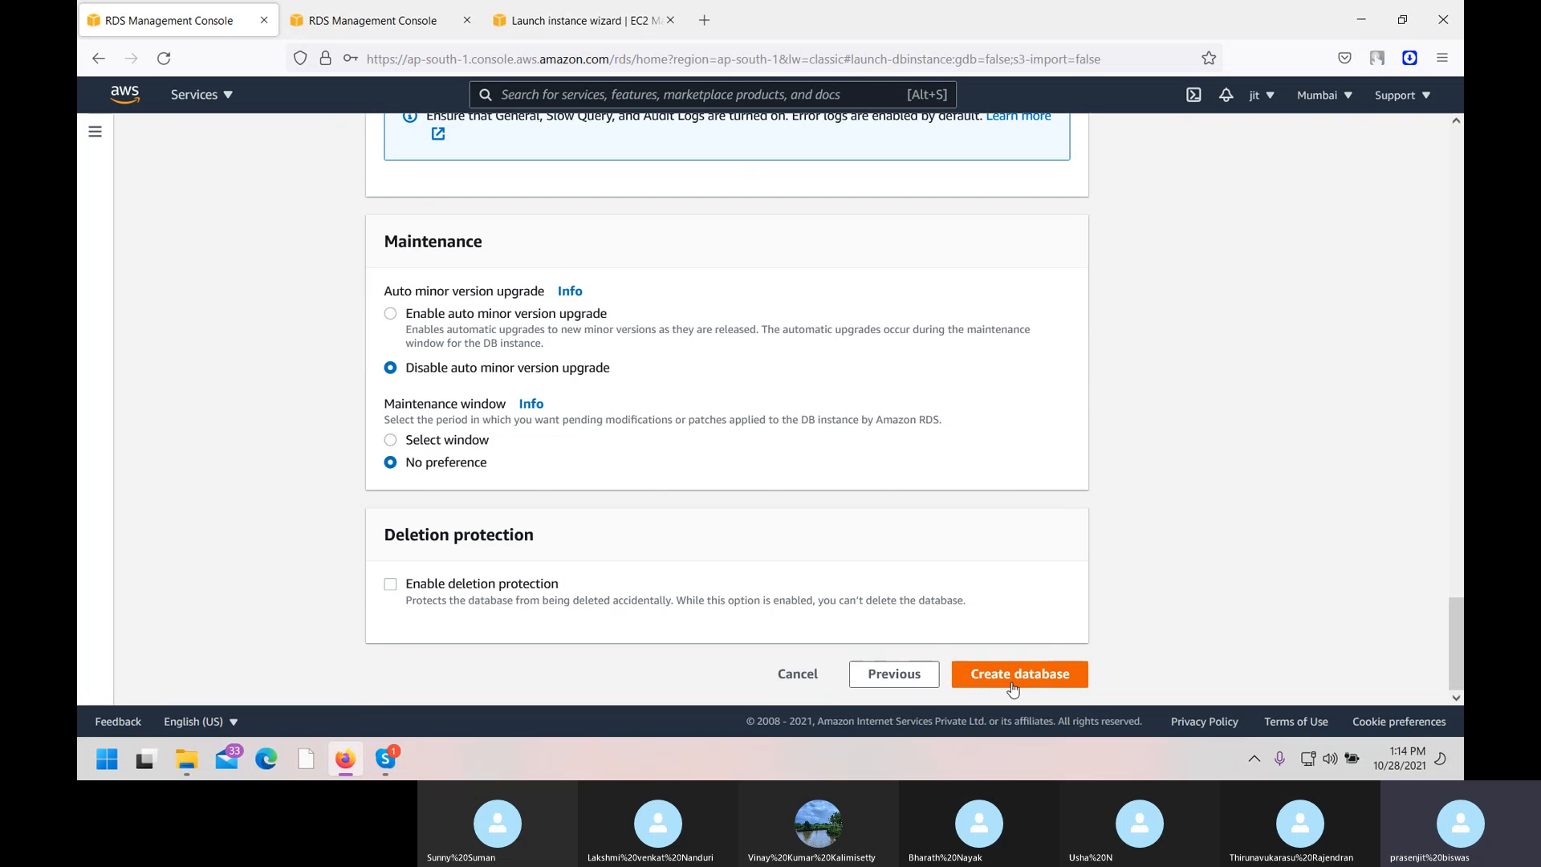
{"action": "scroll", "coordinate": [1013, 689], "scroll_direction": "up", "scroll_amount": 6}
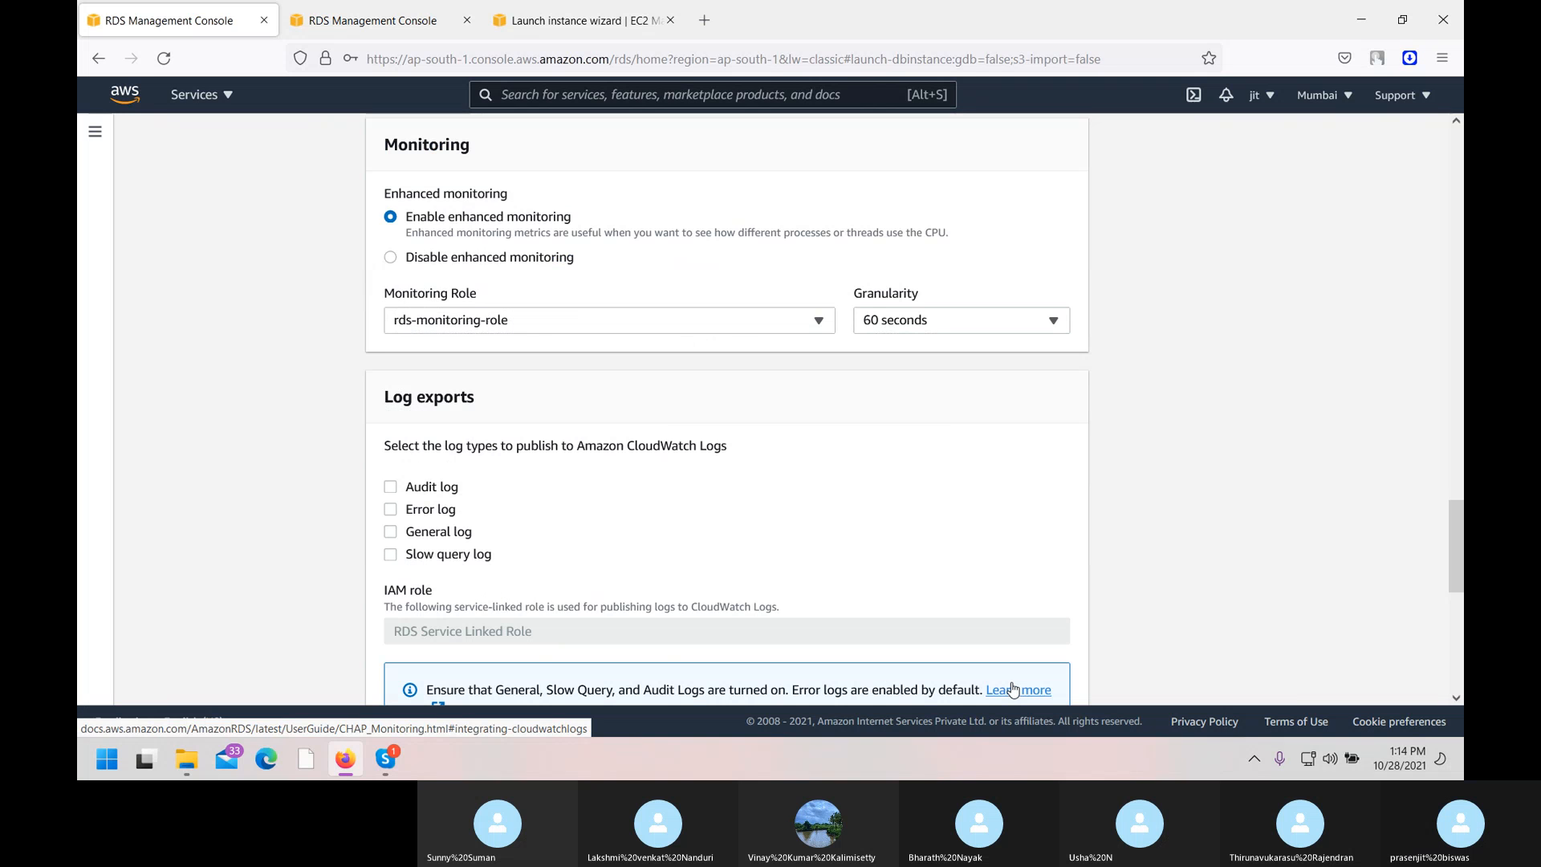
{"action": "scroll", "coordinate": [1013, 689], "scroll_direction": "down", "scroll_amount": 3}
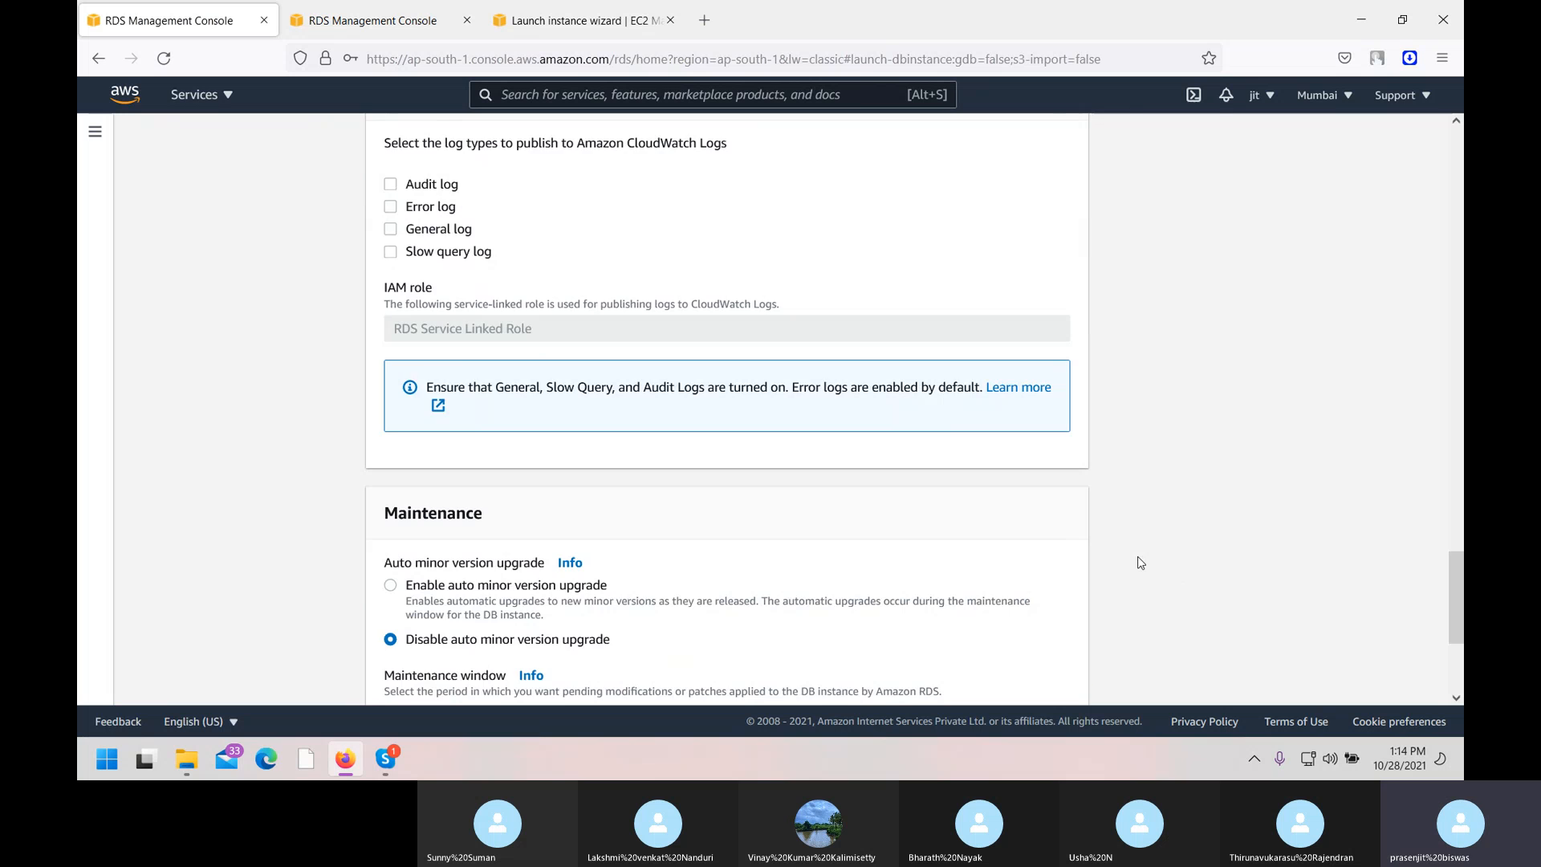
{"action": "scroll", "coordinate": [1135, 560], "scroll_direction": "down", "scroll_amount": 3}
{"action": "left_click", "coordinate": [1037, 684]}
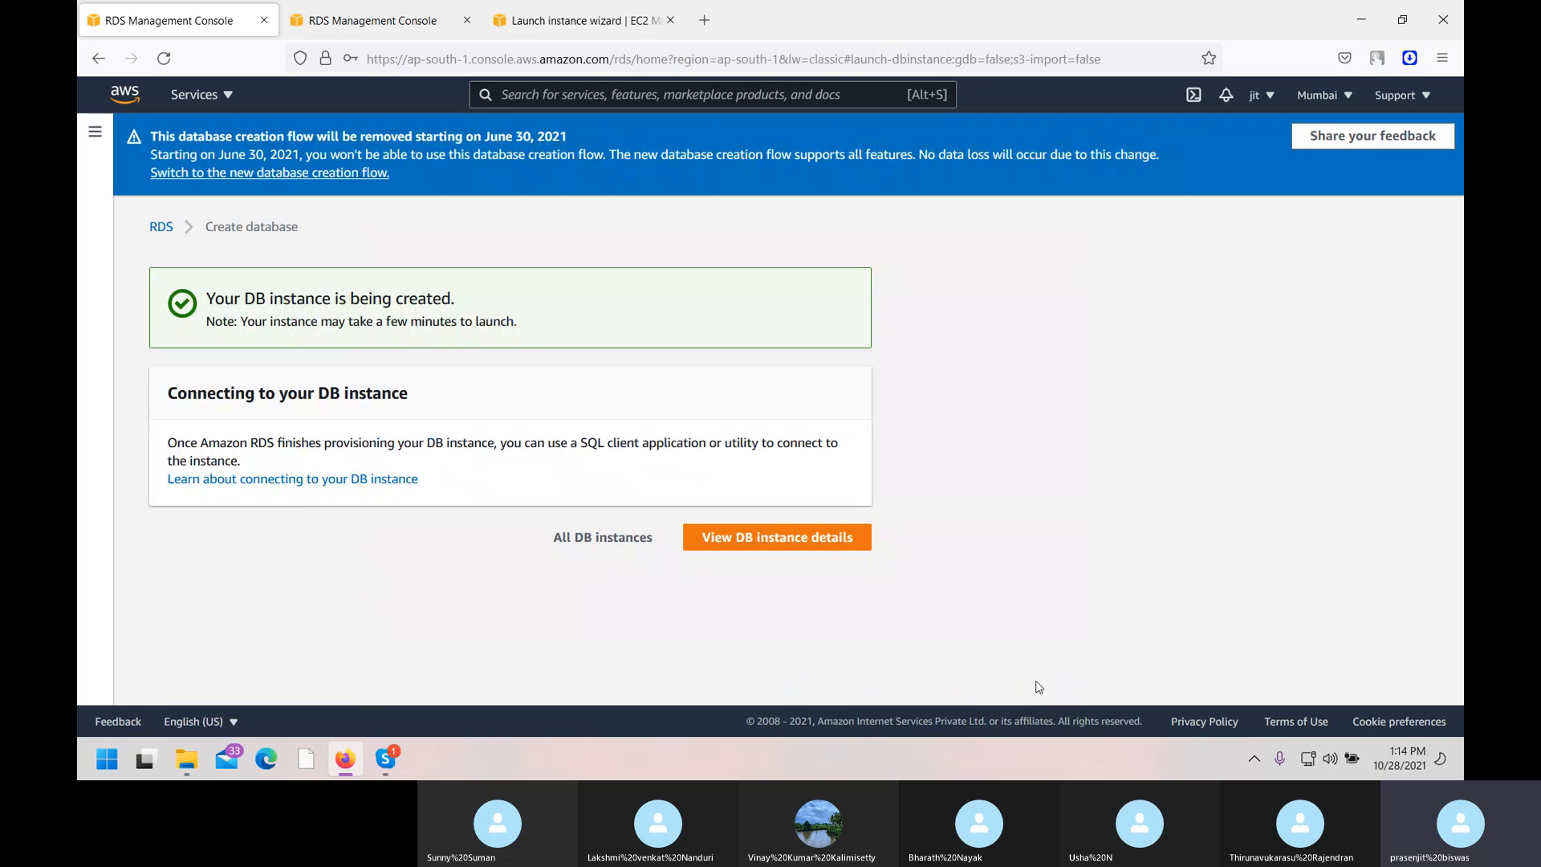
Open the mydatabase details page and review its MySQL 8.0.23, db.t2.micro configuration.
{"action": "left_click", "coordinate": [786, 539]}
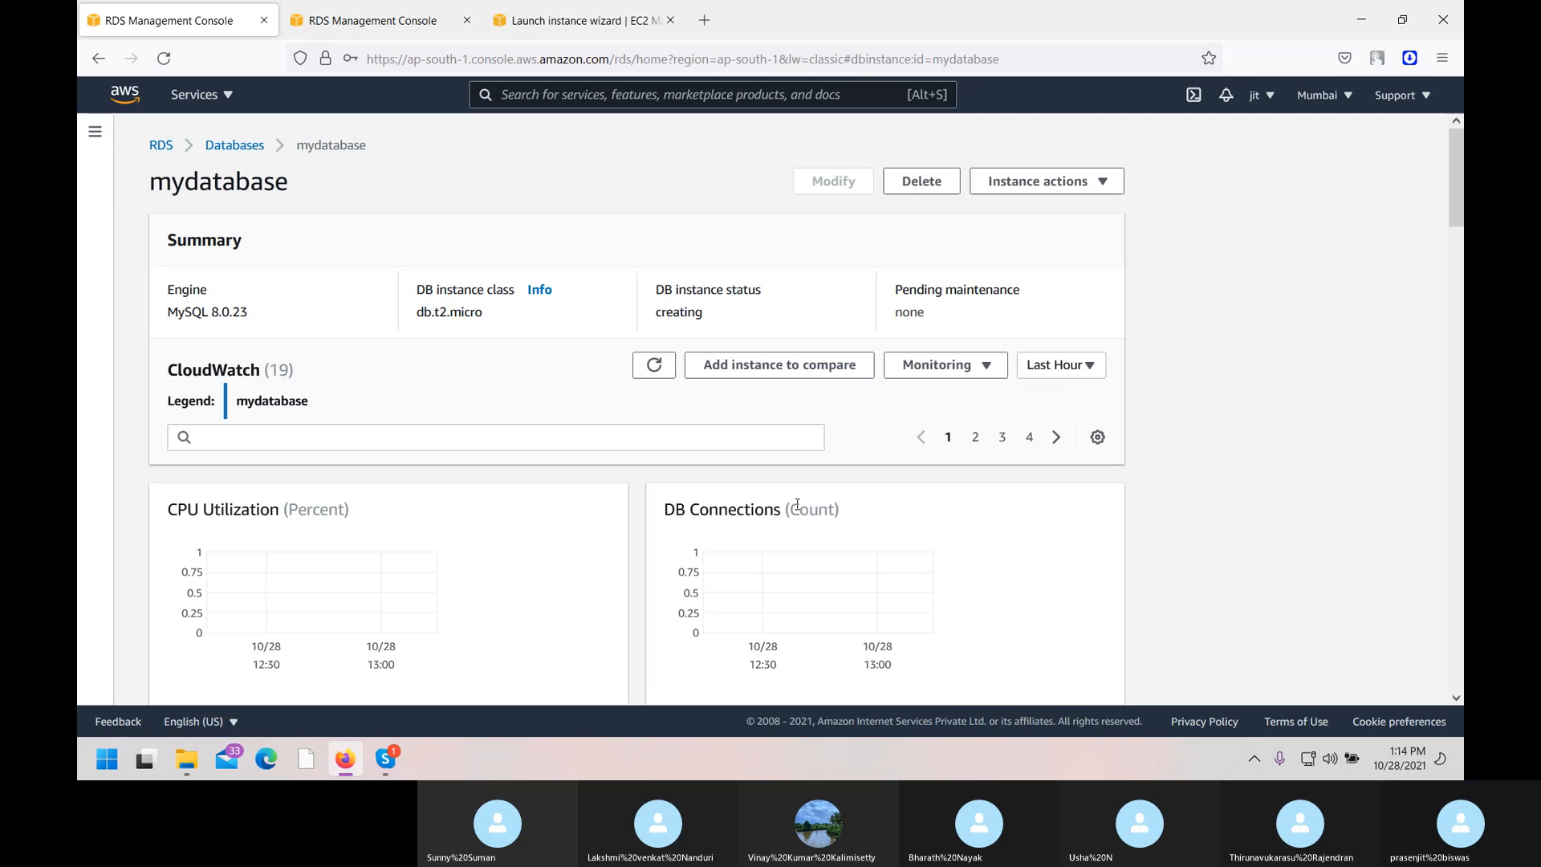
{"action": "scroll", "coordinate": [797, 506], "scroll_direction": "down", "scroll_amount": 10}
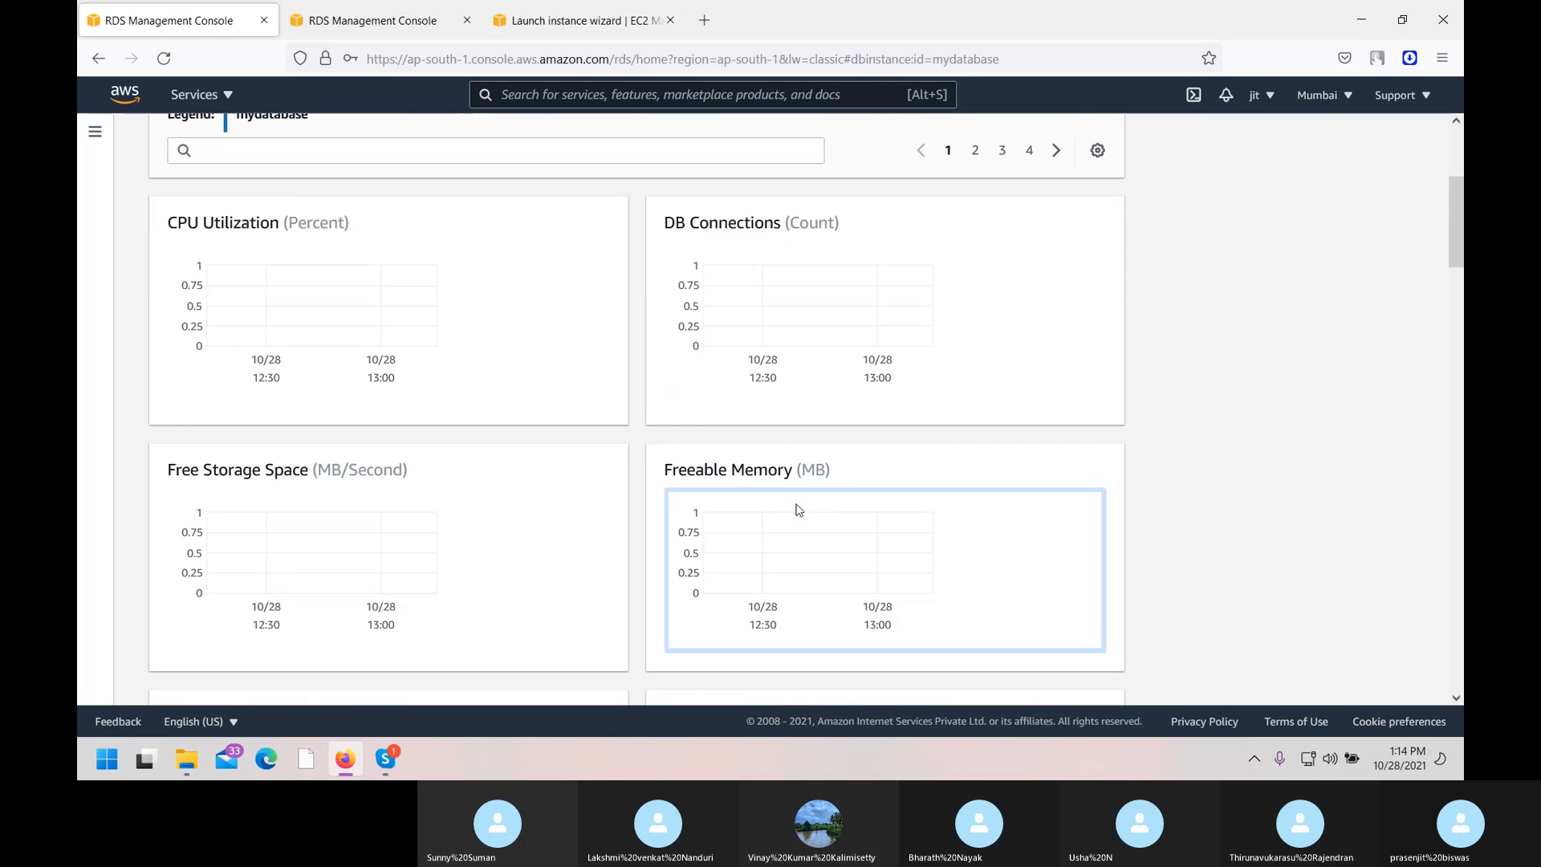
{"action": "scroll", "coordinate": [800, 511], "scroll_direction": "down", "scroll_amount": 8}
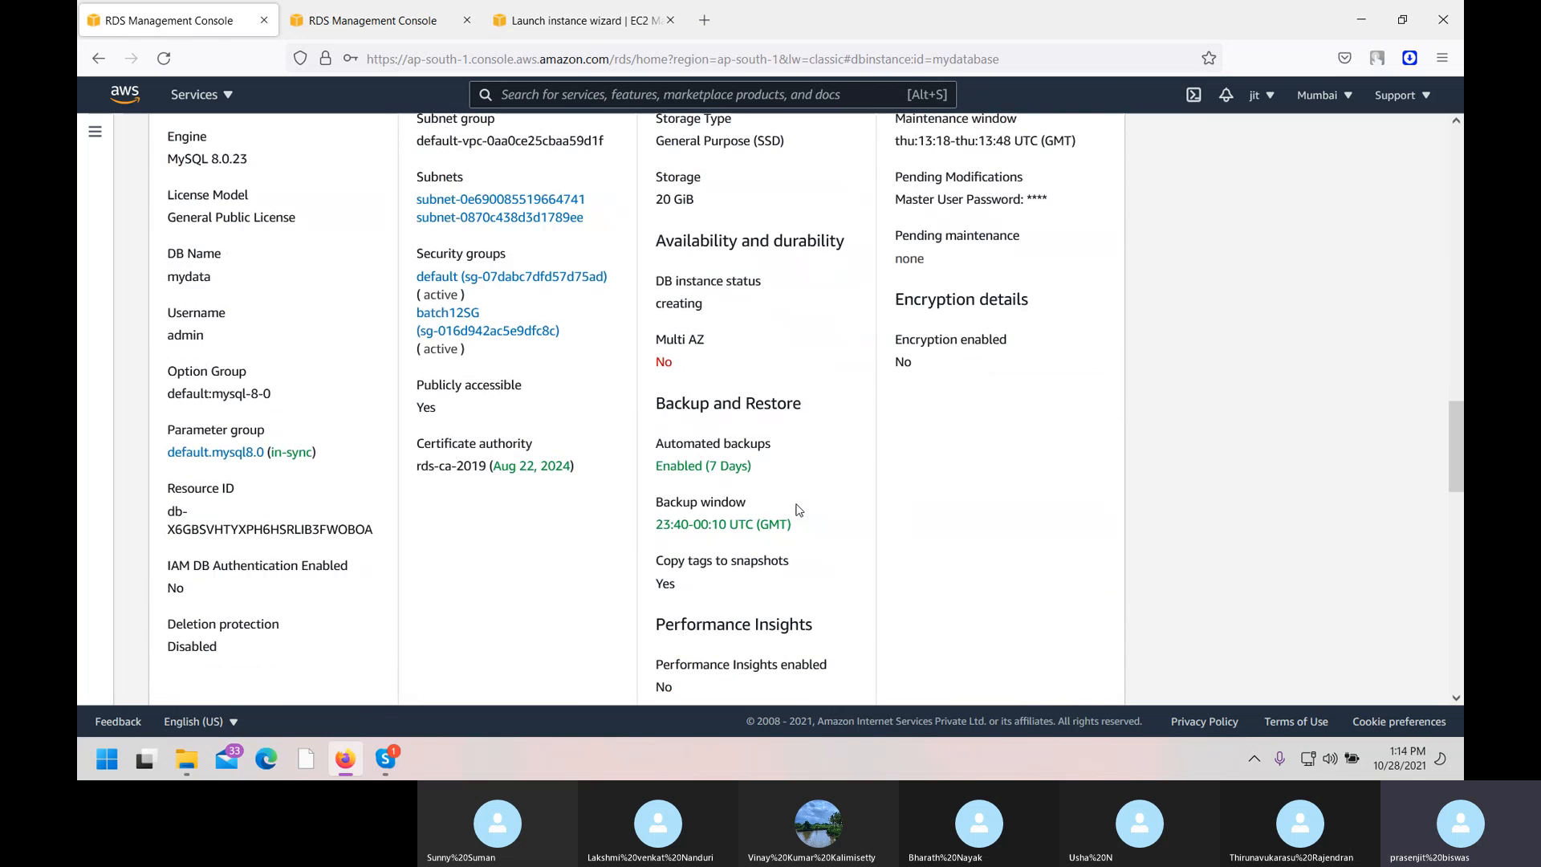
{"action": "scroll", "coordinate": [798, 511], "scroll_direction": "up", "scroll_amount": 3}
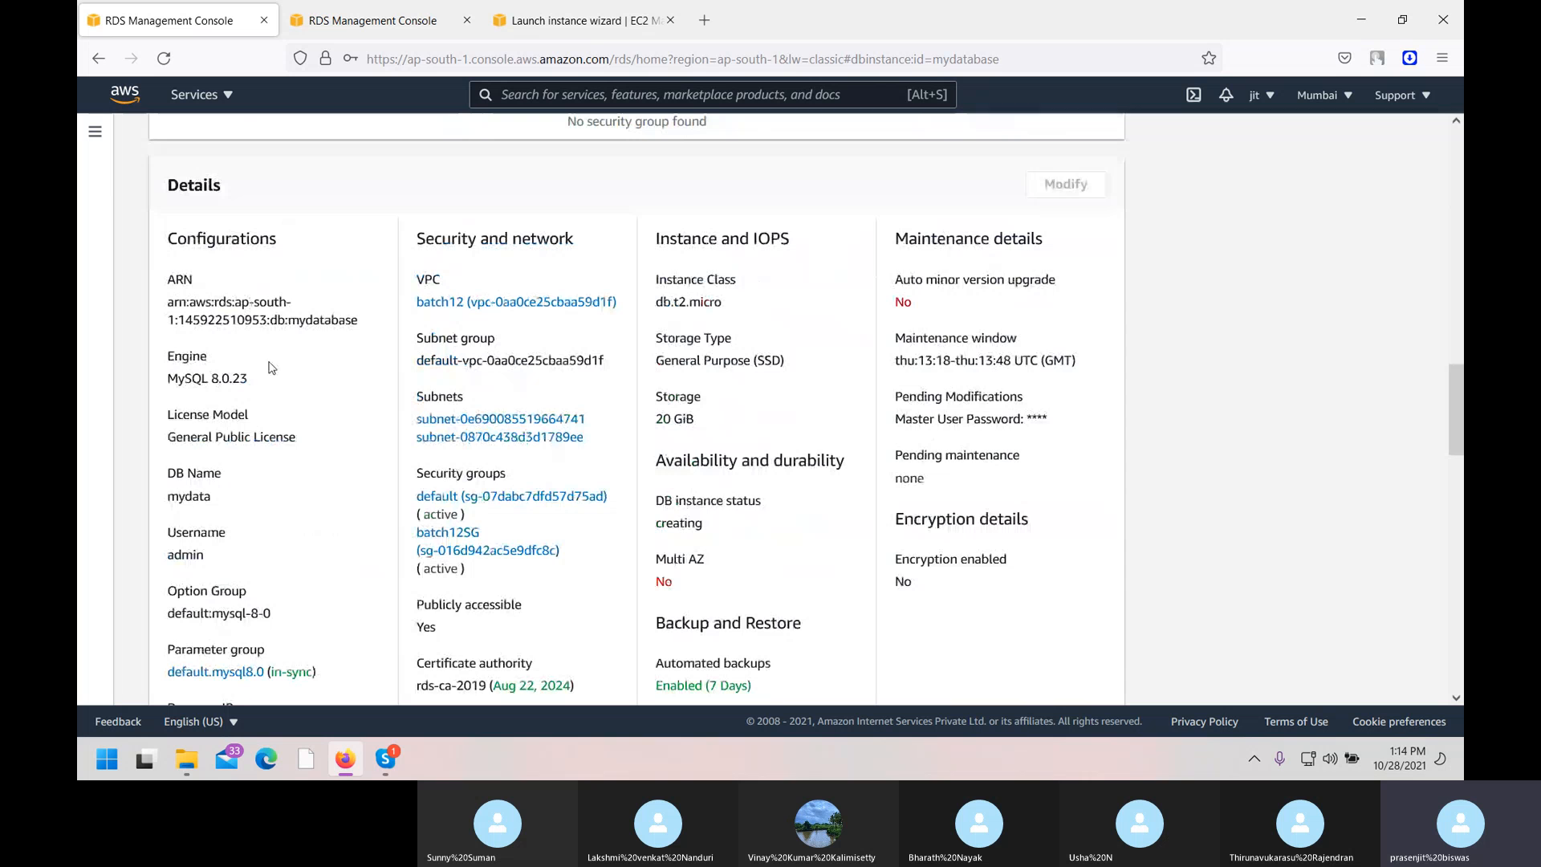
{"action": "scroll", "coordinate": [338, 531], "scroll_direction": "up", "scroll_amount": 15}
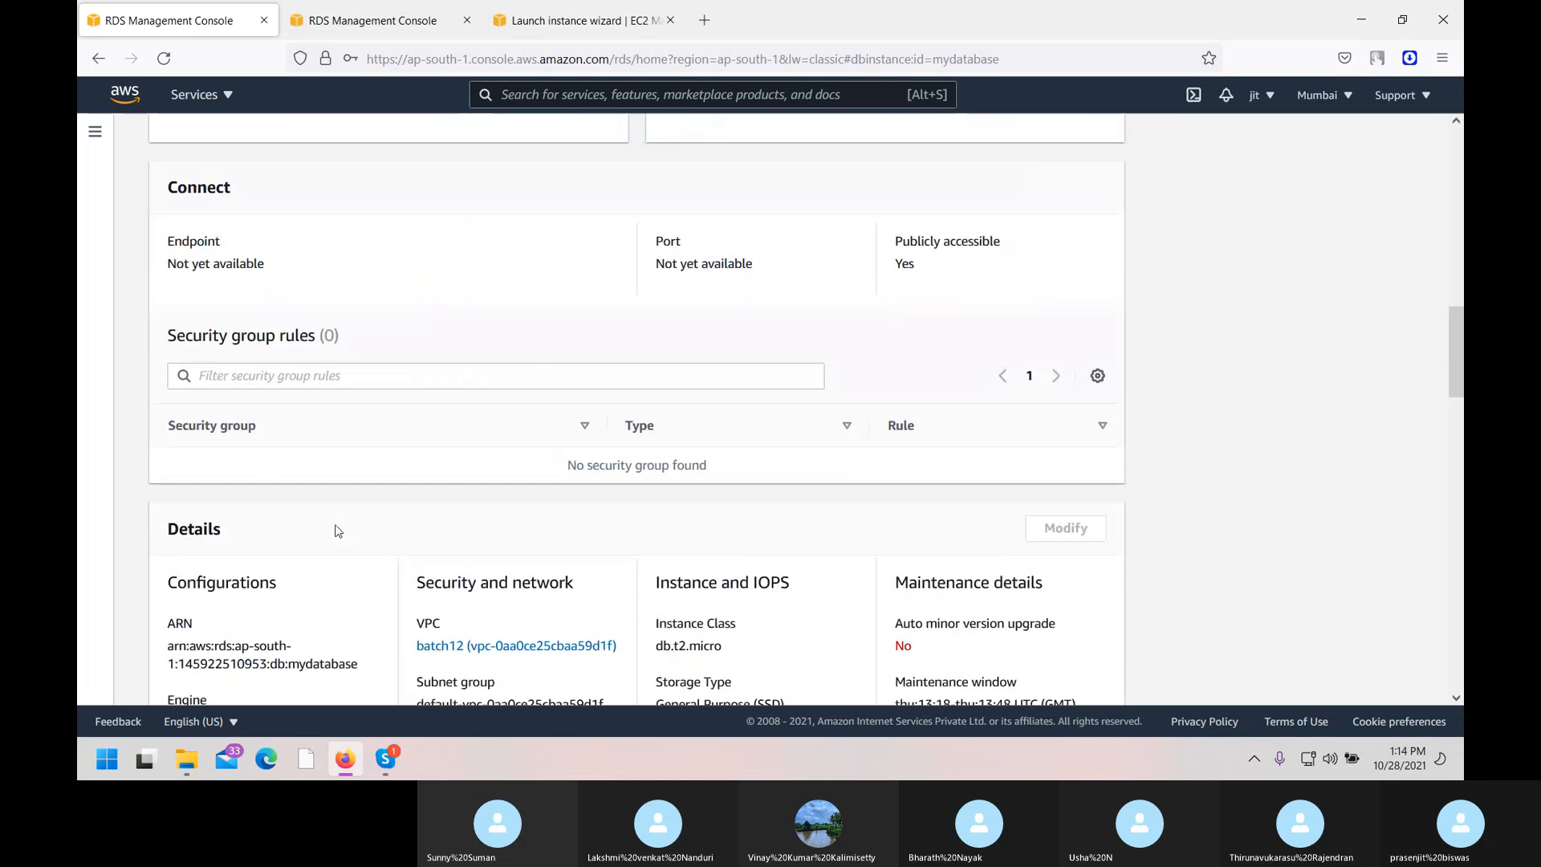
{"action": "scroll", "coordinate": [338, 531], "scroll_direction": "up", "scroll_amount": 5}
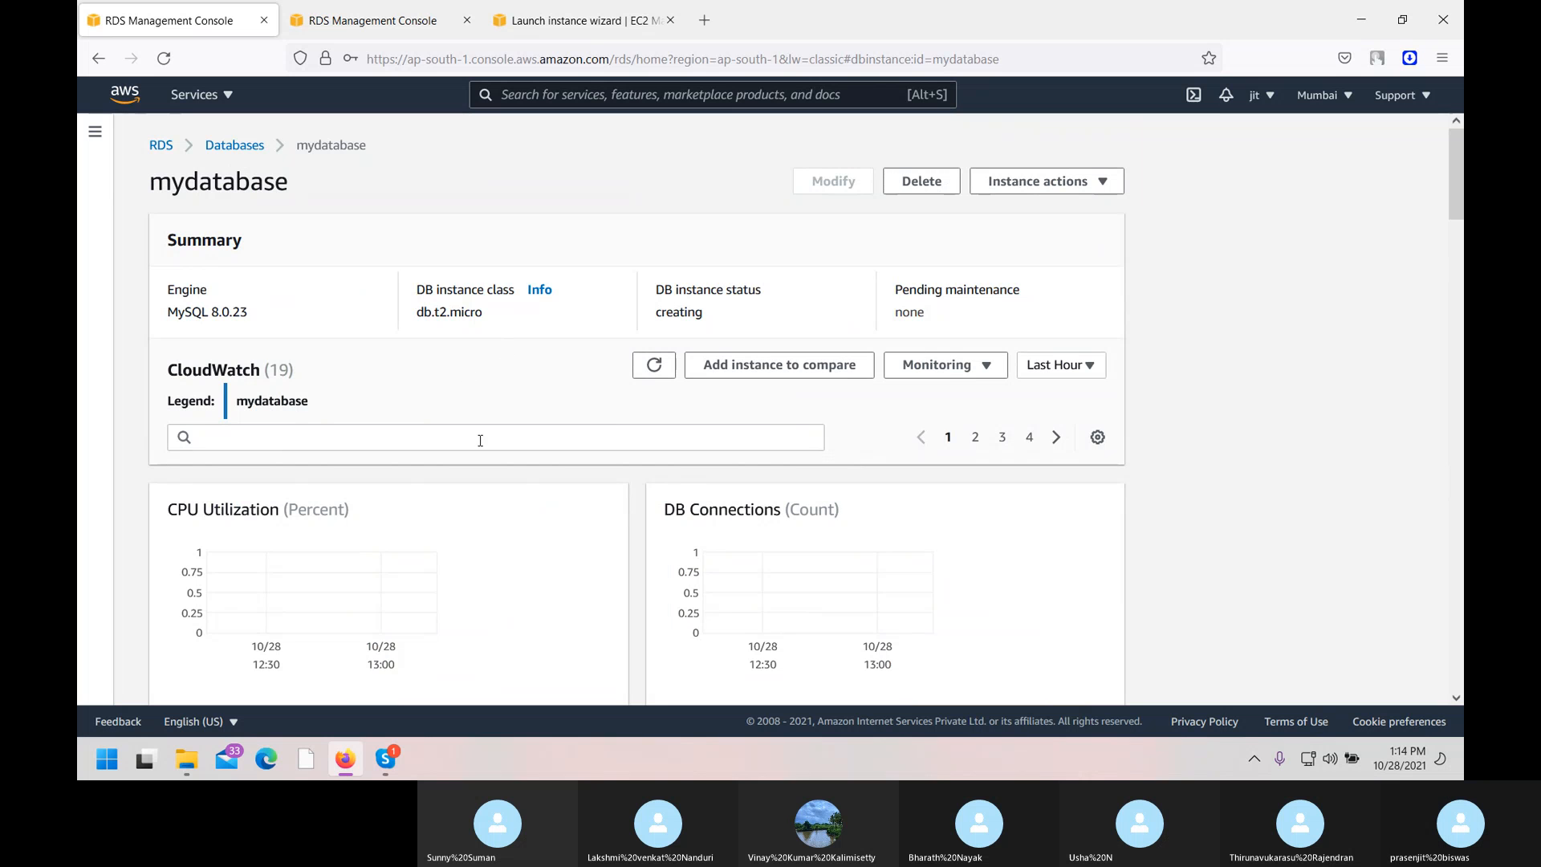
{"action": "scroll", "coordinate": [462, 494], "scroll_direction": "down", "scroll_amount": 1}
{"action": "scroll", "coordinate": [463, 493], "scroll_direction": "down", "scroll_amount": 5}
{"action": "scroll", "coordinate": [463, 494], "scroll_direction": "down", "scroll_amount": 6}
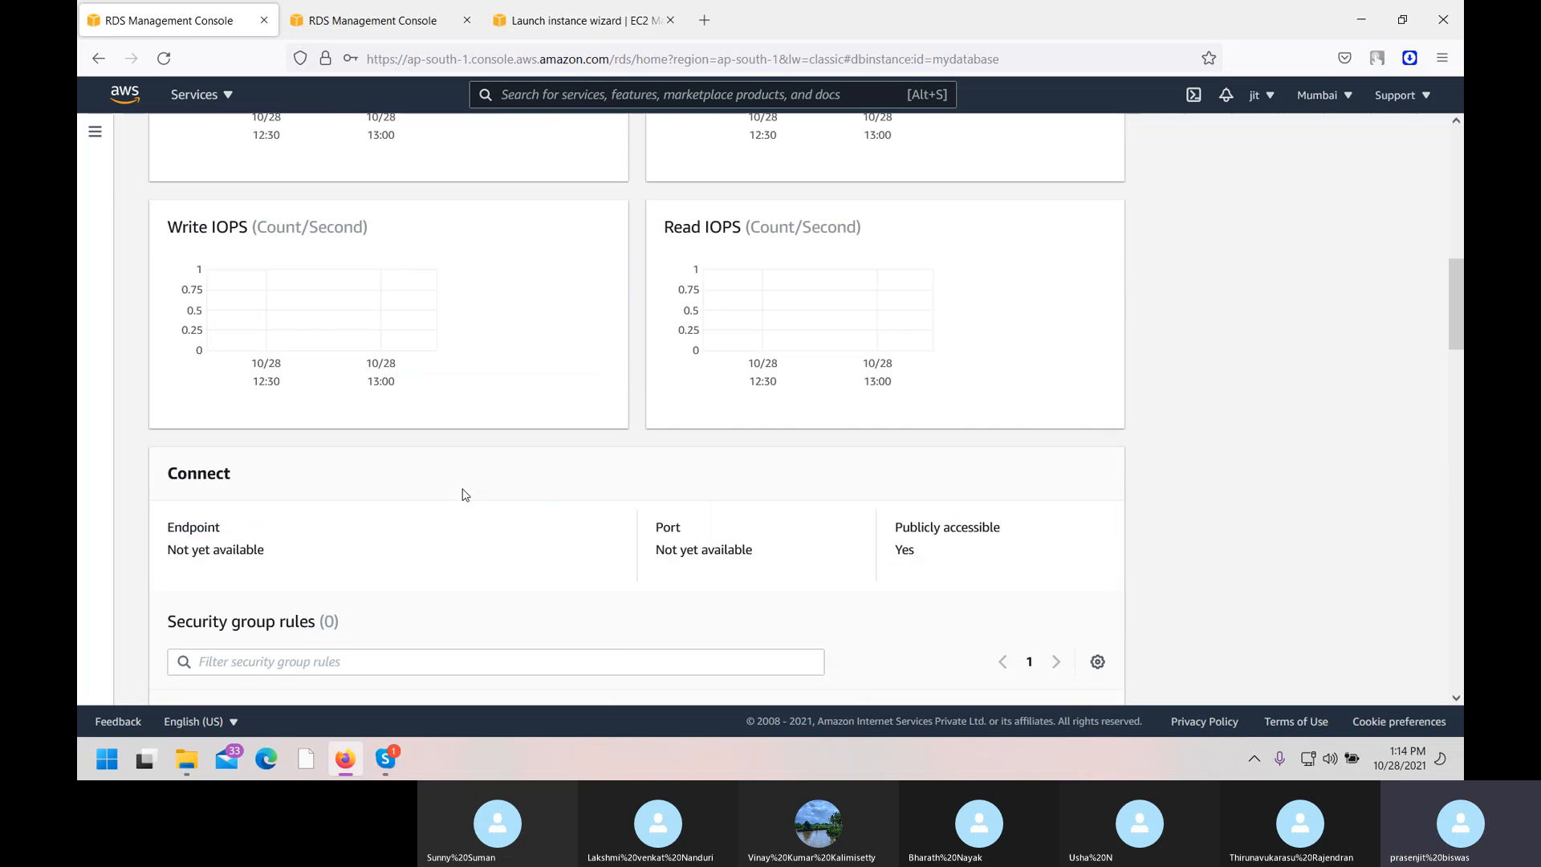
{"action": "scroll", "coordinate": [462, 494], "scroll_direction": "down", "scroll_amount": 3}
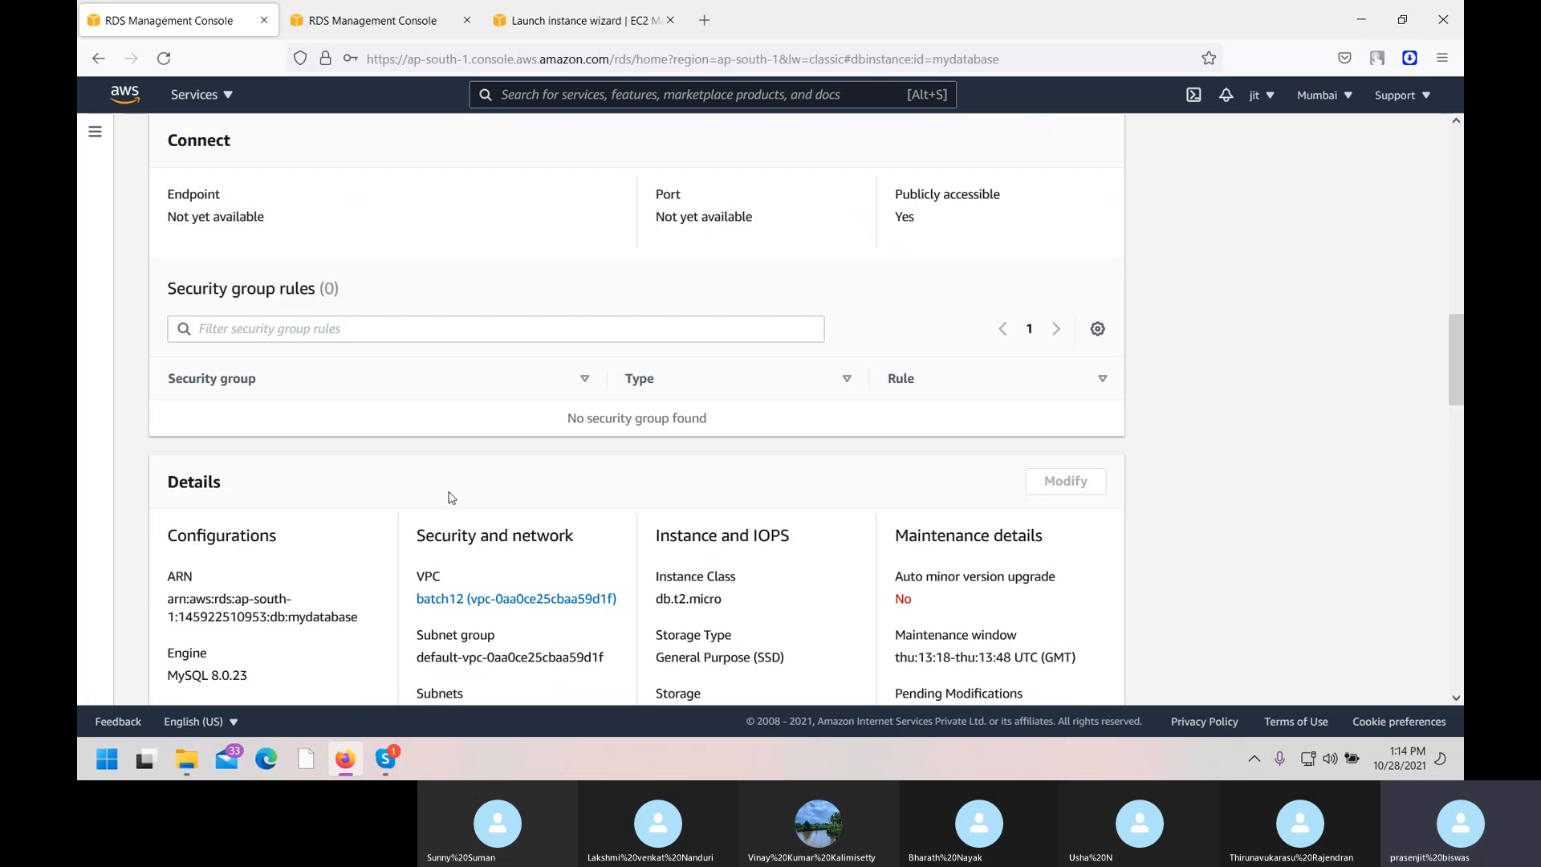
{"action": "scroll", "coordinate": [401, 490], "scroll_direction": "down", "scroll_amount": 2}
{"action": "scroll", "coordinate": [401, 490], "scroll_direction": "down", "scroll_amount": 4}
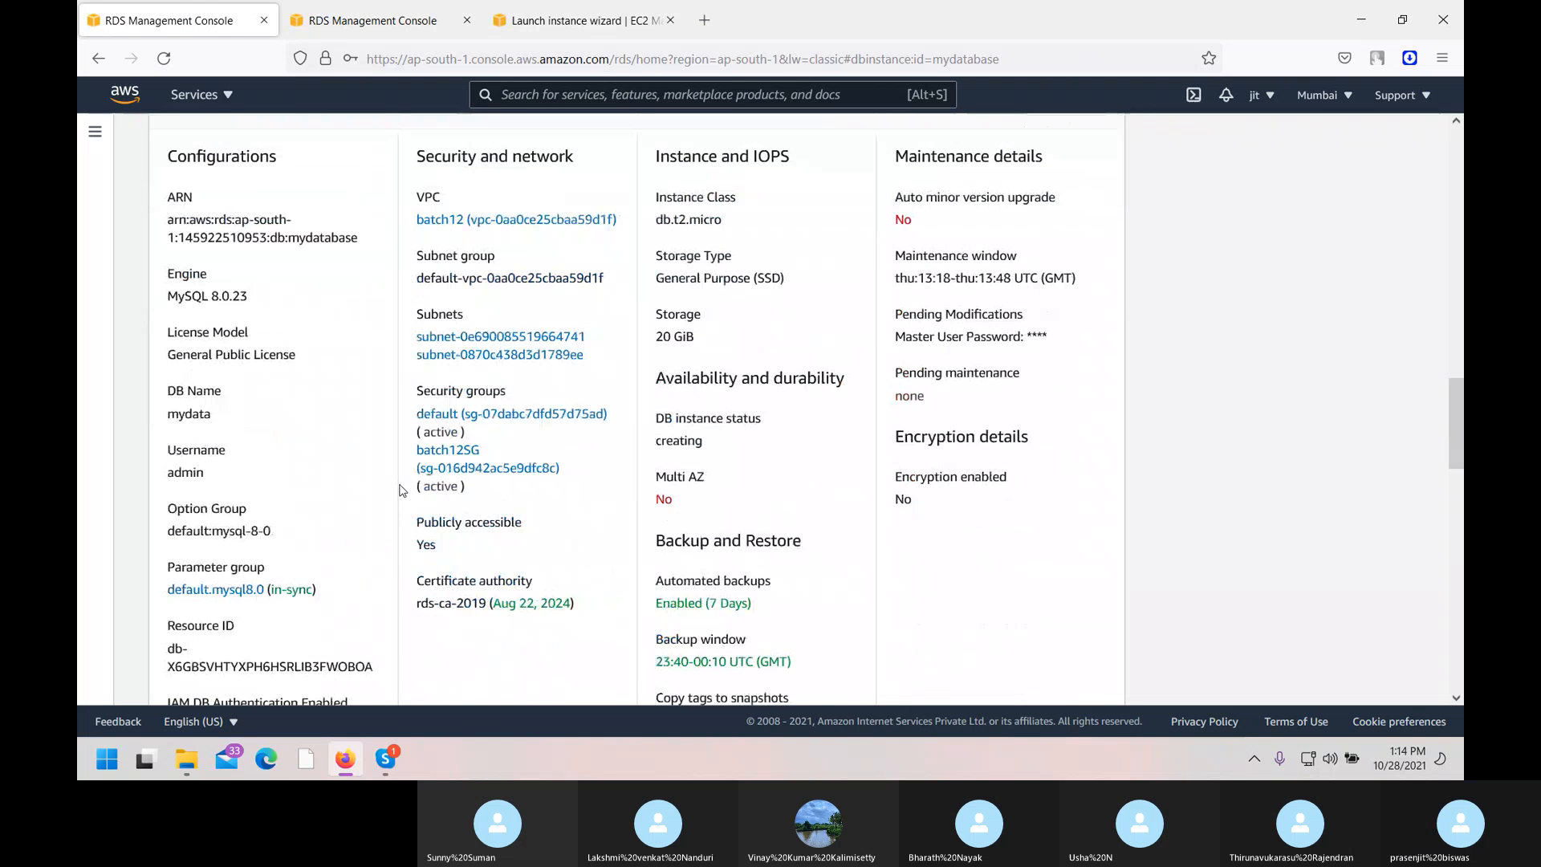
{"action": "scroll", "coordinate": [401, 490], "scroll_direction": "down", "scroll_amount": 1}
{"action": "scroll", "coordinate": [401, 489], "scroll_direction": "down", "scroll_amount": 8}
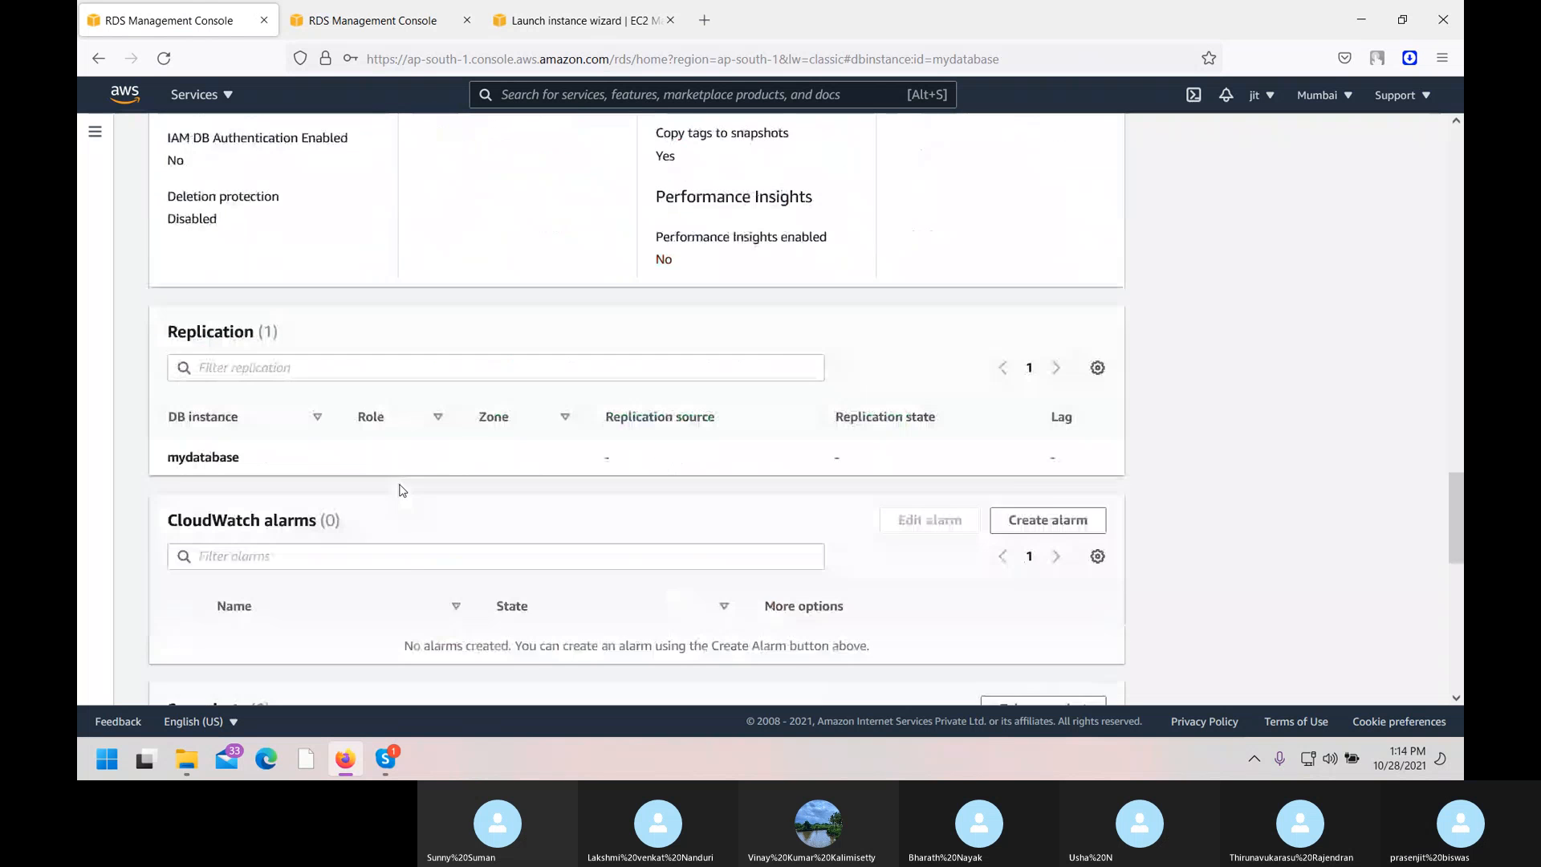
{"action": "scroll", "coordinate": [401, 491], "scroll_direction": "down", "scroll_amount": 3}
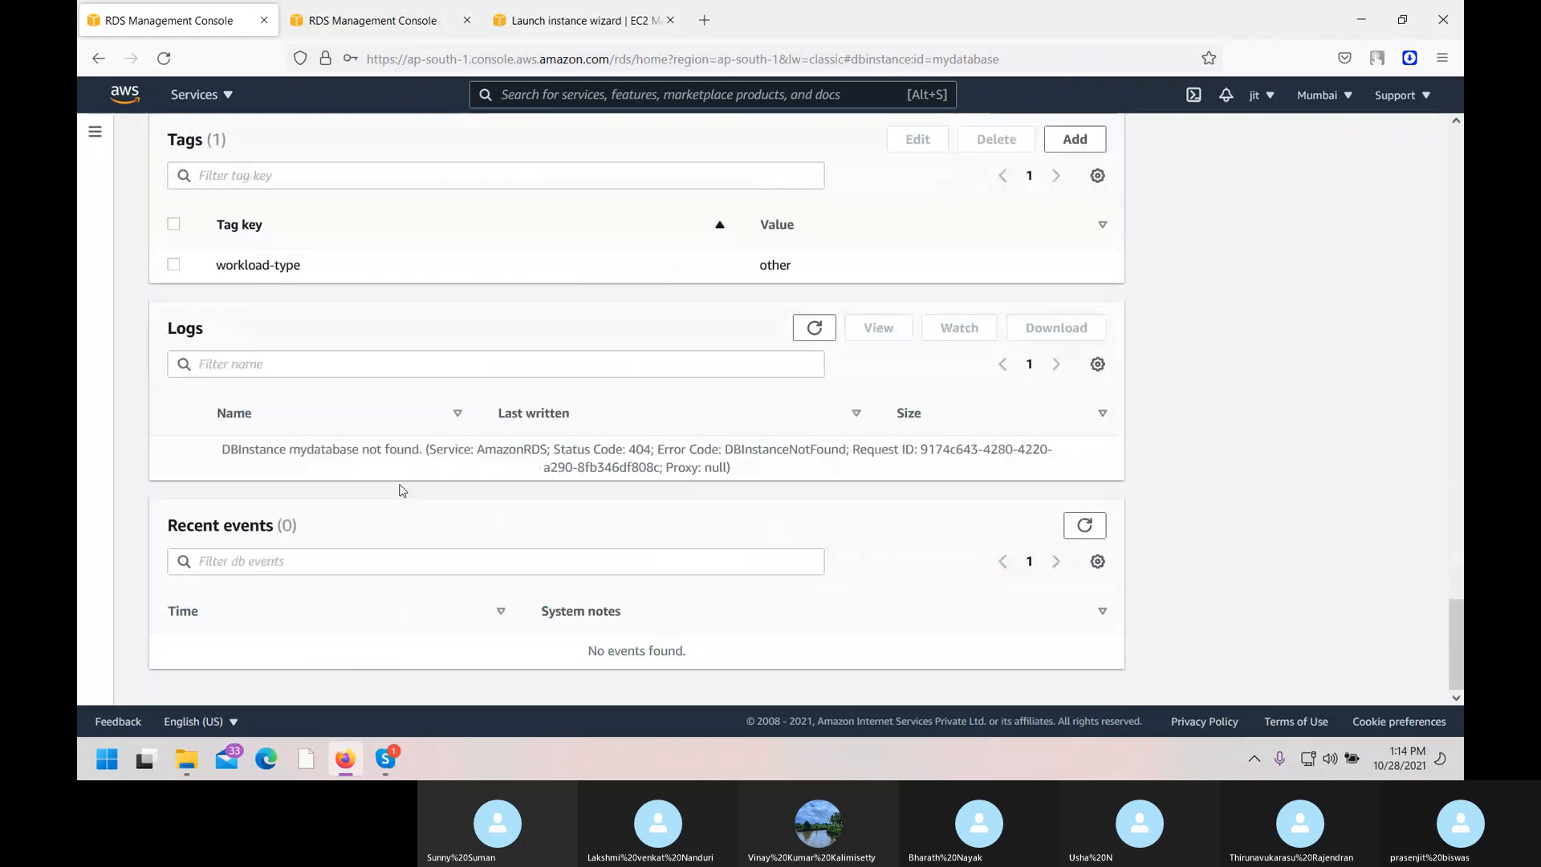
{"action": "scroll", "coordinate": [401, 491], "scroll_direction": "up", "scroll_amount": 13}
{"action": "scroll", "coordinate": [401, 489], "scroll_direction": "up", "scroll_amount": 12}
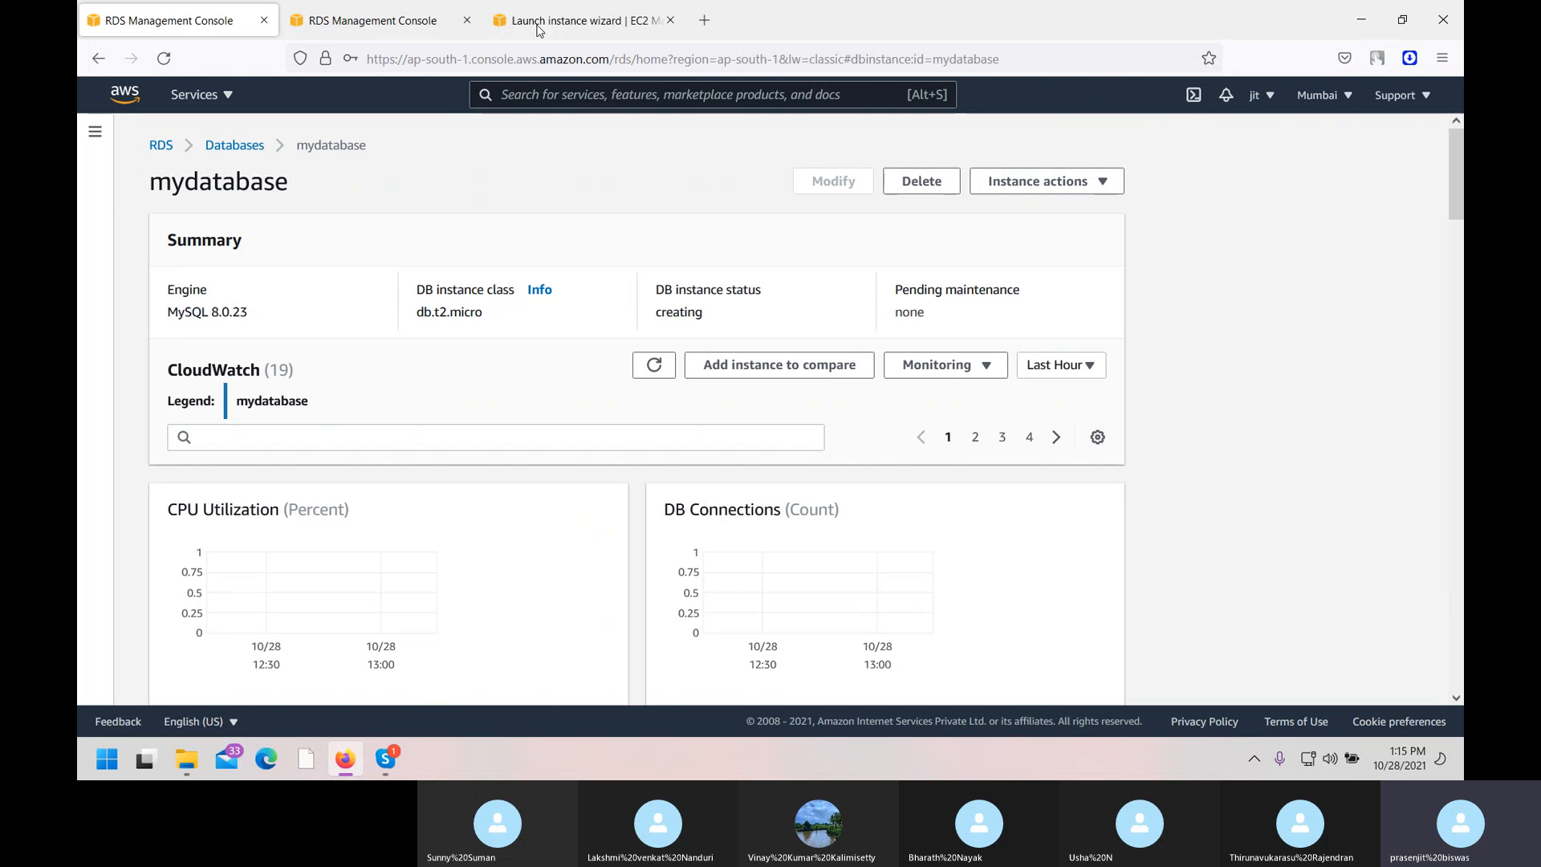
Check the RDS Databases list showing mydatabase Creating, then return to the EC2 launch tab.
{"action": "left_click", "coordinate": [433, 8]}
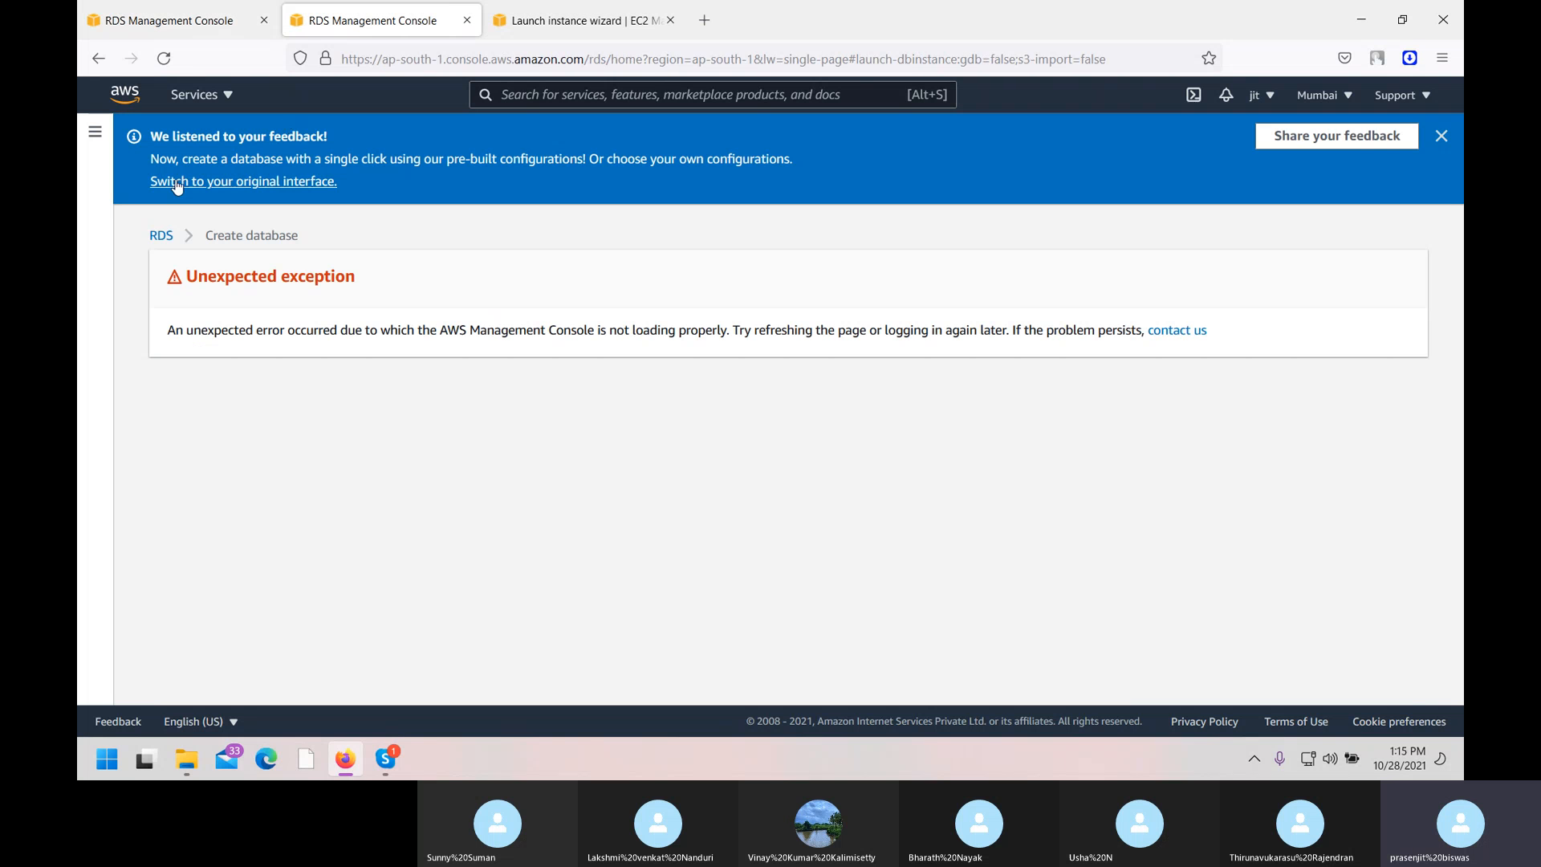
{"action": "left_click", "coordinate": [154, 236]}
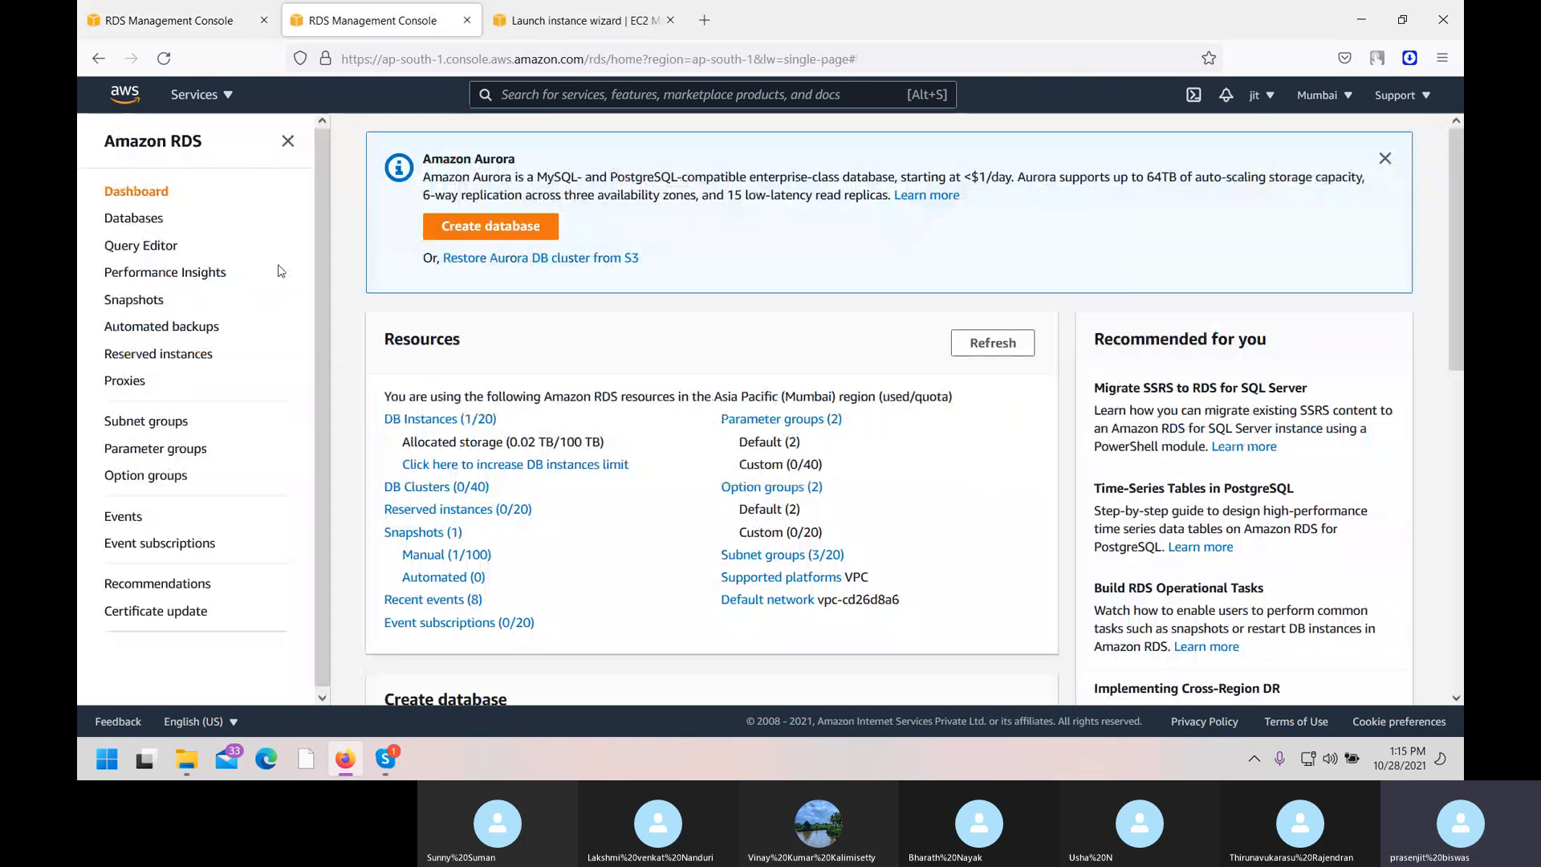
{"action": "left_click", "coordinate": [138, 225]}
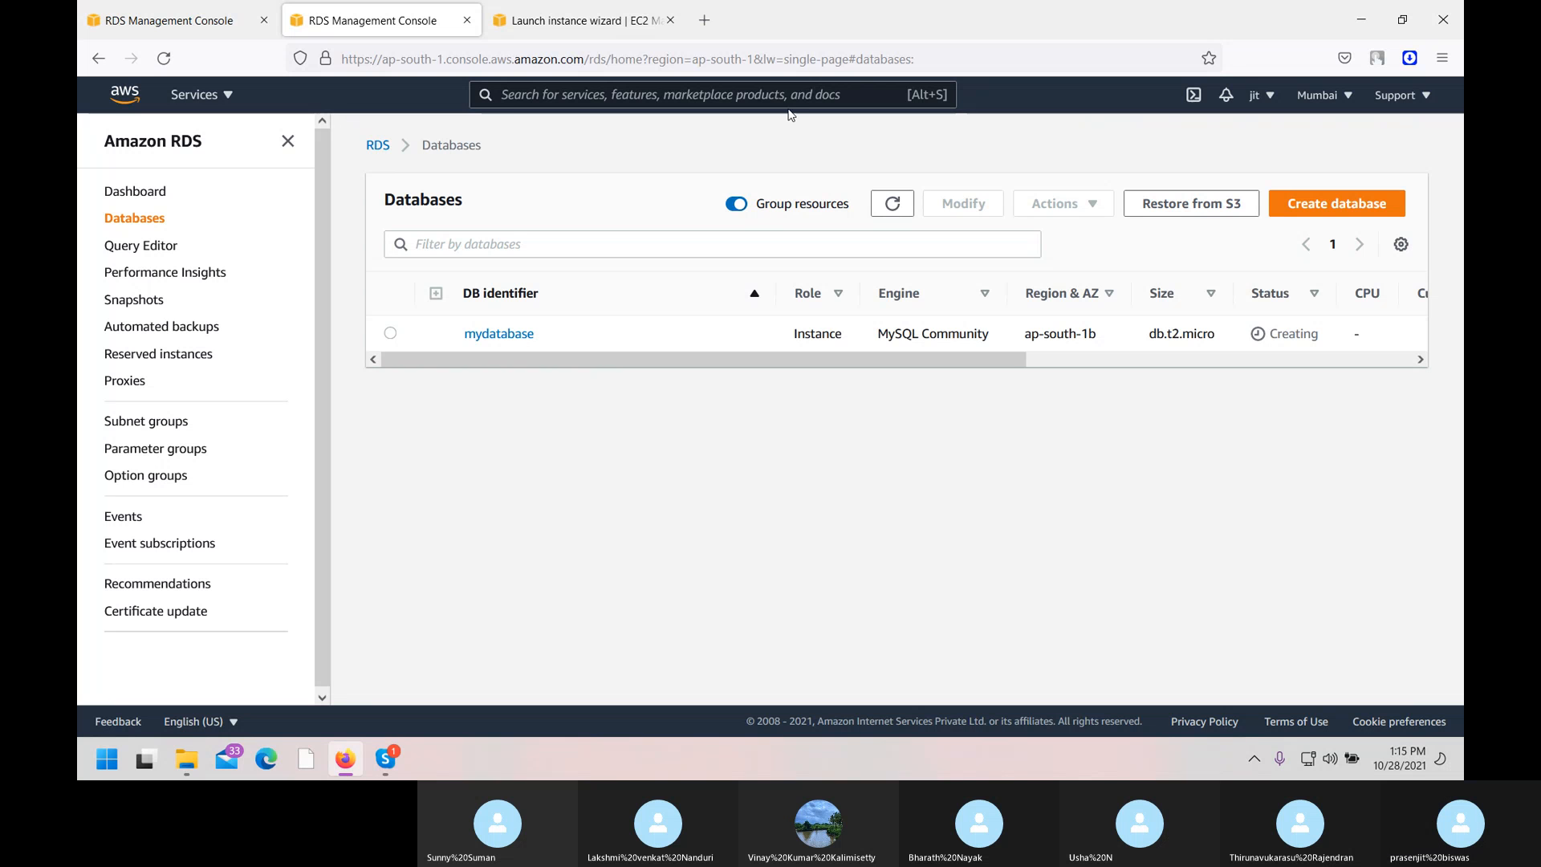
{"action": "left_click", "coordinate": [621, 6]}
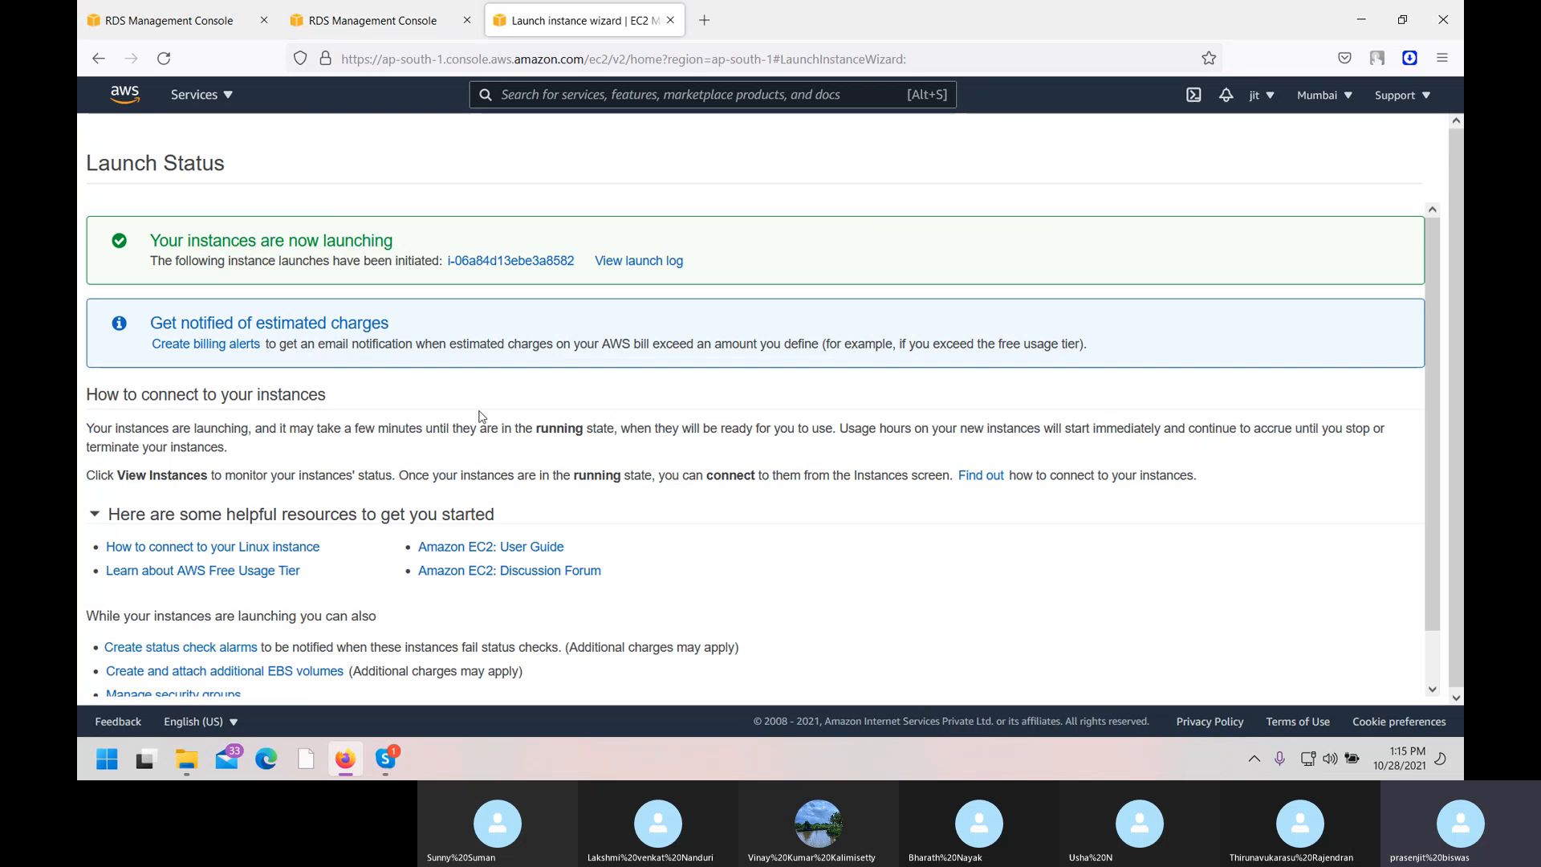
Copy the running instance's public IPv4 address 3.6.91.181 and minimize Firefox.
{"action": "scroll", "coordinate": [486, 446], "scroll_direction": "down", "scroll_amount": 2}
{"action": "left_click", "coordinate": [1373, 688]}
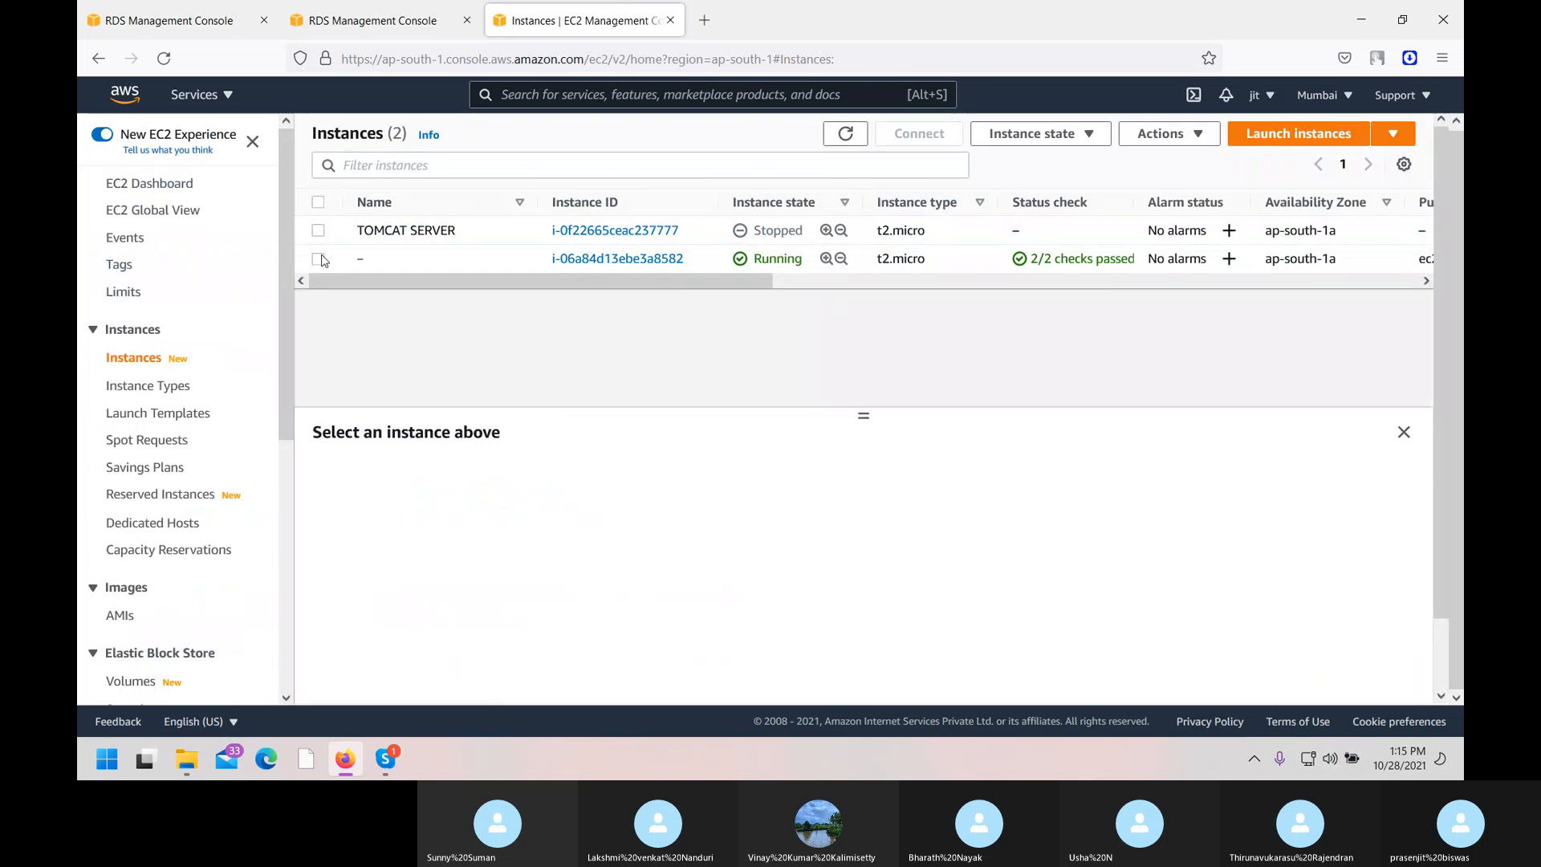
{"action": "left_click", "coordinate": [610, 268]}
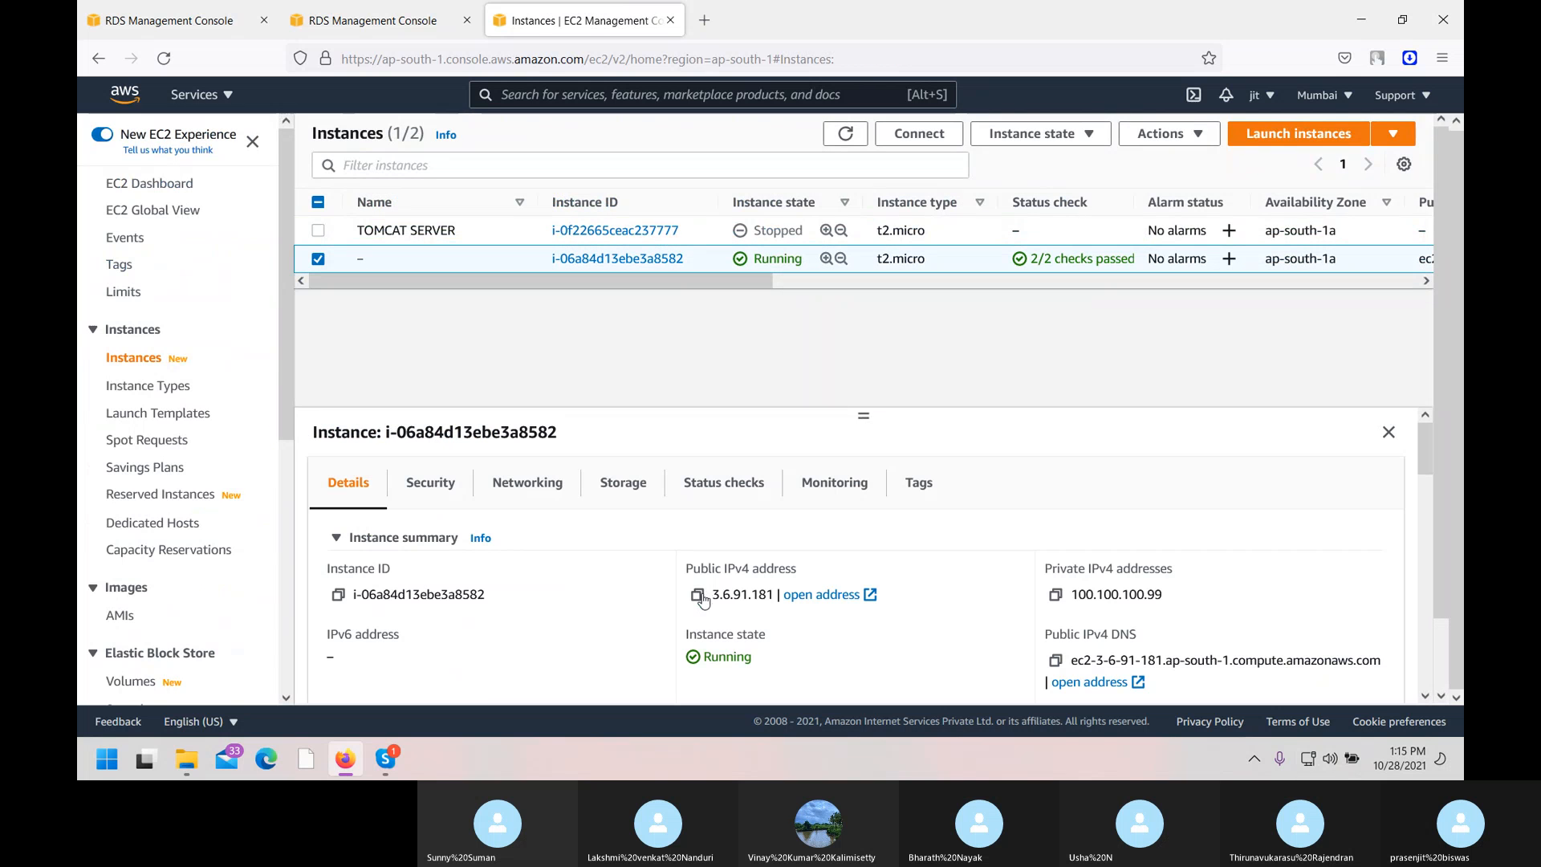
{"action": "left_click", "coordinate": [696, 594]}
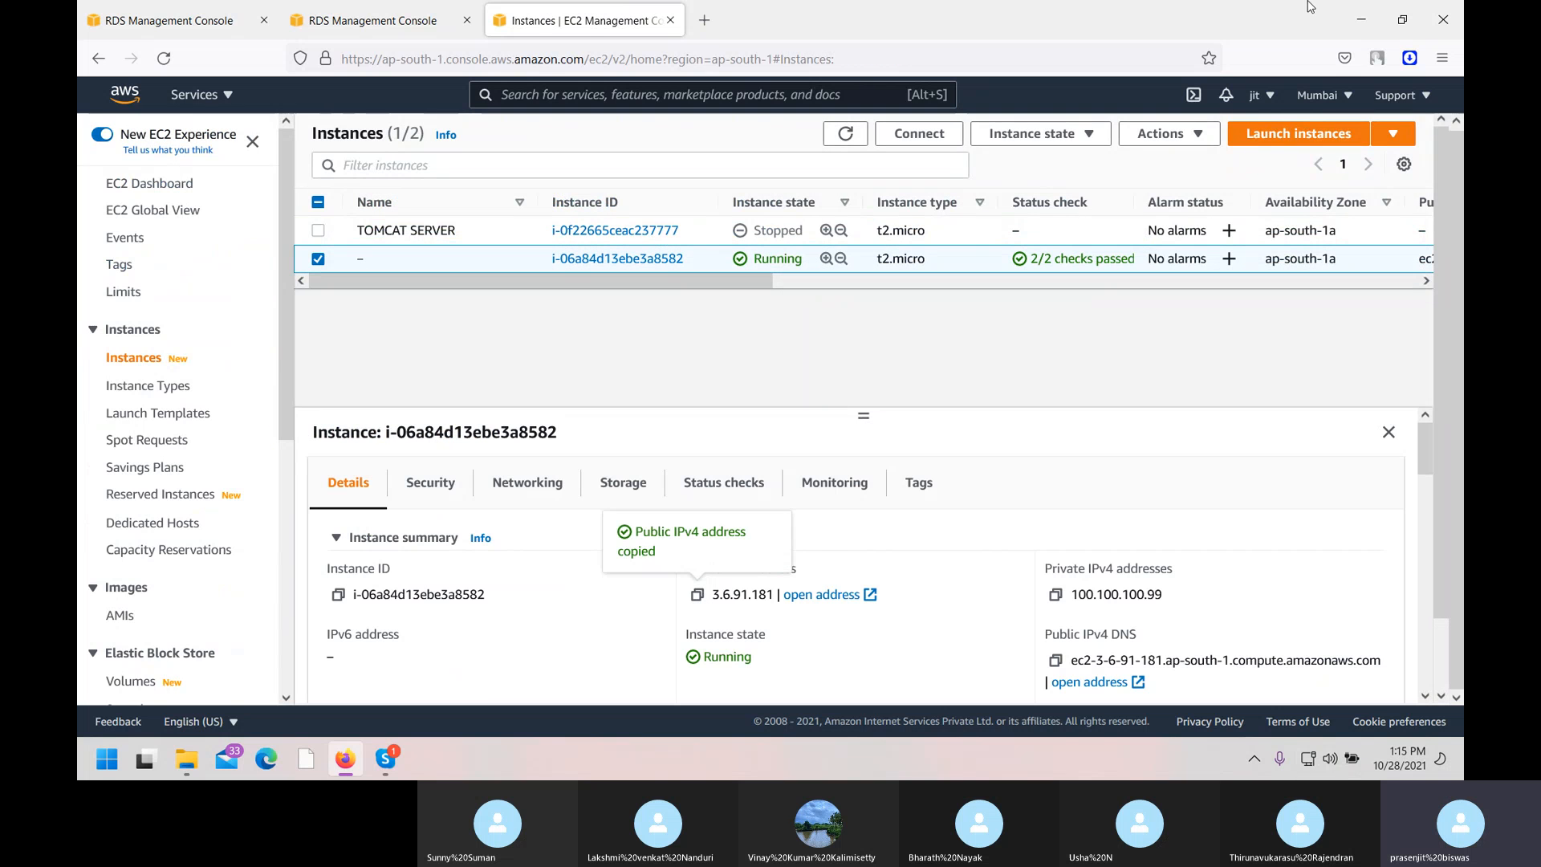
{"action": "left_click", "coordinate": [1361, 19]}
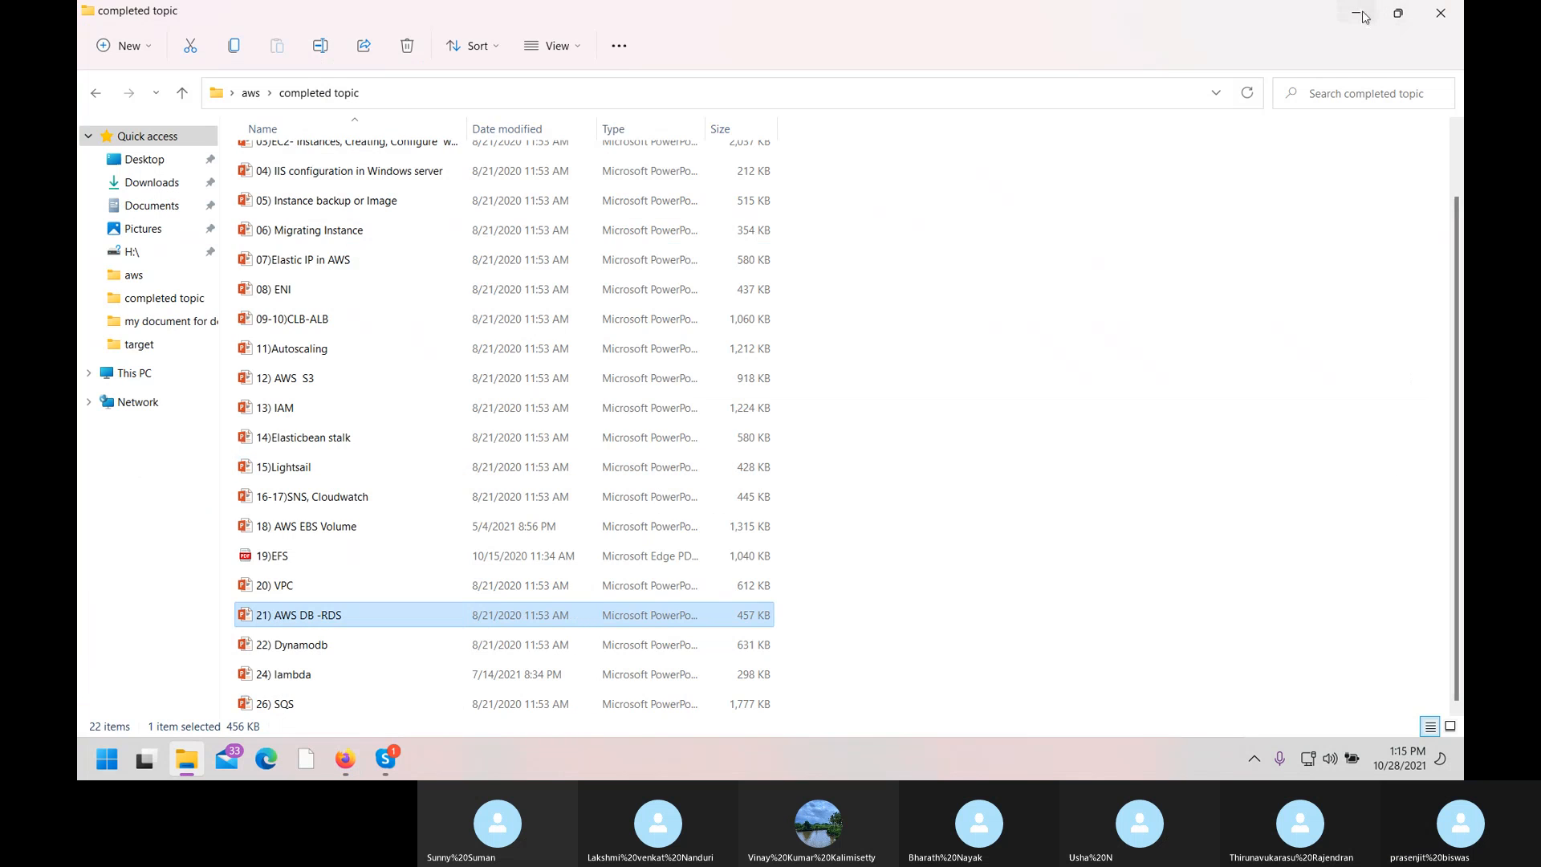
Minimize File Explorer and launch MobaXterm from its desktop shortcut, briefly checking Skype.
{"action": "left_click", "coordinate": [1362, 16]}
{"action": "left_click", "coordinate": [188, 491]}
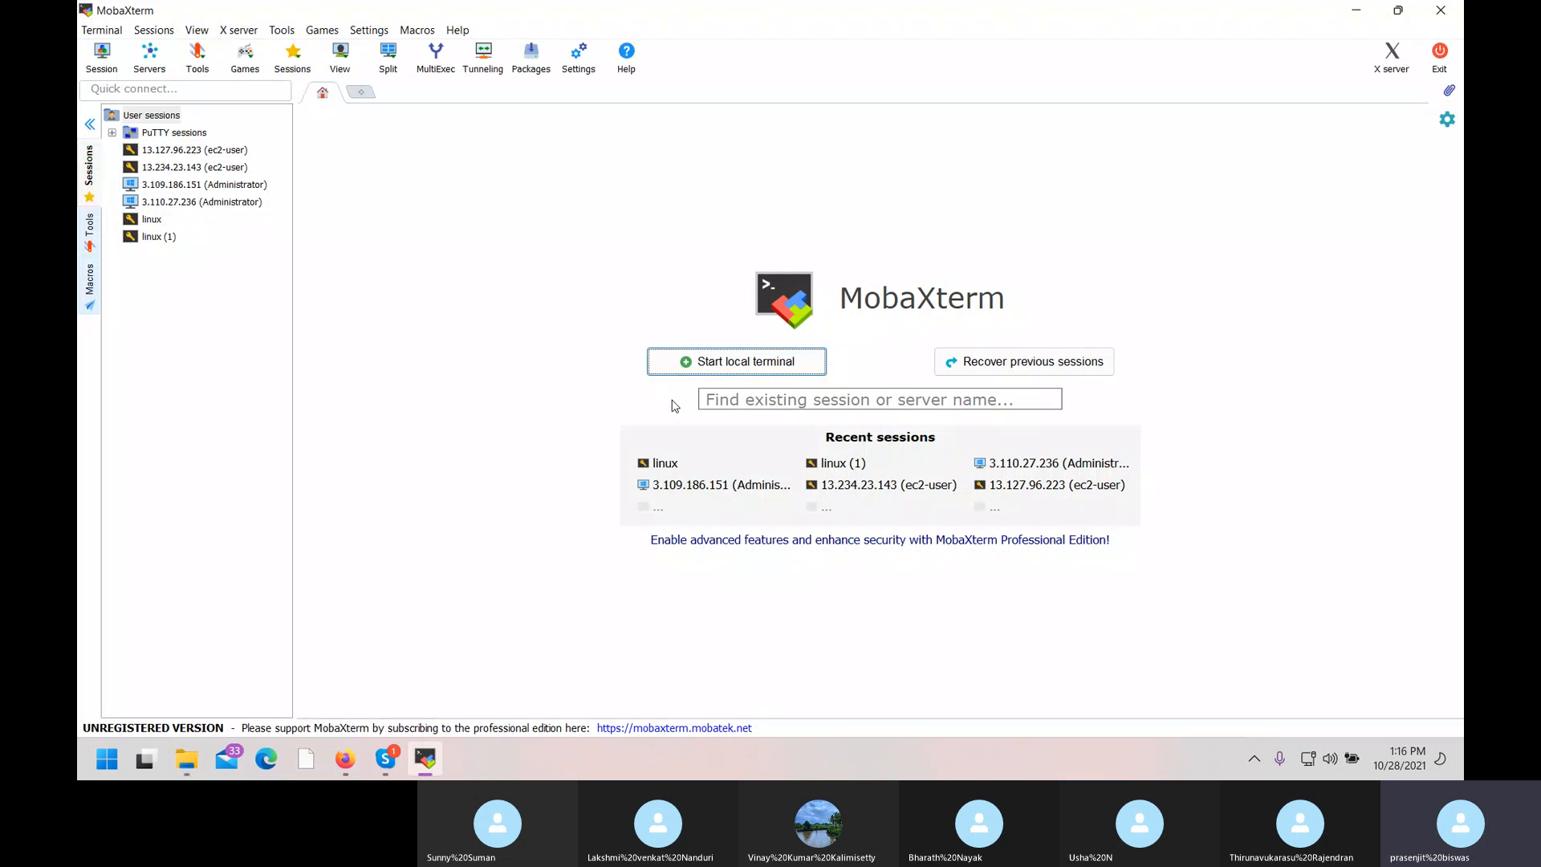
{"action": "left_click", "coordinate": [385, 761]}
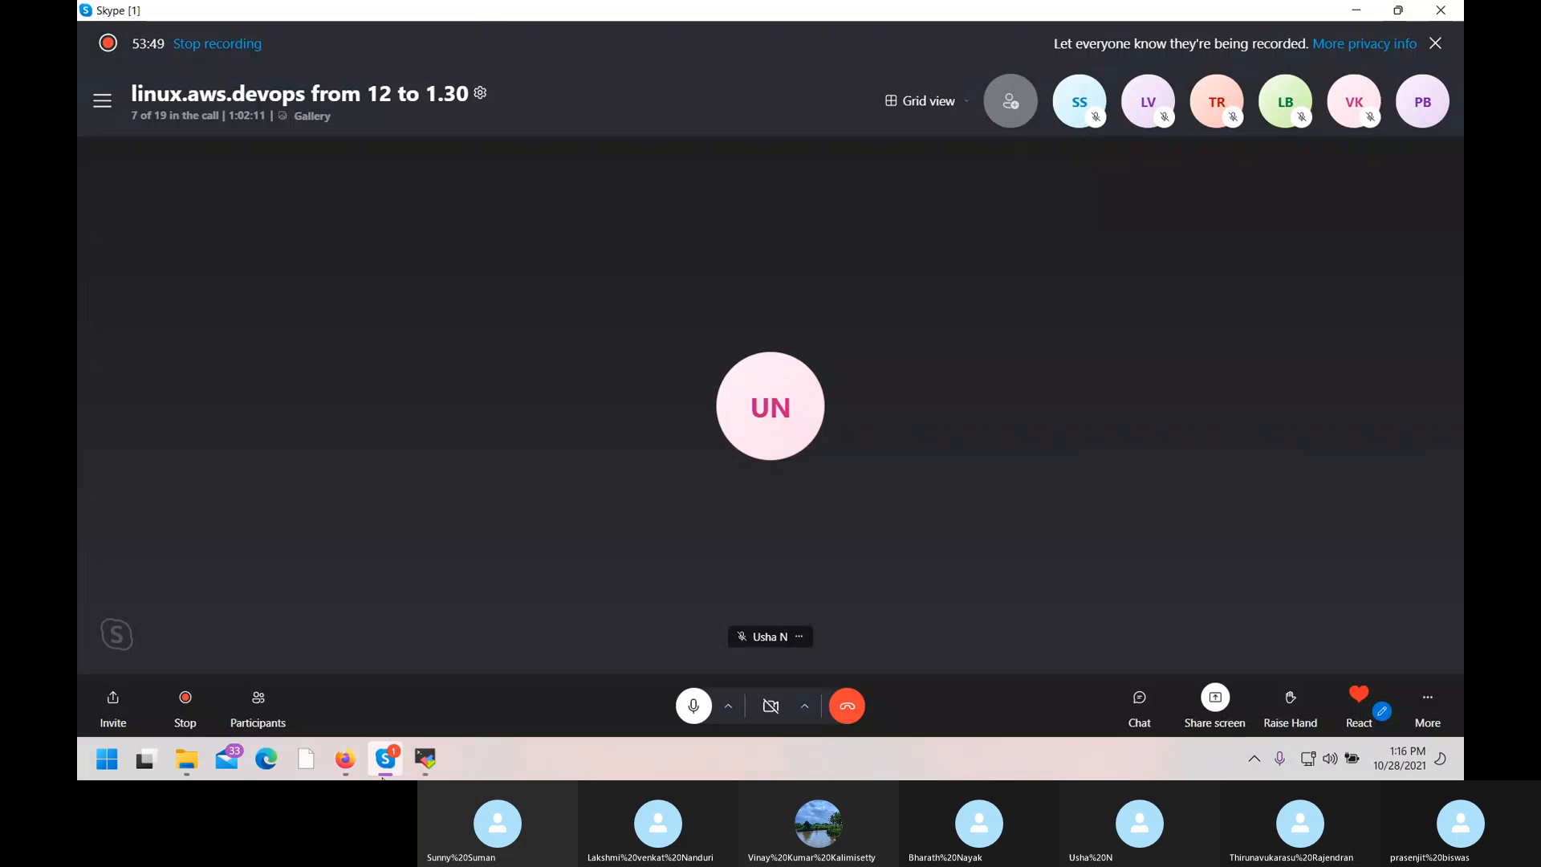
{"action": "left_click", "coordinate": [425, 758]}
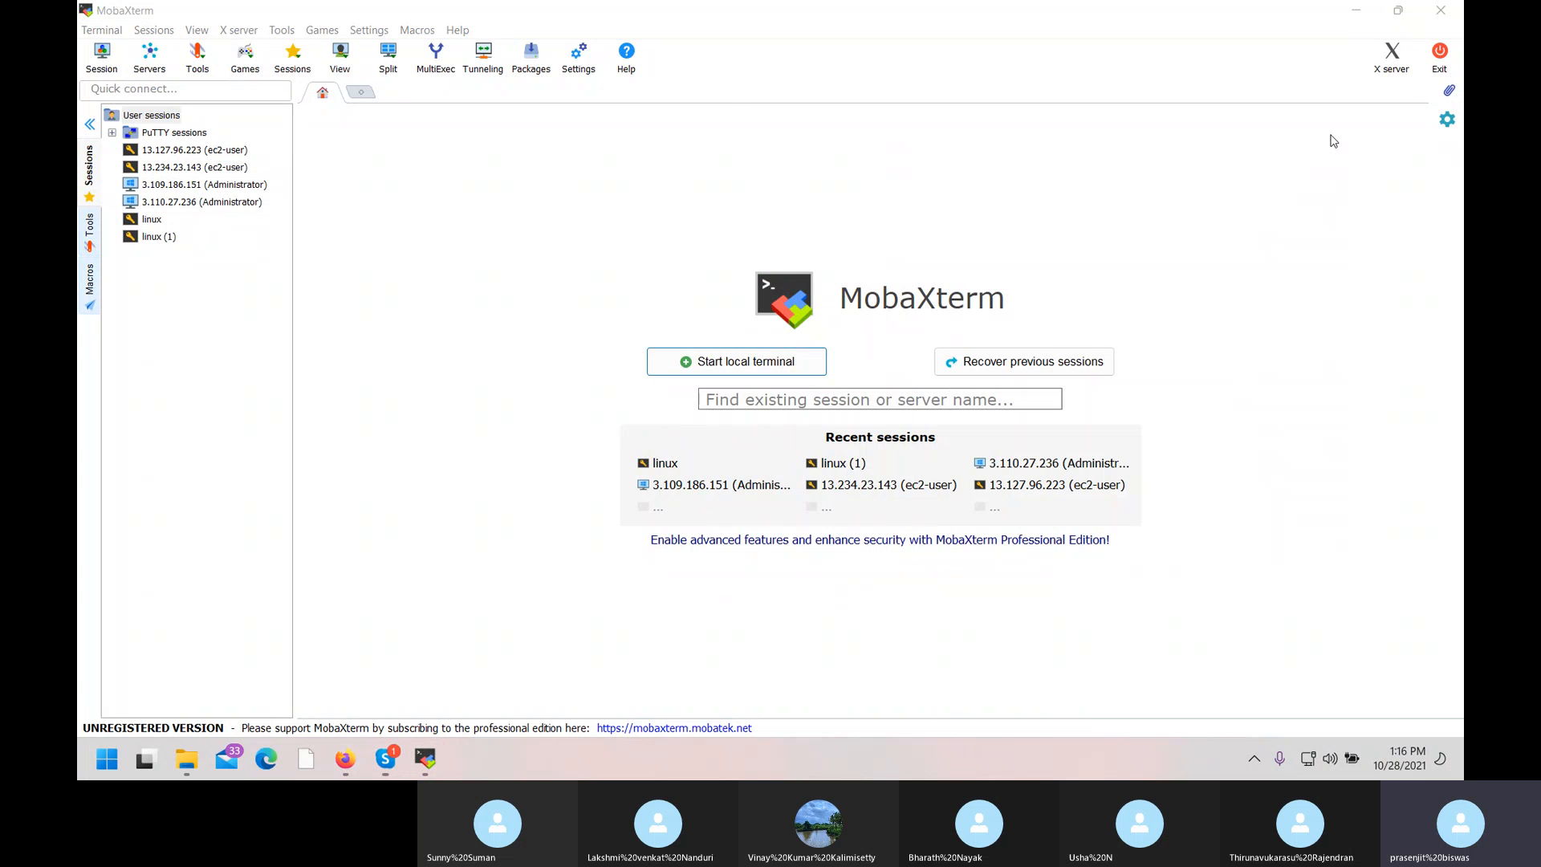
Change the linux session's remote host to 3.6.91.181 and save it.
{"action": "double_click", "coordinate": [158, 221]}
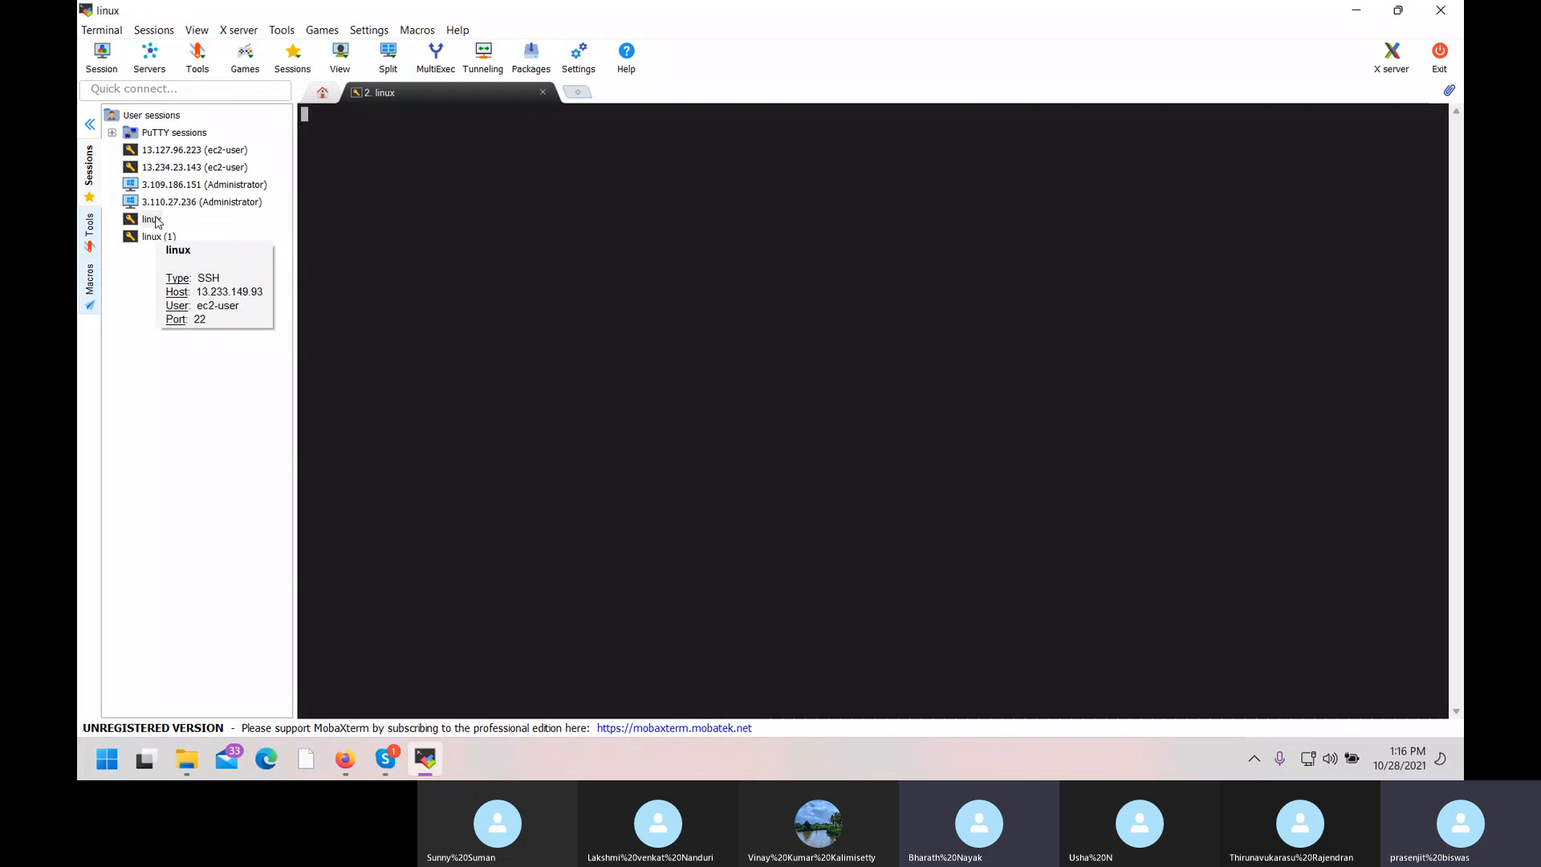
{"action": "right_click", "coordinate": [158, 222]}
{"action": "left_click", "coordinate": [197, 240]}
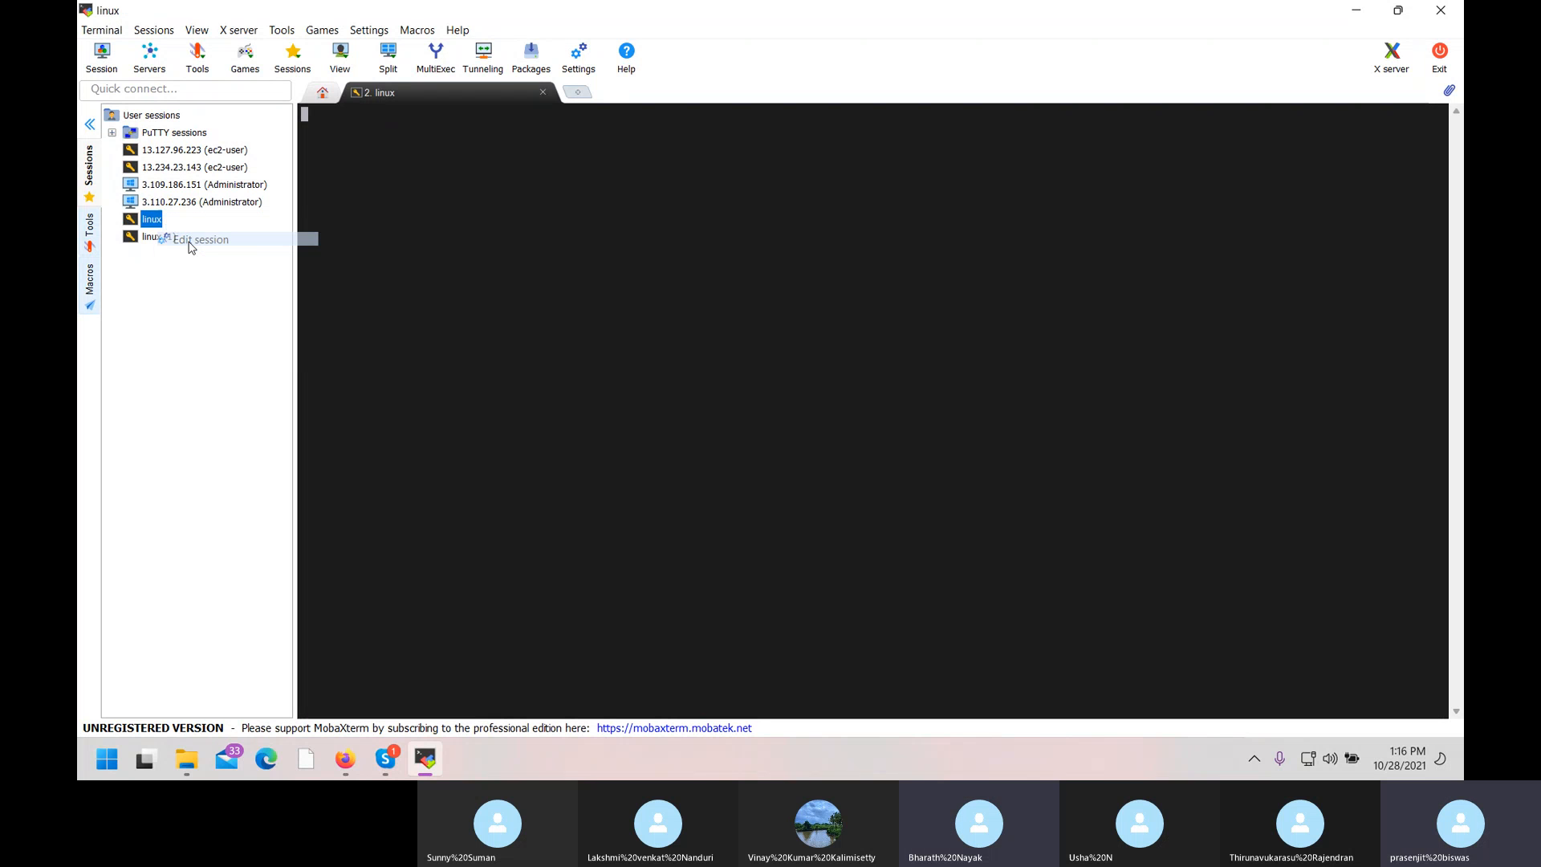
{"action": "key", "text": "ctrl+v"}
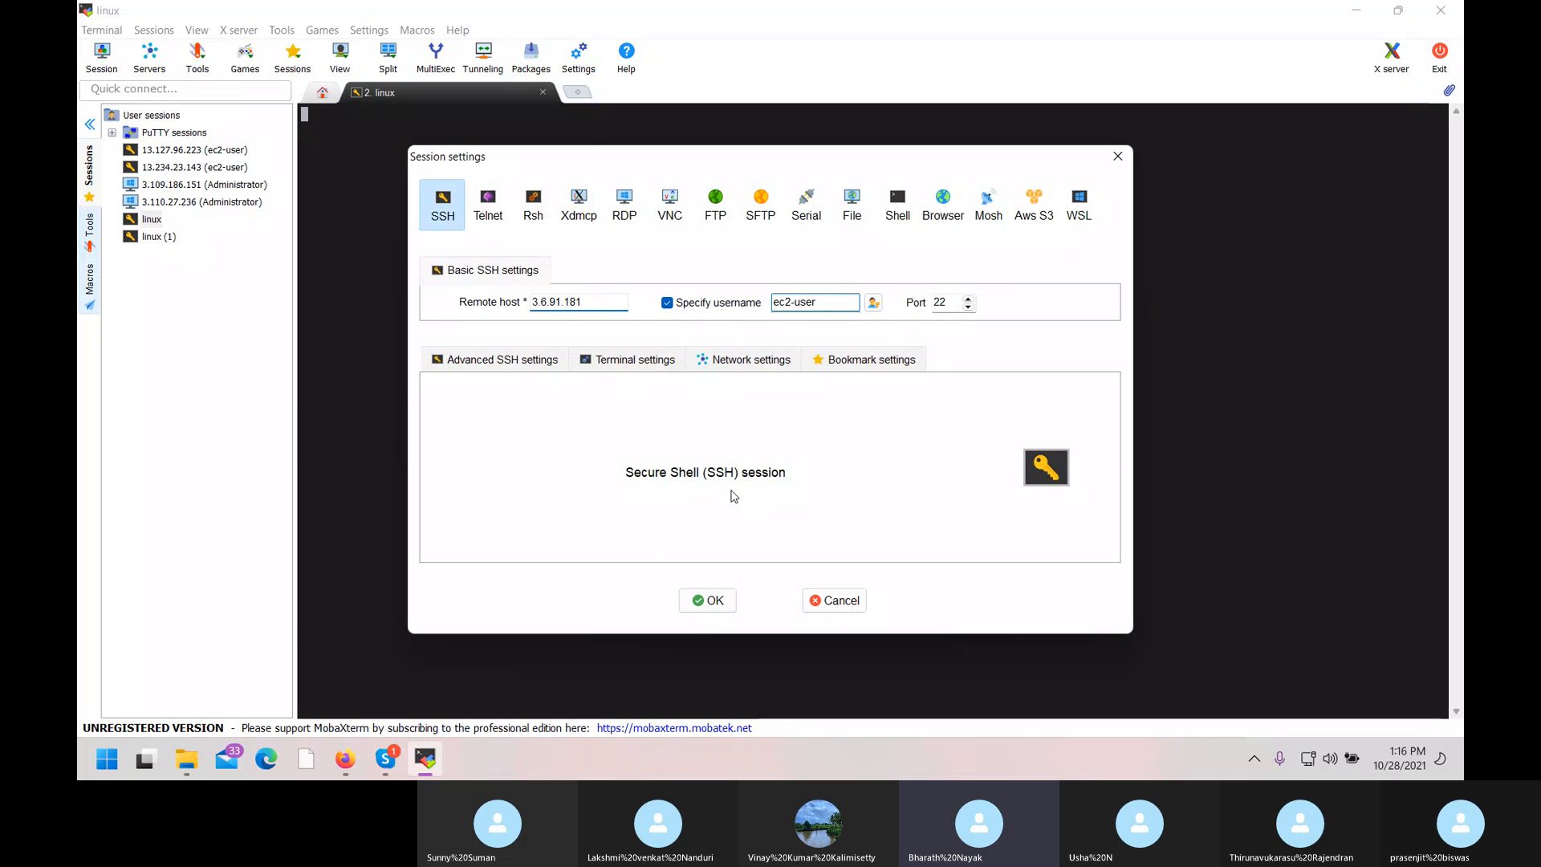
{"action": "left_click", "coordinate": [713, 600]}
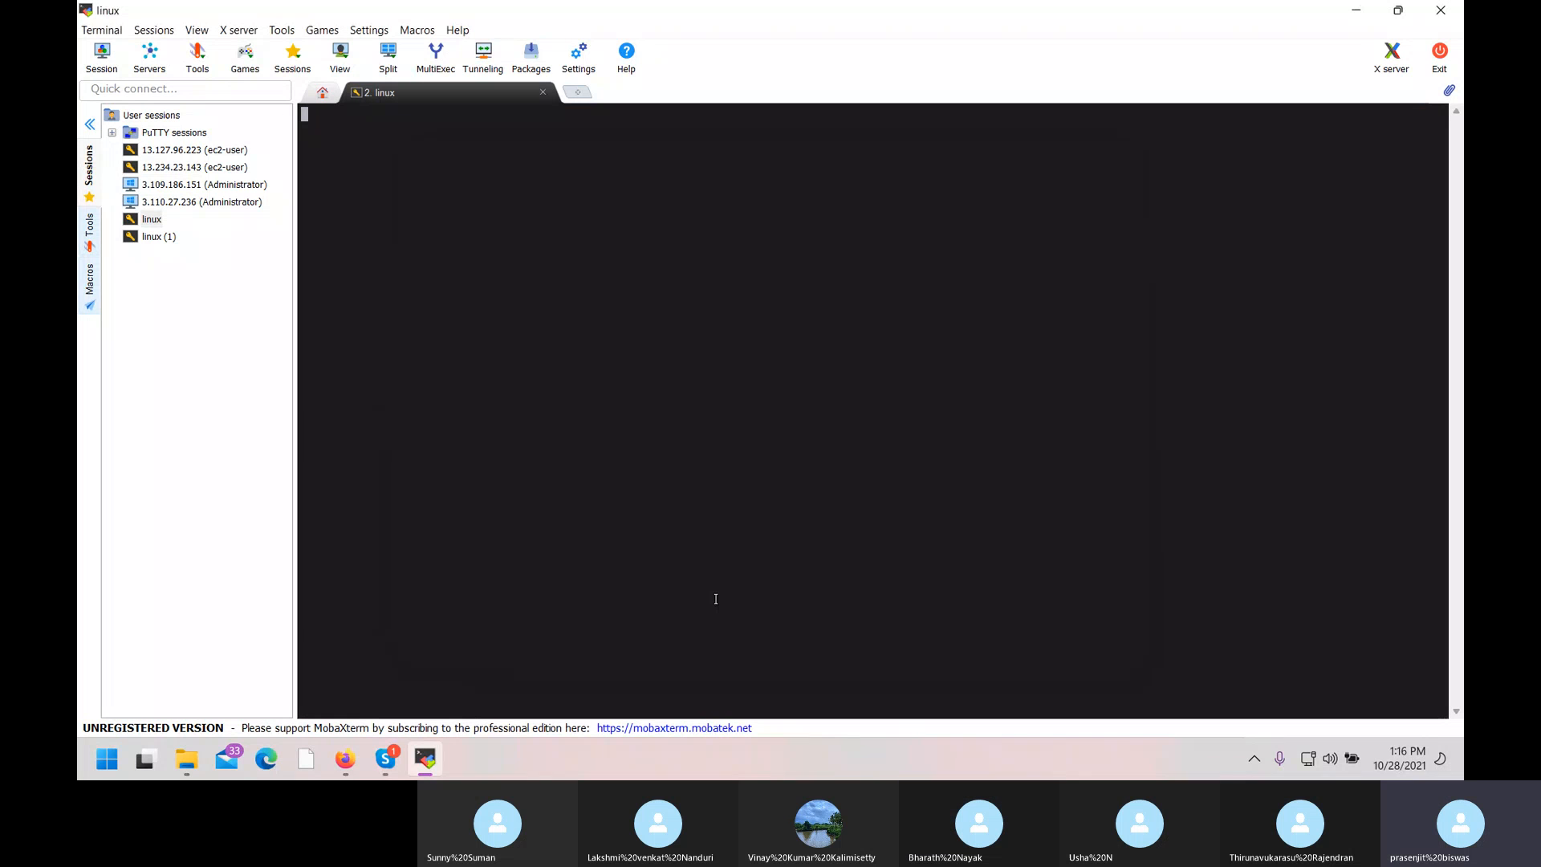
Start an SSH session to the linux server, reaching the Amazon Linux 2 prompt as ec2-user.
{"action": "double_click", "coordinate": [563, 314]}
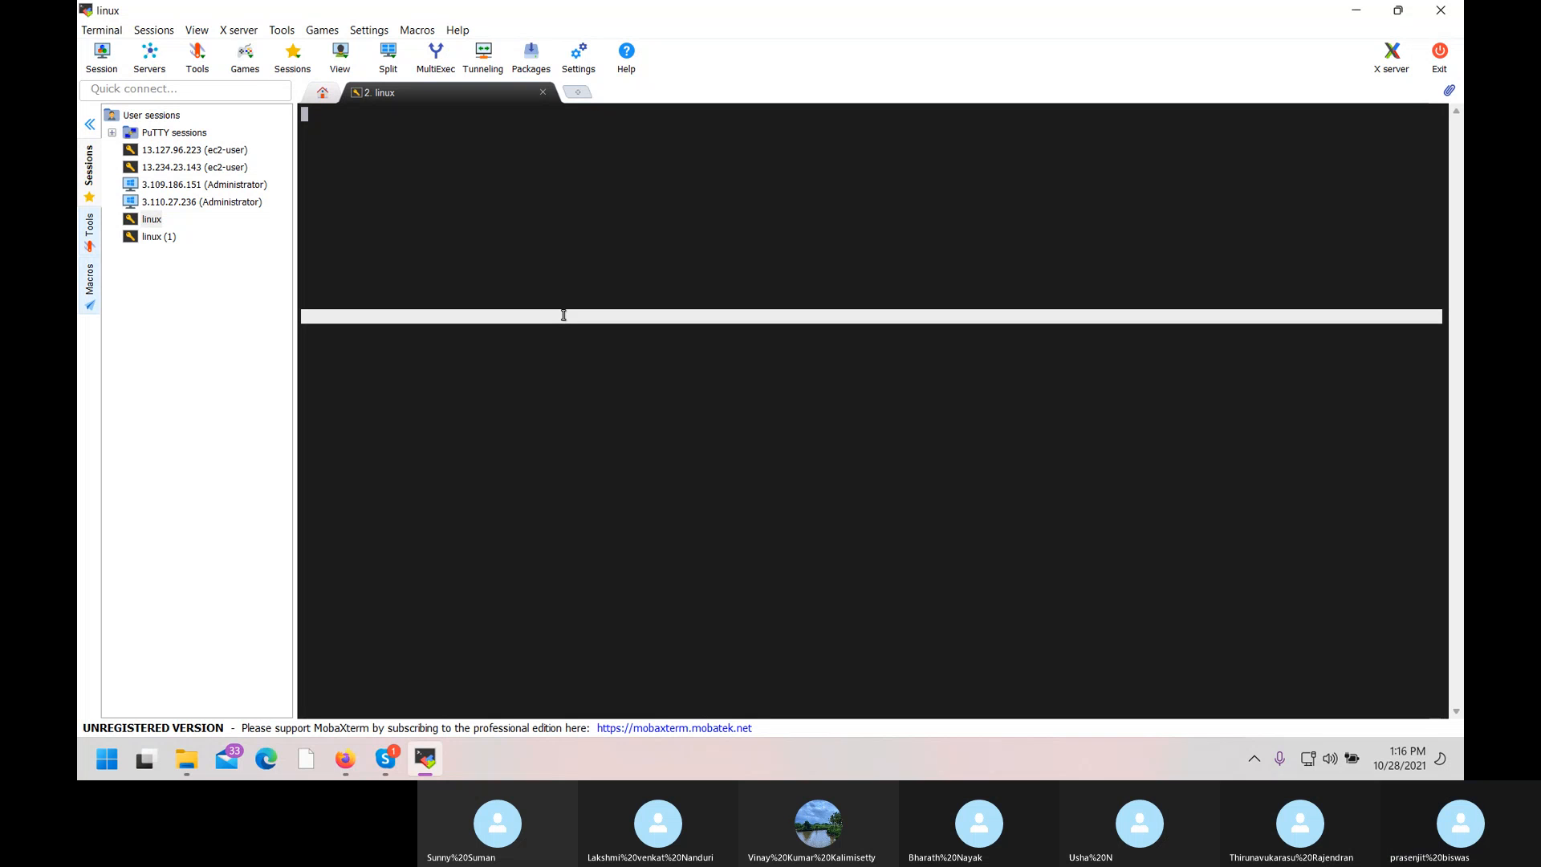
{"action": "double_click", "coordinate": [334, 130]}
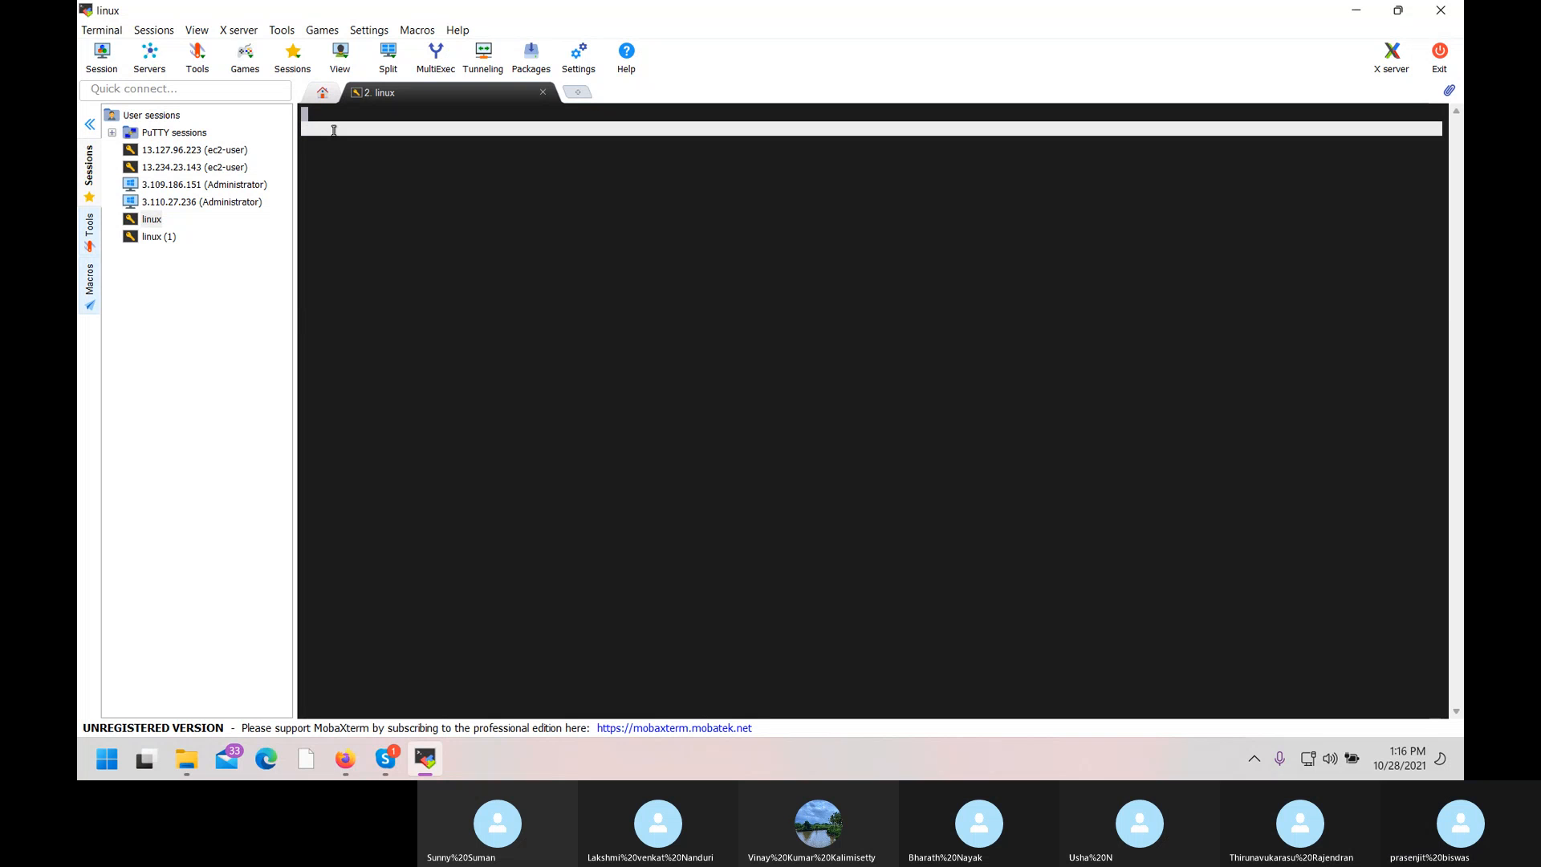
{"action": "double_click", "coordinate": [144, 218]}
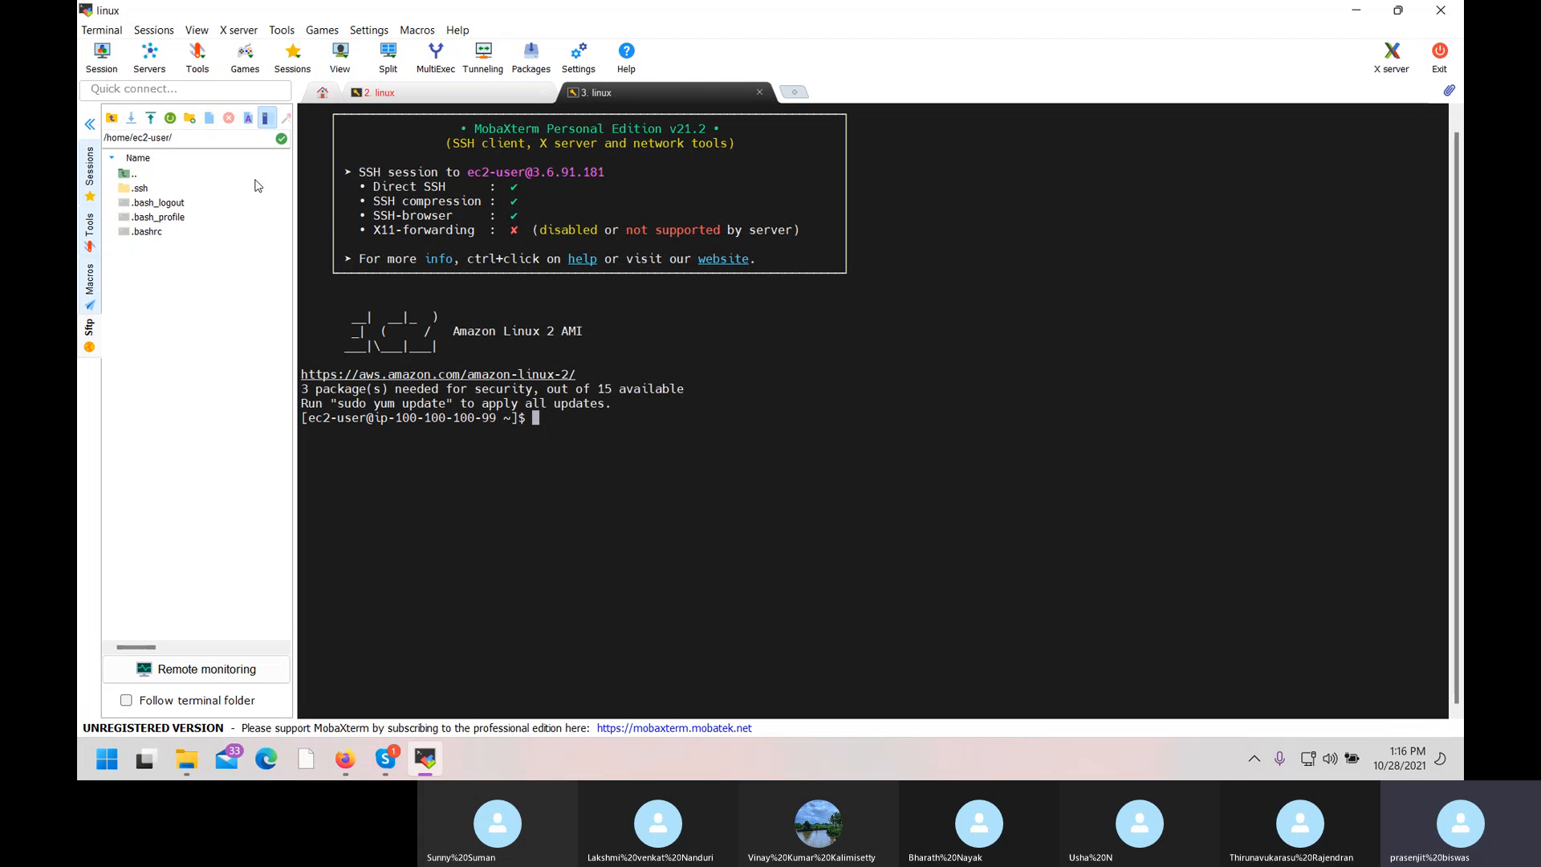
{"action": "left_click", "coordinate": [198, 30]}
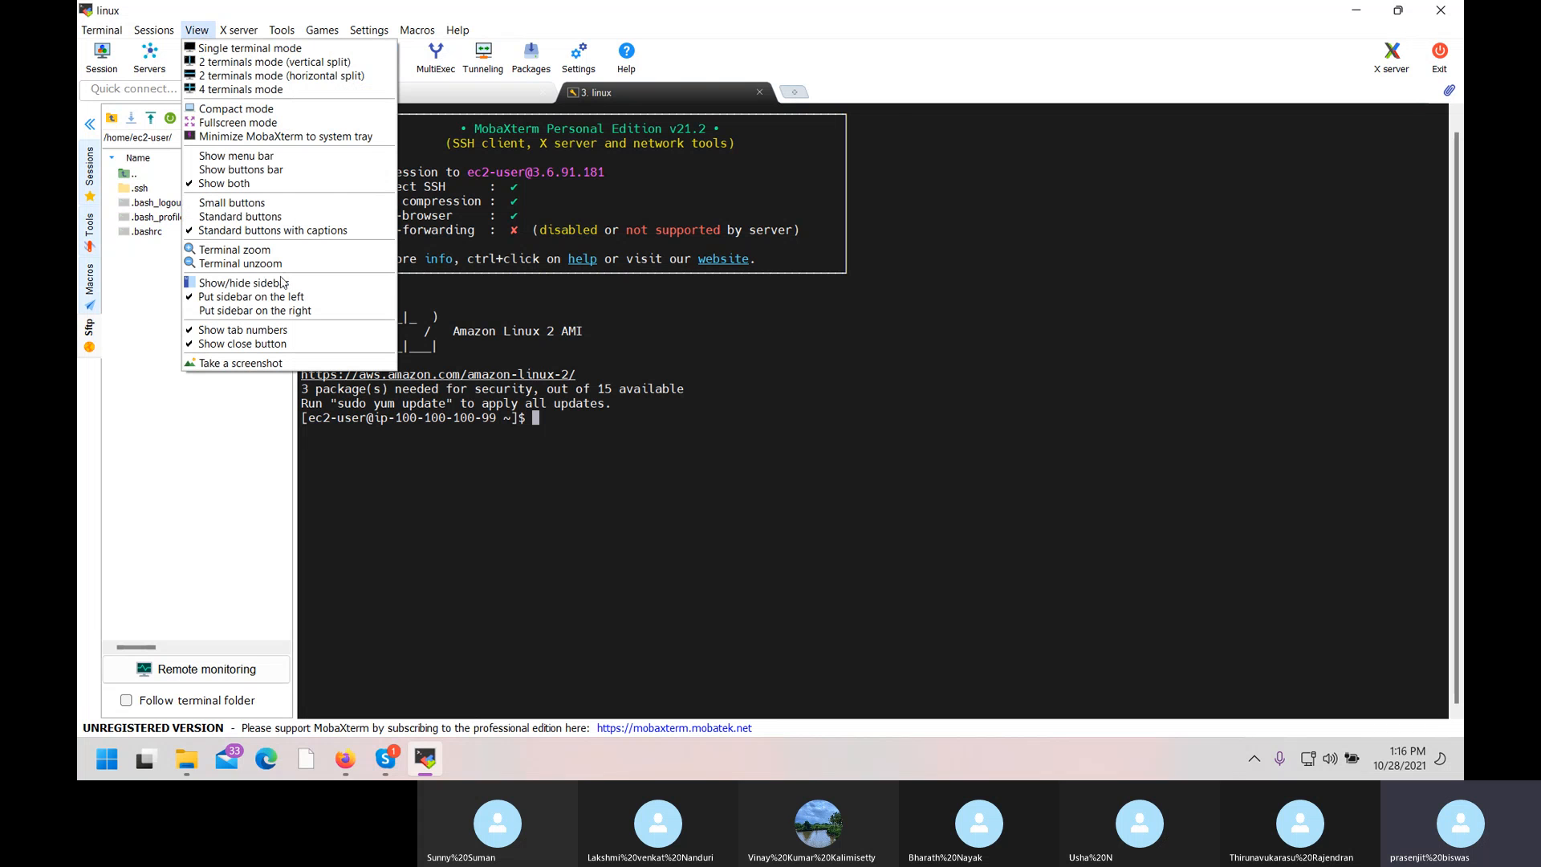
Apply View > Terminal zoom three times to enlarge the 3.6.91.181 session's terminal font.
{"action": "left_click", "coordinate": [247, 249]}
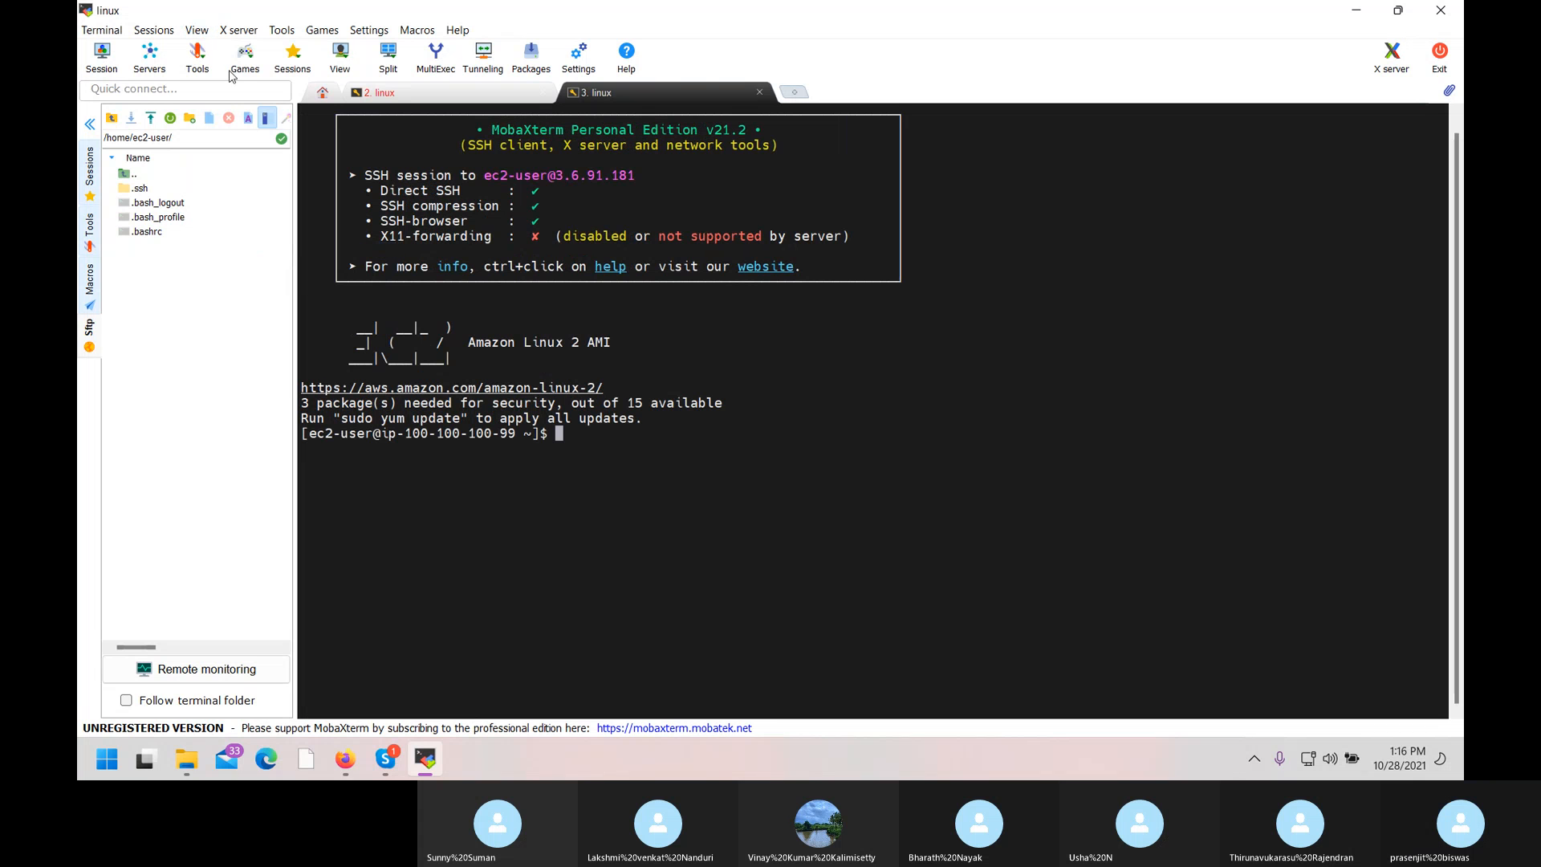
{"action": "left_click", "coordinate": [198, 31]}
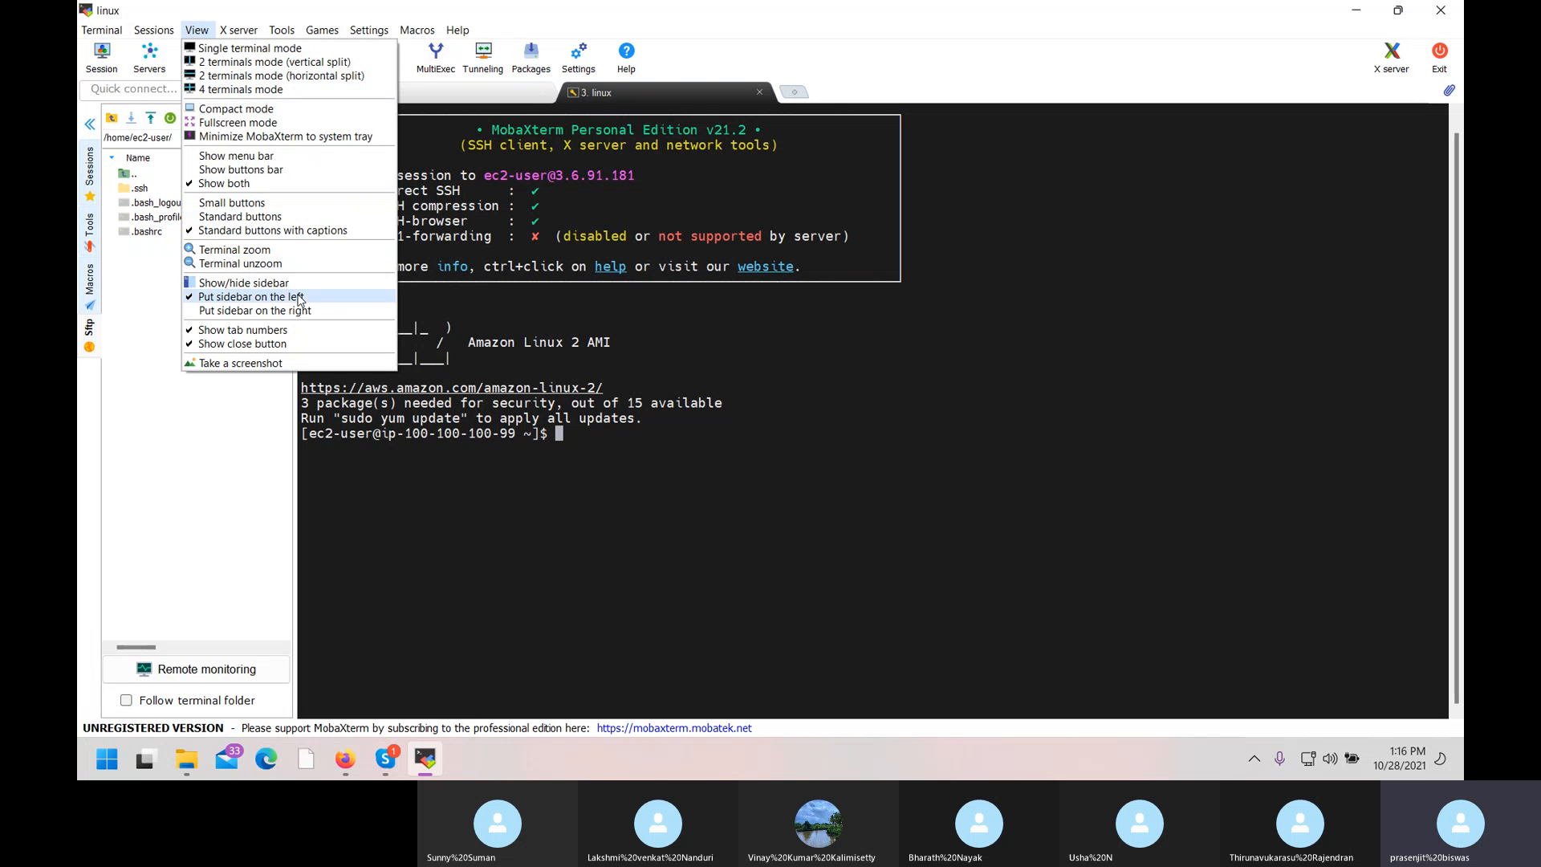
{"action": "left_click", "coordinate": [282, 252]}
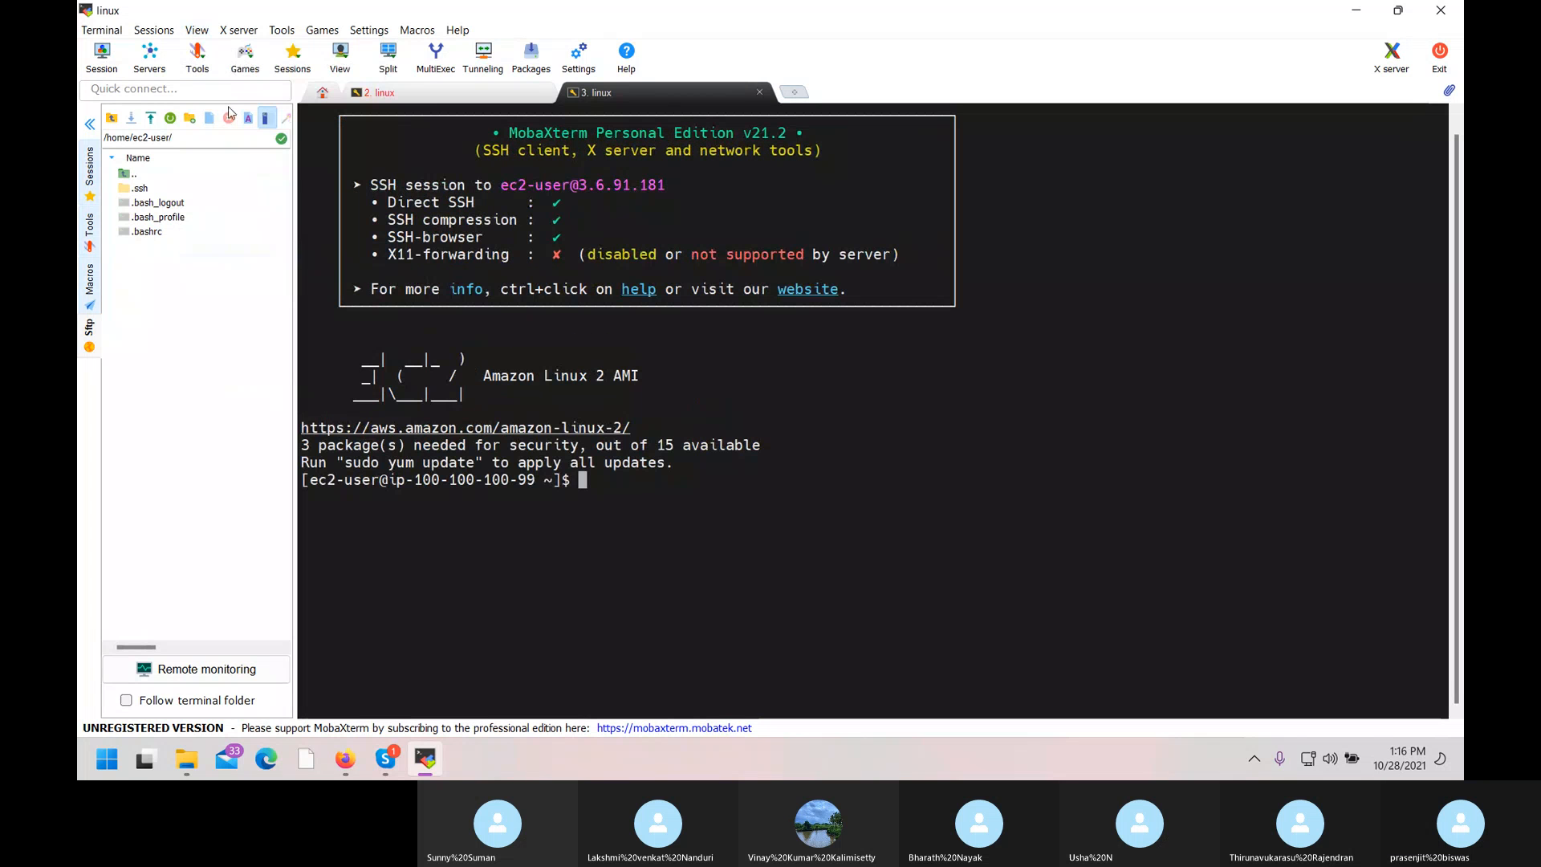
{"action": "left_click", "coordinate": [204, 32]}
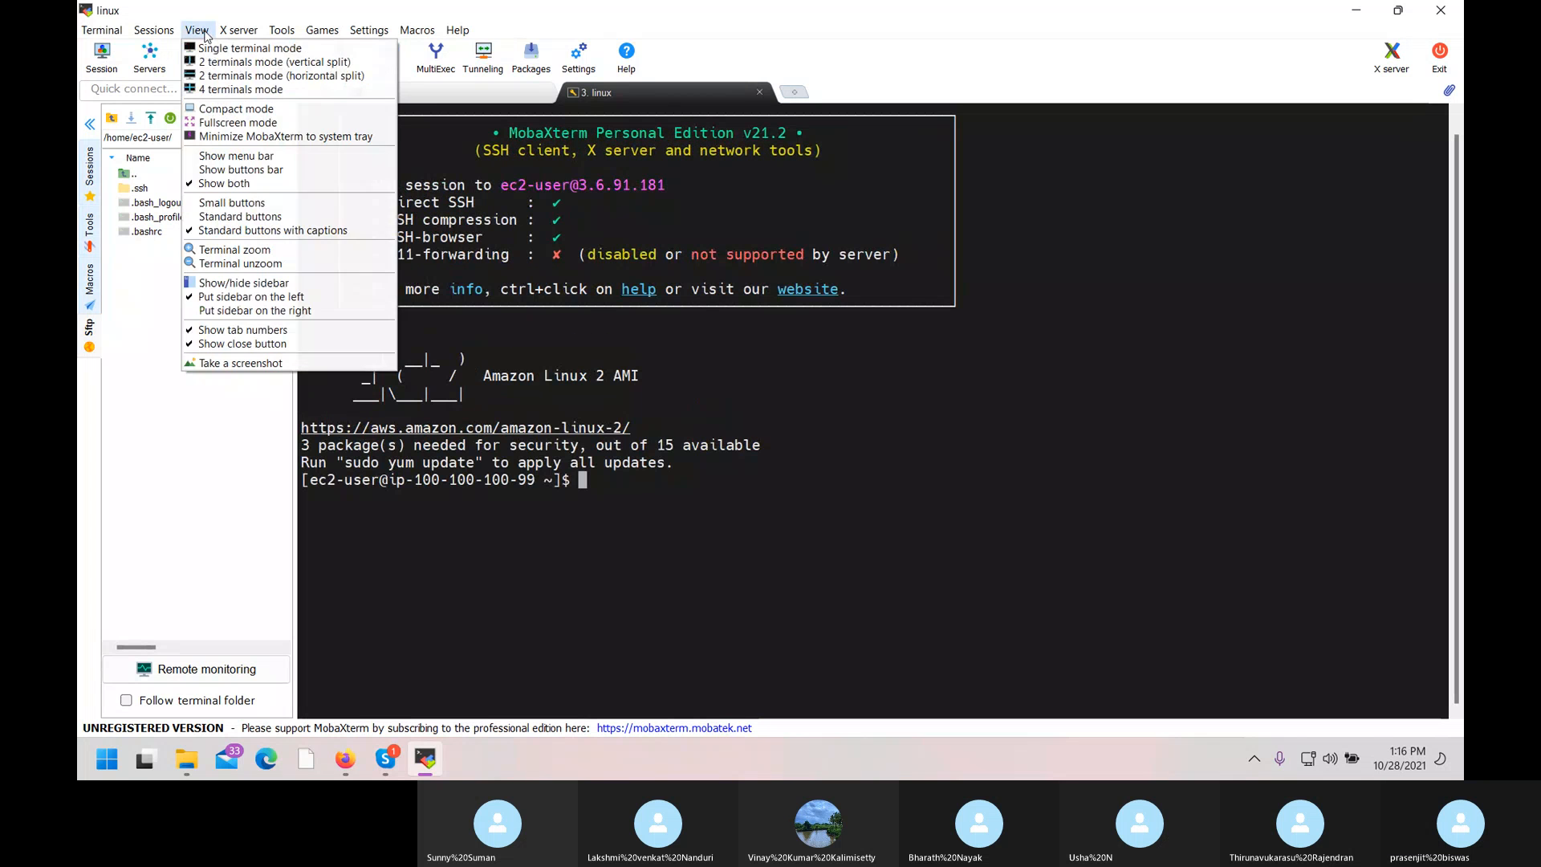
{"action": "left_click", "coordinate": [258, 255]}
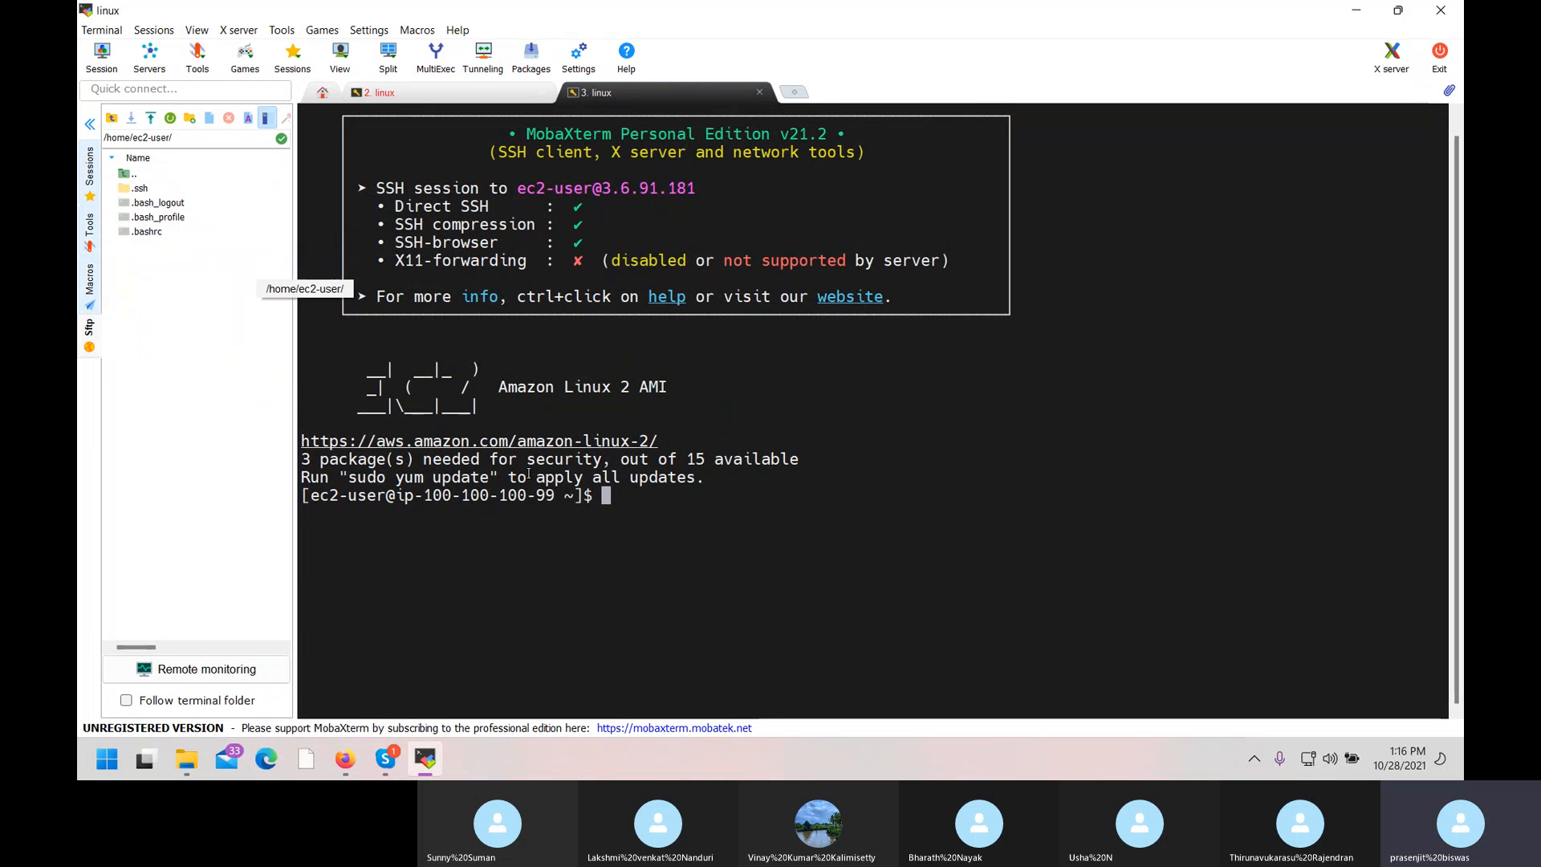
Clear the terminal, become root with sudo su, and change to the / directory.
{"action": "type", "text": "c"}
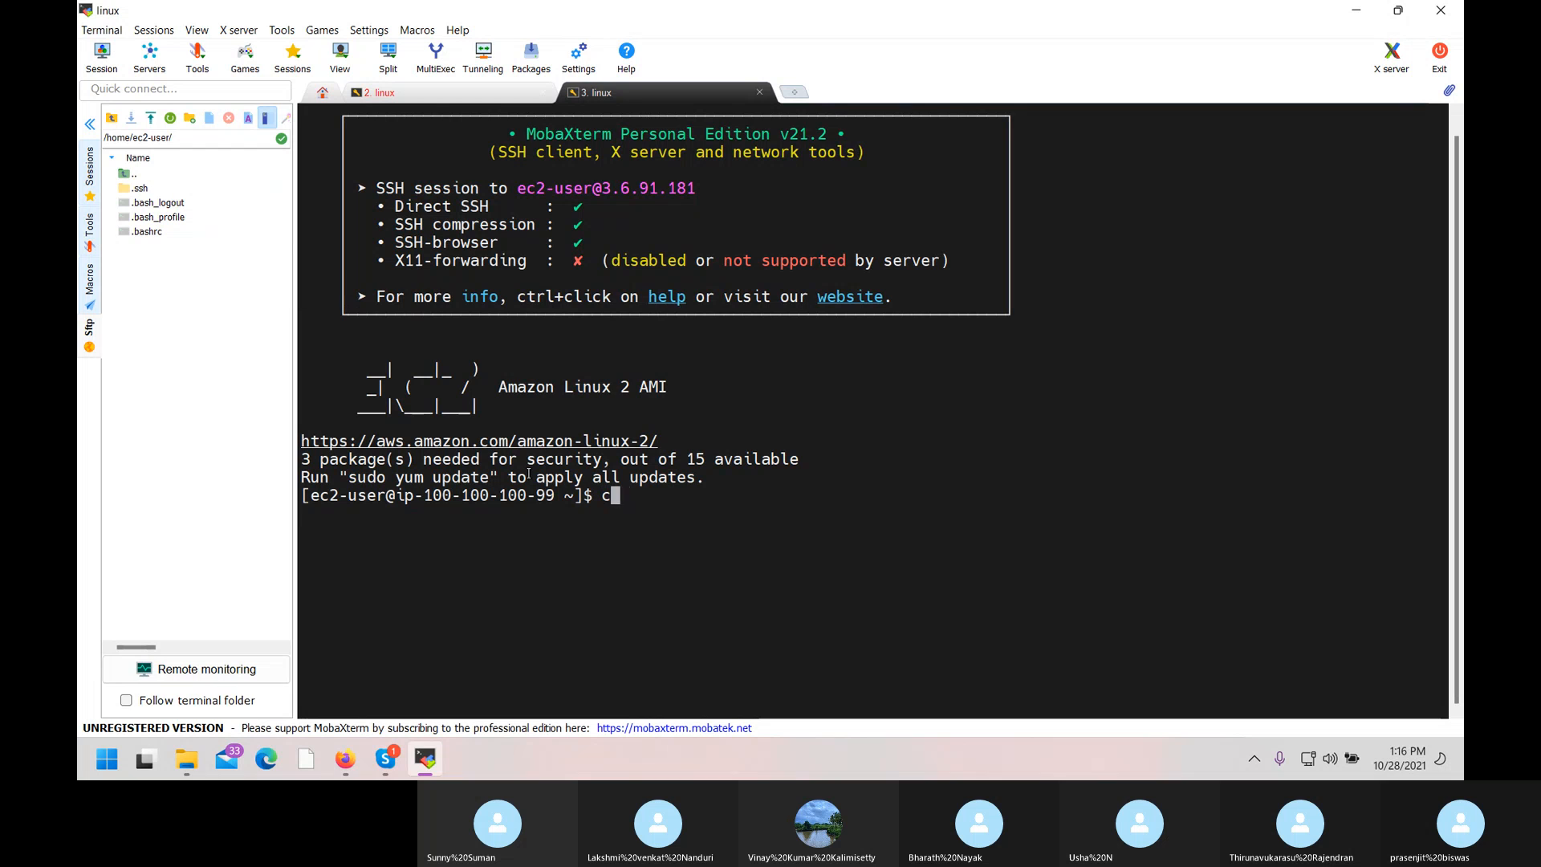
{"action": "type", "text": "lear"}
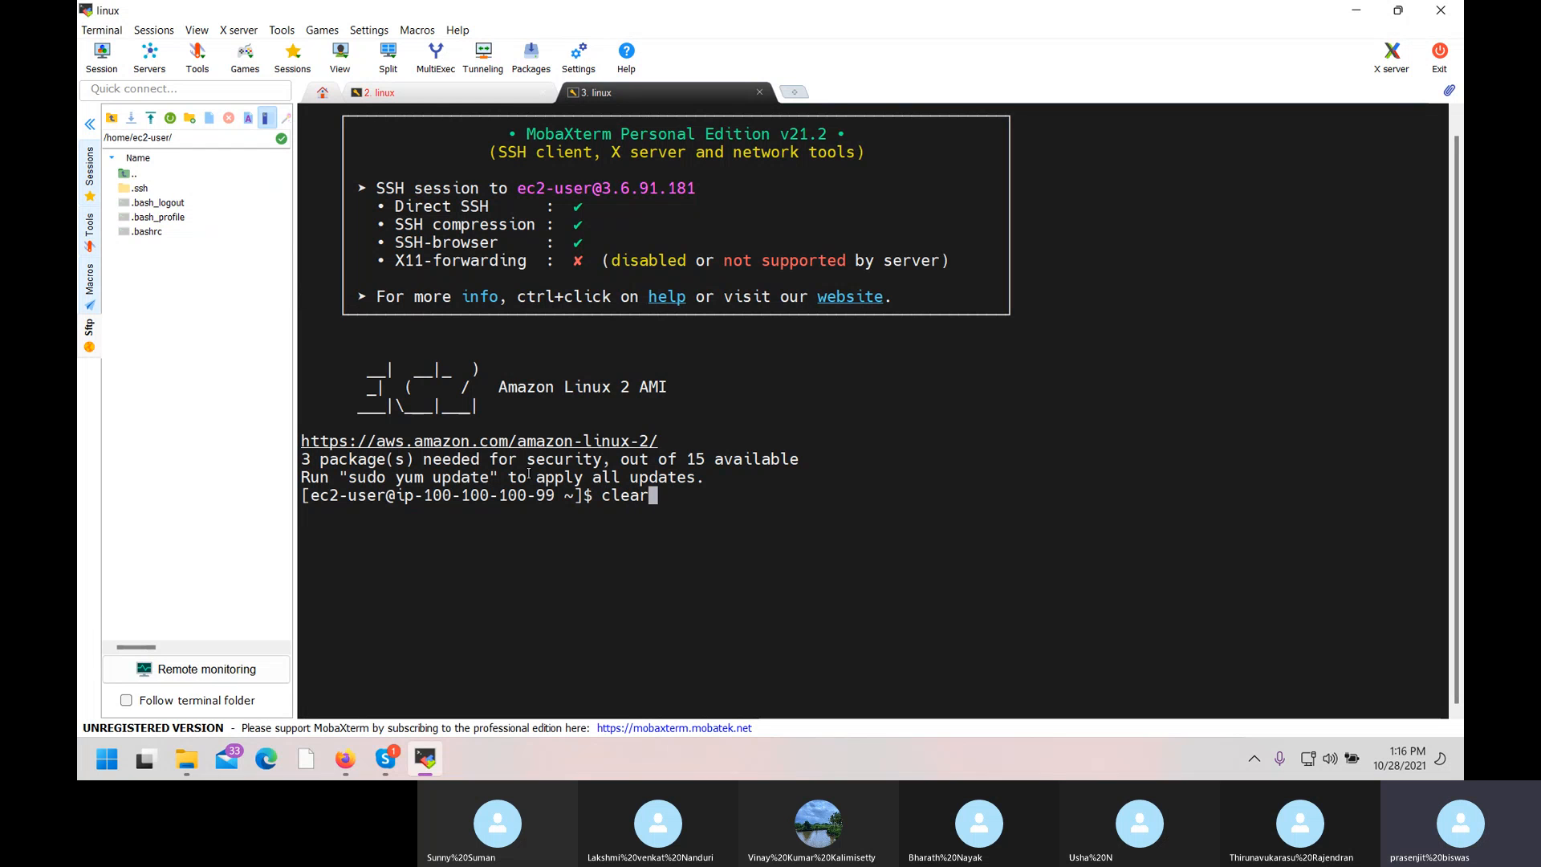
{"action": "key", "text": "Return"}
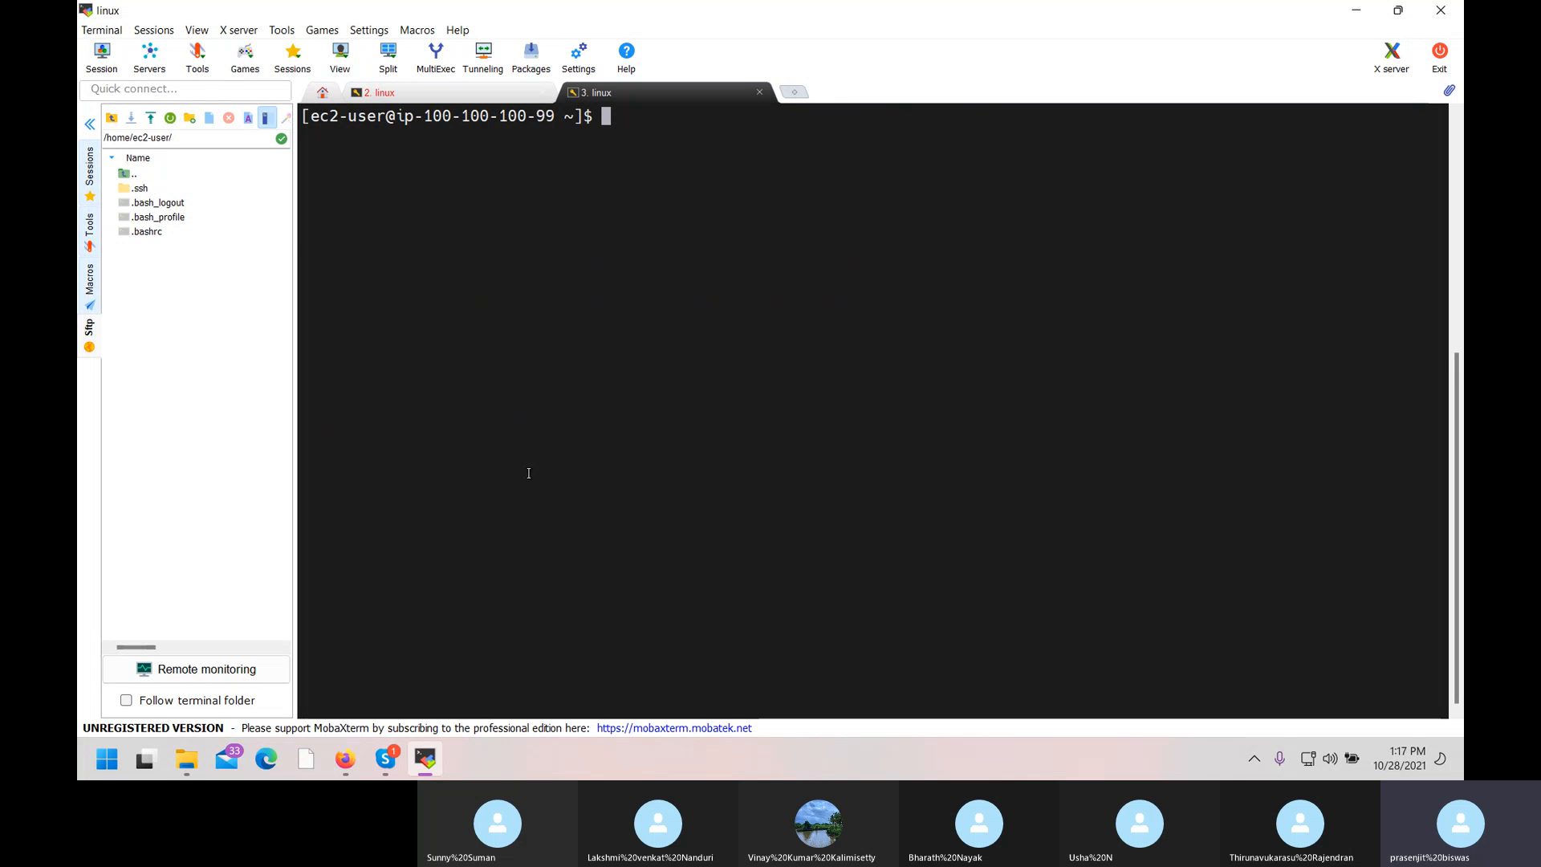
{"action": "type", "text": "sudo su"}
{"action": "key", "text": "Return"}
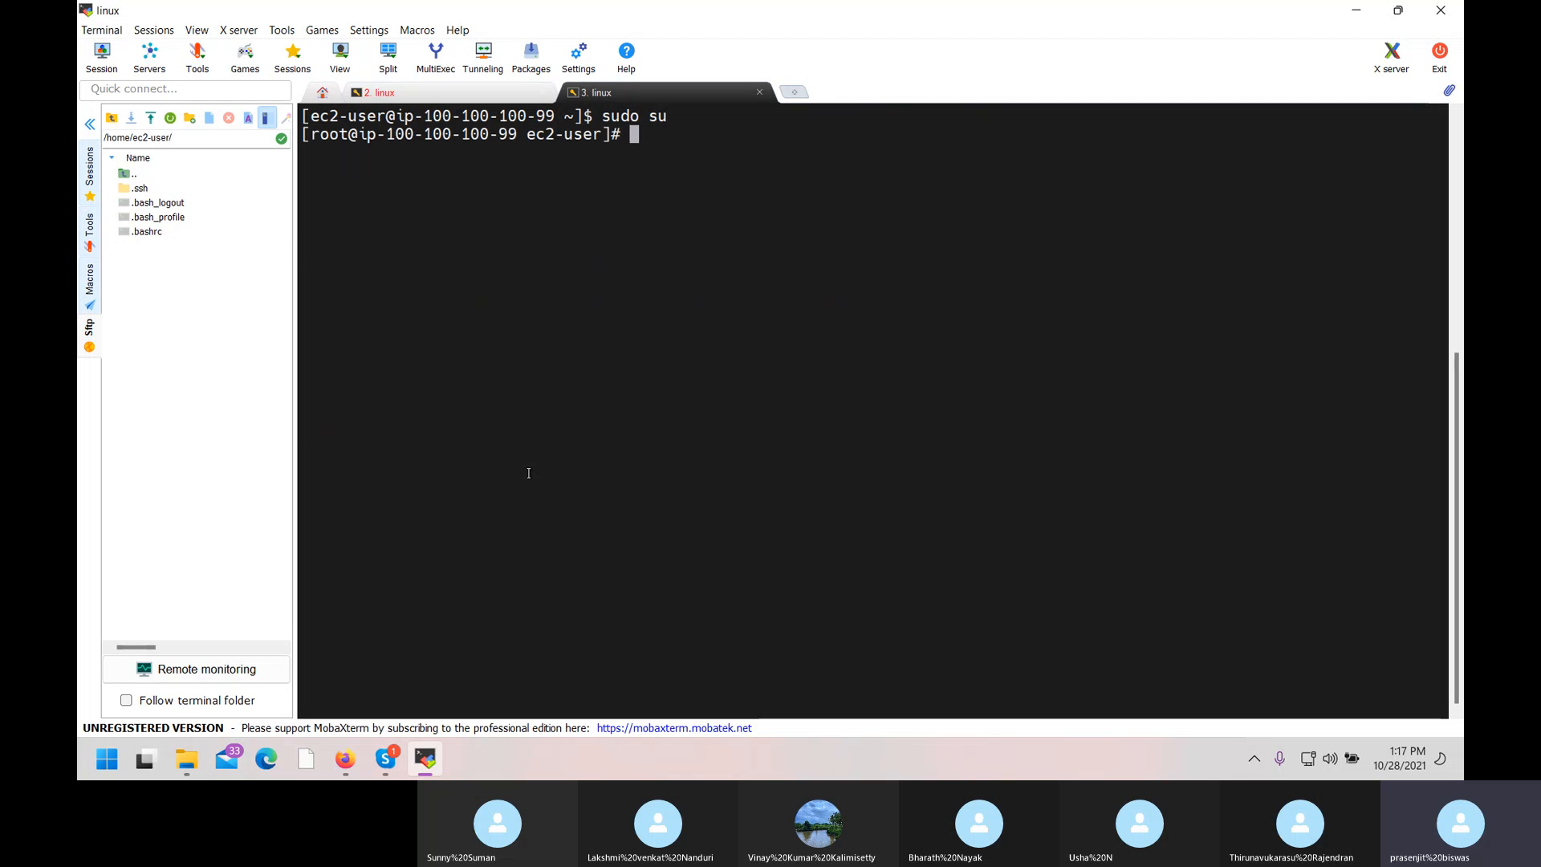
{"action": "type", "text": "cd /"}
{"action": "key", "text": "Return"}
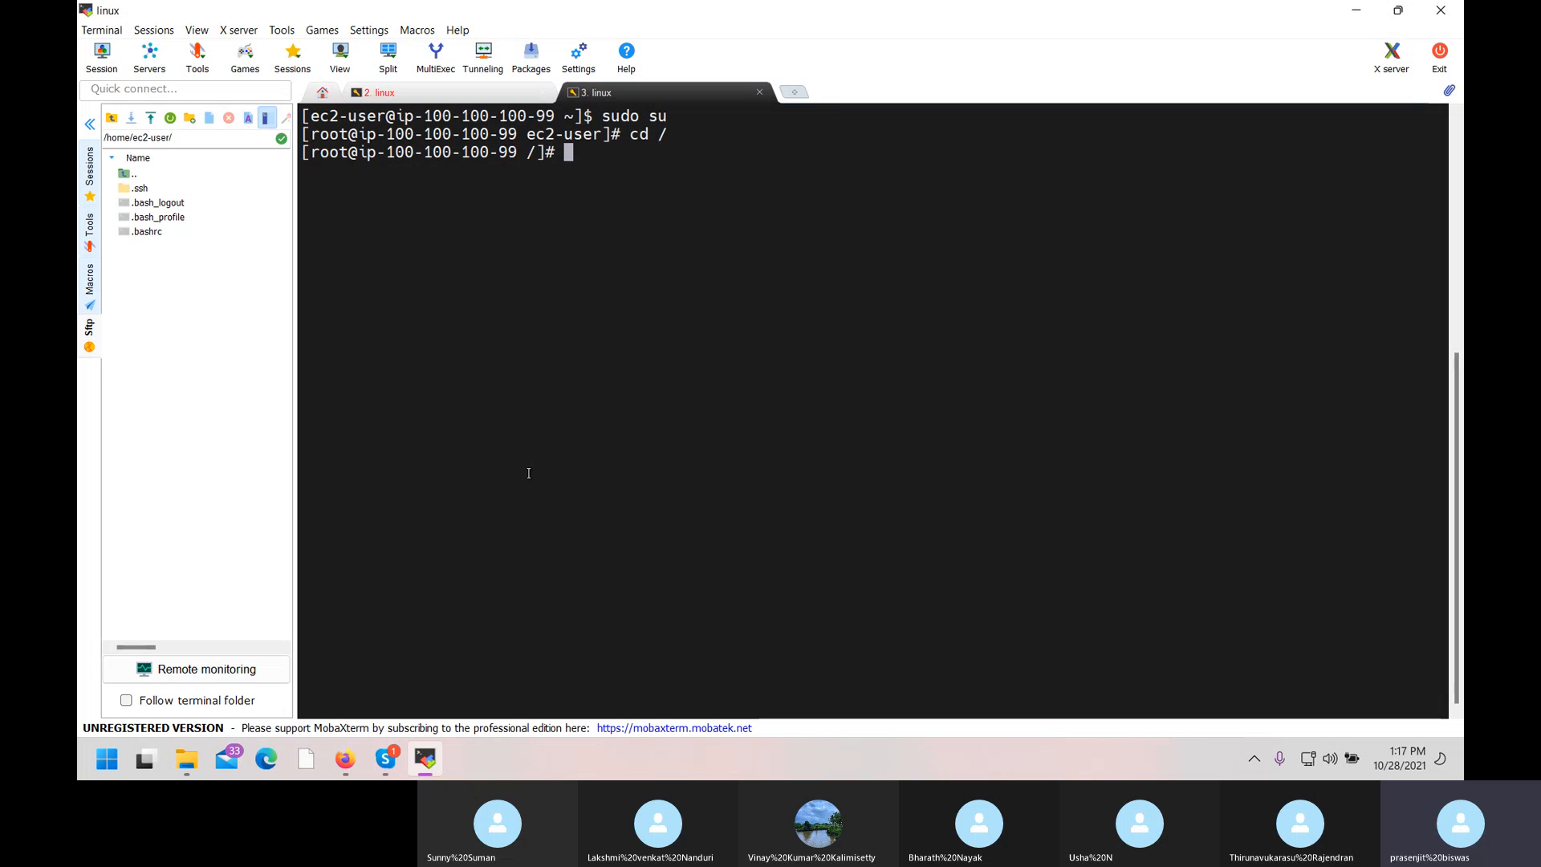
Install the MySQL client with yum install mysql -y after the failed 'sql' attempt.
{"action": "type", "text": "yum install sql -y"}
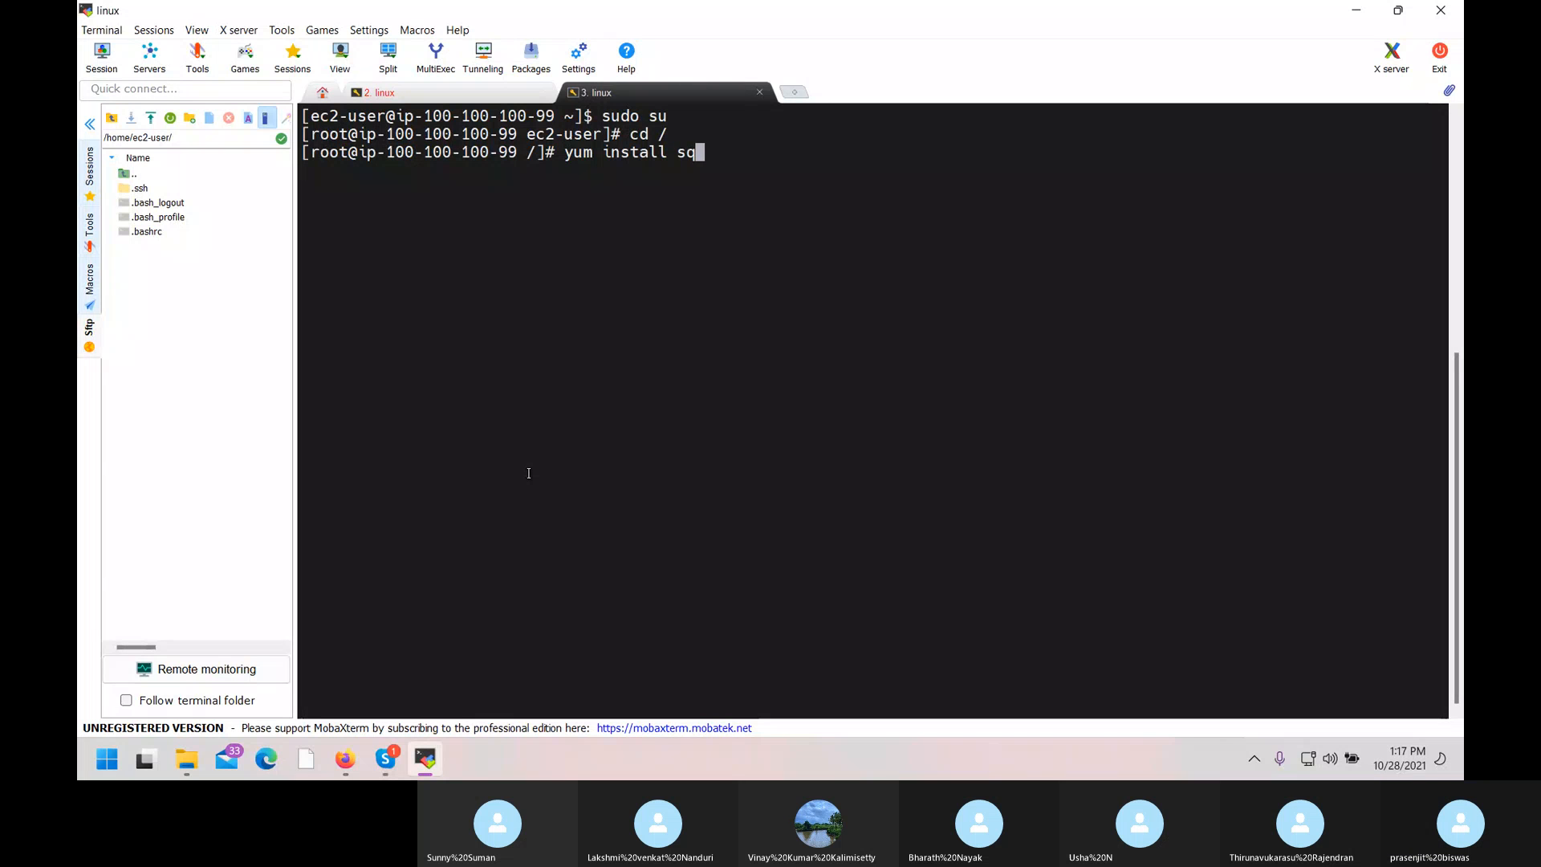
{"action": "key", "text": "Return"}
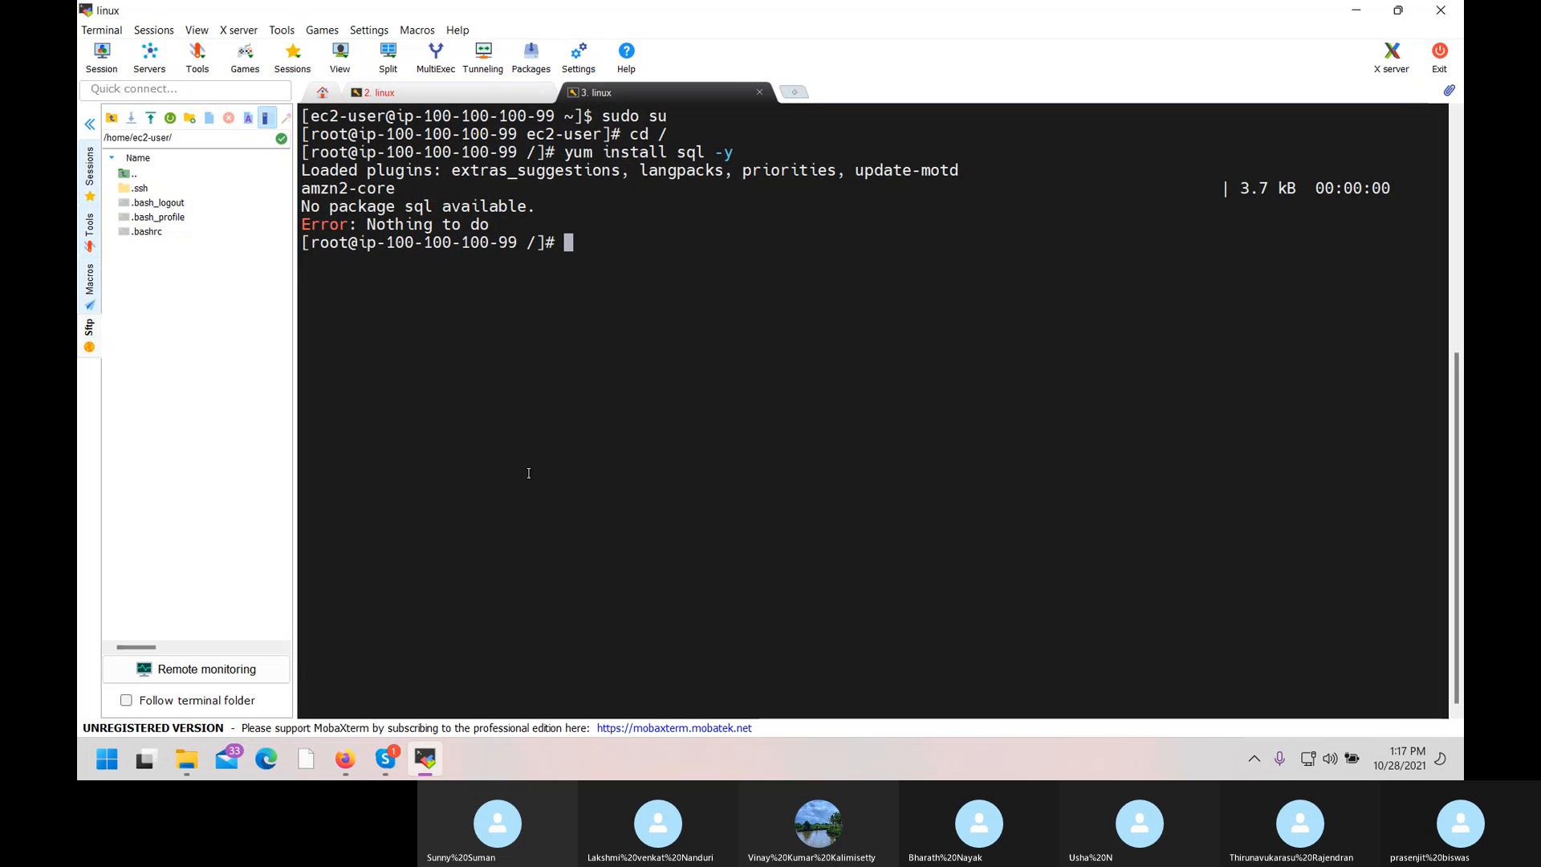
{"action": "key", "text": "Up"}
{"action": "key", "text": "Left"}
{"action": "key", "text": "Left"}
{"action": "key", "text": "Left"}
{"action": "key", "text": "Left"}
{"action": "key", "text": "Left"}
{"action": "key", "text": "Left"}
{"action": "type", "text": "m"}
{"action": "key", "text": "BackSpace"}
{"action": "type", "text": "my"}
{"action": "key", "text": "Return"}
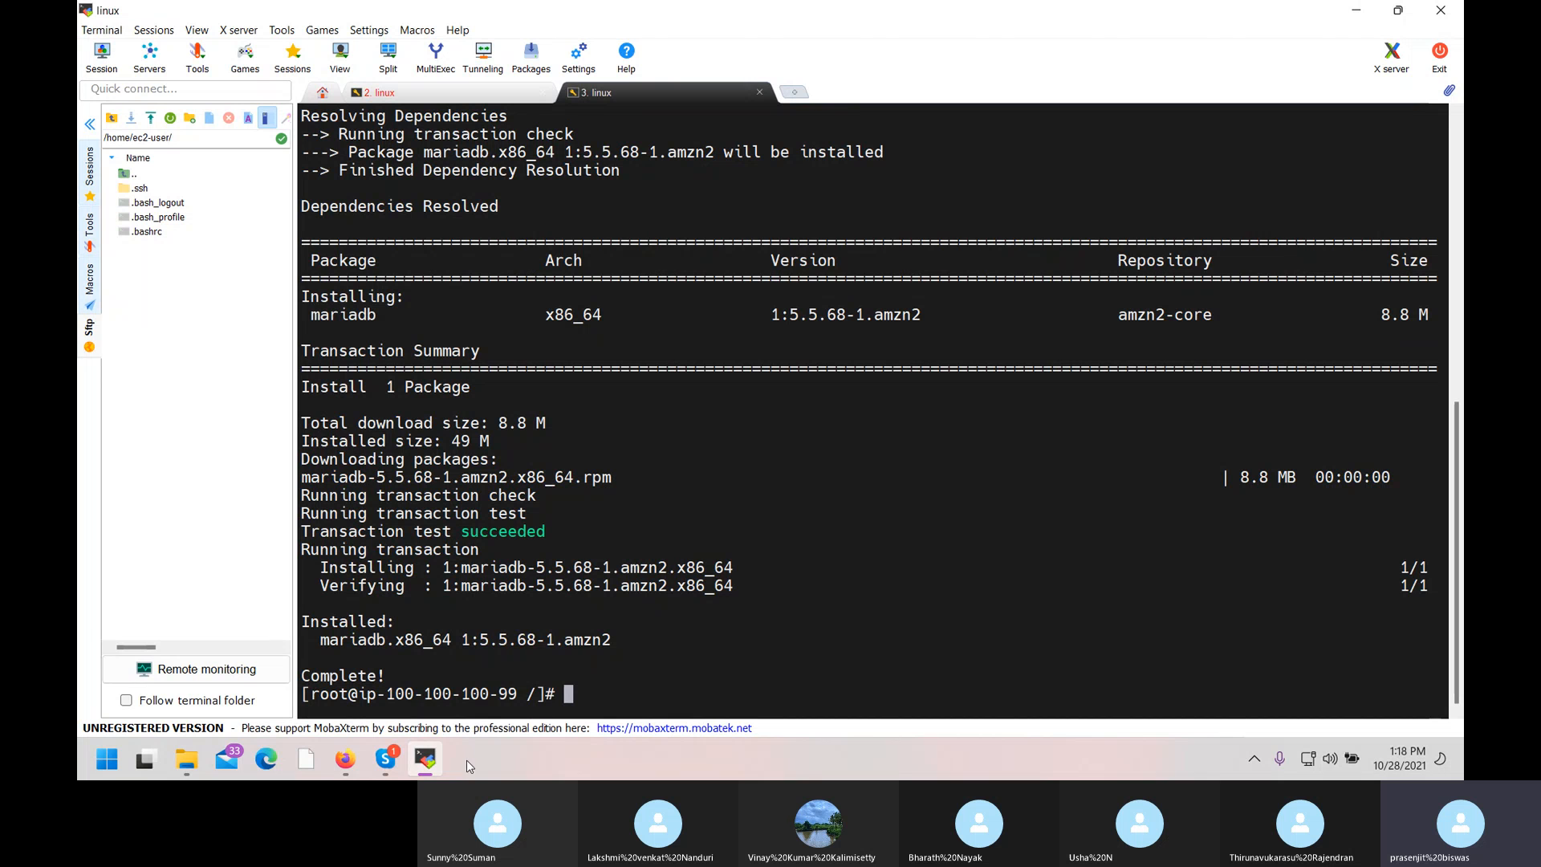
Minimize MobaXterm, reload the RDS Databases list in Firefox, and open File Explorer.
{"action": "left_click", "coordinate": [1356, 10]}
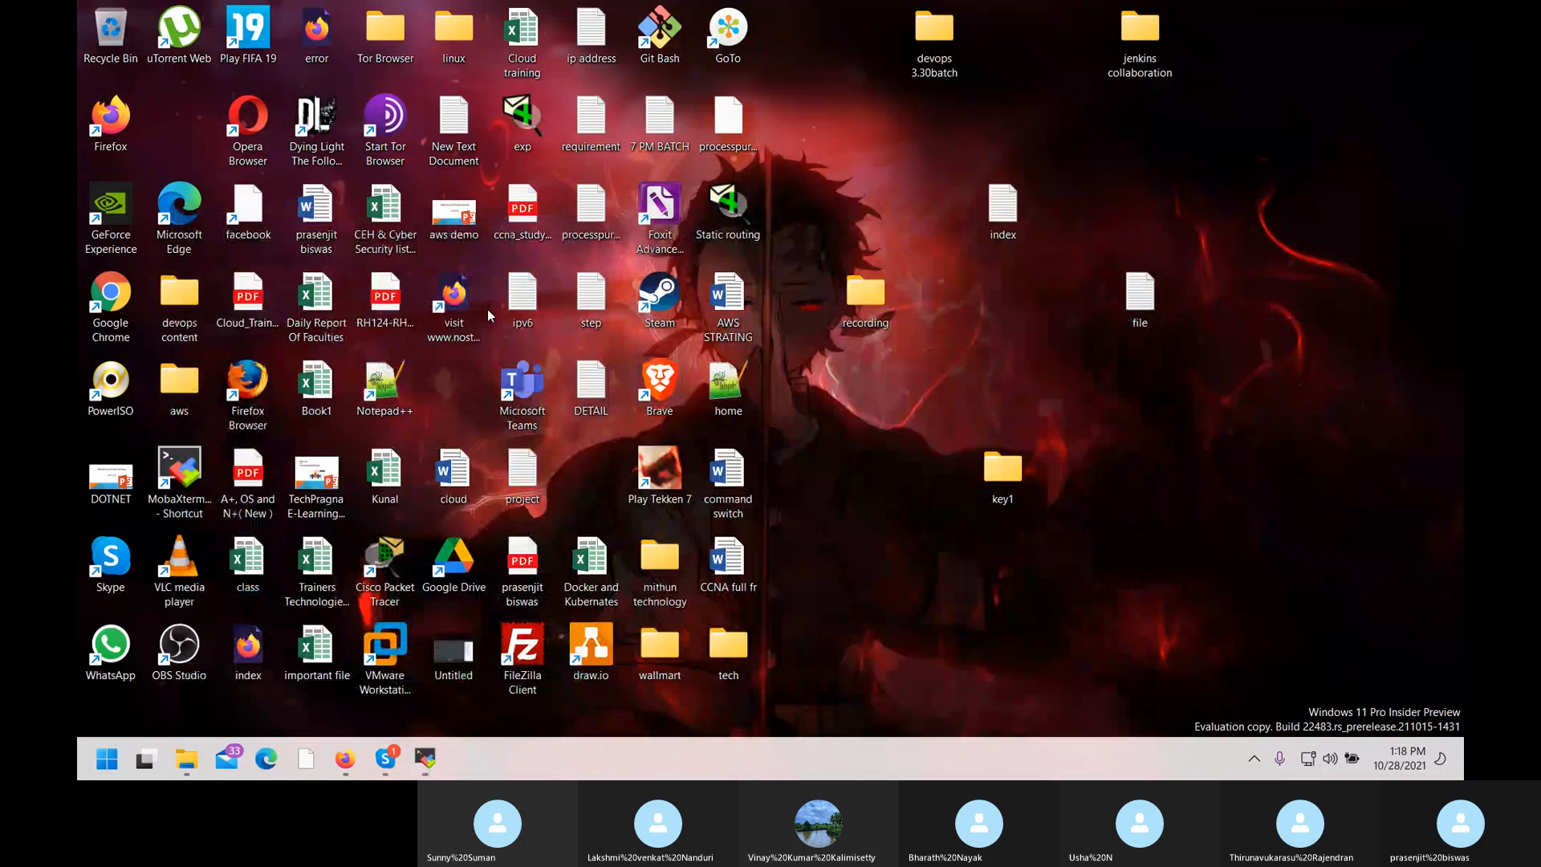
{"action": "left_click", "coordinate": [345, 757]}
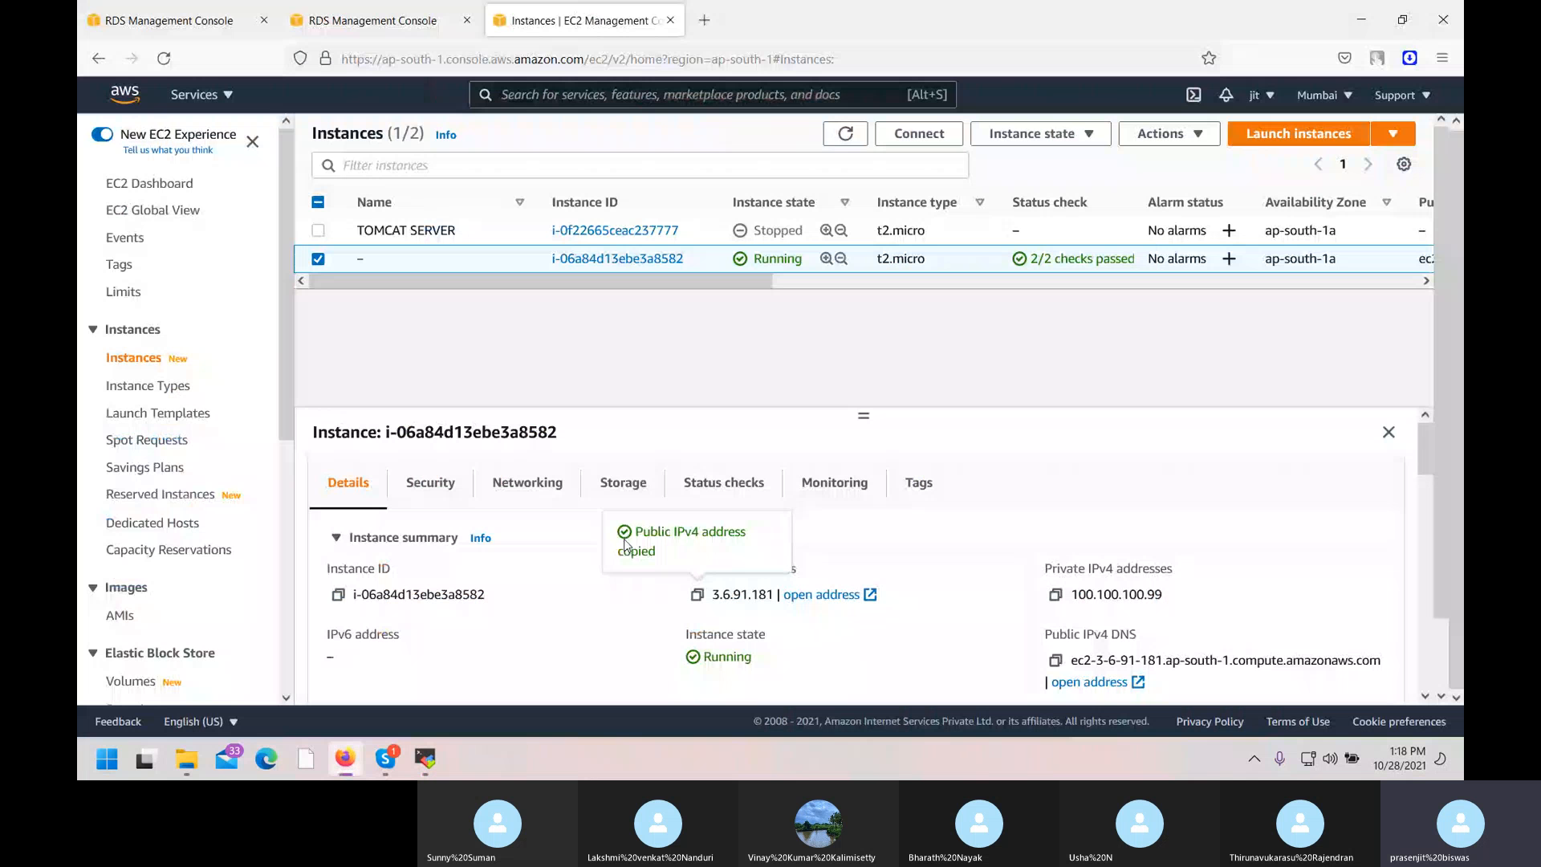
{"action": "left_click", "coordinate": [381, 20]}
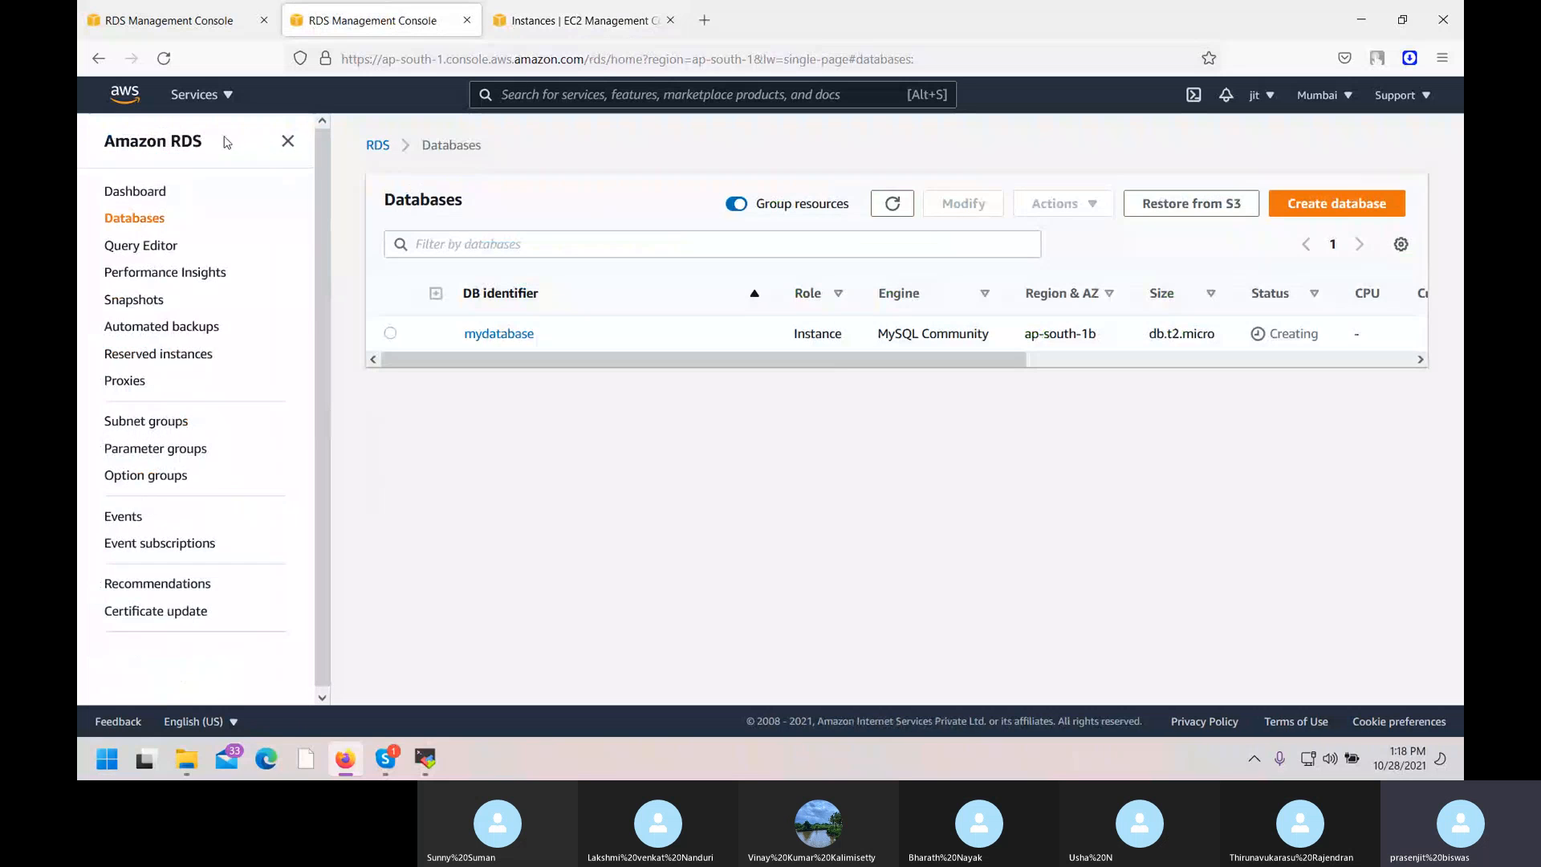
{"action": "left_click", "coordinate": [163, 58]}
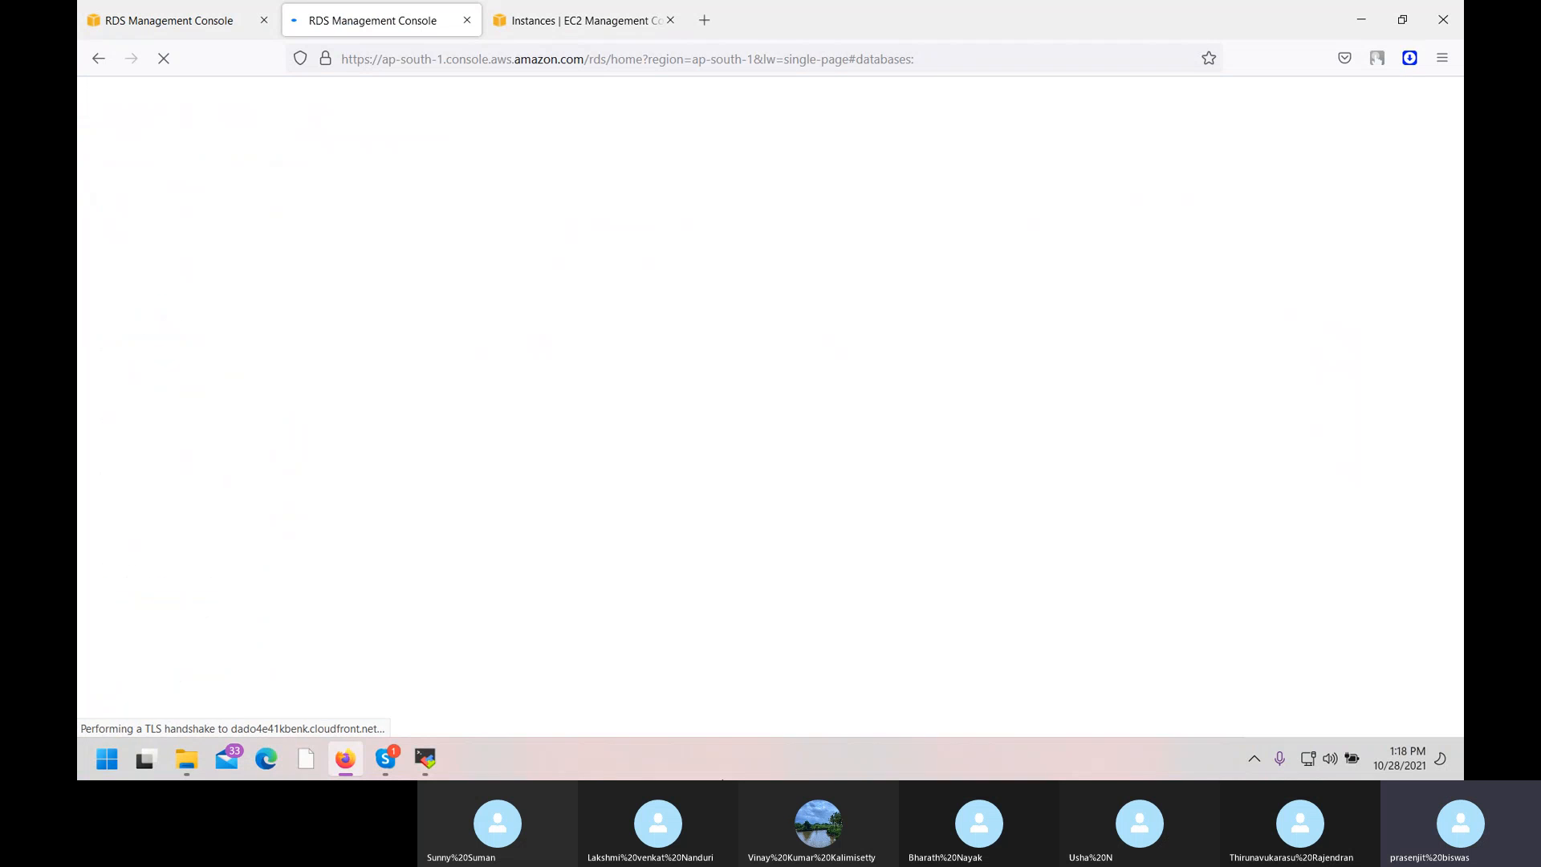
{"action": "key", "text": "super+e"}
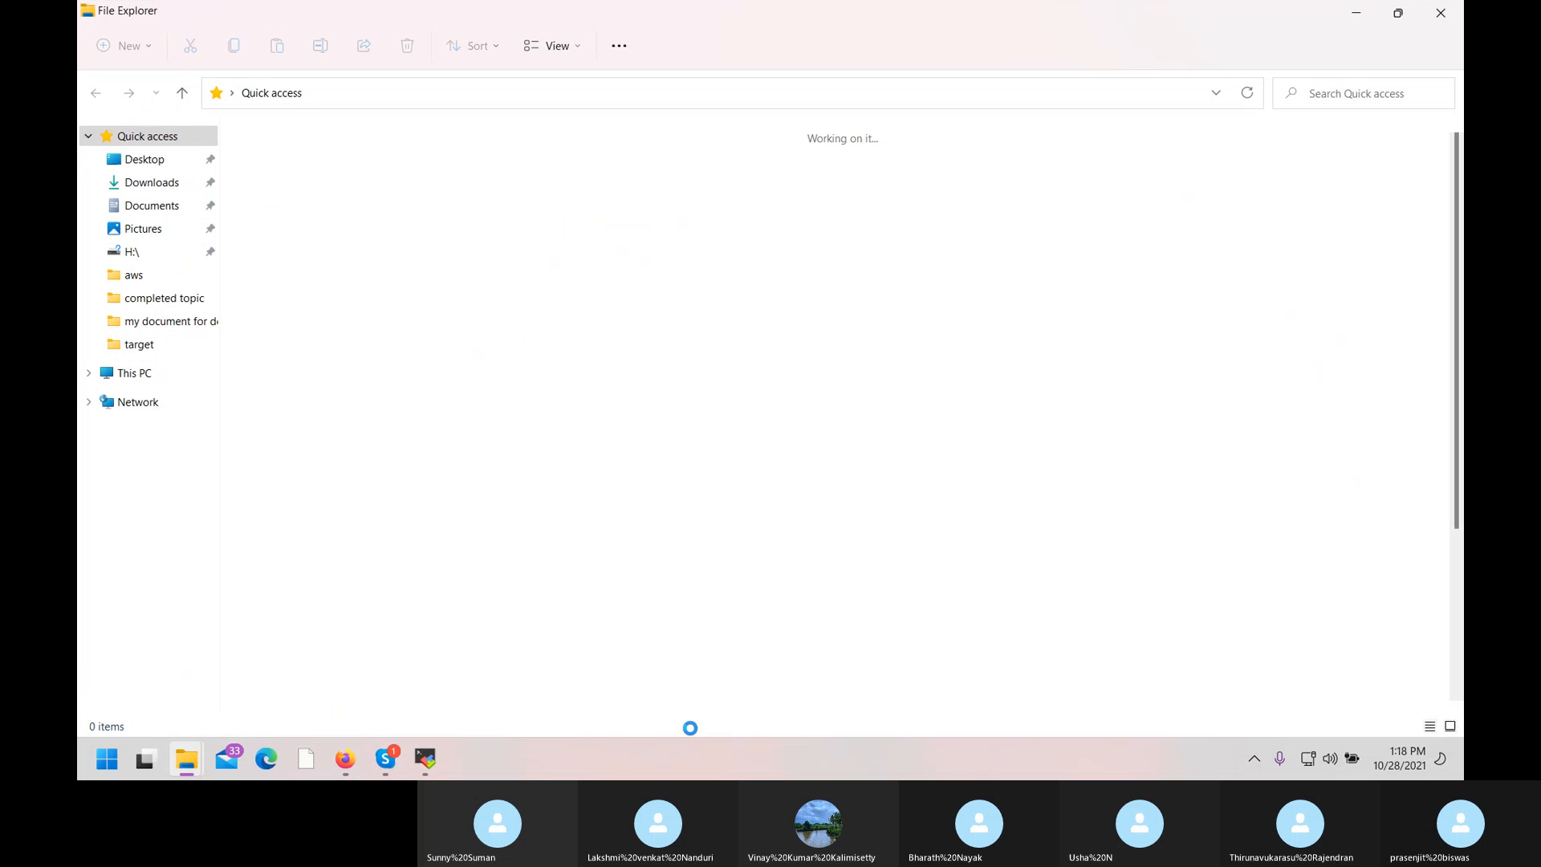
Open the '21) AWS DB -RDS' deck maximized and display slide 13 on connecting to MySQL from Linux.
{"action": "left_click", "coordinate": [353, 321]}
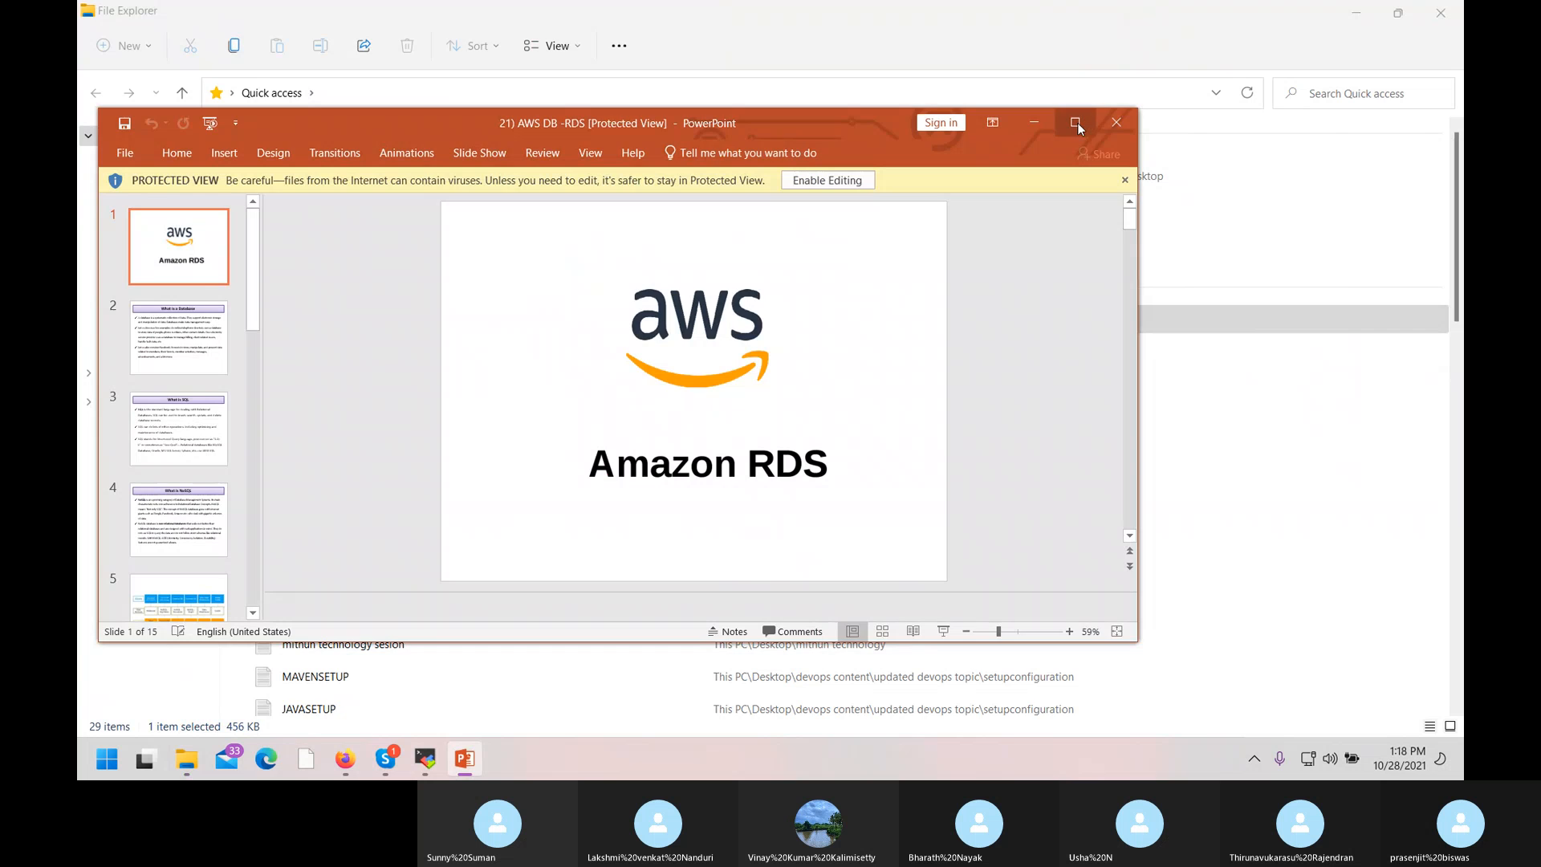
{"action": "left_click", "coordinate": [1075, 123]}
{"action": "scroll", "coordinate": [378, 488], "scroll_direction": "down", "scroll_amount": 14}
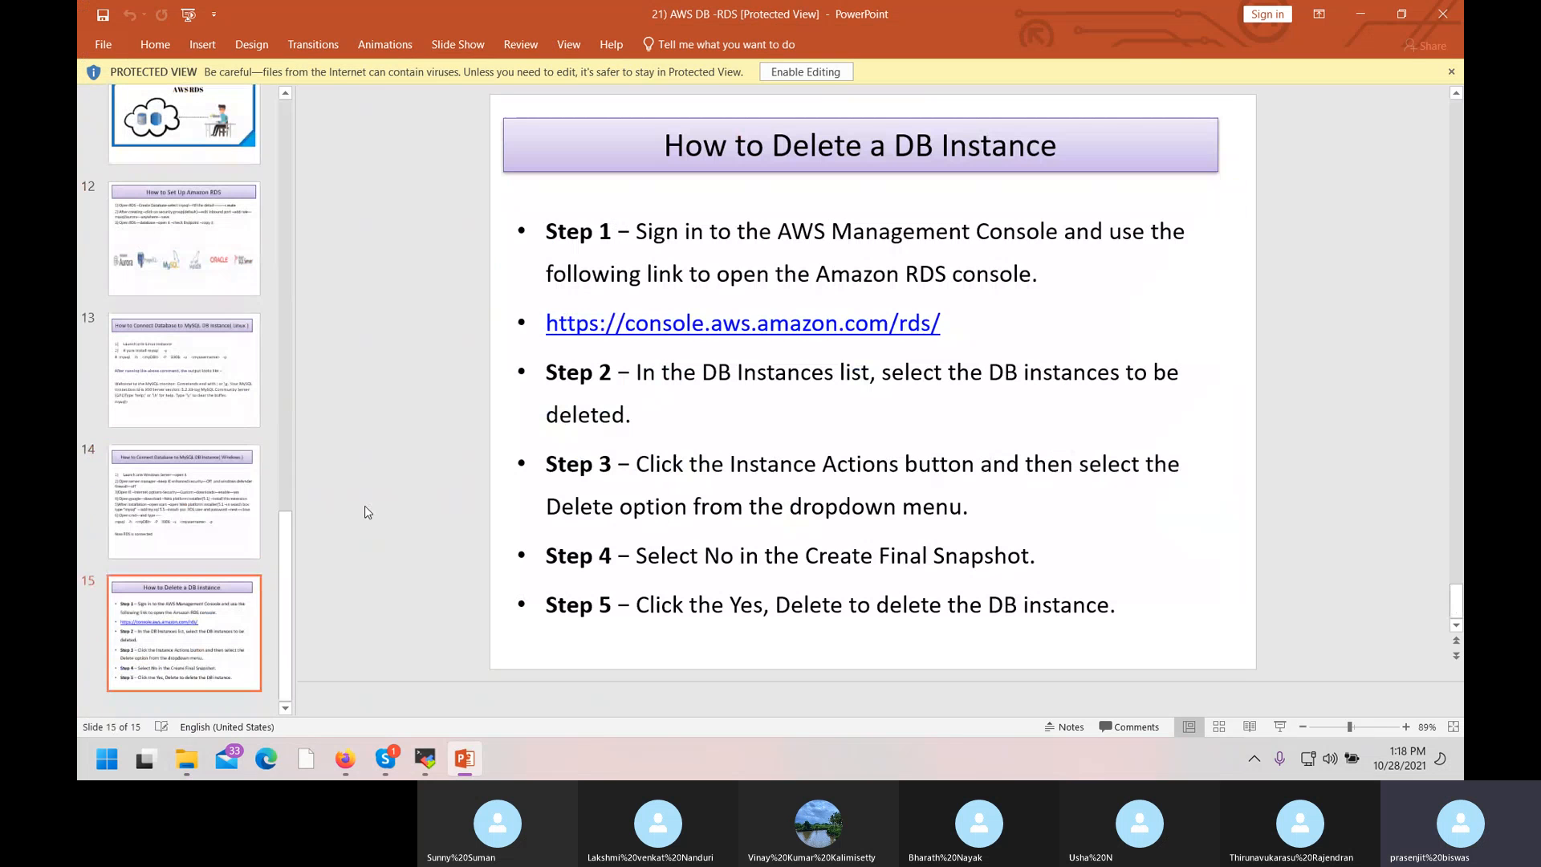
{"action": "left_click", "coordinate": [170, 389]}
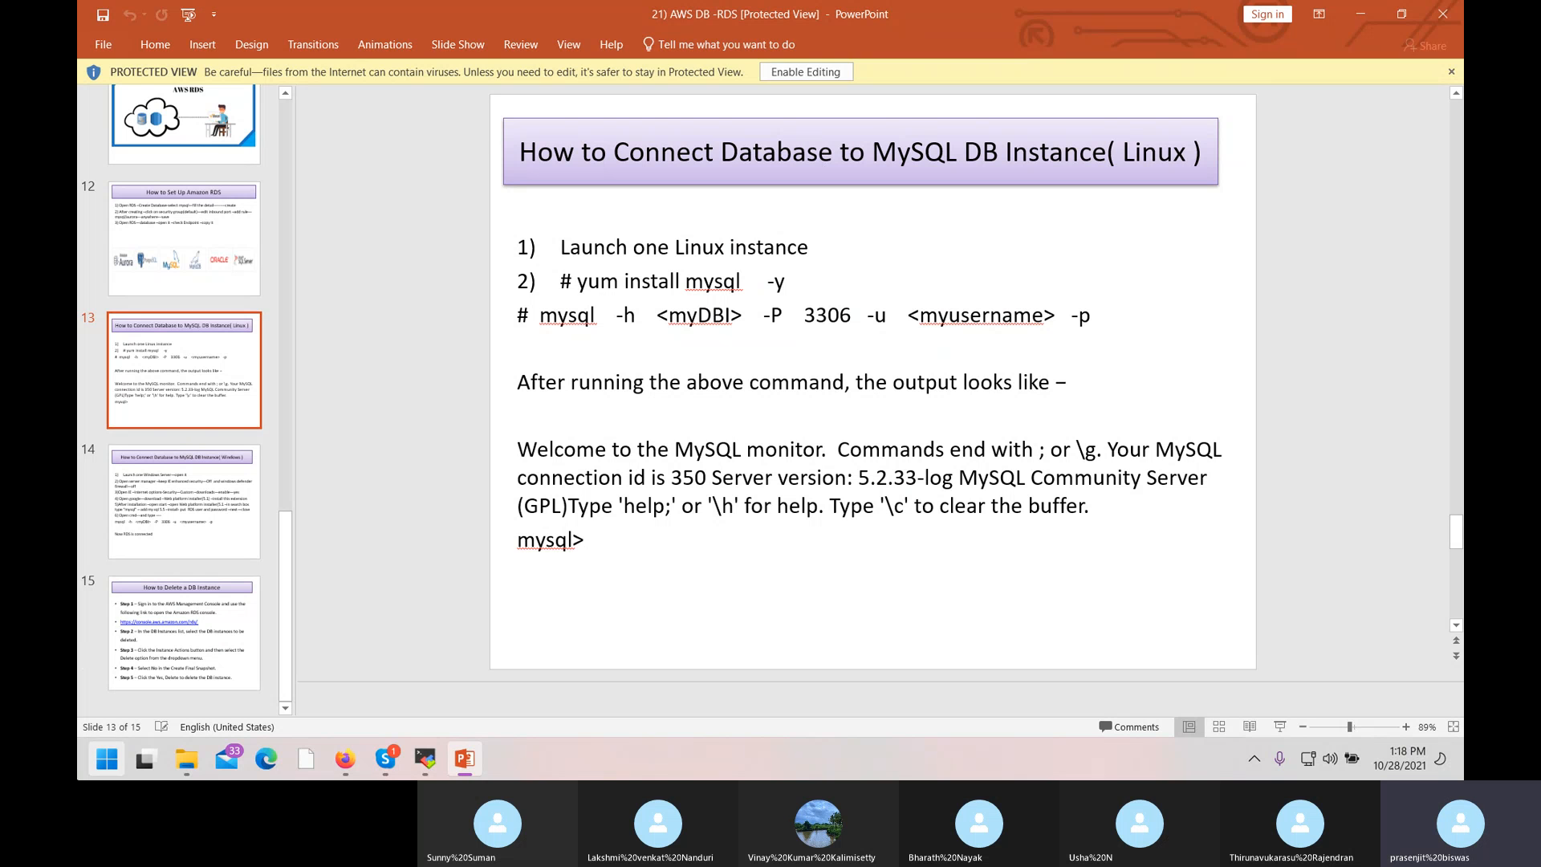
{"action": "left_click", "coordinate": [345, 759]}
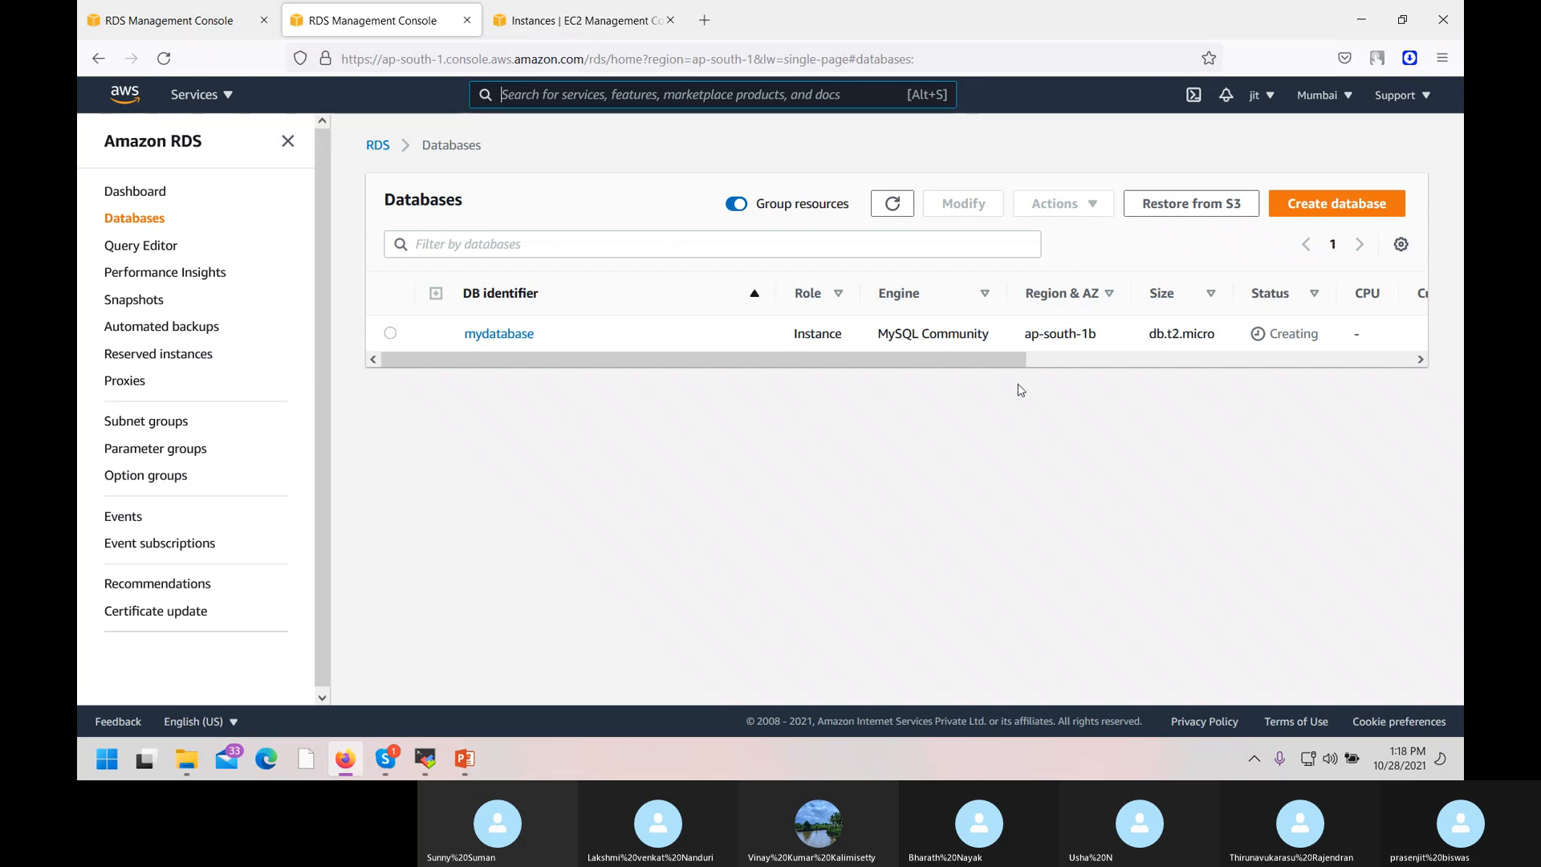
Refresh until mydatabase shows Configuring-enhanced-monitoring, then open its details page with endpoint and port 3306.
{"action": "left_click", "coordinate": [887, 205]}
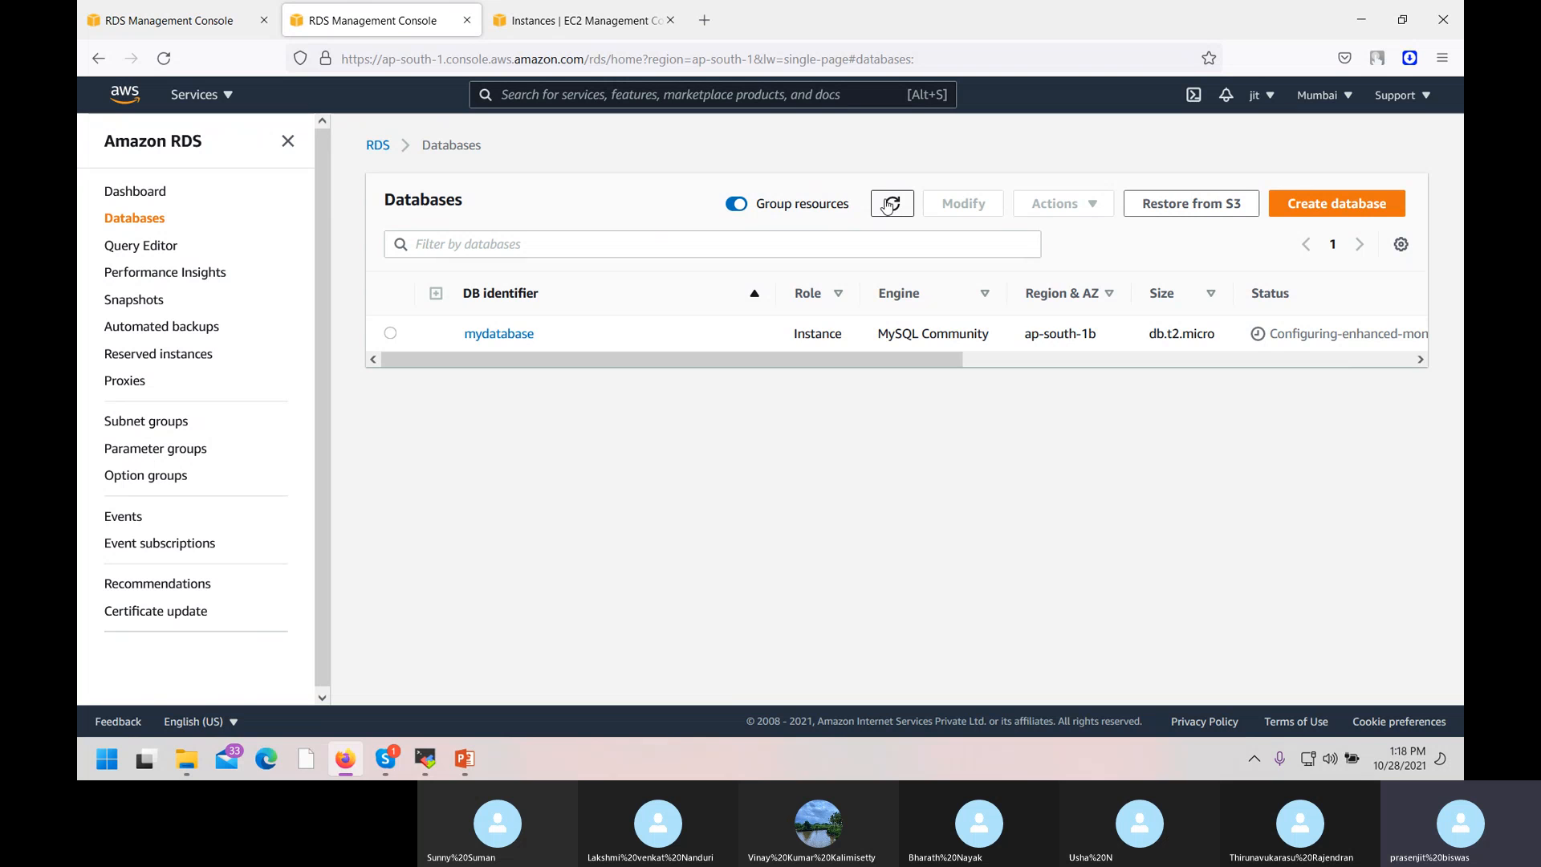
{"action": "left_click", "coordinate": [888, 205]}
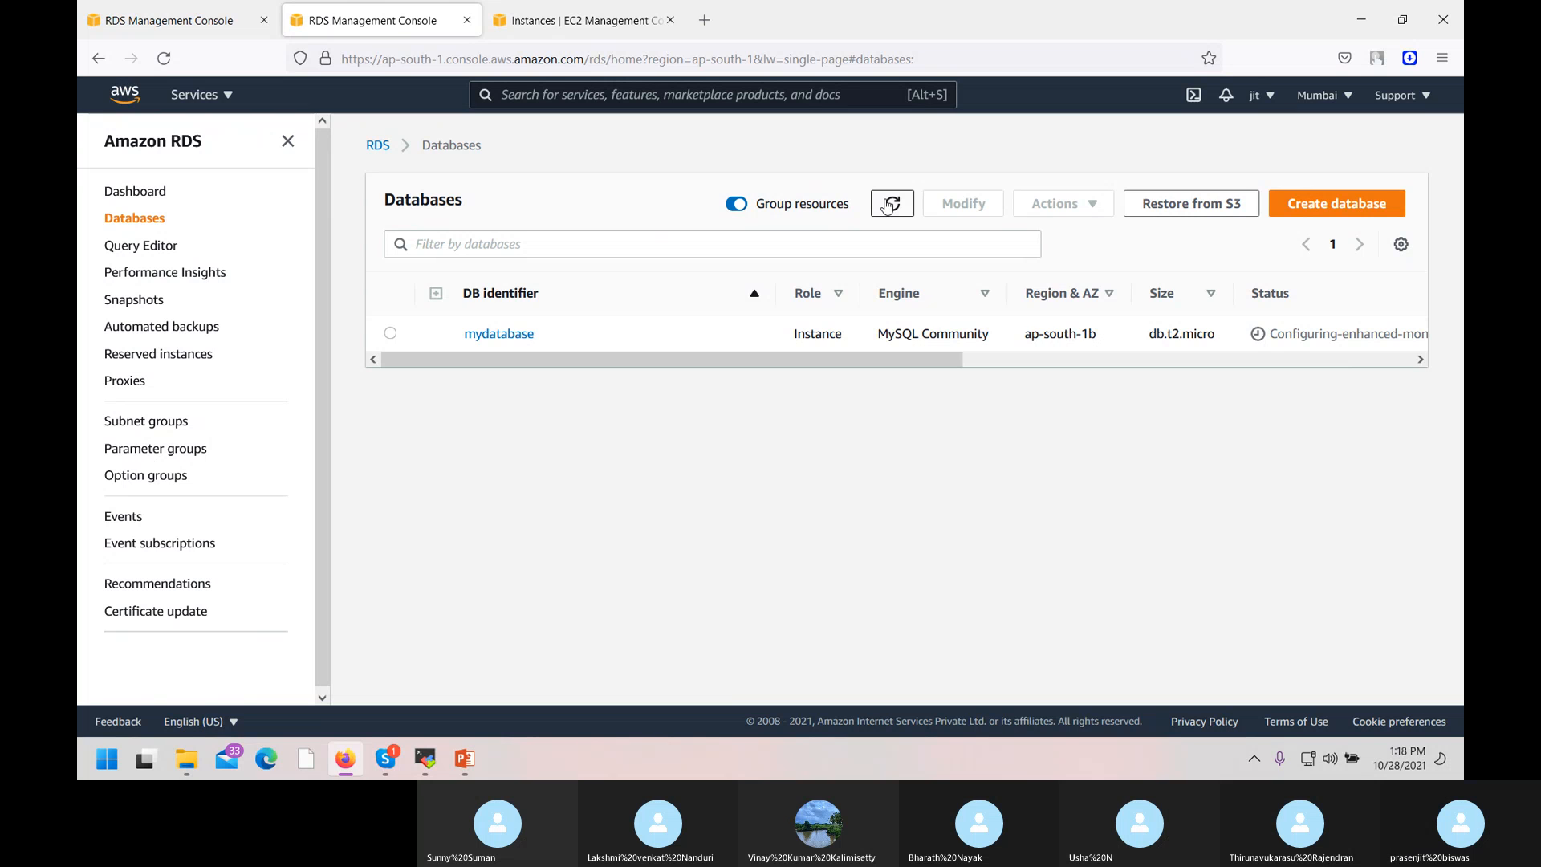
{"action": "left_click", "coordinate": [391, 333]}
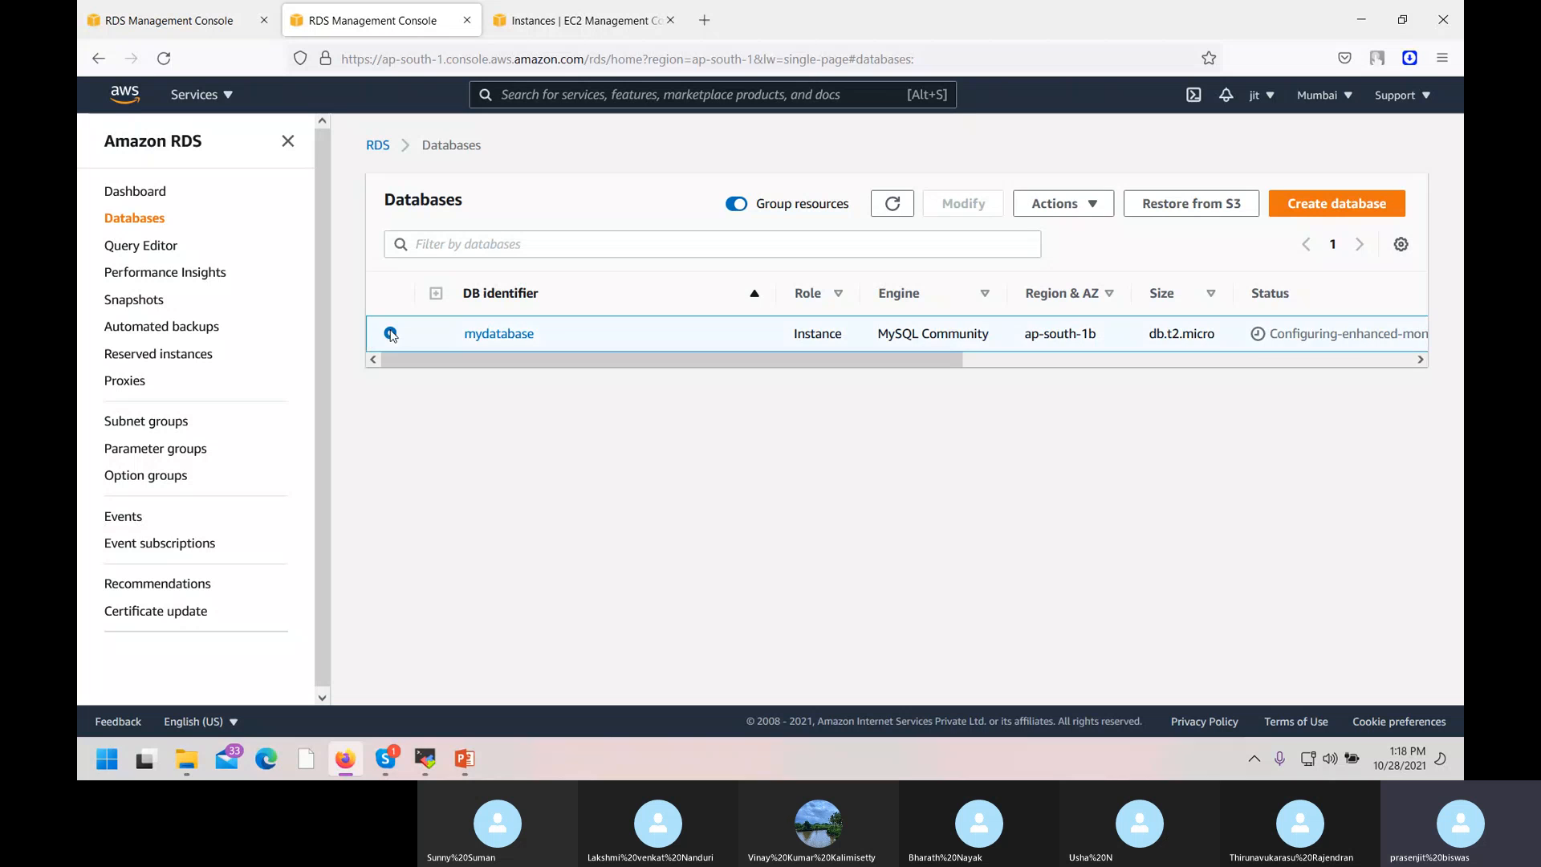
{"action": "left_click", "coordinate": [494, 339]}
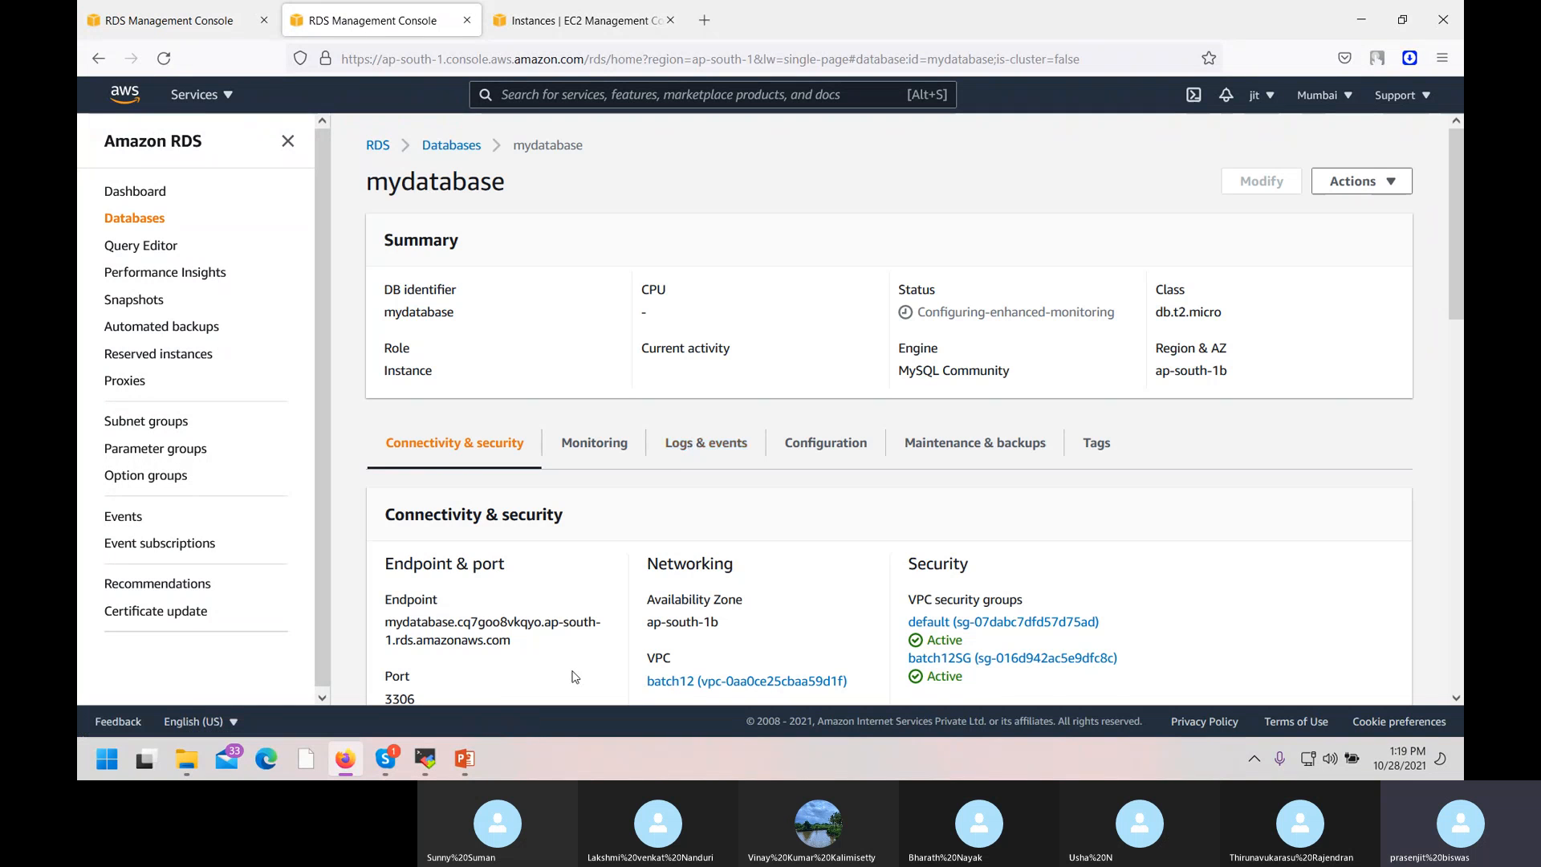
Bring the 'linux.aws.devops from 12 to 1.30' Skype call forward and mute the microphone.
{"action": "scroll", "coordinate": [575, 677], "scroll_direction": "down", "scroll_amount": 2}
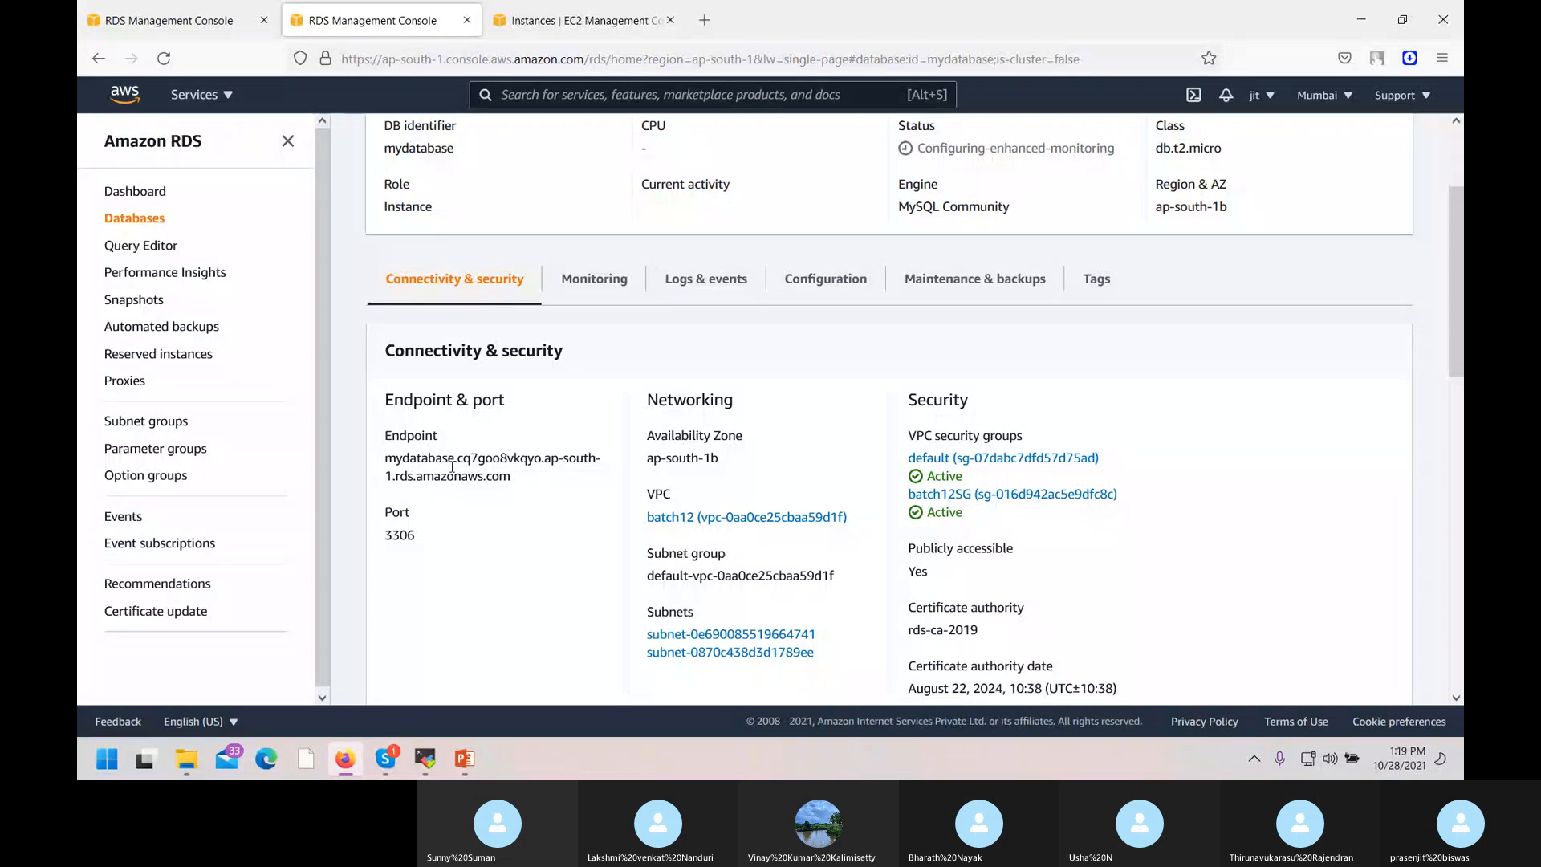
{"action": "scroll", "coordinate": [548, 420], "scroll_direction": "up", "scroll_amount": 2}
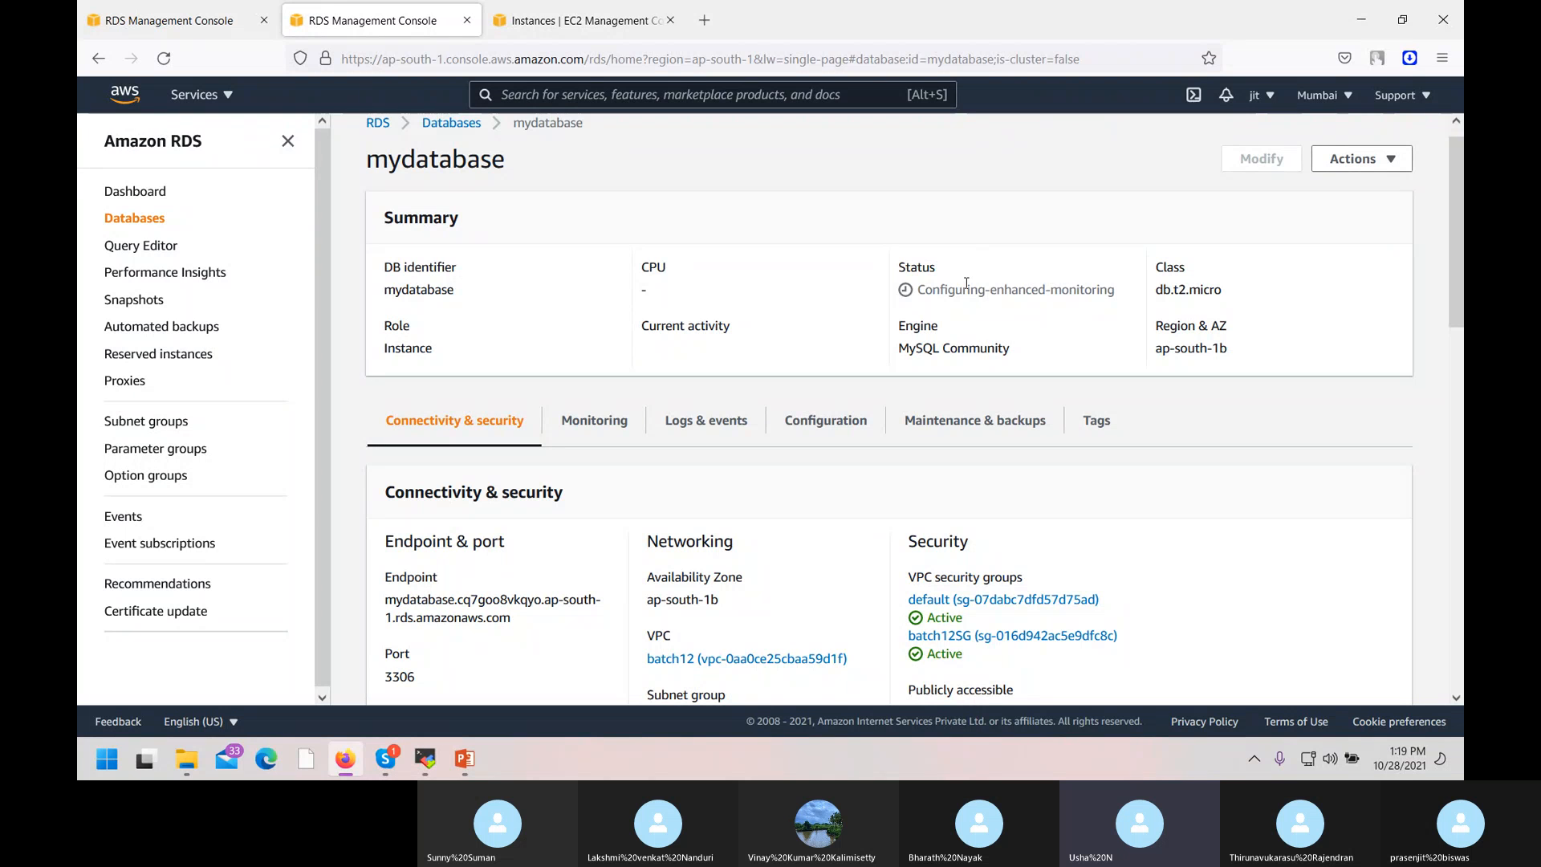
{"action": "left_click", "coordinate": [386, 771]}
{"action": "left_click", "coordinate": [695, 706]}
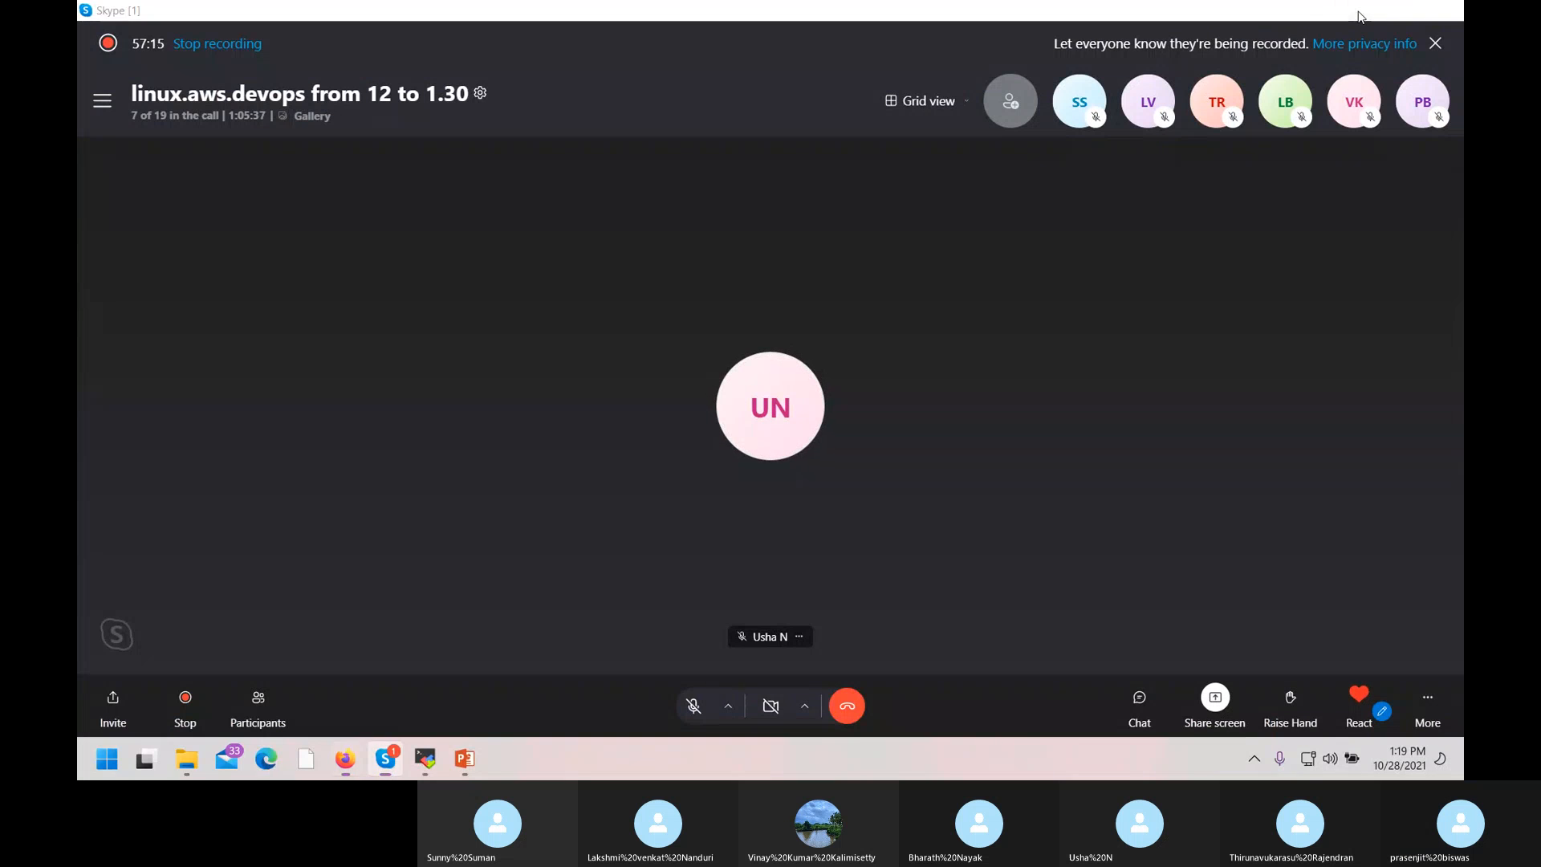
Minimize the Skype call and close its floating mini window to reveal the mydatabase details page.
{"action": "left_click", "coordinate": [1359, 16]}
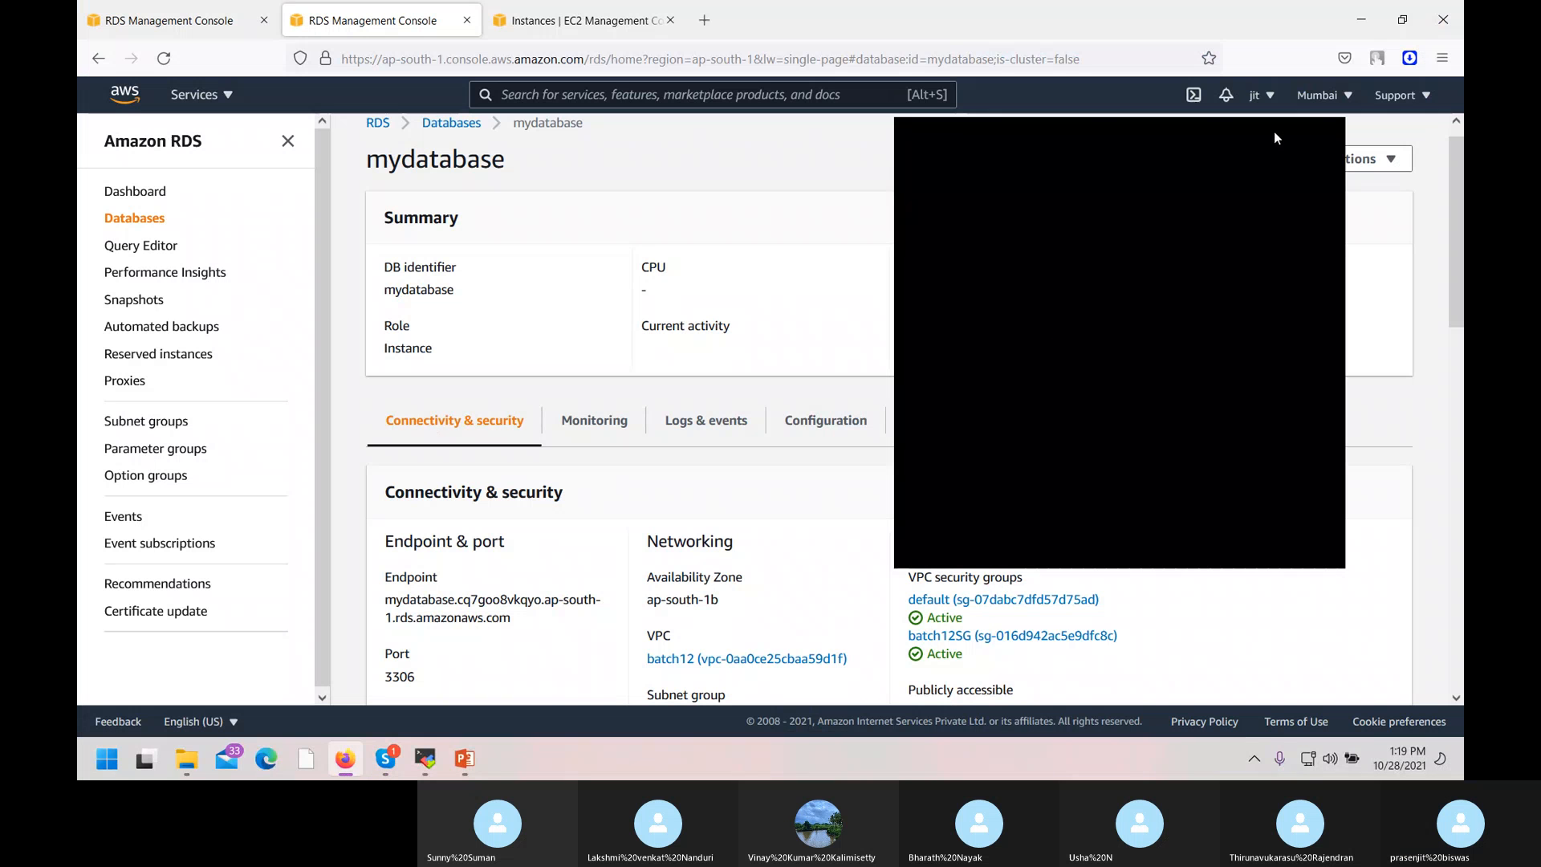
{"action": "left_click", "coordinate": [1328, 135]}
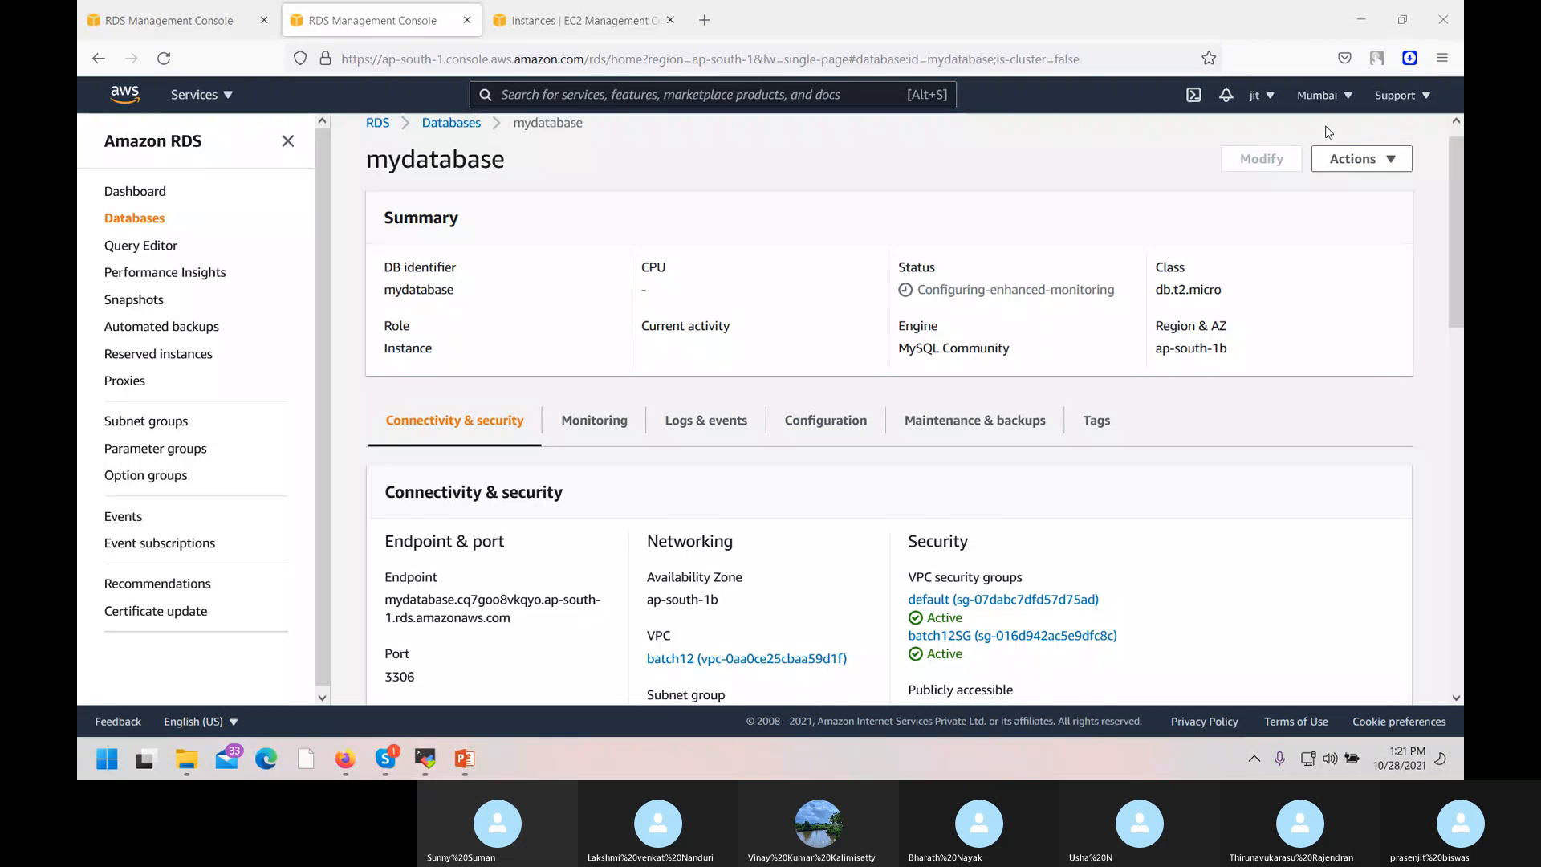
Reload the mydatabase details page so its status shows Modifying with CPU at 10.00%.
{"action": "scroll", "coordinate": [1133, 200], "scroll_direction": "up", "scroll_amount": 1}
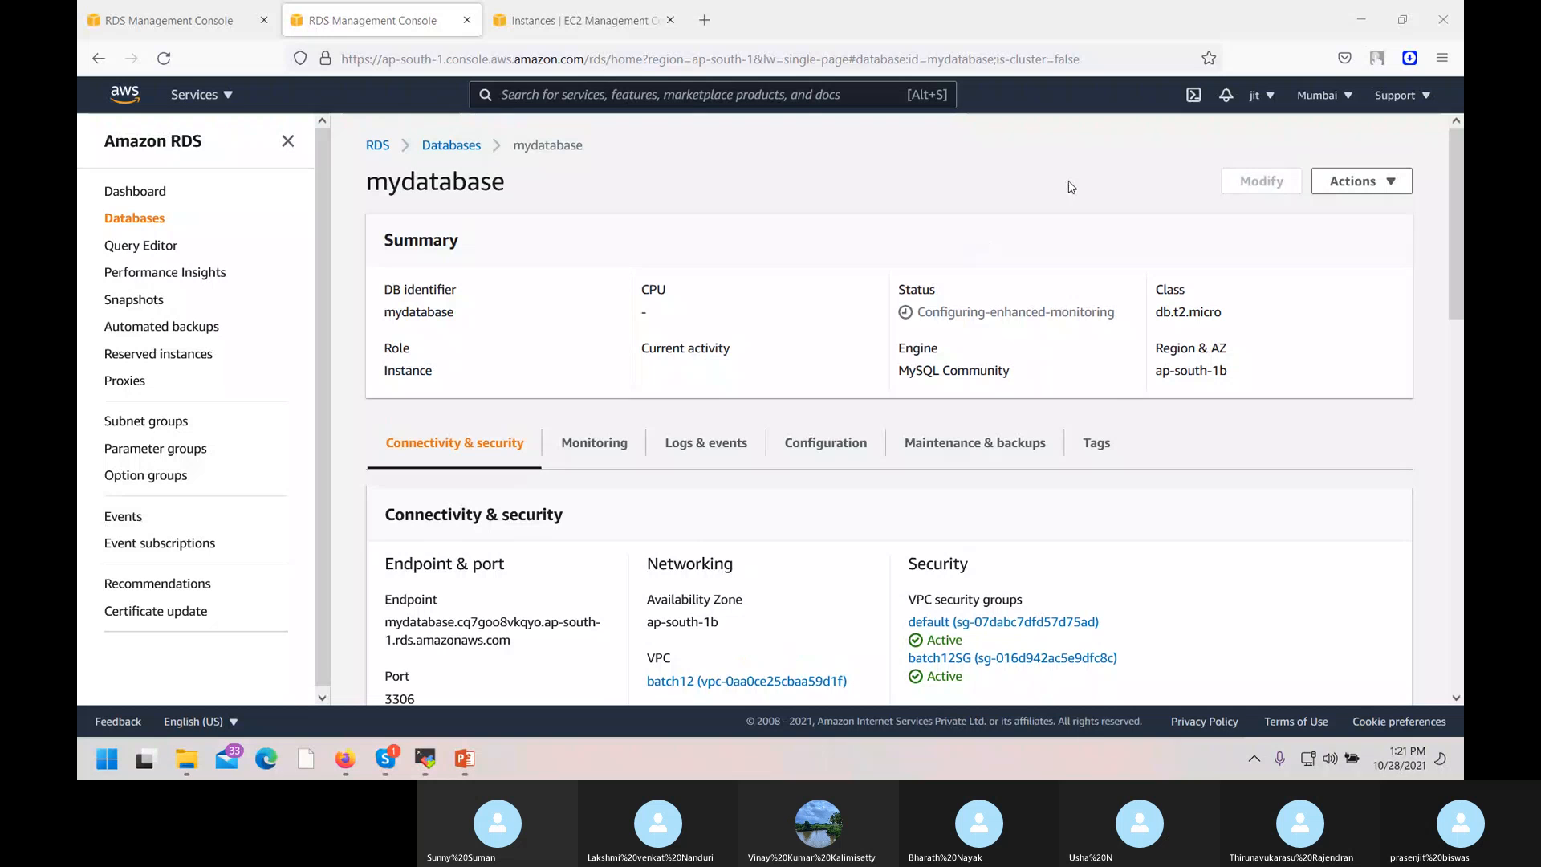
{"action": "left_click", "coordinate": [698, 106]}
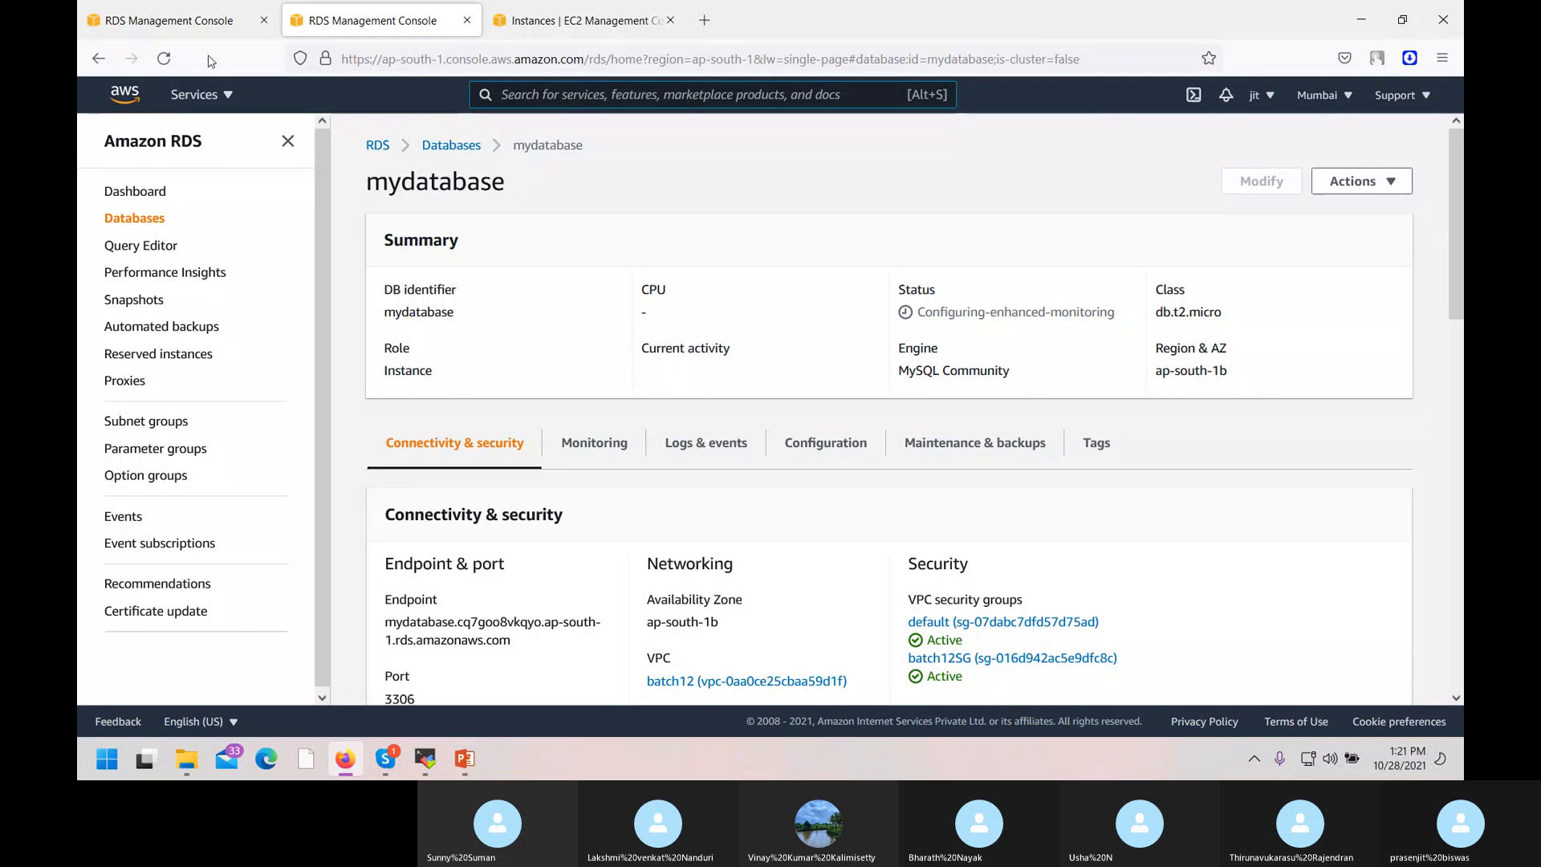
{"action": "left_click", "coordinate": [163, 59]}
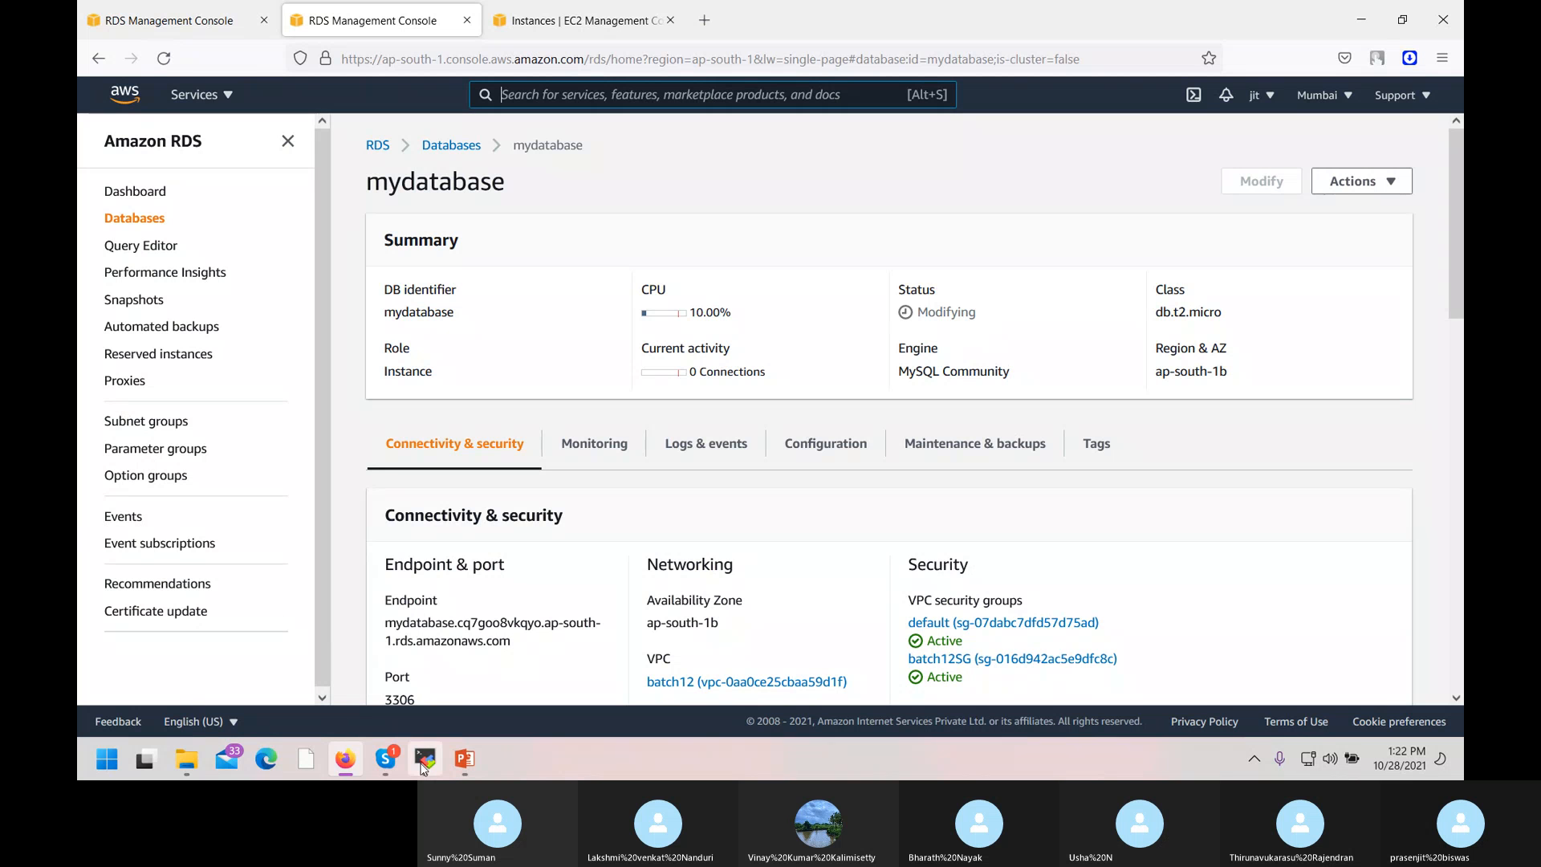
Close the floating Skype mini call window over the mydatabase details page.
{"action": "left_click", "coordinate": [386, 764]}
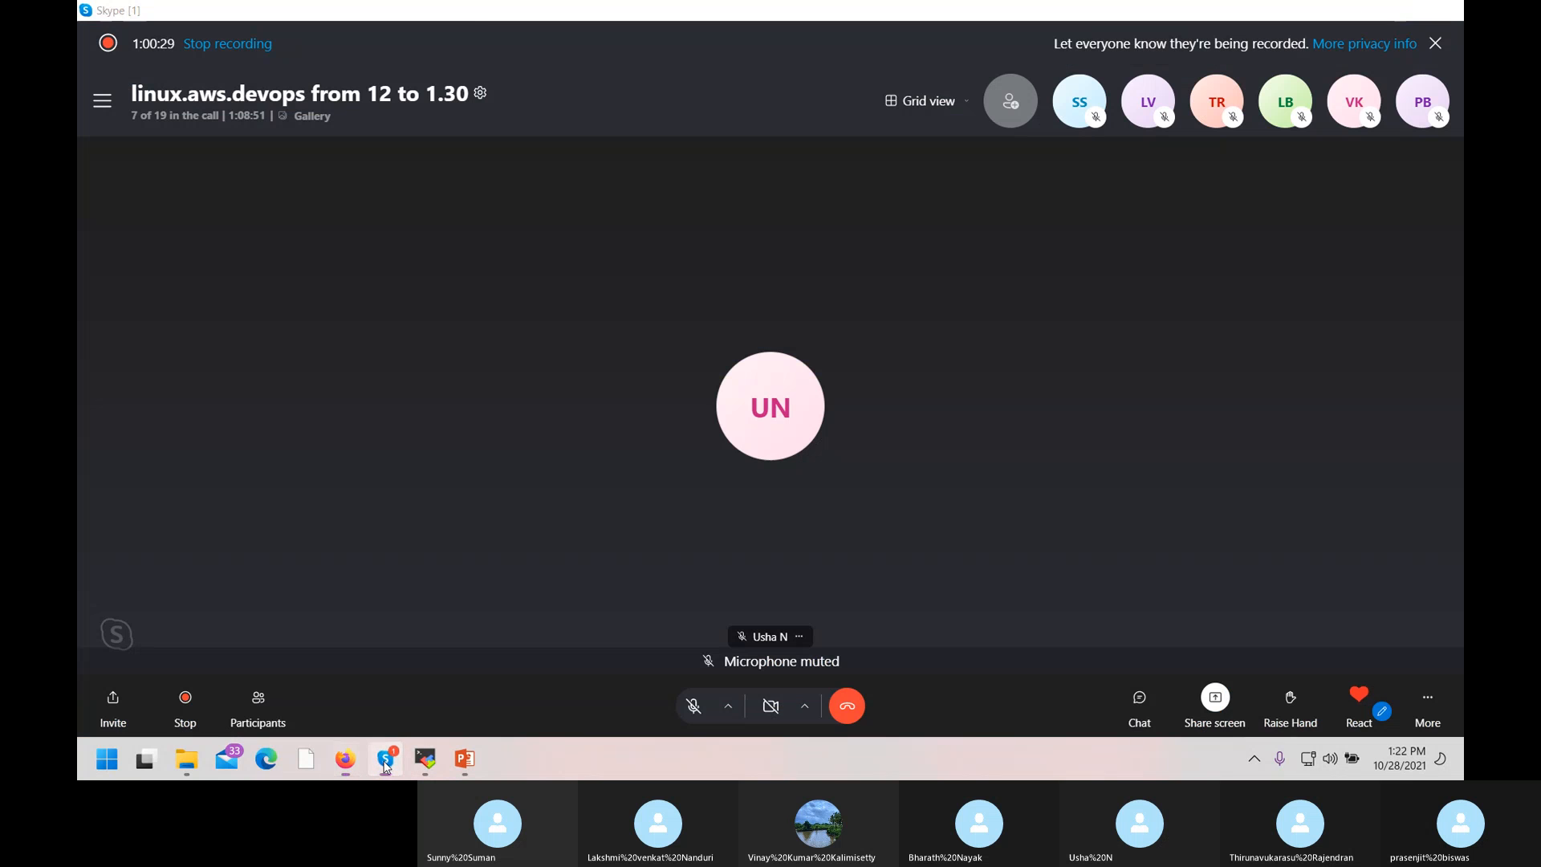
{"action": "left_click", "coordinate": [345, 758]}
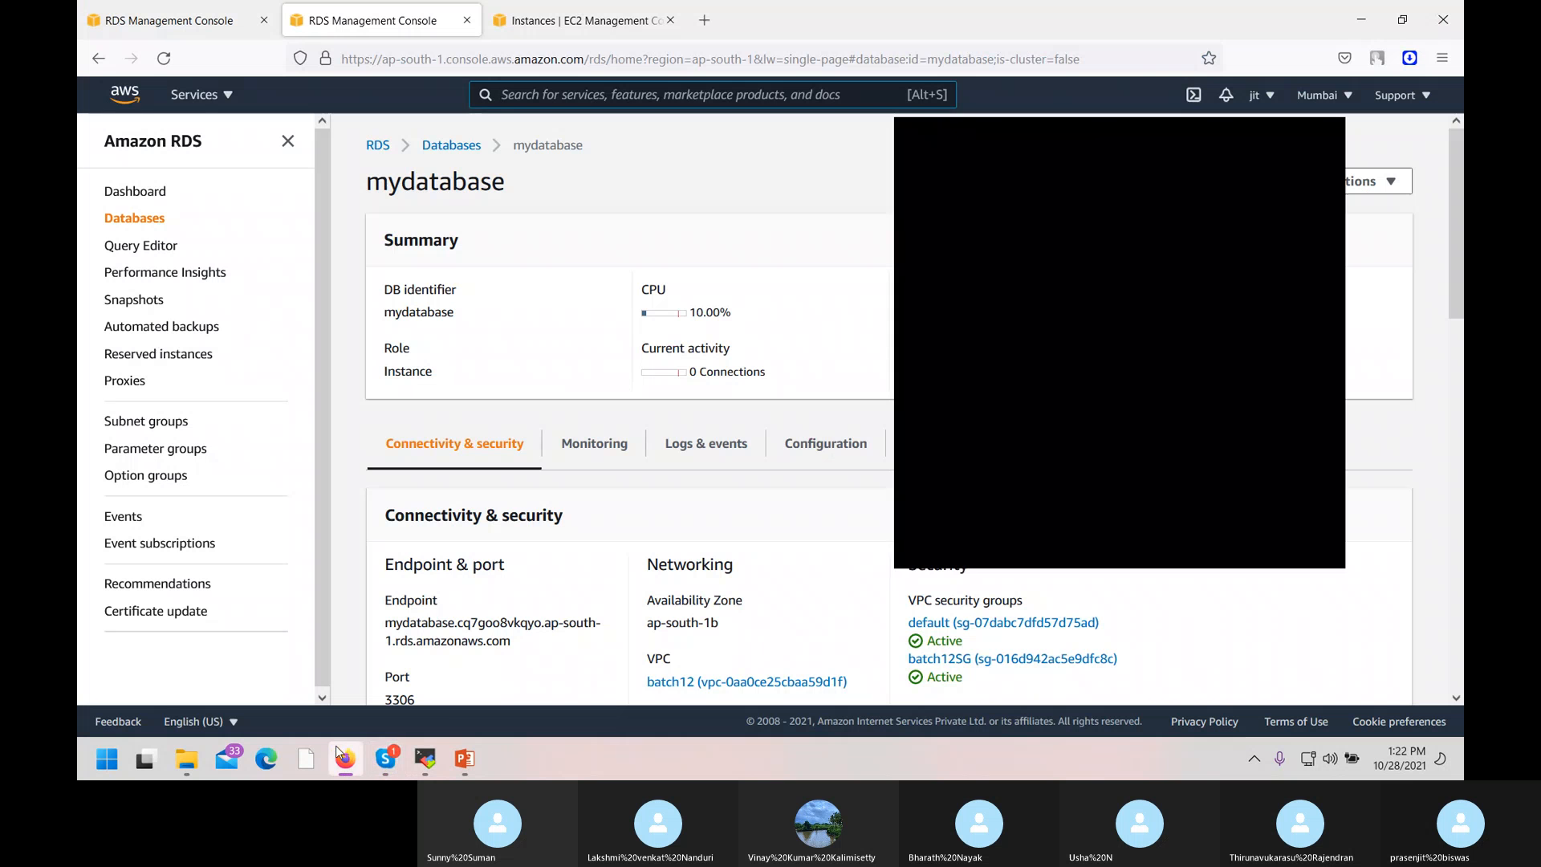
{"action": "left_click", "coordinate": [916, 559]}
{"action": "left_click", "coordinate": [1330, 138]}
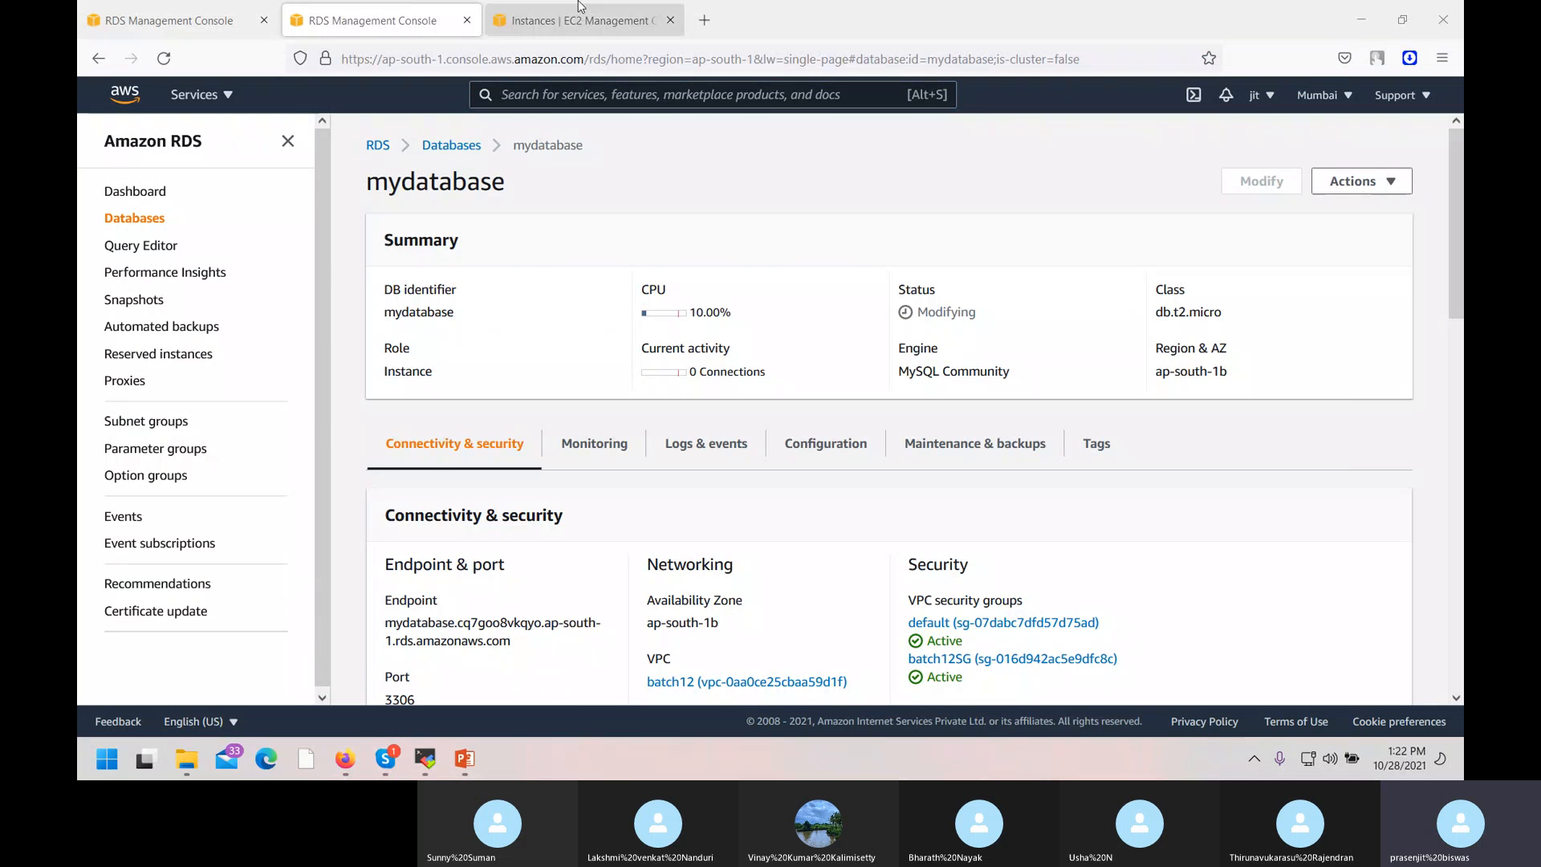
Switch to the EC2 Instances tab and open the account dropdown menu.
{"action": "left_click", "coordinate": [586, 20]}
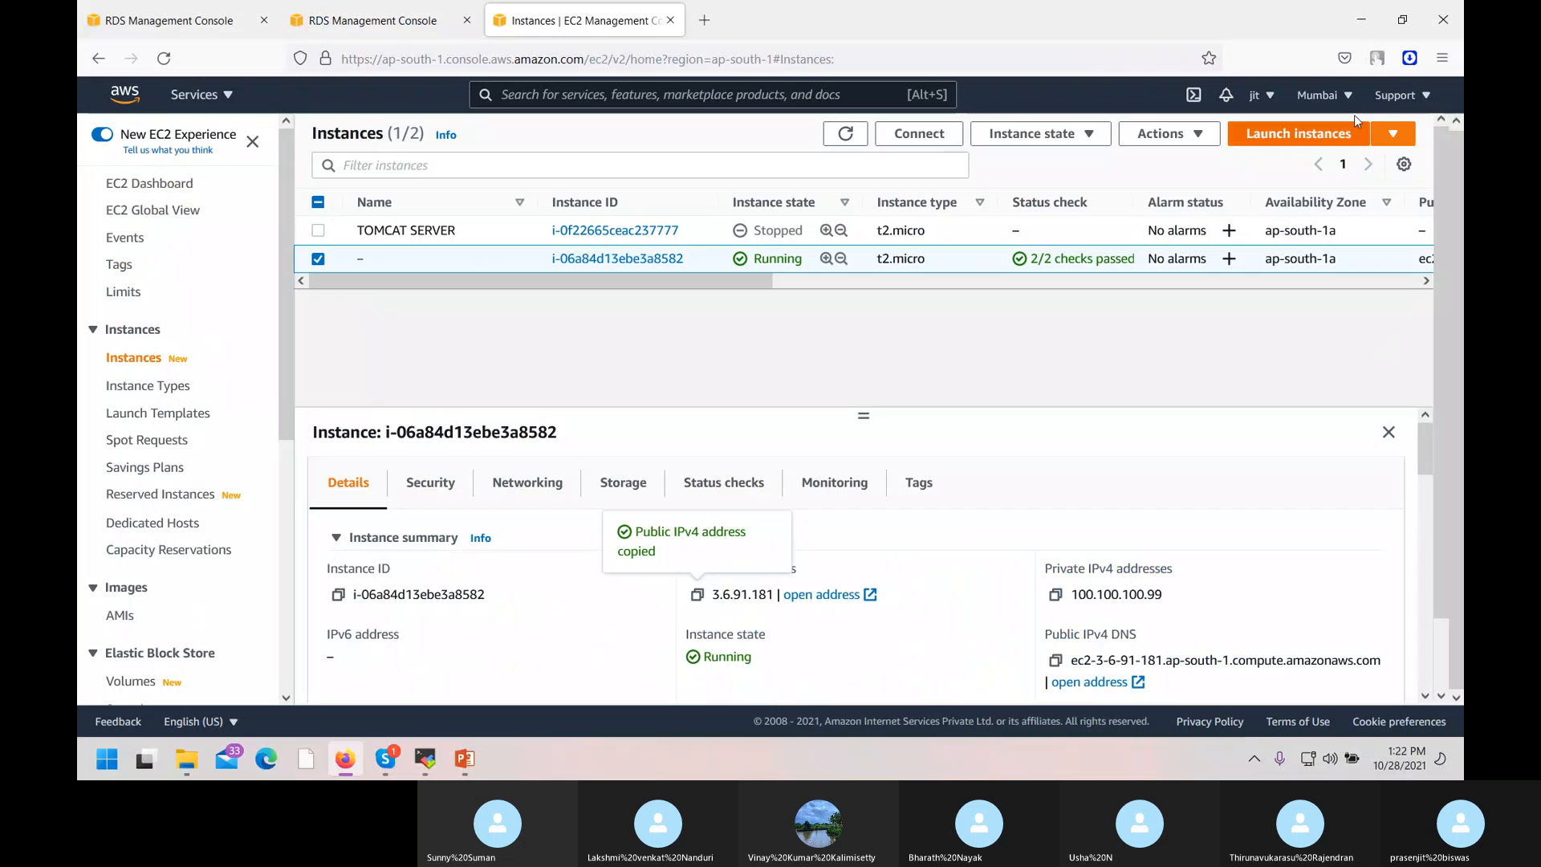
{"action": "left_click", "coordinate": [1425, 100]}
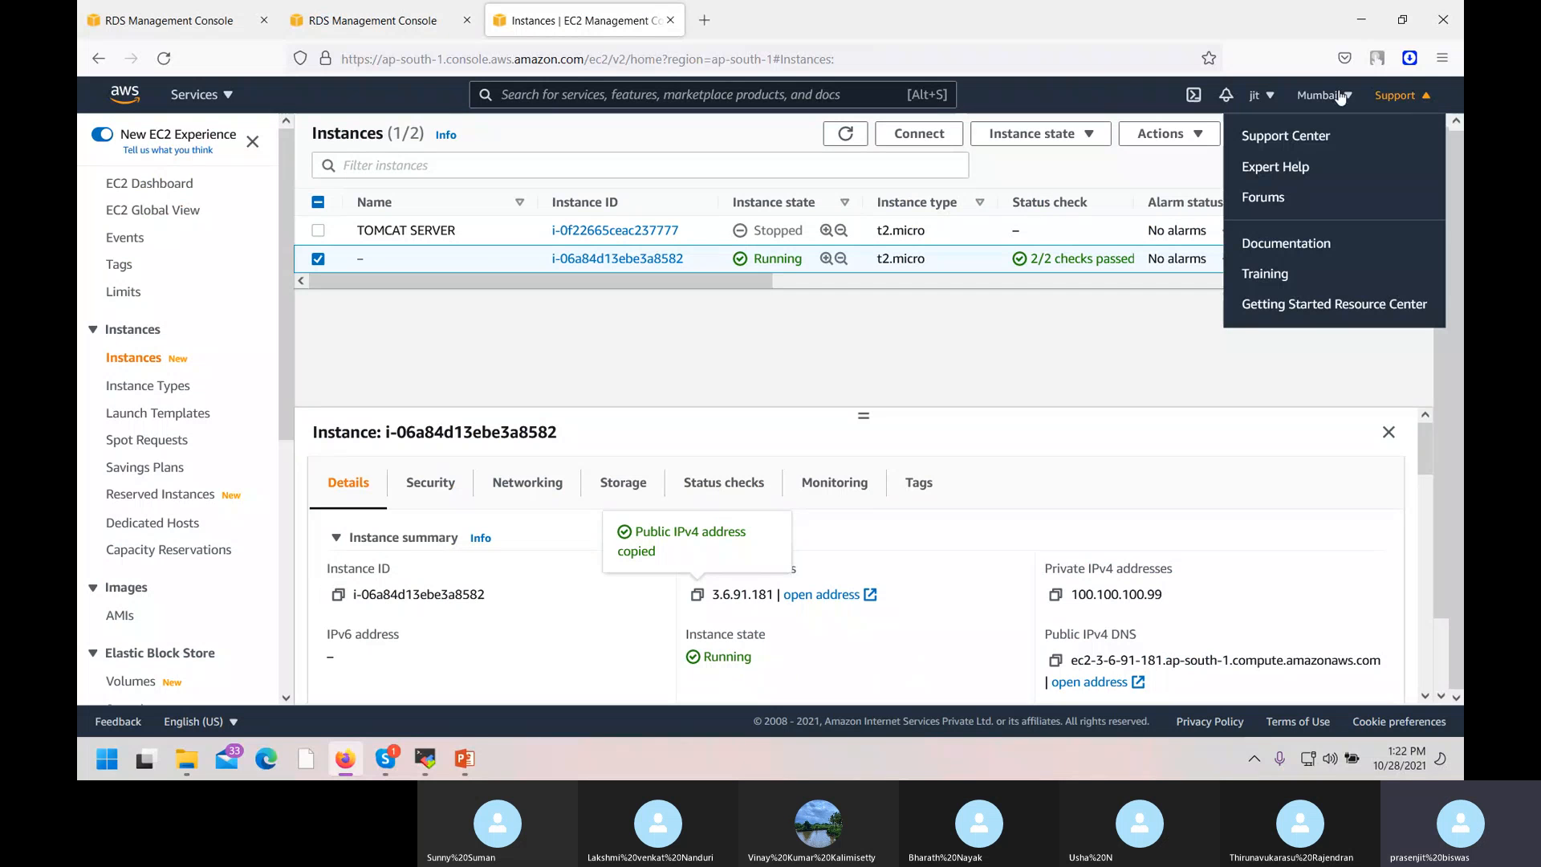
{"action": "left_click", "coordinate": [1275, 97]}
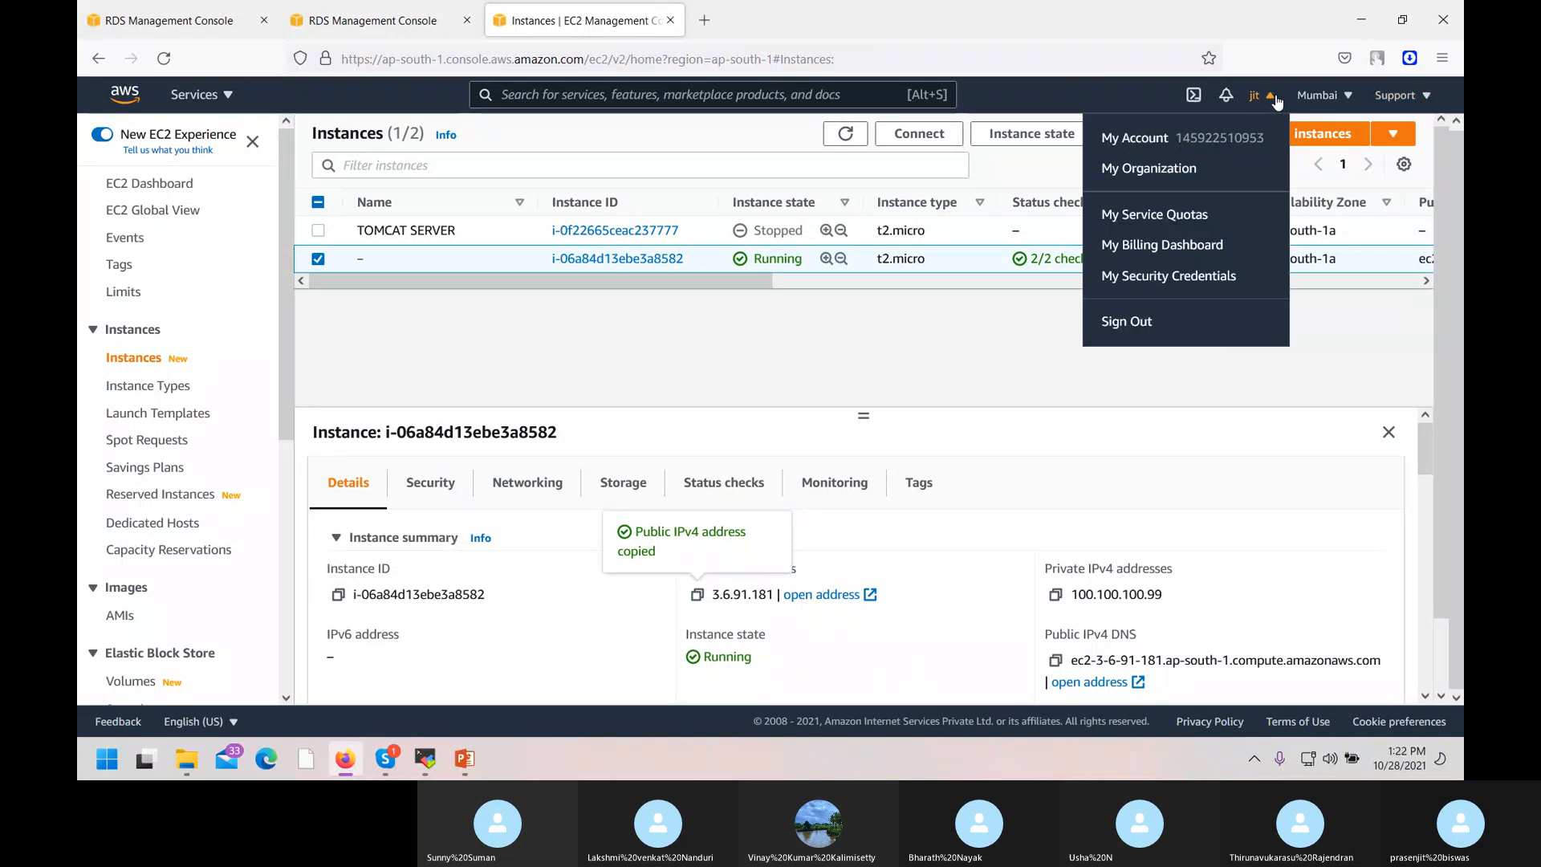
Open My Billing Dashboard and go to the Bills page for October 2021.
{"action": "left_click", "coordinate": [1169, 250]}
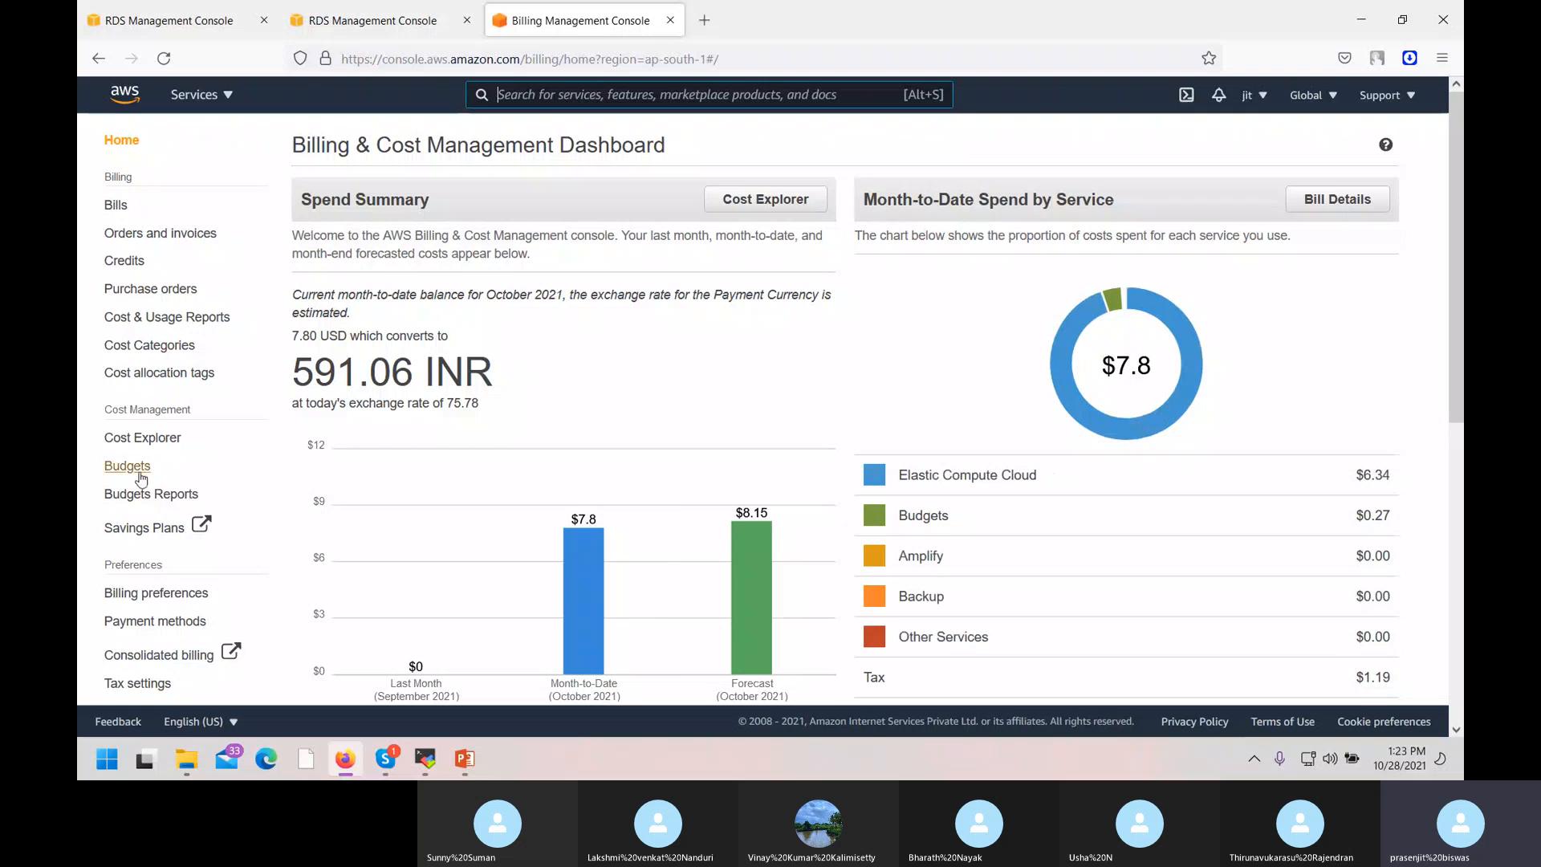
{"action": "scroll", "coordinate": [142, 479], "scroll_direction": "down", "scroll_amount": 1}
{"action": "scroll", "coordinate": [142, 480], "scroll_direction": "down", "scroll_amount": 2}
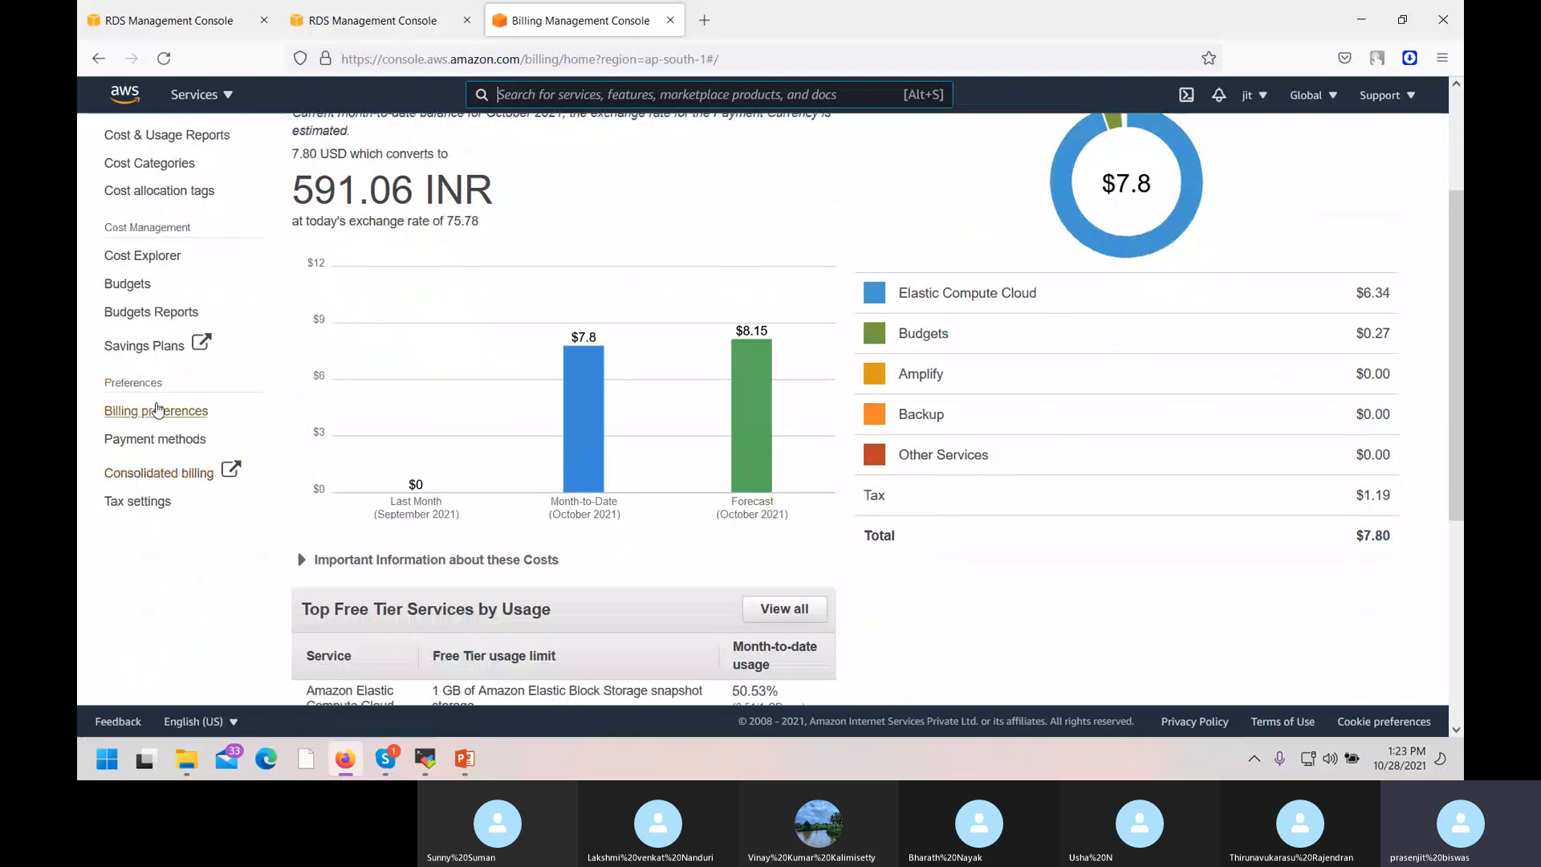
{"action": "scroll", "coordinate": [141, 410], "scroll_direction": "up", "scroll_amount": 3}
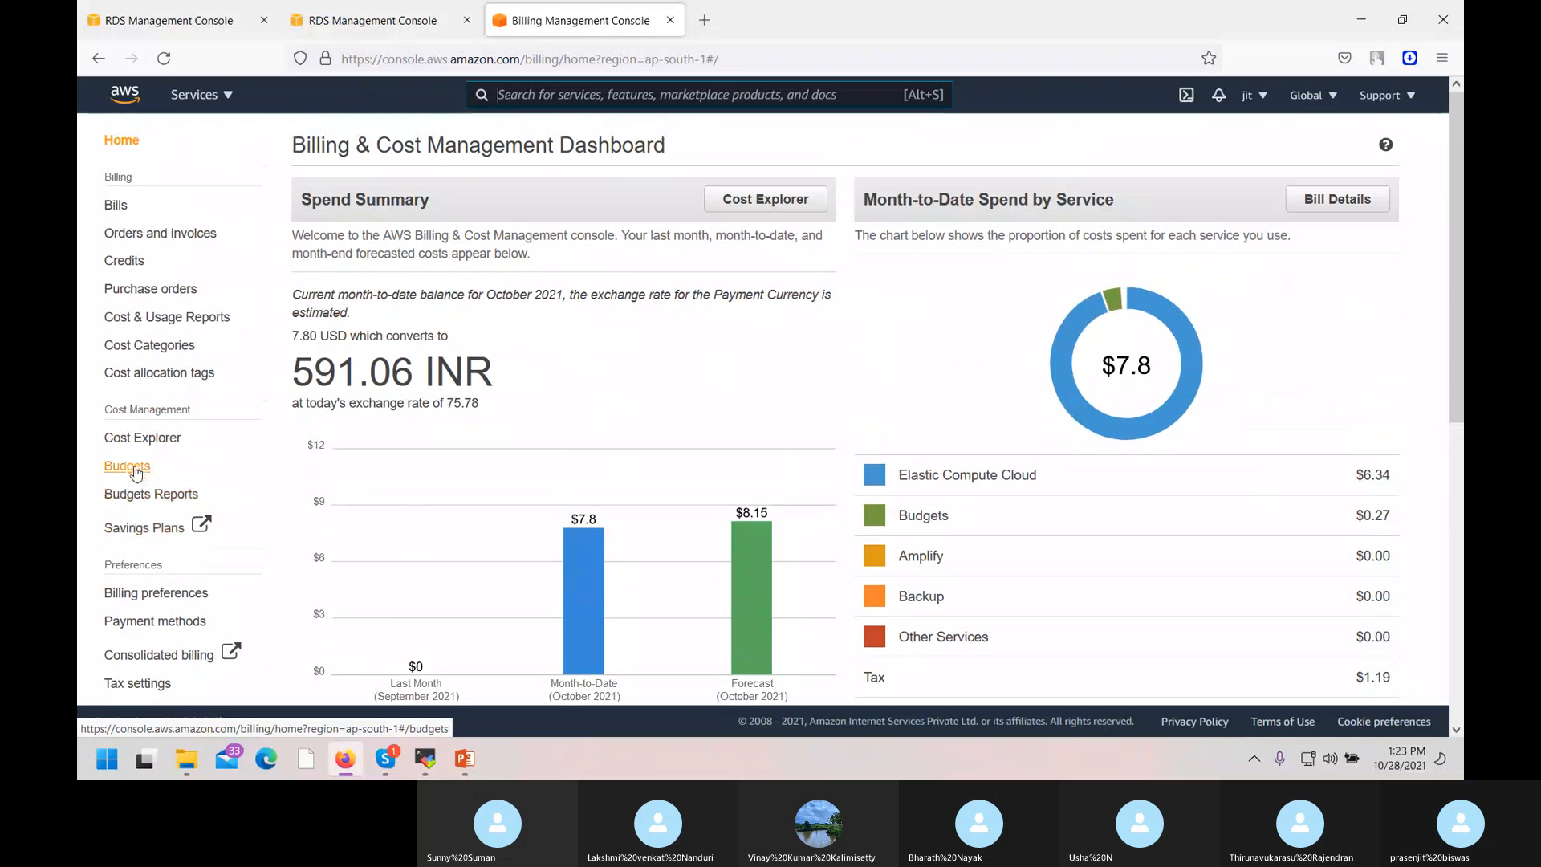
{"action": "left_click", "coordinate": [134, 442]}
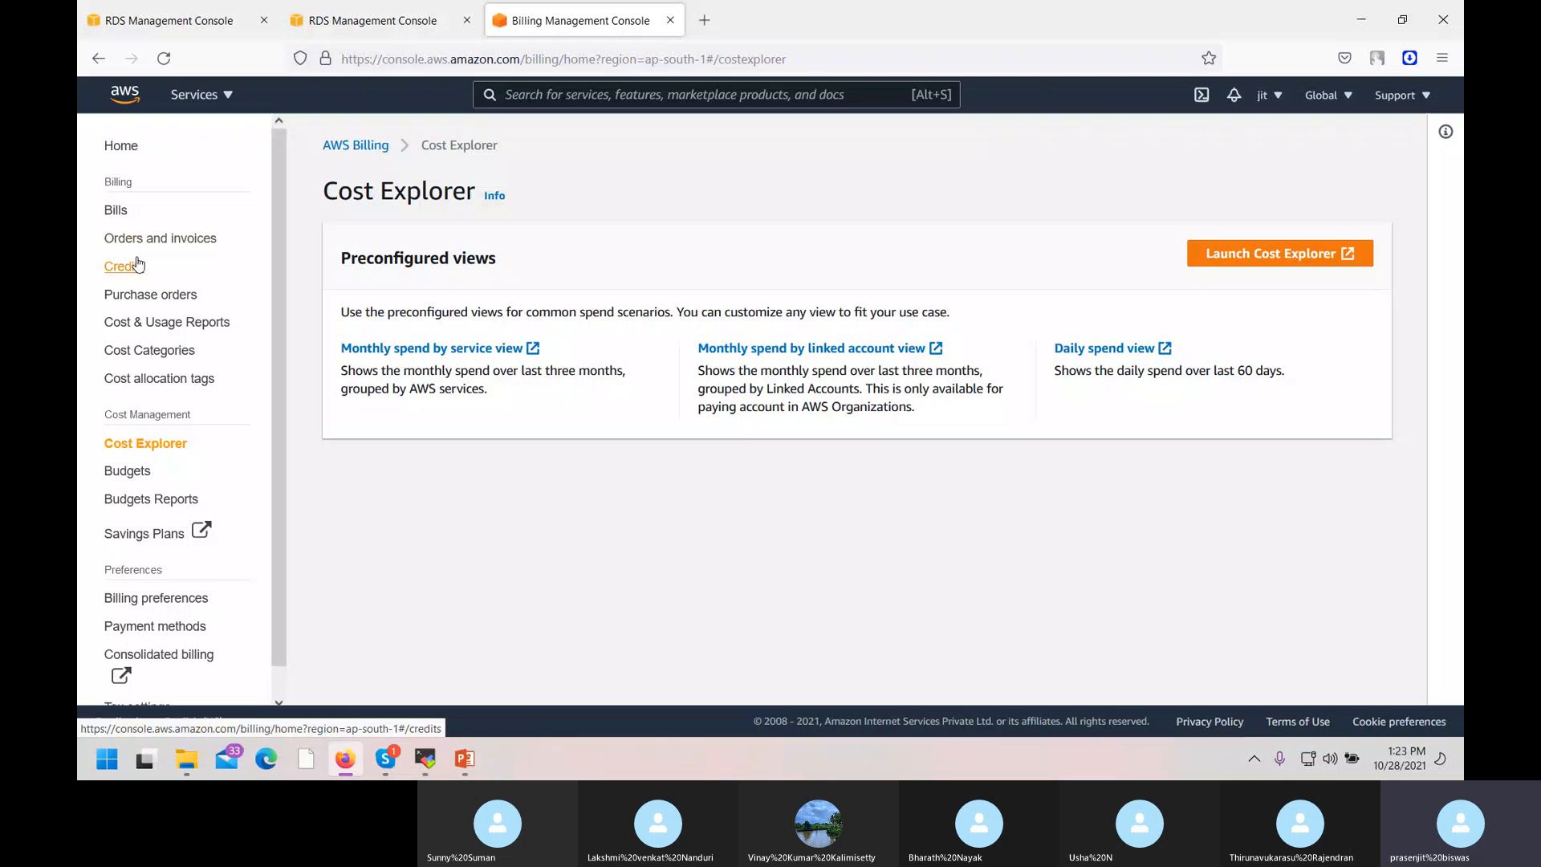
{"action": "left_click", "coordinate": [116, 209]}
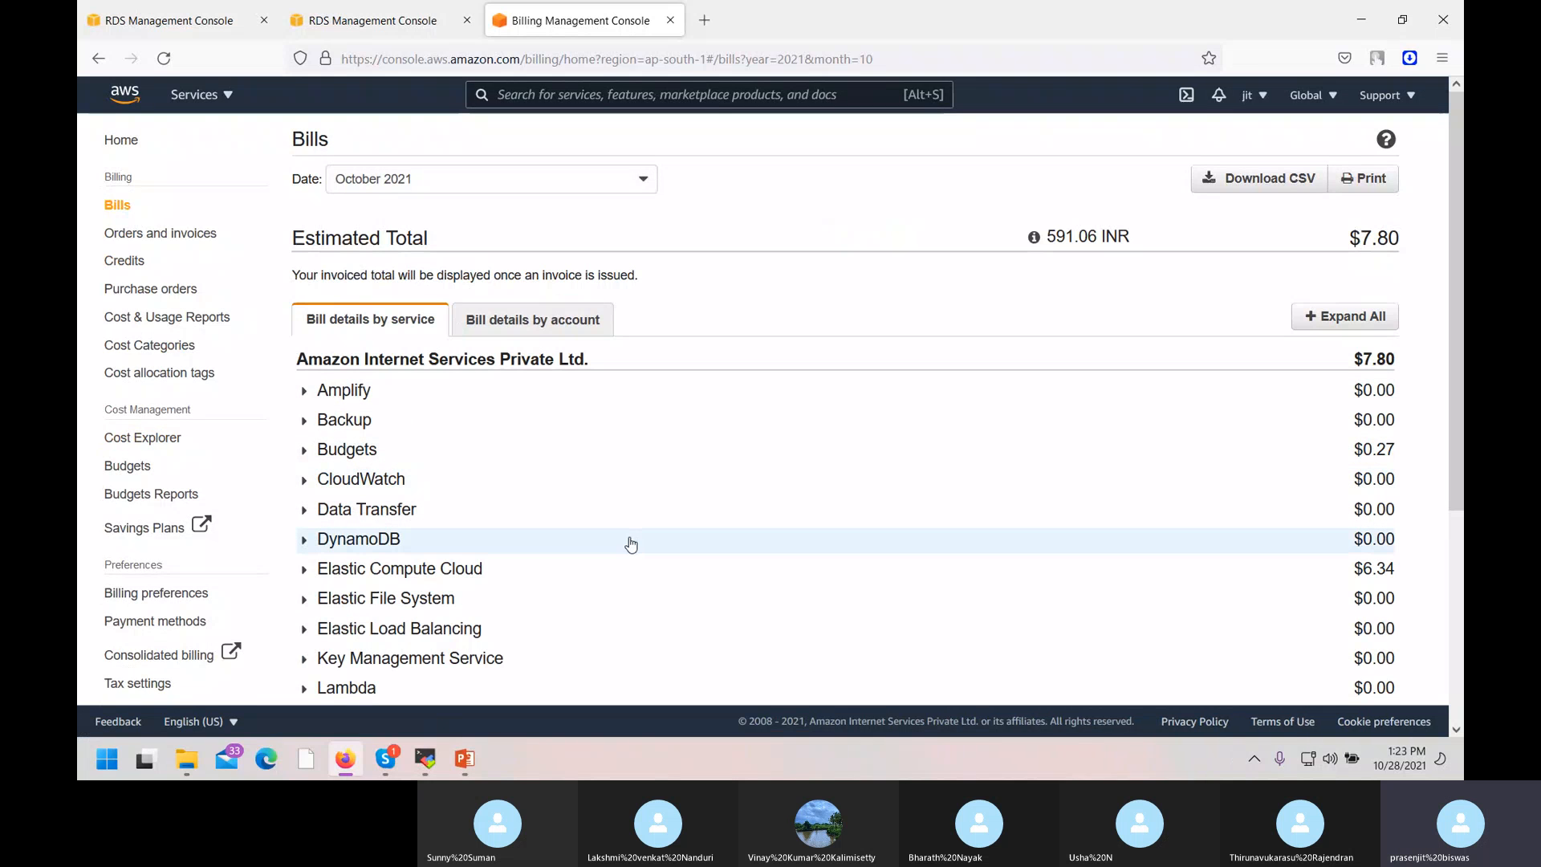
Expand the Elastic Compute Cloud charges and the Asia Pacific (Singapore) region.
{"action": "scroll", "coordinate": [1015, 533], "scroll_direction": "down", "scroll_amount": 1}
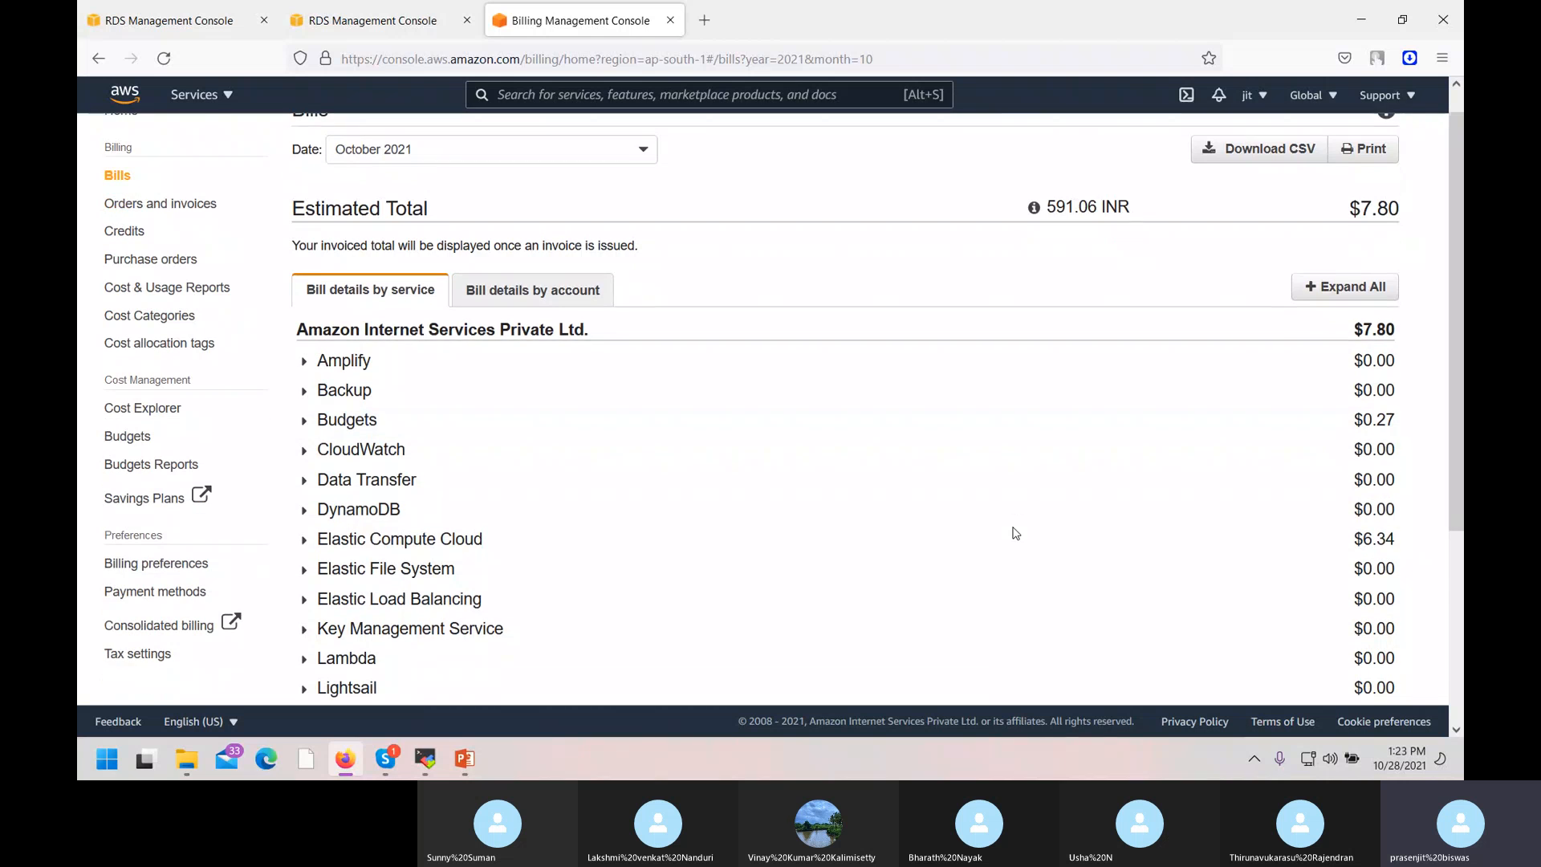
{"action": "left_click", "coordinate": [609, 542]}
{"action": "scroll", "coordinate": [534, 503], "scroll_direction": "down", "scroll_amount": 3}
{"action": "scroll", "coordinate": [537, 504], "scroll_direction": "up", "scroll_amount": 1}
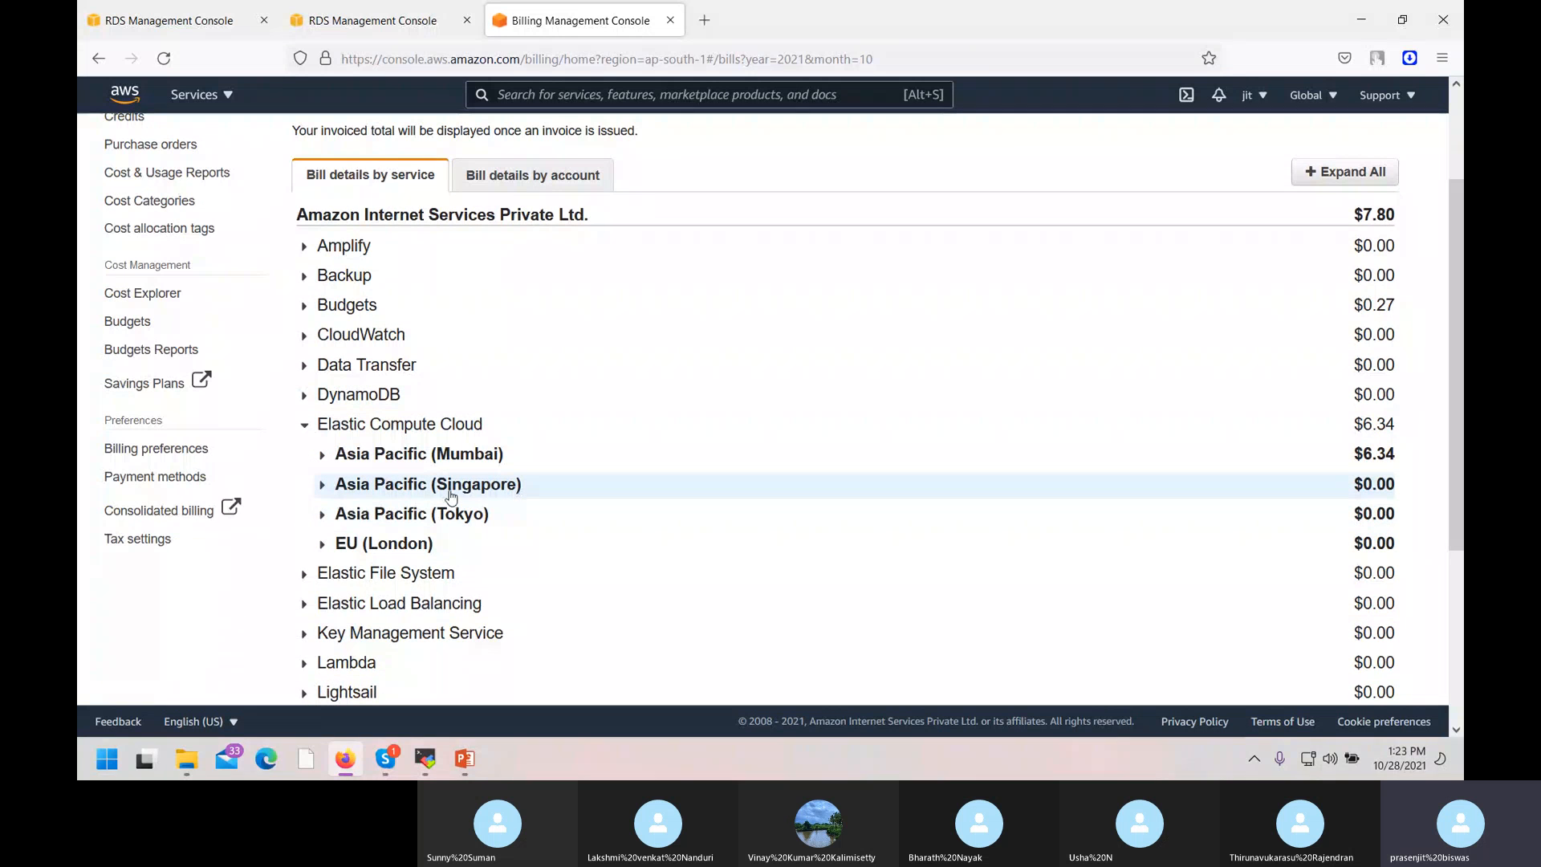
{"action": "right_click", "coordinate": [448, 492]}
{"action": "left_click", "coordinate": [377, 485]}
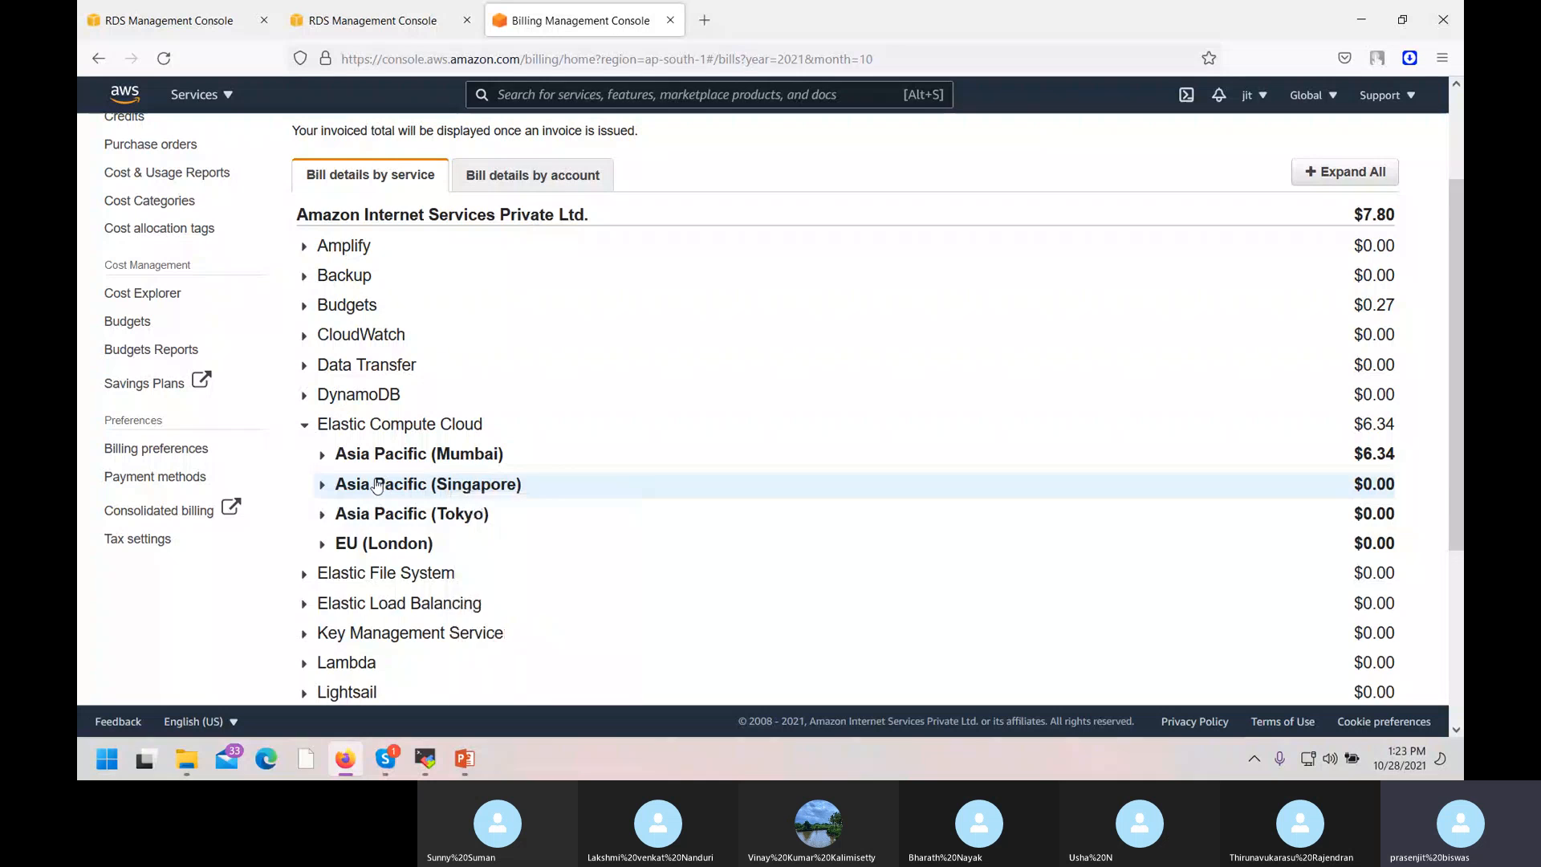
{"action": "left_click", "coordinate": [377, 485]}
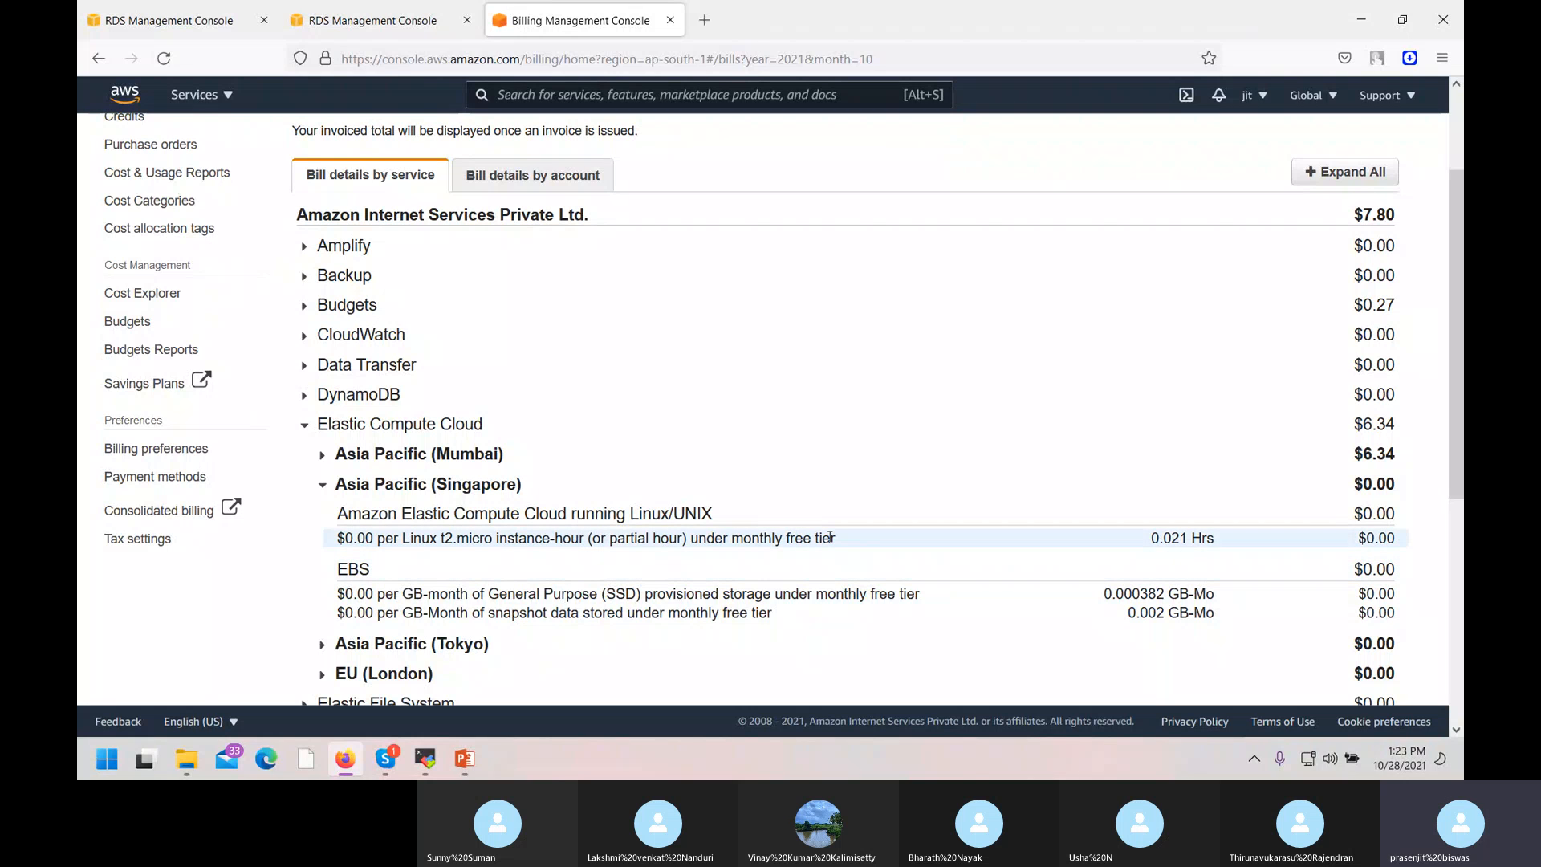
Expand Tokyo, London and Mumbai charges, showing Mumbai's $6.34, then collapse Singapore.
{"action": "scroll", "coordinate": [921, 544], "scroll_direction": "down", "scroll_amount": 2}
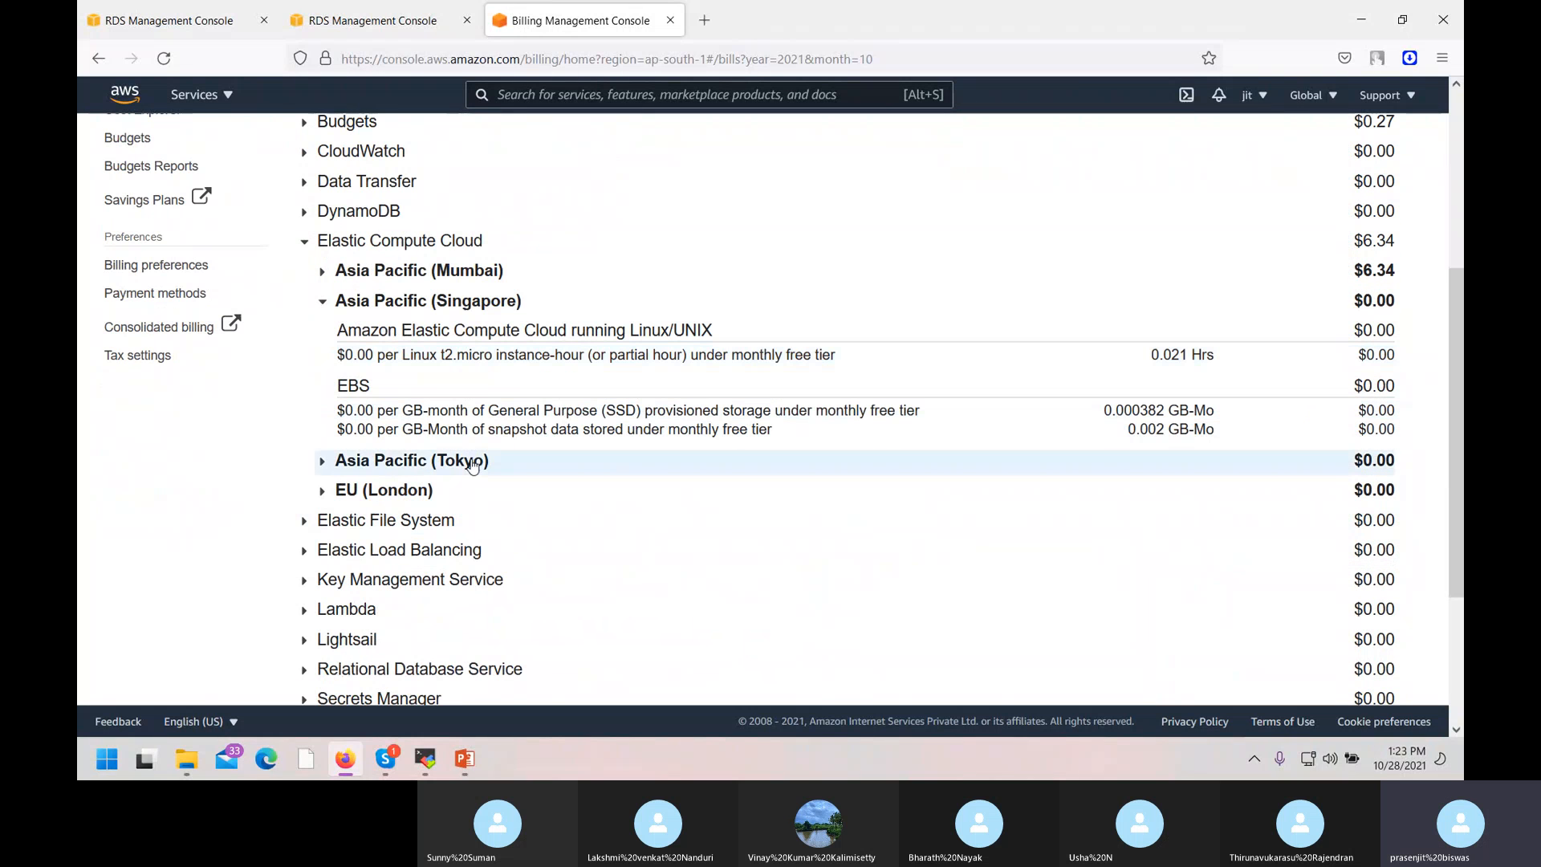
{"action": "left_click", "coordinate": [321, 462]}
{"action": "scroll", "coordinate": [574, 514], "scroll_direction": "down", "scroll_amount": 1}
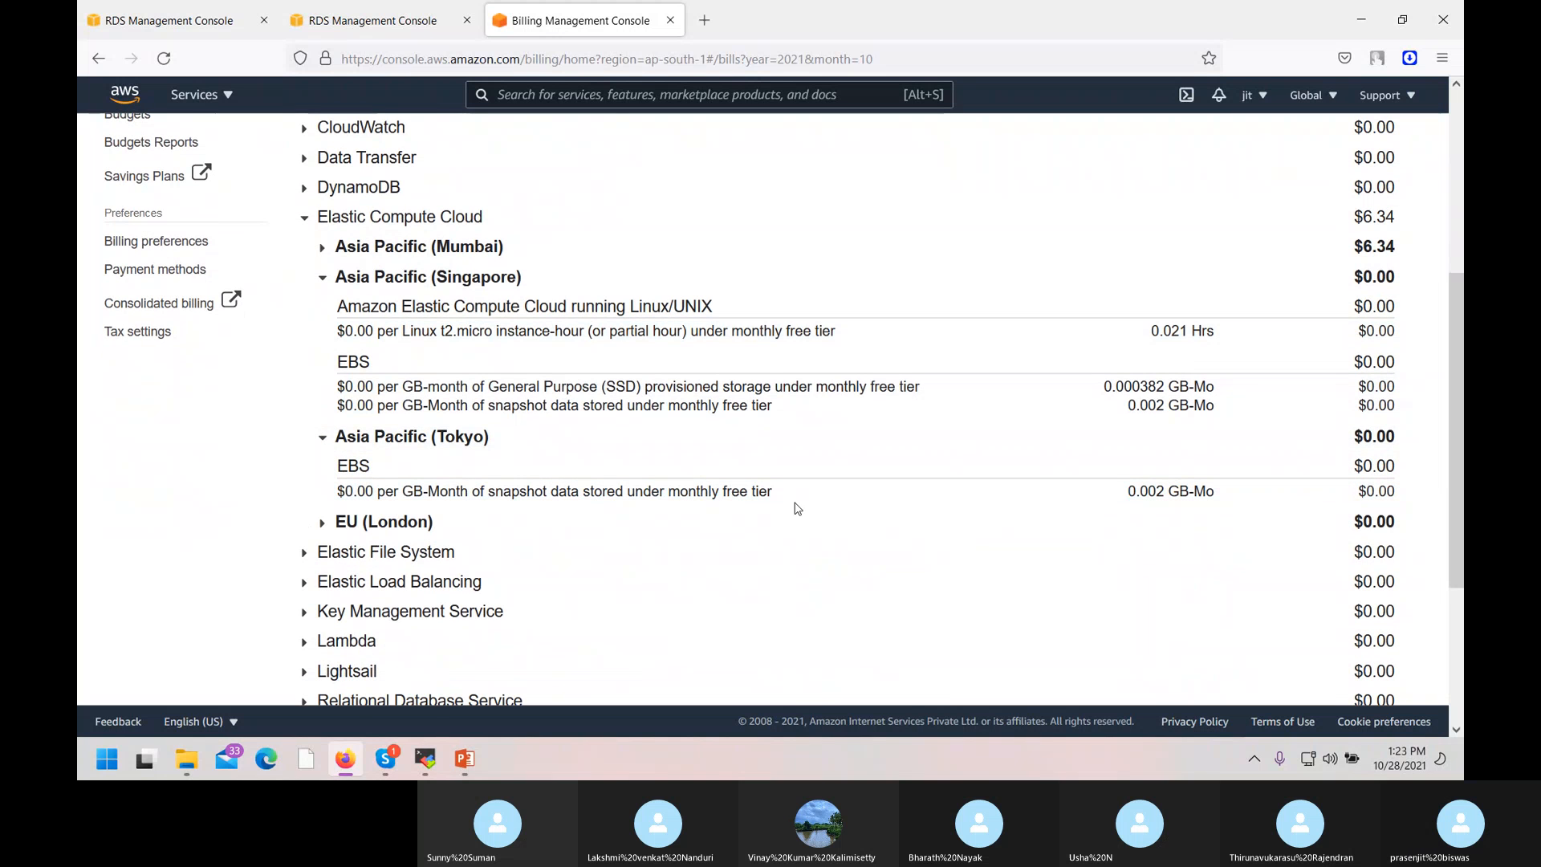
{"action": "left_click", "coordinate": [322, 522]}
{"action": "scroll", "coordinate": [385, 446], "scroll_direction": "up", "scroll_amount": 3}
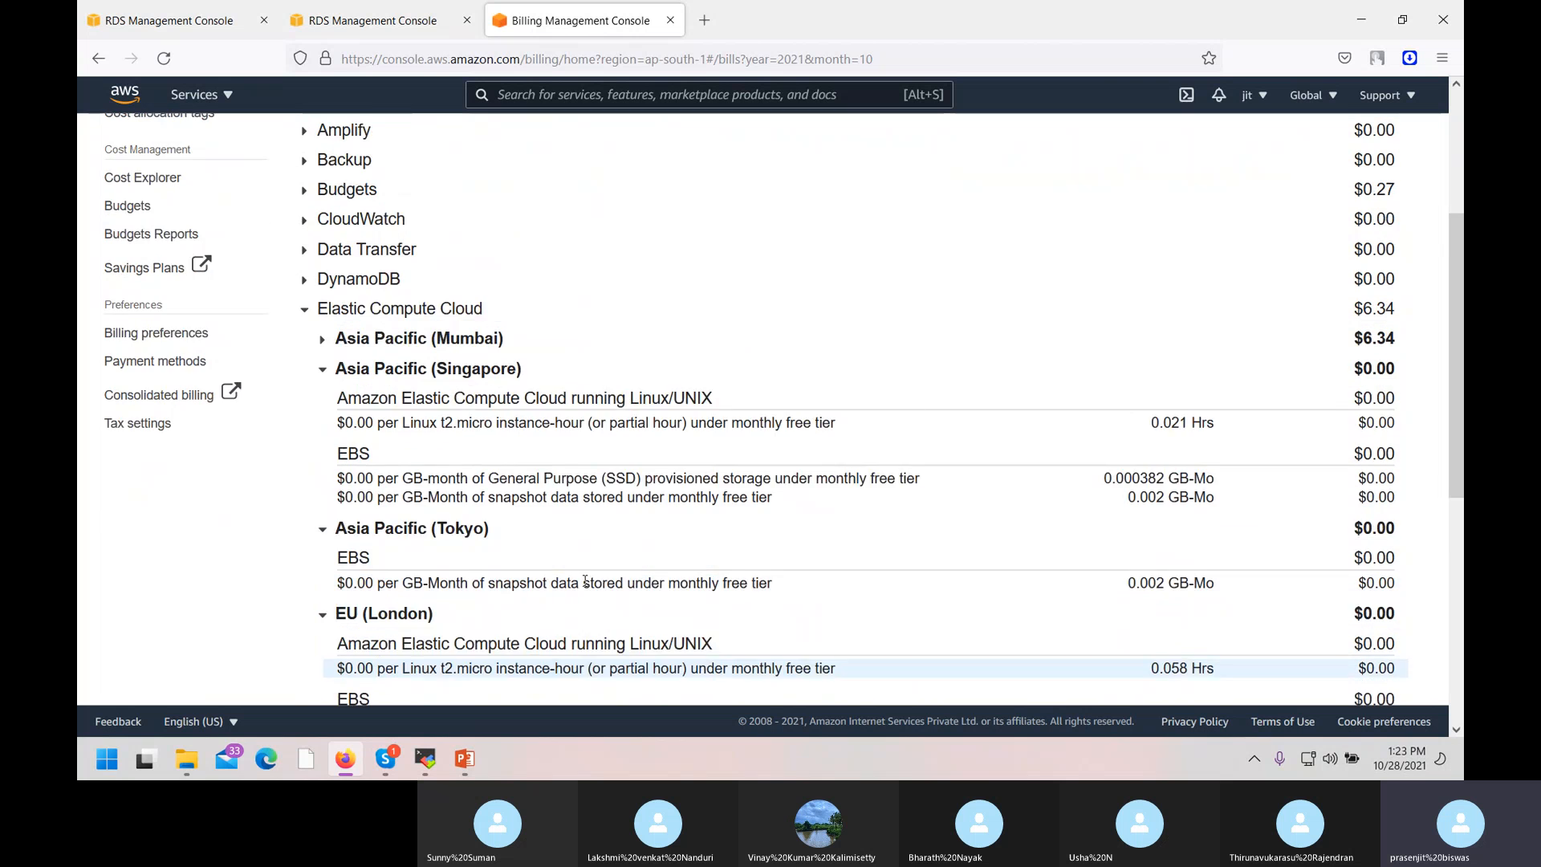
{"action": "left_click", "coordinate": [327, 379]}
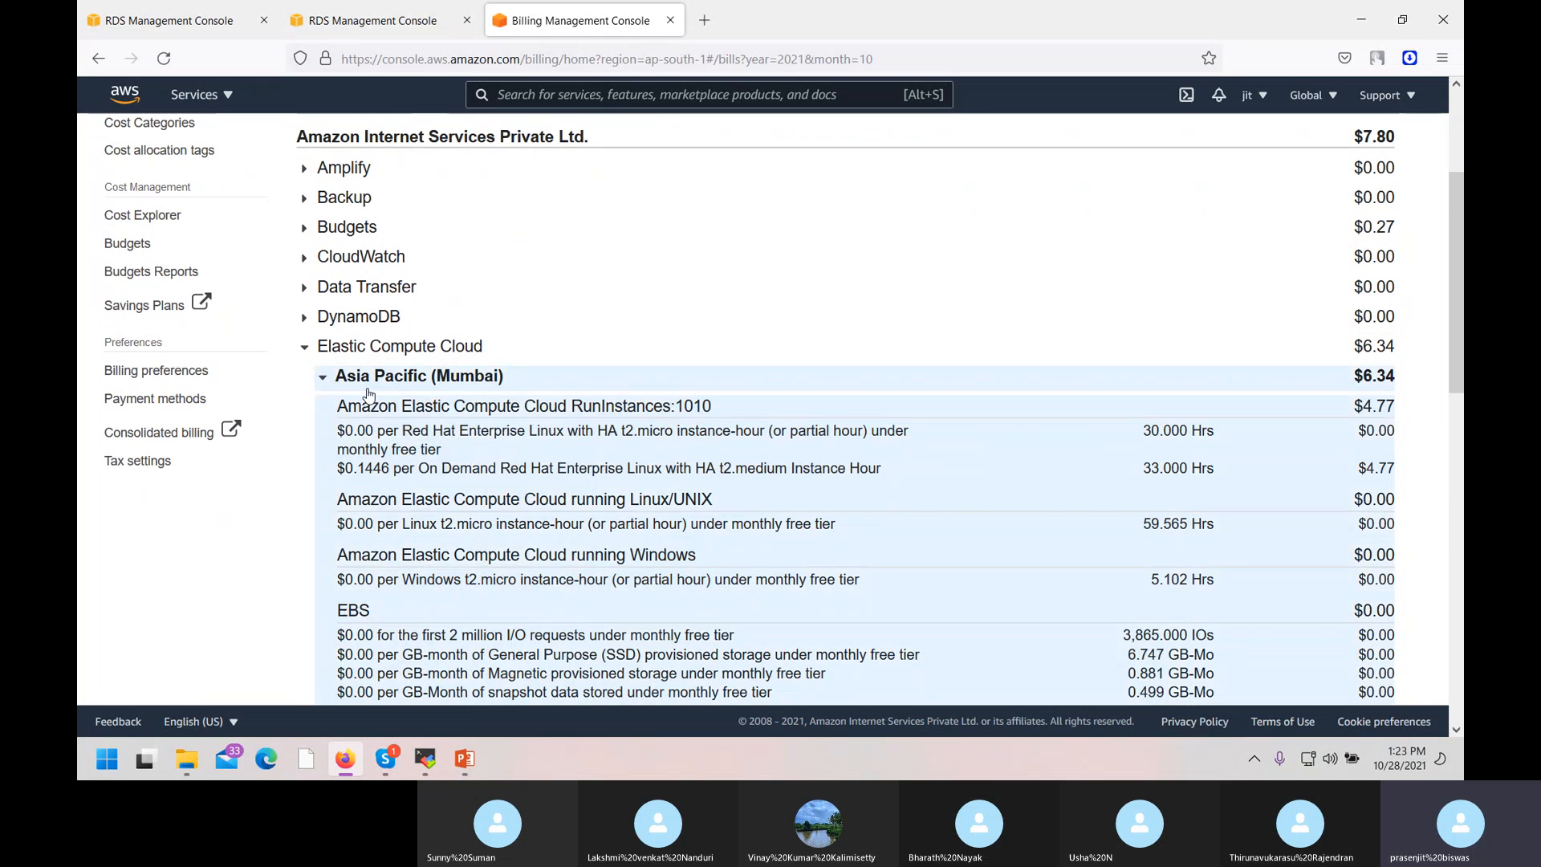
{"action": "scroll", "coordinate": [583, 518], "scroll_direction": "down", "scroll_amount": 3}
{"action": "scroll", "coordinate": [583, 522], "scroll_direction": "down", "scroll_amount": 9}
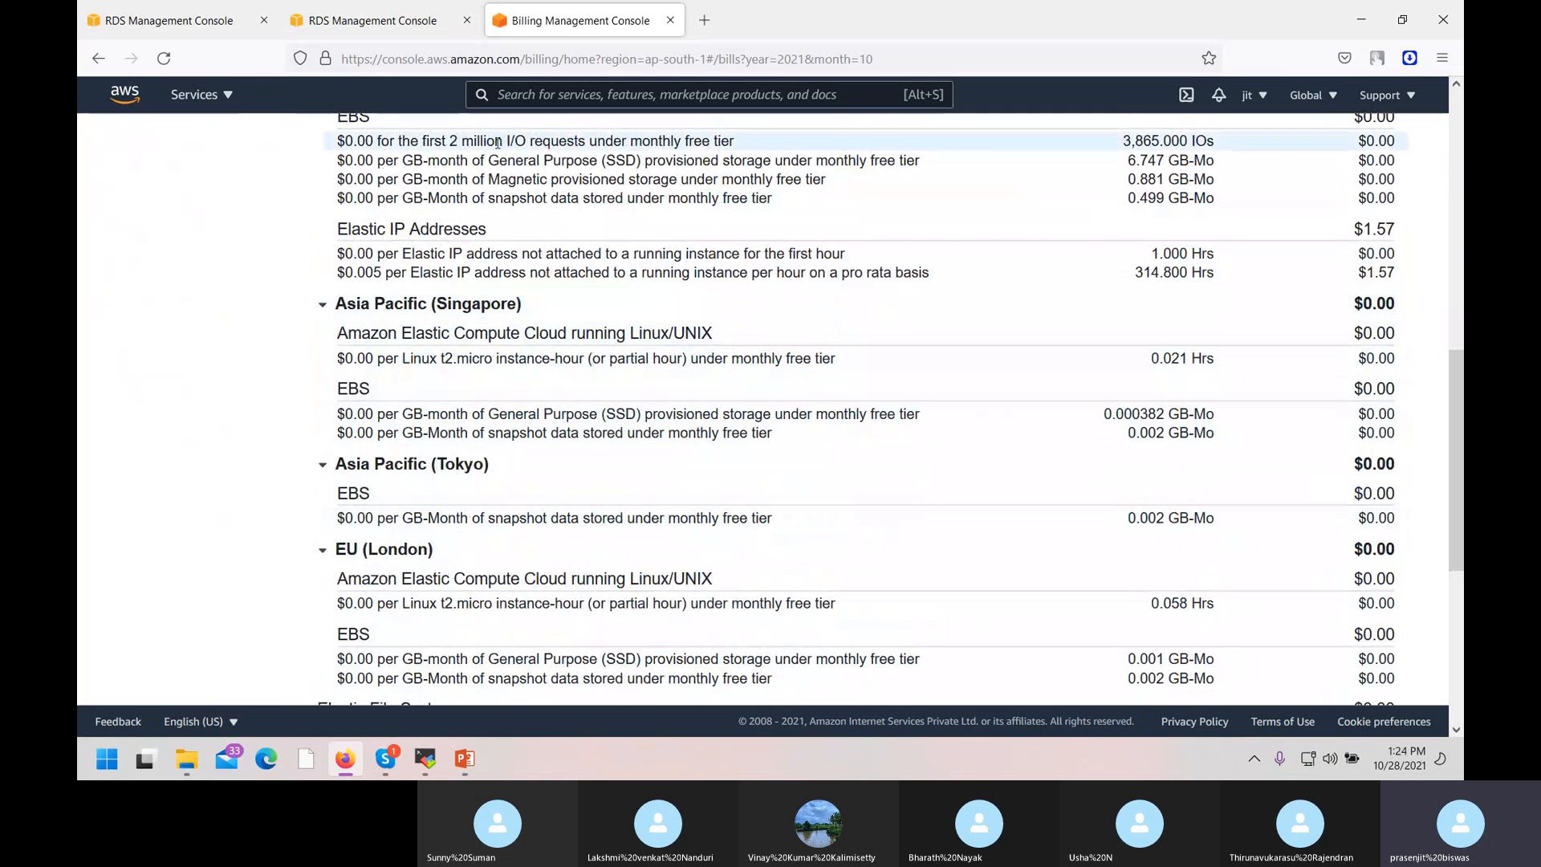
{"action": "scroll", "coordinate": [373, 331], "scroll_direction": "up", "scroll_amount": 4}
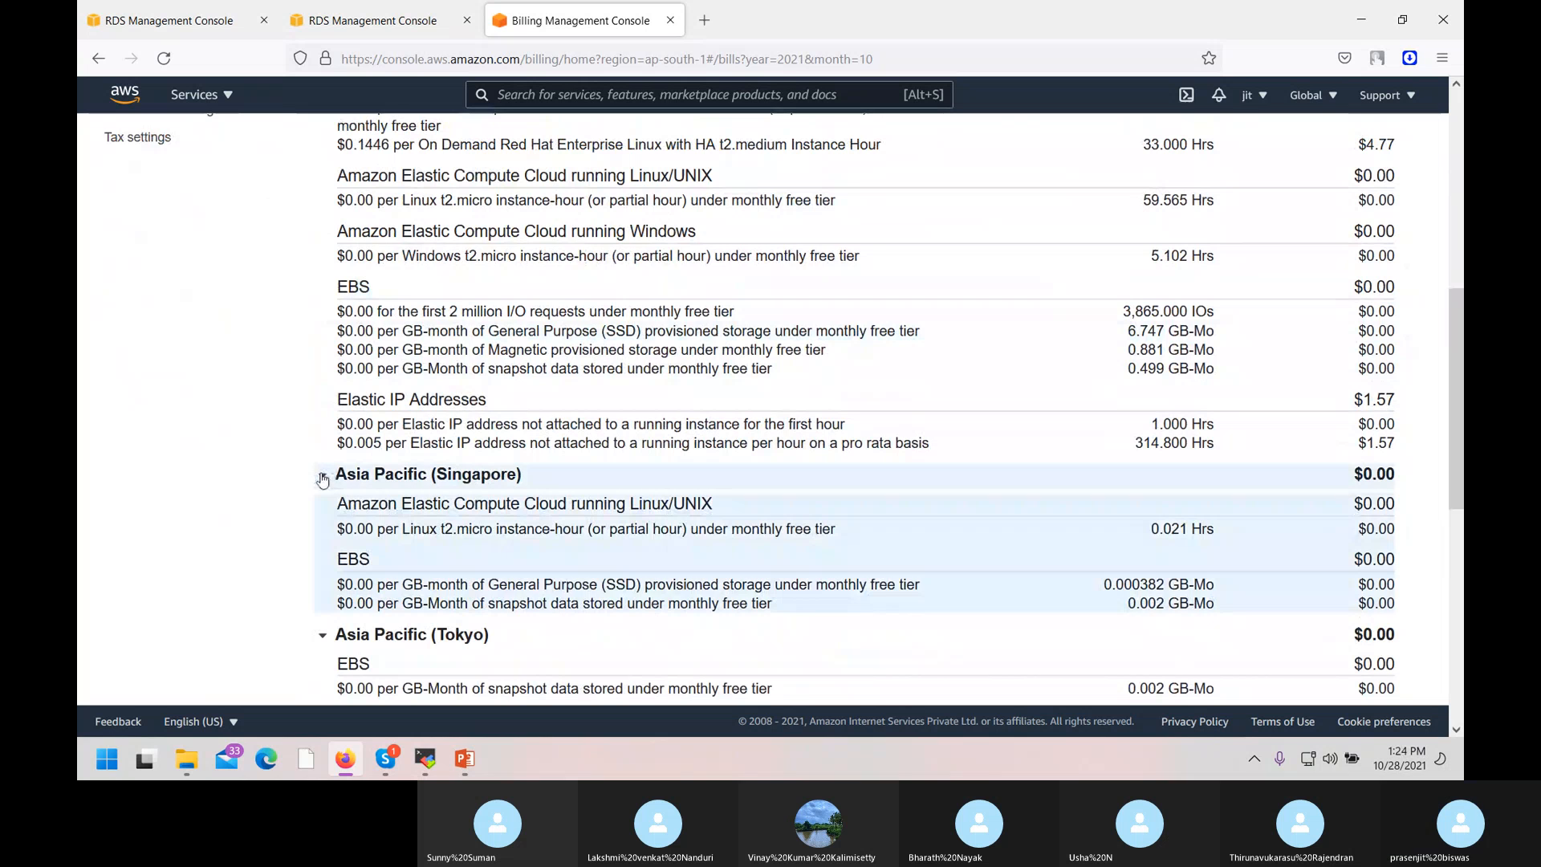
{"action": "left_click", "coordinate": [321, 479]}
{"action": "scroll", "coordinate": [426, 234], "scroll_direction": "up", "scroll_amount": 4}
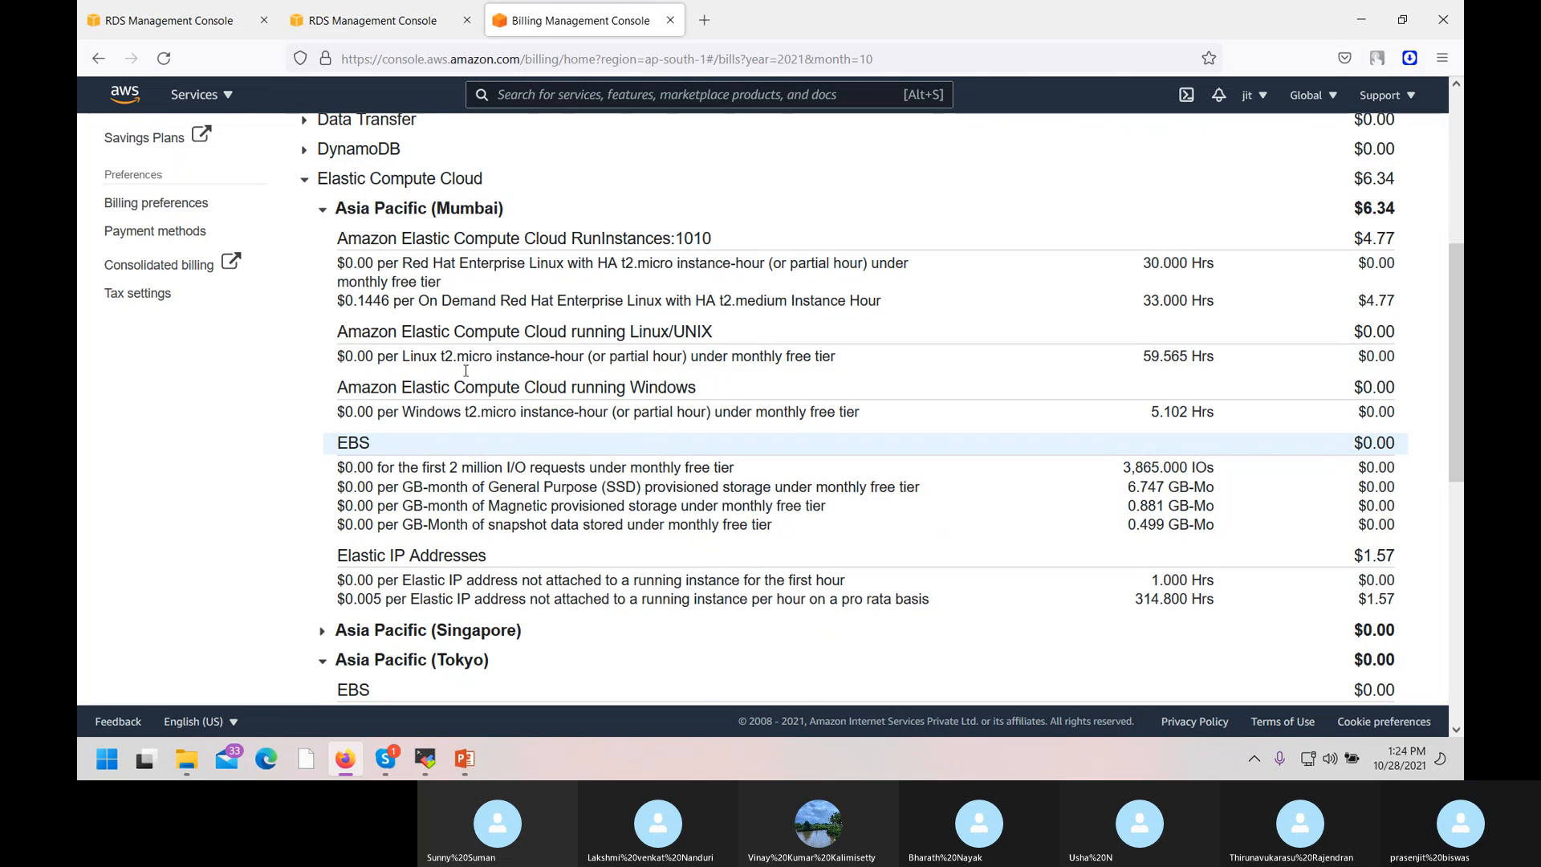
Reload mydatabase's RDS page to confirm it is Available, then return to the MobaXterm terminal.
{"action": "left_click", "coordinate": [389, 20]}
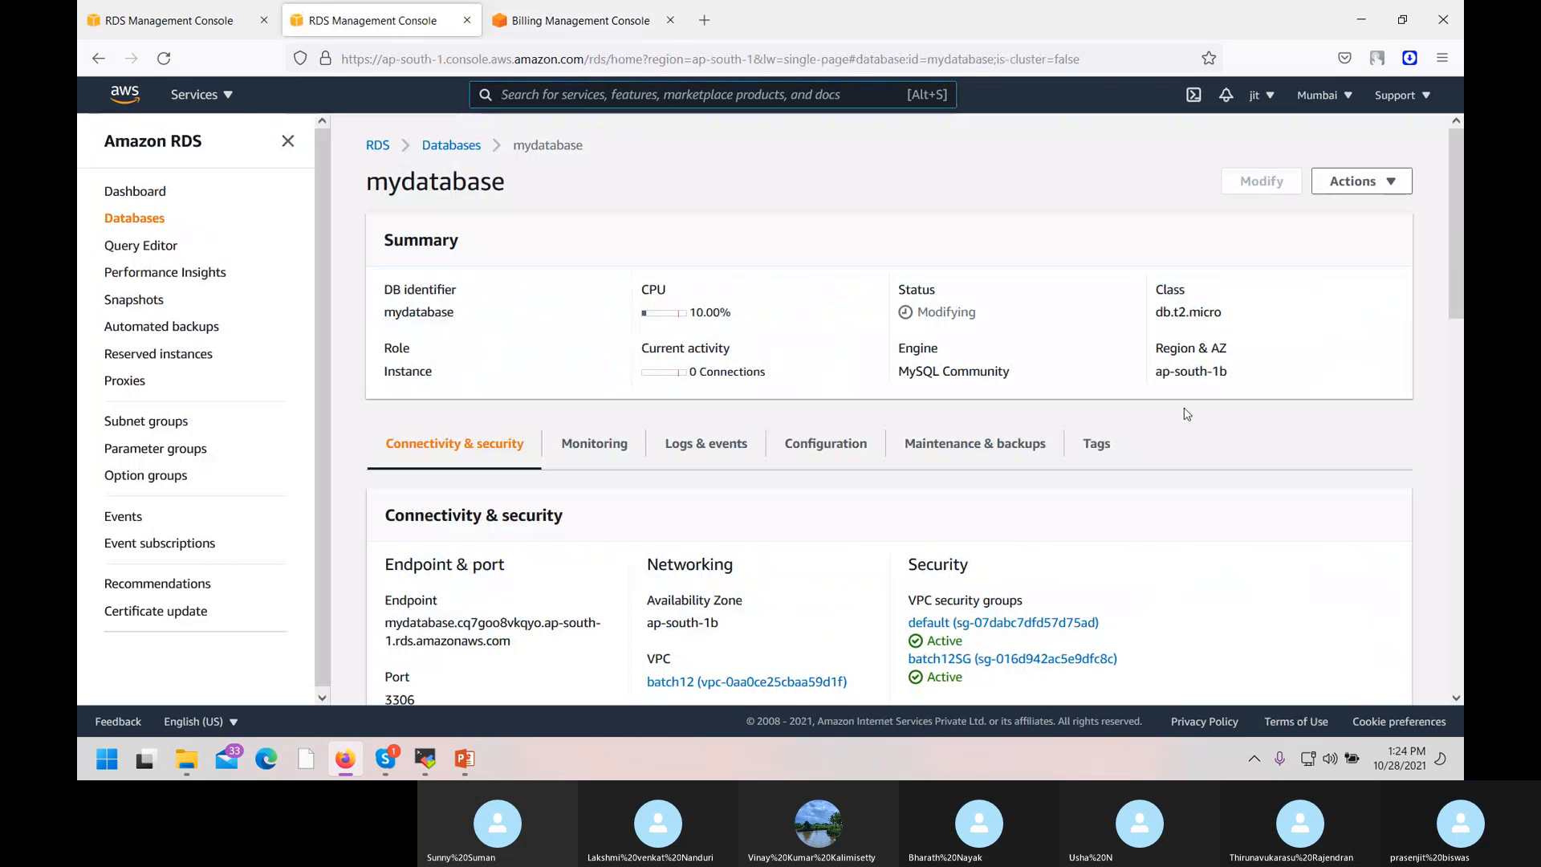
{"action": "key", "text": "F5"}
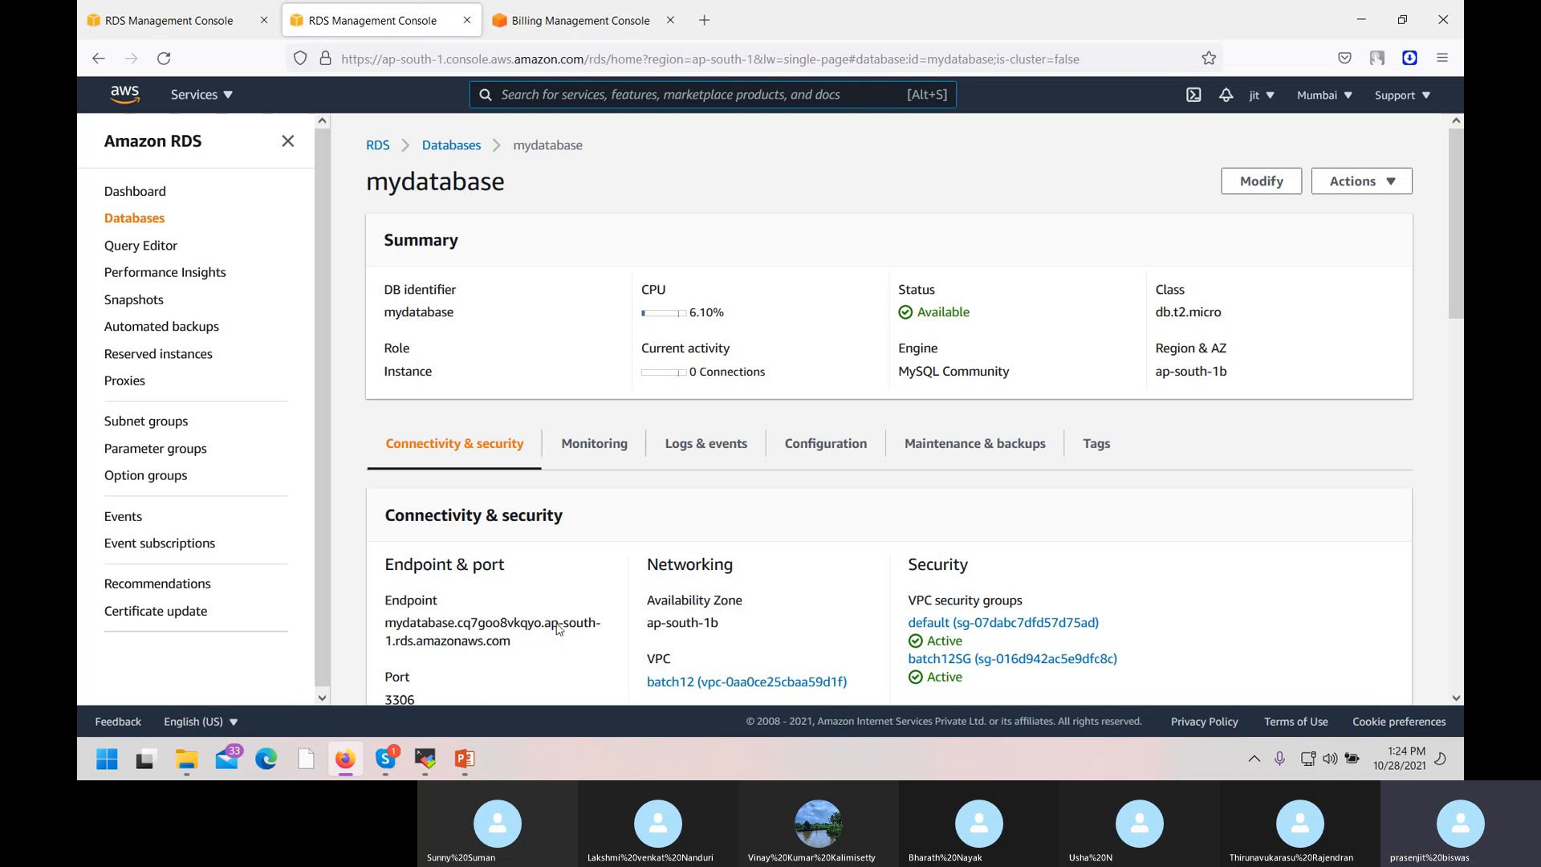
{"action": "scroll", "coordinate": [740, 602], "scroll_direction": "down", "scroll_amount": 3}
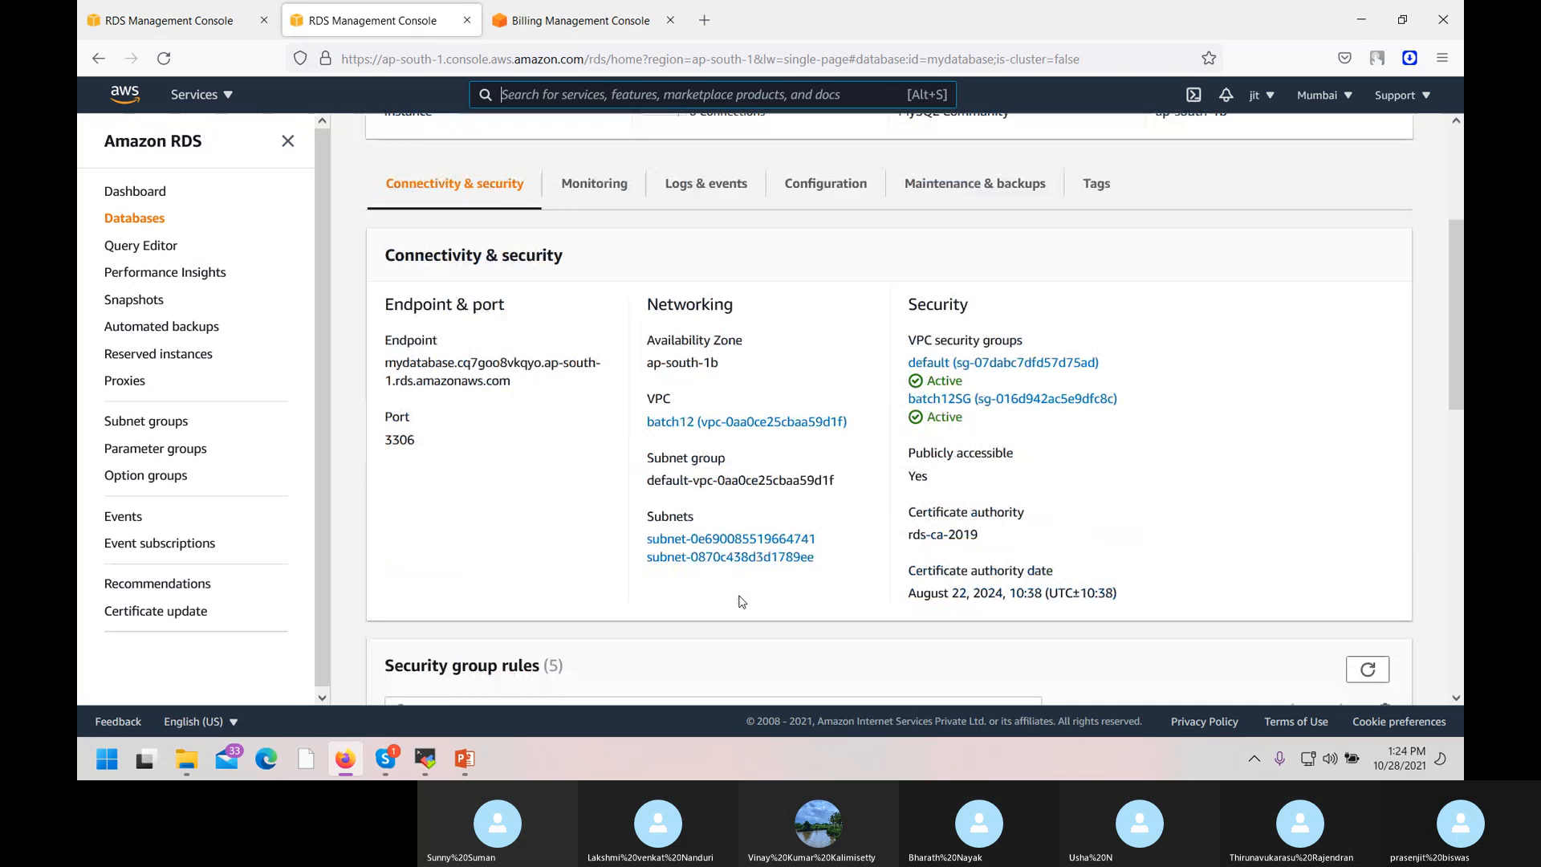
{"action": "left_click", "coordinate": [436, 767]}
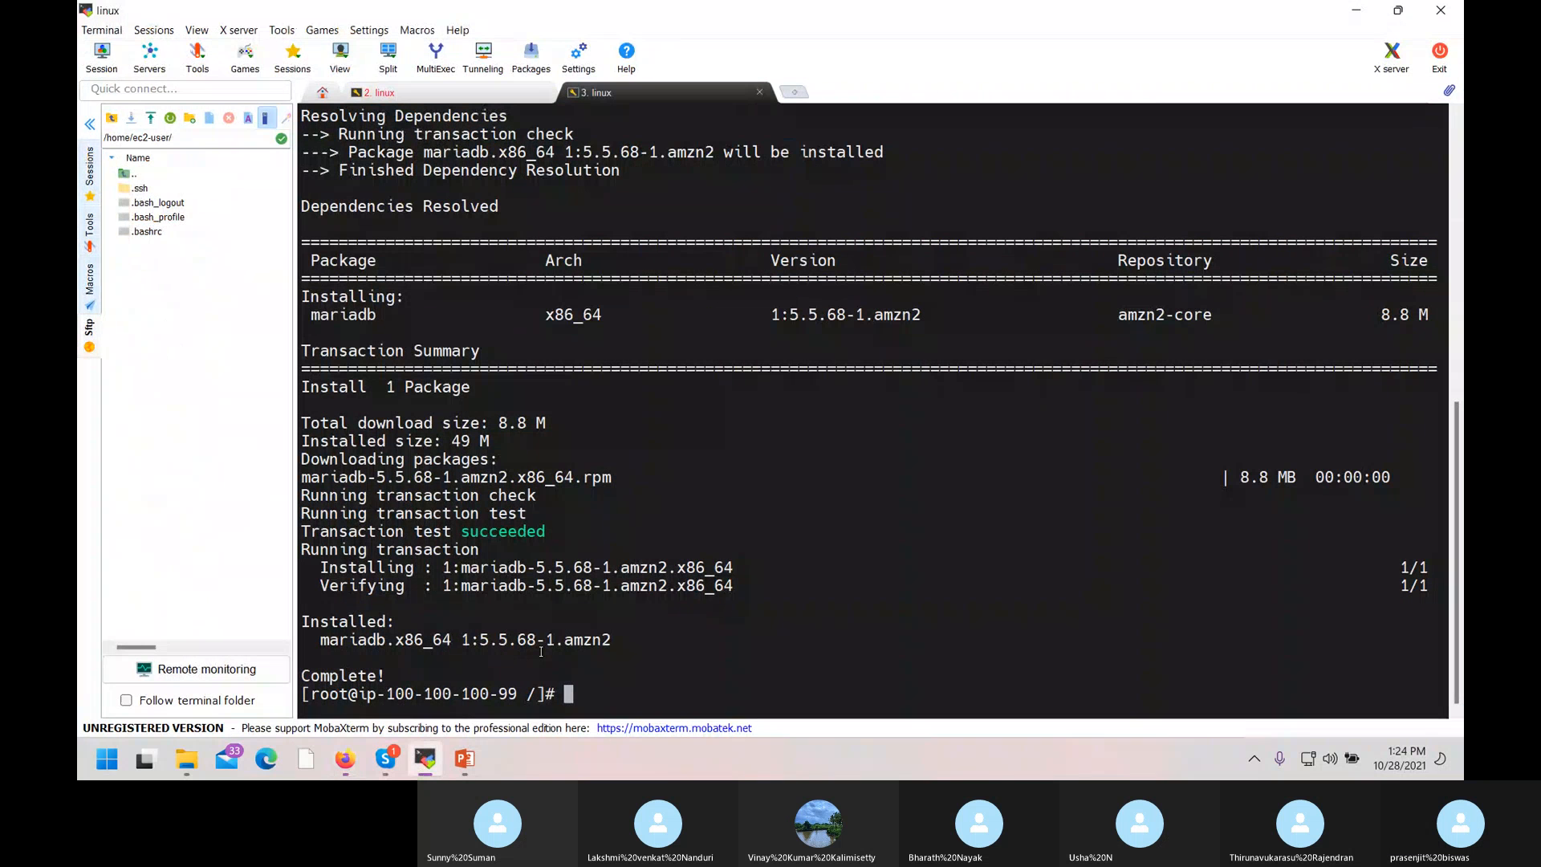
Start a 'mysql -h' command and paste in the mydatabase endpoint copied from the RDS console.
{"action": "type", "text": "mysql "}
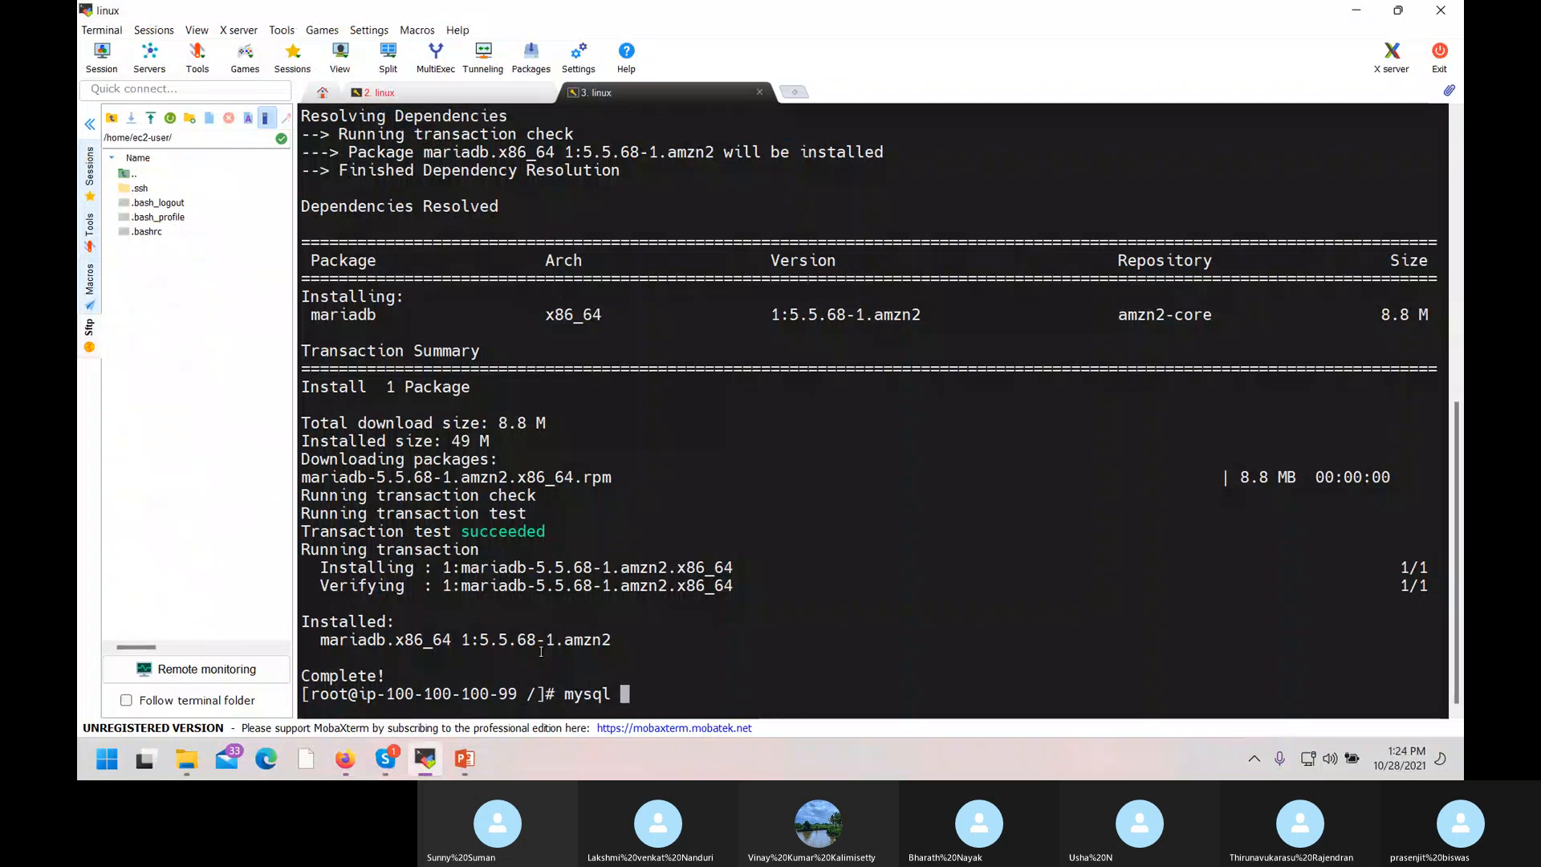
{"action": "type", "text": "-h"}
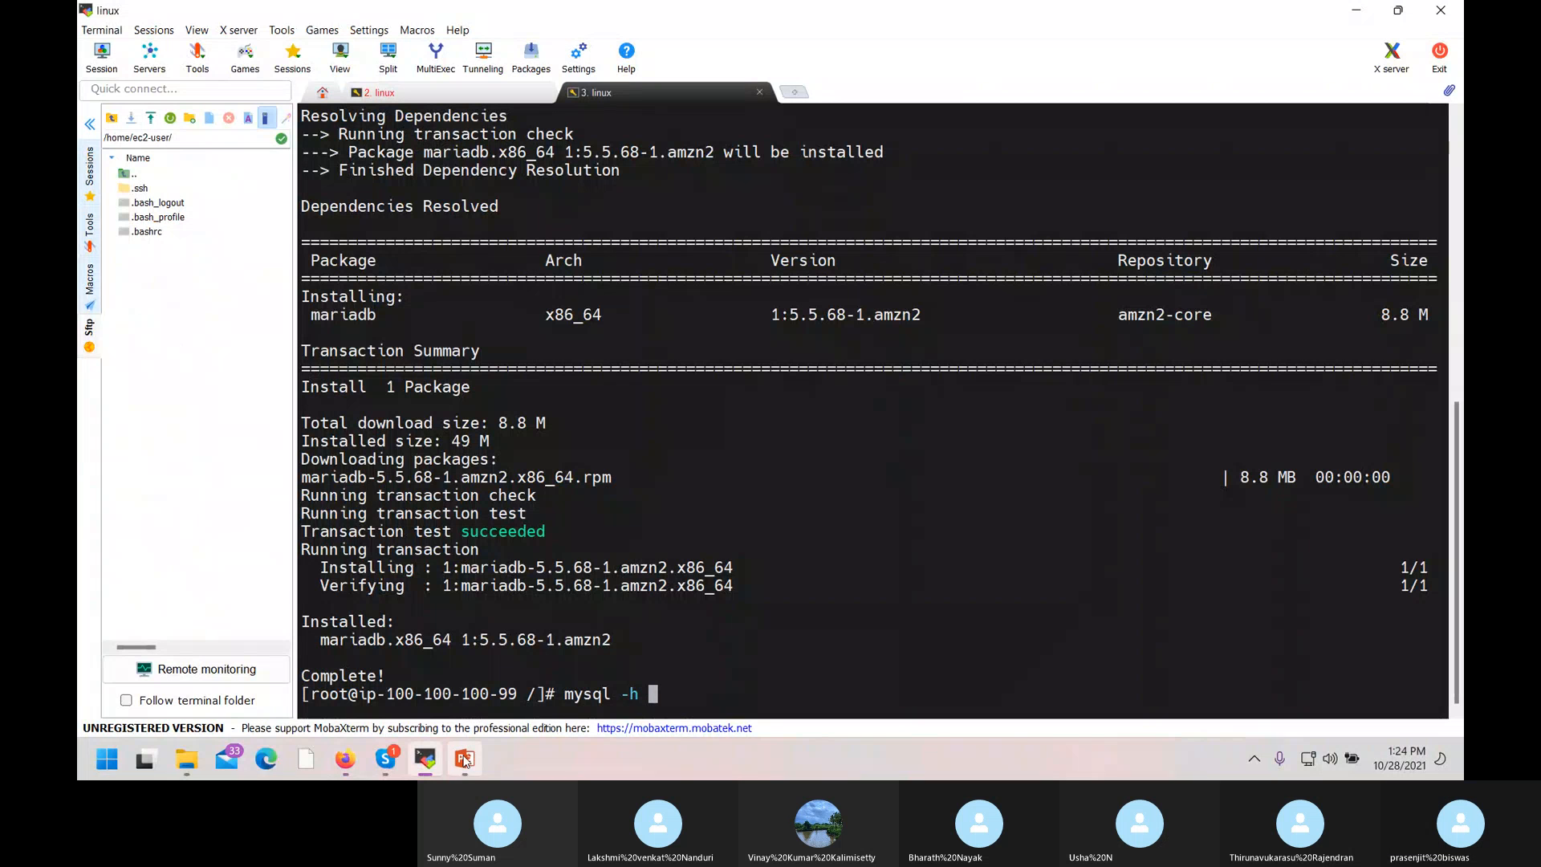
{"action": "left_click", "coordinate": [347, 768]}
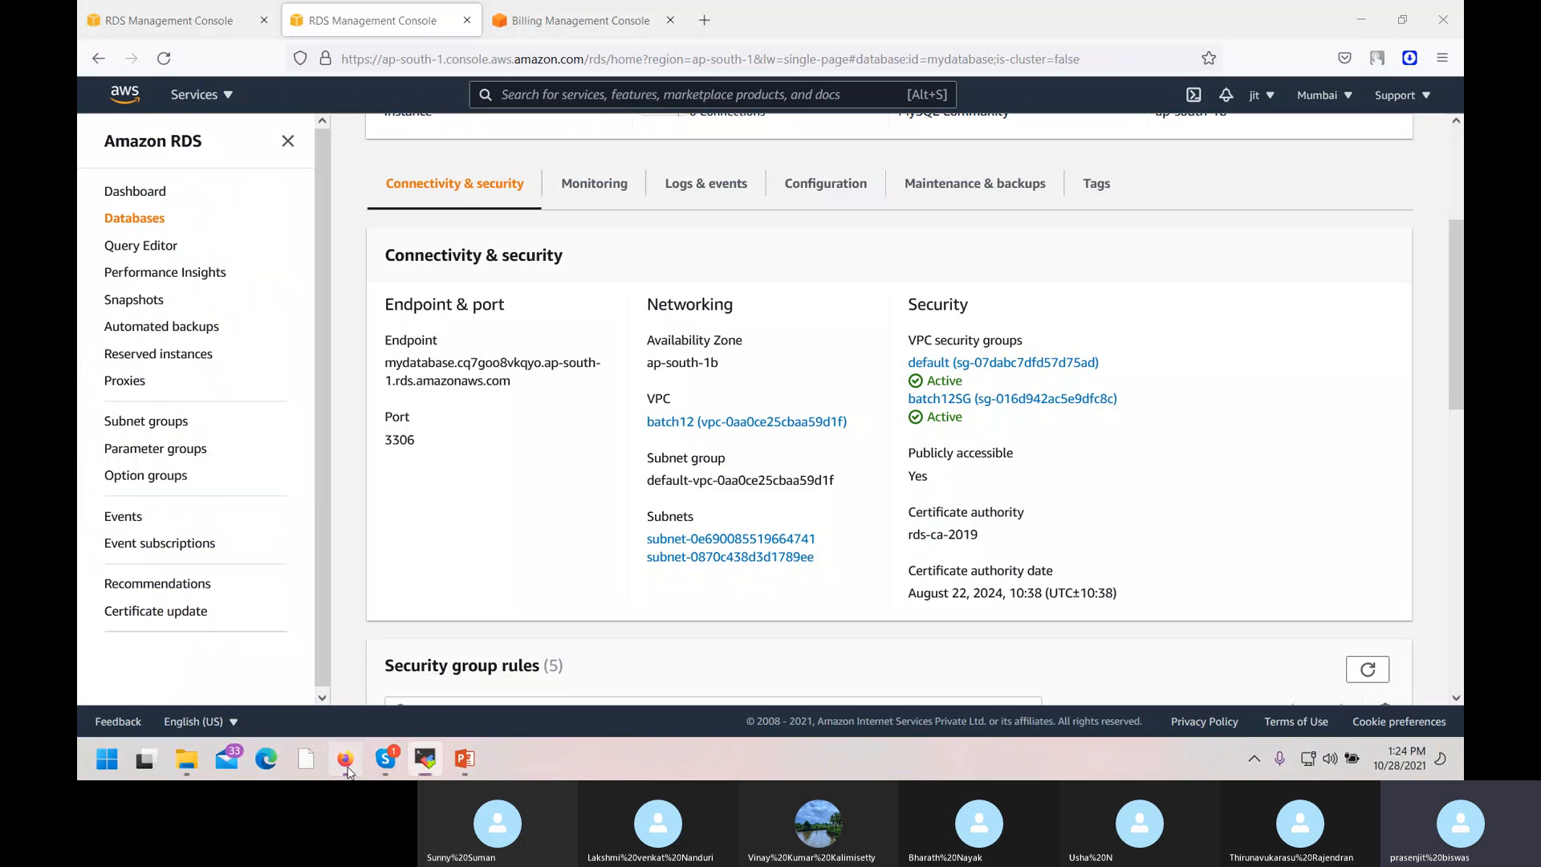
{"action": "left_click_drag", "start_coordinate": [386, 363], "coordinate": [520, 386]}
{"action": "key", "text": "super+c"}
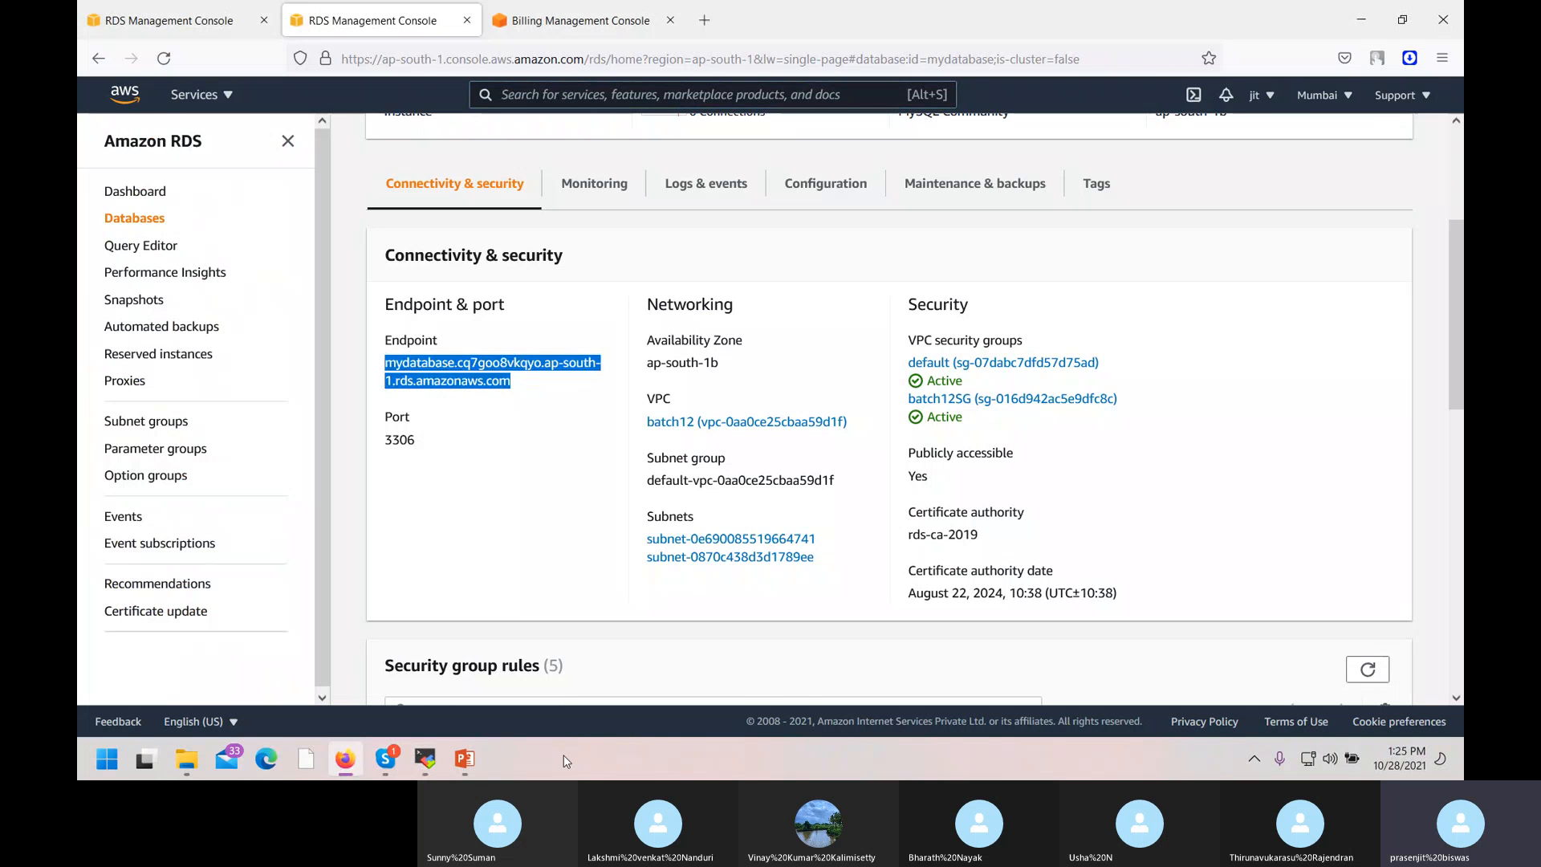
{"action": "left_click", "coordinate": [425, 759]}
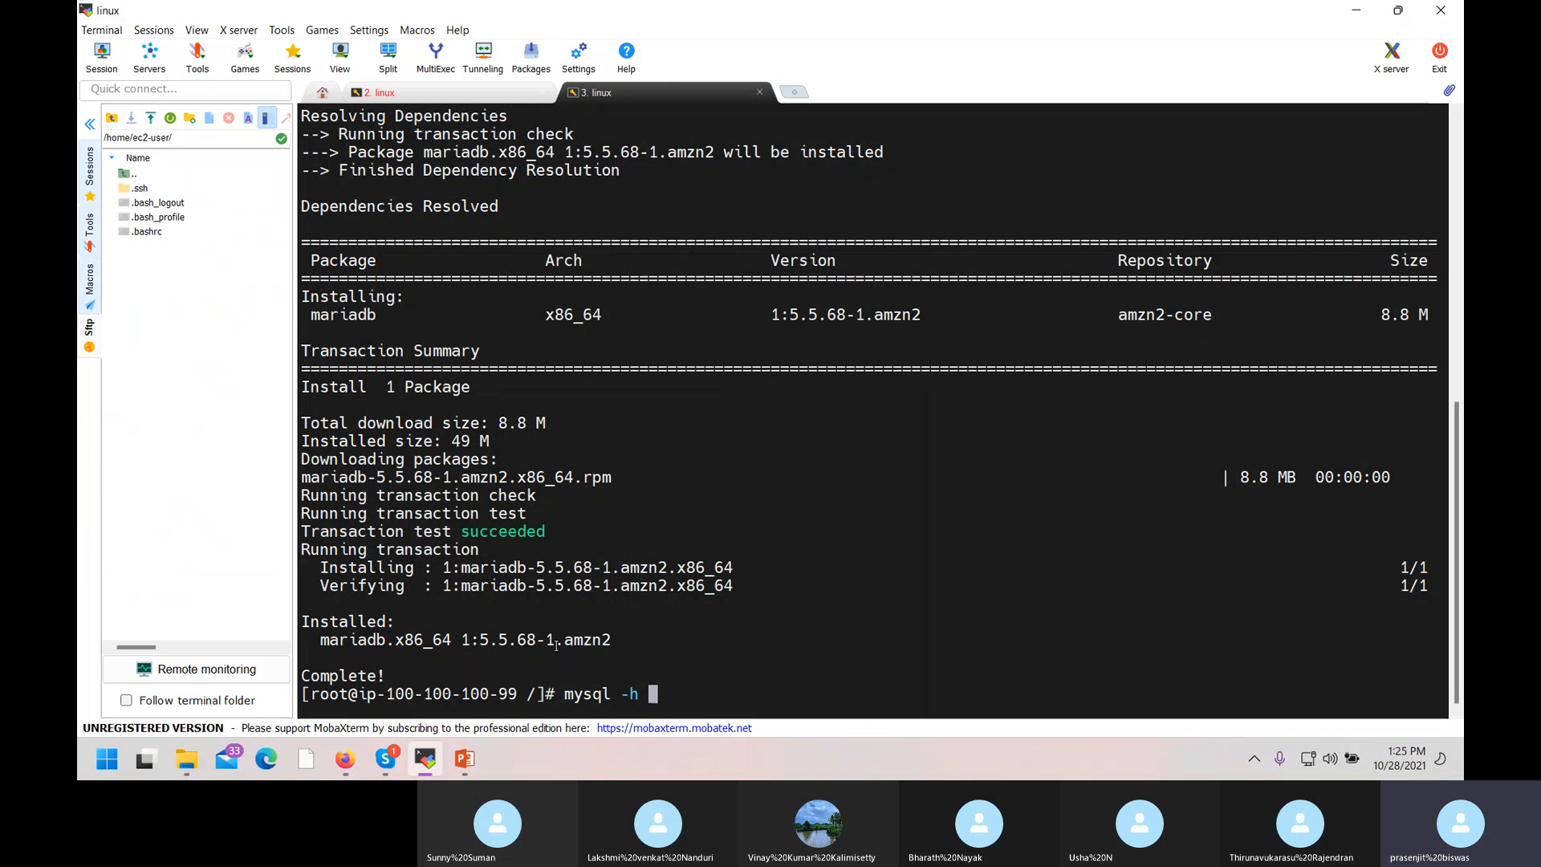
{"action": "right_click", "coordinate": [713, 646]}
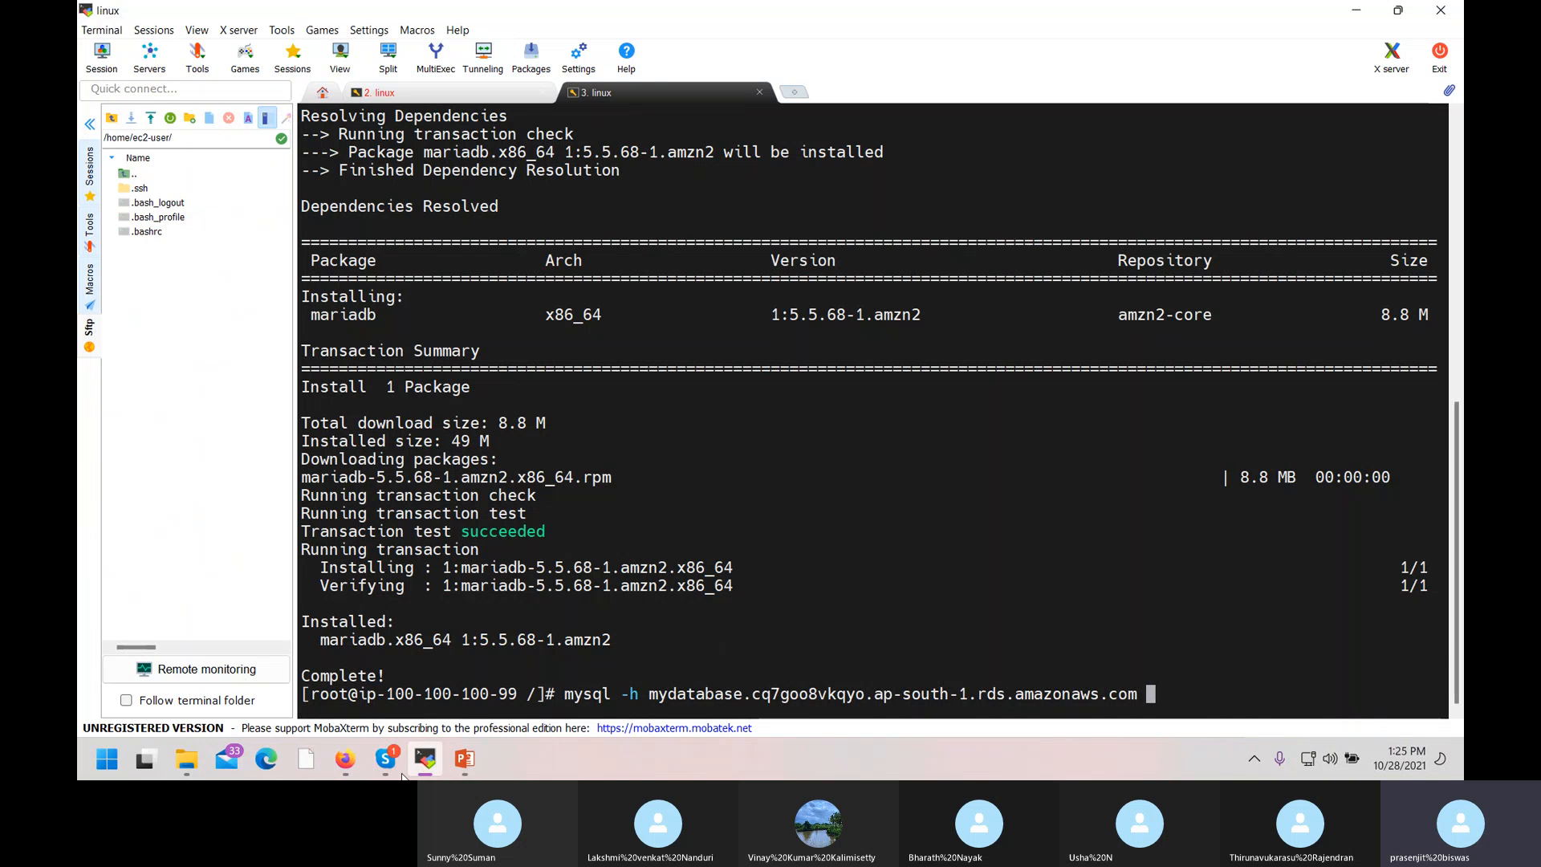
Finish the command with '-P 3306 -u admin -p', run it and submit the password.
{"action": "left_click", "coordinate": [467, 766]}
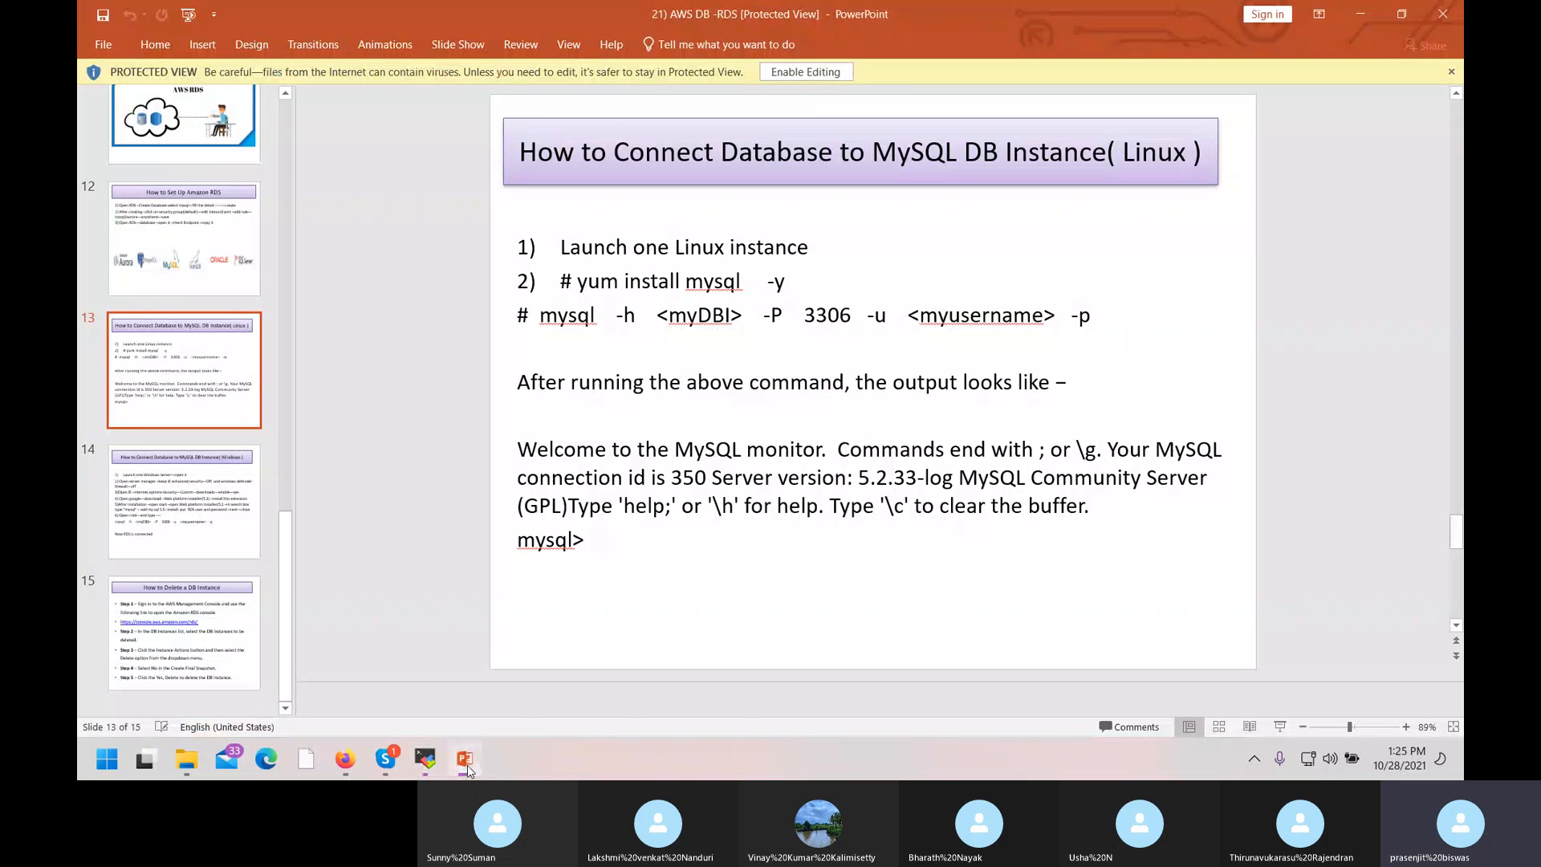
{"action": "left_click", "coordinate": [467, 766]}
{"action": "type", "text": "-P "}
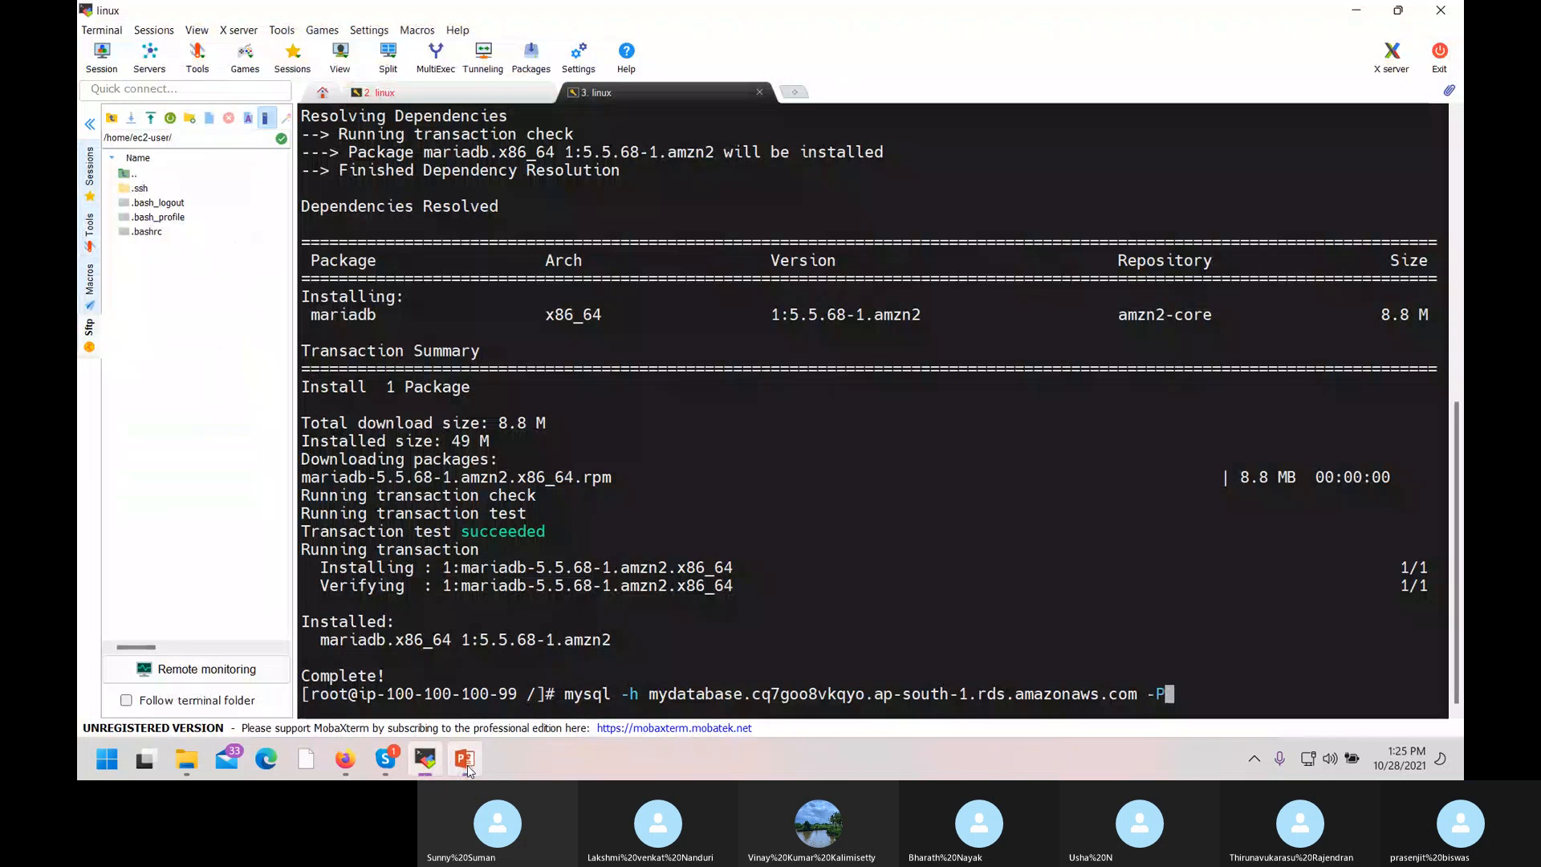
{"action": "type", "text": "3306"}
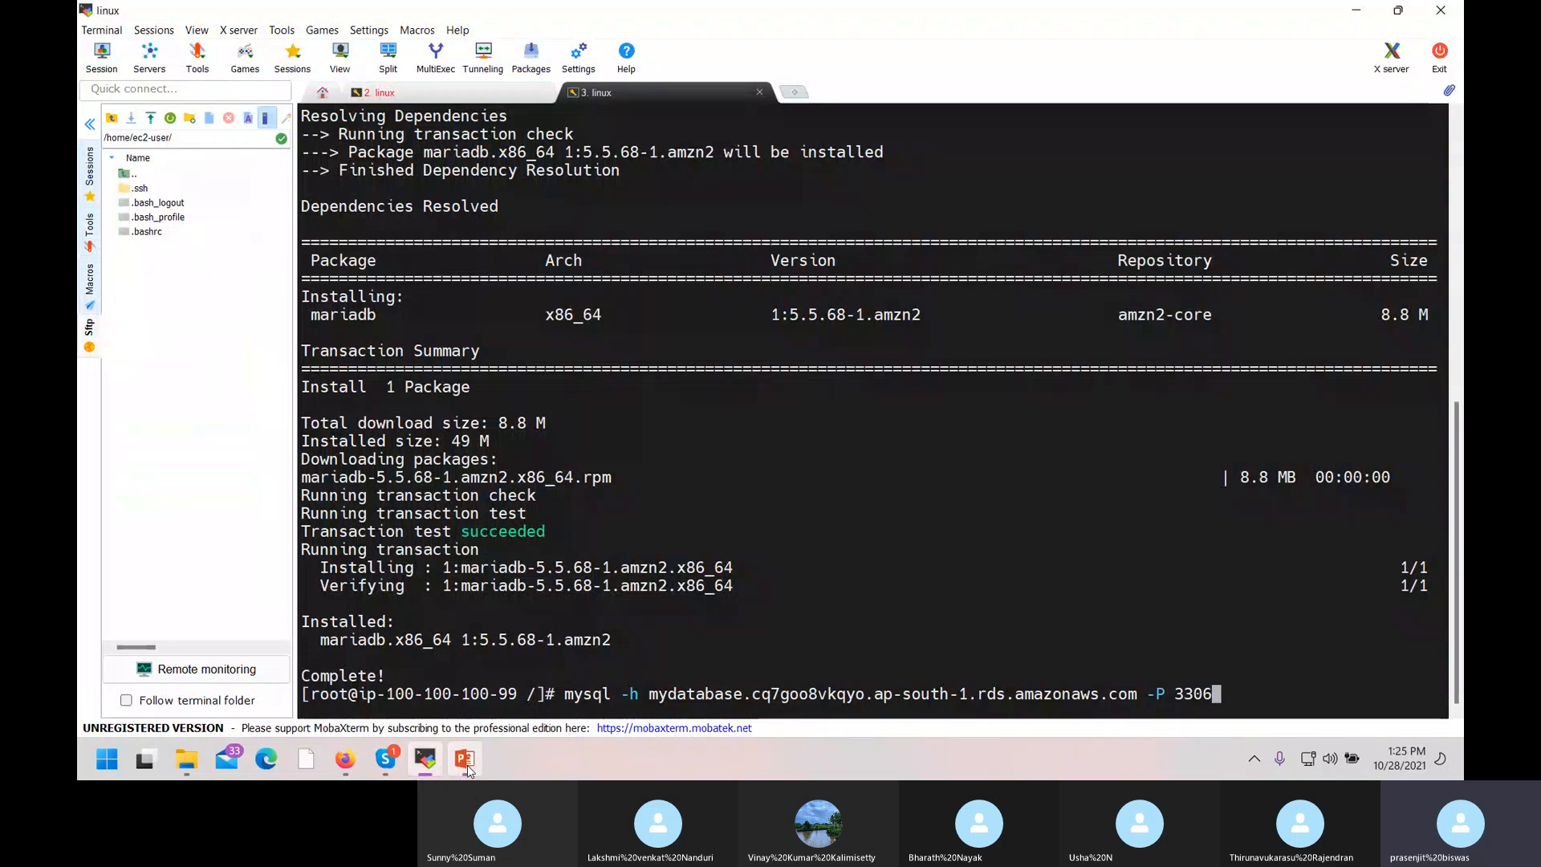
{"action": "type", "text": " -u ad"}
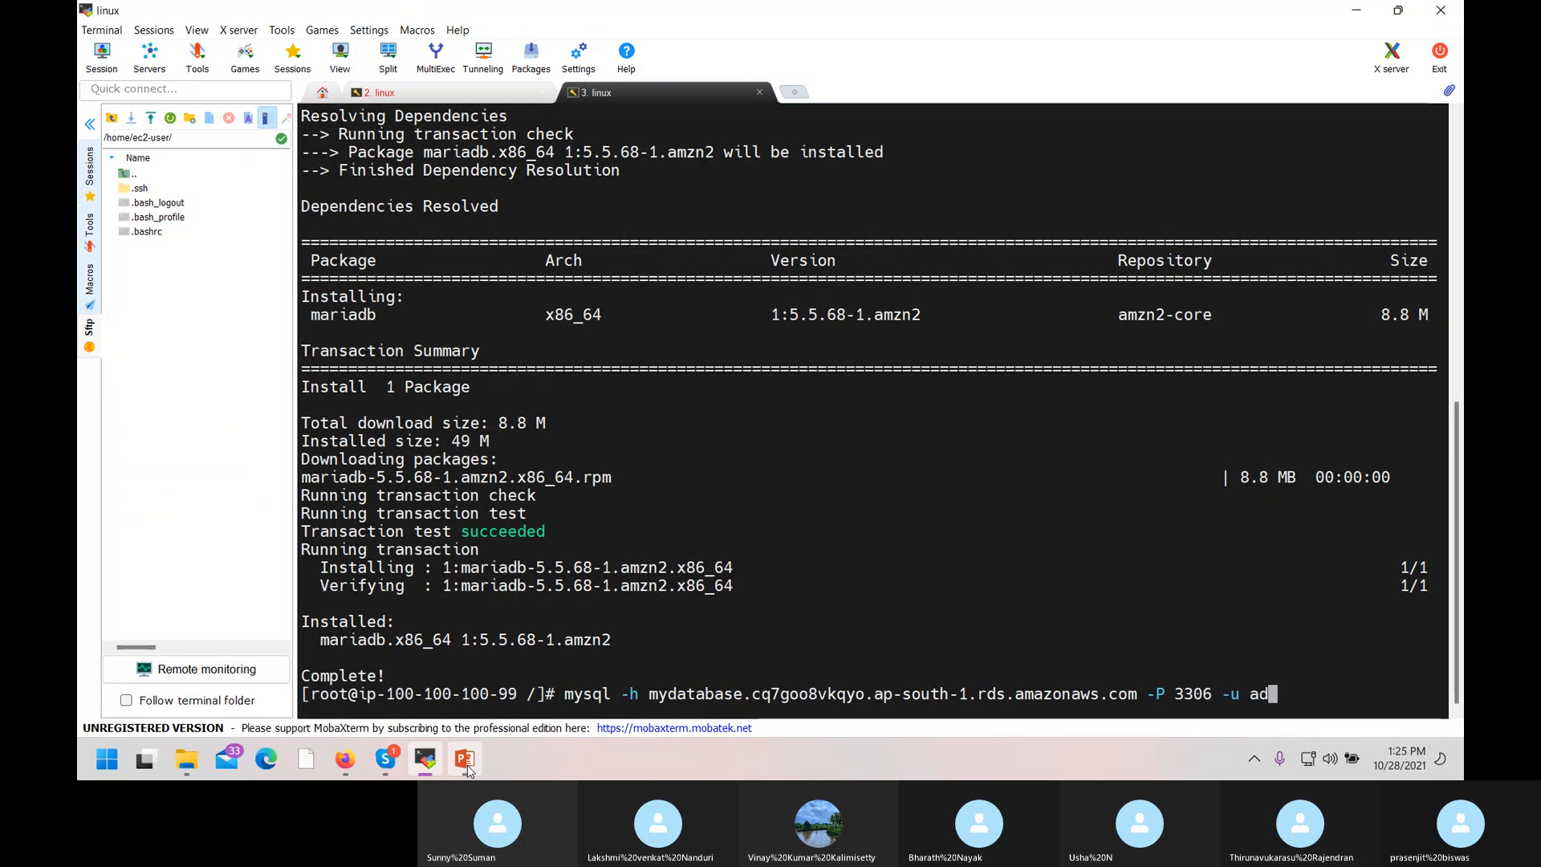
{"action": "type", "text": "min "}
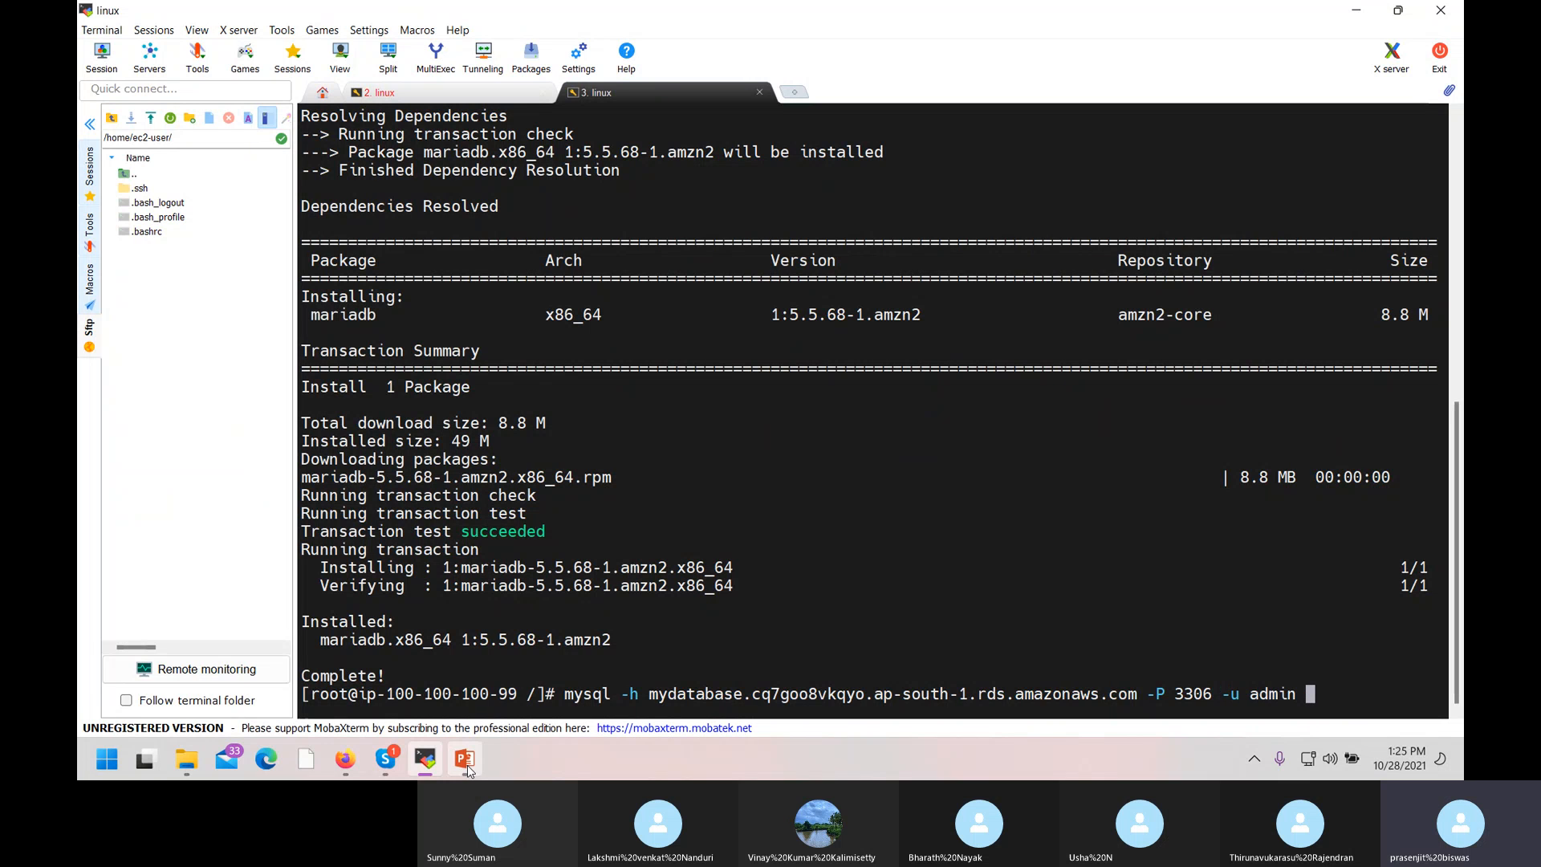
{"action": "type", "text": "-p"}
{"action": "key", "text": "Return"}
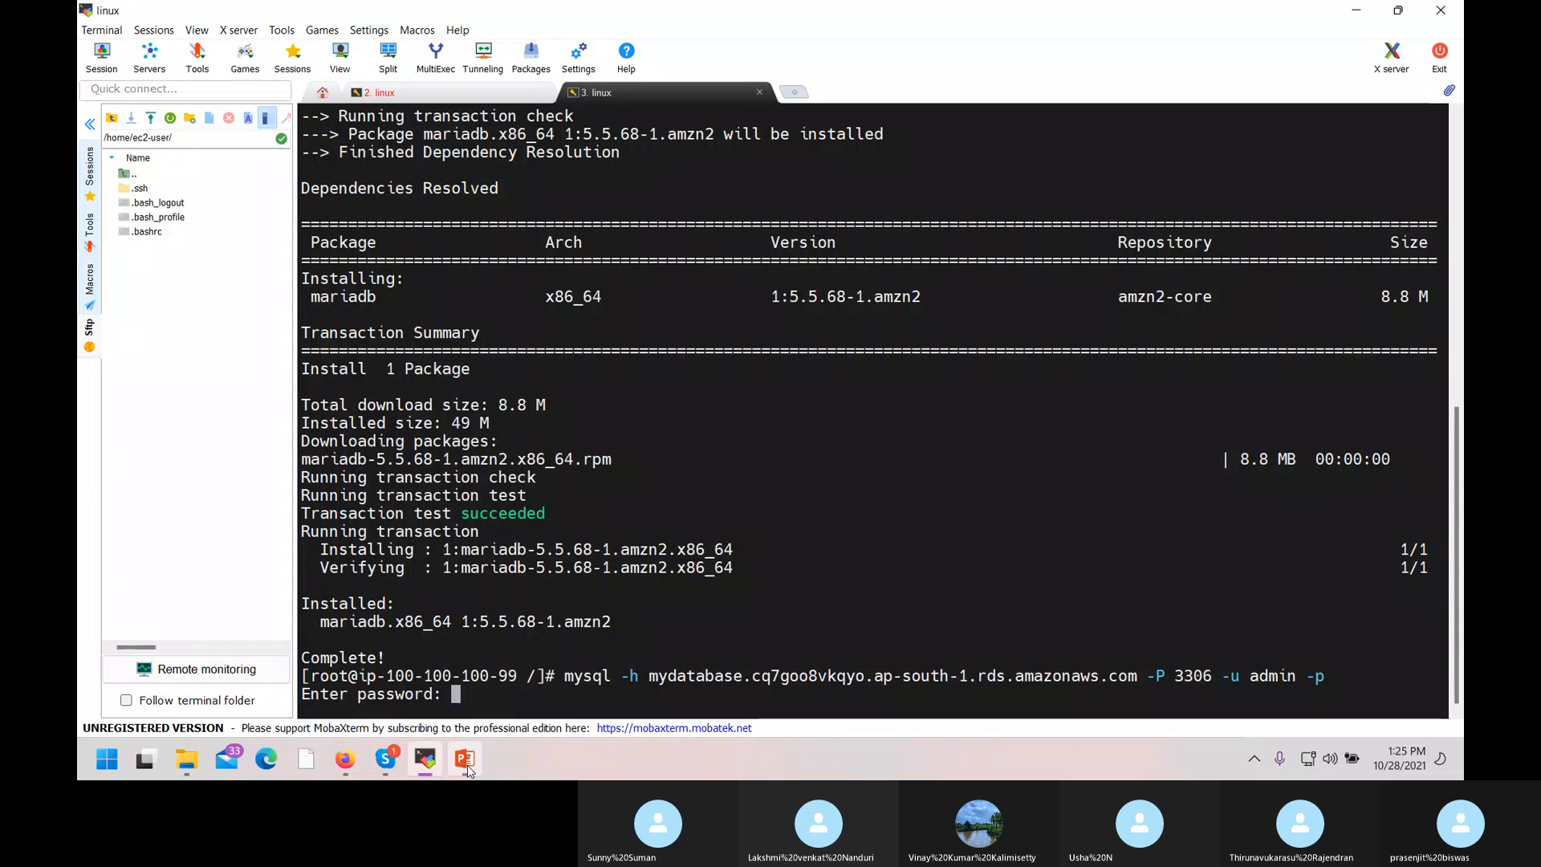
{"action": "key", "text": "Return"}
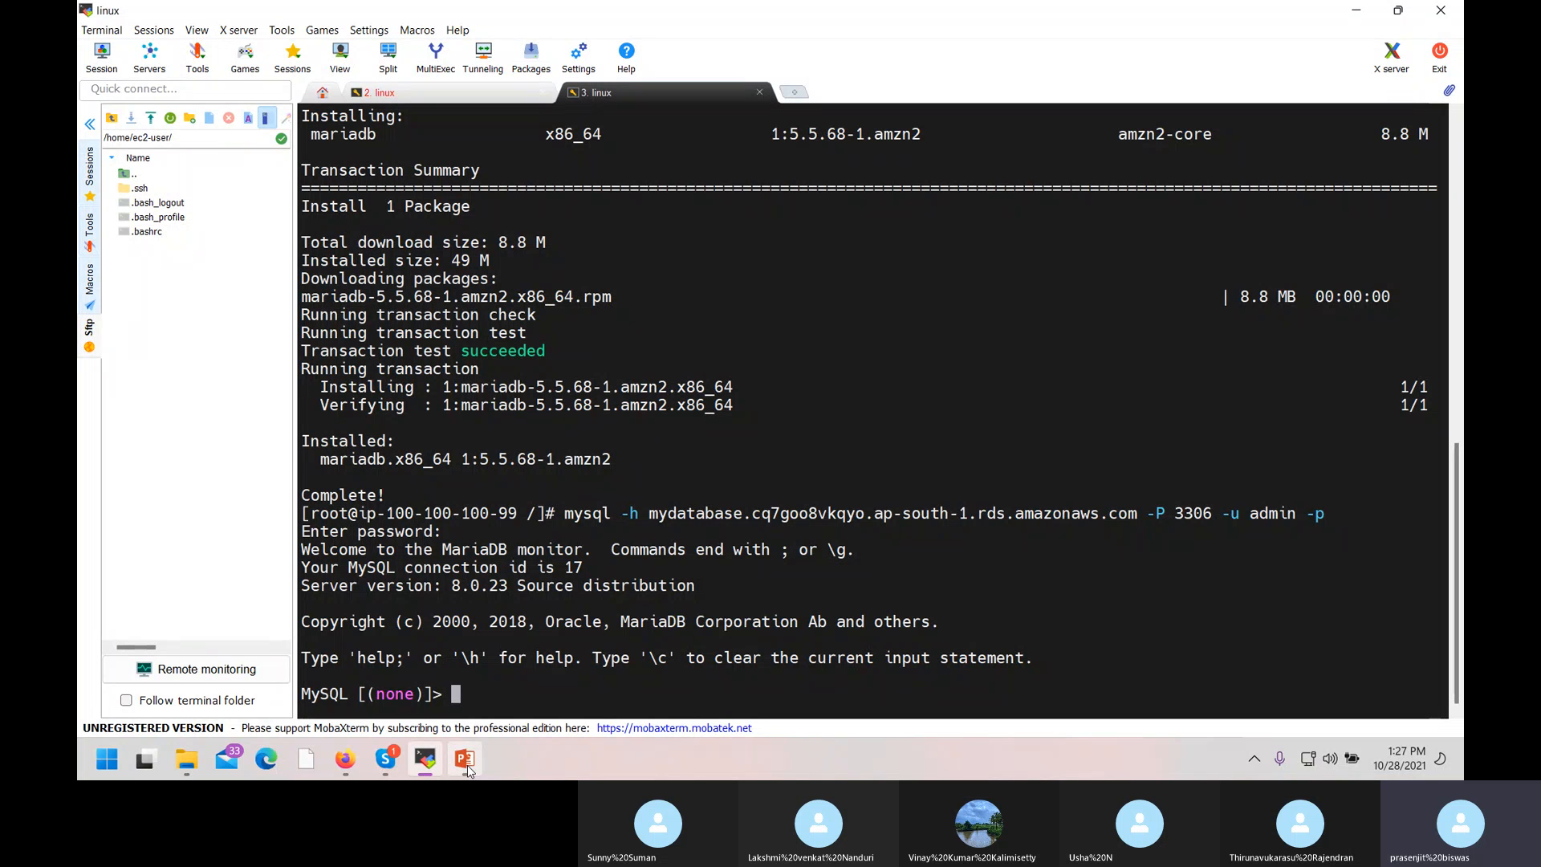
Open mydatabase's Maintenance & backups tab and check the 7-day backups and the Available automated snapshot.
{"action": "left_click", "coordinate": [352, 761]}
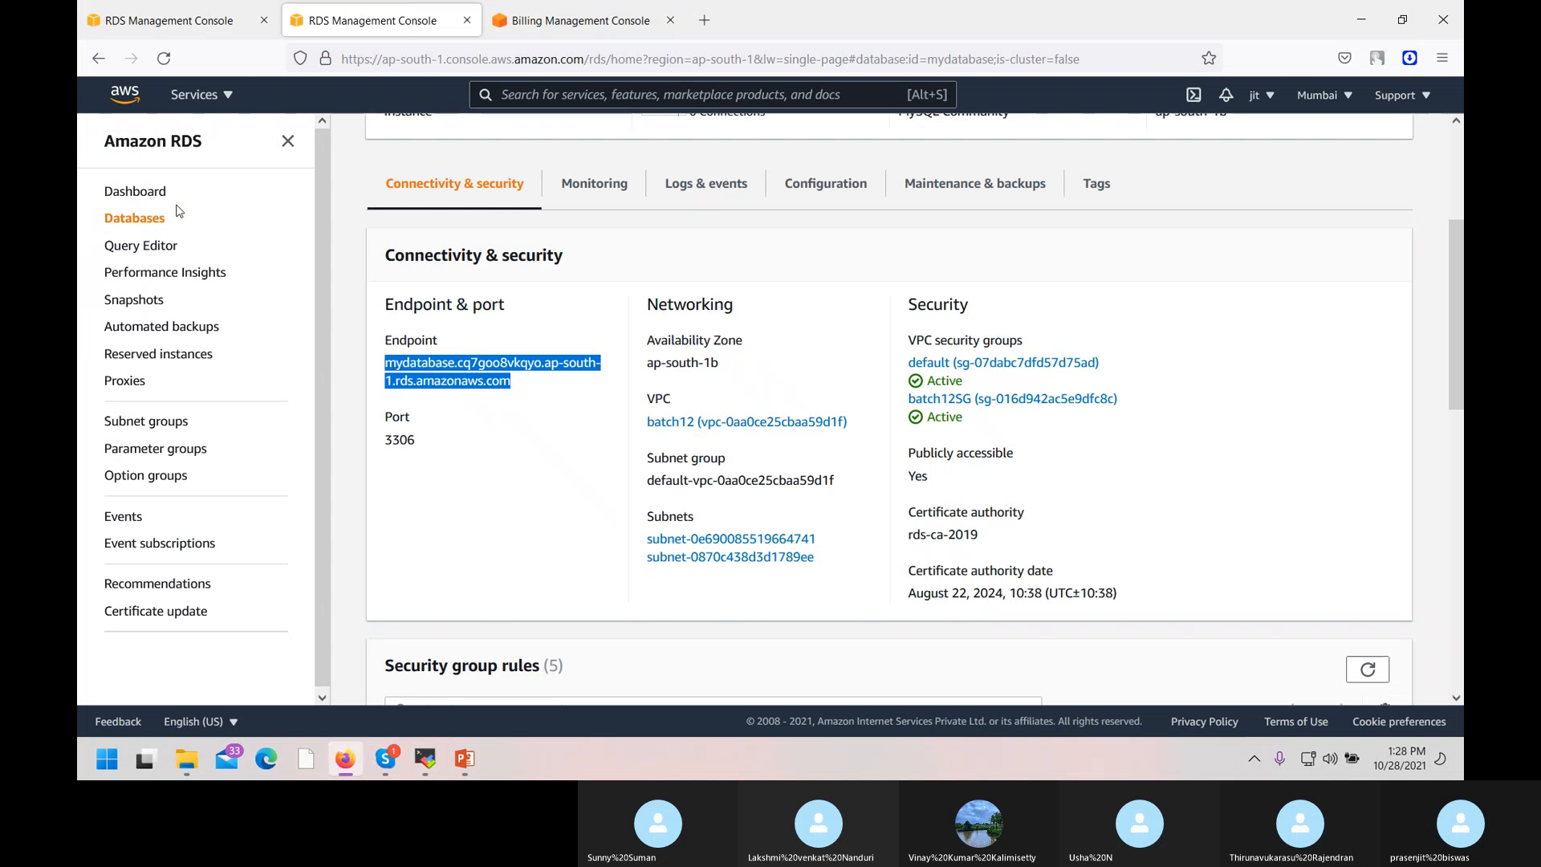
{"action": "scroll", "coordinate": [800, 325], "scroll_direction": "up", "scroll_amount": 3}
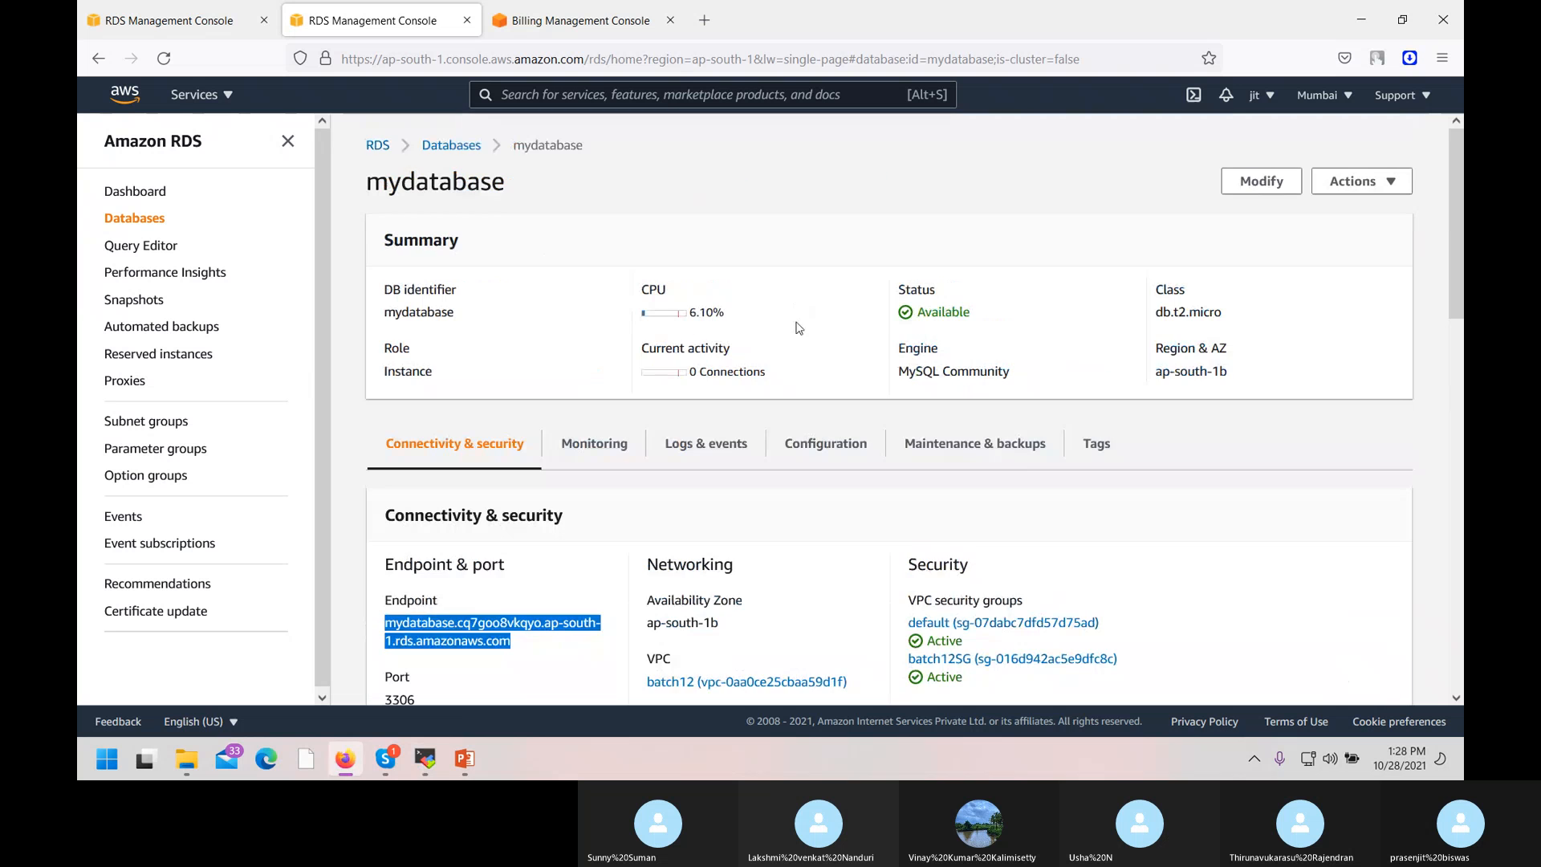
{"action": "left_click", "coordinate": [973, 448]}
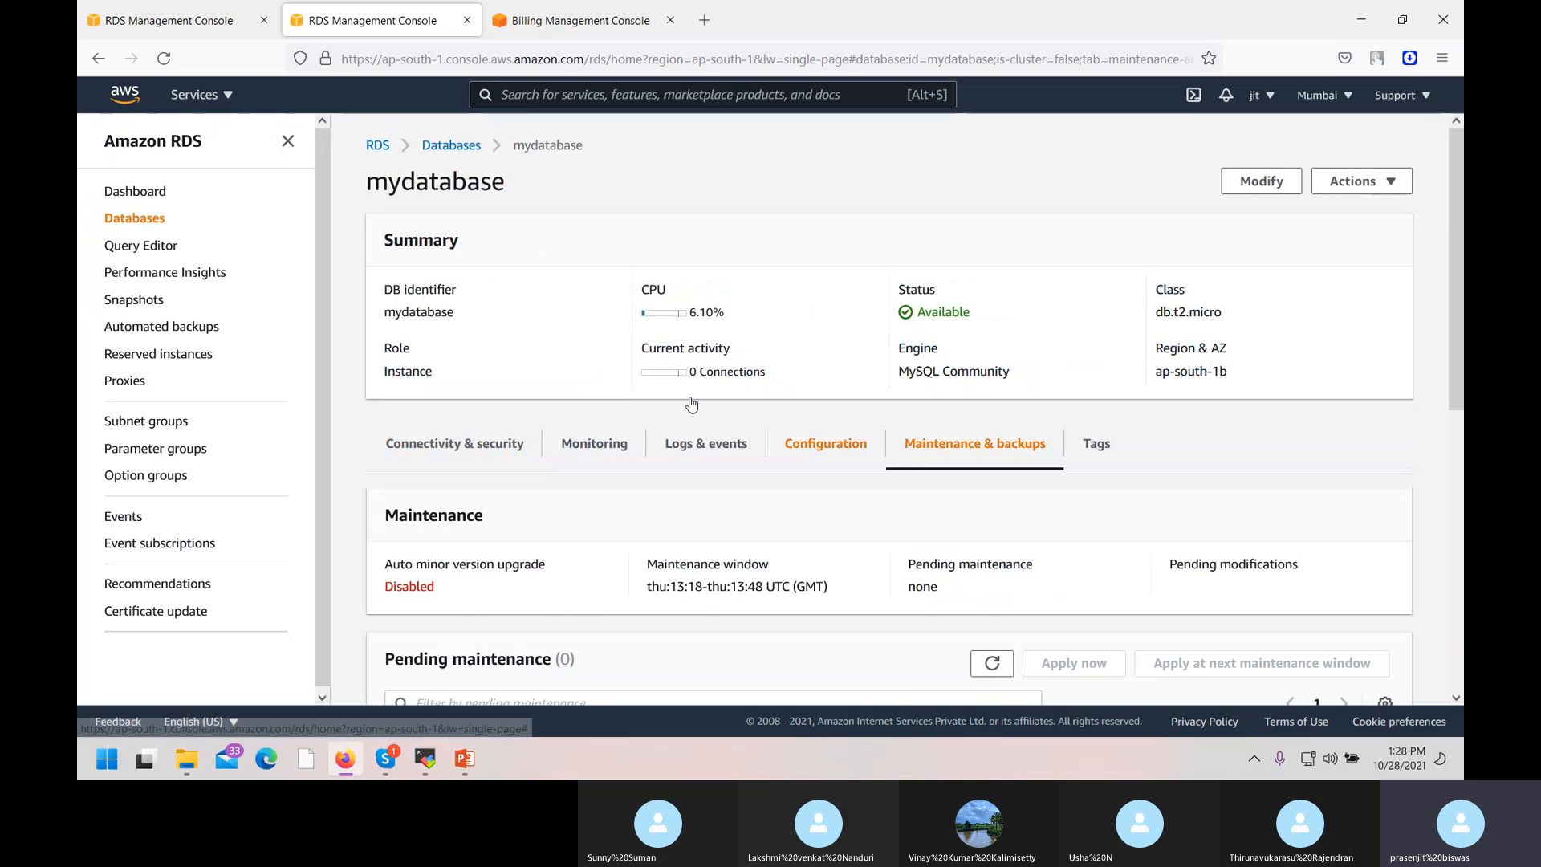
{"action": "scroll", "coordinate": [634, 493], "scroll_direction": "down", "scroll_amount": 3}
{"action": "scroll", "coordinate": [634, 493], "scroll_direction": "down", "scroll_amount": 3}
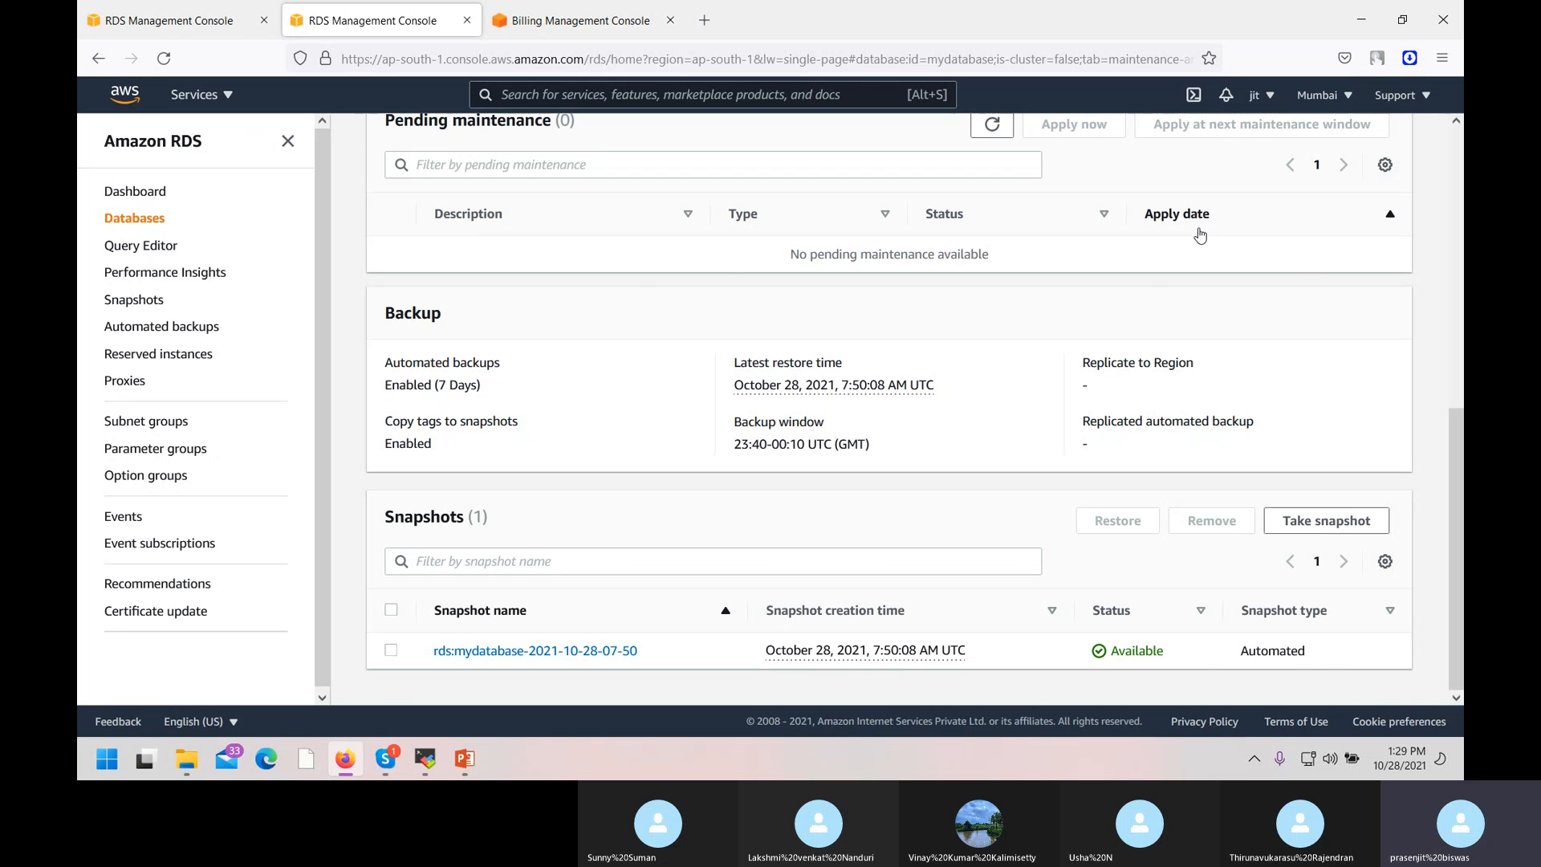
{"action": "scroll", "coordinate": [1204, 241], "scroll_direction": "up", "scroll_amount": 5}
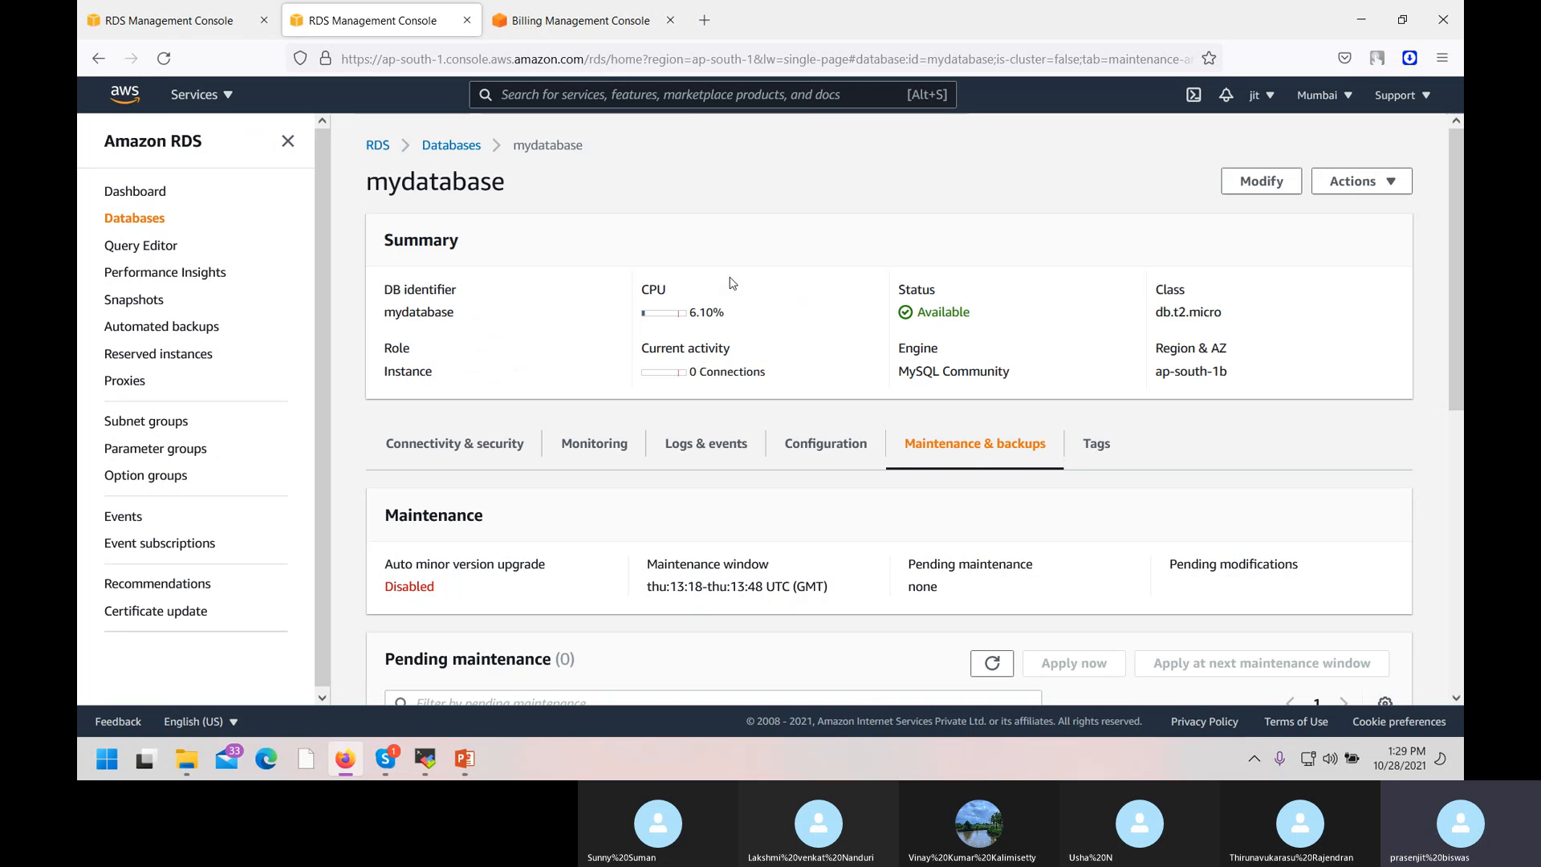
Delete mydatabase with a final snapshot, confirming with 'delete me', then switch to Skype.
{"action": "left_click", "coordinate": [1388, 181]}
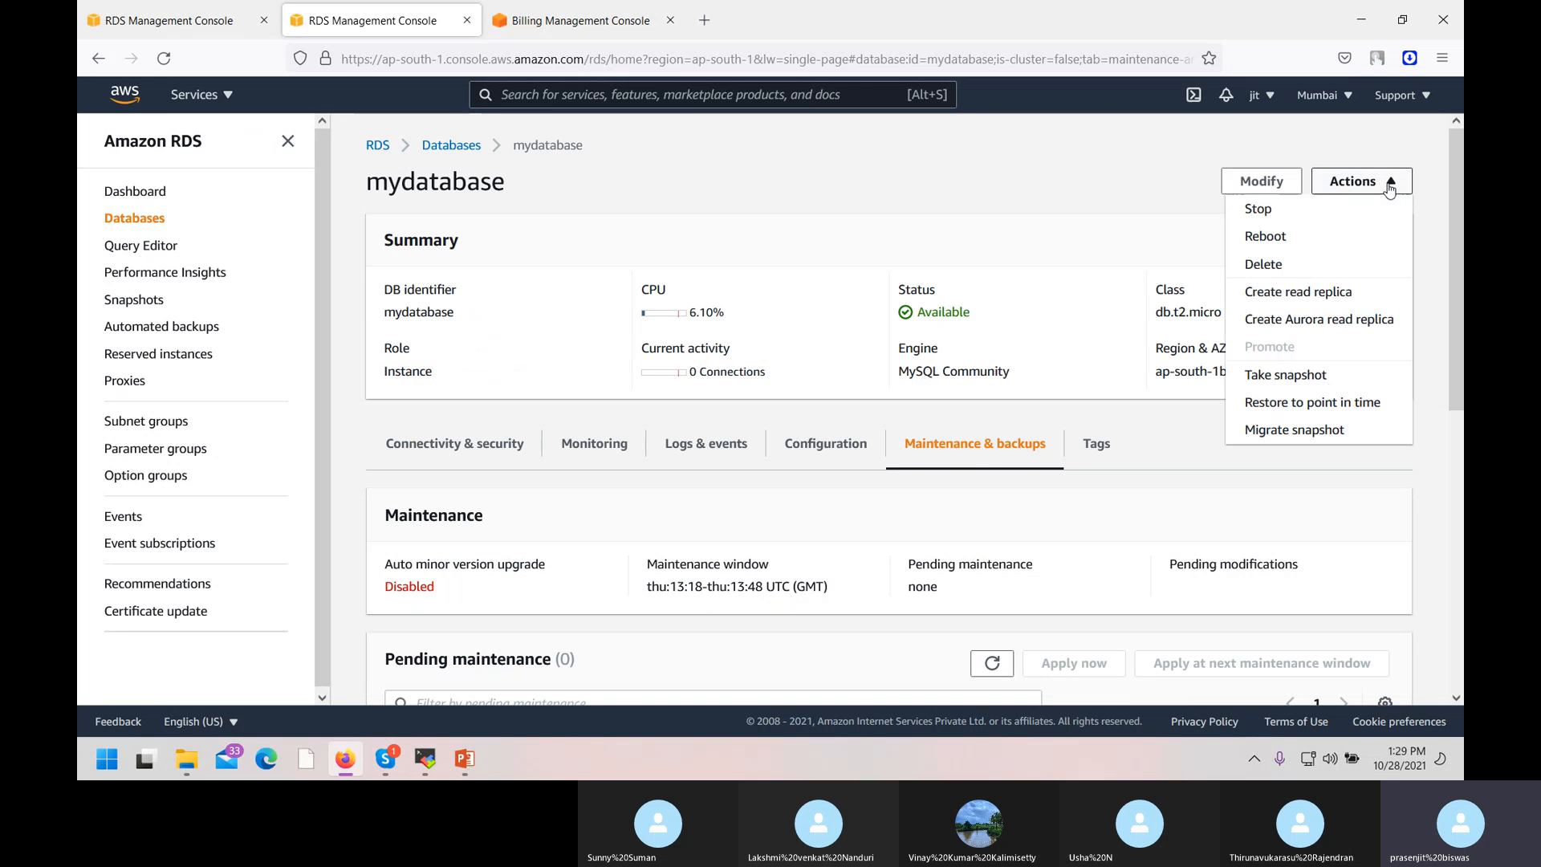
{"action": "left_click", "coordinate": [1270, 268]}
{"action": "left_click", "coordinate": [614, 484]}
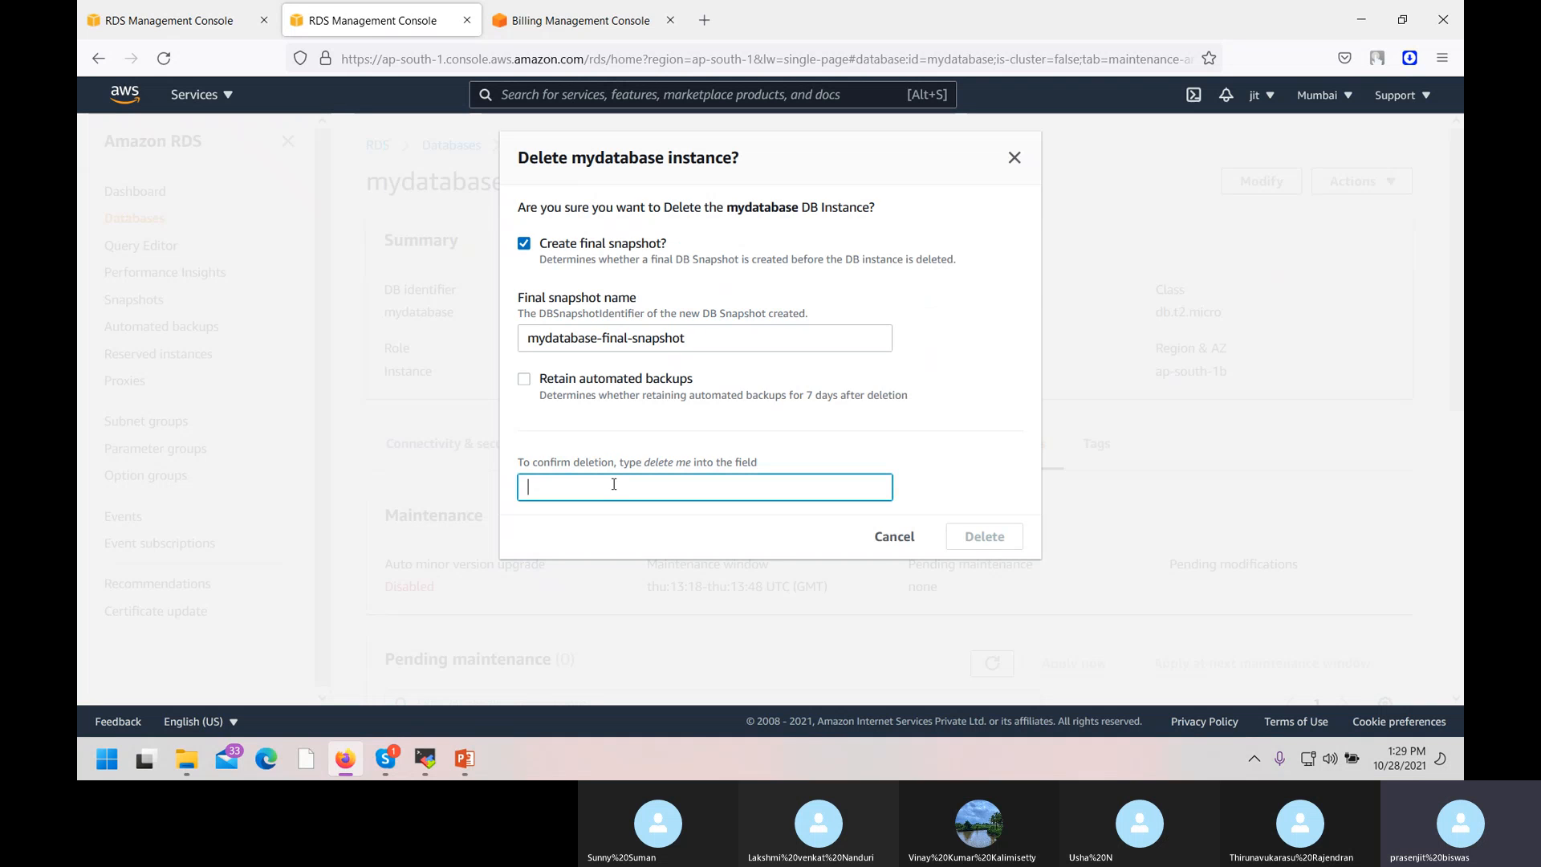
{"action": "type", "text": "delete me"}
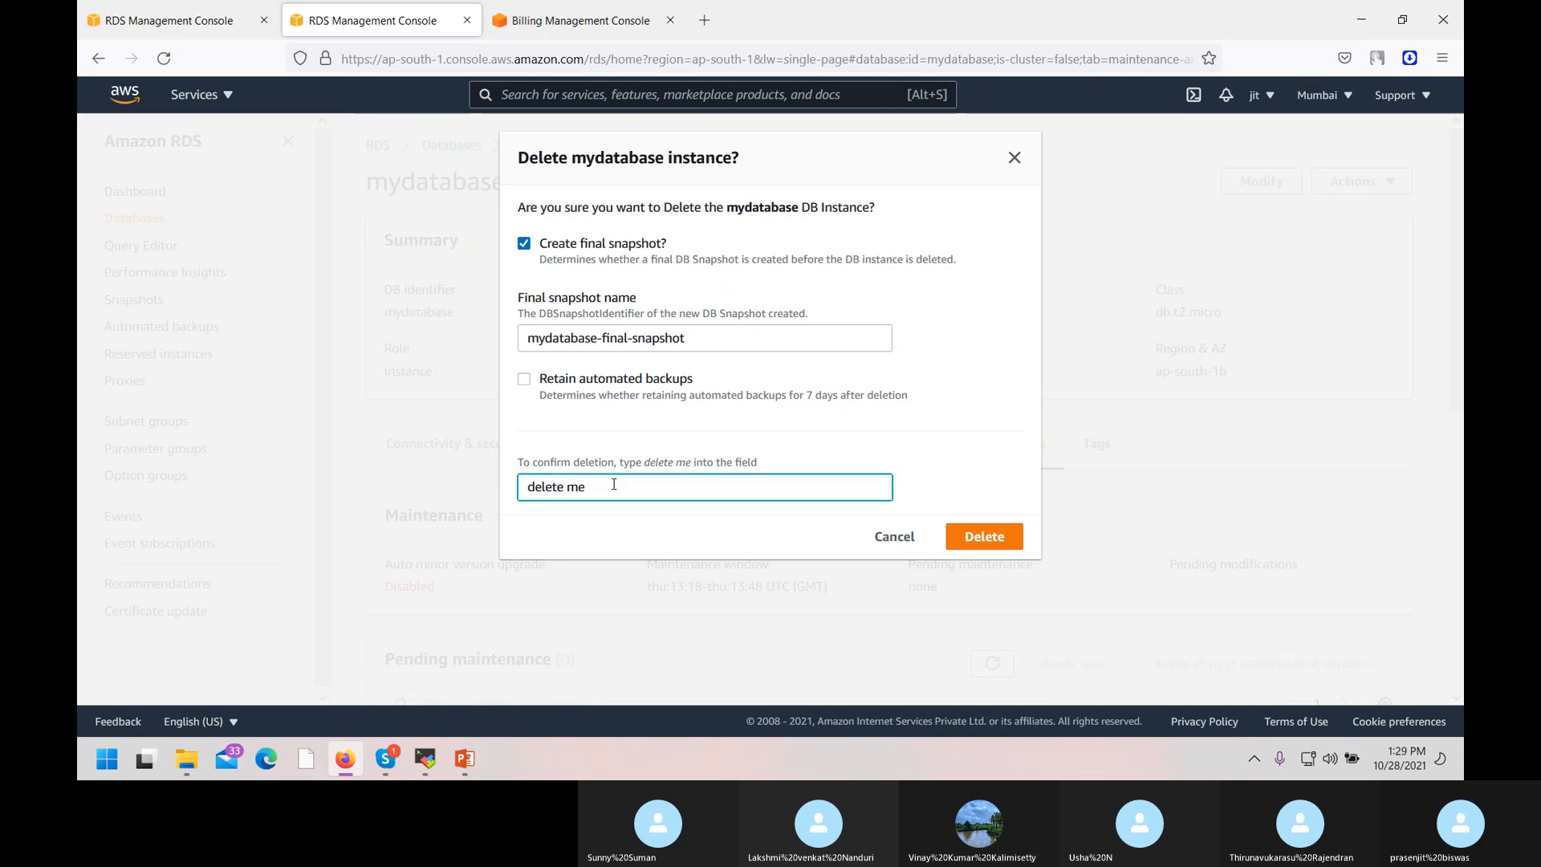
{"action": "left_click", "coordinate": [999, 548]}
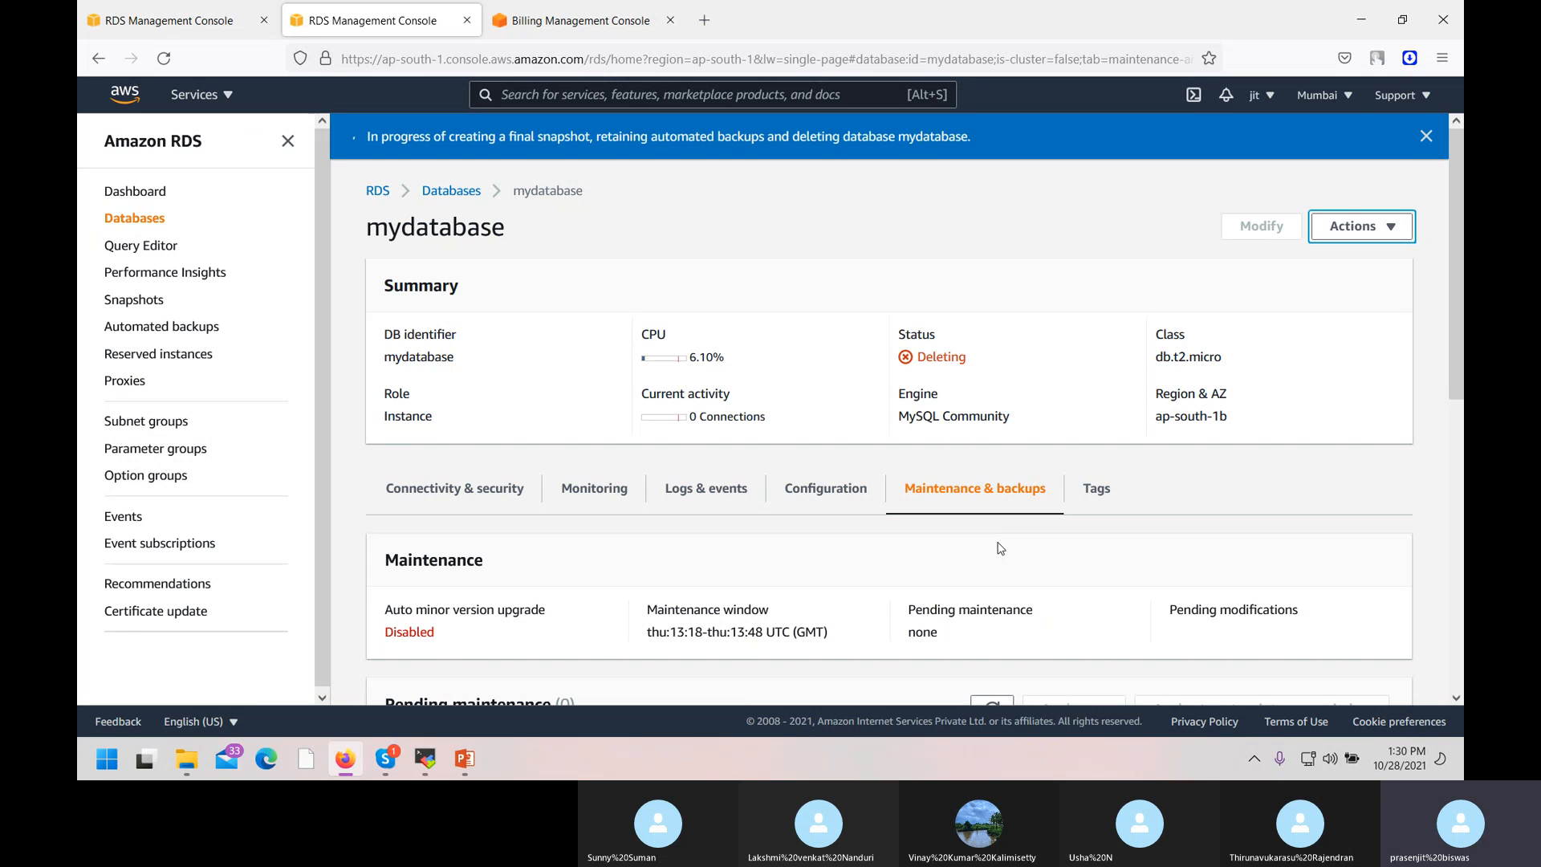
{"action": "left_click", "coordinate": [385, 757]}
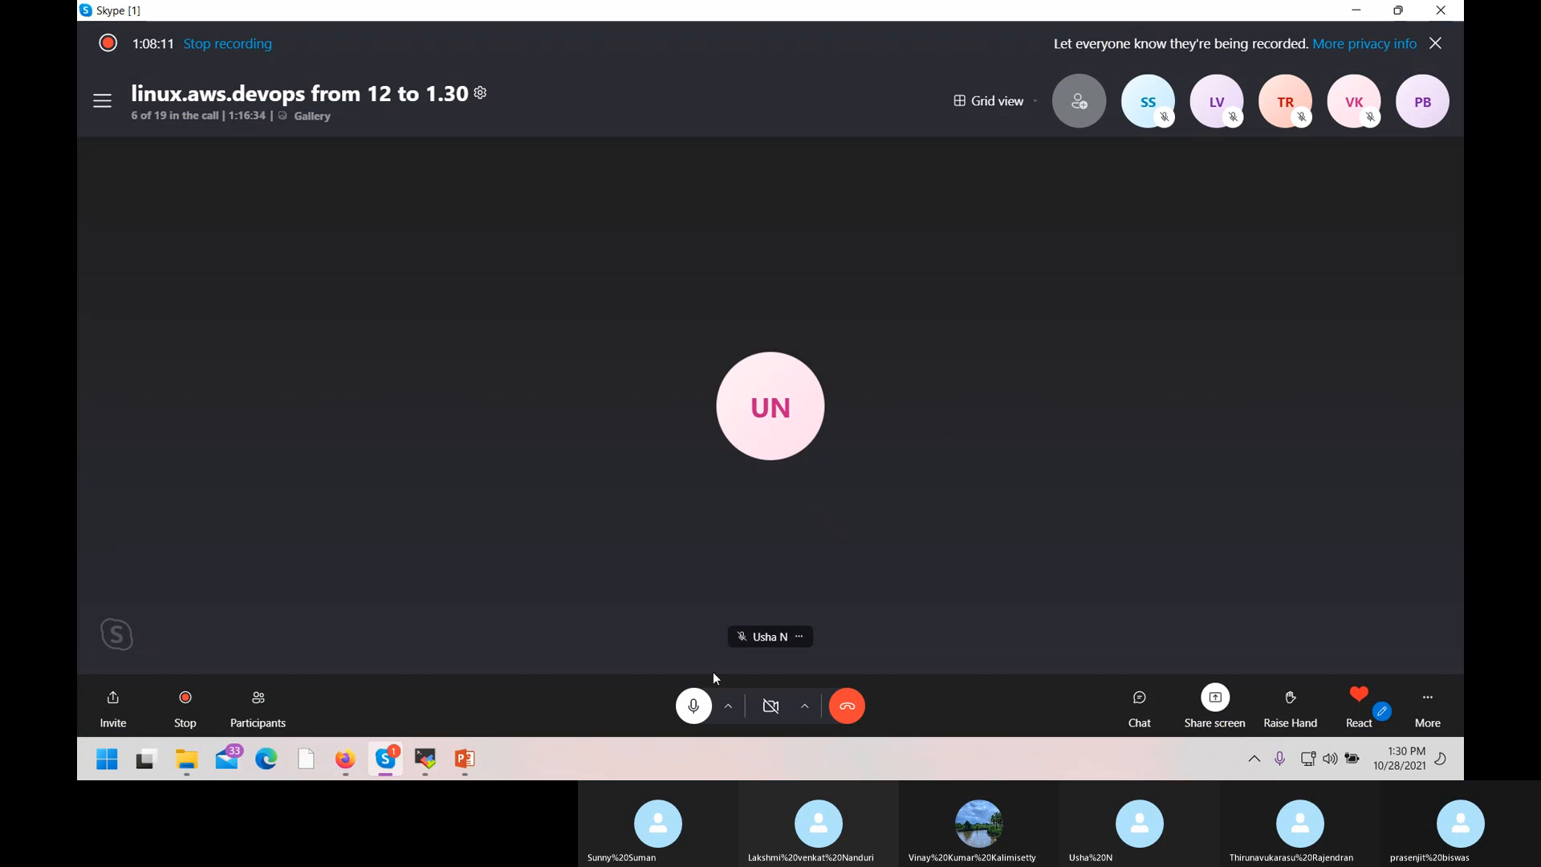